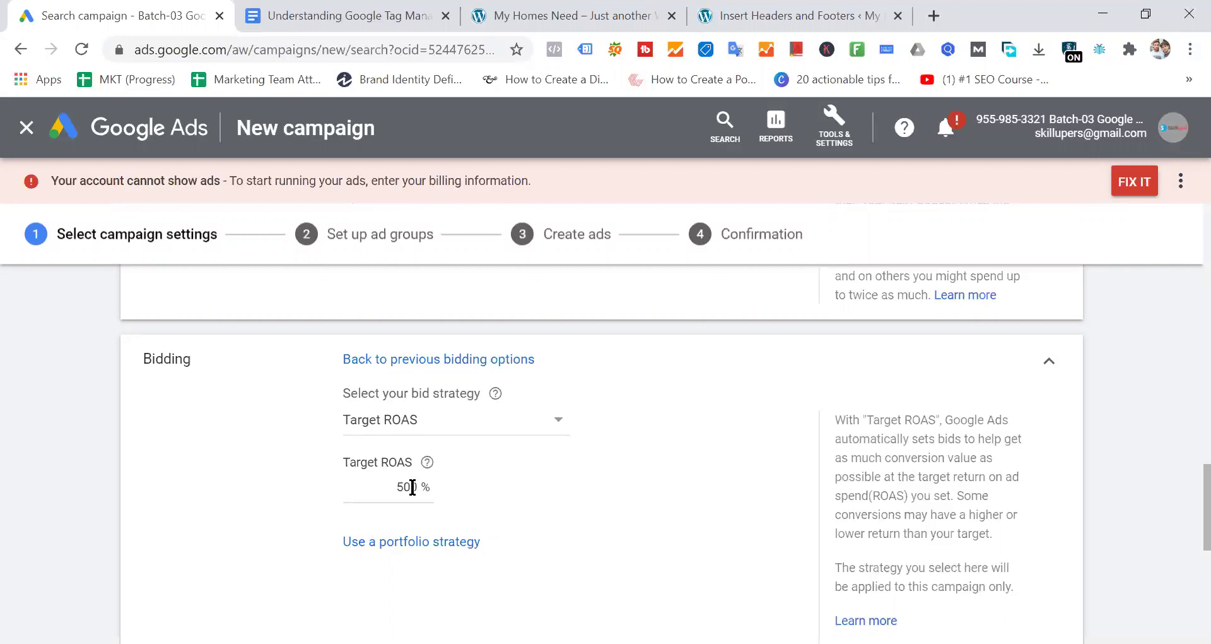
Step: Set the campaign's Target ROAS to 700%
left_click(395, 486)
key("ctrl+a")
type("700")
left_click(771, 470)
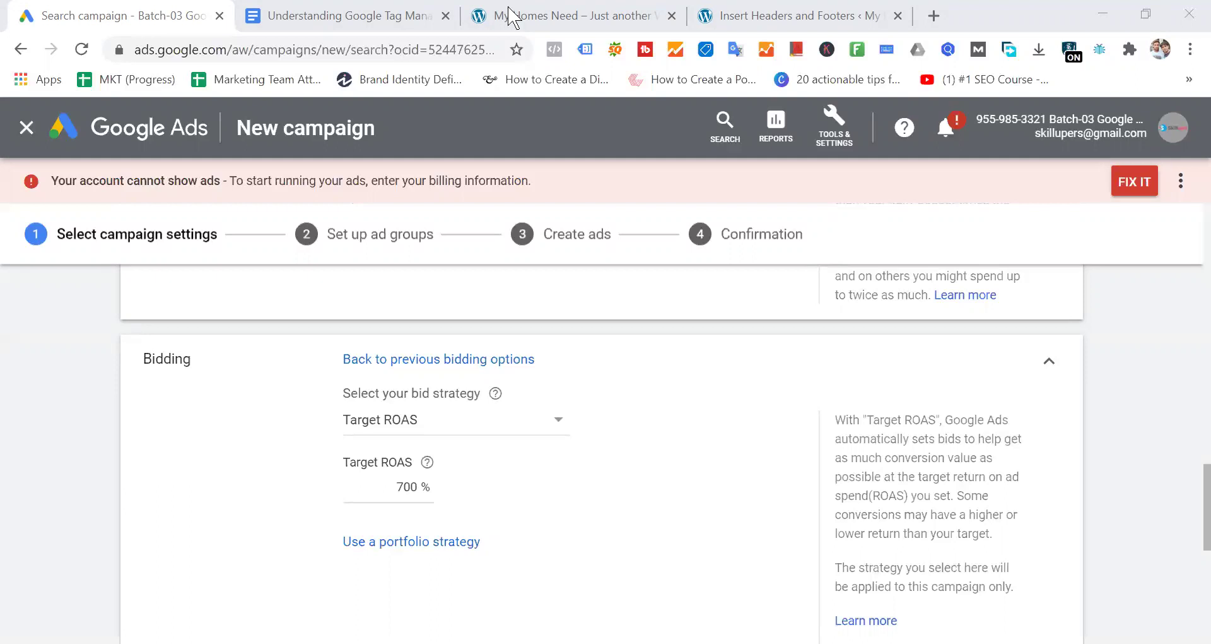
Step: View the Understanding Google Tag Manager document, and highlight the My Homes Need website's address
left_click(385, 15)
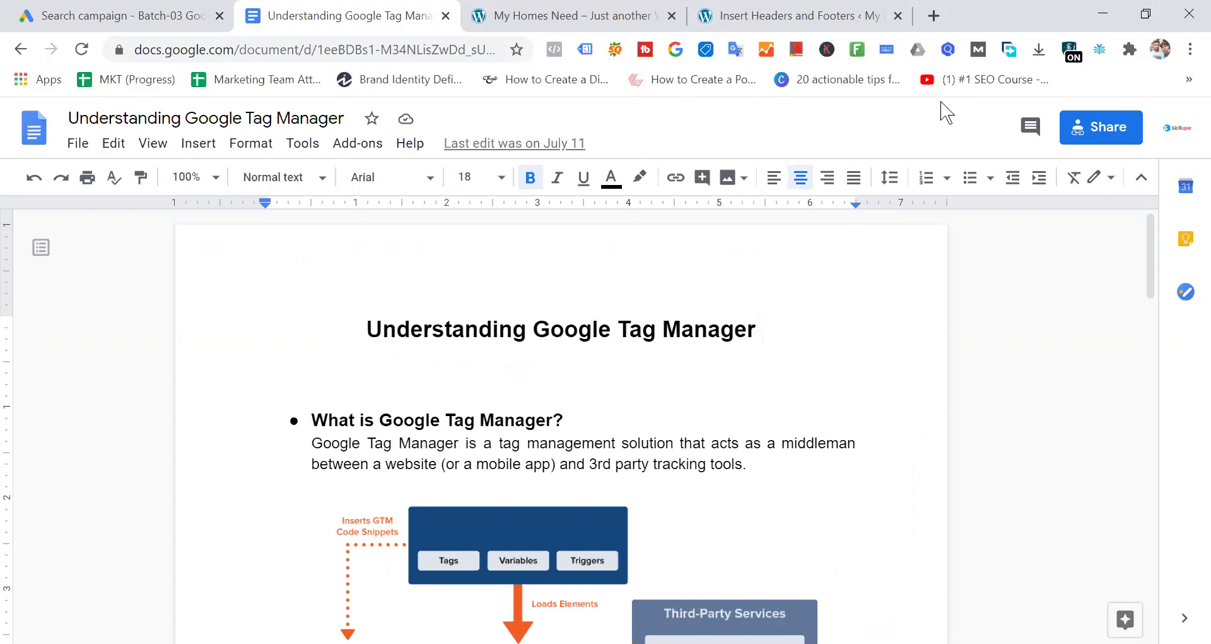
left_click(577, 17)
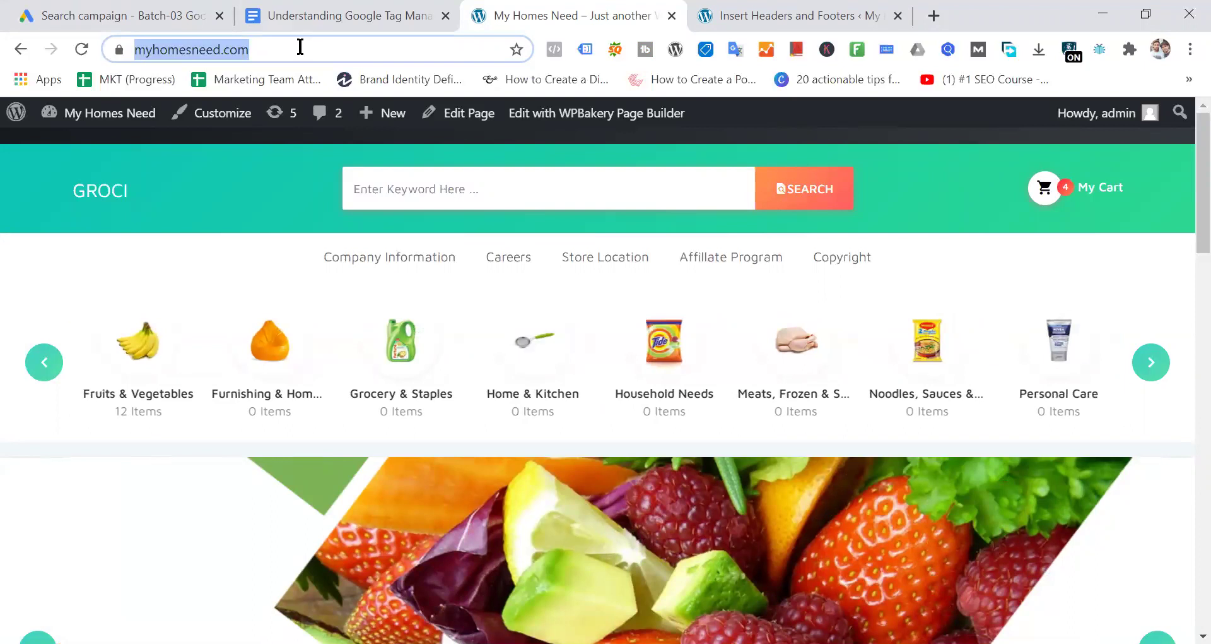
left_click(300, 45)
left_click_drag(327, 48, 101, 62)
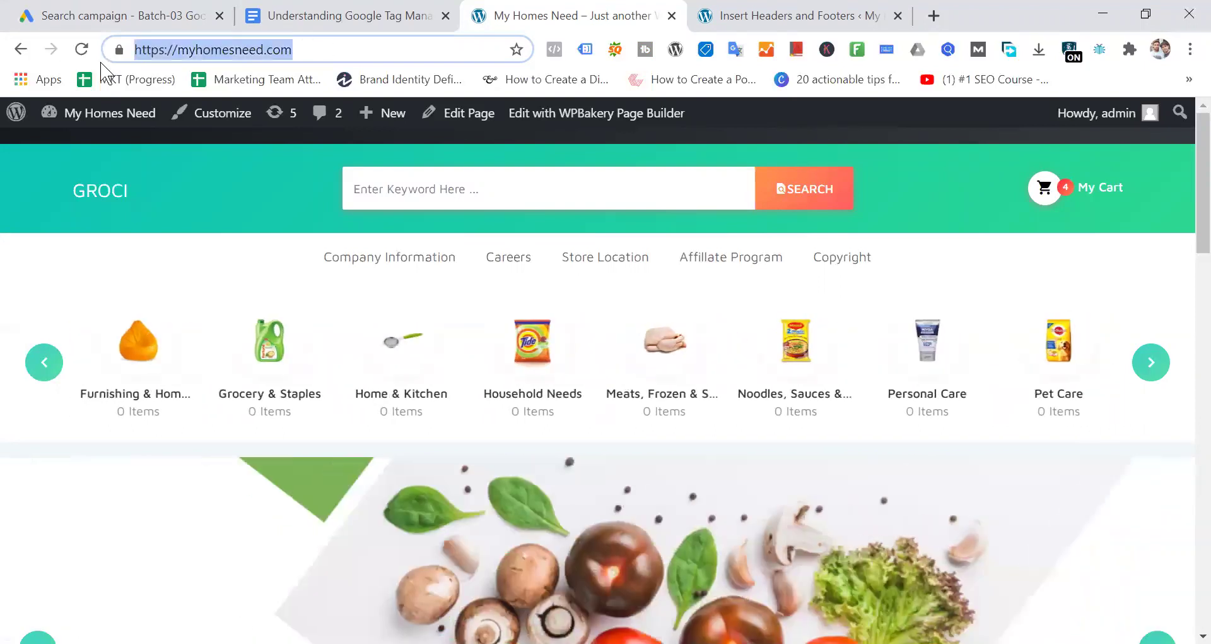
Step: Load pmart.com.bd in a new browser tab and return to the My Homes Need site
left_click(935, 14)
type("pma")
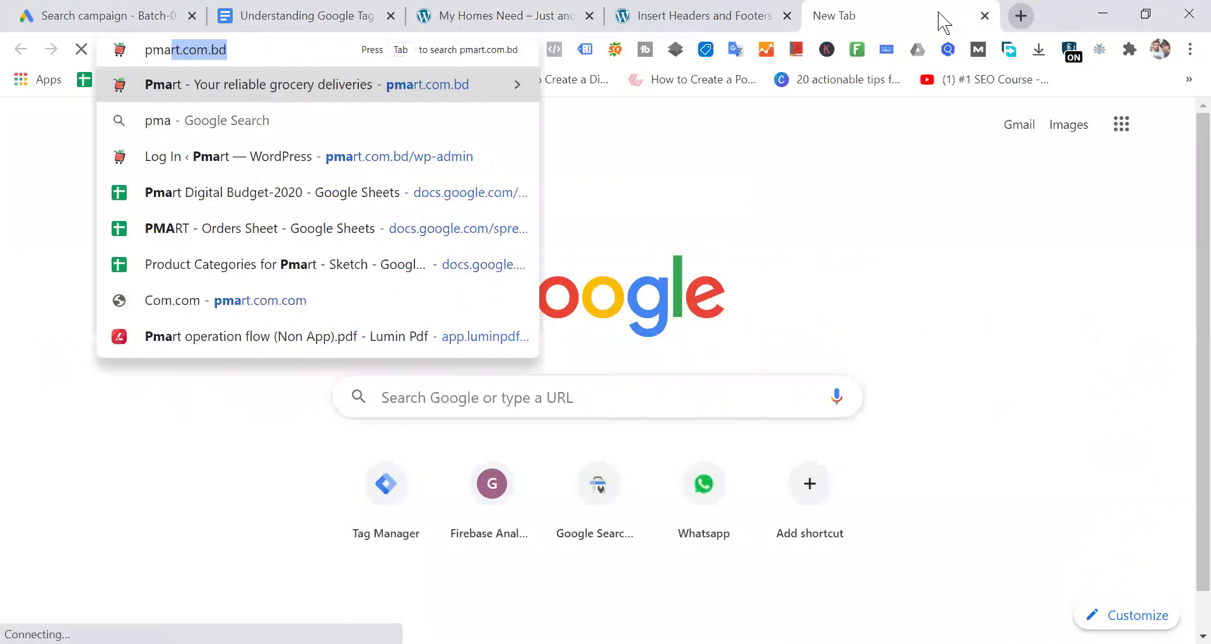
type("r")
key("Return")
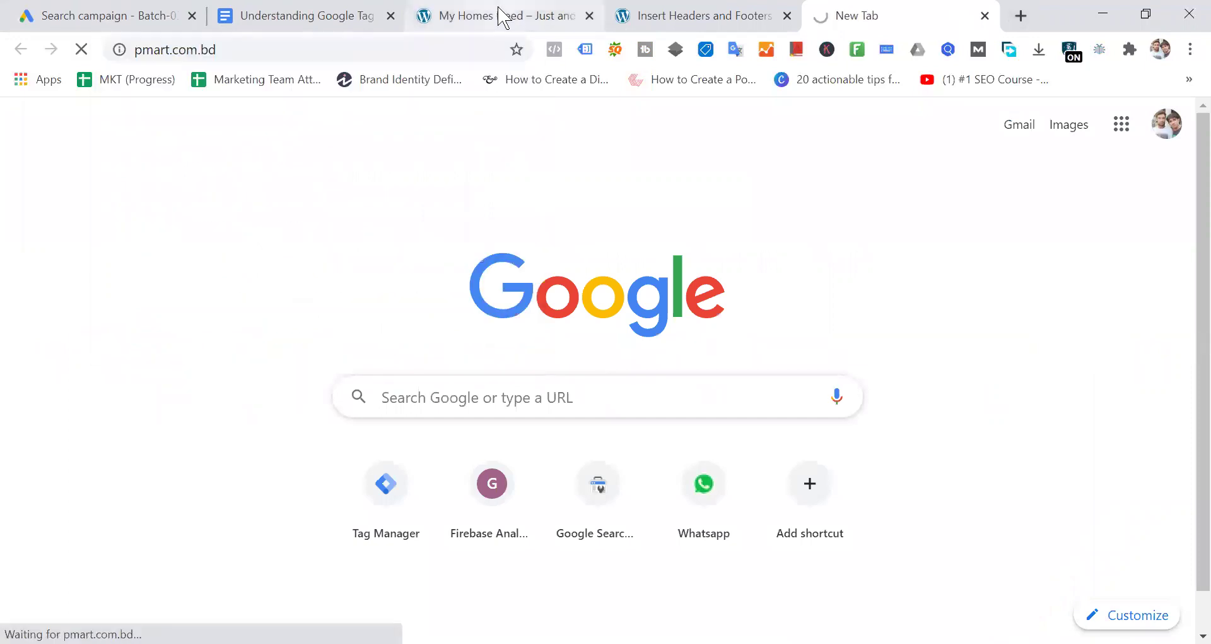
left_click(503, 17)
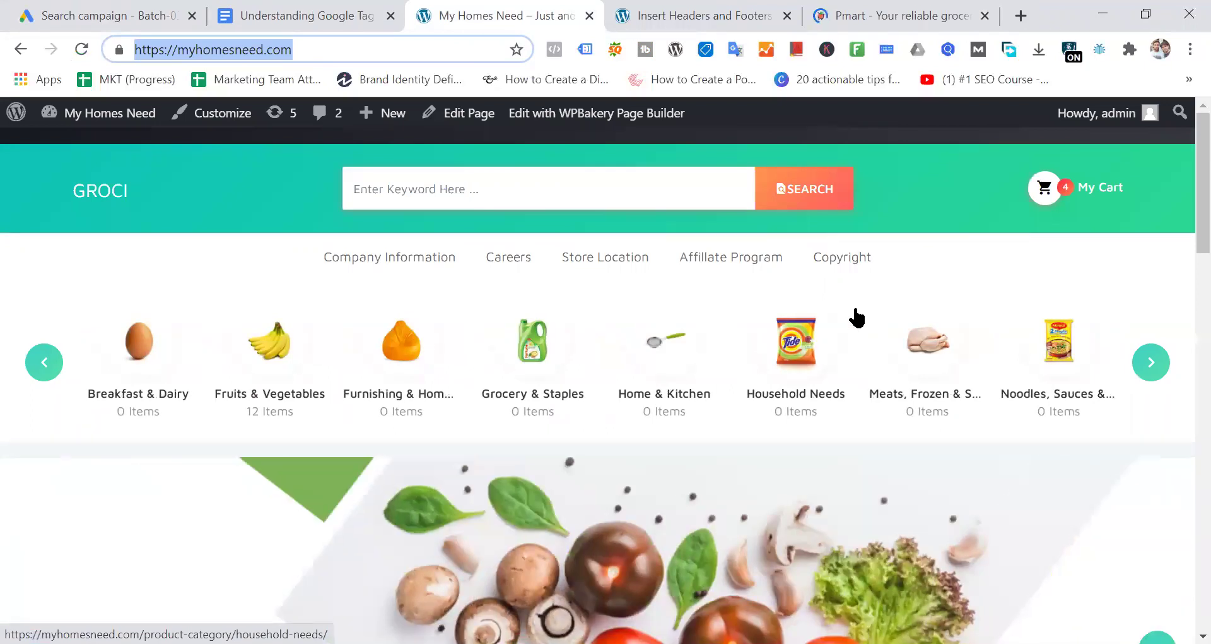
left_click(427, 299)
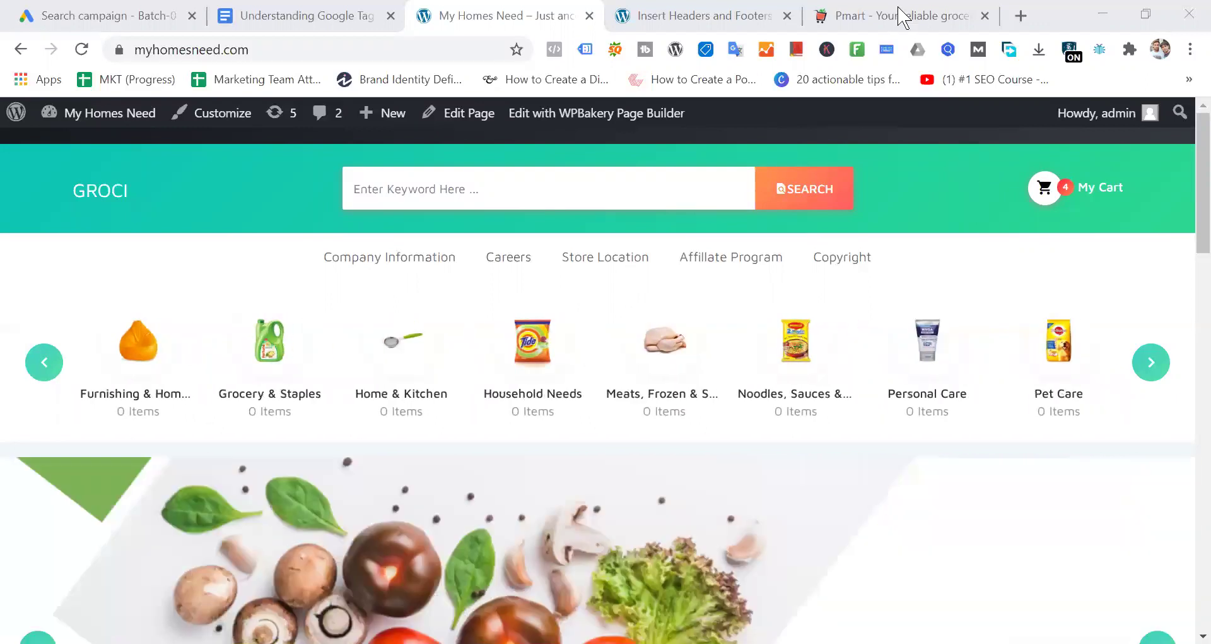
Step: On the Pmart site, dismiss the chat popup, add Teer Nazirshile Rice 5 kg to the cart and view the cart
left_click(903, 16)
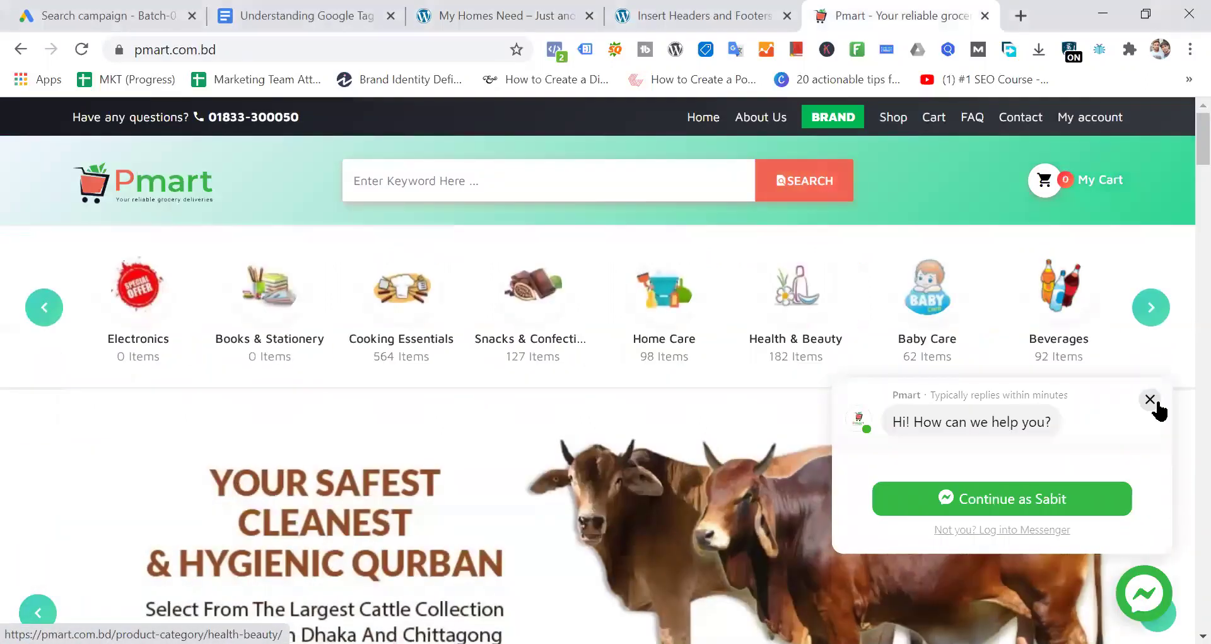
left_click(1150, 400)
scroll(741, 343, "down", 15)
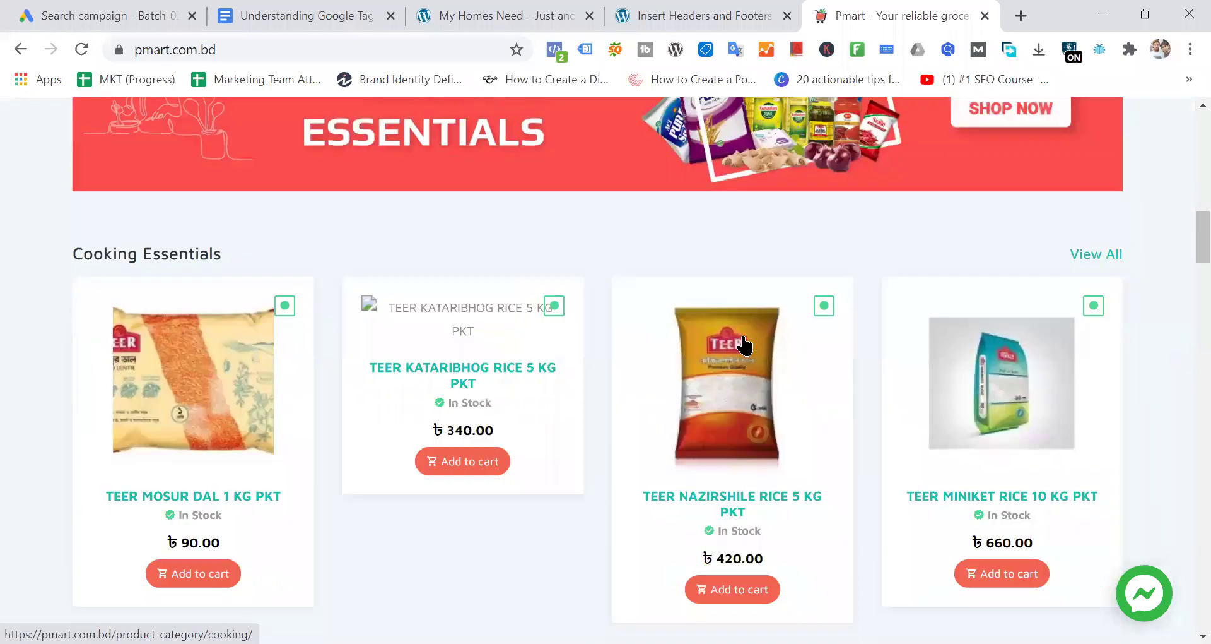
scroll(814, 505, "down", 3)
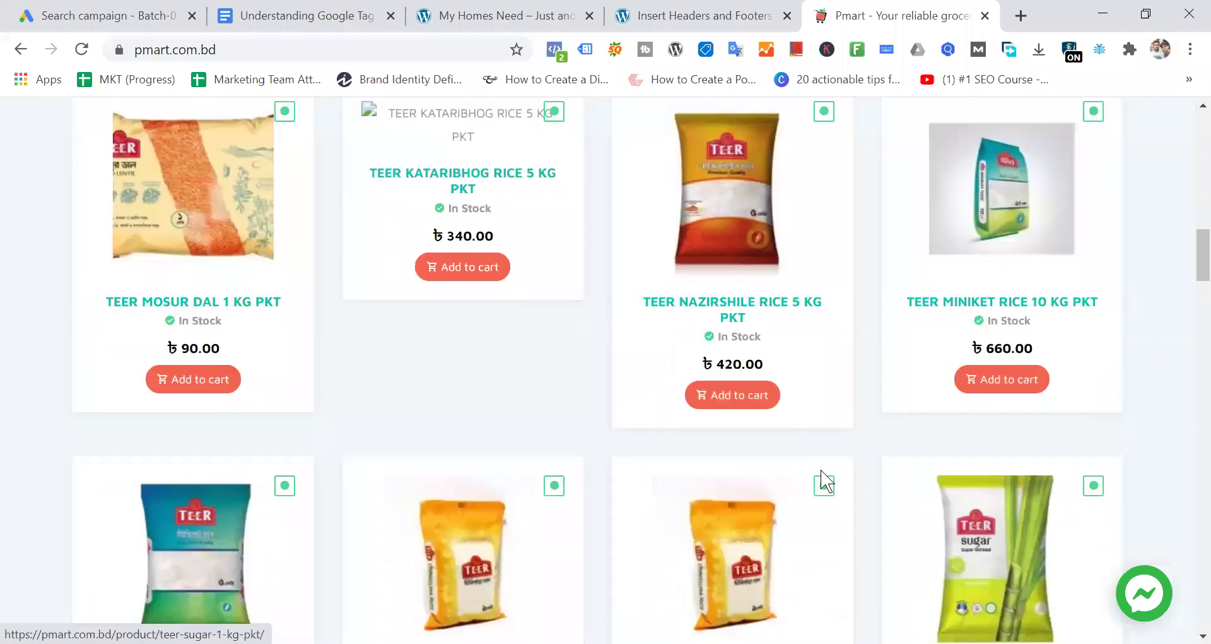
left_click(750, 405)
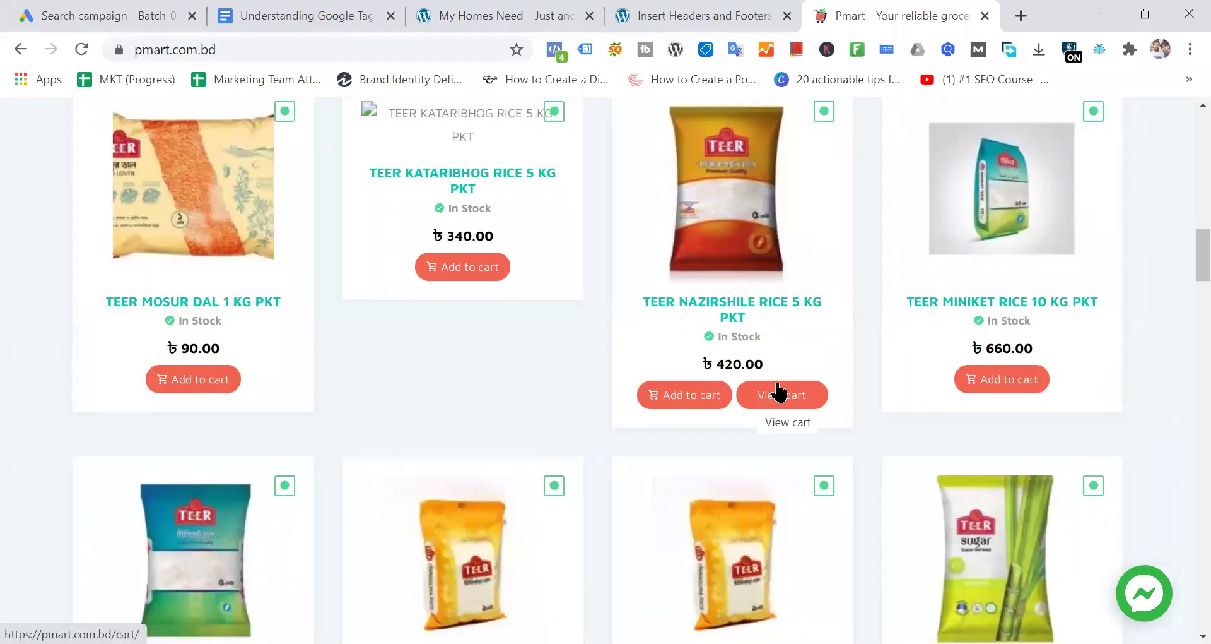
left_click(784, 409)
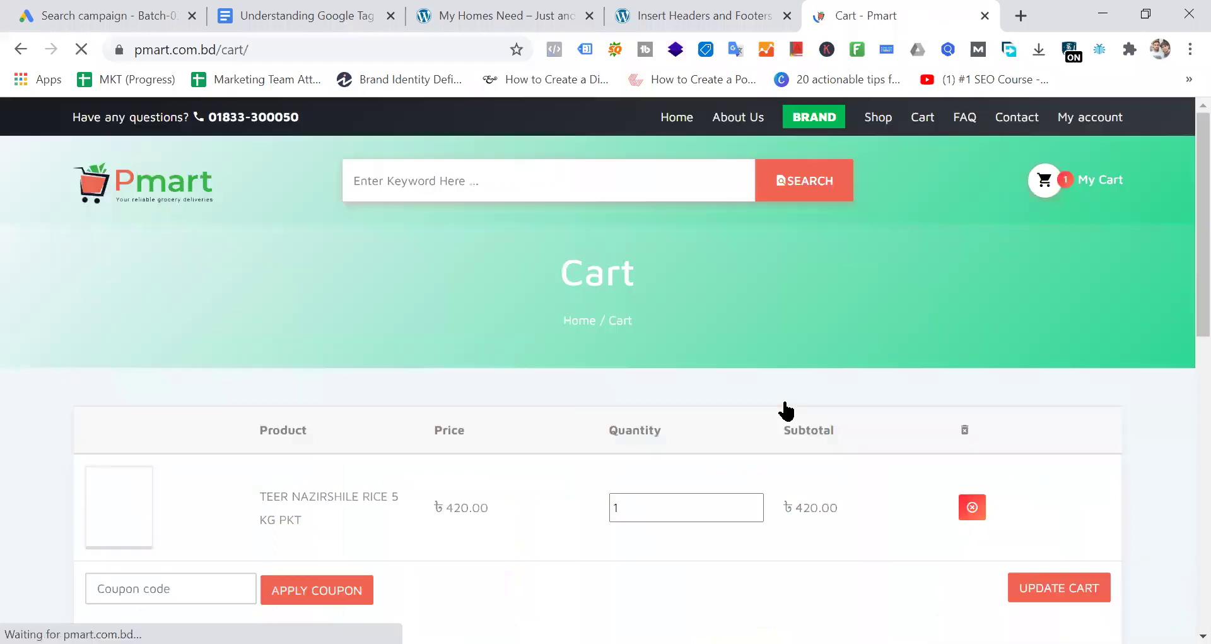
Step: Review the Pmart cart contents and proceed to checkout
scroll(1081, 317, "down", 3)
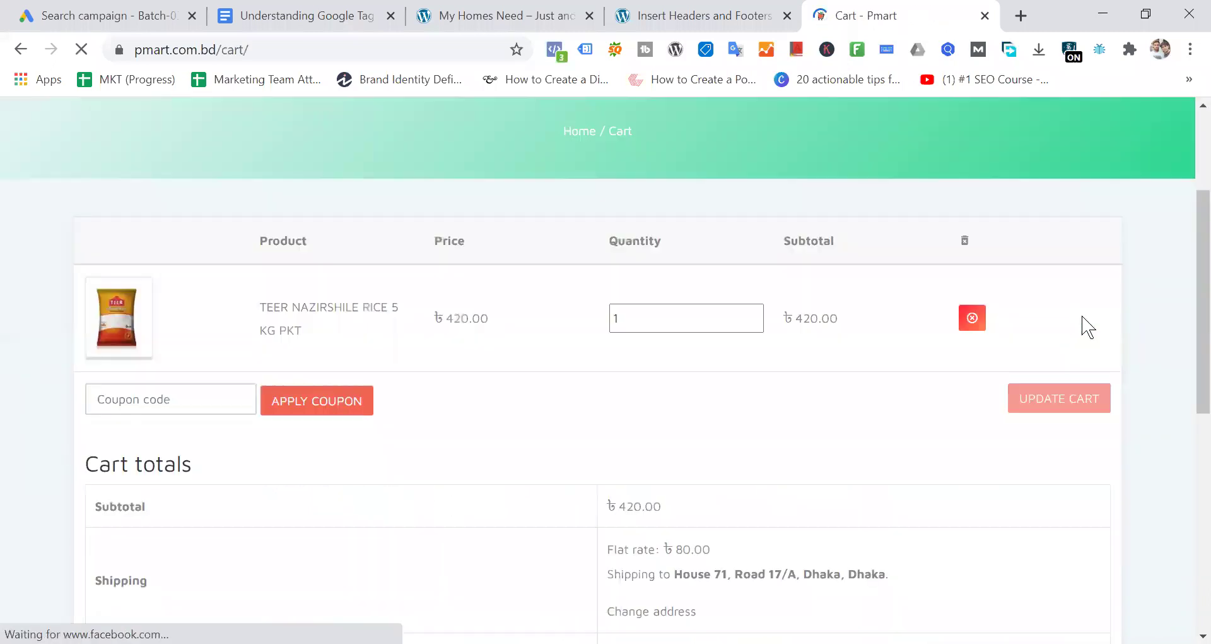
scroll(1081, 317, "up", 3)
left_click(1068, 183)
left_click(1017, 604)
scroll(589, 379, "down", 9)
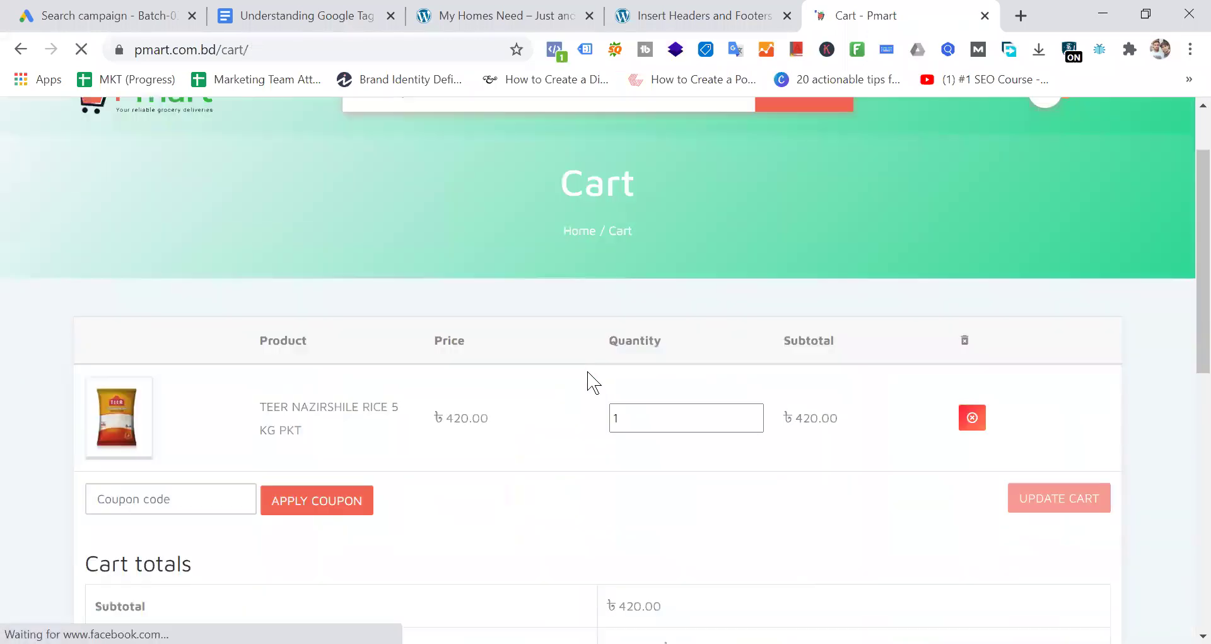
scroll(554, 425, "up", 4)
left_click(197, 559)
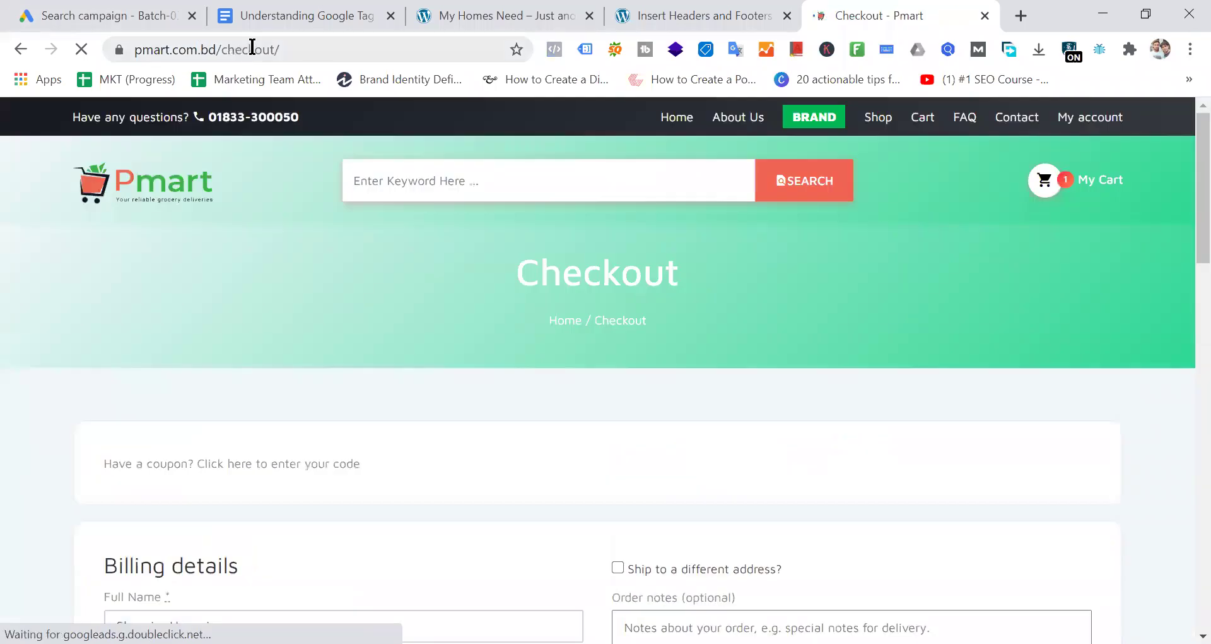
Step: Review the checkout details, accept the website terms and conditions, and place the order with cash on delivery
double_click(252, 49)
scroll(243, 464, "down", 6)
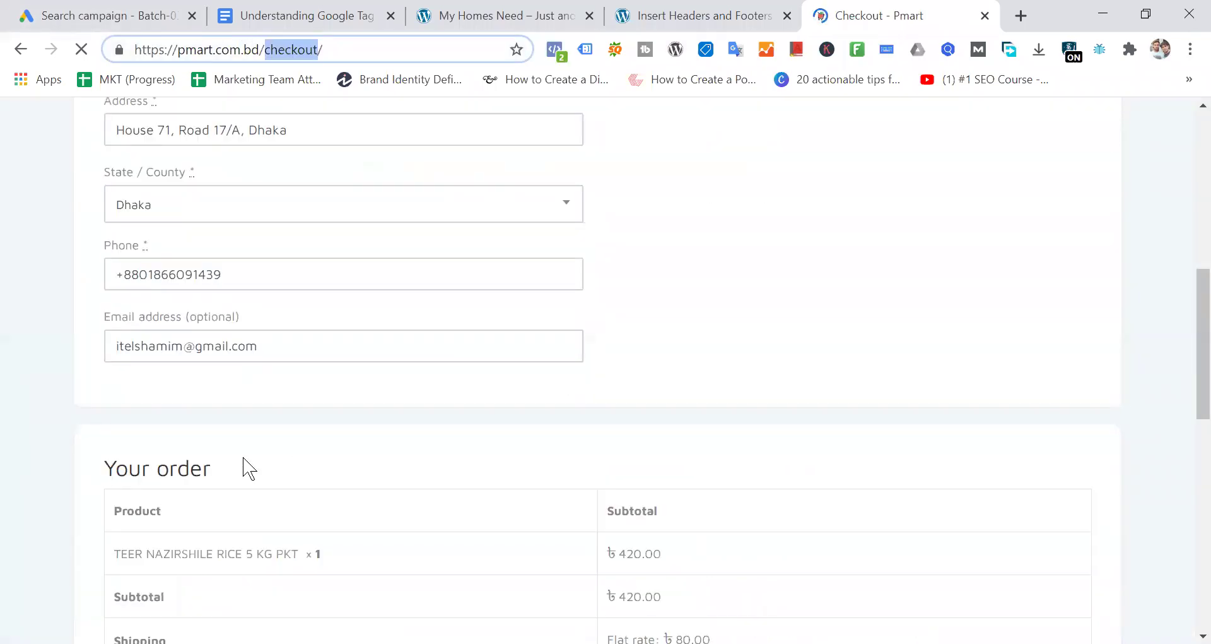
scroll(368, 335, "up", 3)
scroll(368, 336, "down", 8)
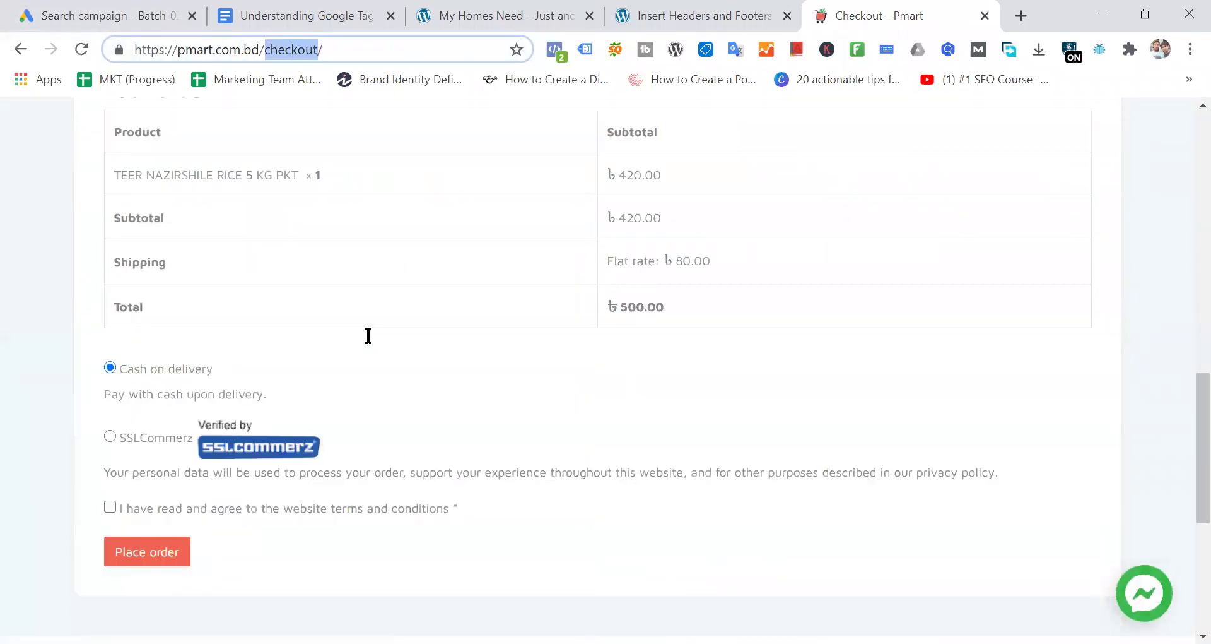
left_click(111, 507)
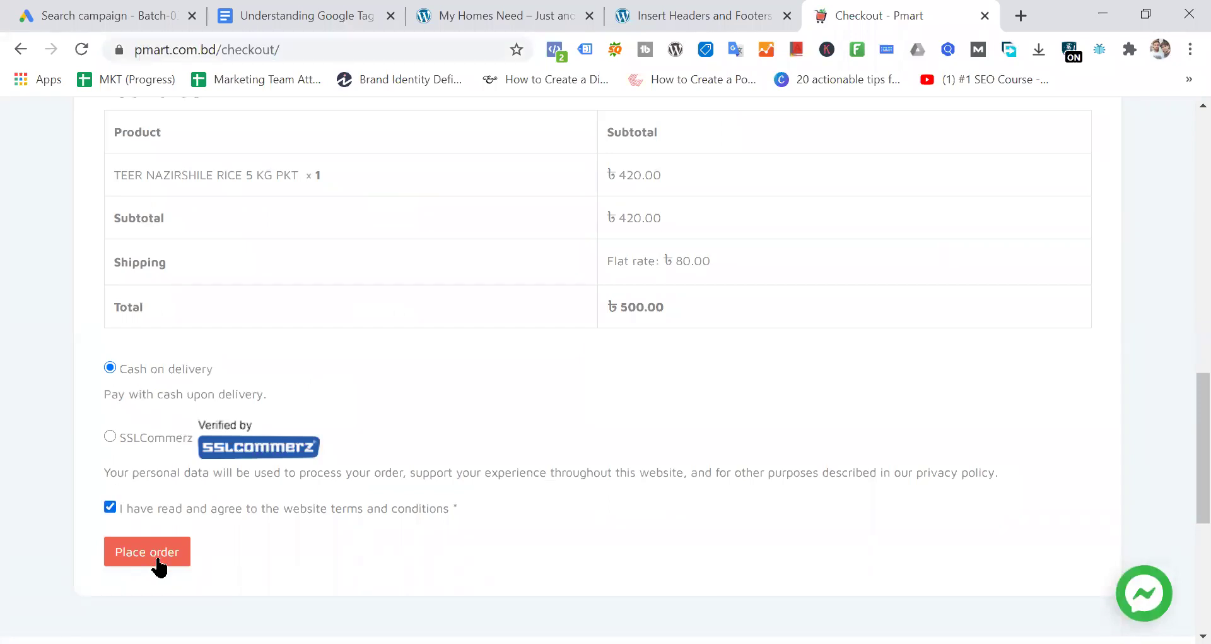
double_click(241, 52)
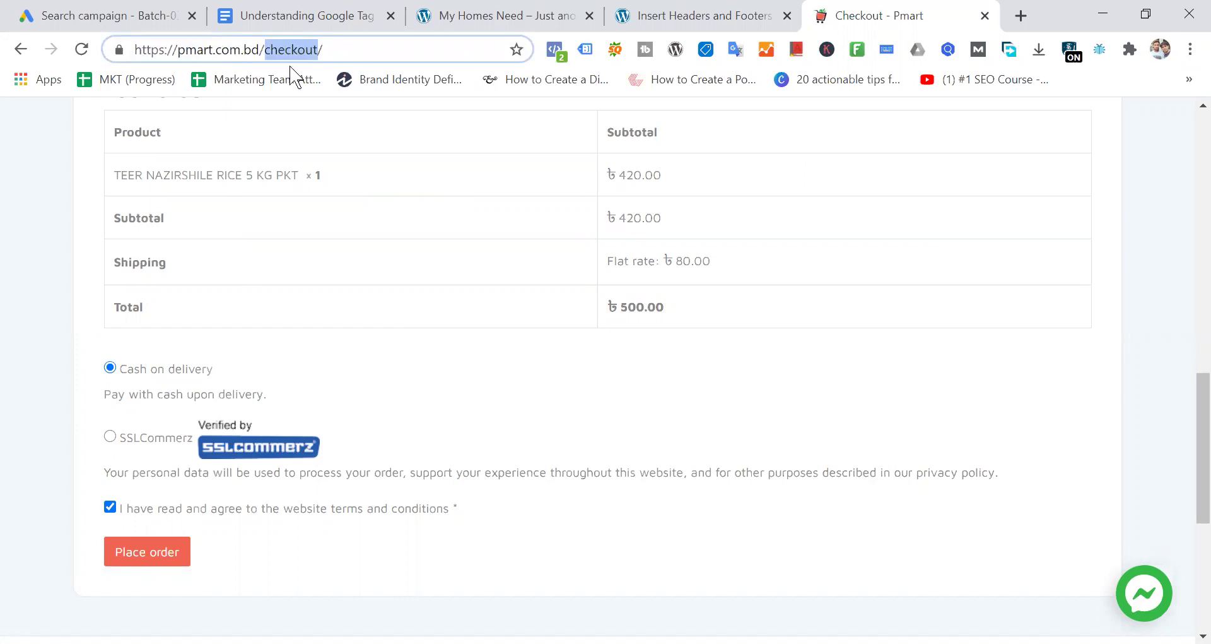
left_click(146, 550)
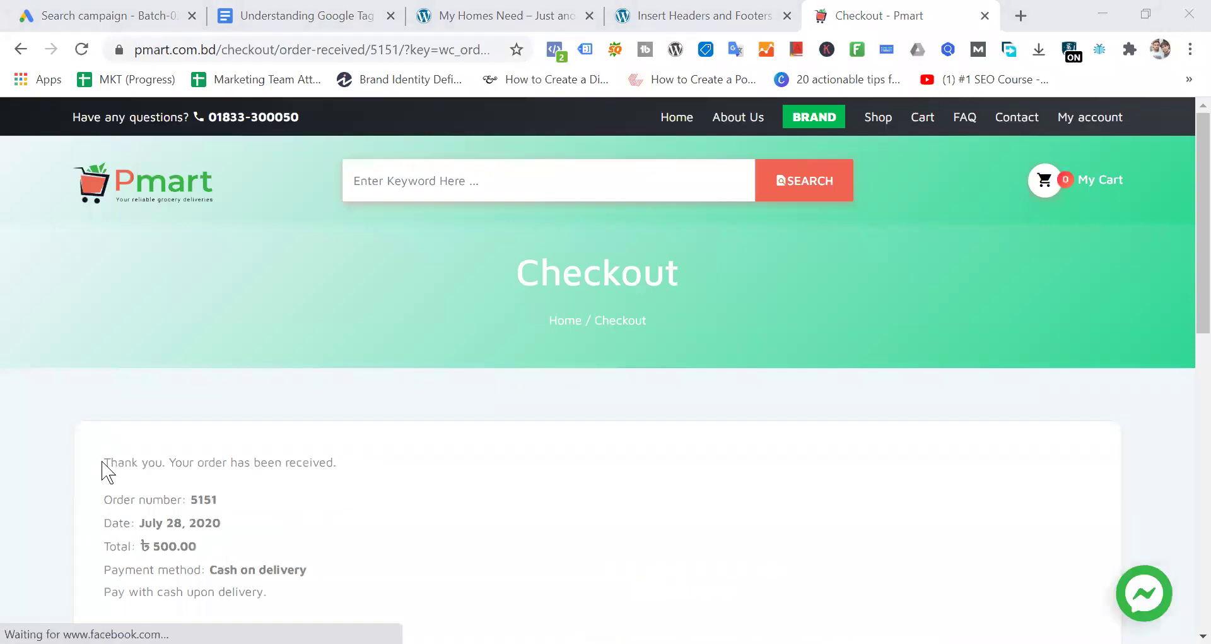
Step: Highlight the thank-you message and the order-received page address on the order confirmation page
left_click_drag(102, 462, 361, 472)
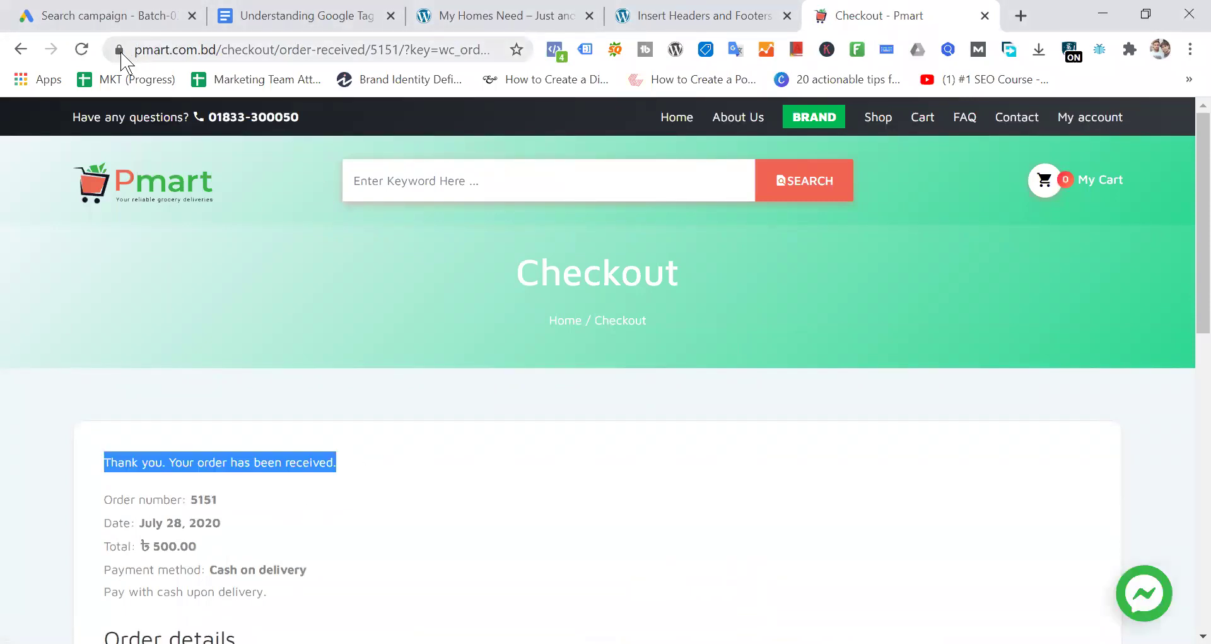
left_click_drag(140, 49, 535, 58)
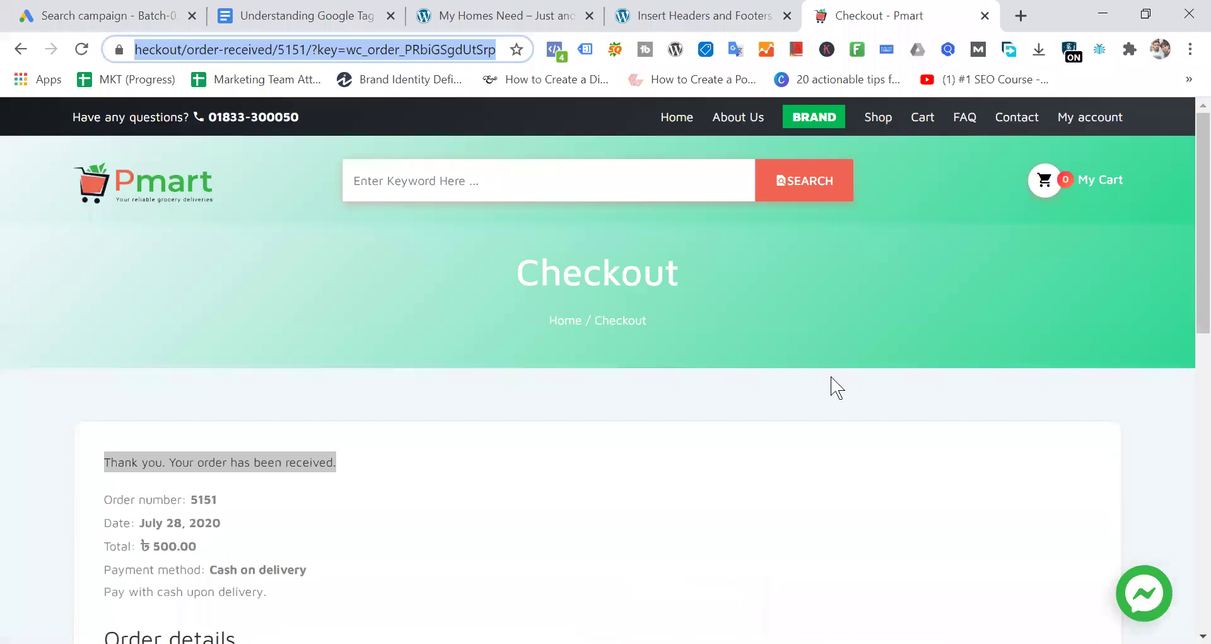
left_click(853, 289)
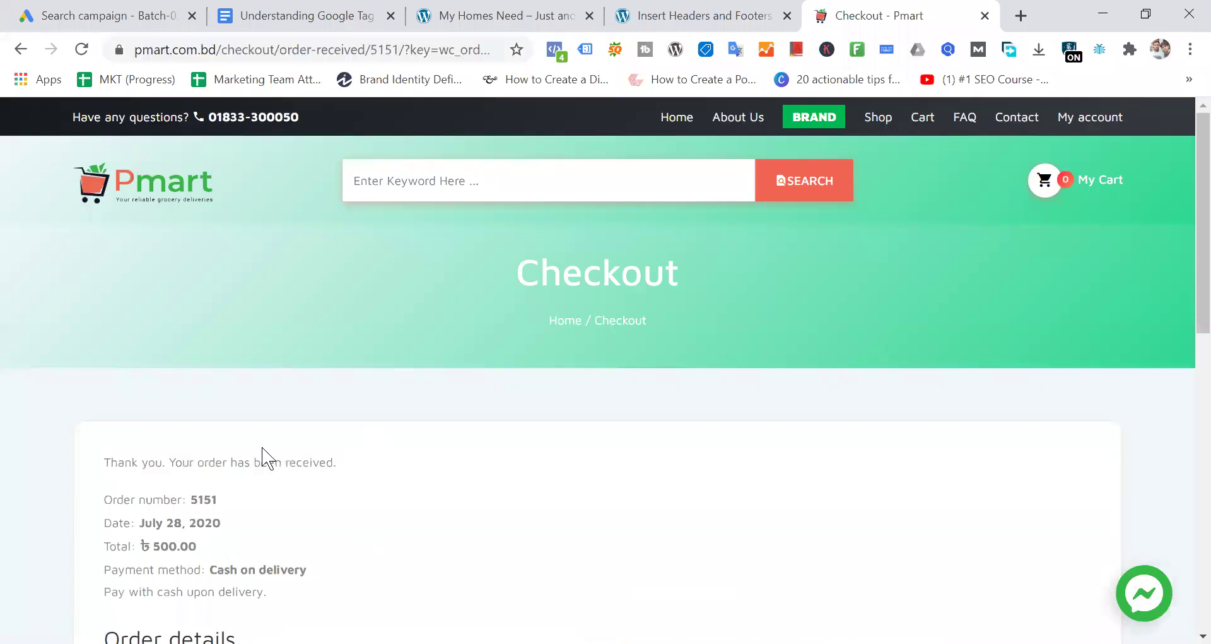
left_click_drag(100, 464, 391, 462)
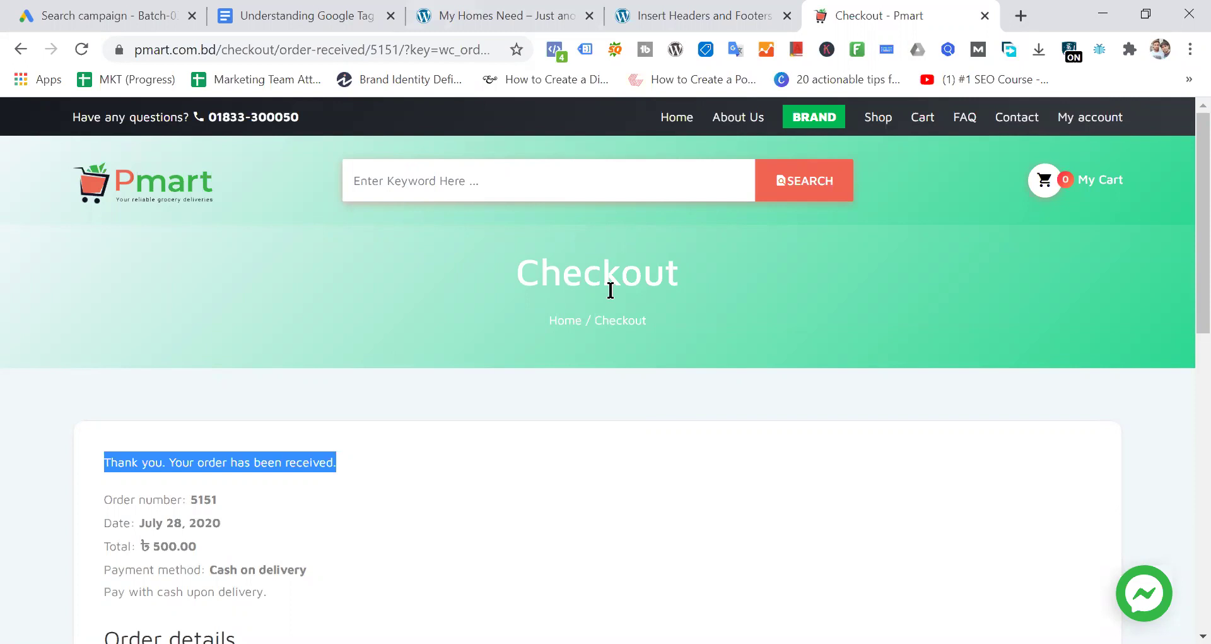
left_click(106, 16)
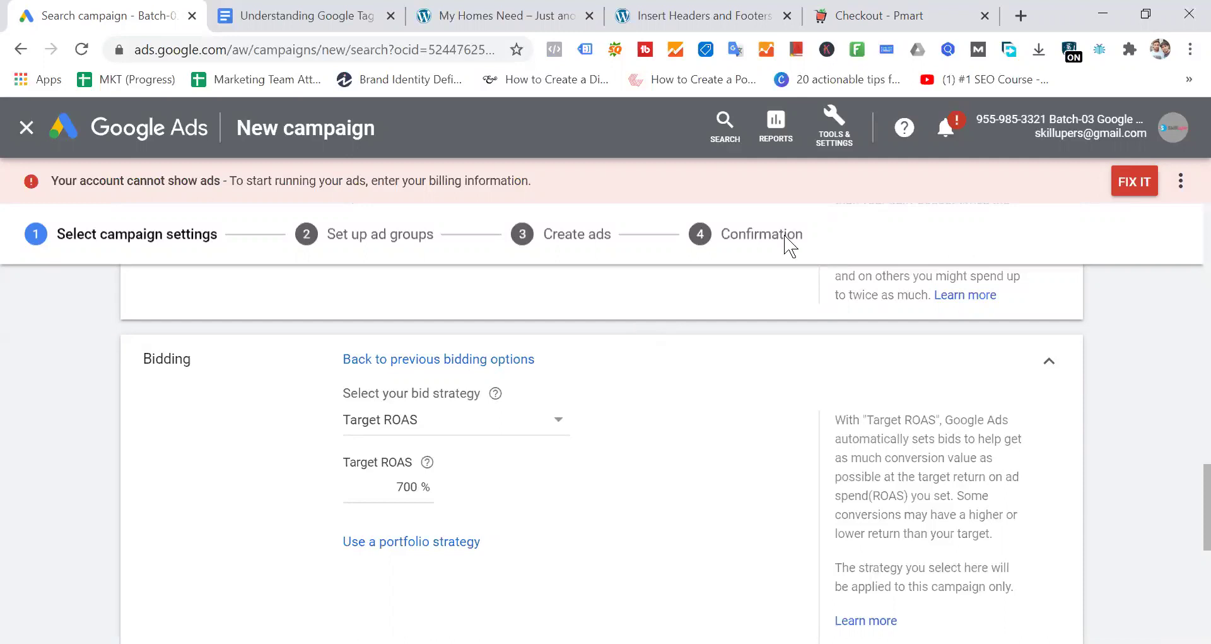
left_click(938, 16)
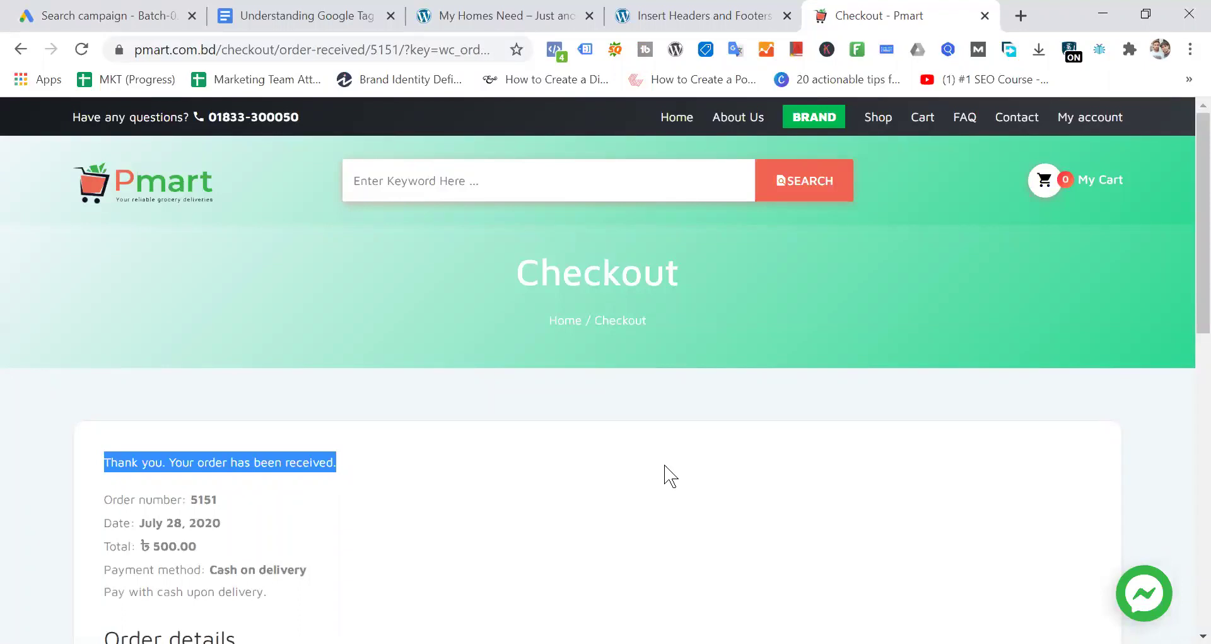
left_click(320, 16)
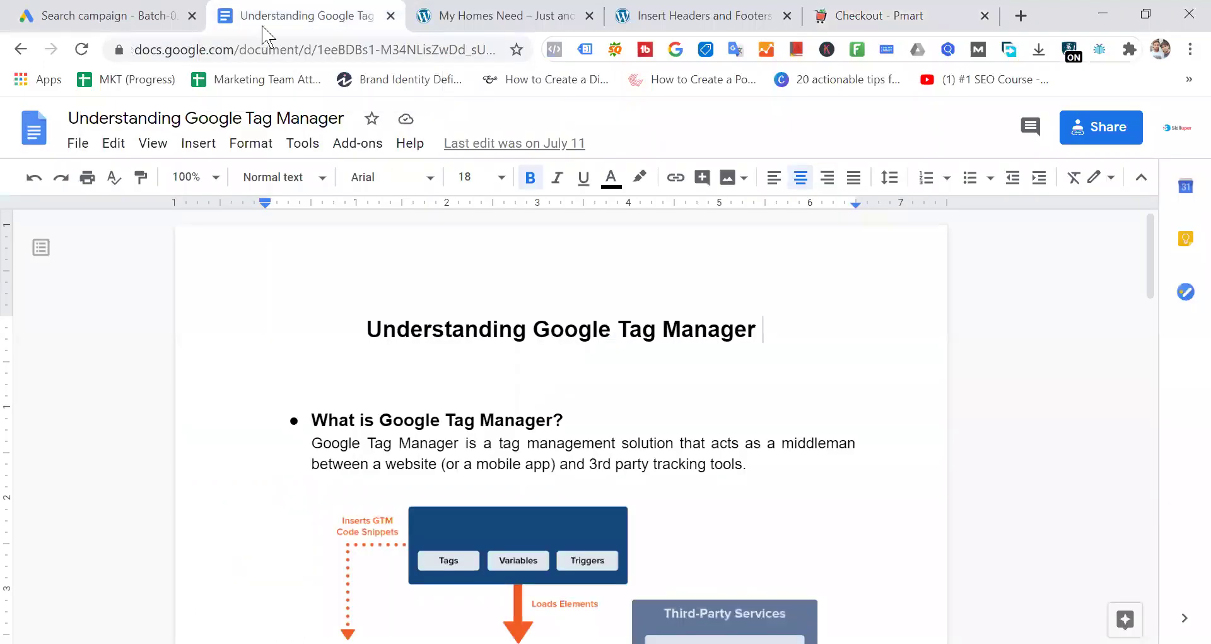
Step: Switch to Google Ads and open the account's Conversions page, leaving the new campaign setup
left_click(187, 18)
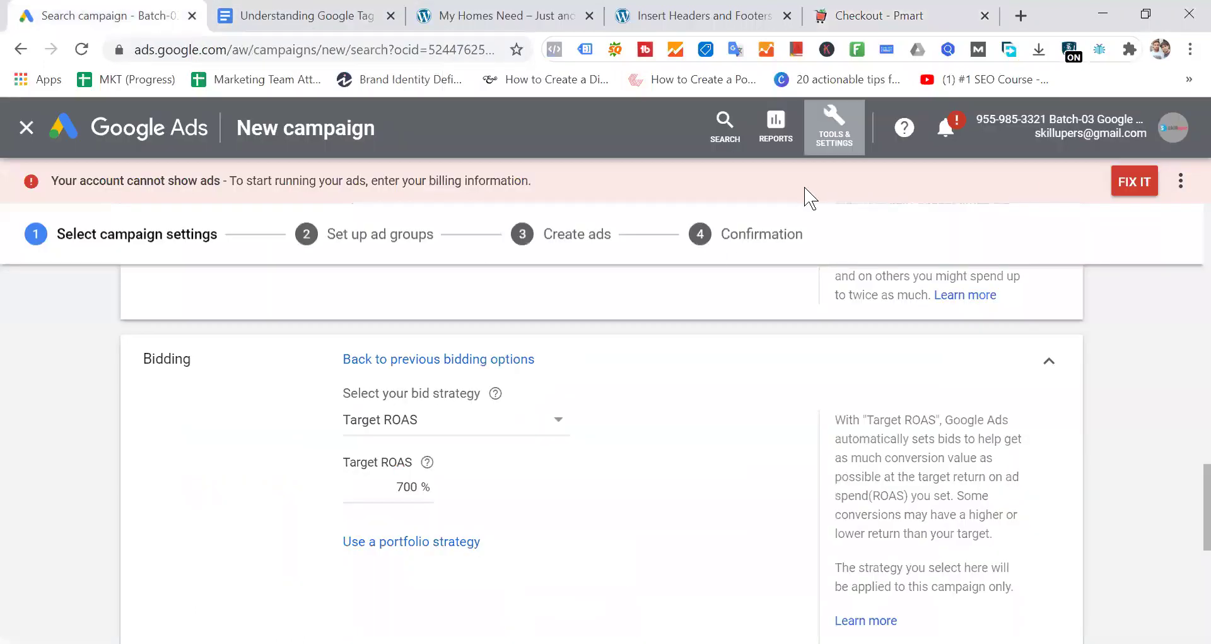
left_click(843, 127)
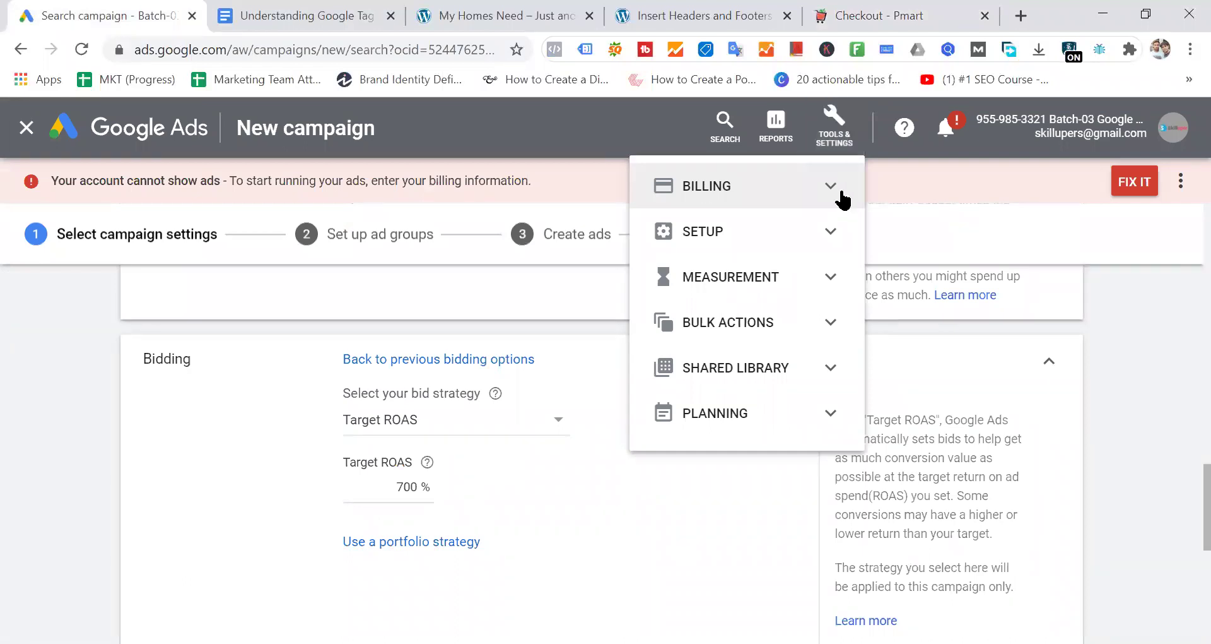
left_click(832, 278)
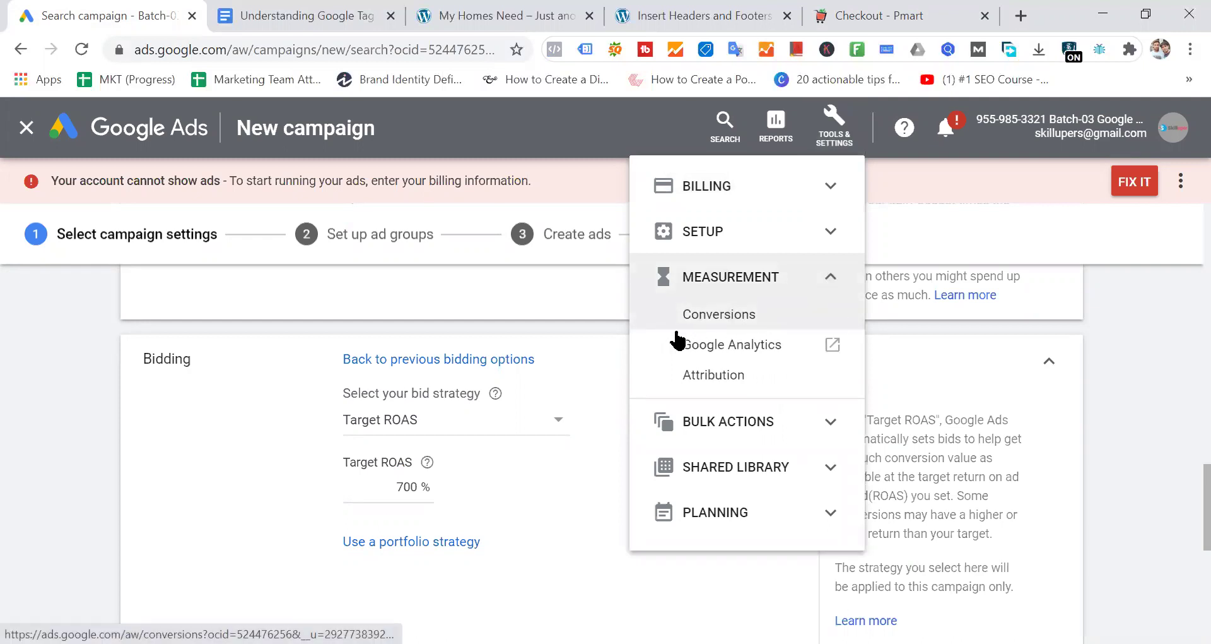
left_click(709, 322)
left_click(868, 405)
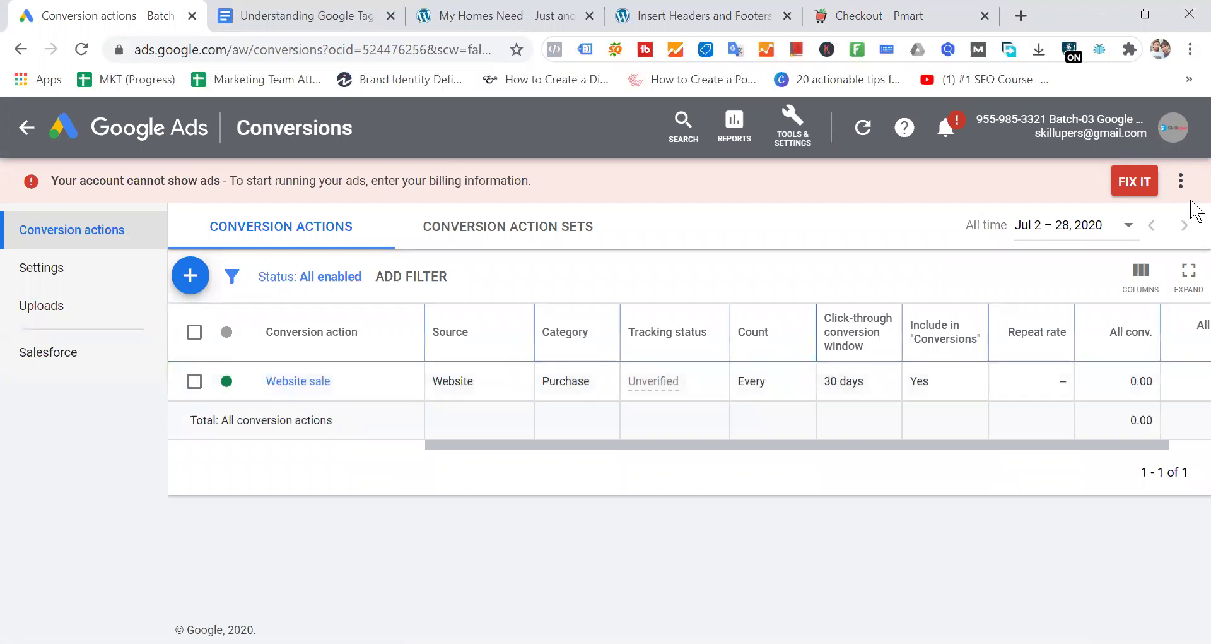
Step: Remove the Website sale conversion action
left_click(193, 382)
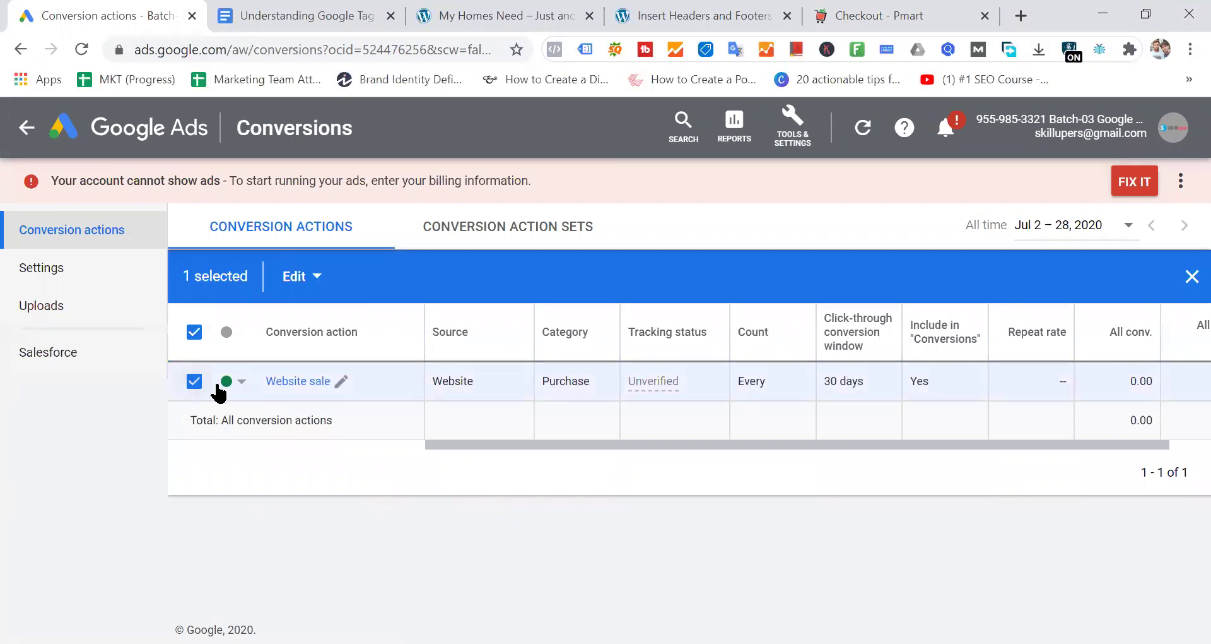
left_click(229, 381)
left_click(268, 430)
left_click(194, 331)
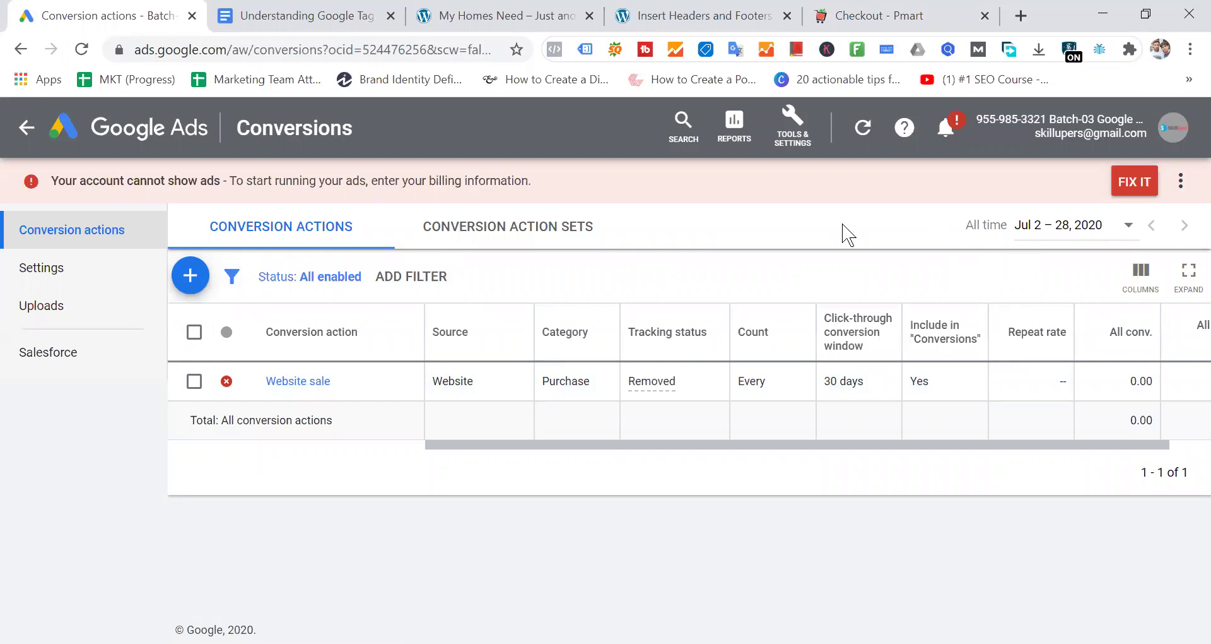
Step: Show the measurement tools that include Conversions, and start creating a new conversion action
left_click(793, 126)
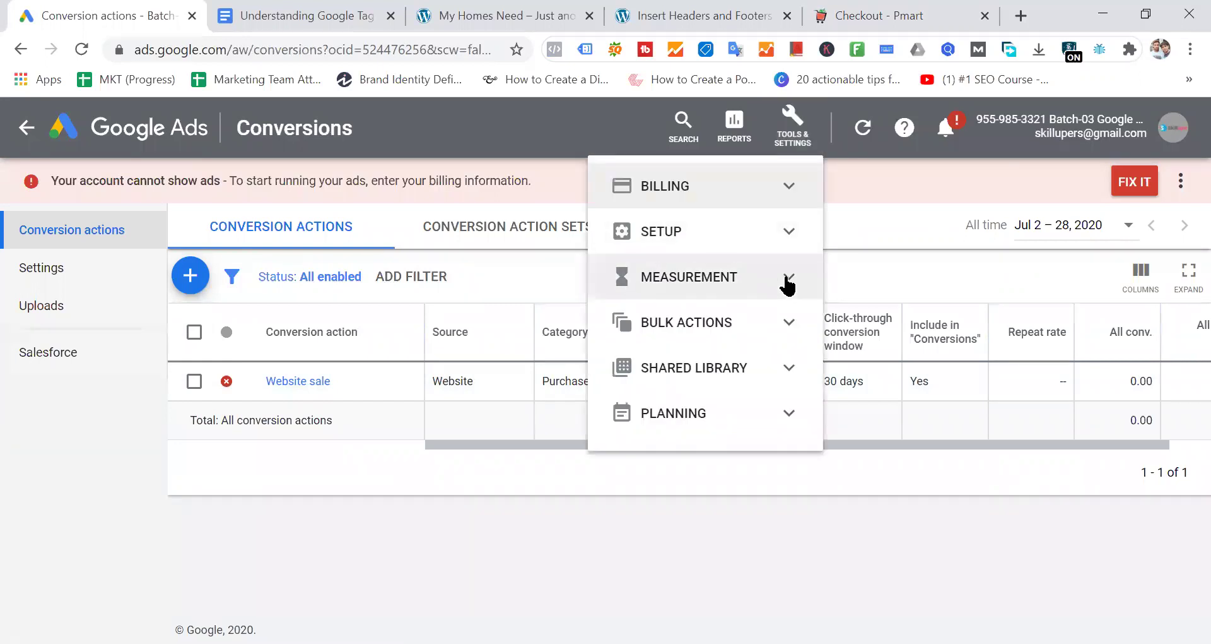
left_click(784, 278)
left_click(530, 281)
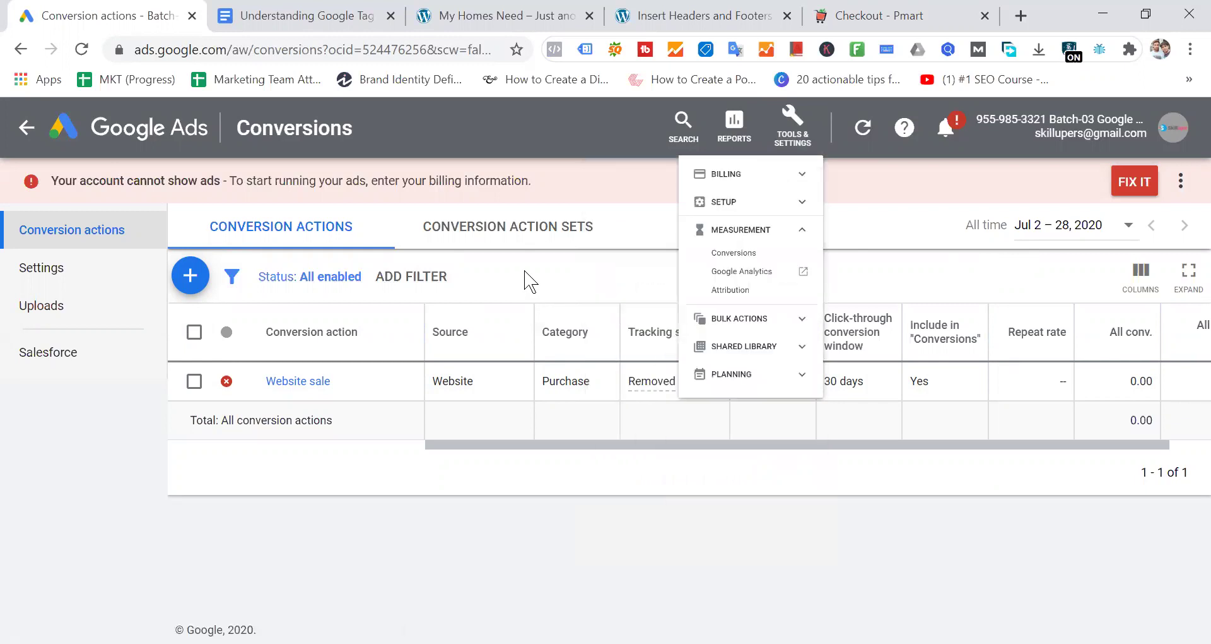
left_click(190, 277)
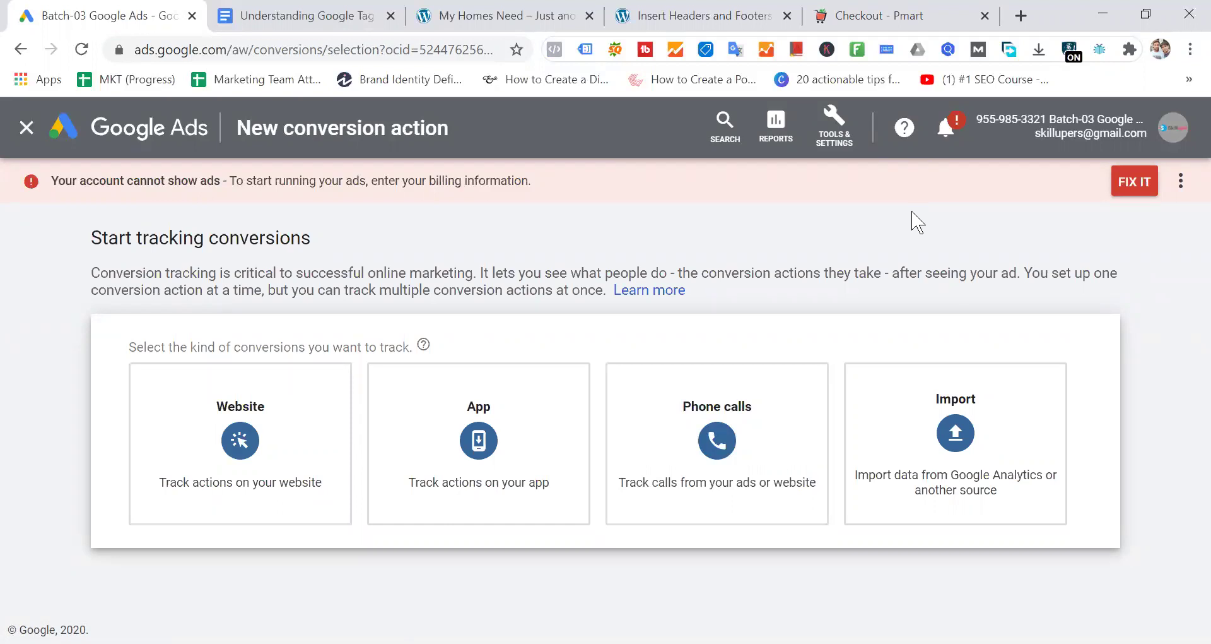
Step: Revisit the My Homes Need and Pmart sites, and open revechat.com in a new browser tab to look through its home page
left_click(511, 14)
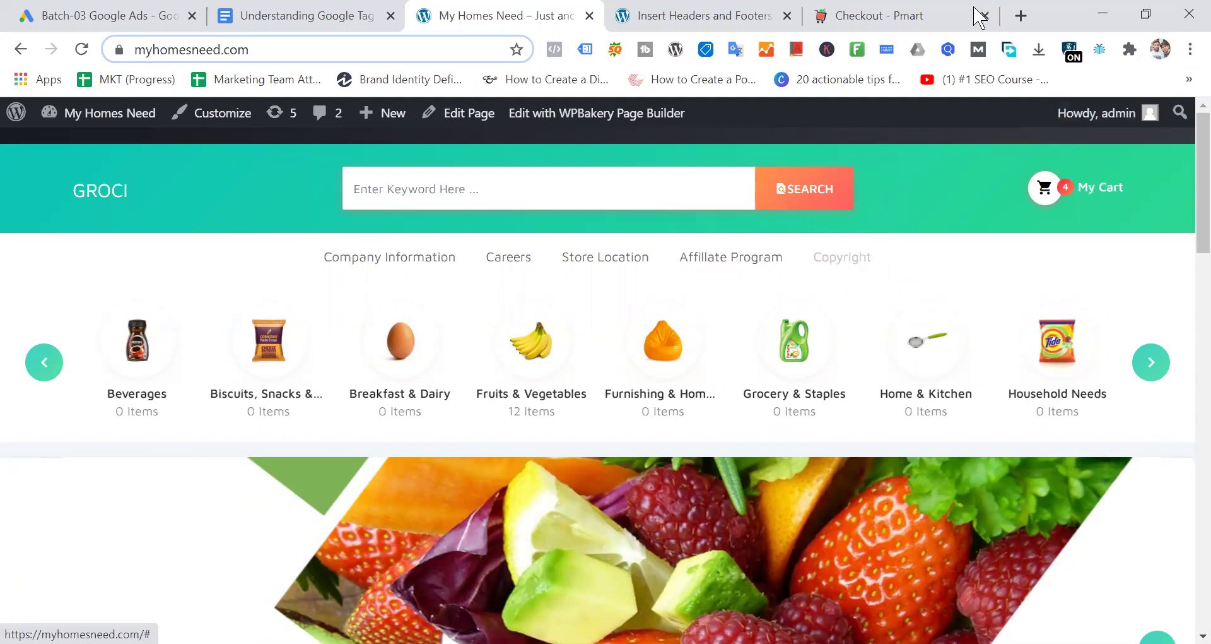
left_click(886, 15)
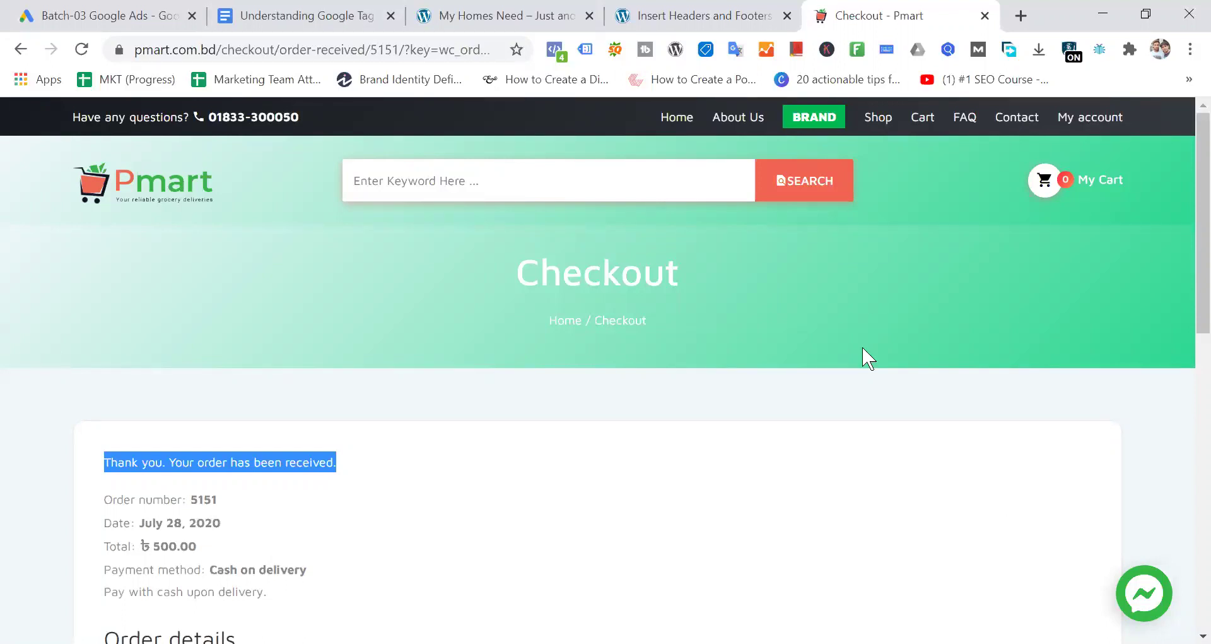
left_click(1023, 17)
type("revechat.com")
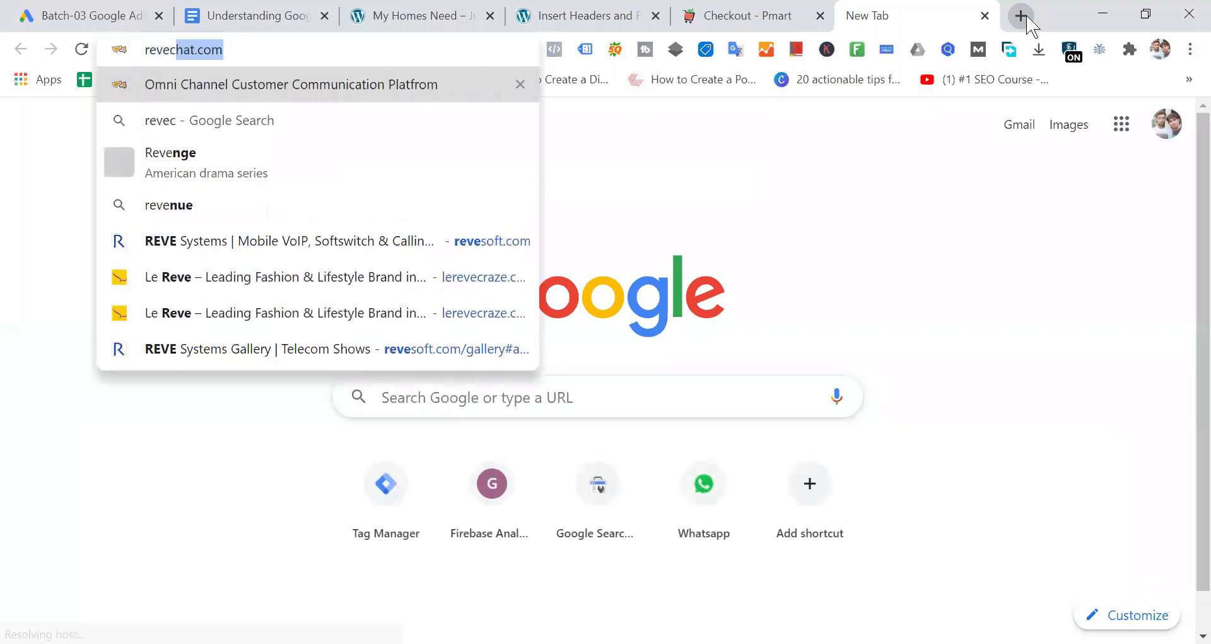
key("Return")
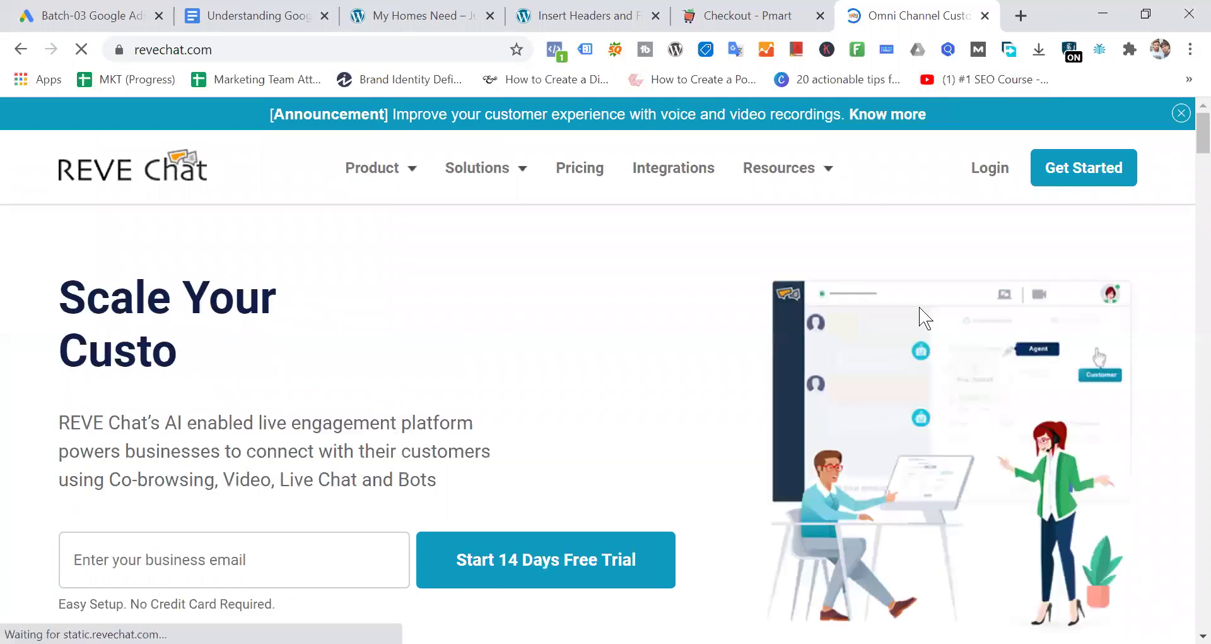
scroll(928, 315, "down", 10)
Step: Open revesoft.com in a new browser tab, look through its home page, and open the REVE Session Border Controller product page
left_click(1018, 16)
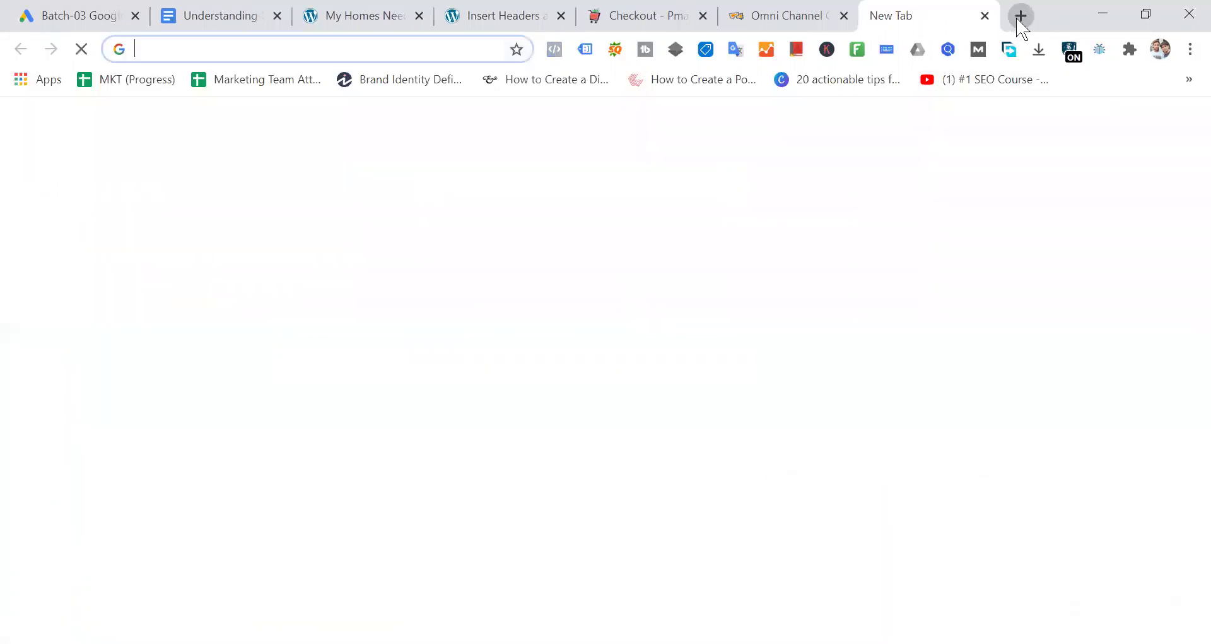
type("reves")
key("Return")
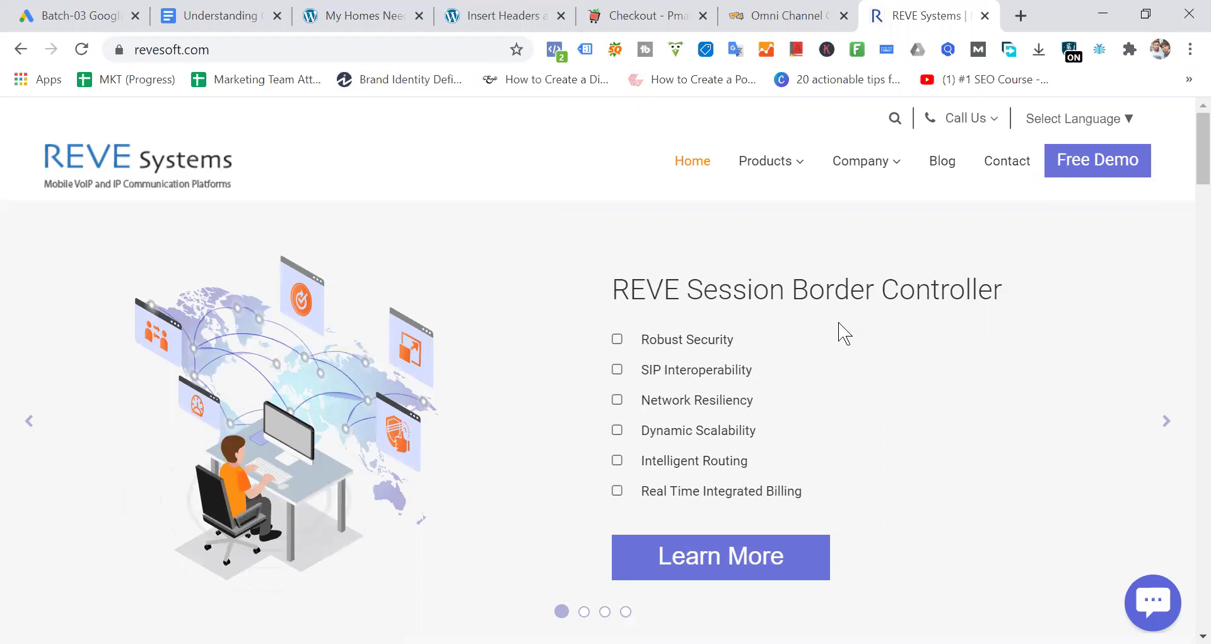
scroll(898, 354, "down", 8)
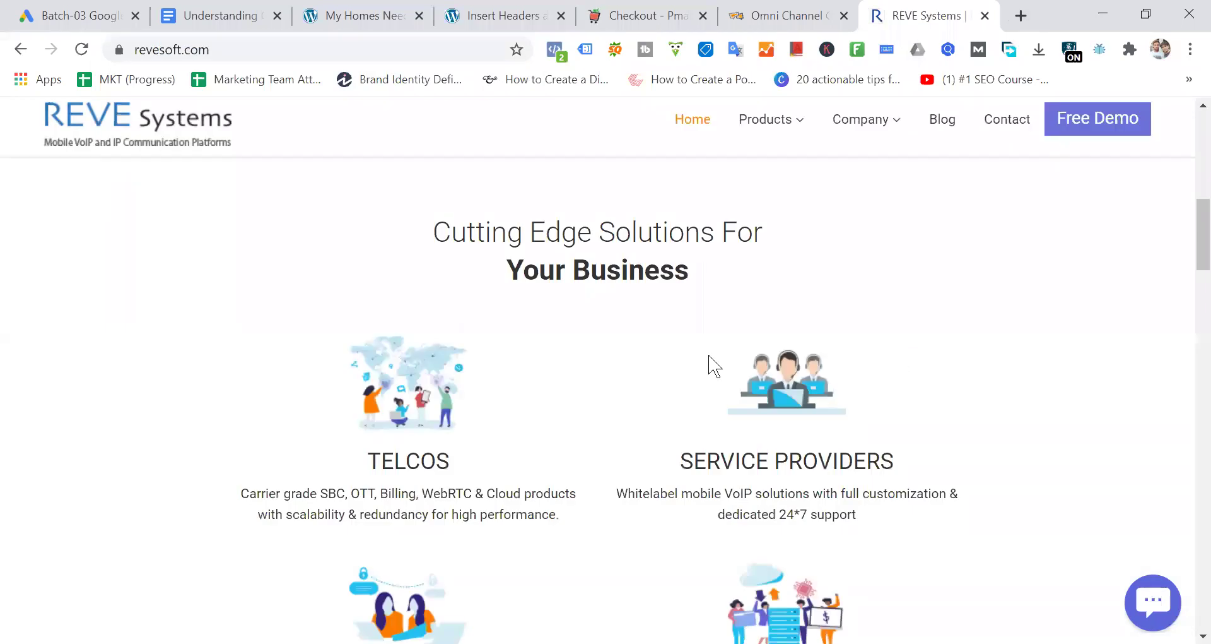
scroll(708, 362, "up", 6)
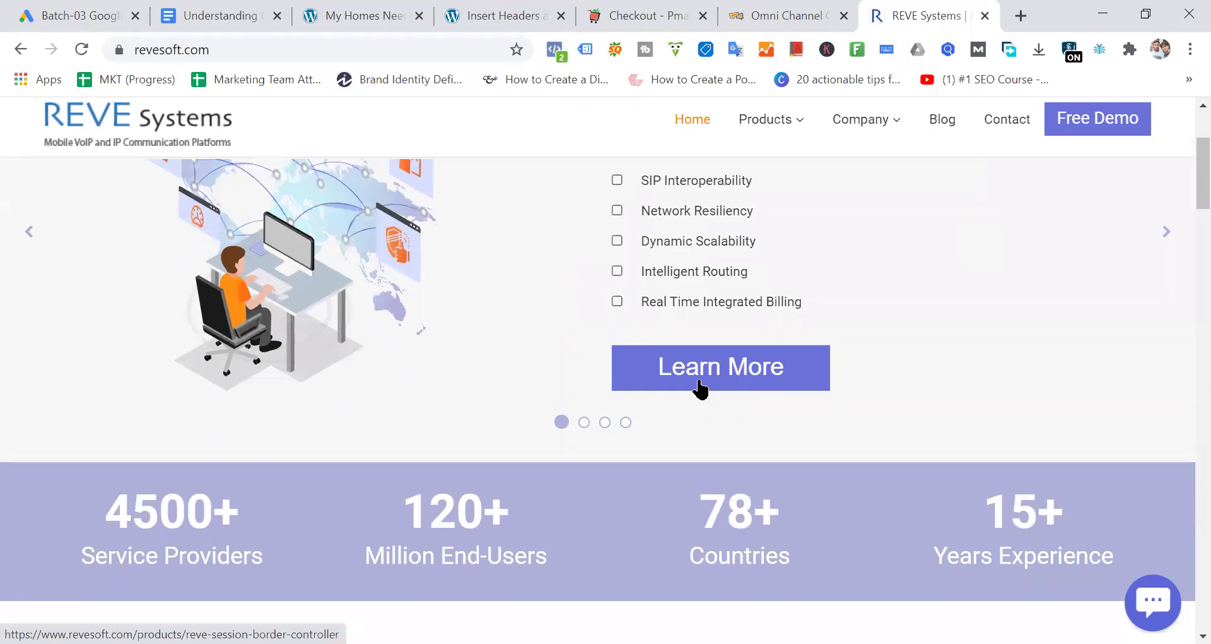
scroll(869, 280, "up", 3)
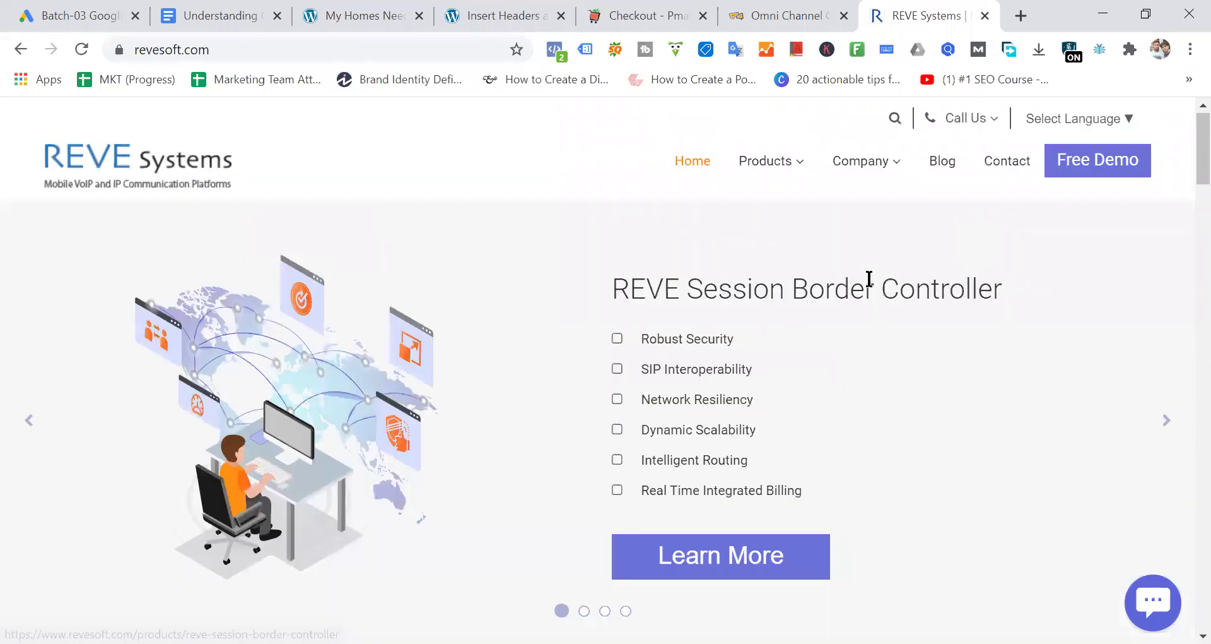
left_click(723, 572)
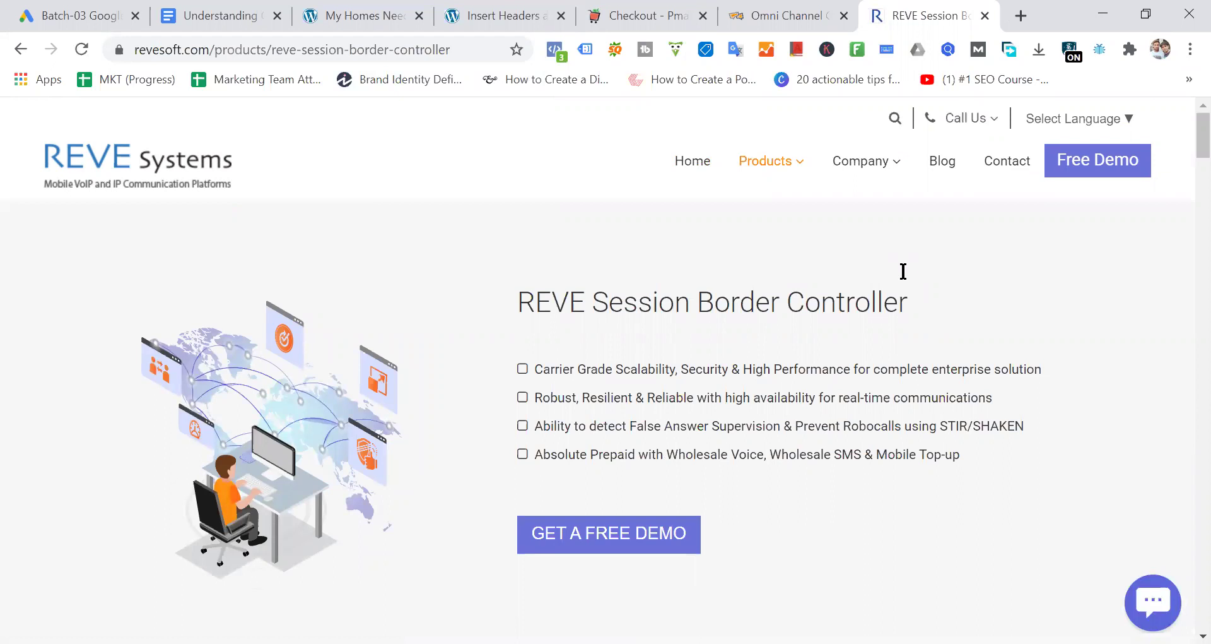
Step: Revisit the Pmart order confirmation page, and open namecheap.com in a new browser tab
left_click(650, 16)
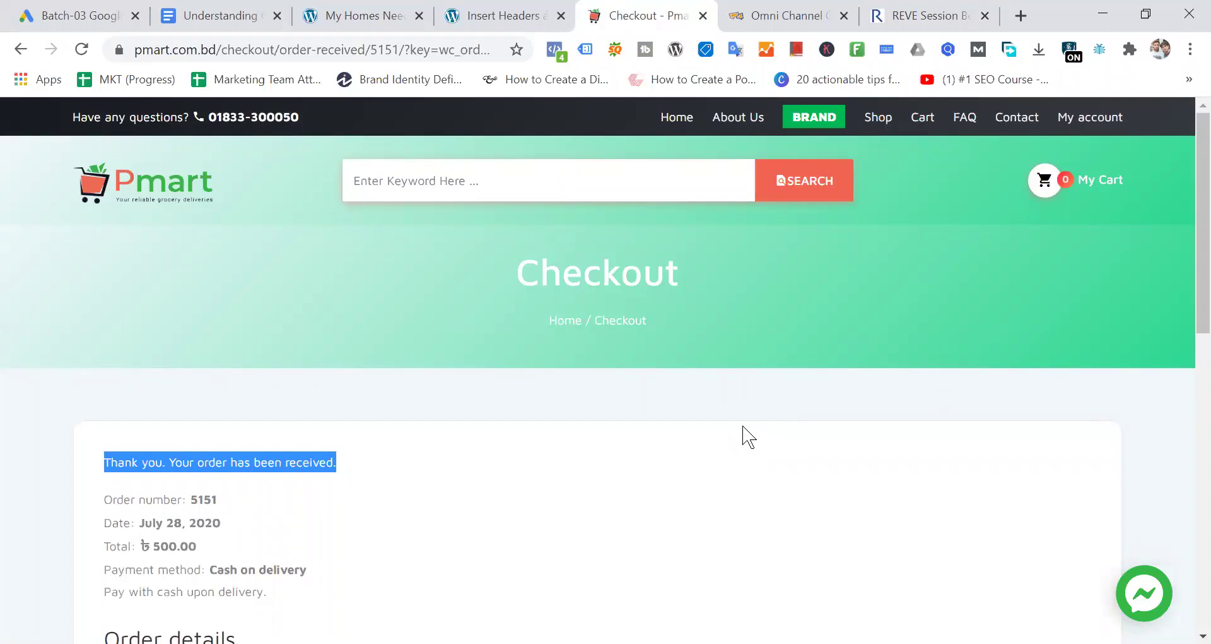
left_click(1021, 14)
type("name")
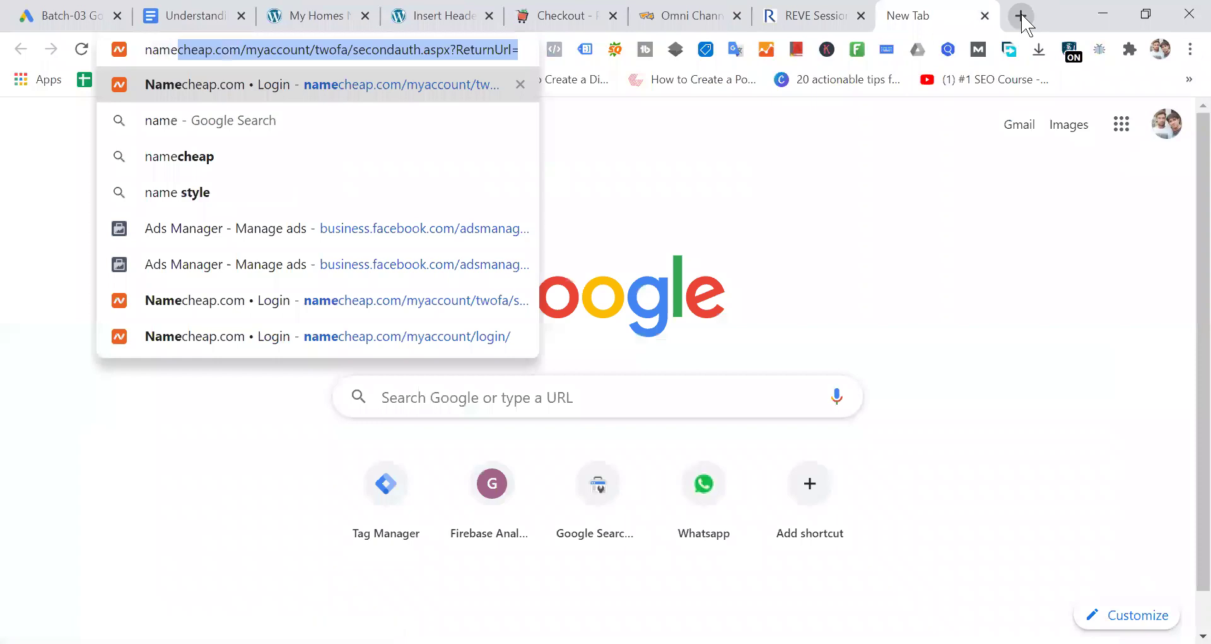
key("Right")
key("BackSpace")
key("BackSpace")
key("BackSpace")
key("BackSpace")
key("BackSpace")
key("BackSpace")
key("BackSpace")
key("BackSpace")
key("BackSpace")
key("BackSpace")
key("BackSpace")
key("BackSpace")
key("BackSpace")
key("BackSpace")
key("BackSpace")
key("BackSpace")
key("BackSpace")
key("BackSpace")
key("BackSpace")
key("BackSpace")
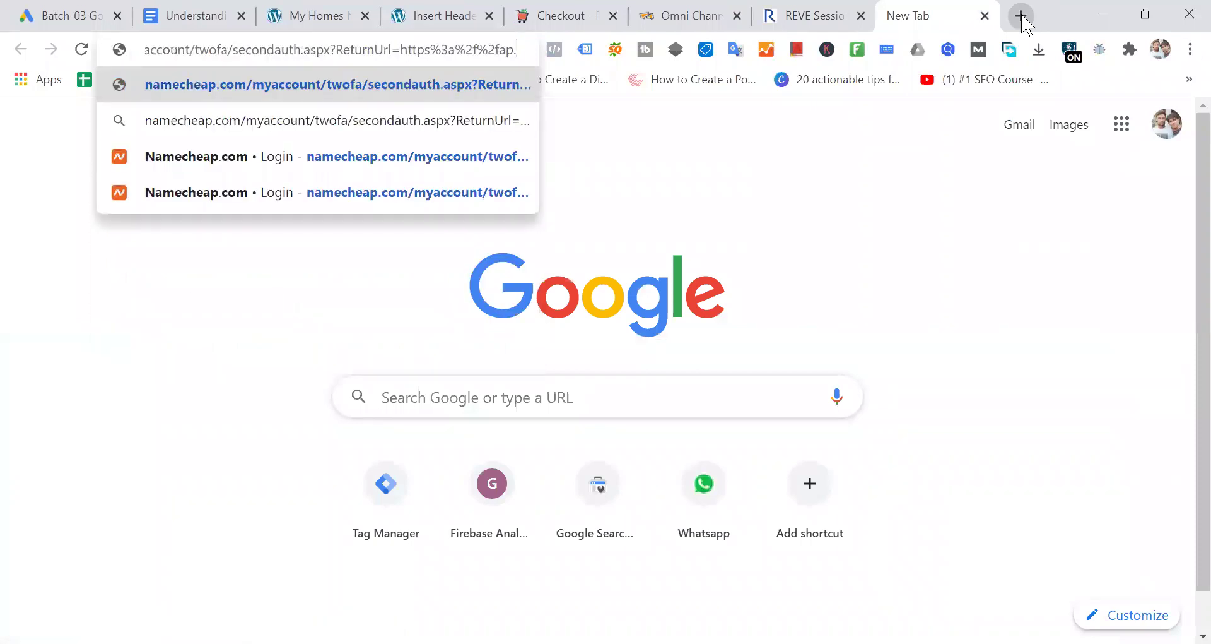
key("BackSpace")
key("BackSpace")
key("BackSpace")
key("BackSpace")
key("BackSpace")
key("BackSpace")
key("BackSpace")
key("BackSpace")
key("BackSpace")
key("BackSpace")
key("BackSpace")
key("BackSpace")
key("BackSpace")
key("BackSpace")
key("BackSpace")
key("BackSpace")
key("BackSpace")
key("BackSpace")
key("BackSpace")
key("BackSpace")
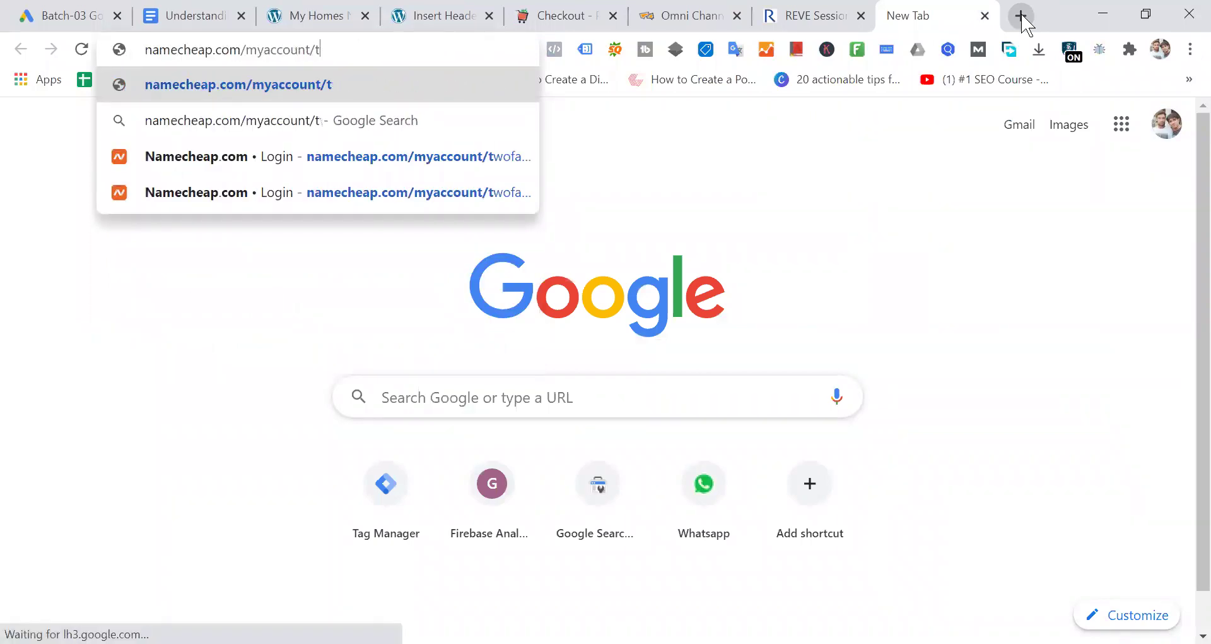
key("Return")
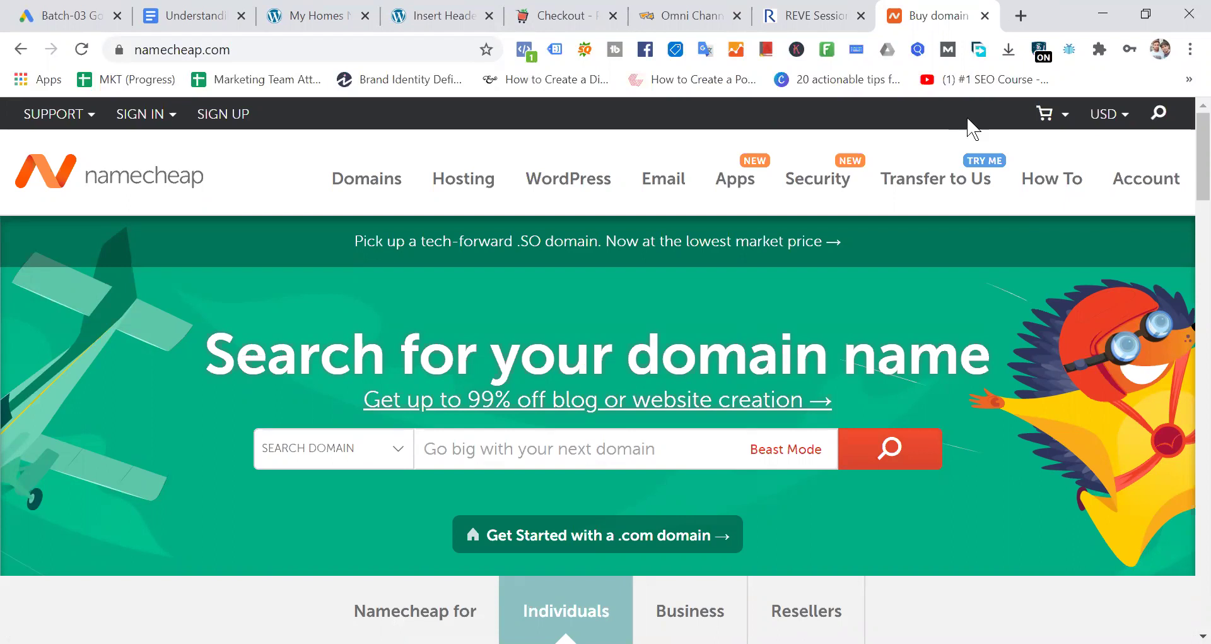
Step: Return to the Pmart site, open its home page, and look through the products for sale
left_click(555, 16)
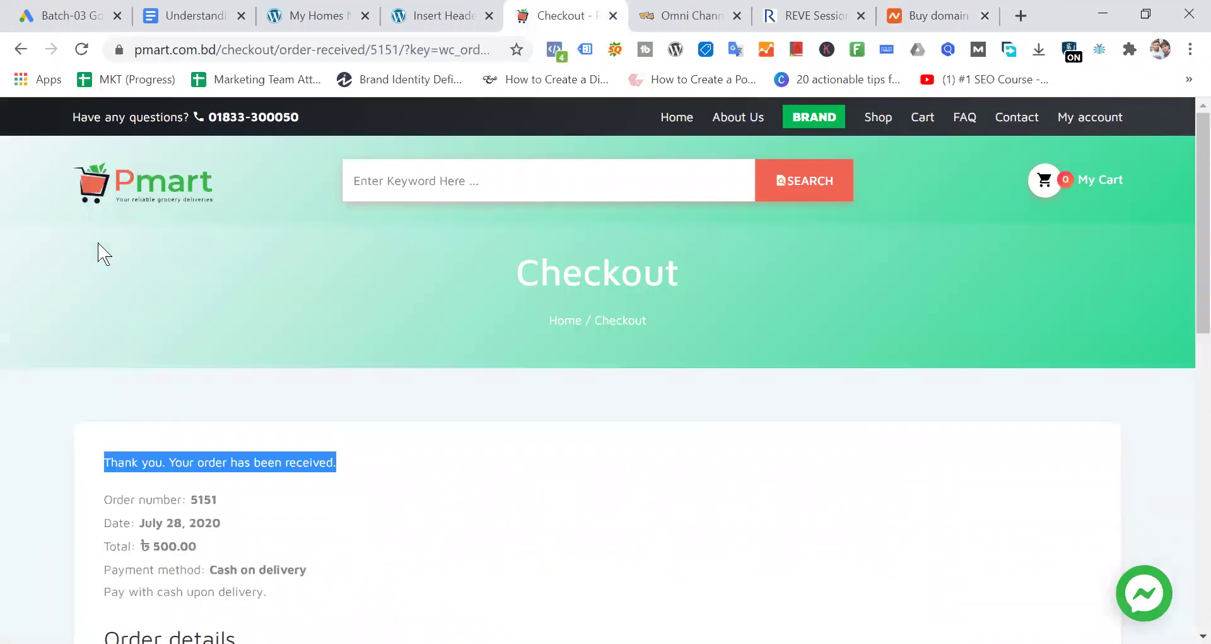
left_click(144, 187)
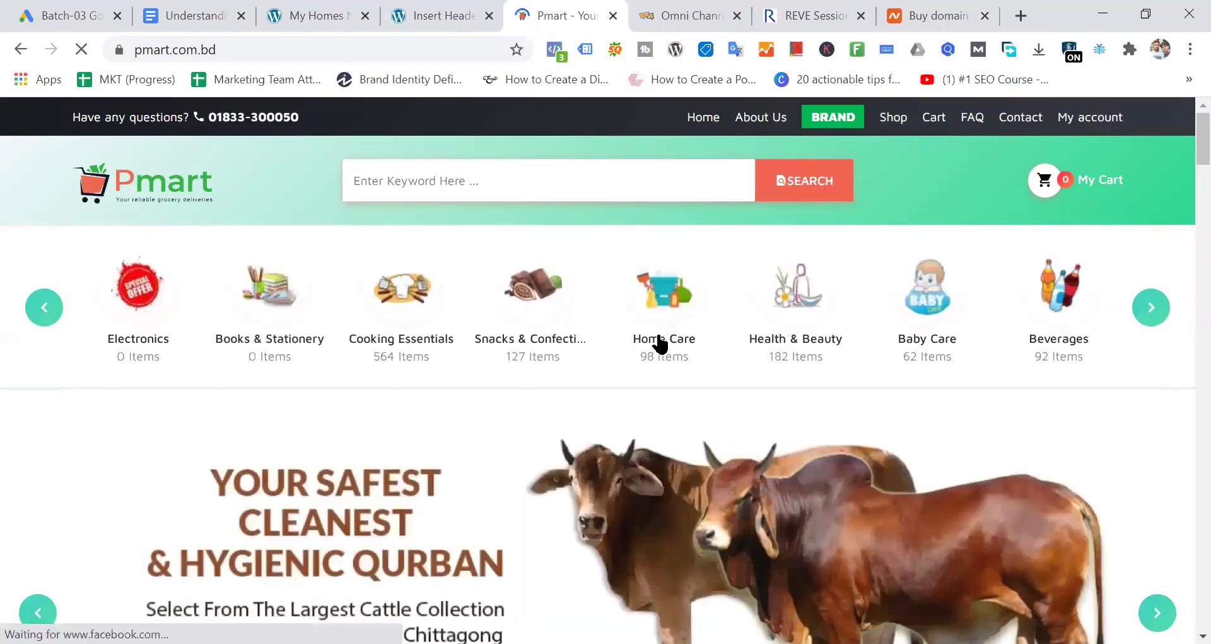
scroll(605, 355, "down", 15)
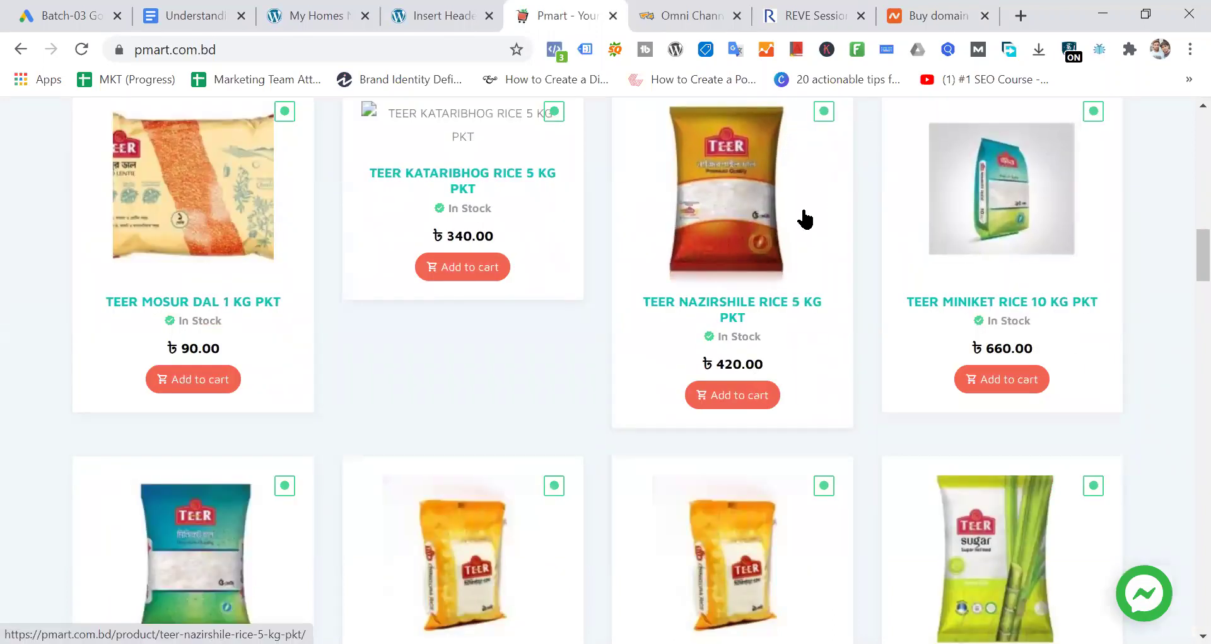
Step: Highlight the four feature points on the REVE Session Border Controller page, and show its free demo form
left_click(823, 17)
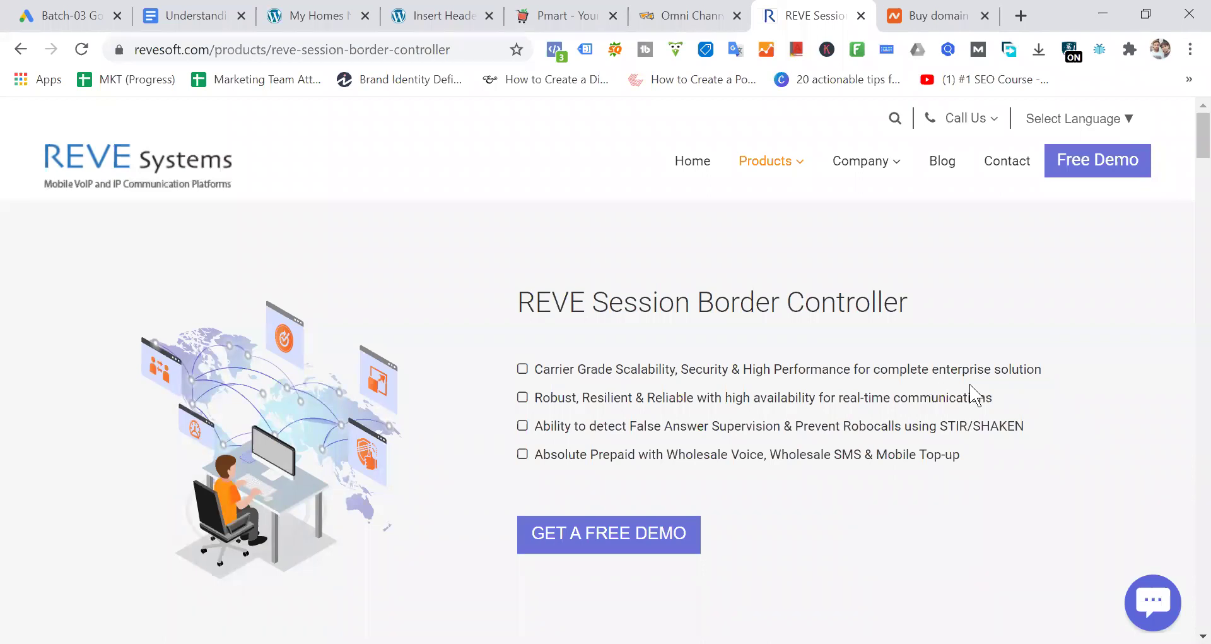
left_click_drag(534, 368, 1108, 490)
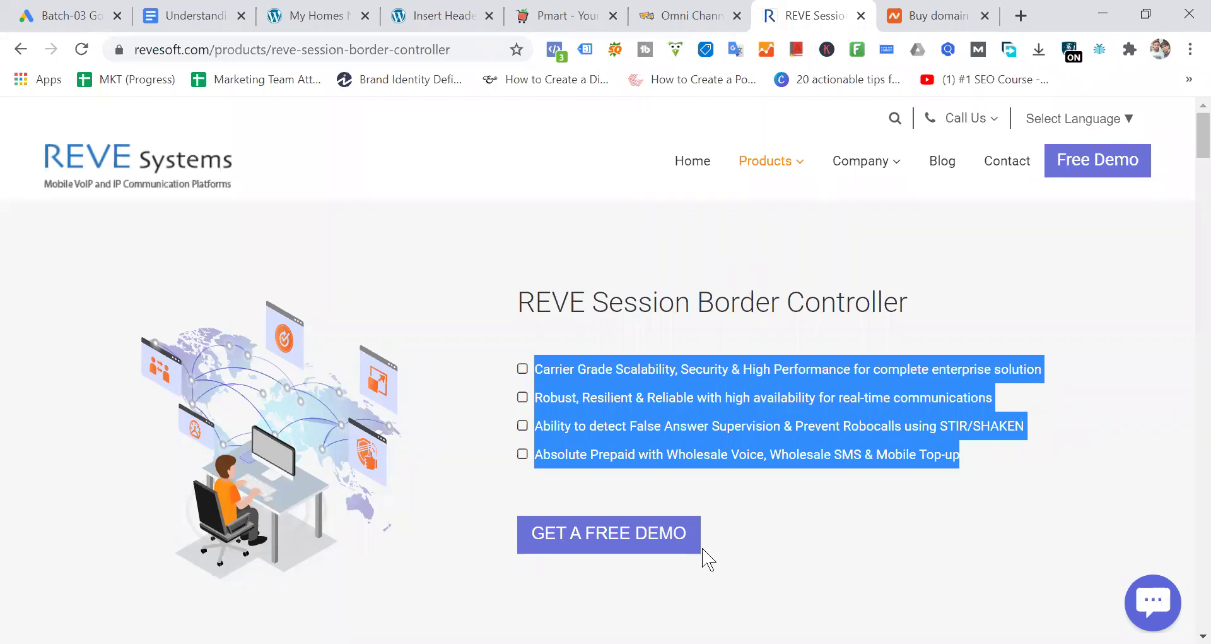
scroll(631, 549, "down", 4)
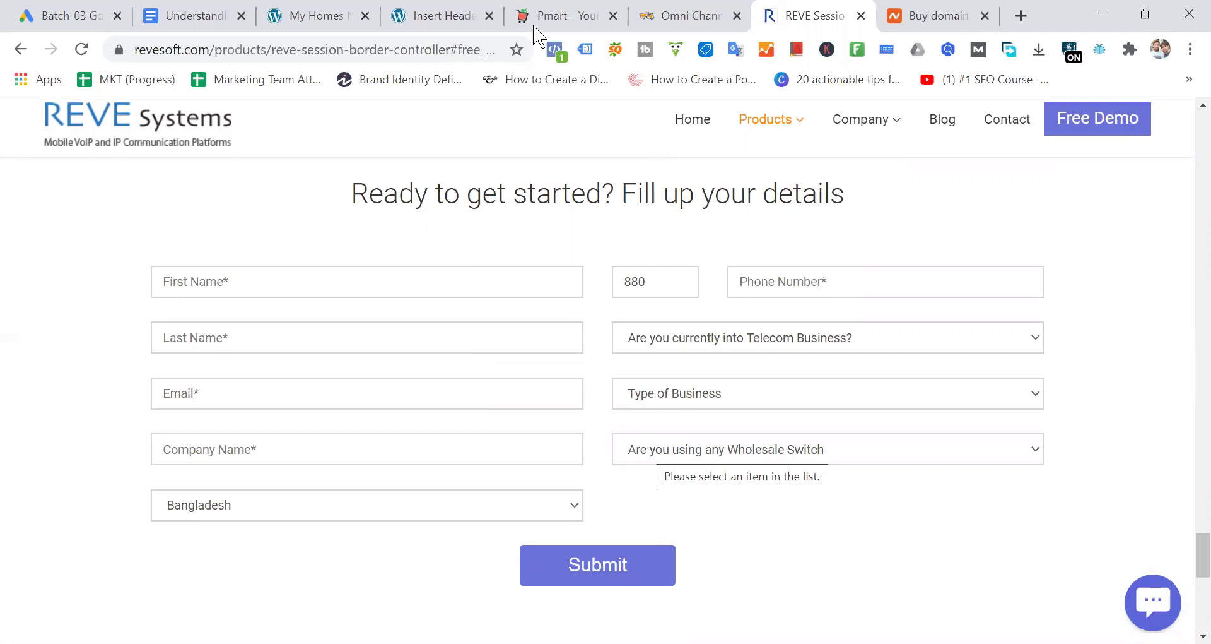
Step: Compare the Pmart store with the REVE Systems page, and highlight the demo form's heading and its name and email fields
left_click(566, 13)
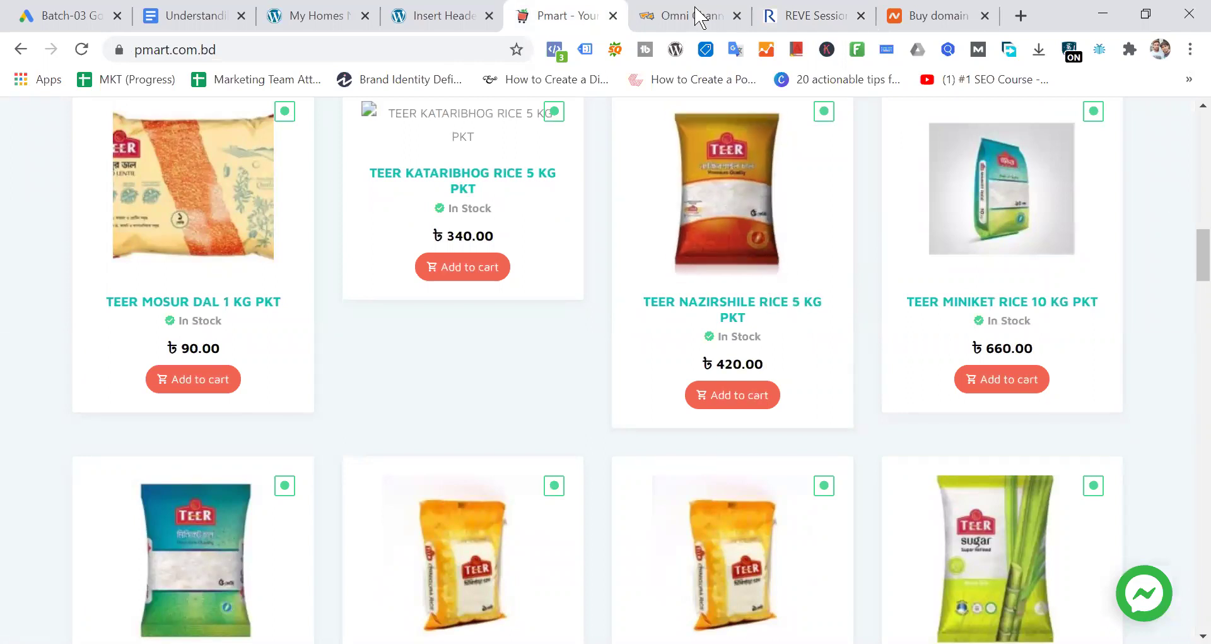
left_click(803, 14)
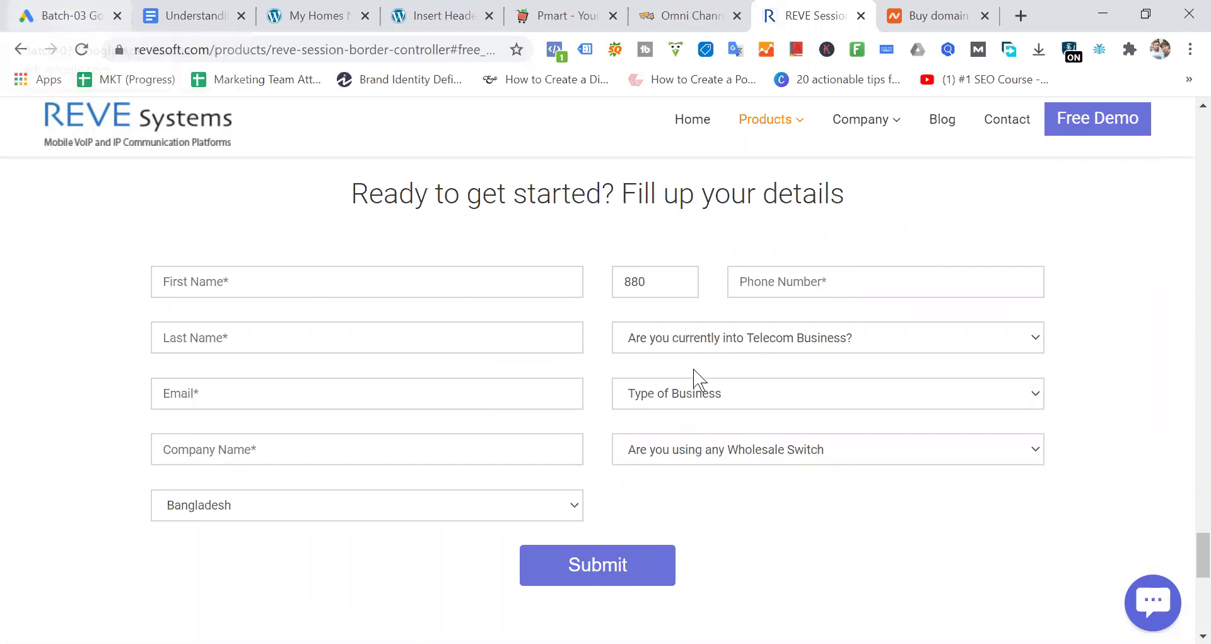
triple_click(248, 249)
left_click_drag(1179, 435, 320, 422)
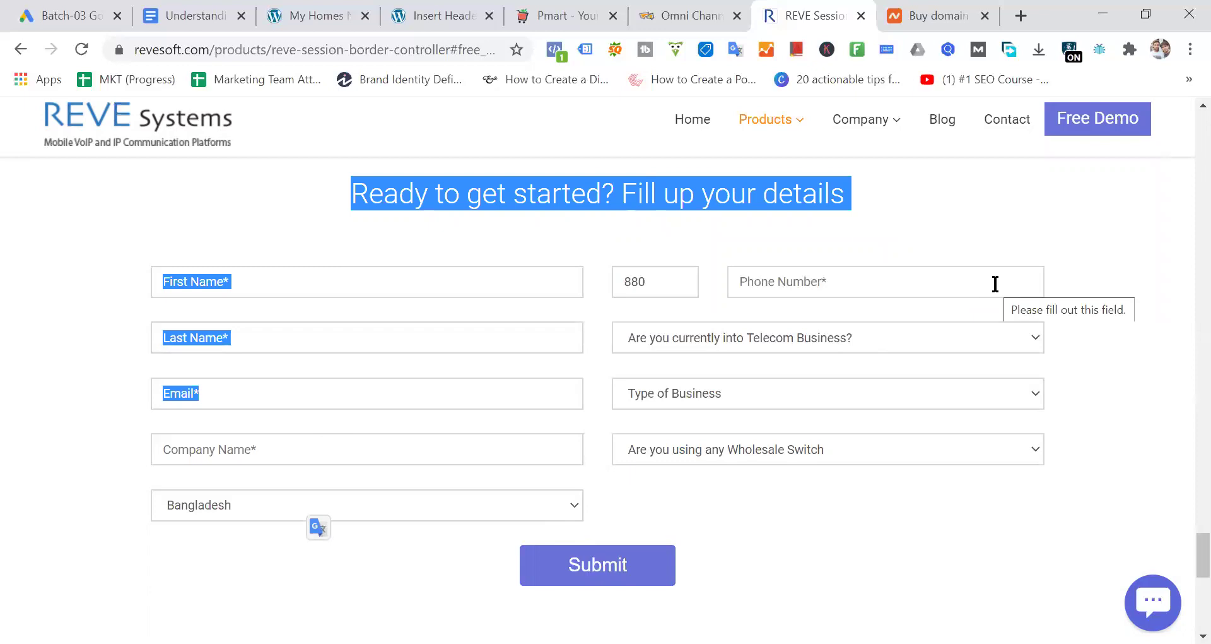
Step: Compare the Pmart store, the website conversion types in Google Ads, the REVE Systems demo form and the REVE Chat page
left_click(584, 15)
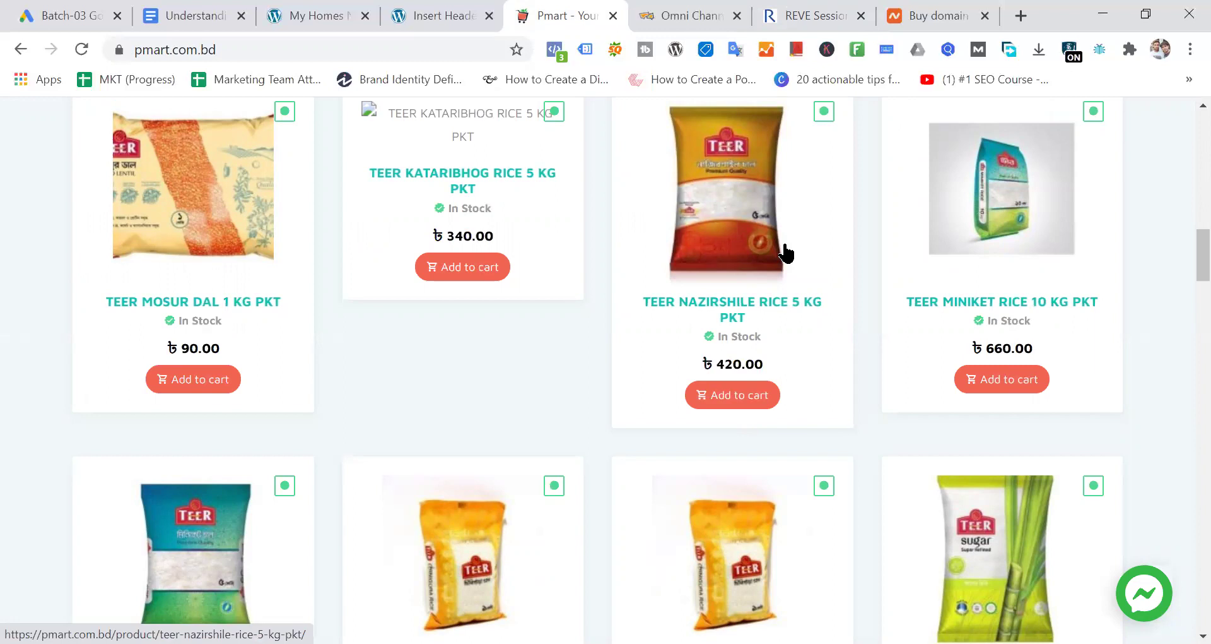
left_click(75, 14)
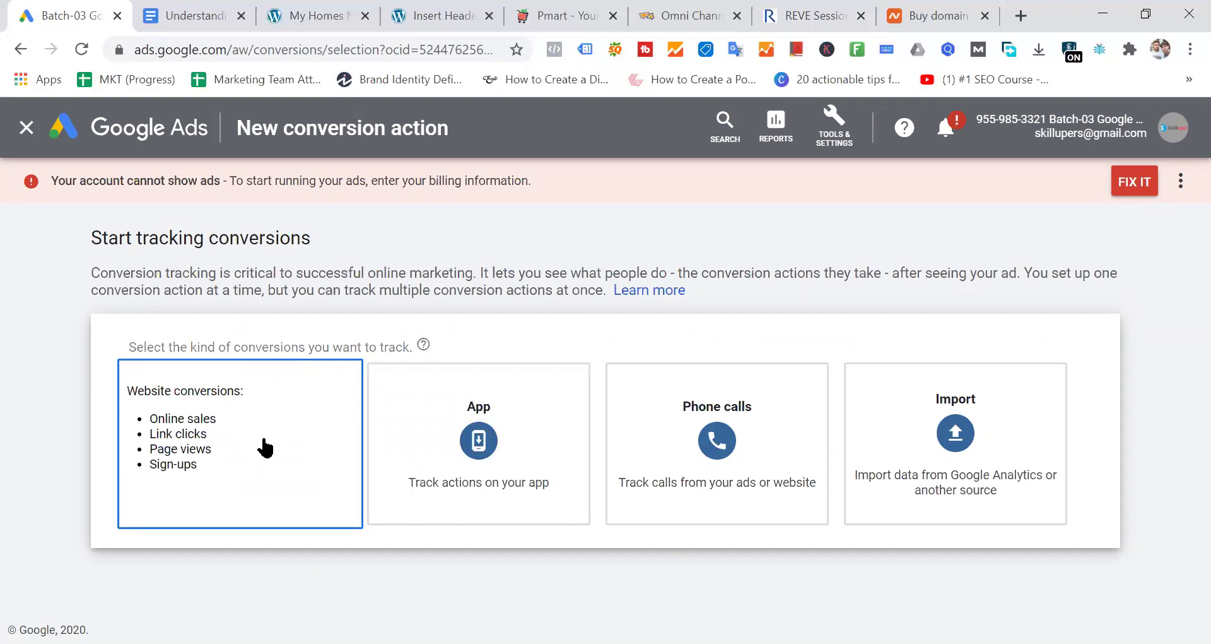
left_click(837, 13)
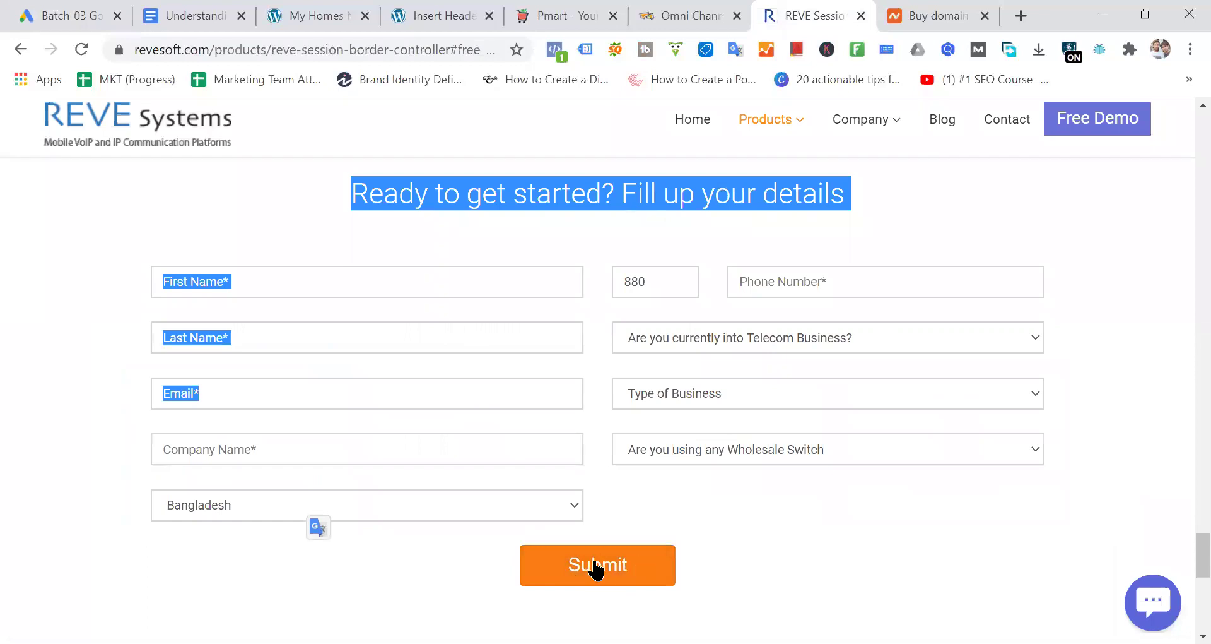
left_click(692, 16)
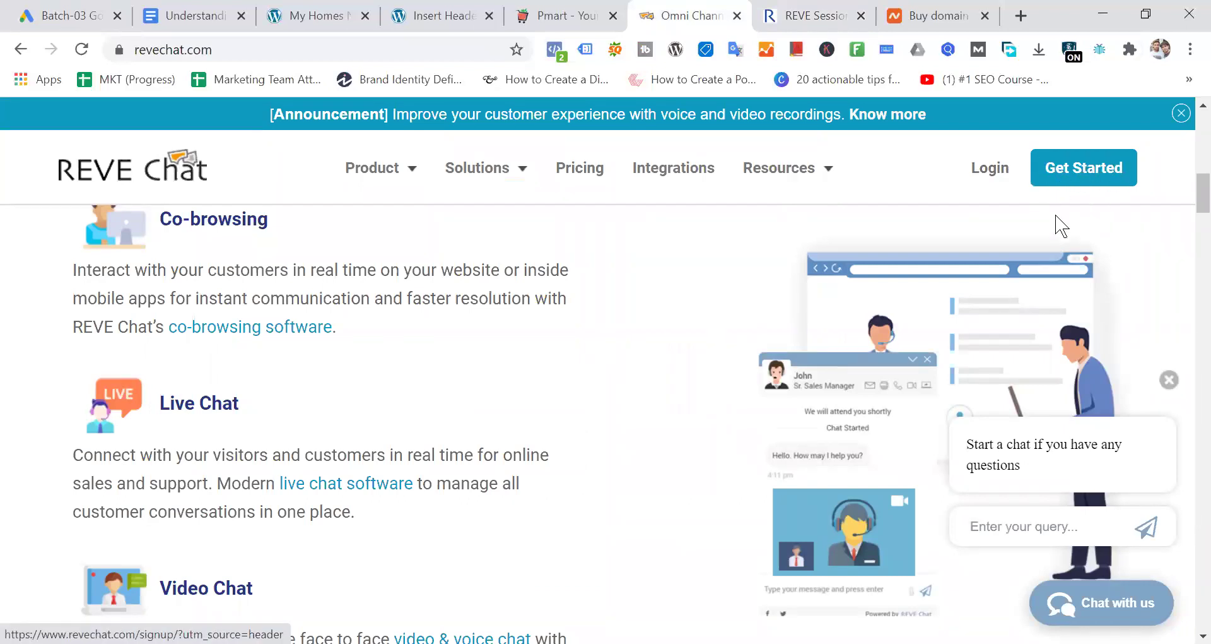
Step: Highlight the REVE Systems demo form's fields again, and return to the new conversion action in Google Ads after revisiting Pmart
left_click(801, 16)
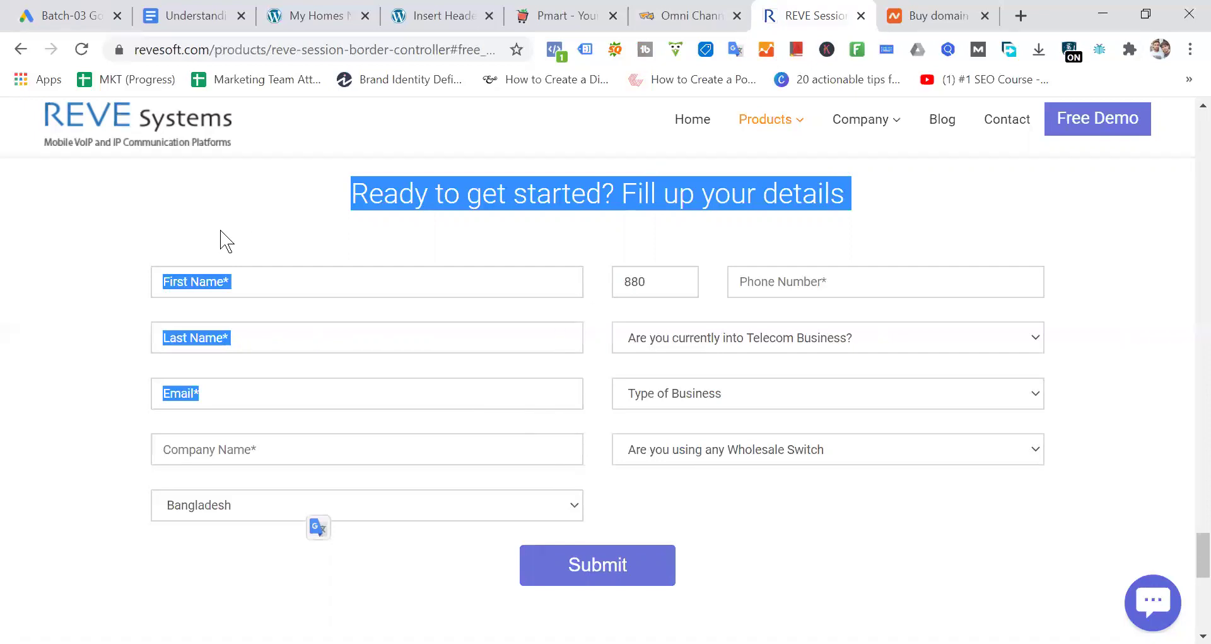
left_click_drag(258, 204, 796, 482)
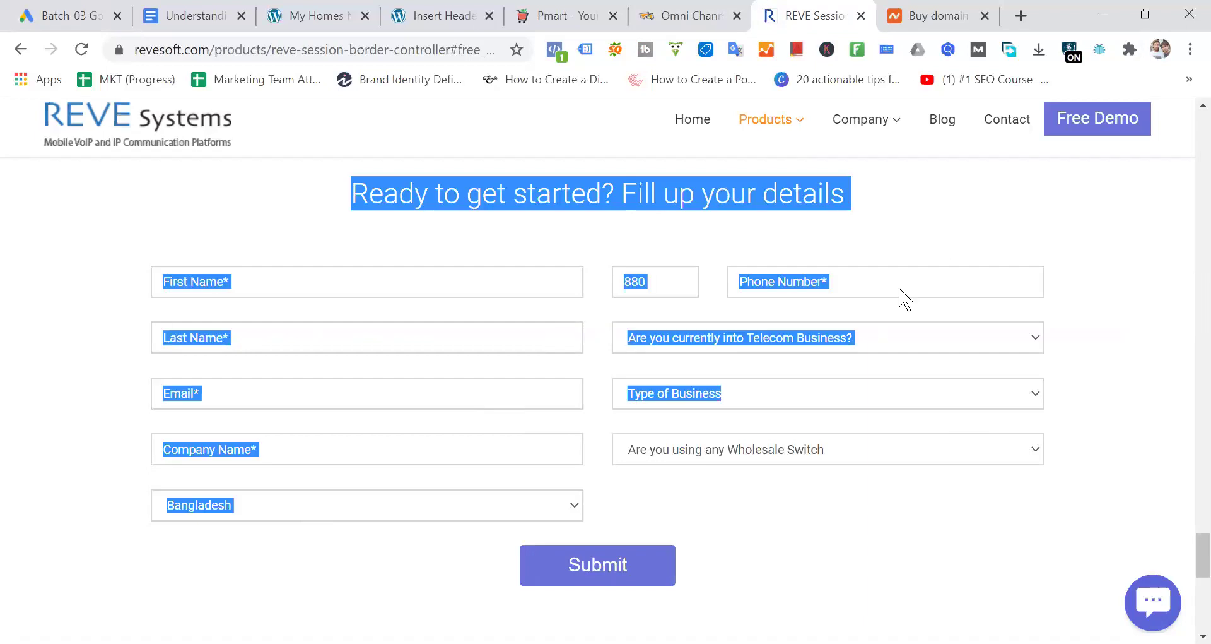
left_click(567, 14)
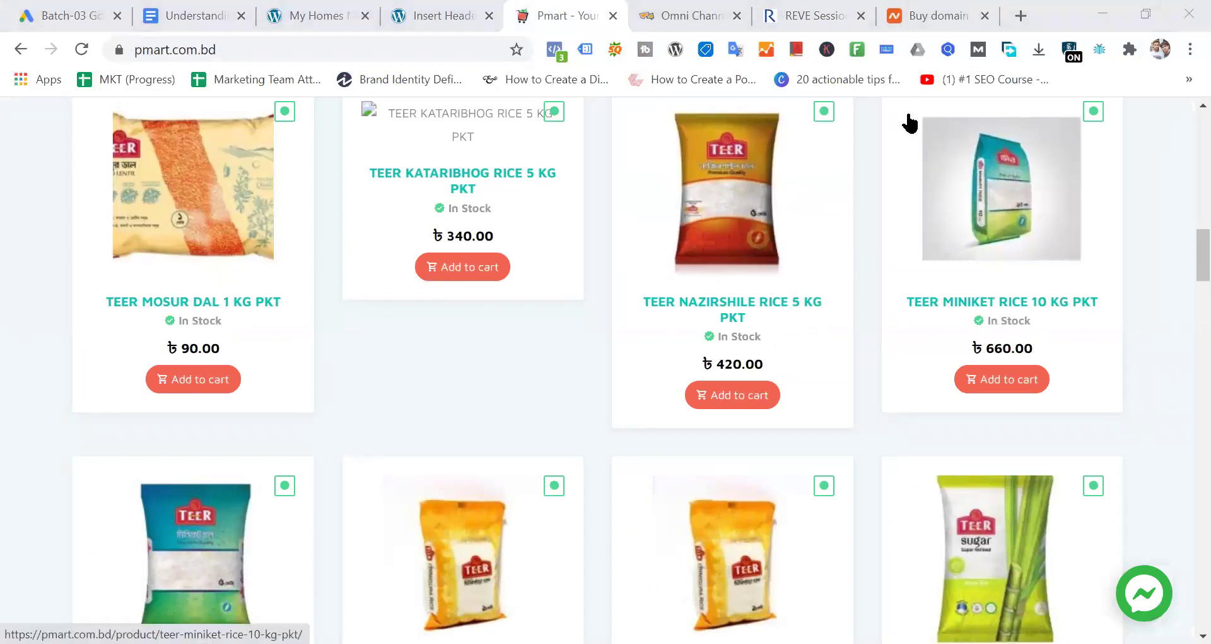
left_click(61, 16)
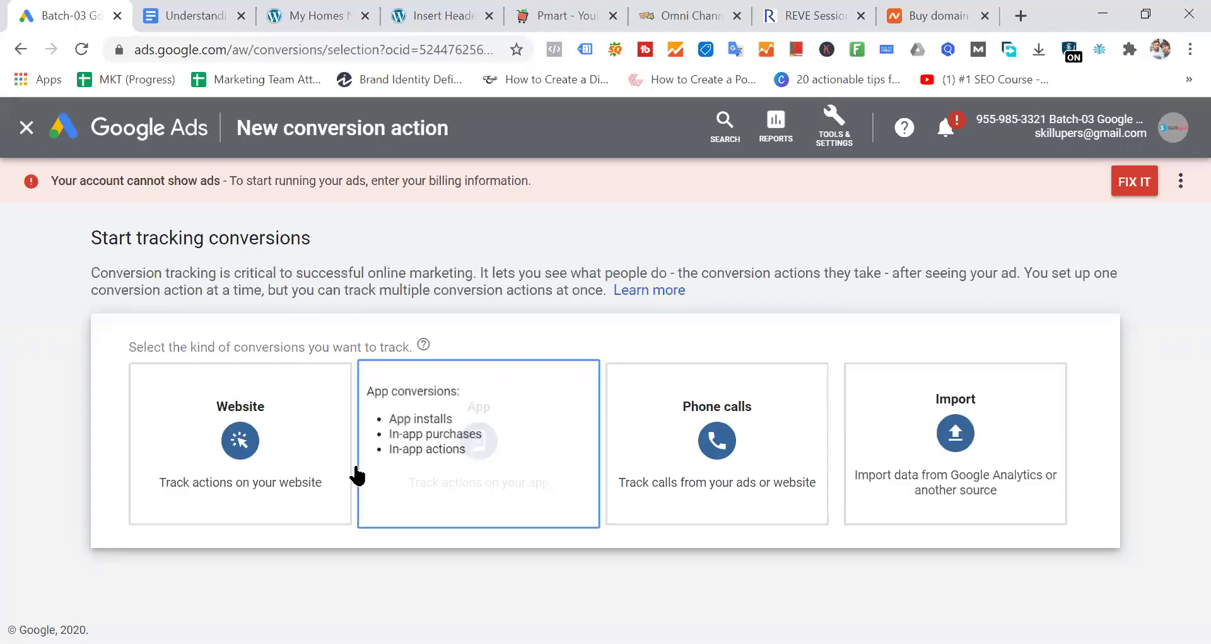
Step: Choose website as the kind of conversion to track, and look through the settings of the new conversion action
left_click(256, 449)
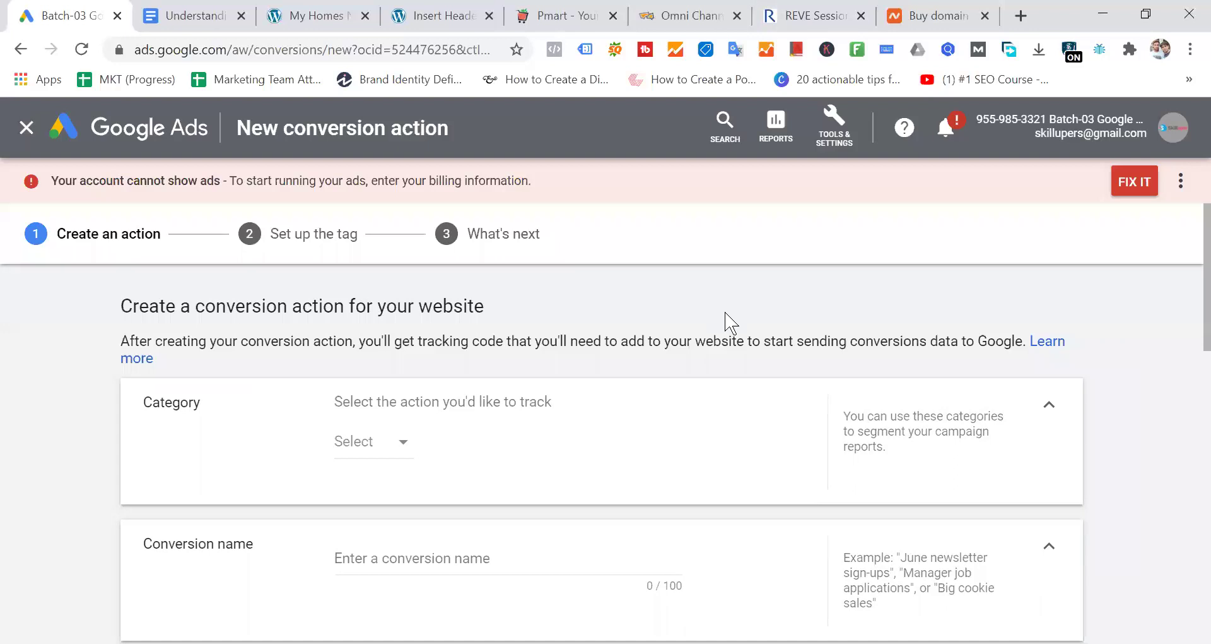
scroll(575, 388, "down", 10)
scroll(581, 396, "up", 10)
scroll(593, 386, "down", 5)
scroll(611, 335, "up", 5)
Step: Review the sales and leads categories against the Pmart store, and set the conversion category to Purchase
left_click(405, 450)
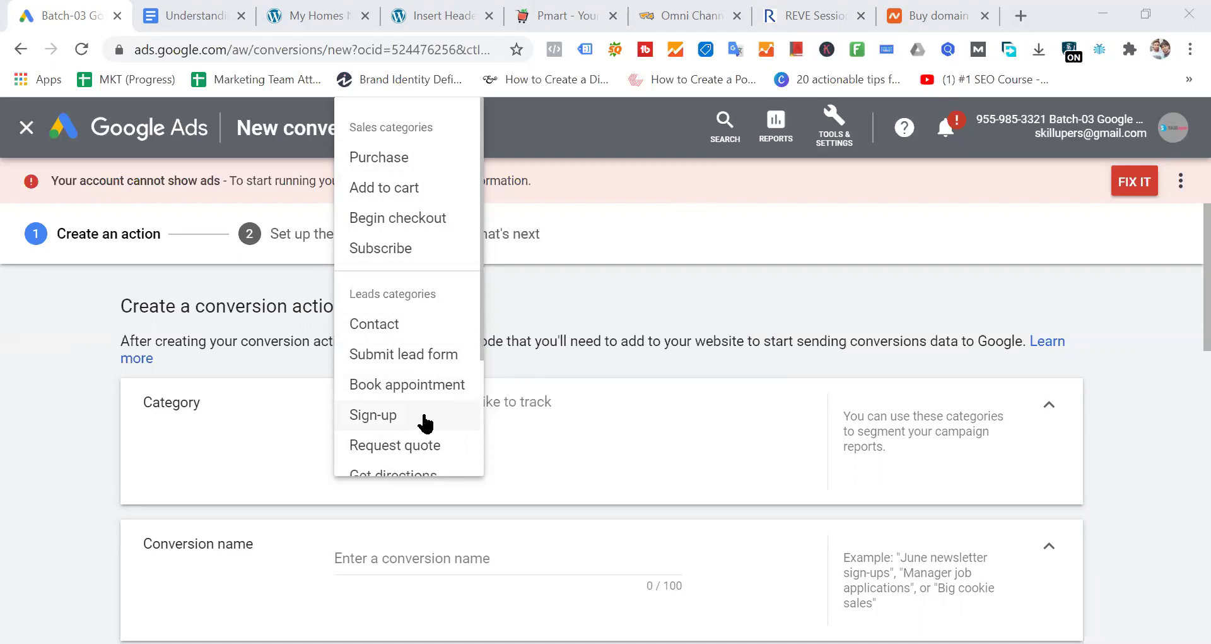
scroll(416, 423, "down", 3)
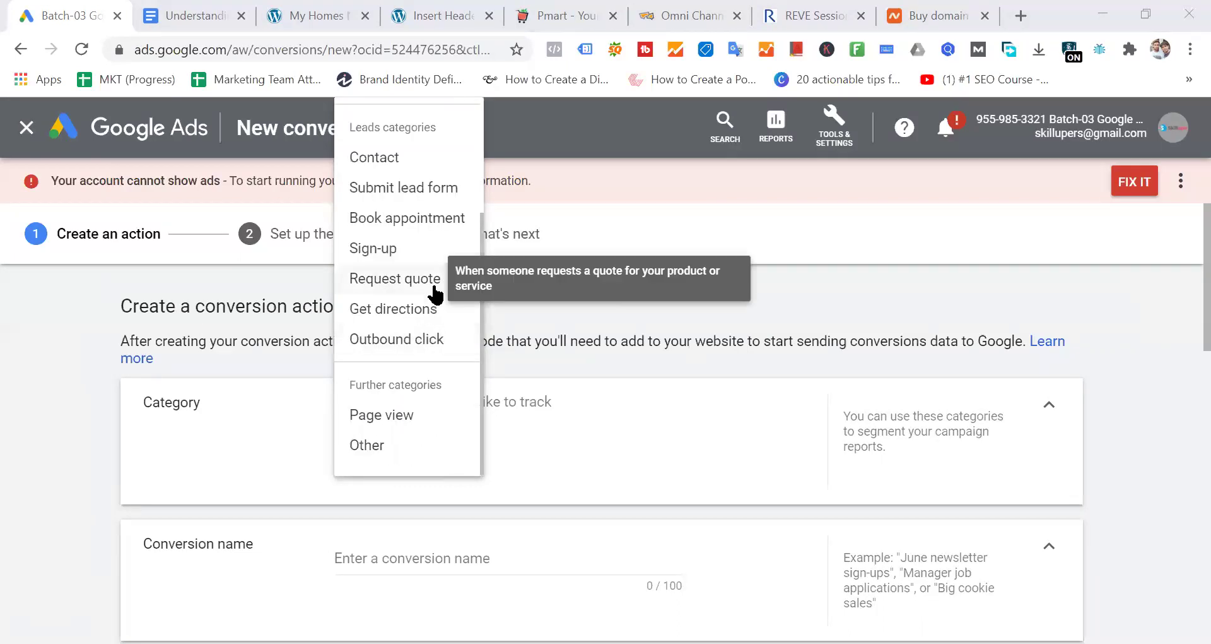
scroll(419, 215, "up", 3)
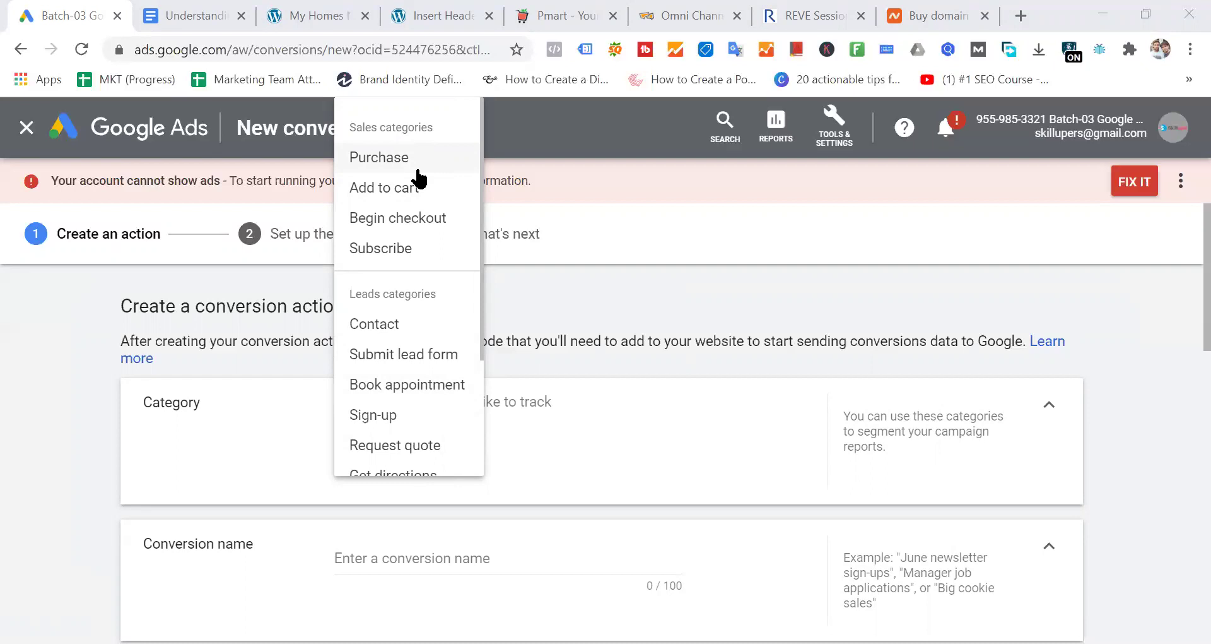
scroll(419, 179, "down", 3)
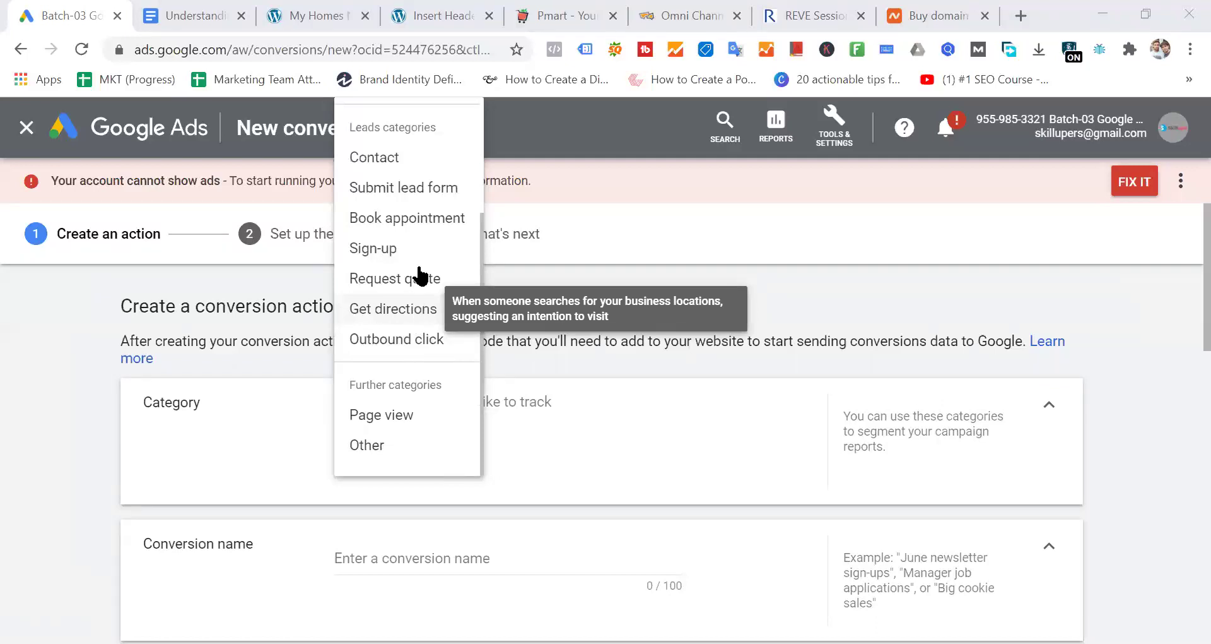
scroll(421, 261, "up", 3)
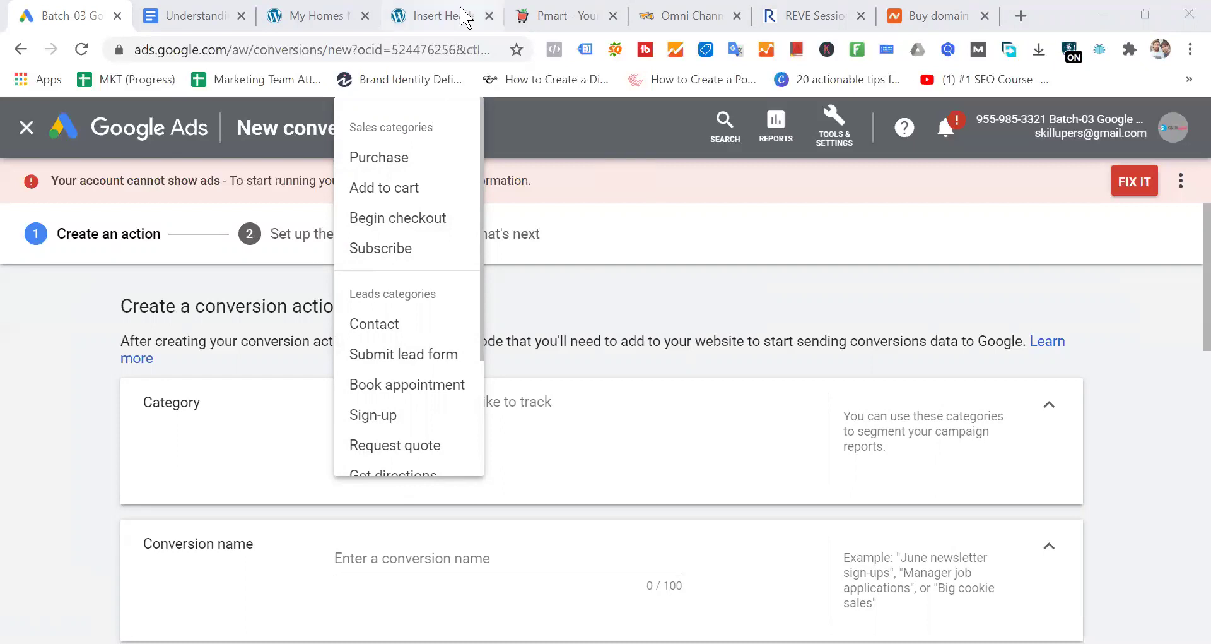
left_click(543, 16)
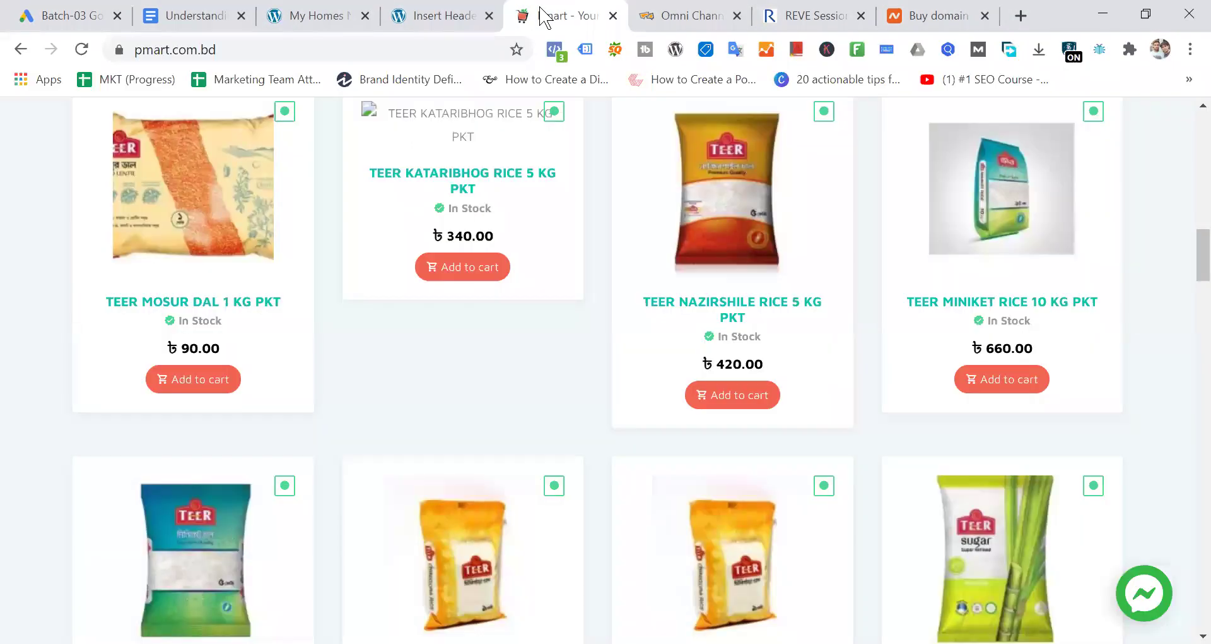
left_click(85, 16)
left_click(392, 166)
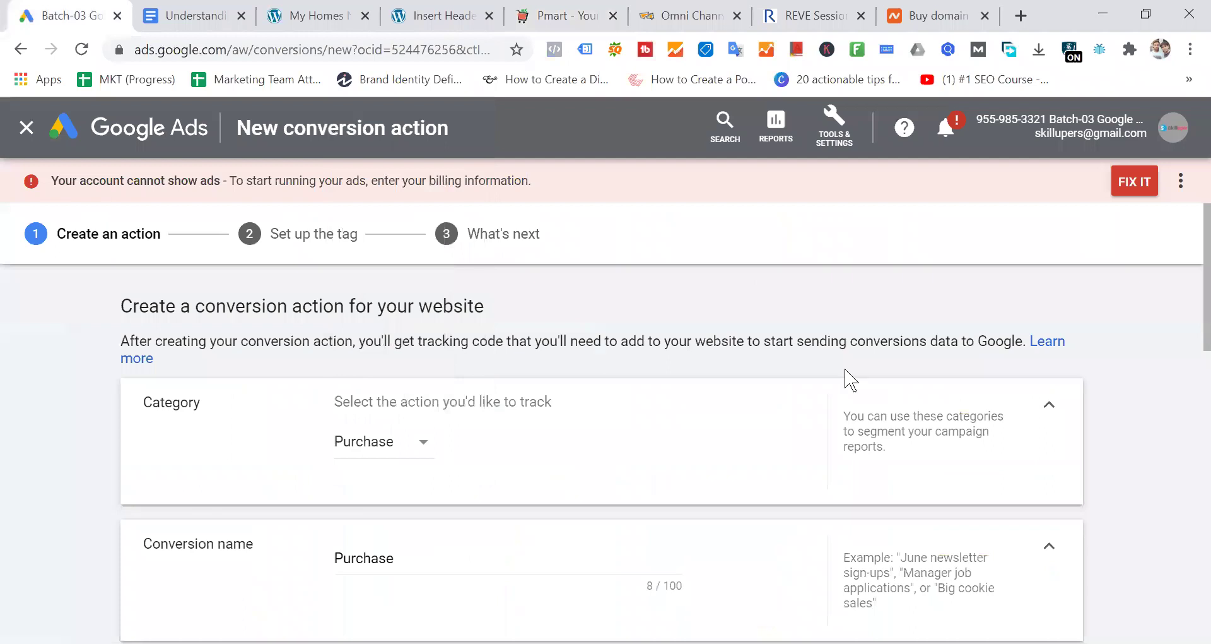
Step: Rename the conversion action as Sales Conversion
scroll(718, 359, "down", 4)
scroll(618, 386, "up", 2)
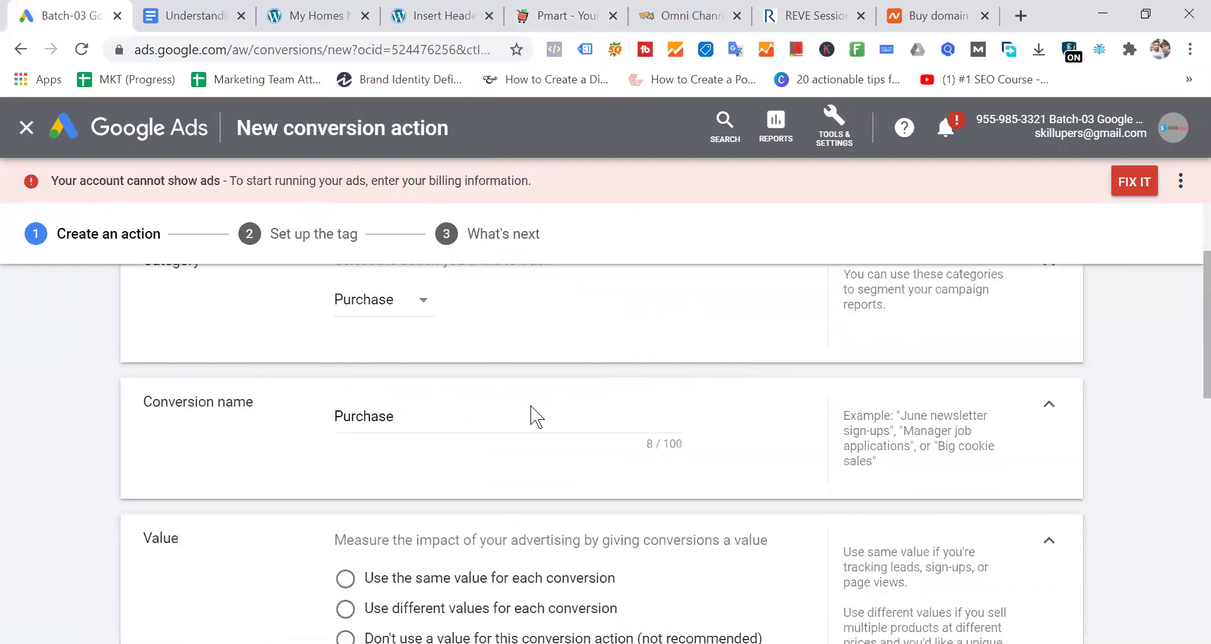
left_click(441, 414)
key("ctrl+a")
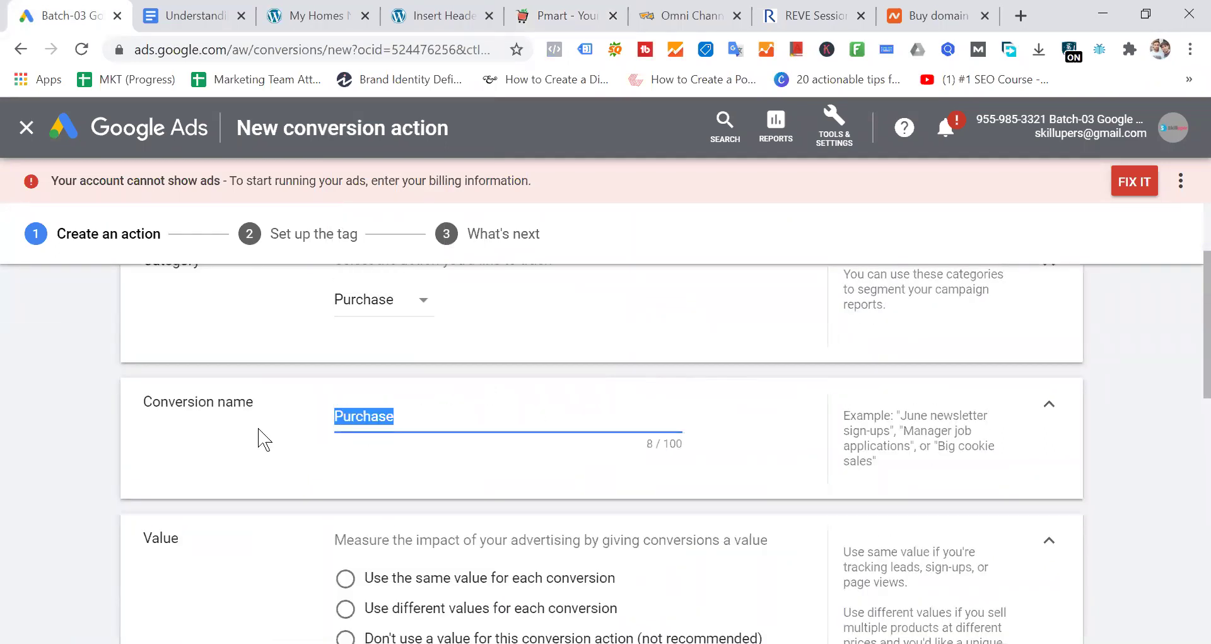
type("COnver")
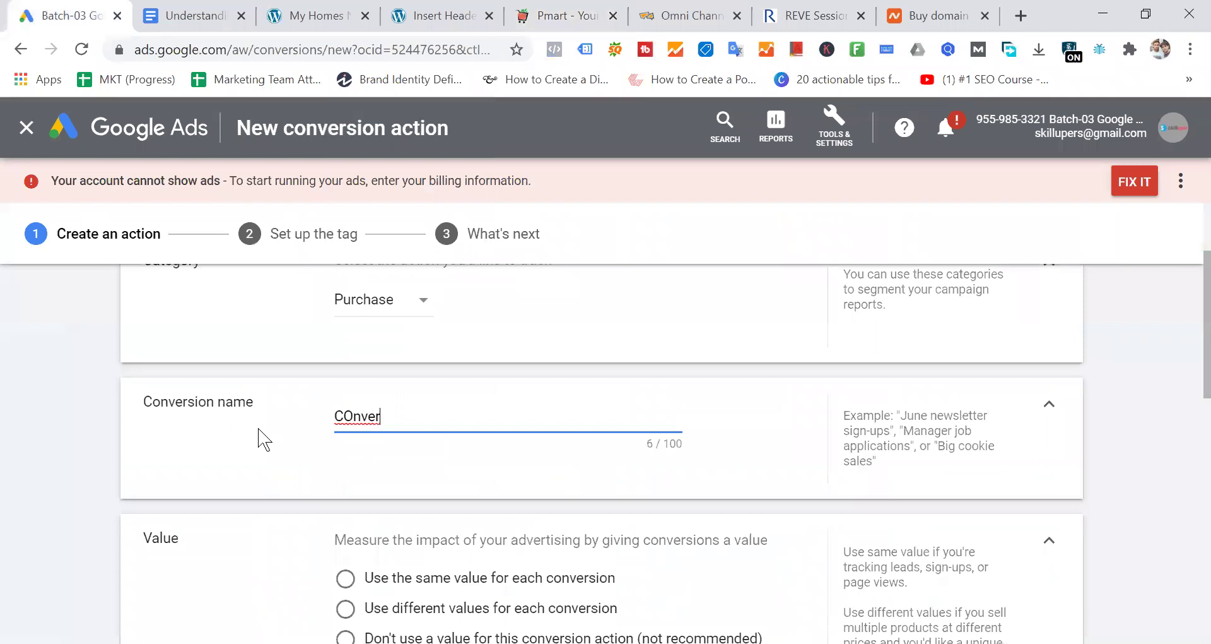
key("BackSpace")
key("BackSpace")
key("BackSpace")
key("BackSpace")
type("S")
key("BackSpace")
type("onver")
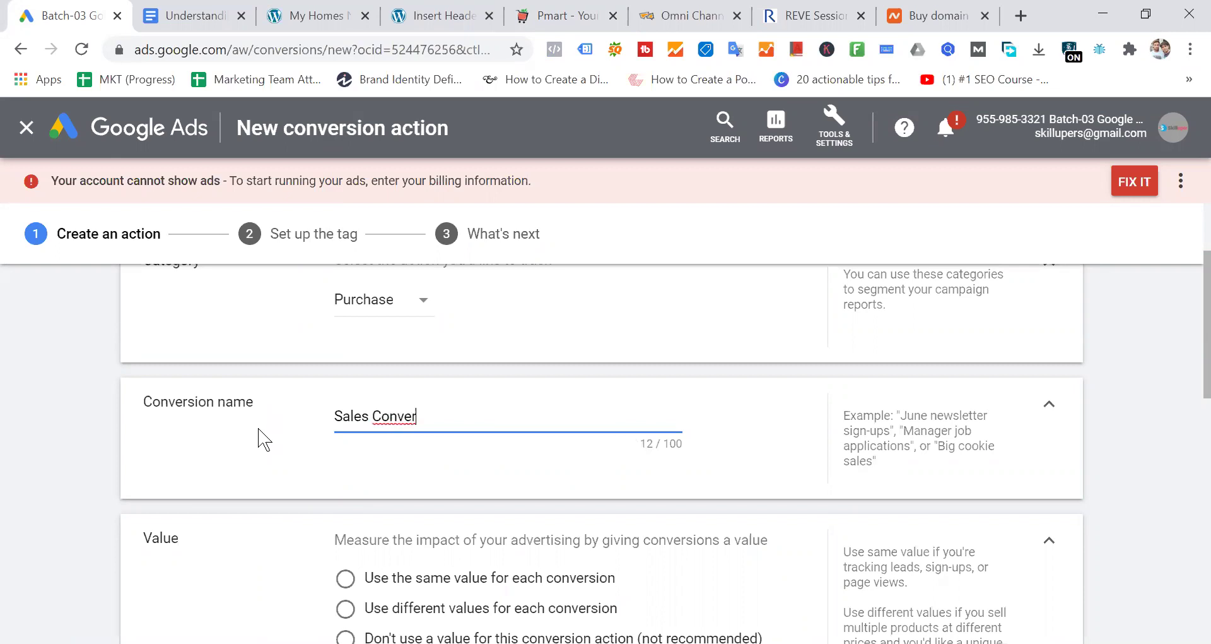
type("sion")
Step: Revisit the Pmart store, and choose not to use a value for this conversion action in Google Ads
left_click(568, 16)
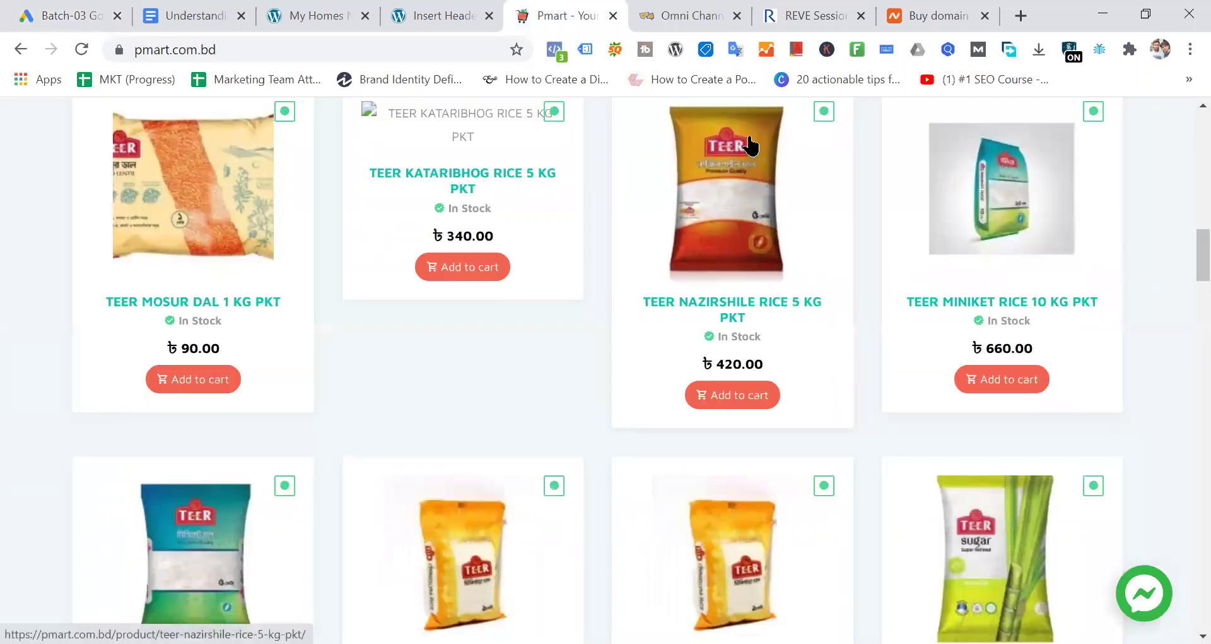
left_click(75, 15)
scroll(631, 353, "down", 5)
scroll(722, 410, "up", 2)
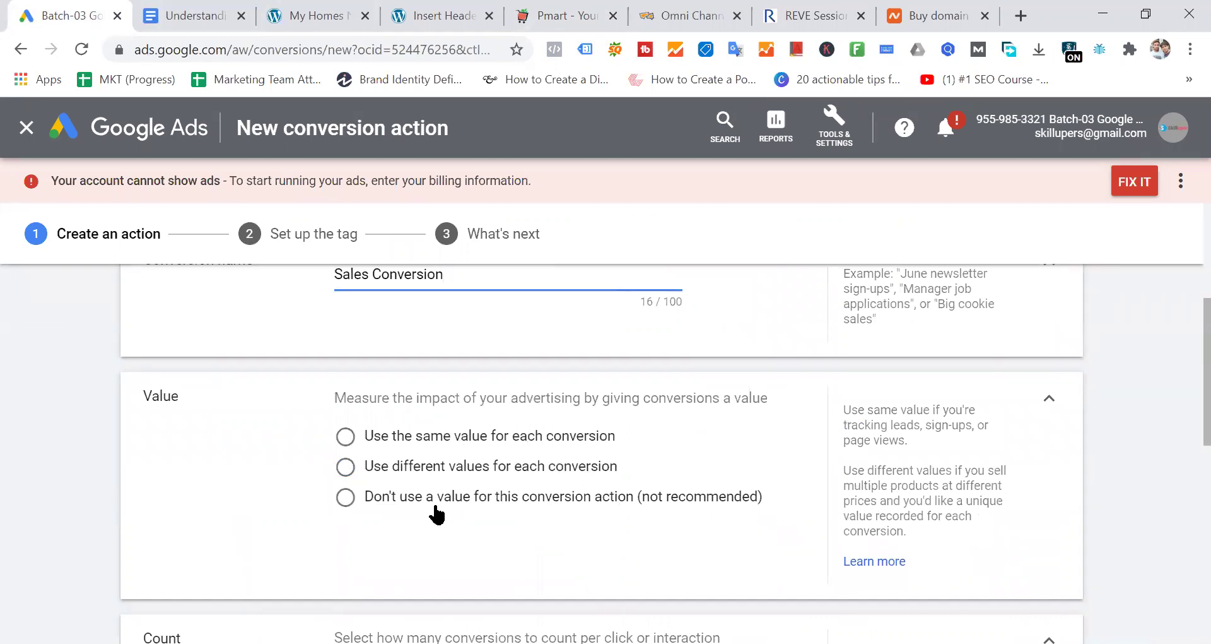
left_click(404, 504)
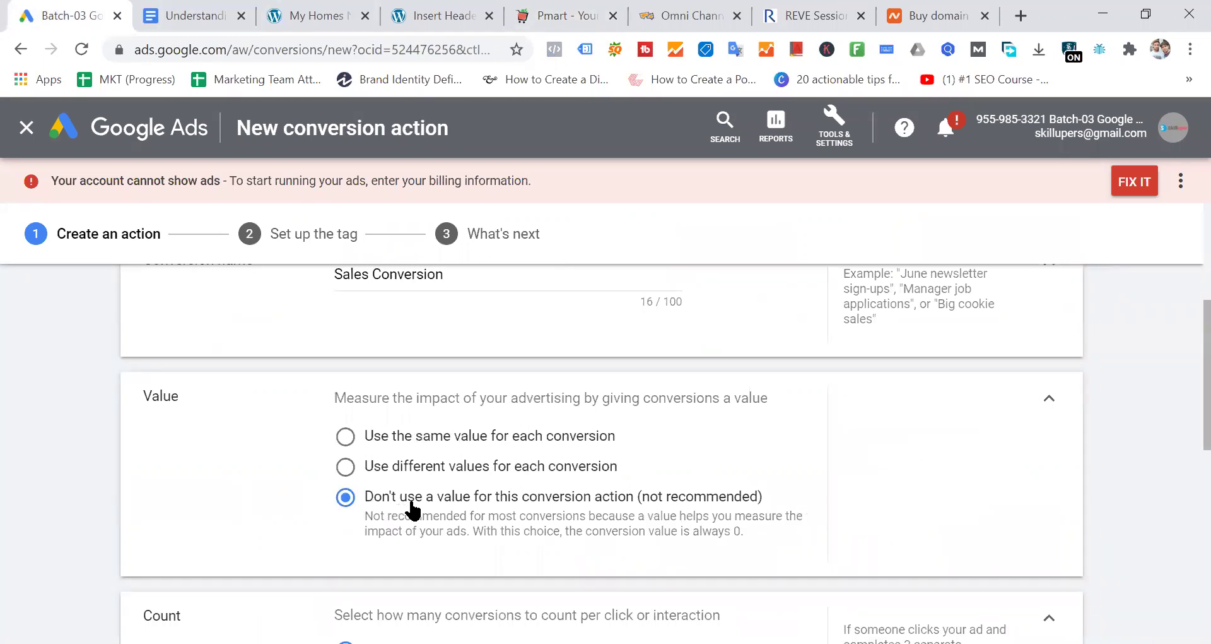
Step: Compare the product prices on the Pmart and My Homes Need stores, and return to the Google Ads conversion value settings
left_click(554, 15)
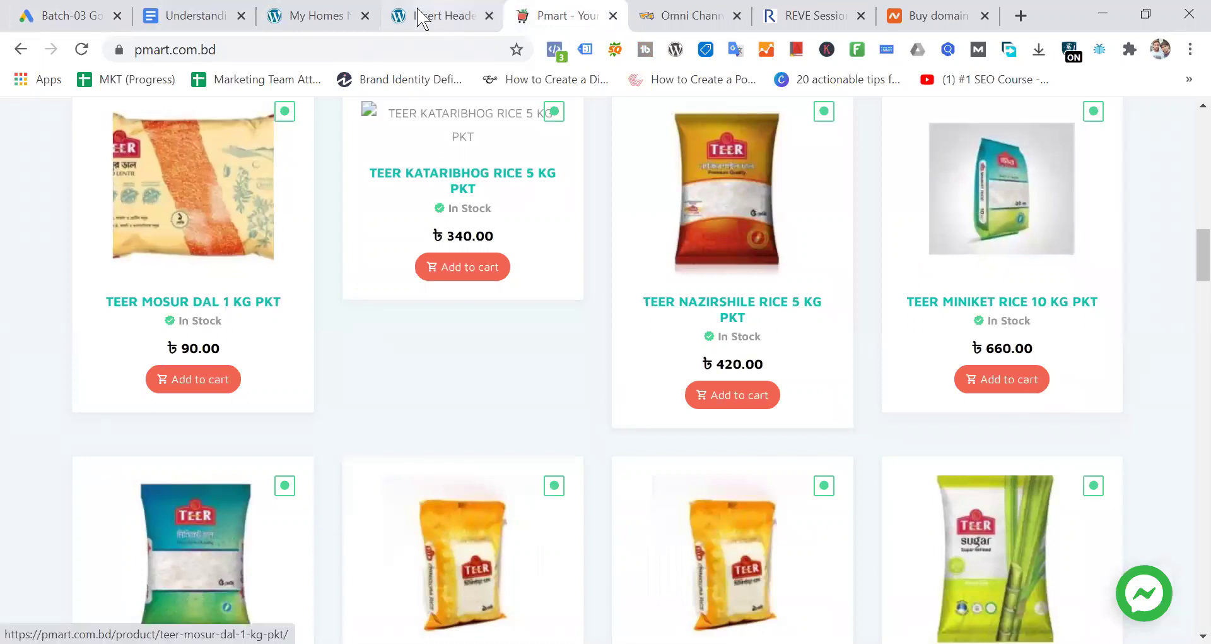
left_click(314, 16)
scroll(711, 296, "down", 10)
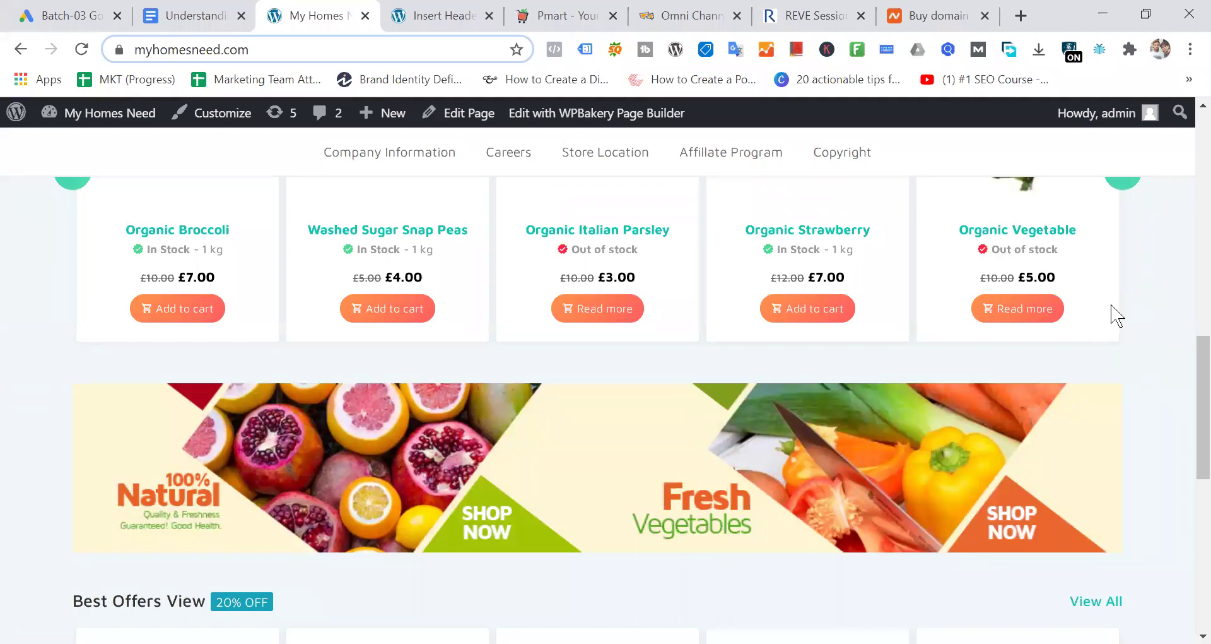
left_click(70, 15)
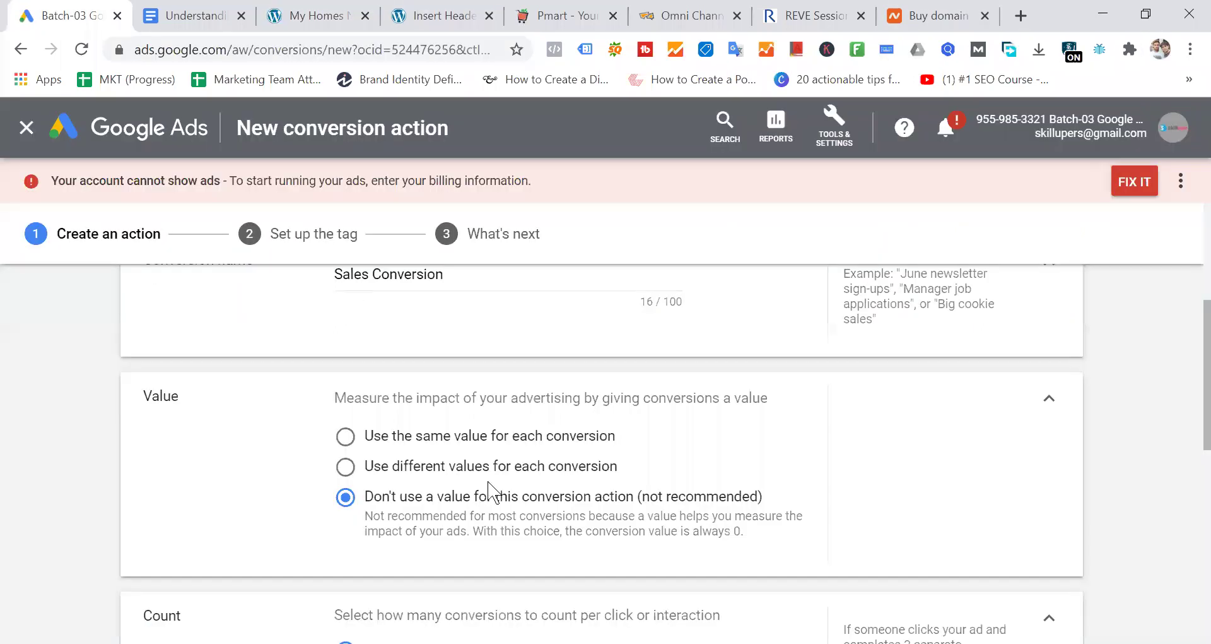
Step: Use the same value of 50 US dollars for each conversion, and compare this with the Pmart product prices
left_click(349, 449)
left_click(541, 507)
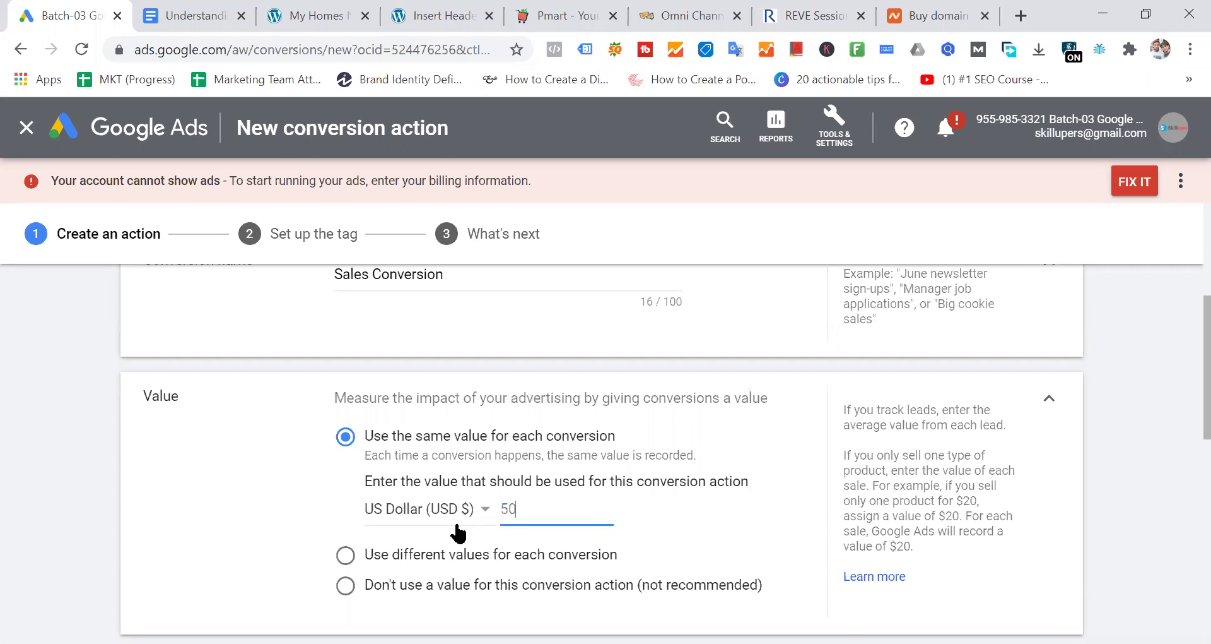
left_click(803, 502)
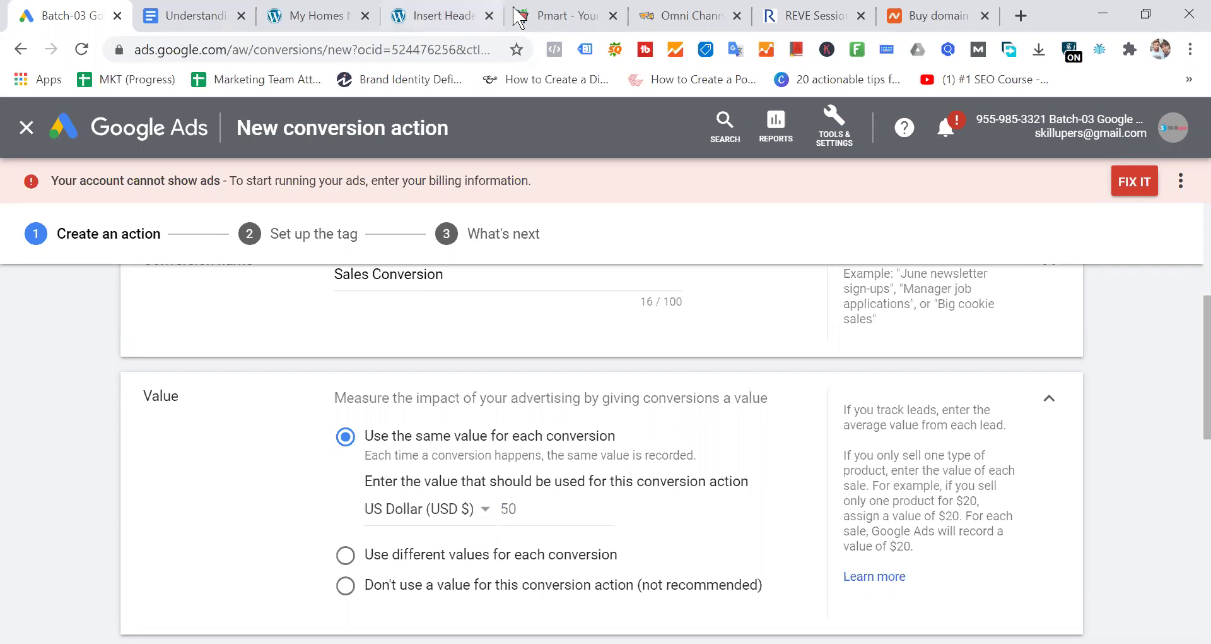
left_click(536, 16)
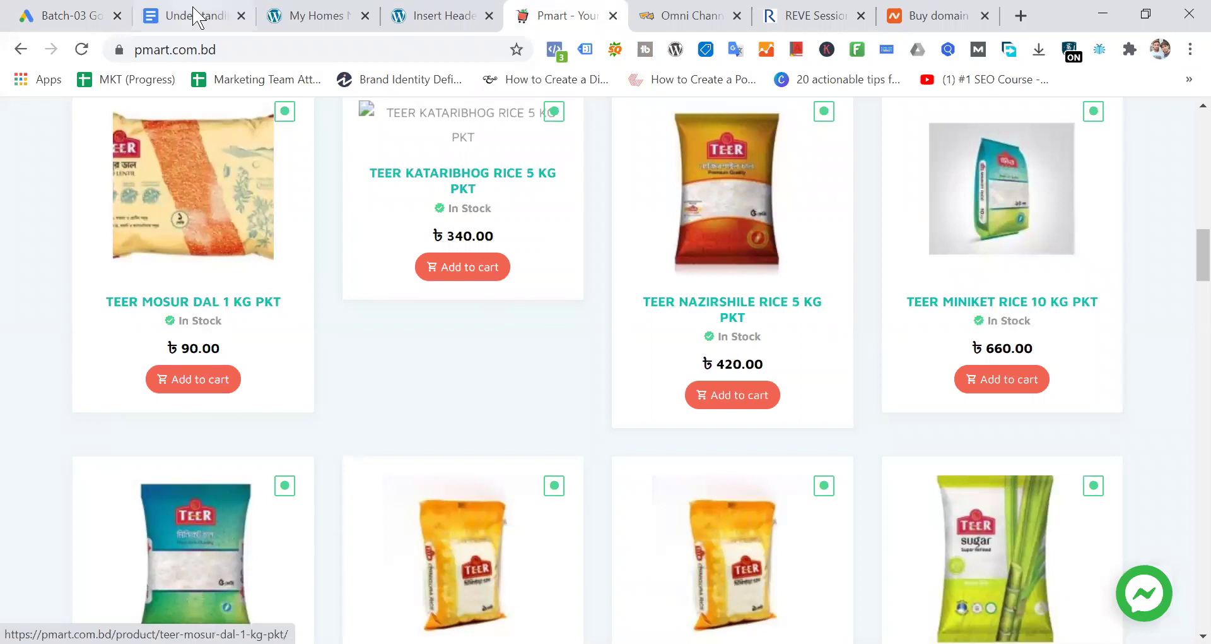
left_click(82, 16)
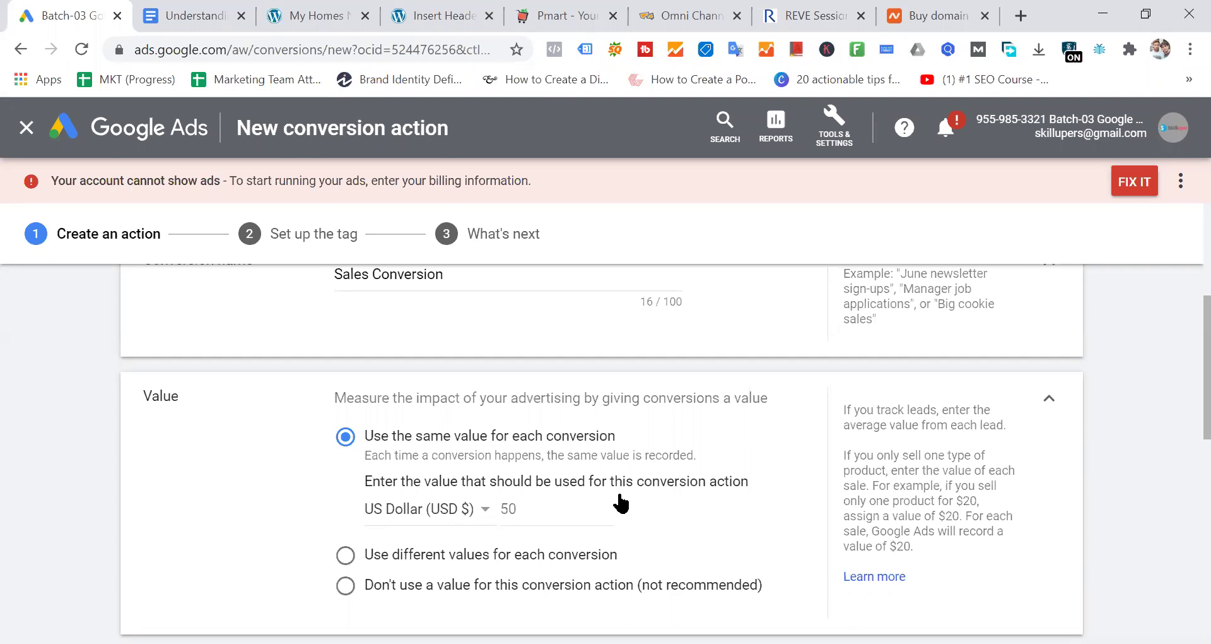
Step: Open Google Analytics in a new tab and show the e-commerce overview report of the Pmart conversions
left_click(1020, 17)
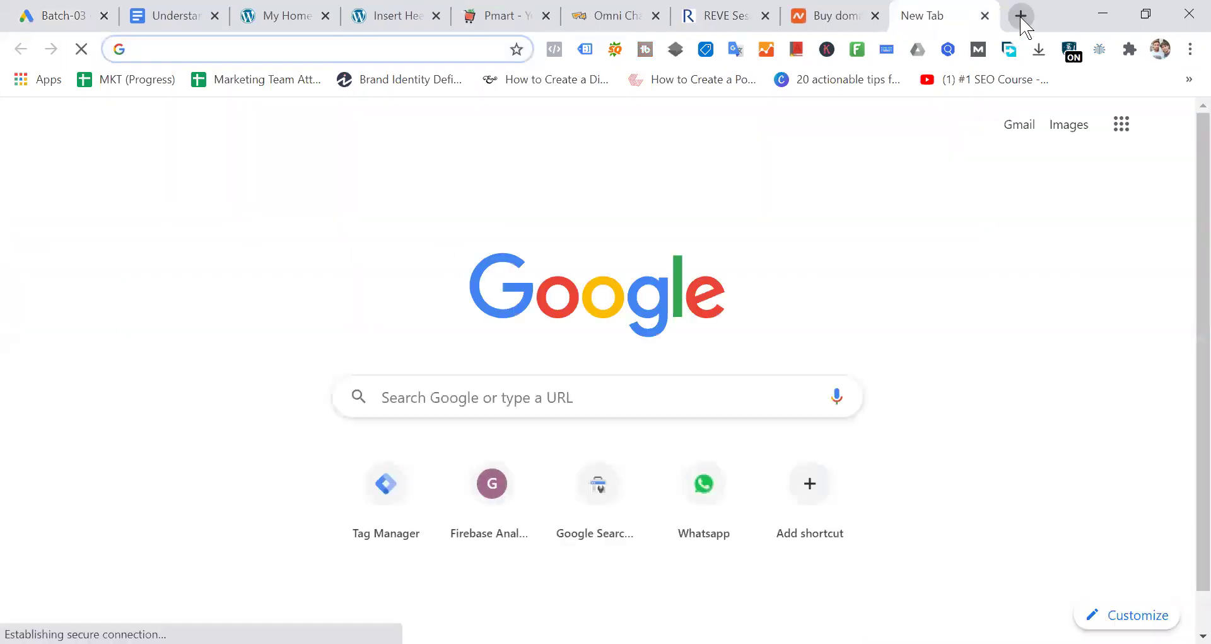
type("ana")
key("Return")
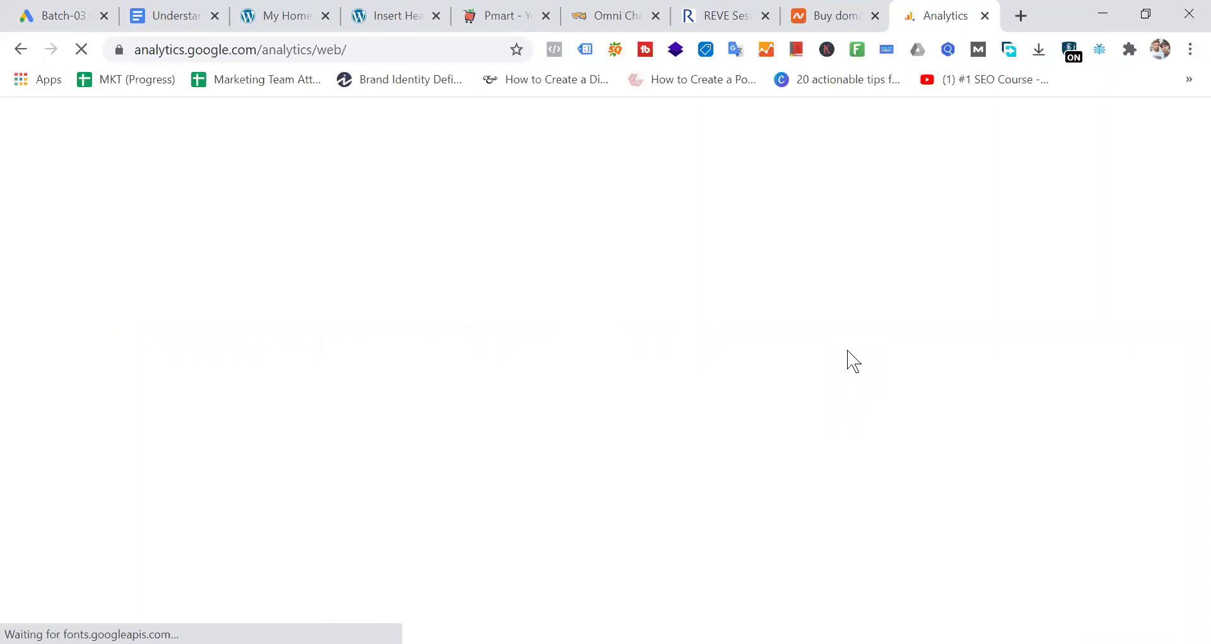
left_click(503, 15)
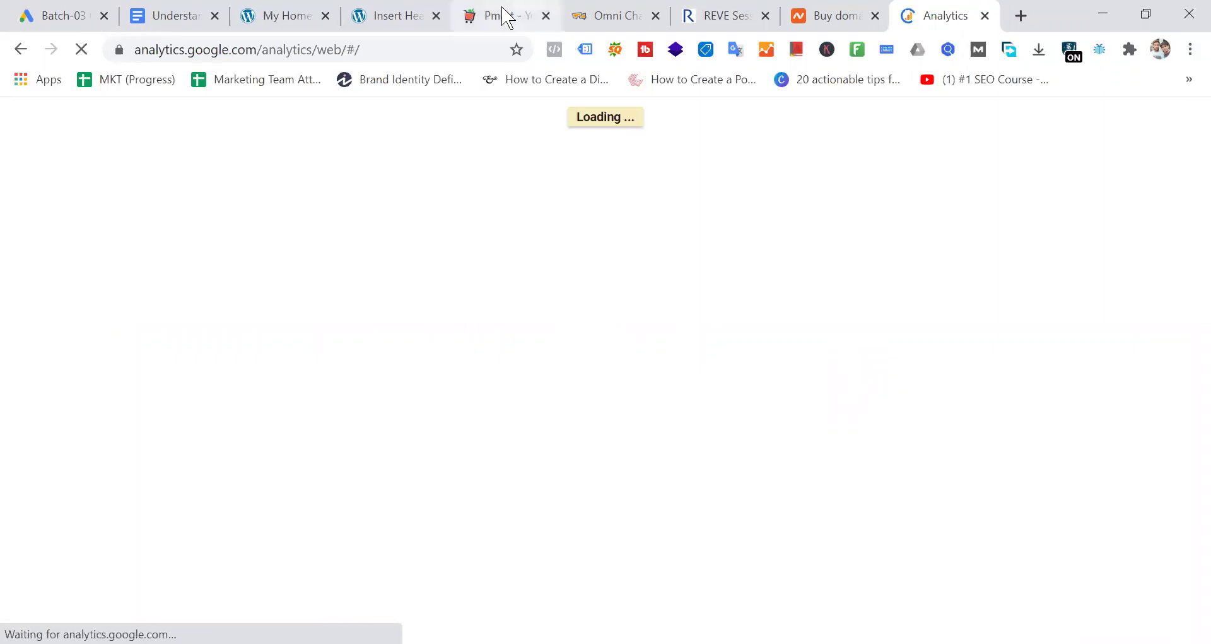
scroll(547, 345, "up", 6)
left_click(941, 14)
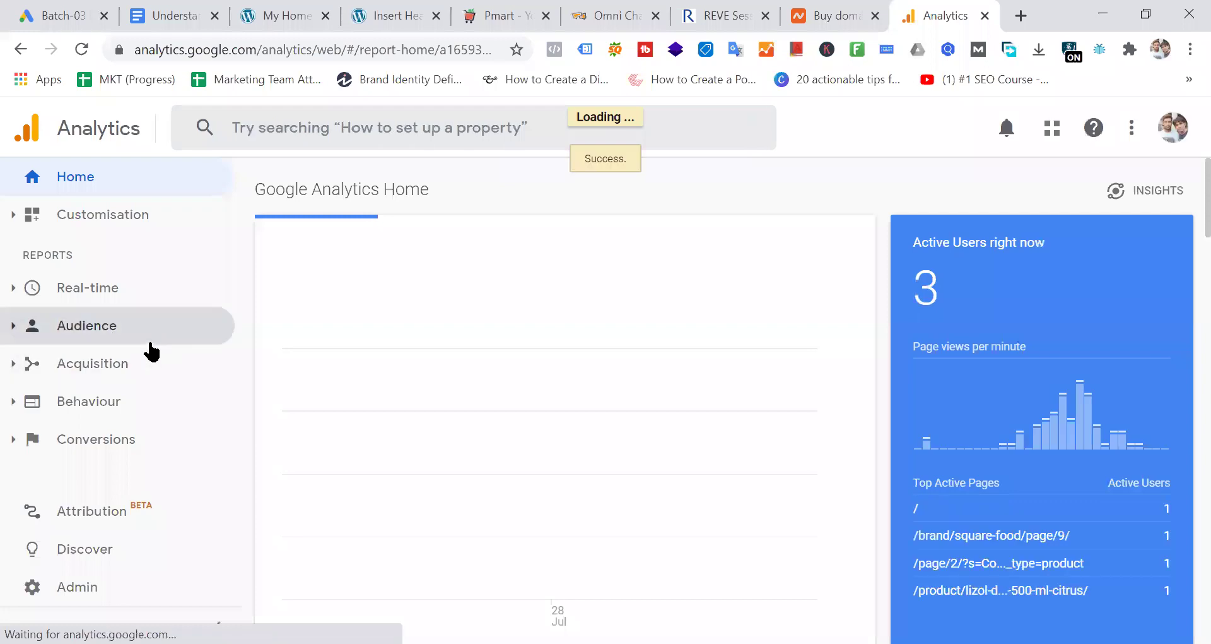
left_click(124, 446)
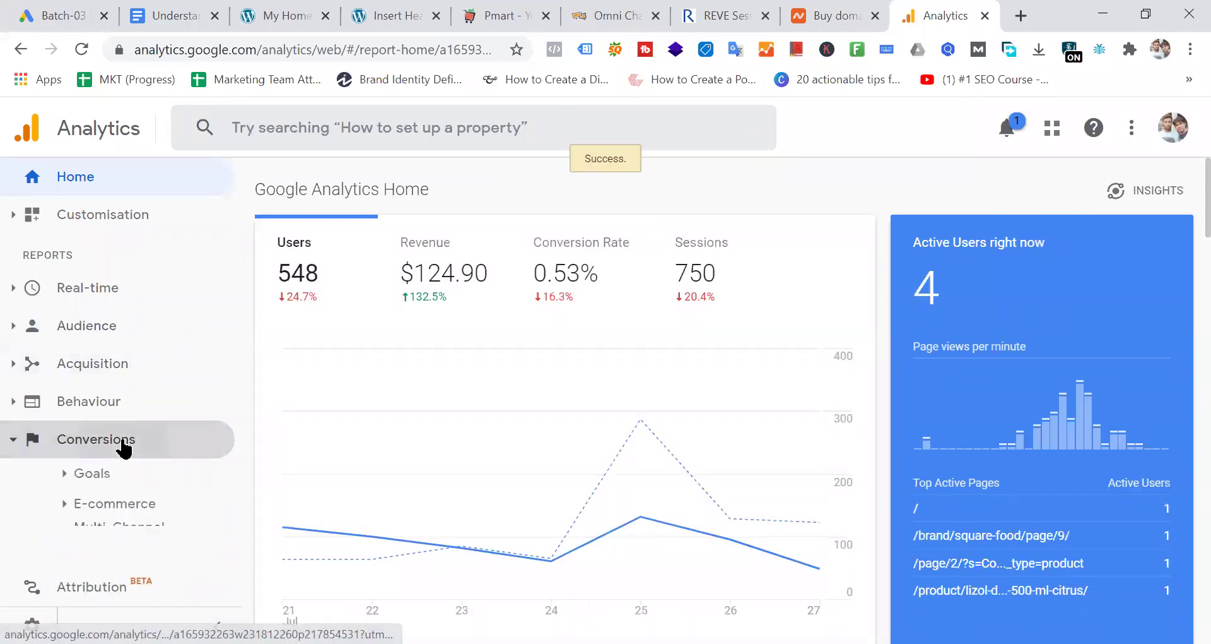
left_click(135, 514)
left_click(124, 535)
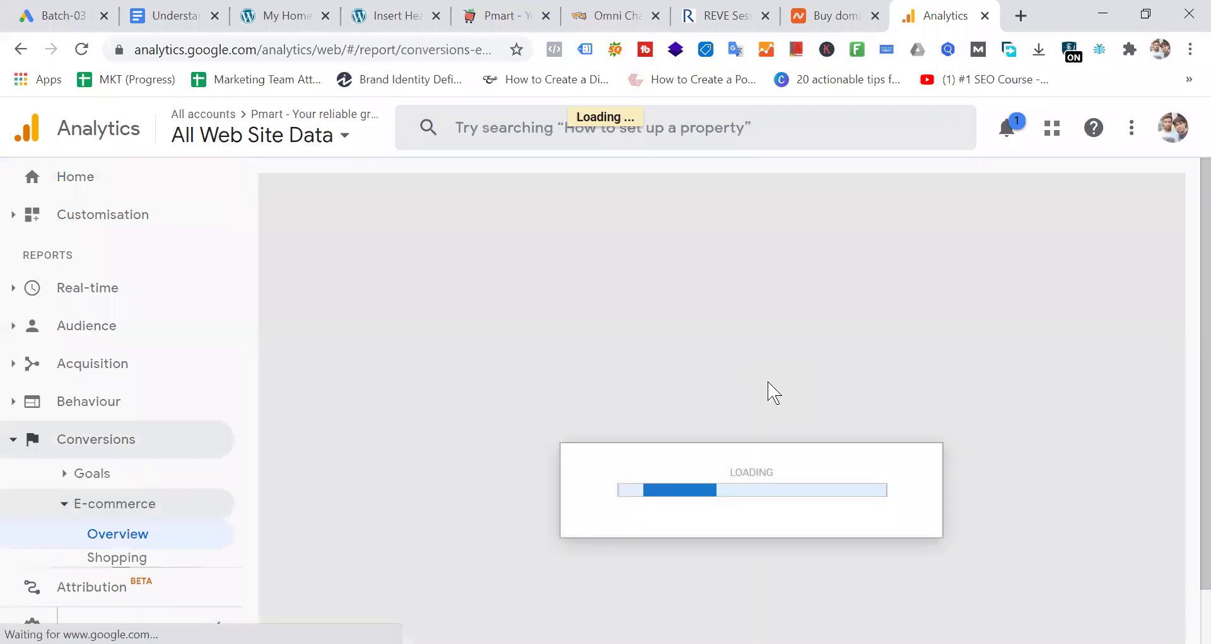
Step: Examine the top-selling products and their revenue in the Analytics report, and compare them with the Pmart product prices
scroll(776, 391, "down", 10)
scroll(1020, 343, "up", 3)
scroll(1022, 346, "up", 1)
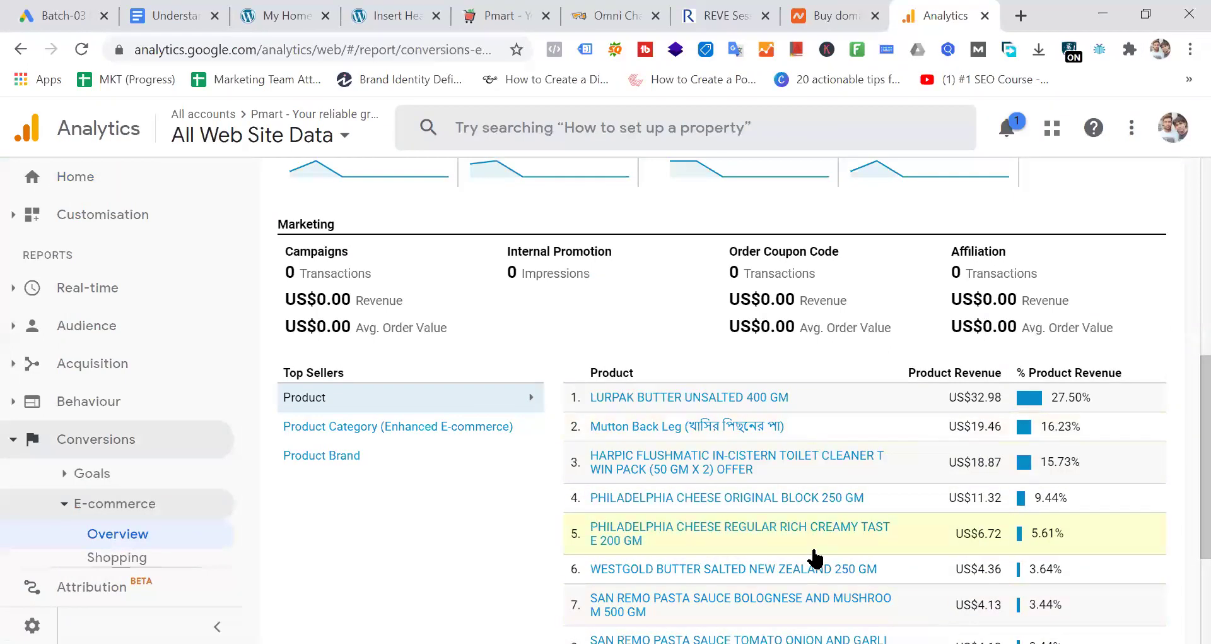
left_click(506, 16)
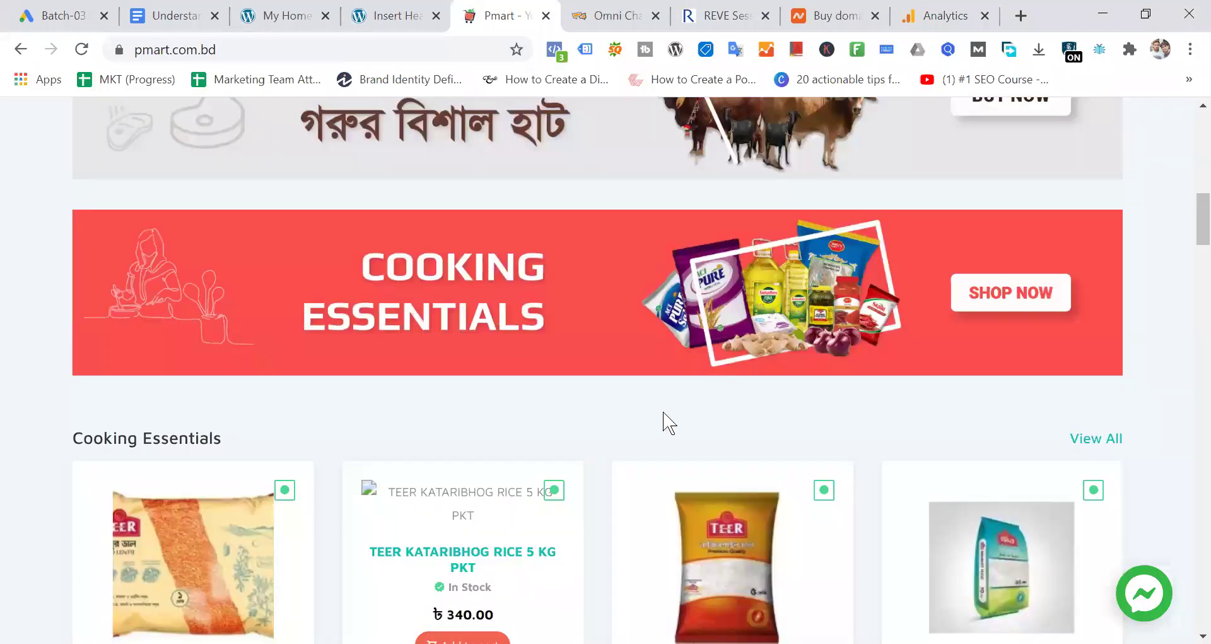
scroll(682, 391, "down", 5)
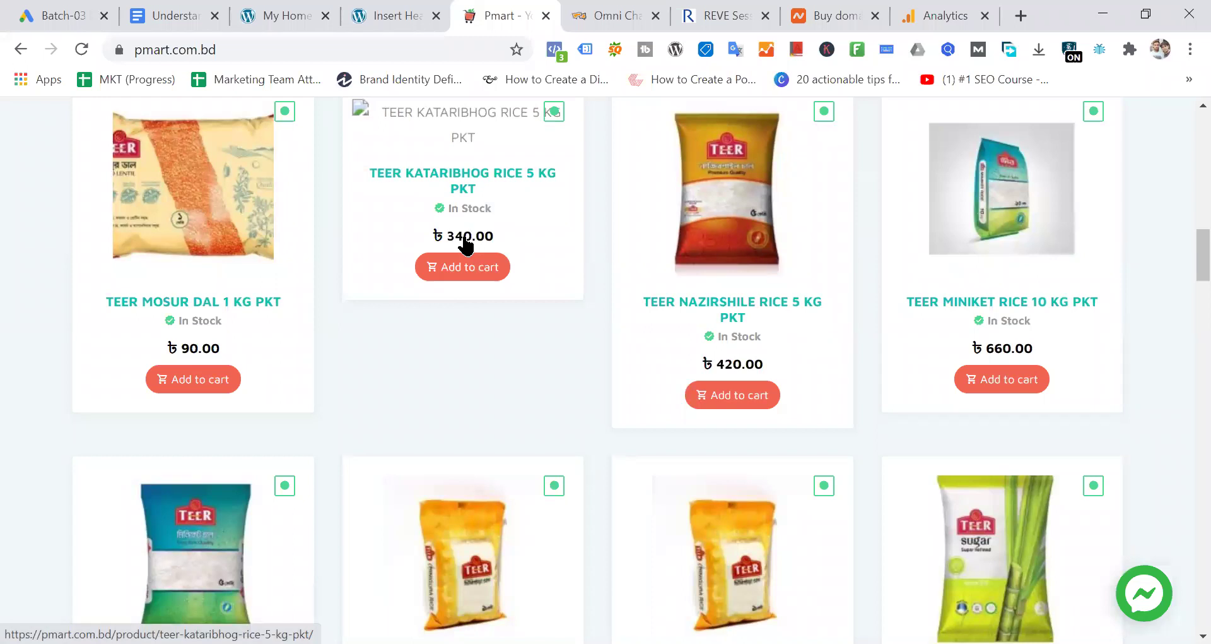
left_click(940, 16)
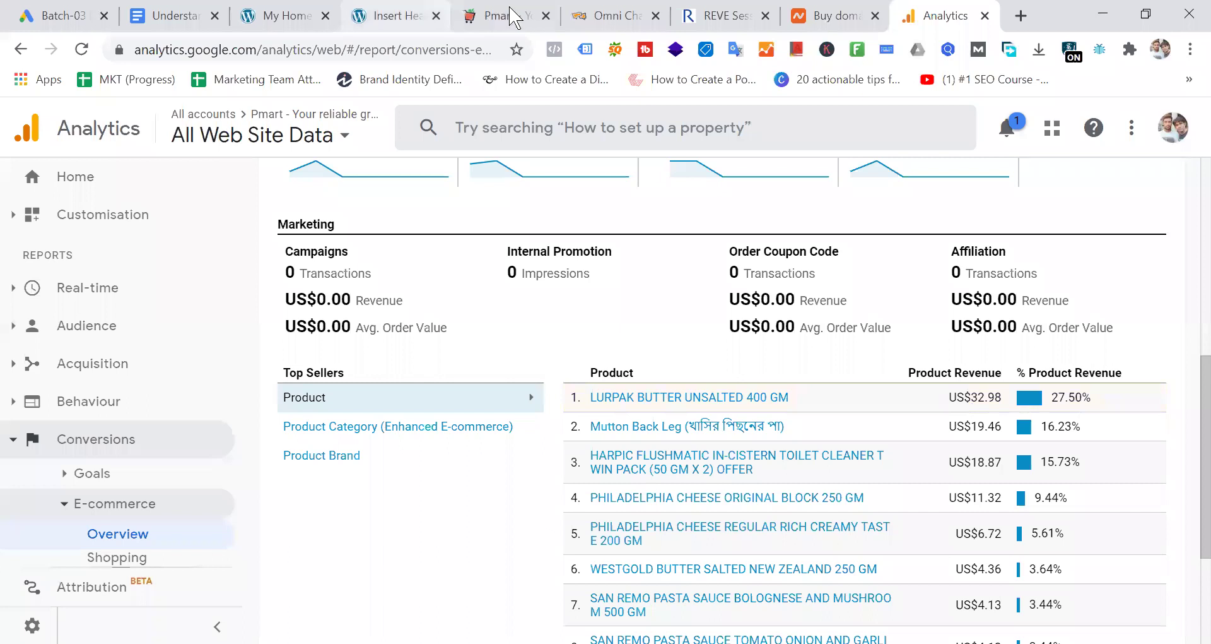
left_click(483, 17)
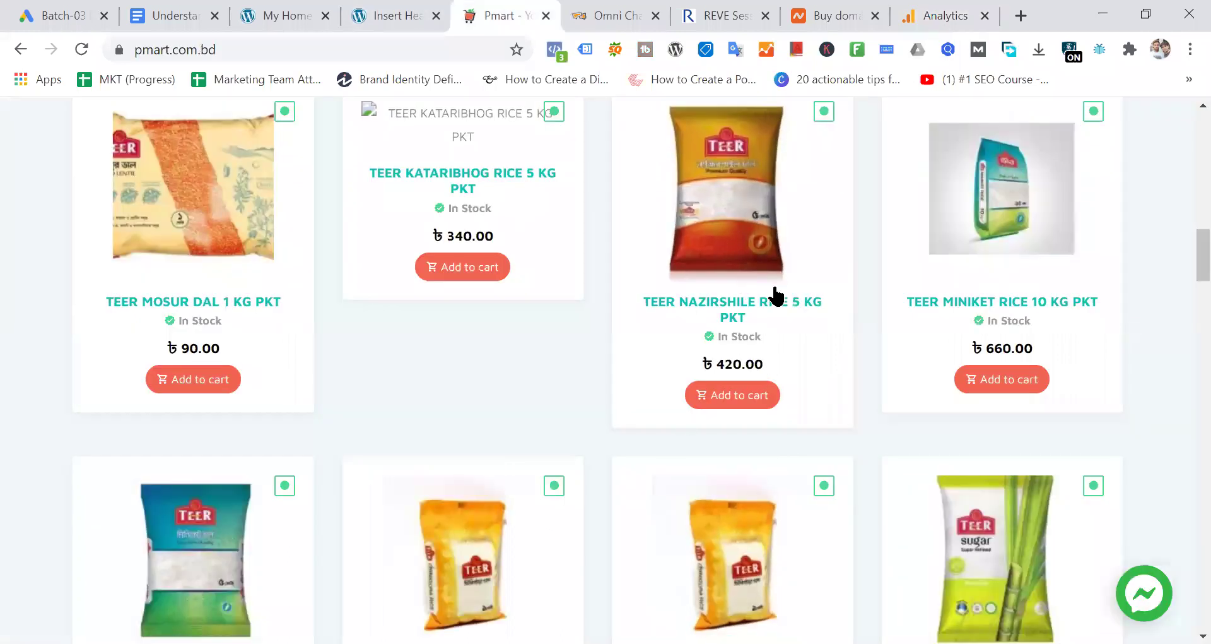
left_click(949, 17)
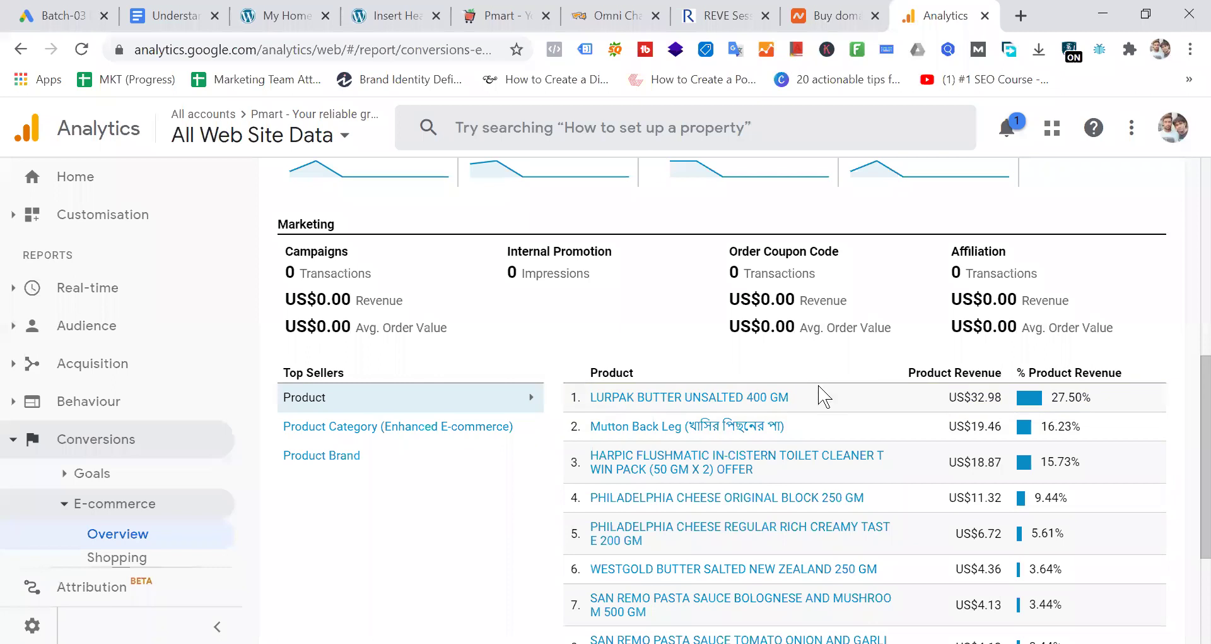
Step: Return to the new conversion action in Google Ads and choose to use different values for each conversion
left_click(69, 17)
left_click(345, 554)
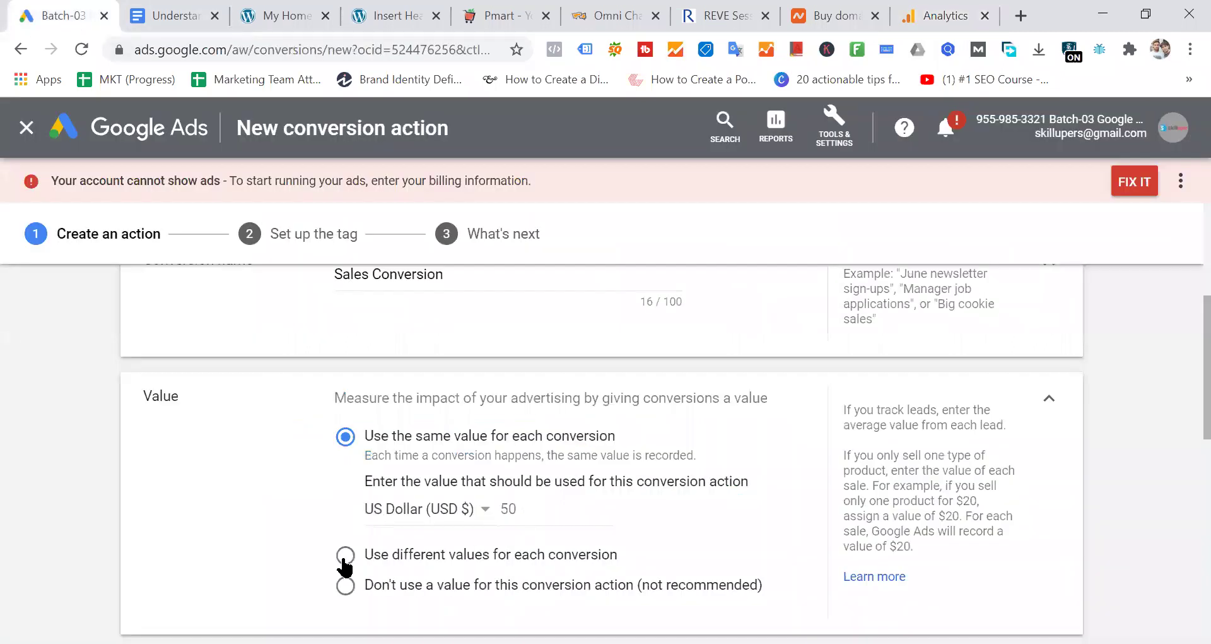
Step: Review the option for different conversion values with its default value, and compare it with the top-selling products' revenue in Analytics
scroll(700, 458, "down", 4)
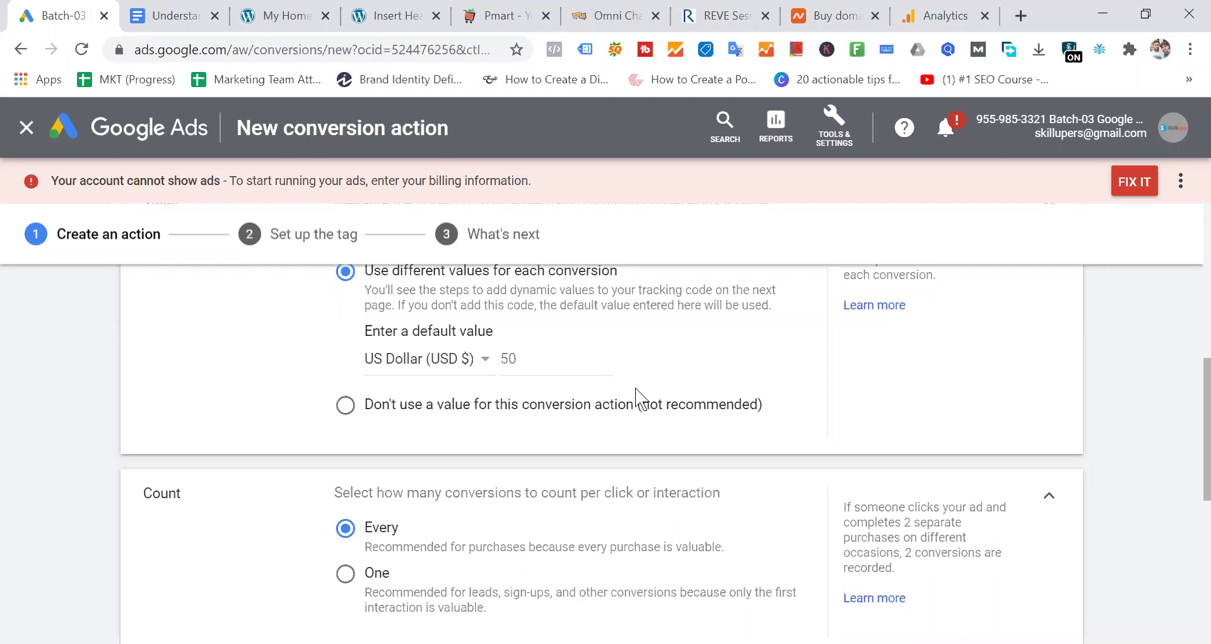
scroll(637, 396, "up", 2)
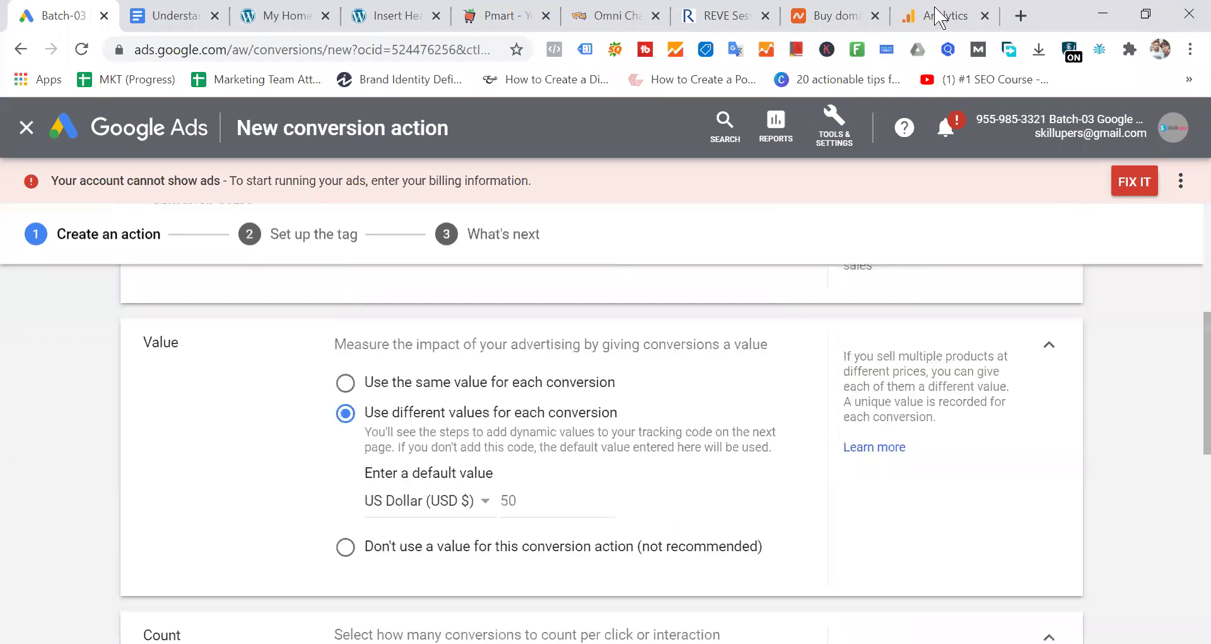
left_click(937, 15)
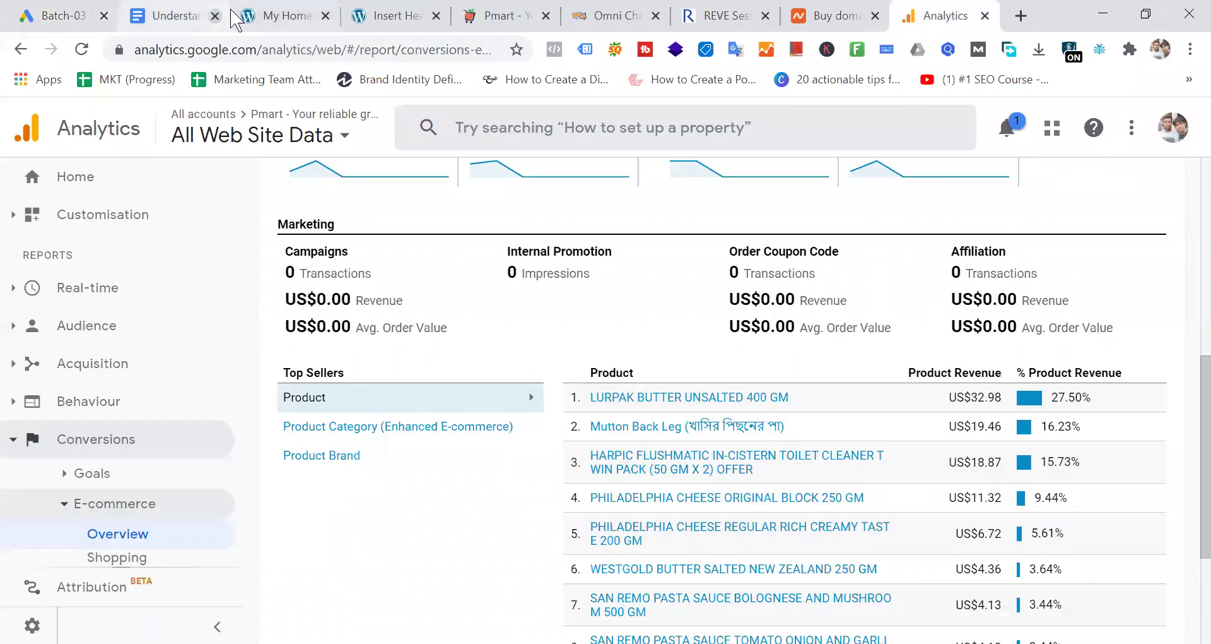
left_click(73, 17)
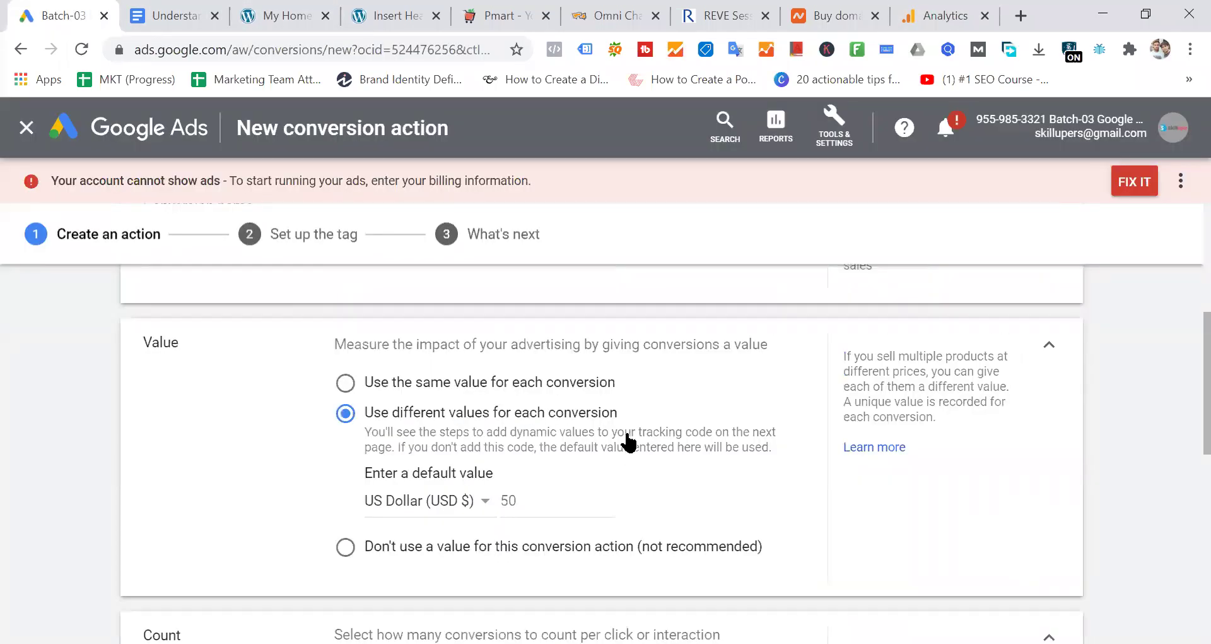
Step: Switch back to using the same value for each conversion and set that value to 10 US dollars
left_click(345, 383)
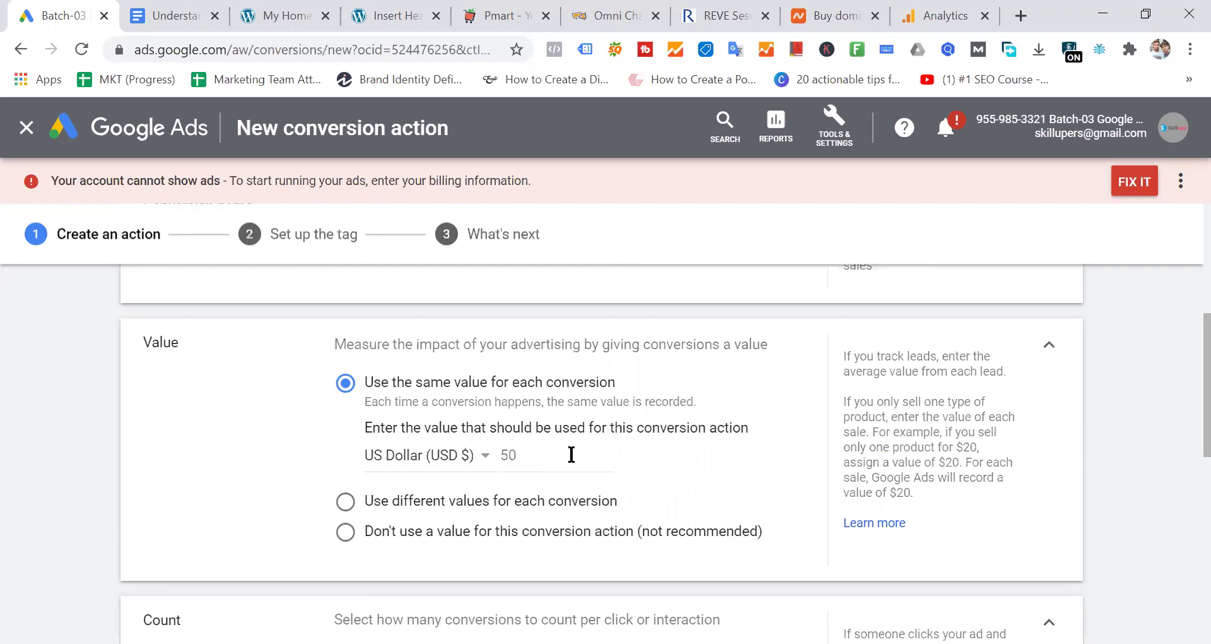
left_click_drag(579, 449, 384, 457)
type("5")
key("BackSpace")
type("10")
left_click(786, 472)
Step: Compare the conversion count options with the REVE Systems lead form and the Pmart product listing
scroll(681, 435, "down", 6)
scroll(796, 424, "up", 2)
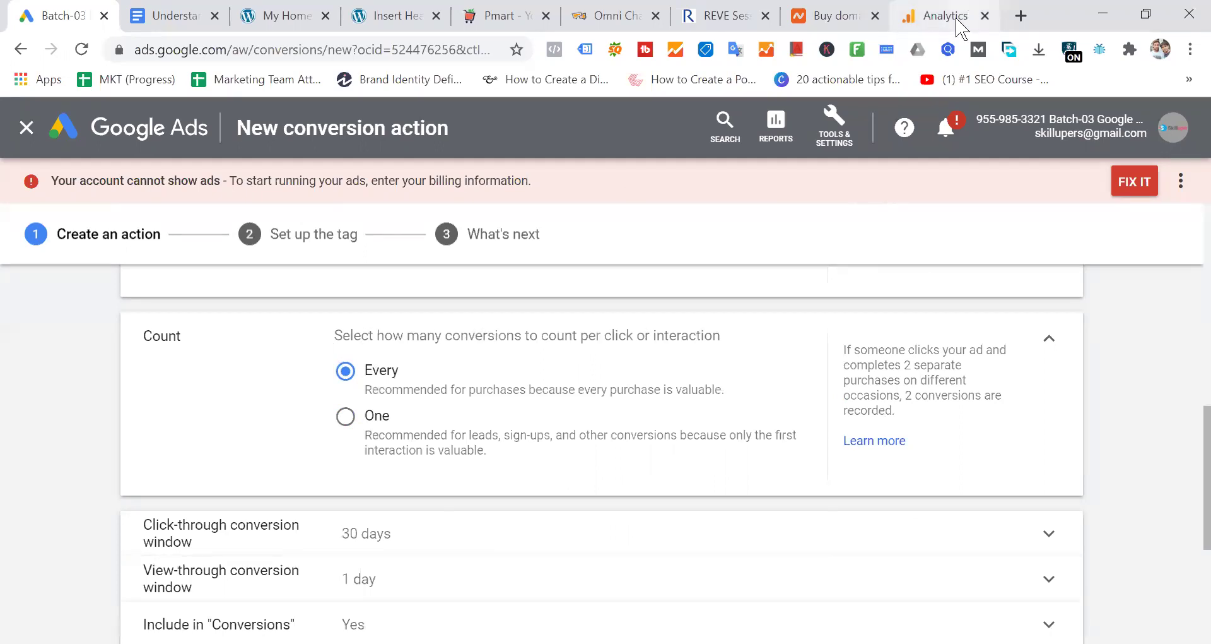
left_click(737, 16)
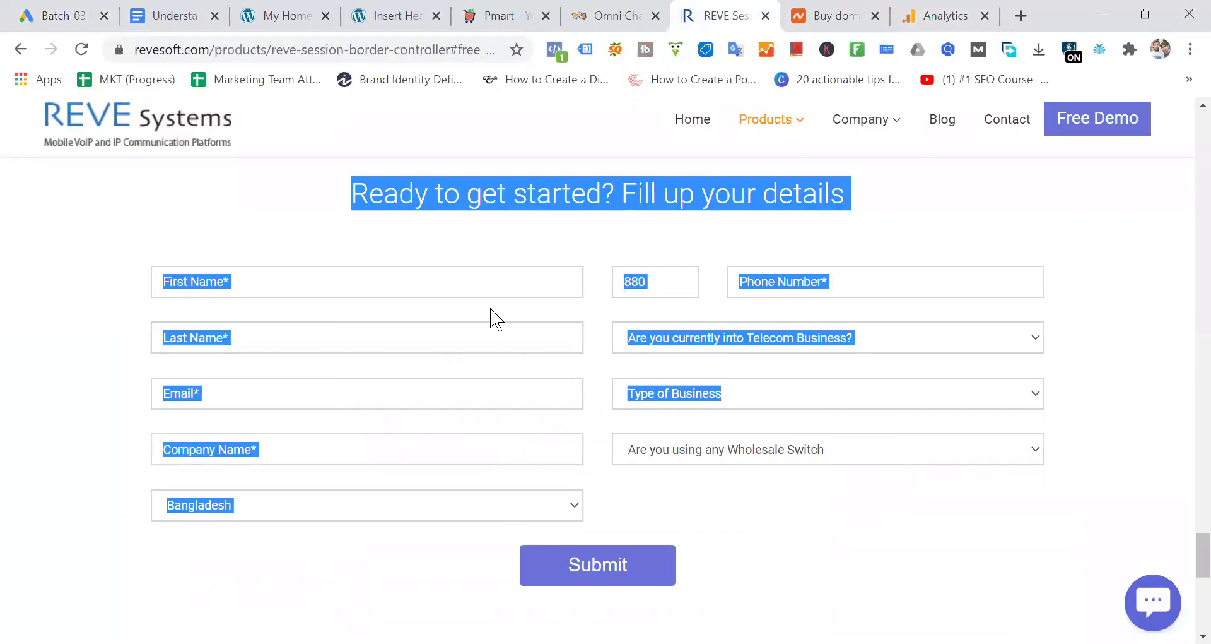
left_click(493, 284)
left_click(1021, 515)
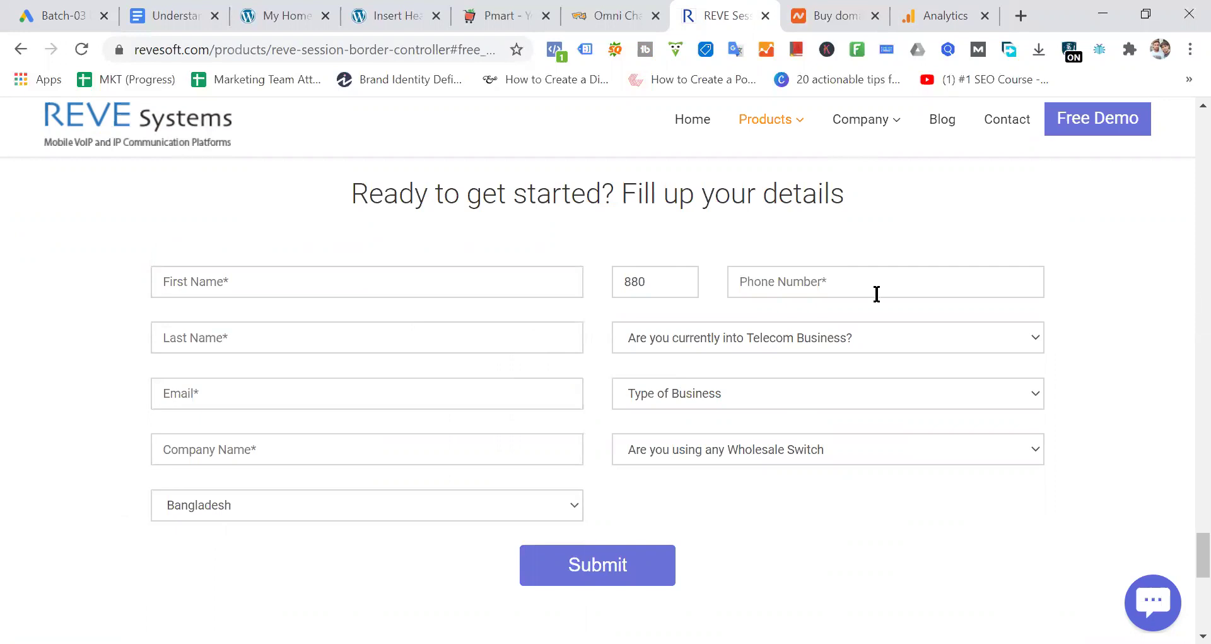
left_click(495, 17)
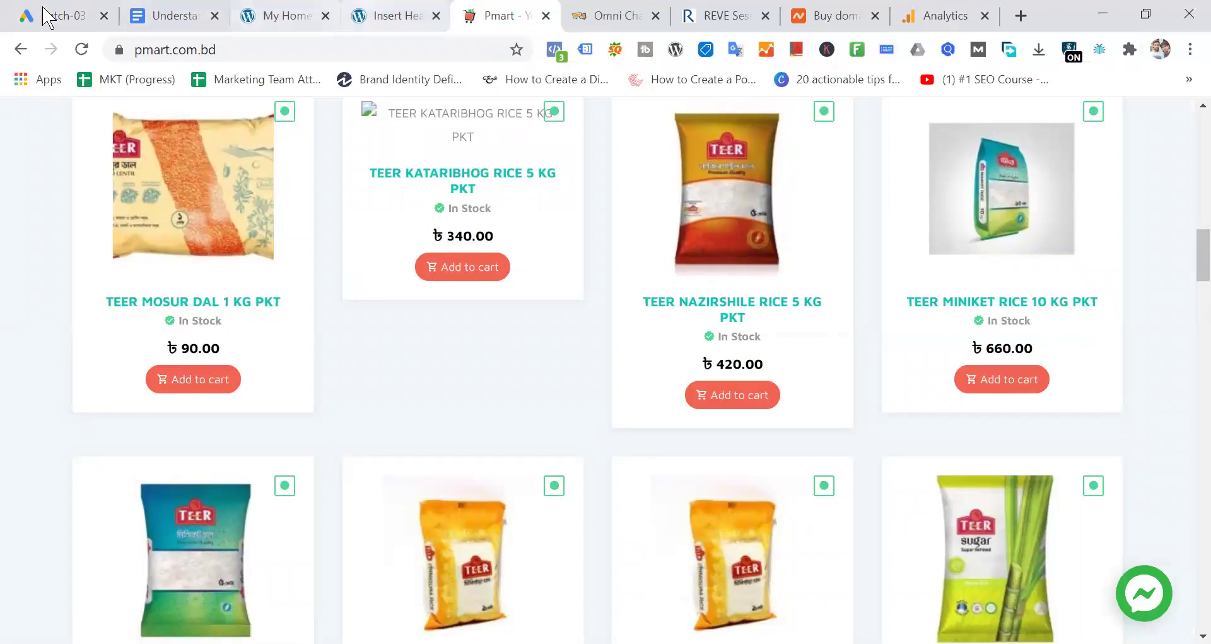
left_click(65, 18)
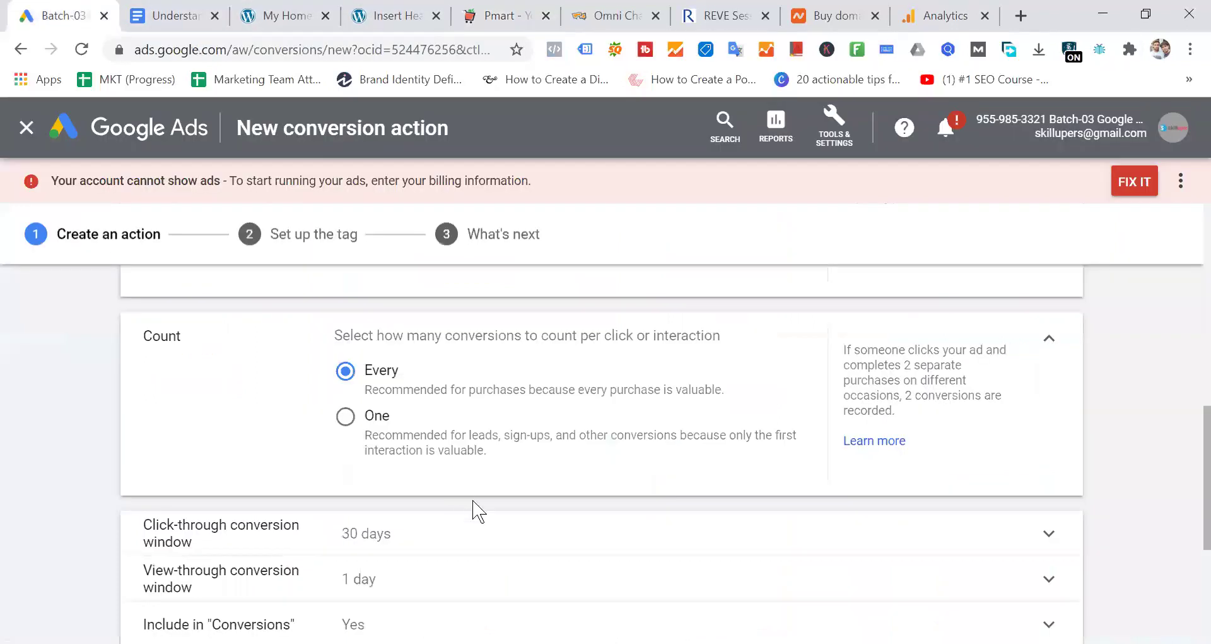
Step: Set the conversion count to One and compare this with the REVE Systems lead form
left_click(345, 416)
left_click(730, 16)
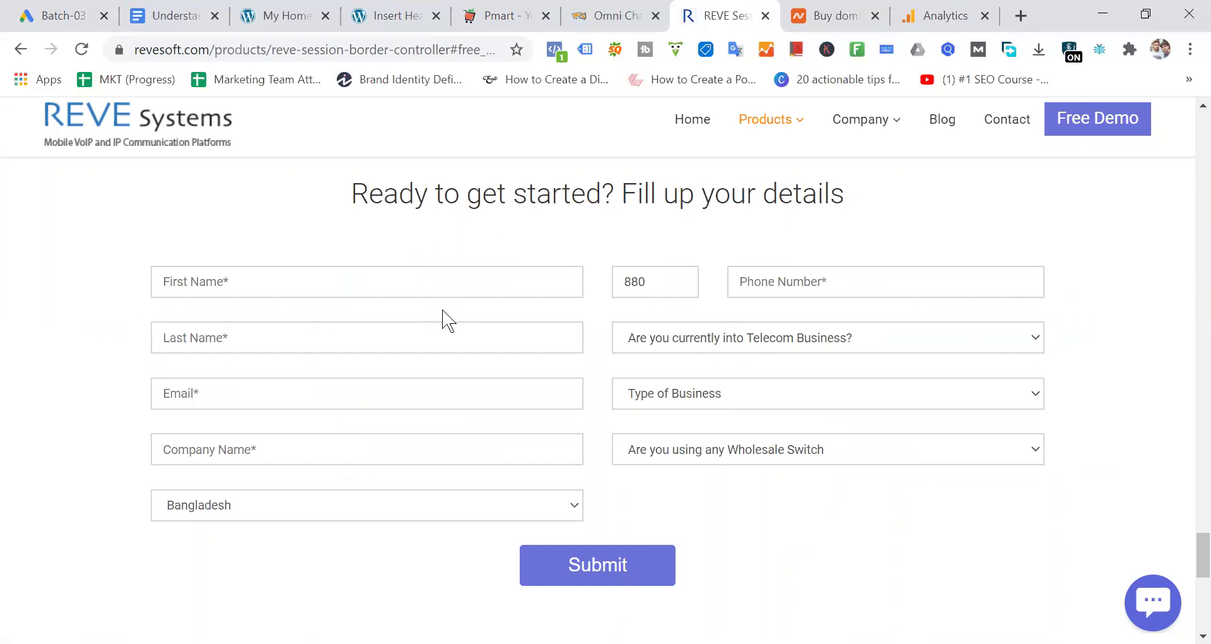
left_click(65, 17)
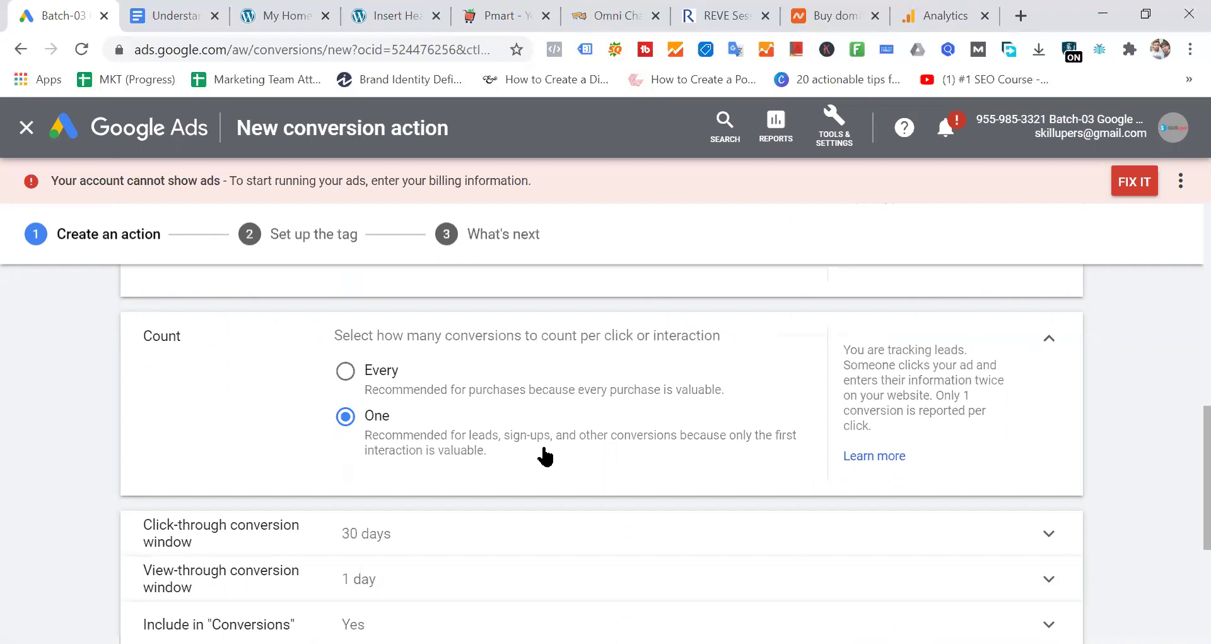
Step: Check the Pmart product listing, and set the conversion count to Every in the Google Ads conversion action
left_click(498, 17)
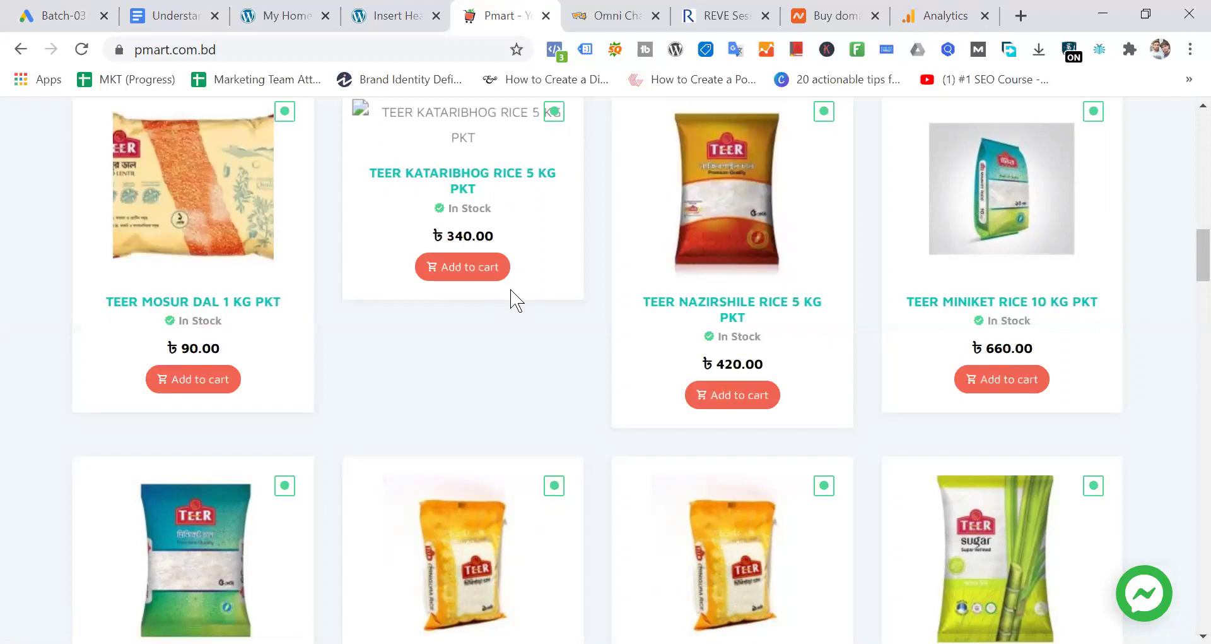
left_click(67, 16)
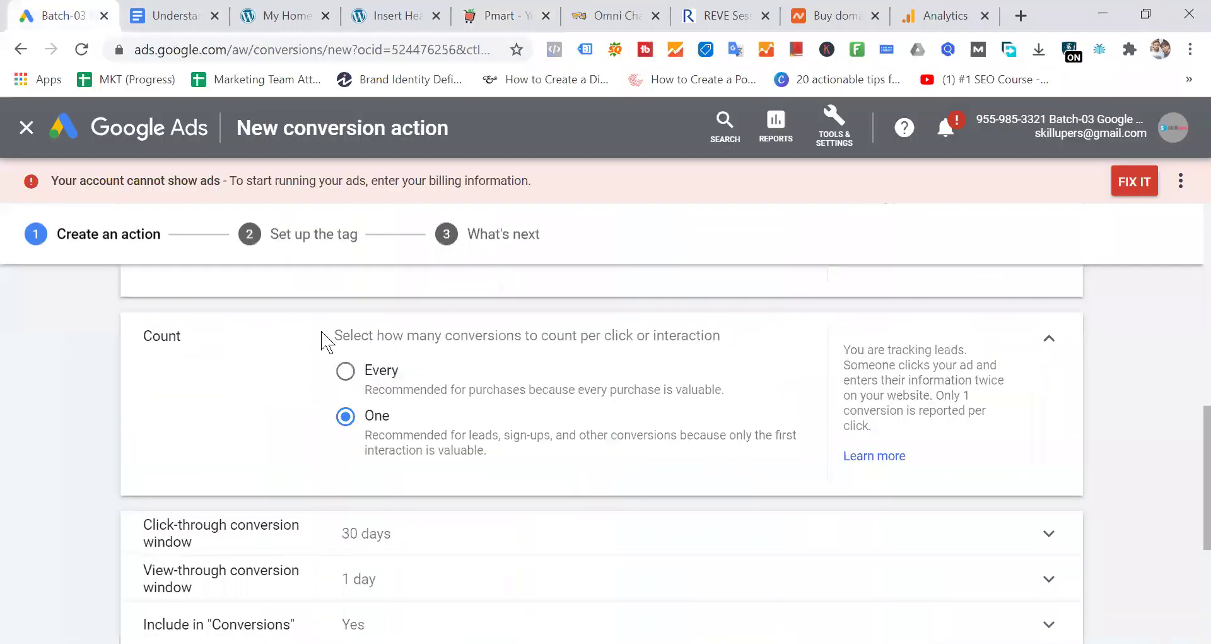
left_click(346, 373)
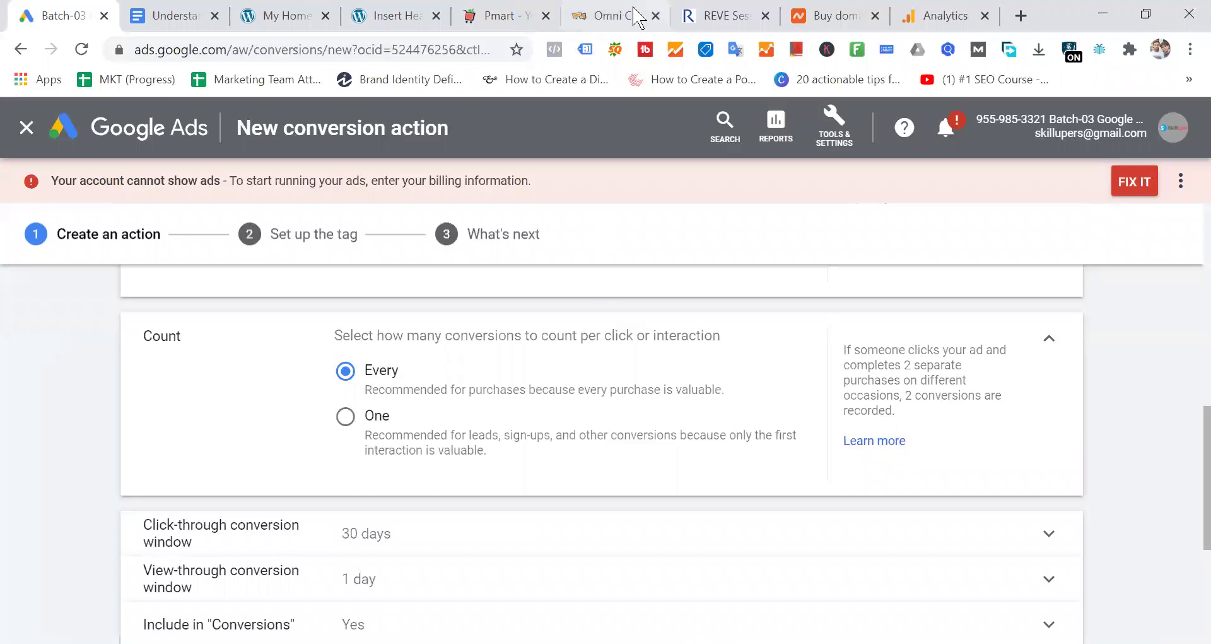
Step: Look at the REVE Systems lead form again, and review the click-through and view-through conversion window settings in Google Ads
left_click(739, 10)
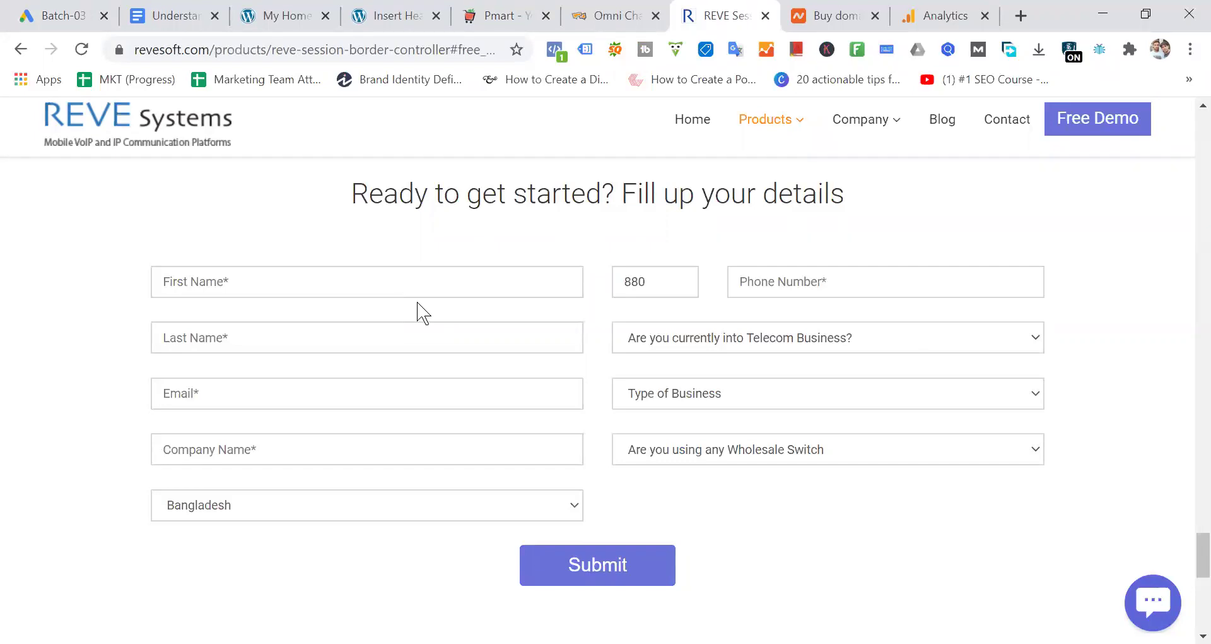
key("ctrl+1")
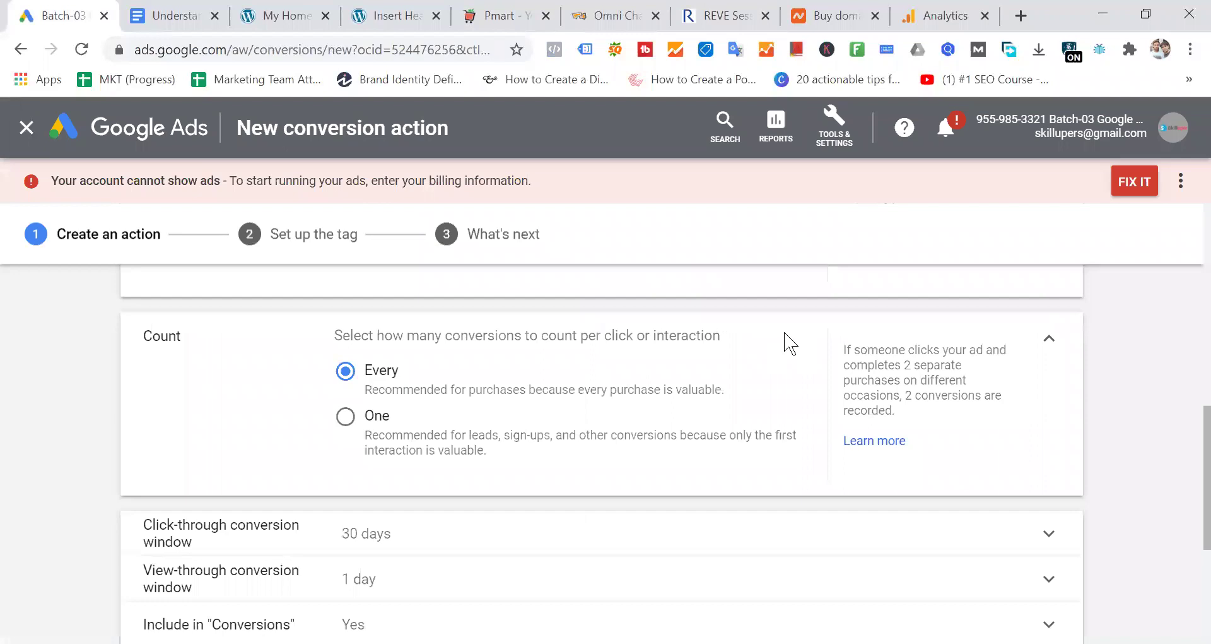
scroll(789, 343, "down", 5)
scroll(787, 341, "up", 2)
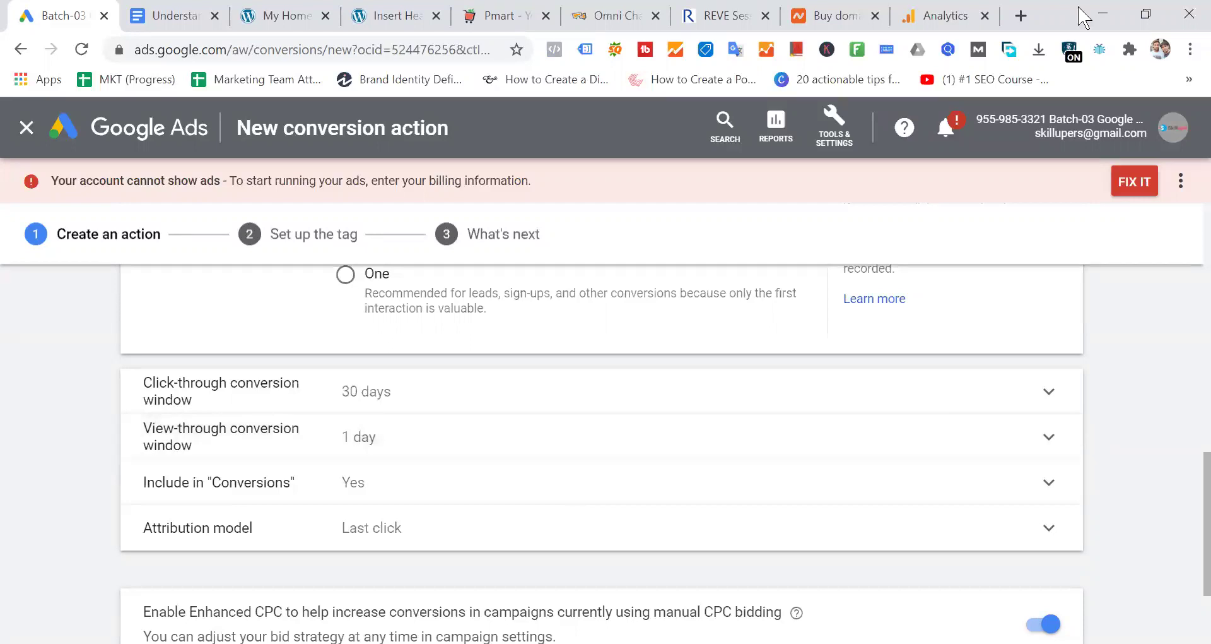
Step: Search Google for "web hosting" in a new tab to show search ads as an example
left_click(1020, 15)
type("web hosting")
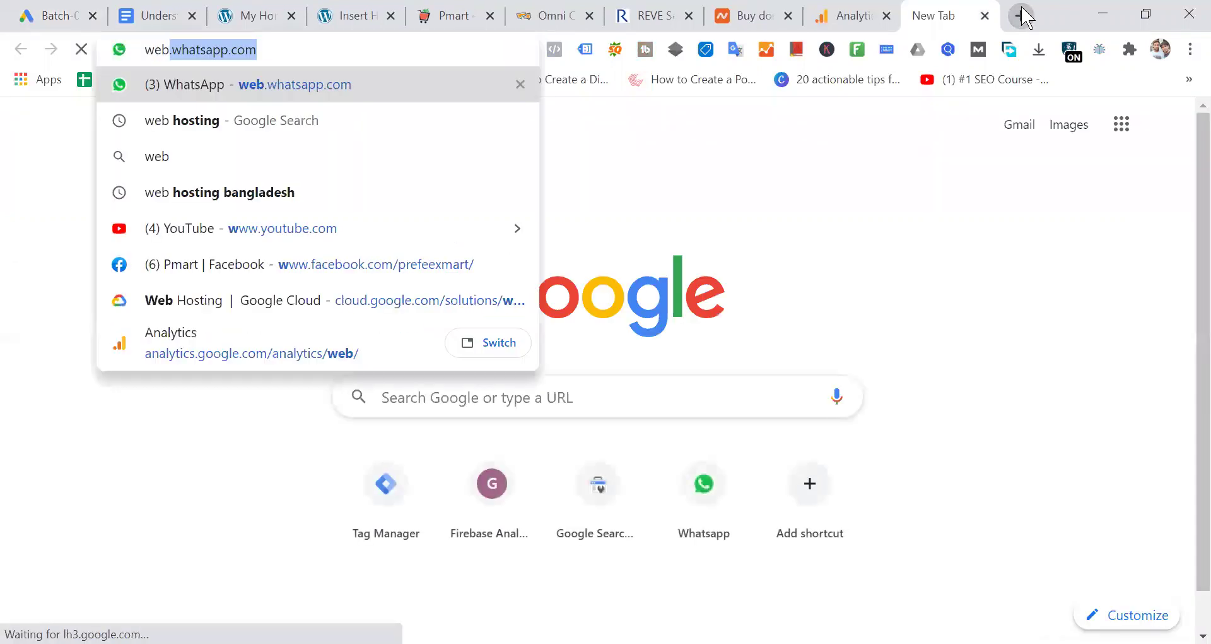
key("Return")
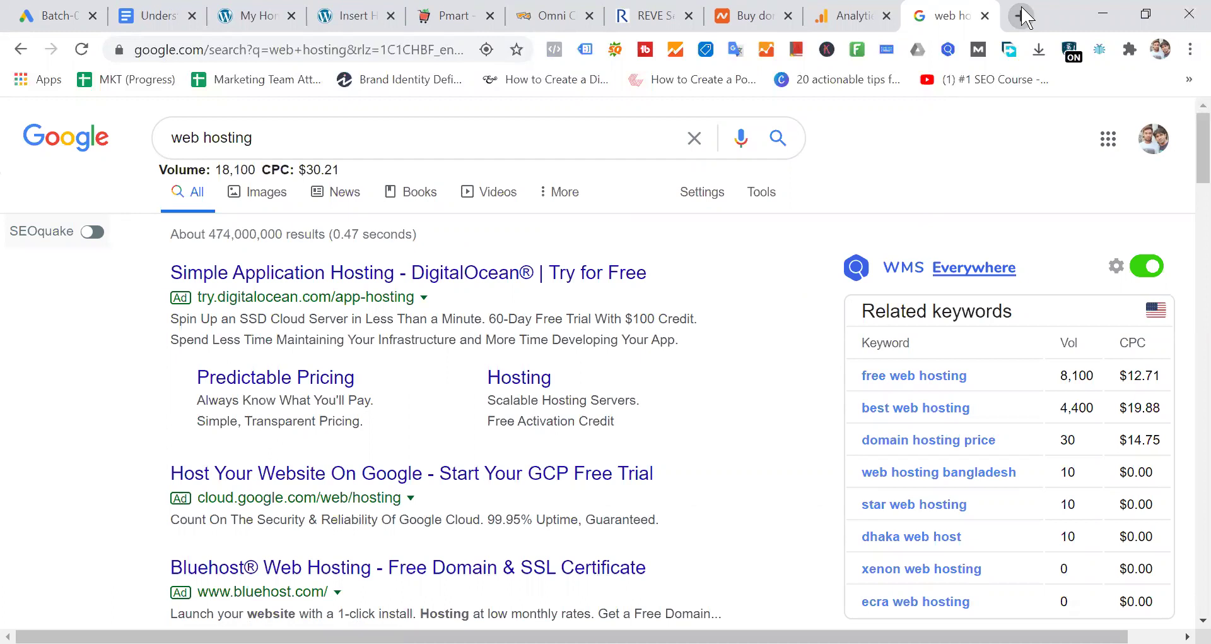
Step: Search Google for "pmart bd" and open the Pmart grocery delivery site from the results
left_click_drag(272, 141, 10, 150)
type("pmart bd")
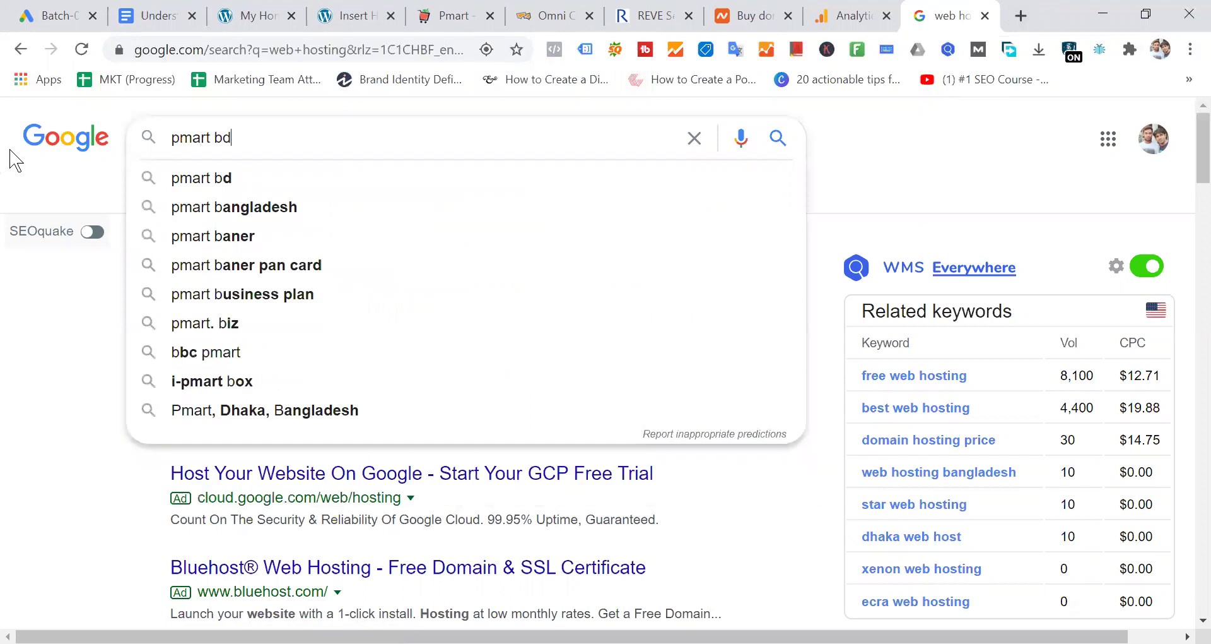
key("Return")
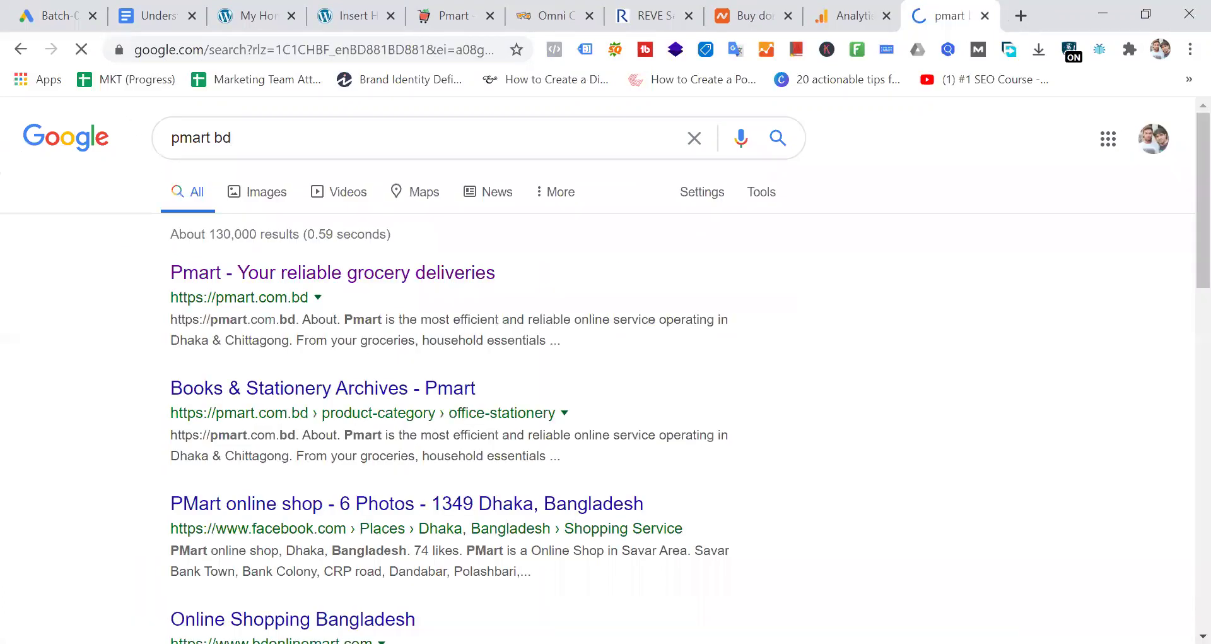
left_click(398, 278)
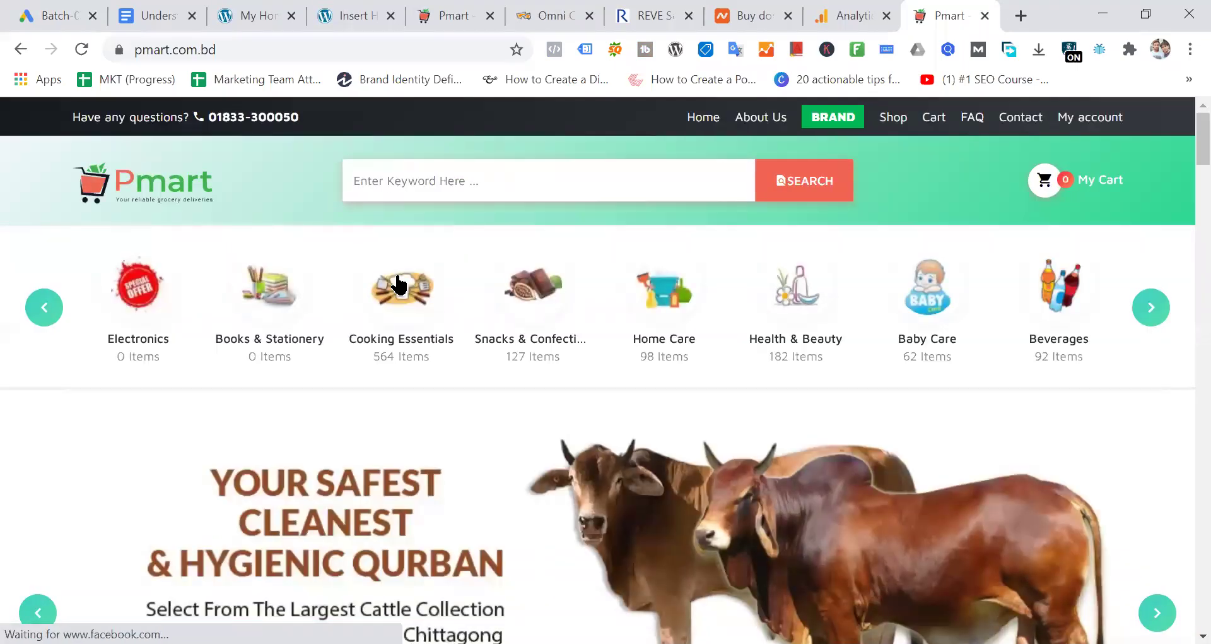
Step: Browse the Pmart home page, open the Borboti product page, and compare it with the top-seller report in Analytics
scroll(735, 315, "down", 6)
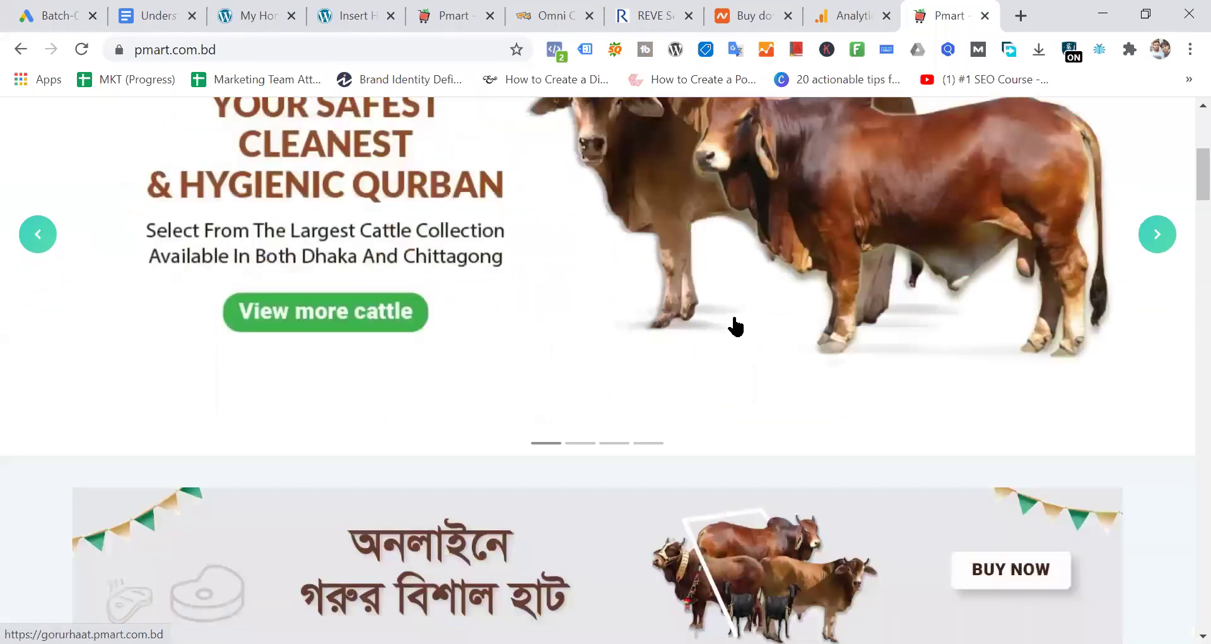
scroll(735, 325, "down", 15)
scroll(737, 325, "down", 10)
scroll(735, 325, "down", 20)
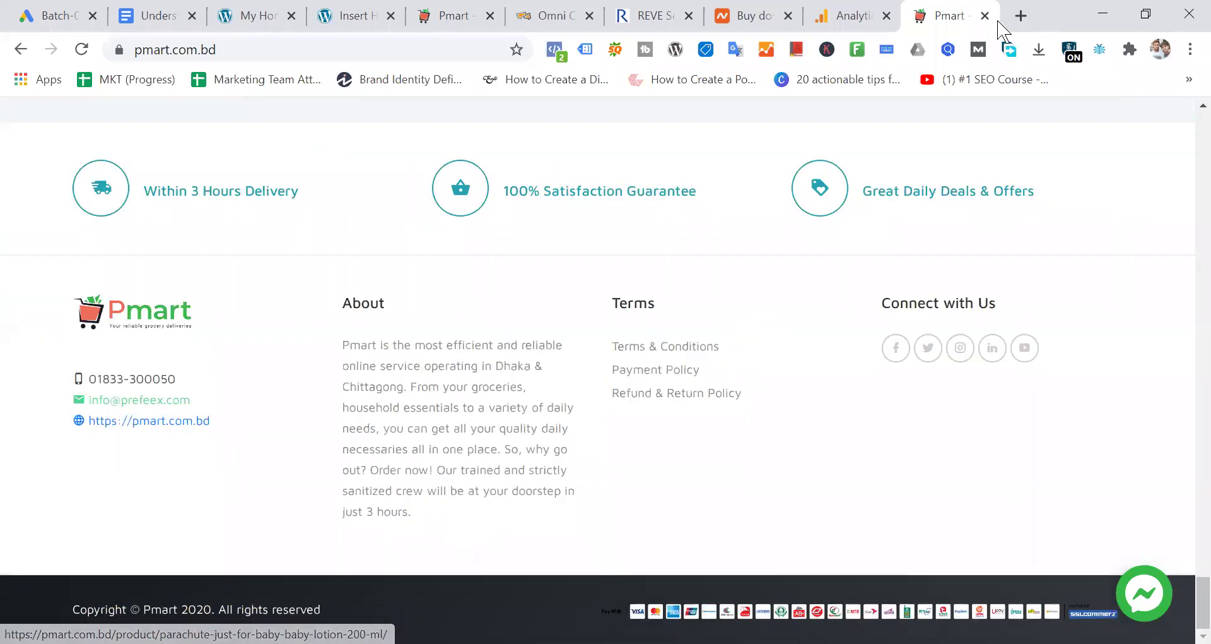
scroll(873, 354, "up", 10)
left_click(590, 328)
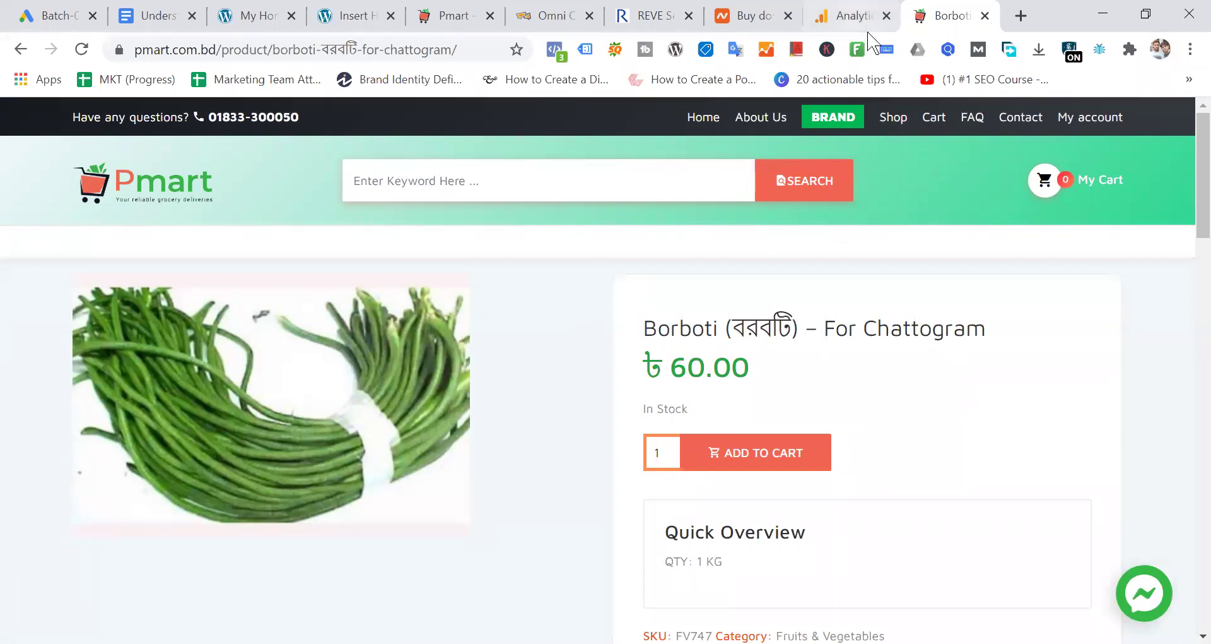
left_click(860, 17)
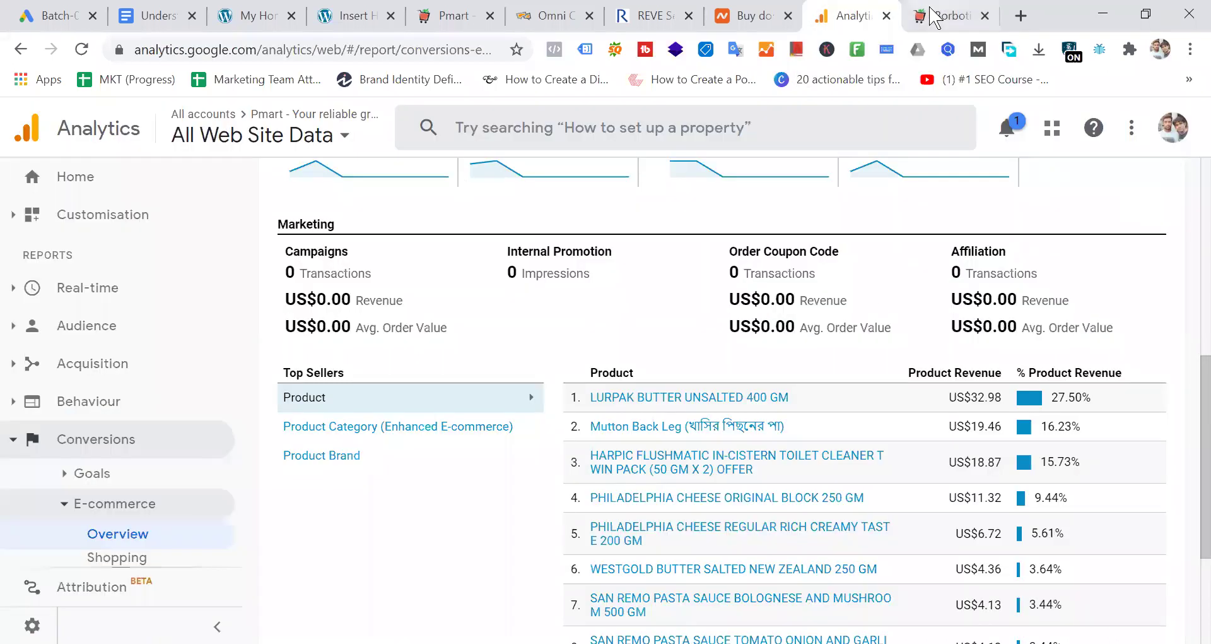
left_click(963, 19)
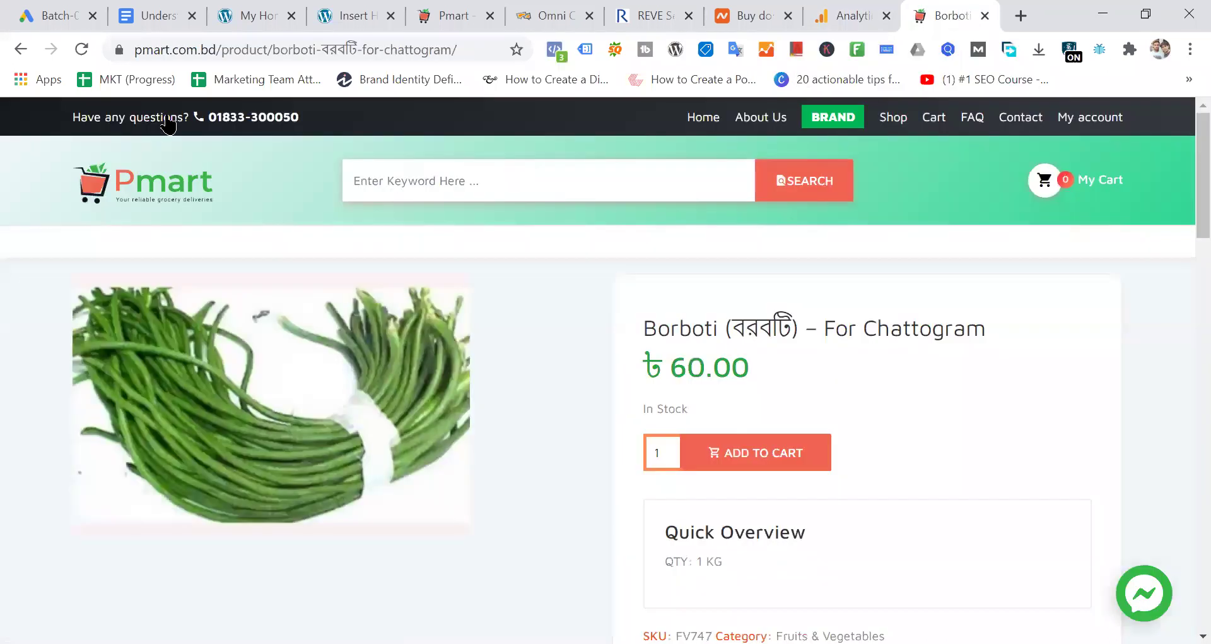
Step: Search Google for "pmart bd" again in place of the Borboti product page
key("ctrl+l")
type("b")
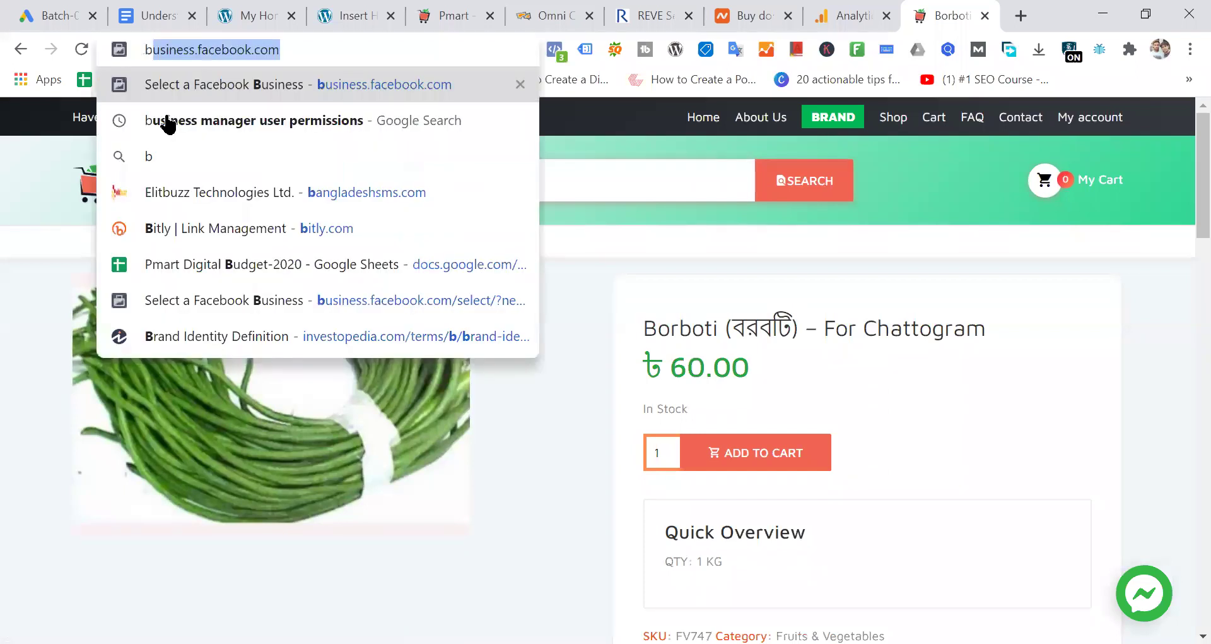
key("BackSpace")
key("BackSpace")
type("pmart")
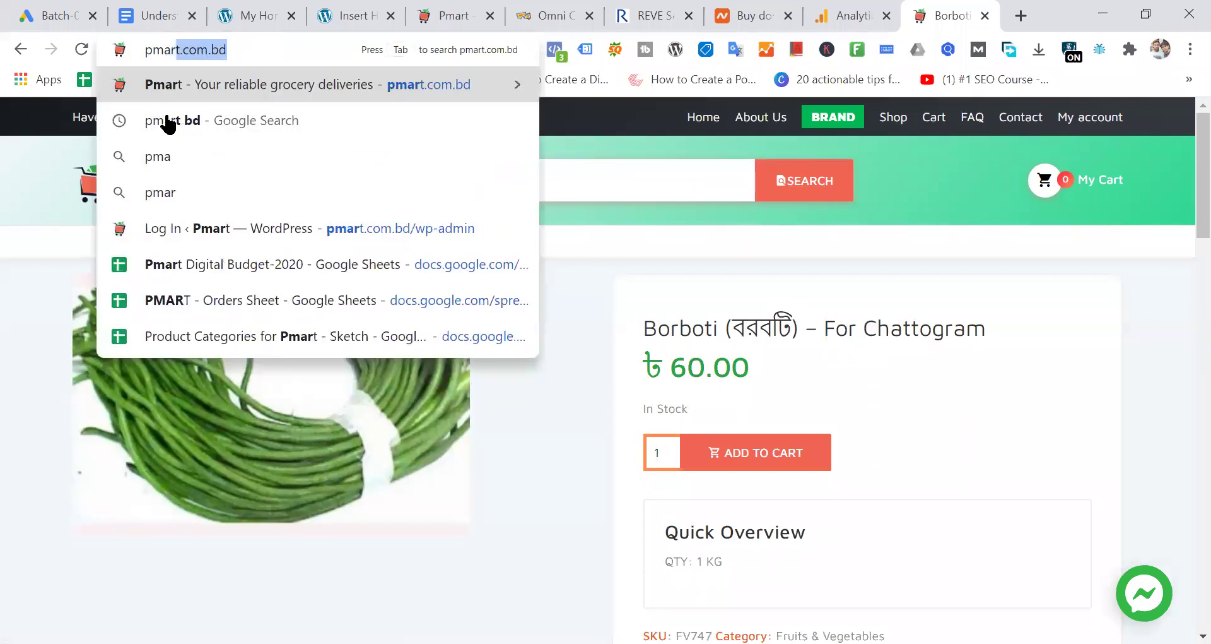
left_click(167, 123)
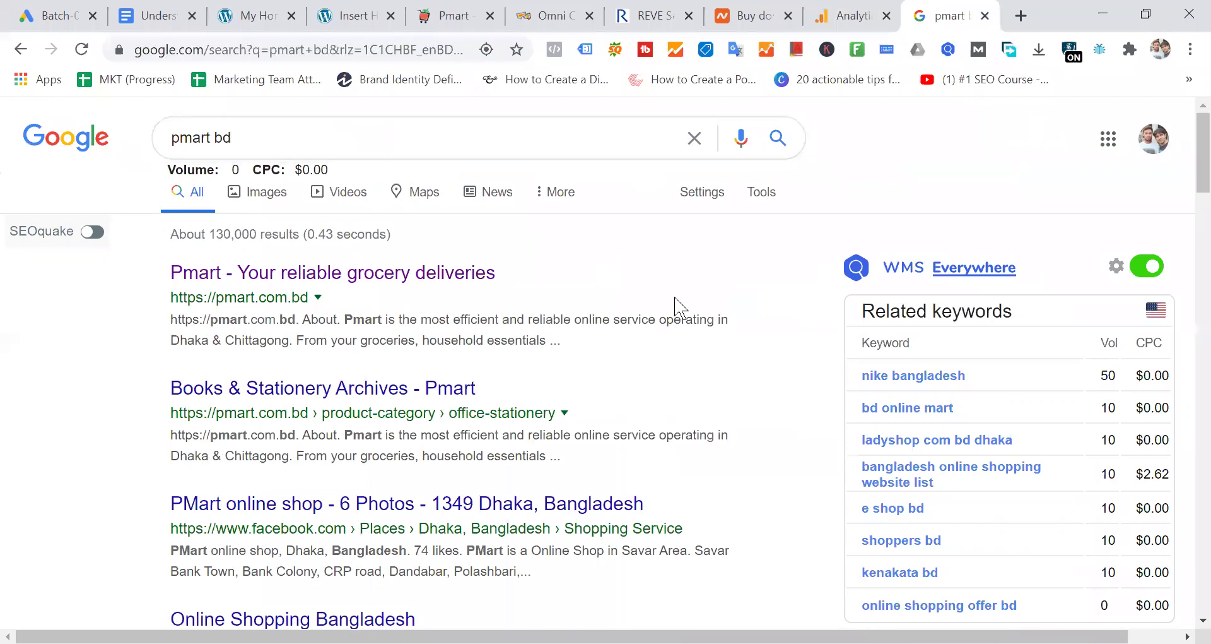
Step: Open the Pmart search result in a new tab and show the Teer Nazirshile Rice 5 KG product page
right_click(378, 278)
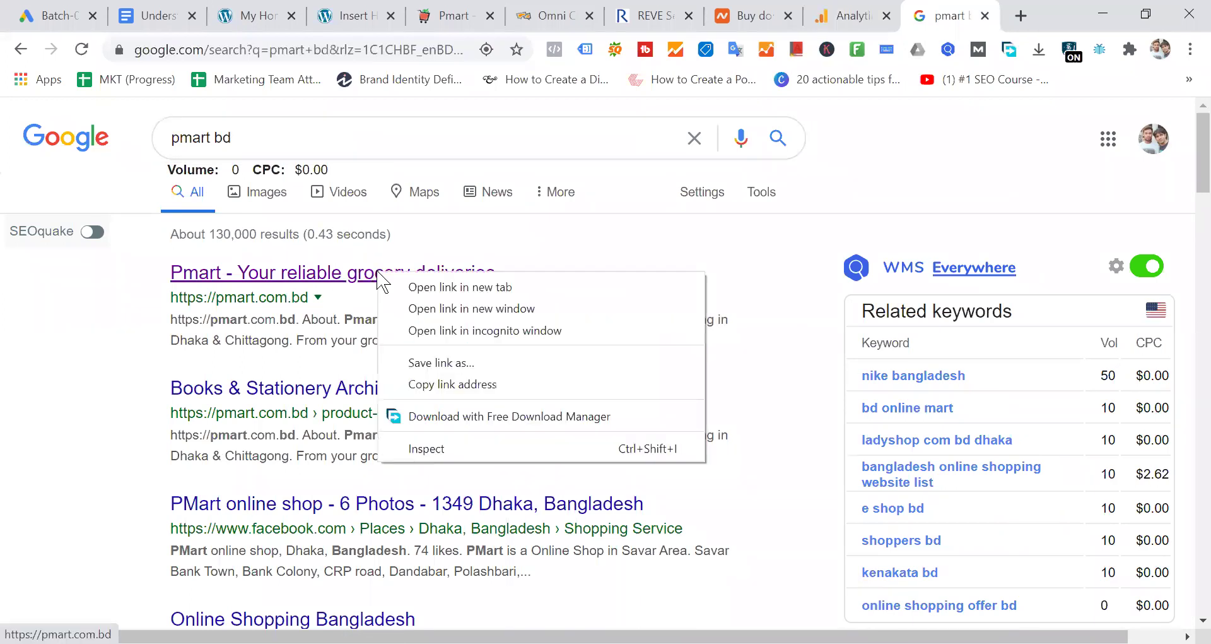
left_click(421, 289)
left_click(963, 18)
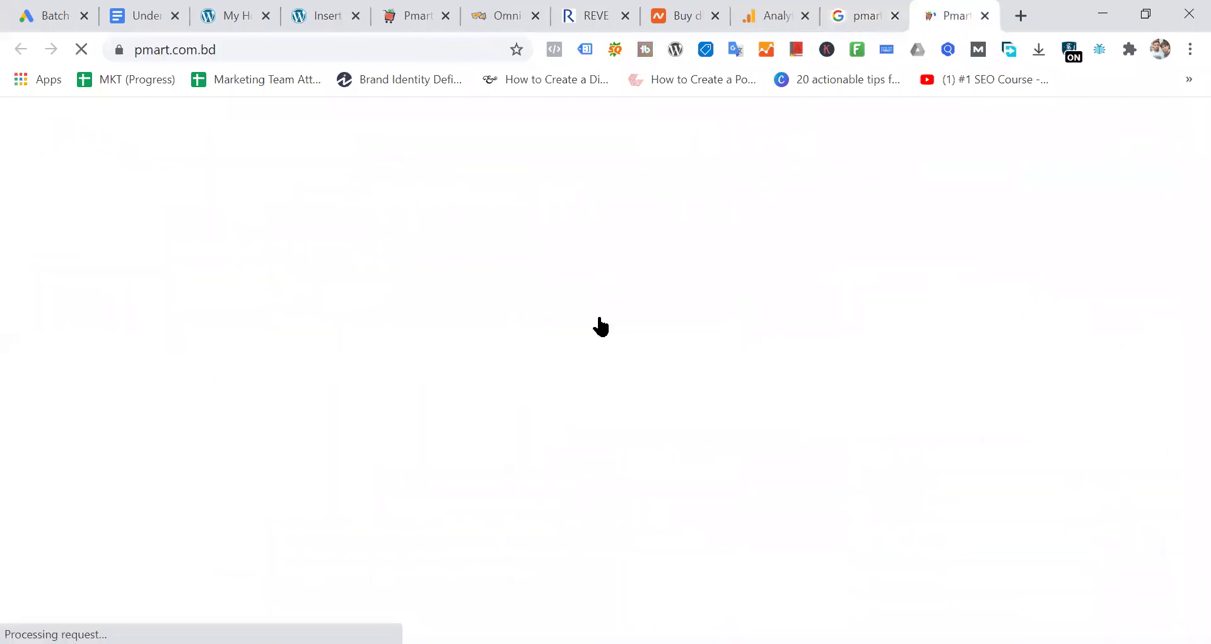
scroll(699, 387, "down", 5)
scroll(699, 386, "down", 5)
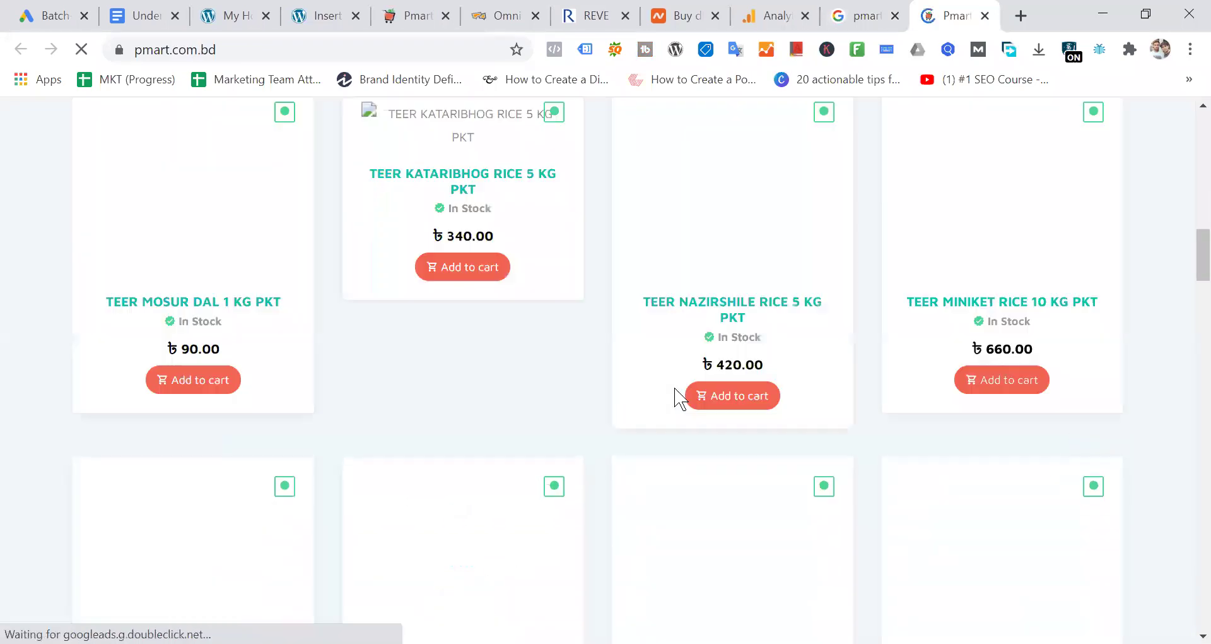
left_click(748, 315)
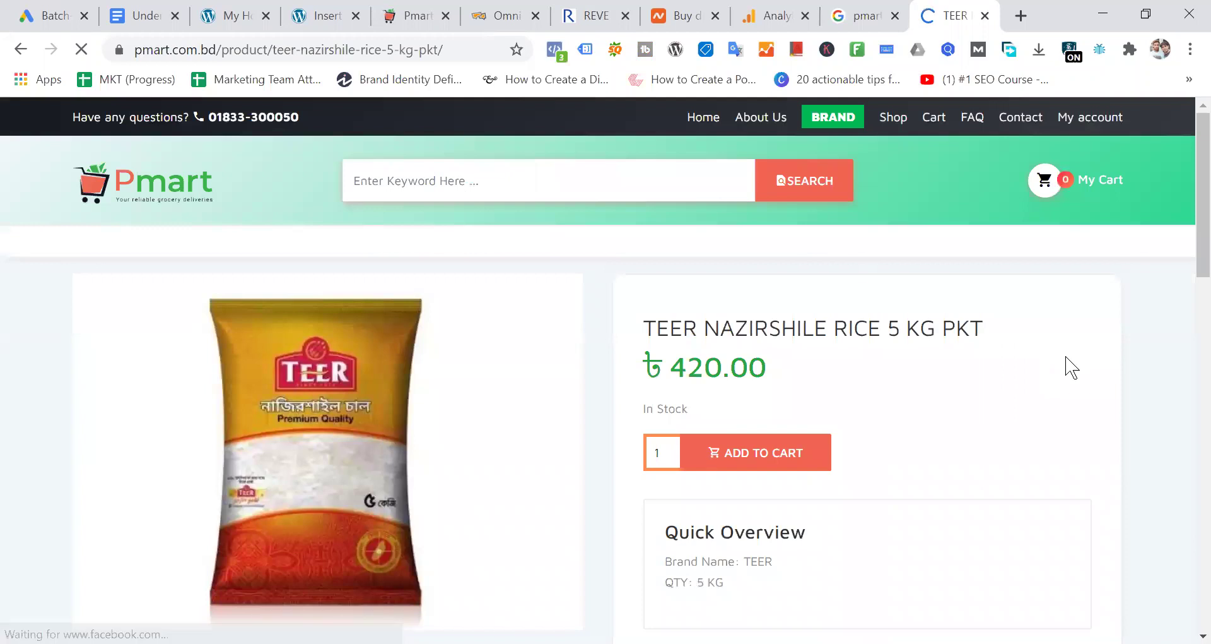
Step: Look over the Teer Nazirshile Rice 5 KG product page and close its tab
scroll(1071, 367, "down", 8)
scroll(1072, 367, "up", 10)
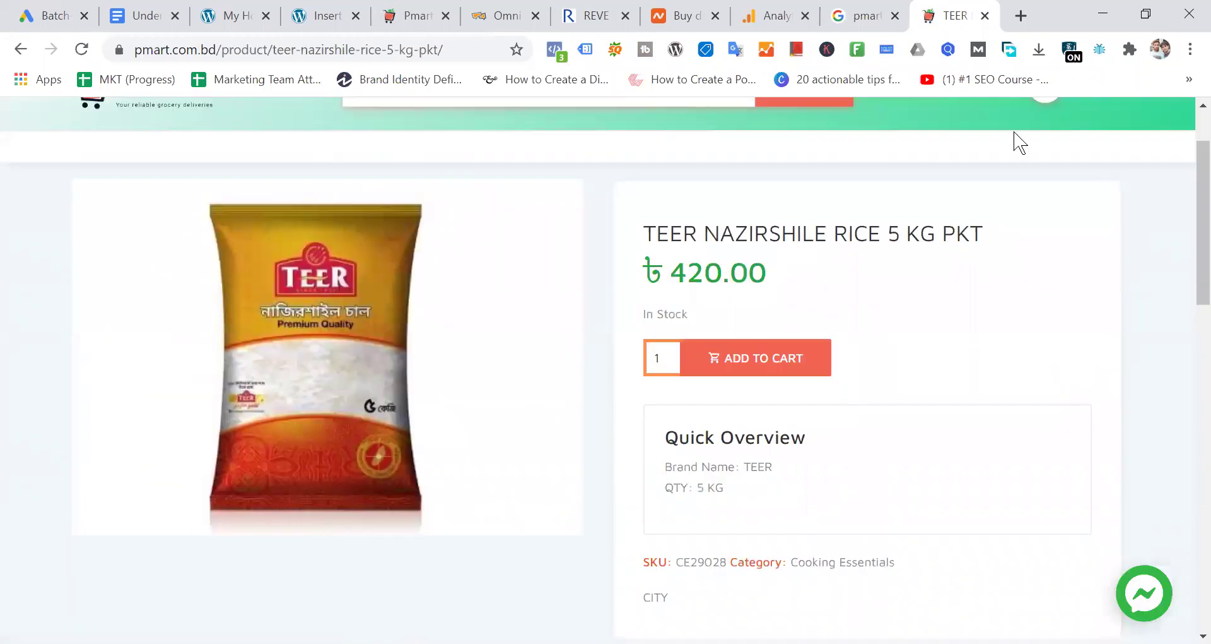
left_click(985, 16)
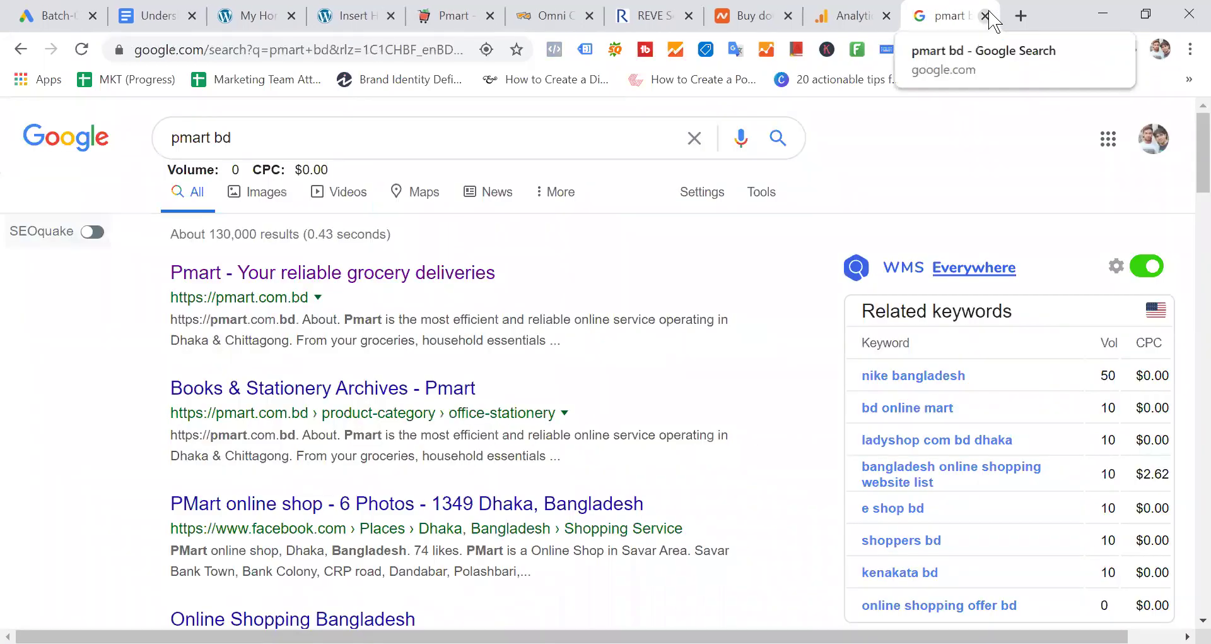
Step: Reopen the Pmart site from the search results, show the Teer Nazirshile Rice 5 KG product page, and return to Google Ads
right_click(361, 289)
left_click(404, 295)
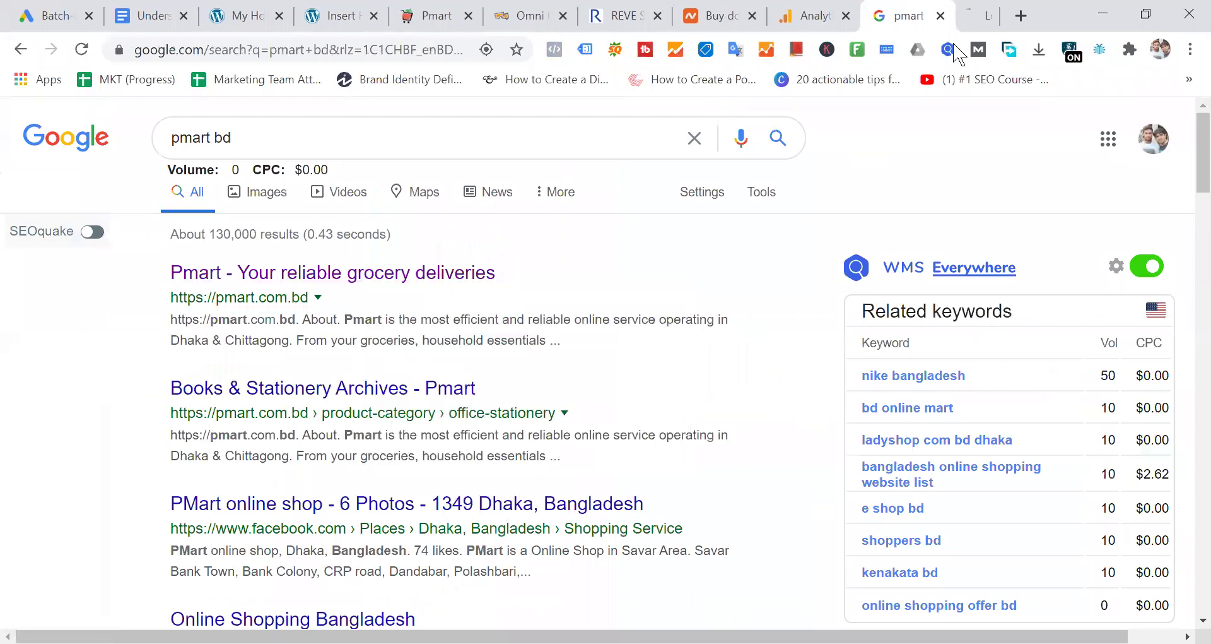
left_click(948, 17)
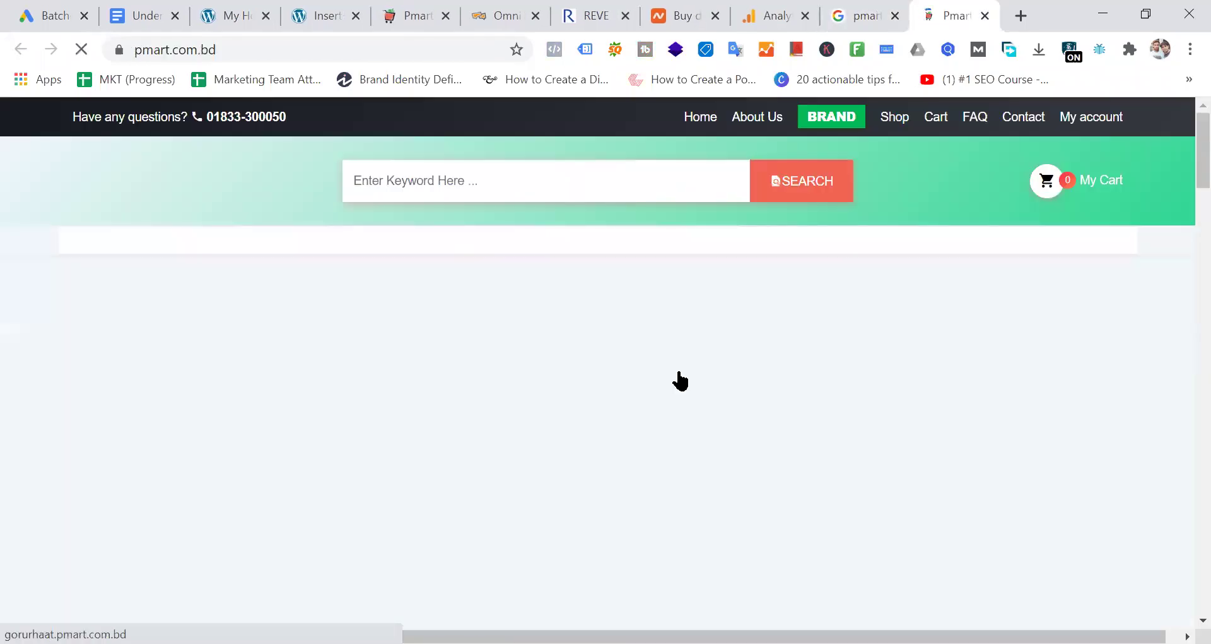
scroll(680, 381, "down", 1)
scroll(680, 380, "down", 10)
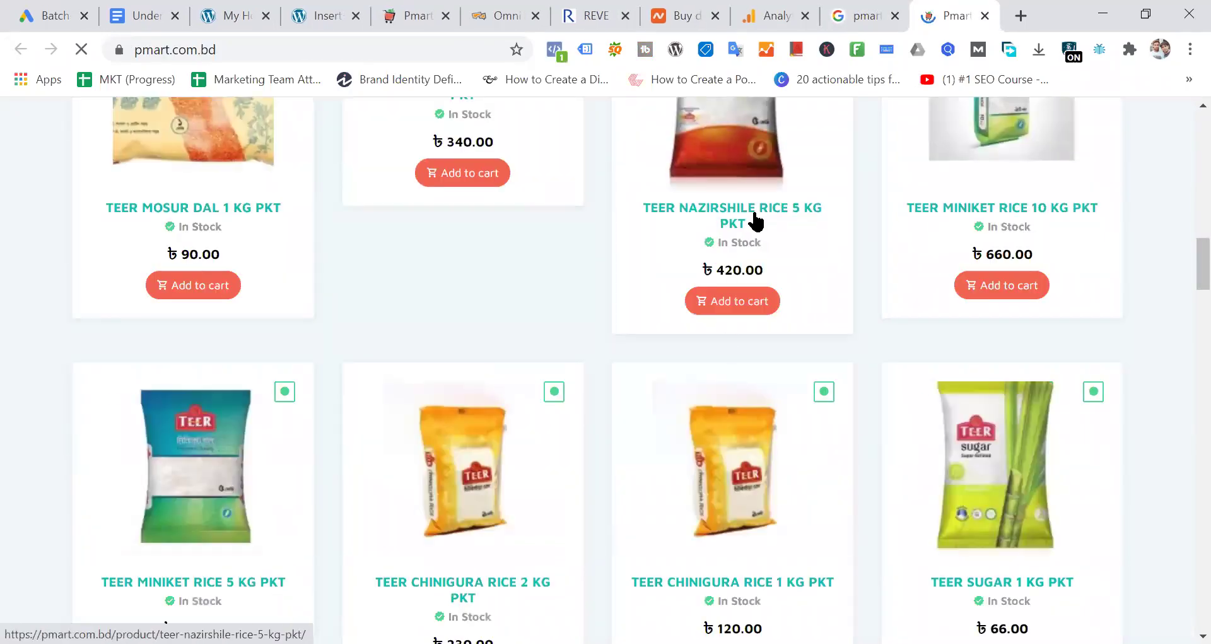
left_click(755, 223)
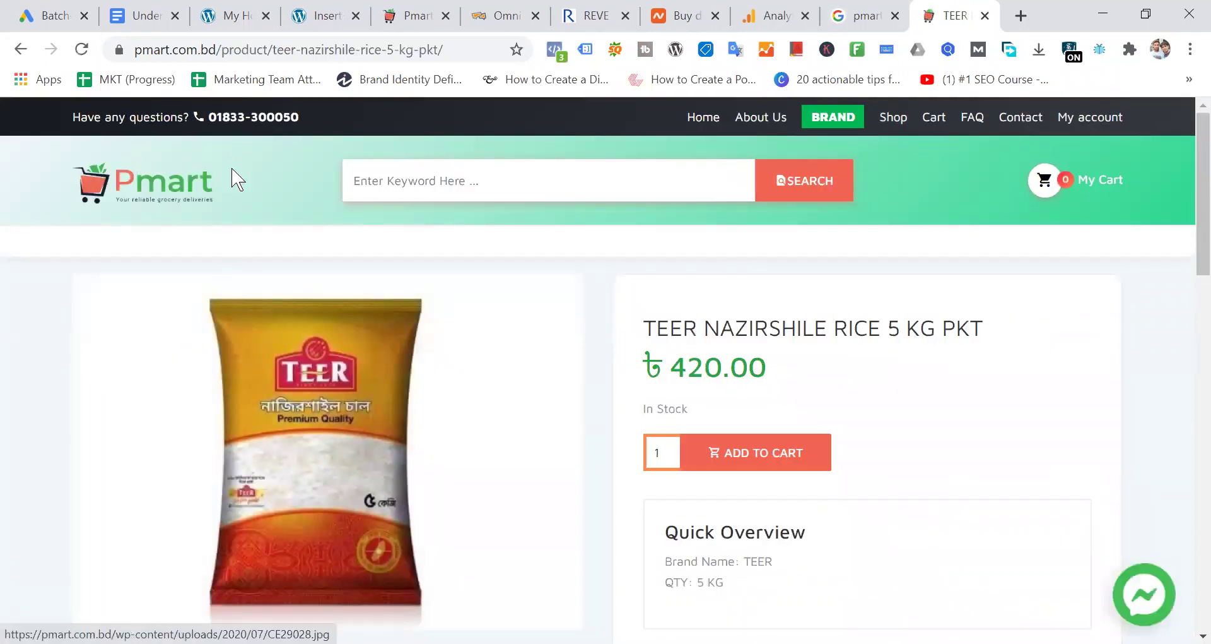
left_click(63, 16)
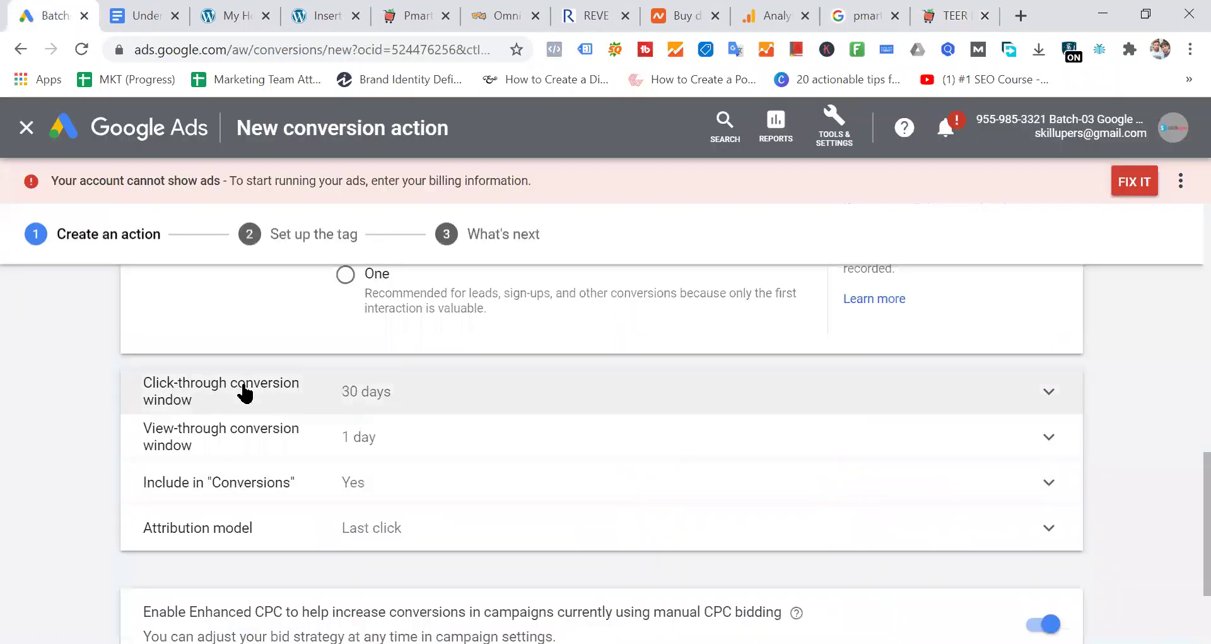
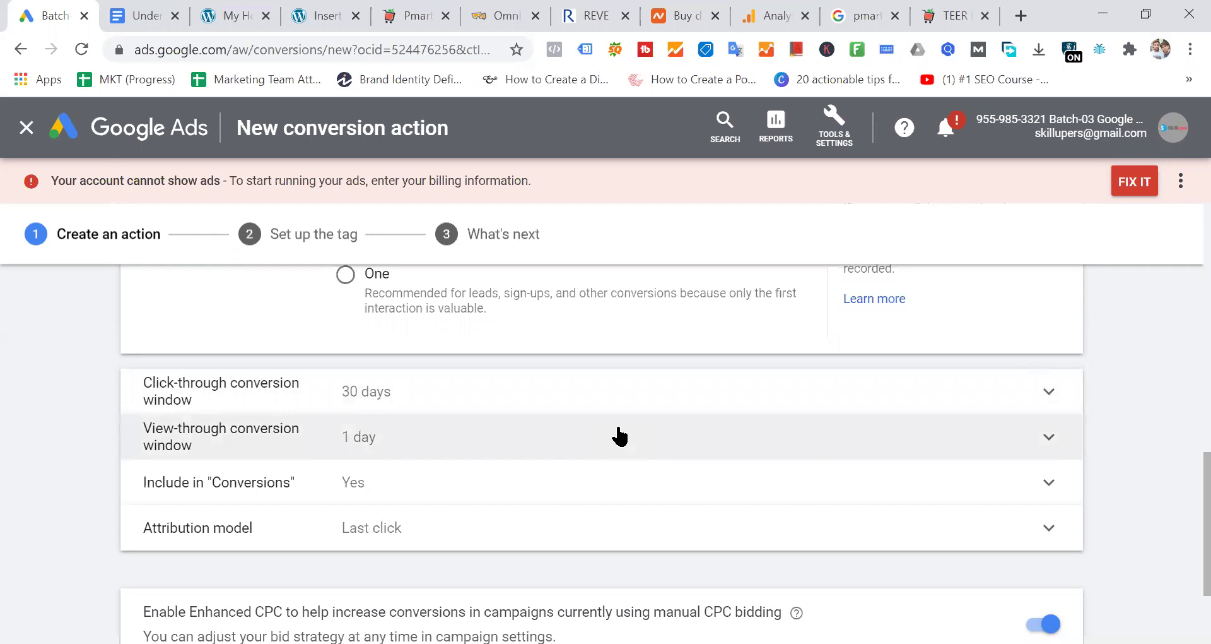
Step: Search Google for "web hostin" in place of the "pmart bd" search
left_click(877, 18)
left_click_drag(365, 126, 81, 154)
type("we")
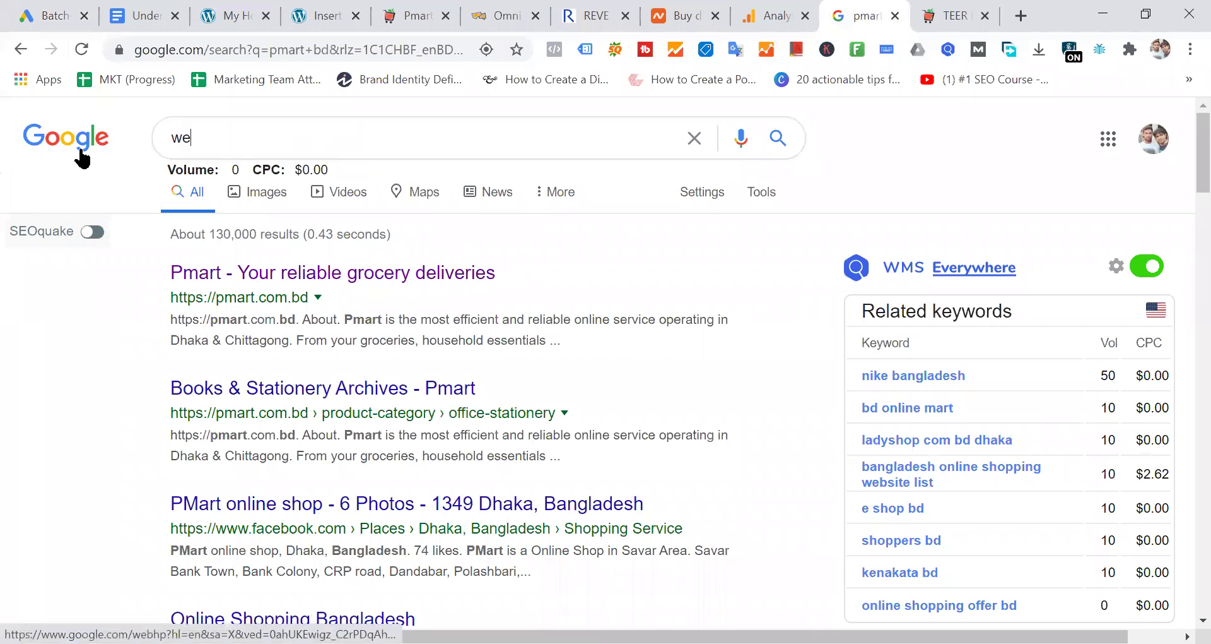
type("b hostin")
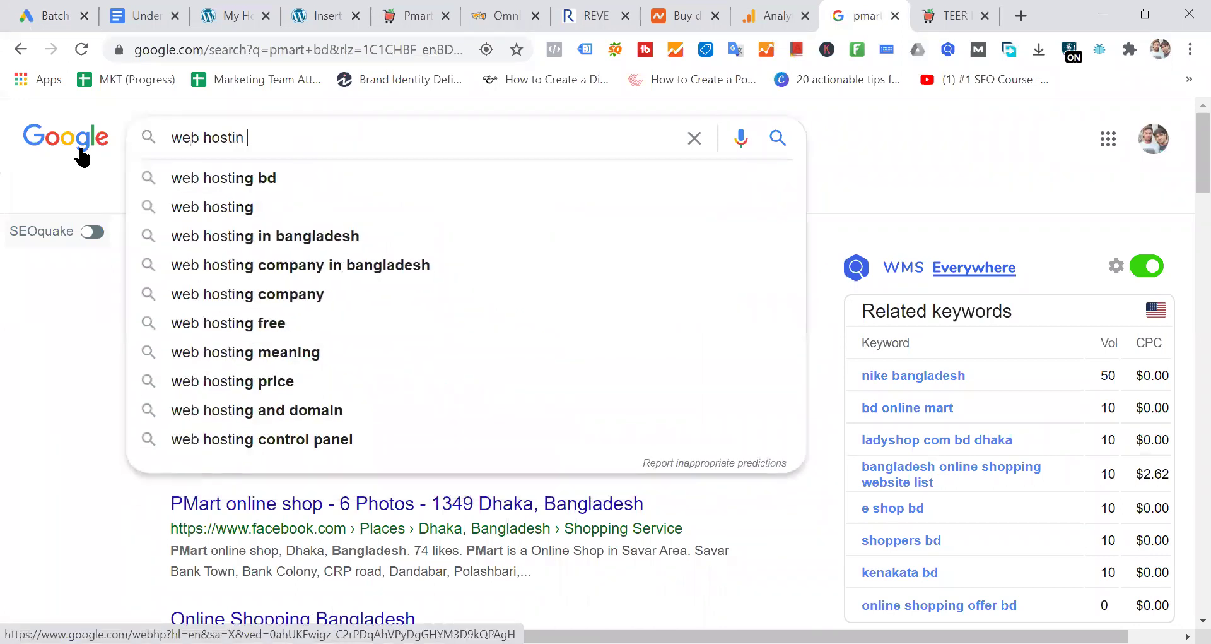
key("Return")
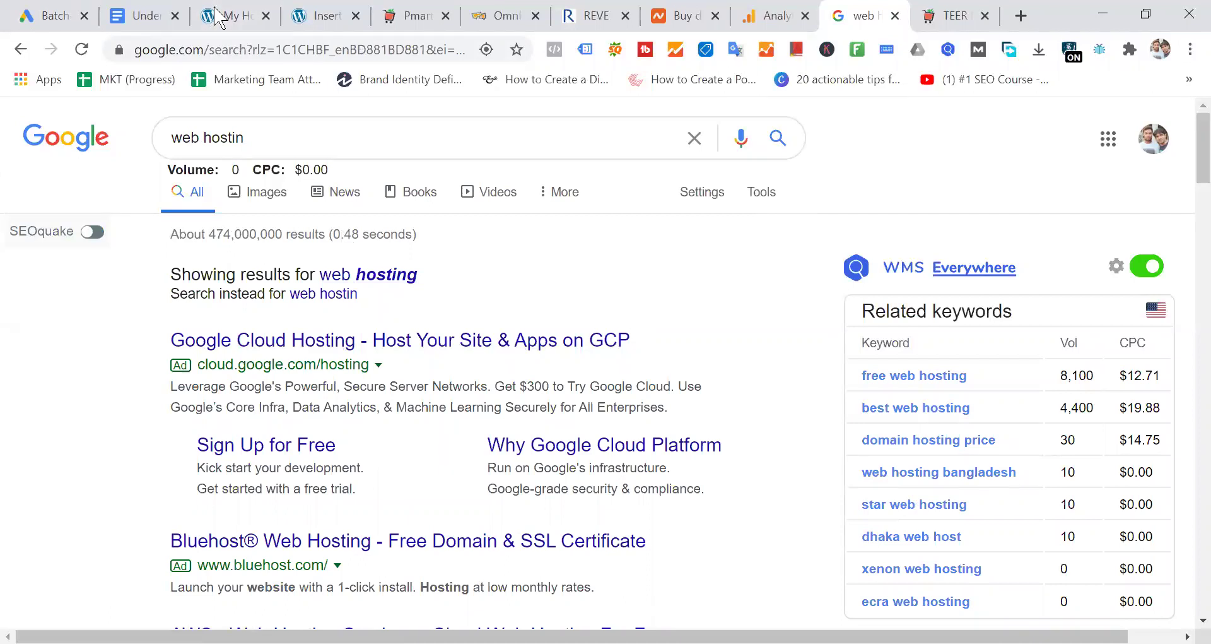
Step: Return to the Google Ads conversion form and set the click-through conversion window to 90 days
left_click(132, 16)
left_click(56, 16)
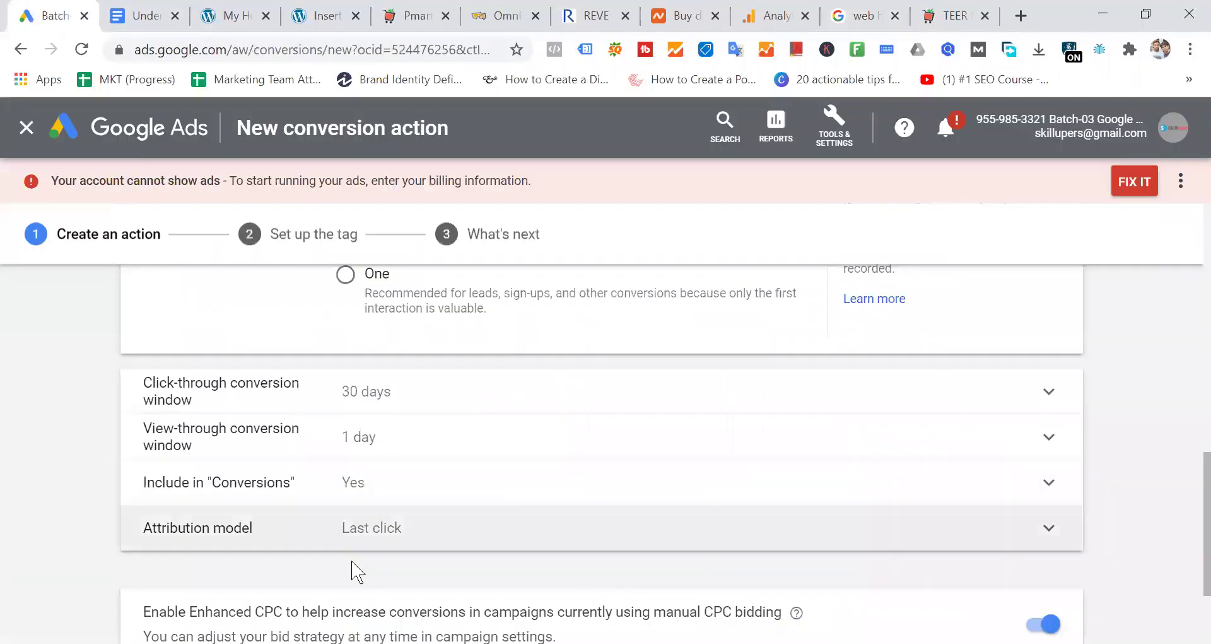
left_click(444, 409)
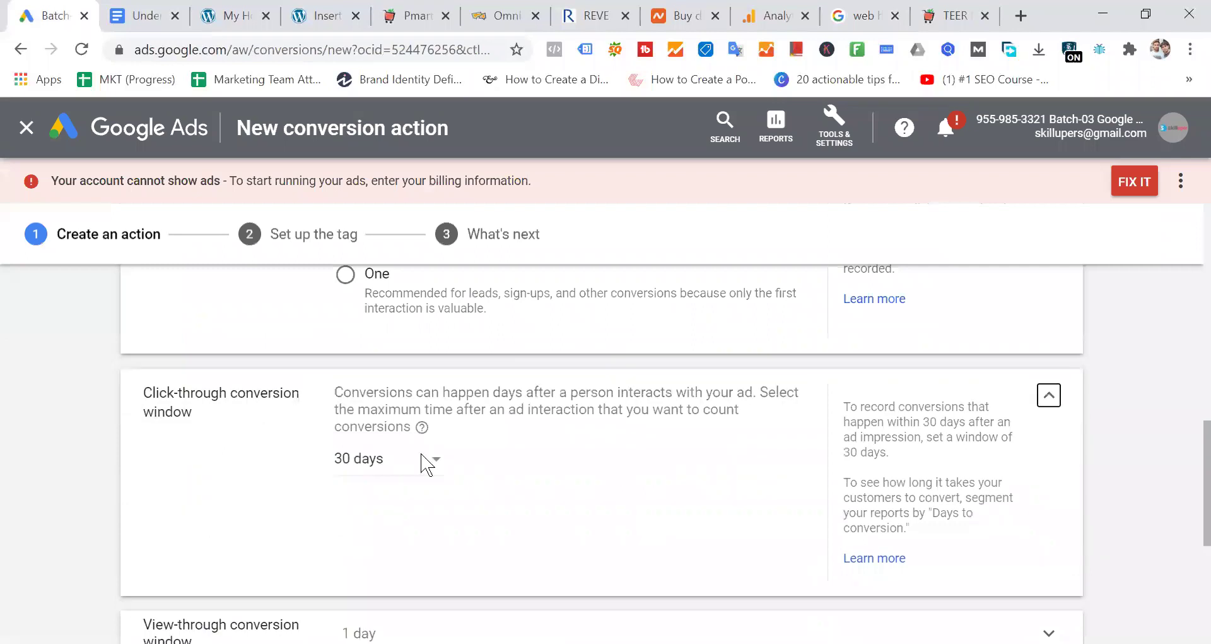
left_click(437, 461)
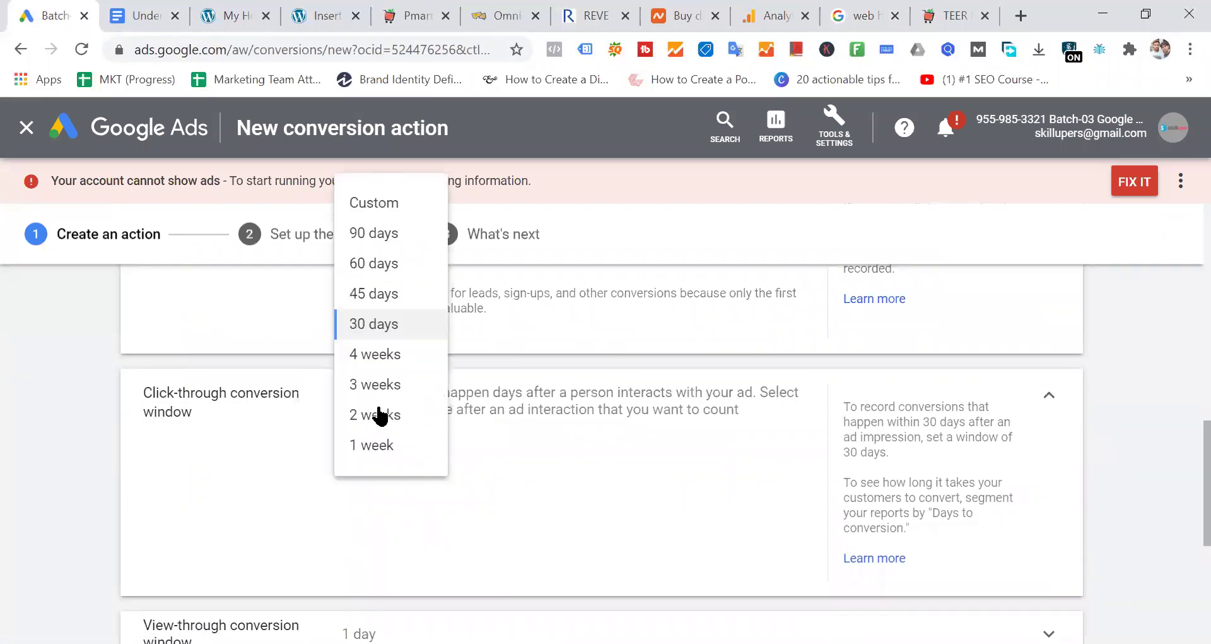
left_click(384, 211)
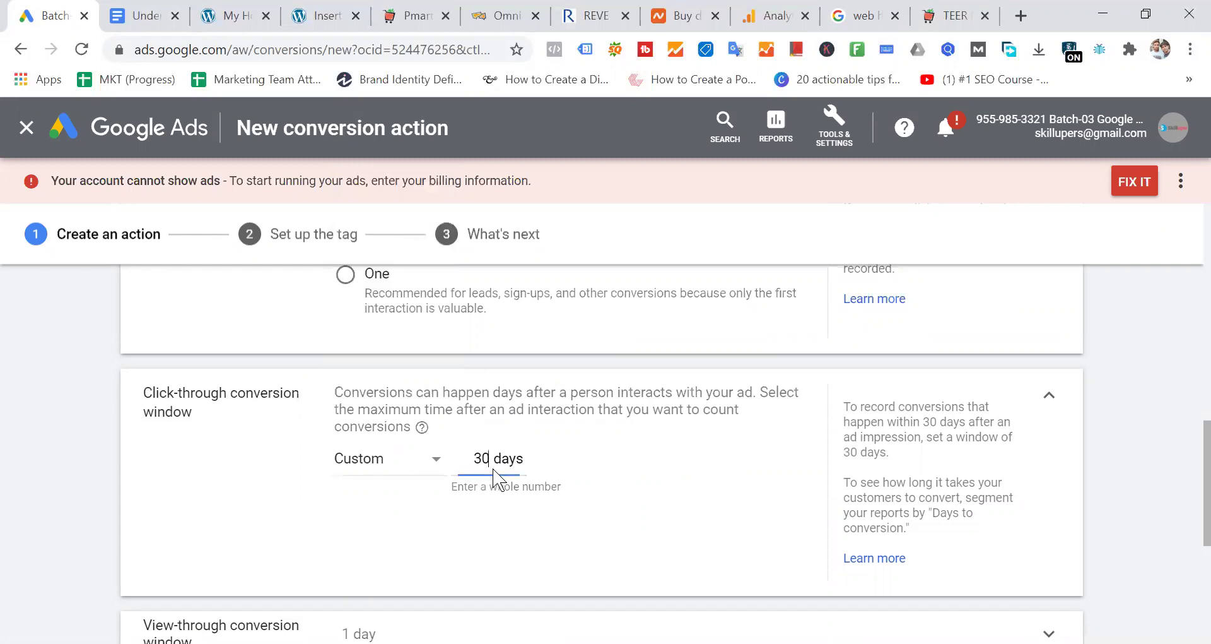
left_click(433, 473)
left_click(378, 235)
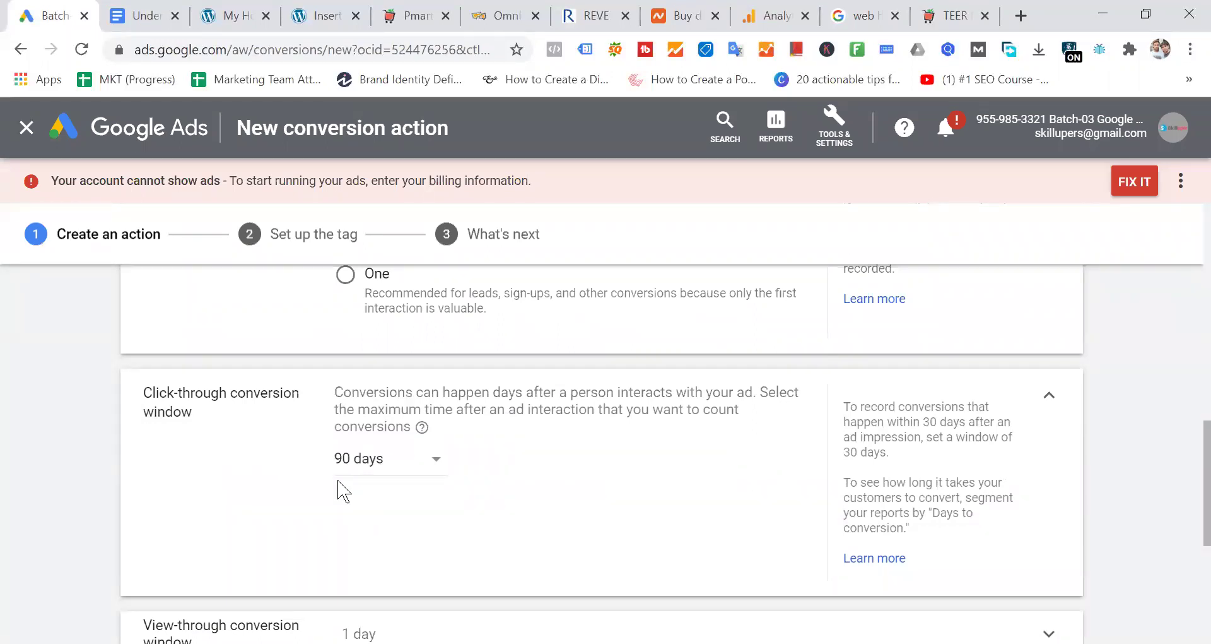
left_click_drag(221, 433, 120, 385)
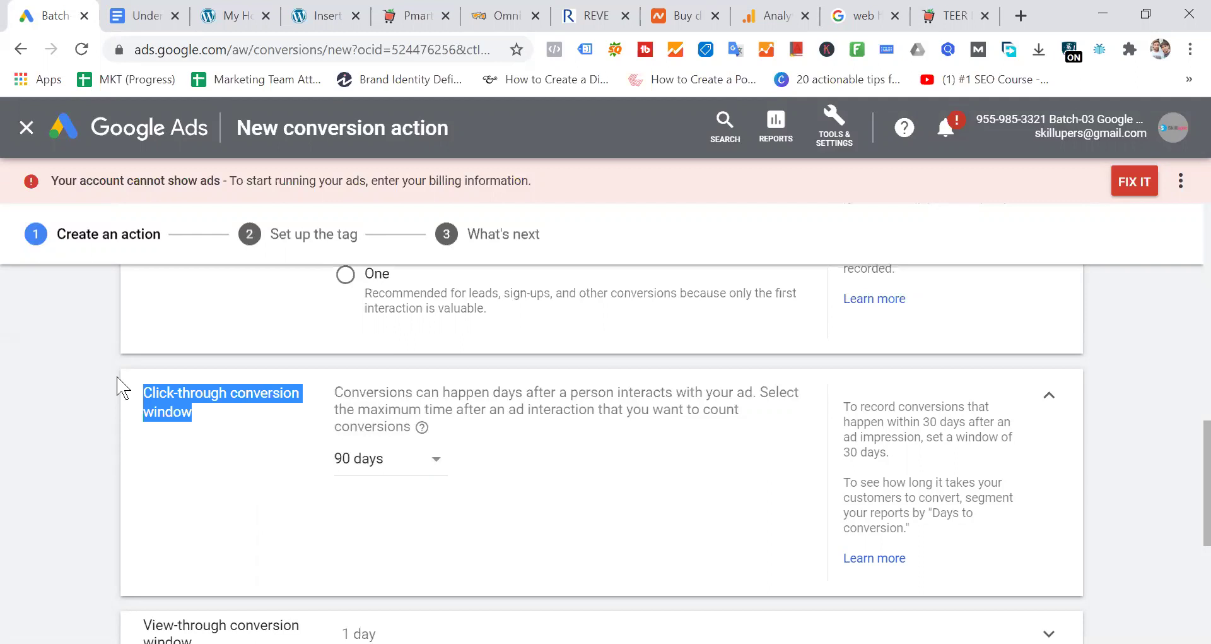
Step: Set the view-through conversion window to 30 days
left_click(616, 405)
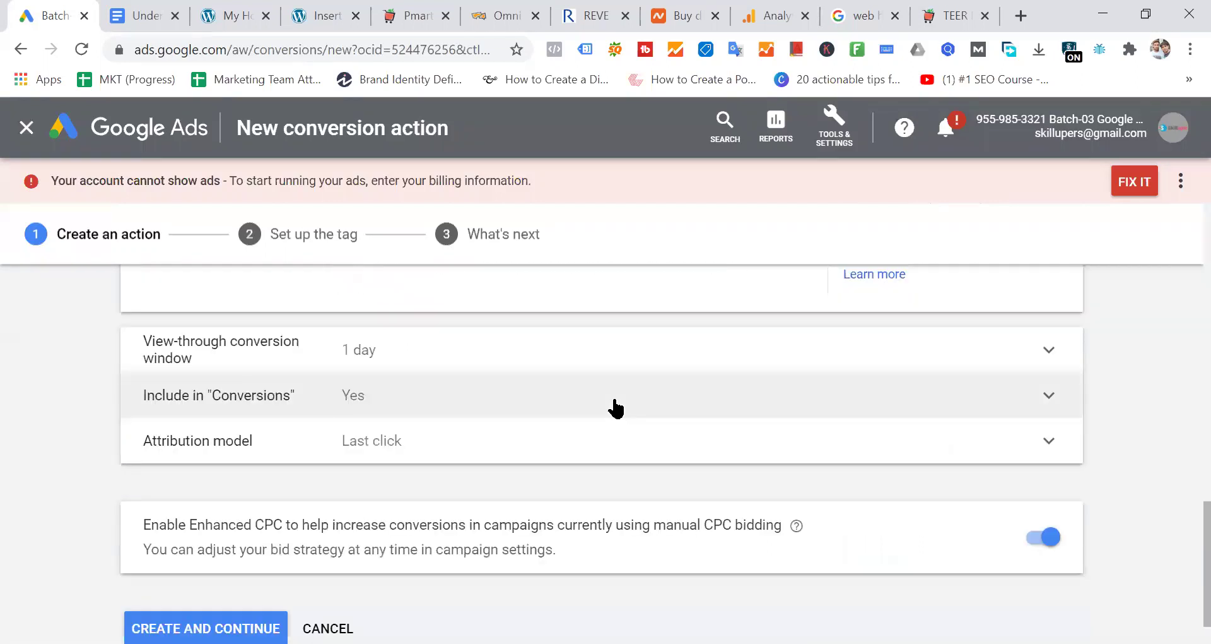
left_click(357, 362)
left_click(427, 405)
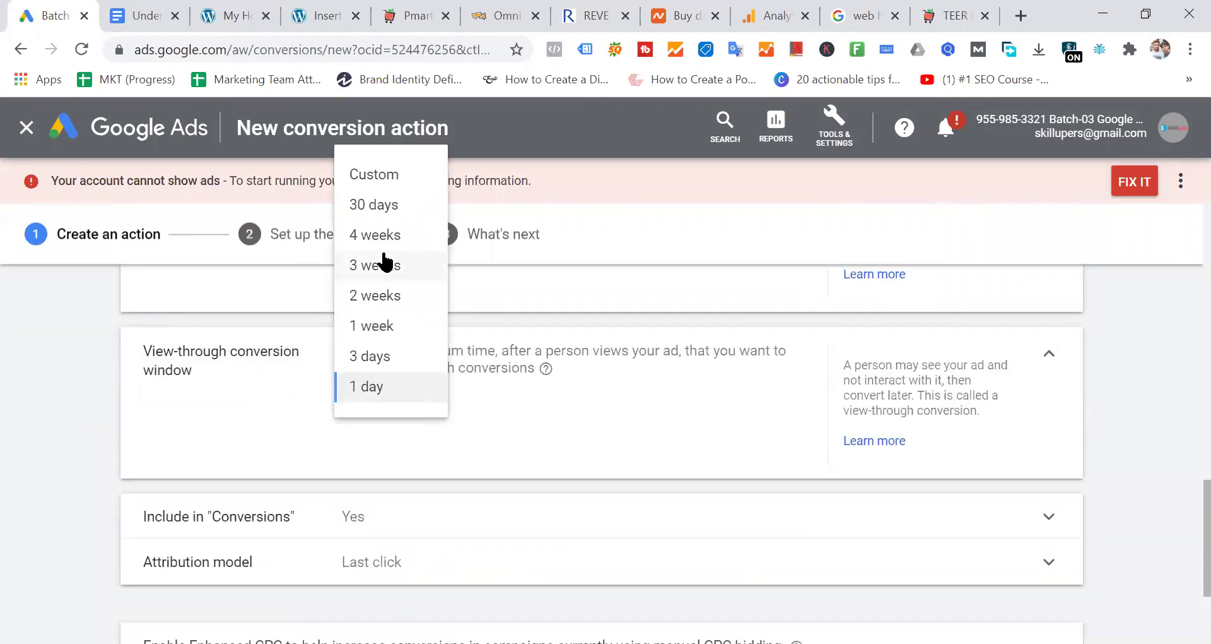
left_click(394, 206)
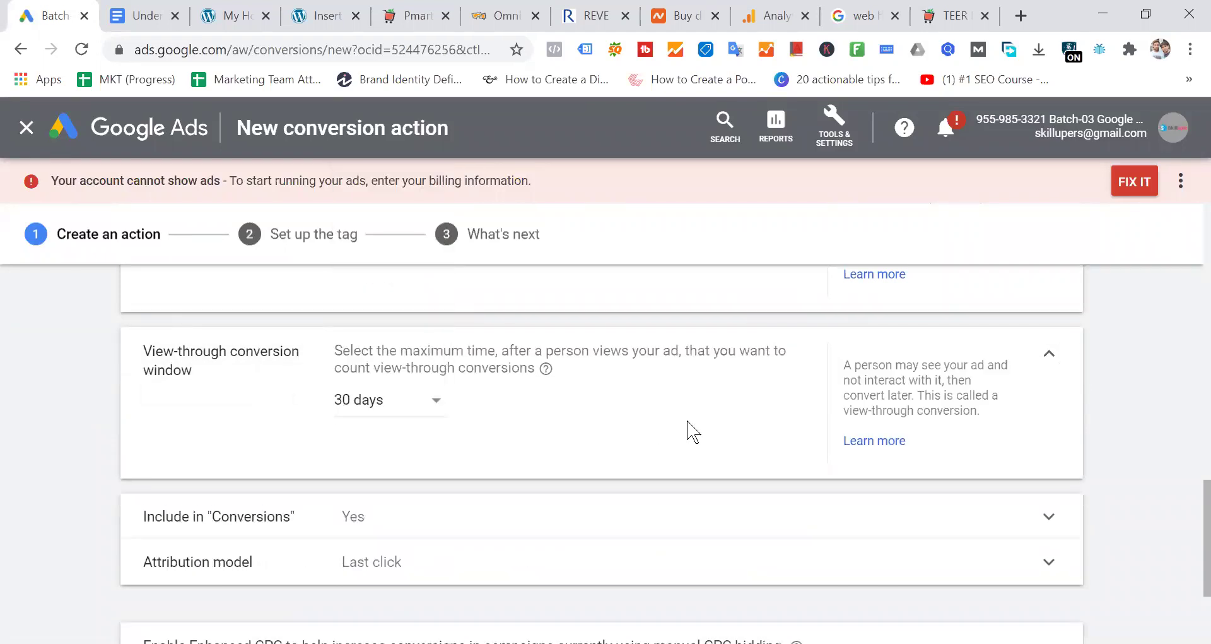
Step: Revisit the web hosting search results, replace them with a blank browser tab, and go back to the Google Ads conversion form
left_click(860, 14)
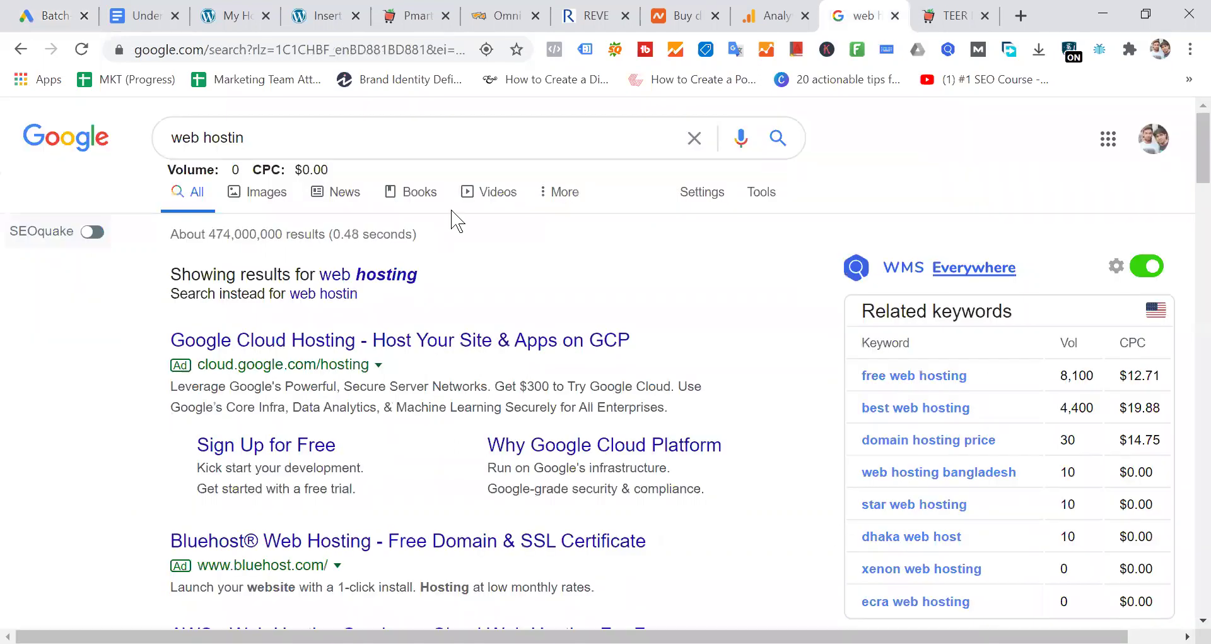
left_click_drag(319, 135, 13, 149)
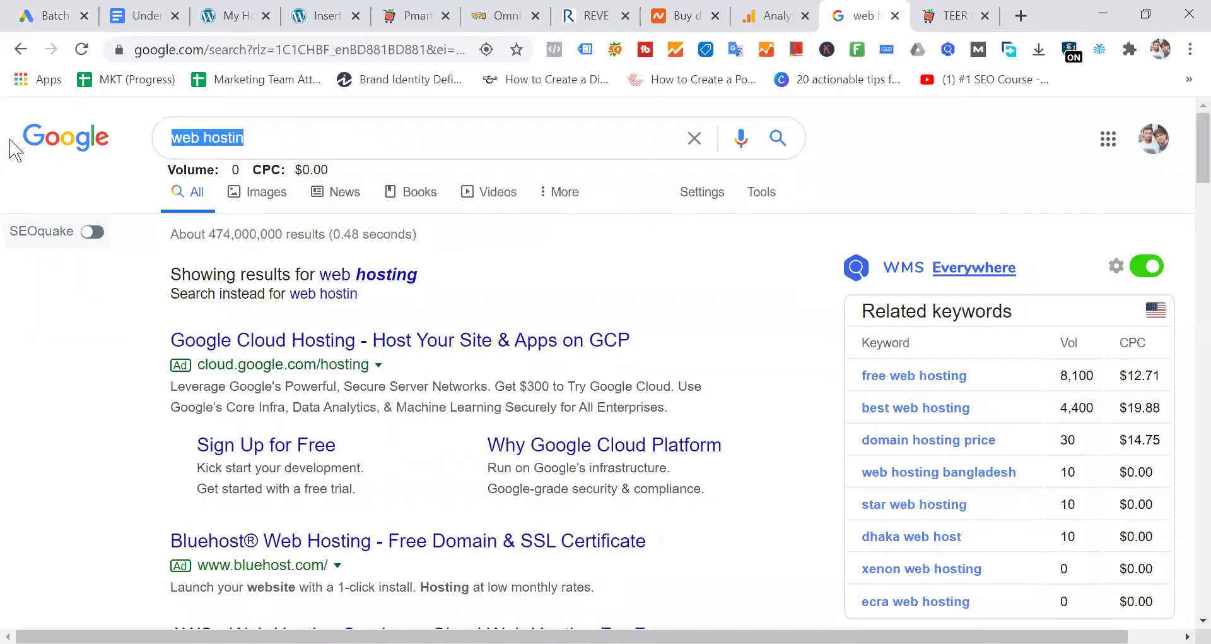
left_click(27, 391)
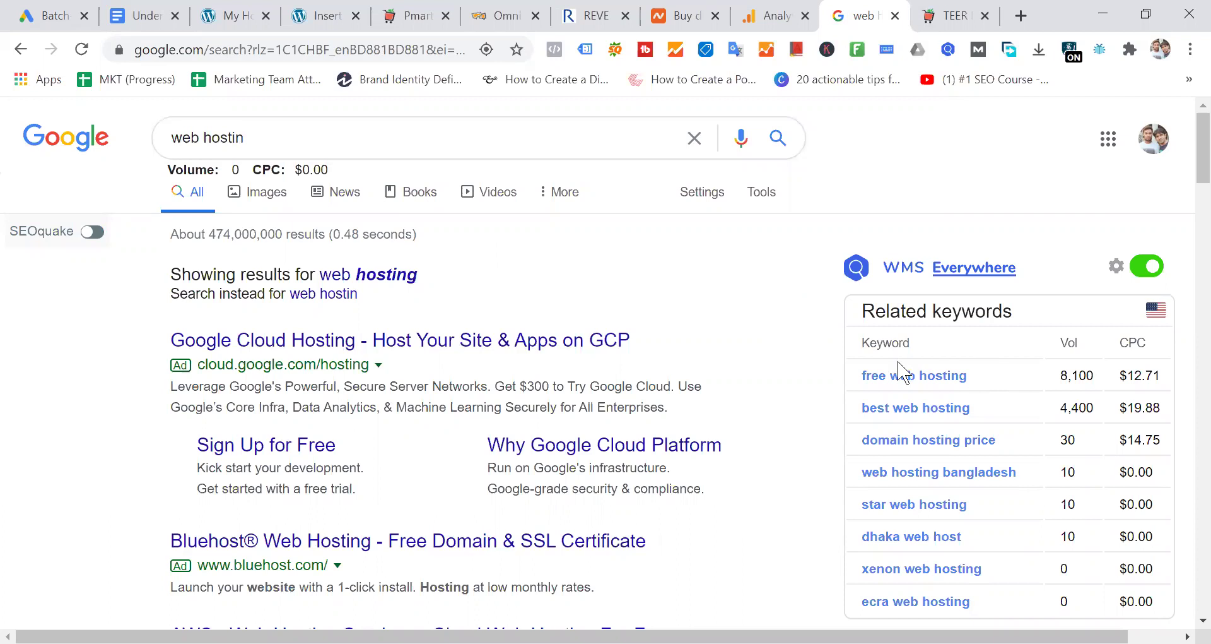
left_click(895, 16)
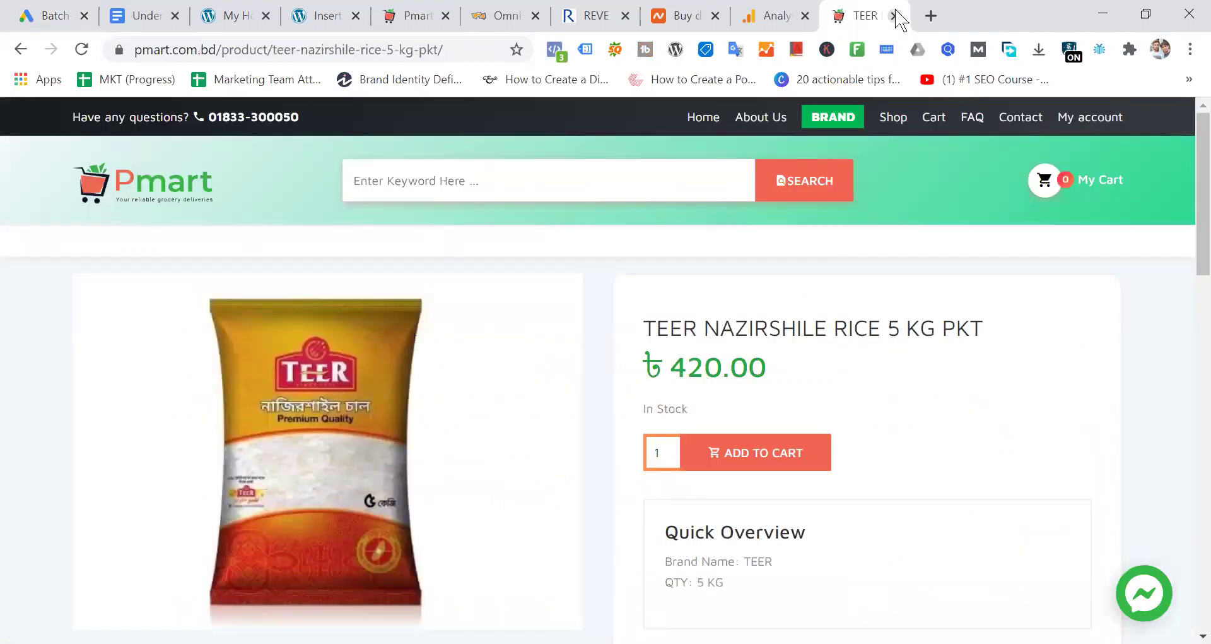
left_click(932, 17)
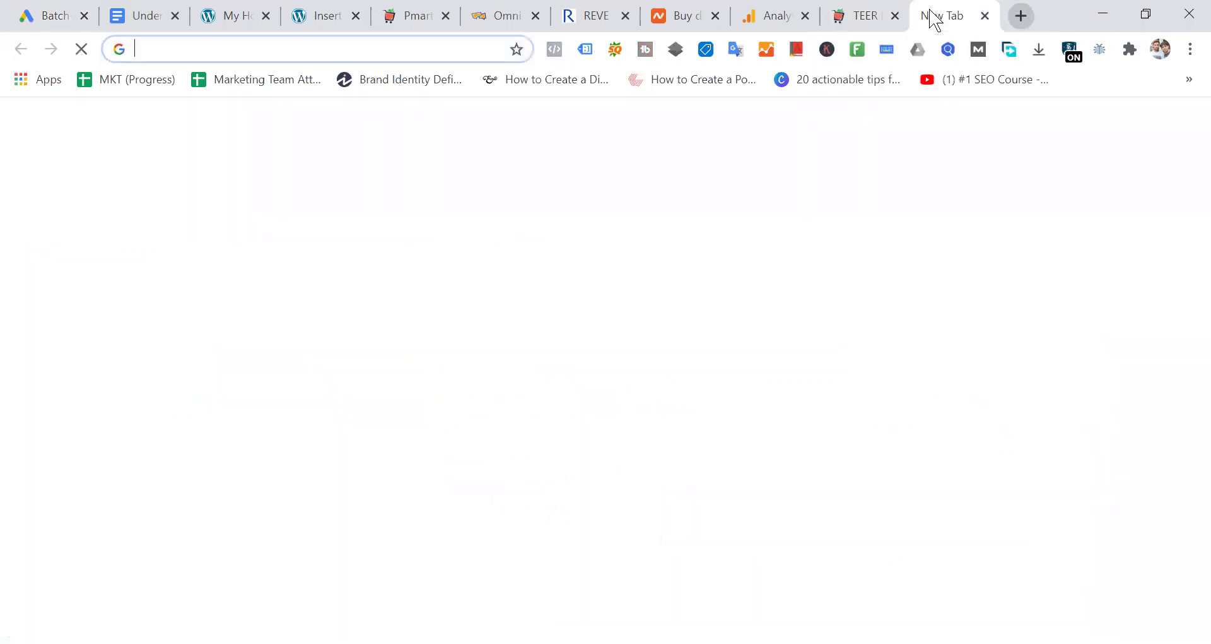
left_click(30, 16)
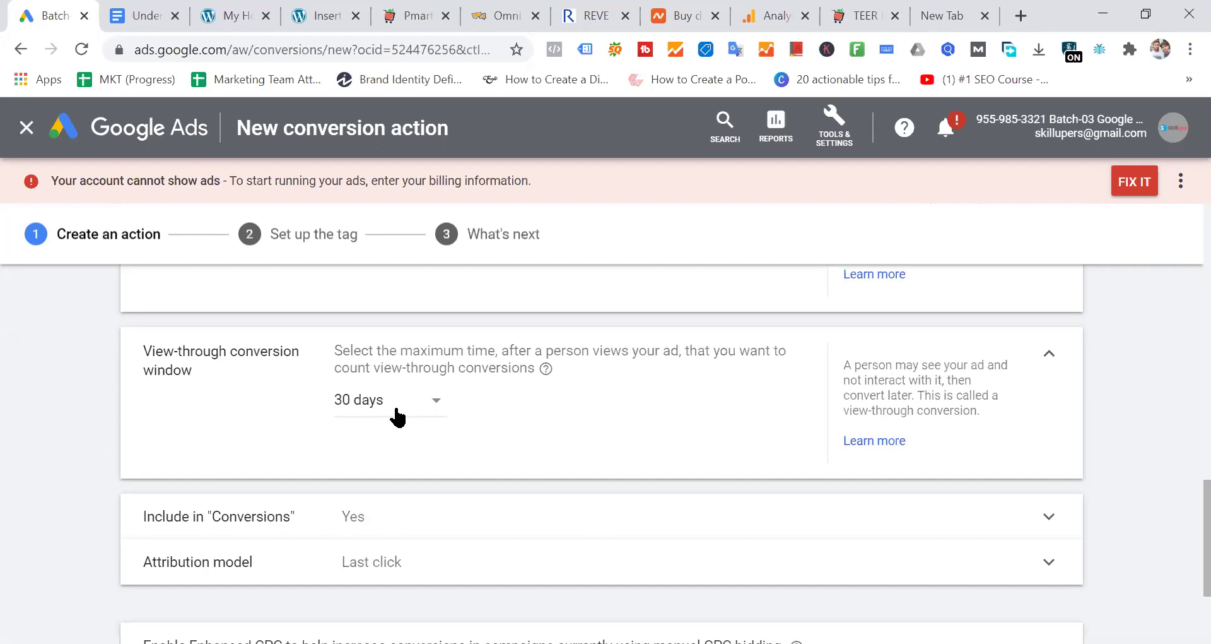
Step: Review the new conversion action's settings, from category, name and value down to the conversion windows and attribution model
scroll(397, 416, "up", 10)
scroll(598, 436, "down", 12)
scroll(685, 413, "up", 4)
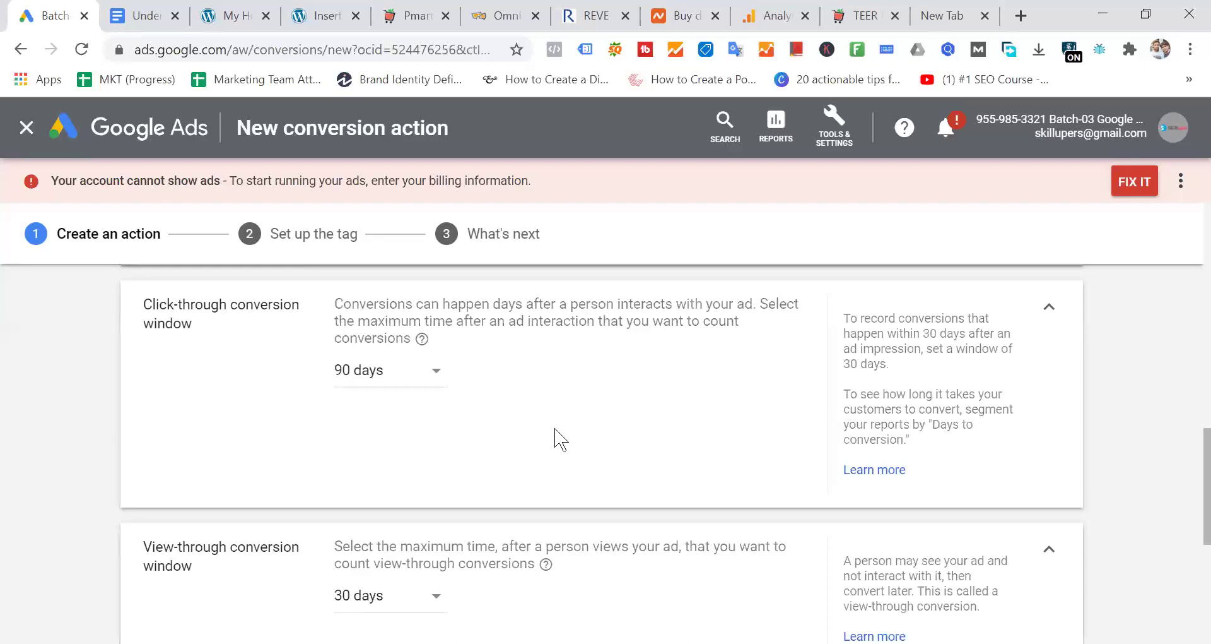
scroll(560, 439, "up", 10)
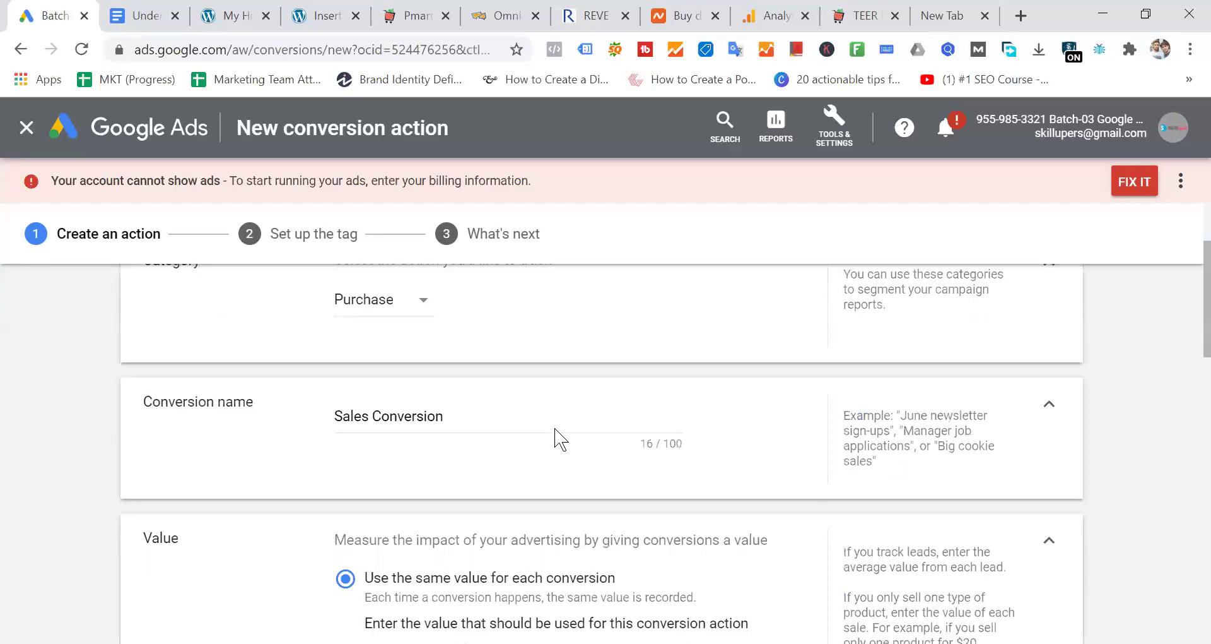
scroll(555, 436, "down", 15)
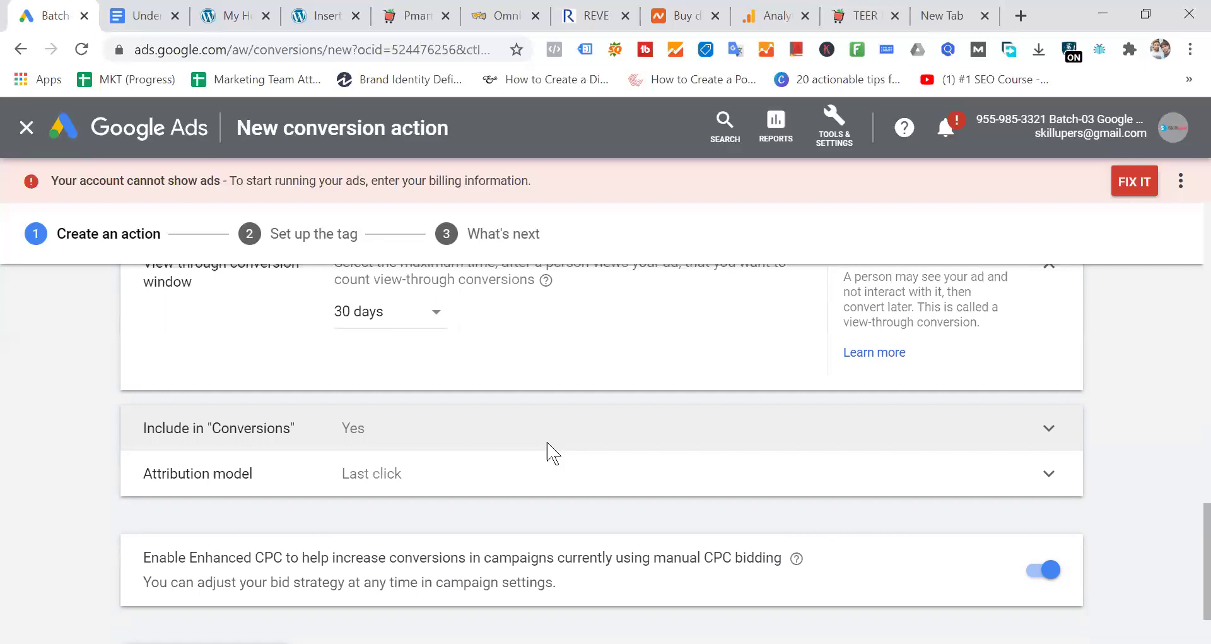
scroll(550, 452, "up", 2)
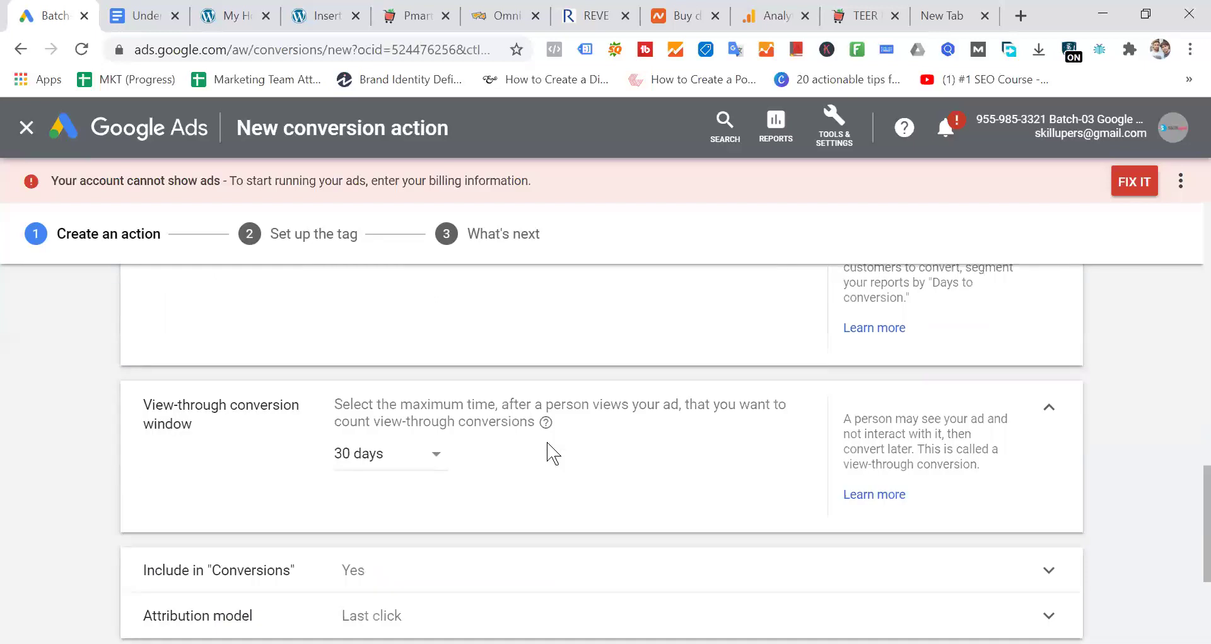
scroll(550, 452, "up", 2)
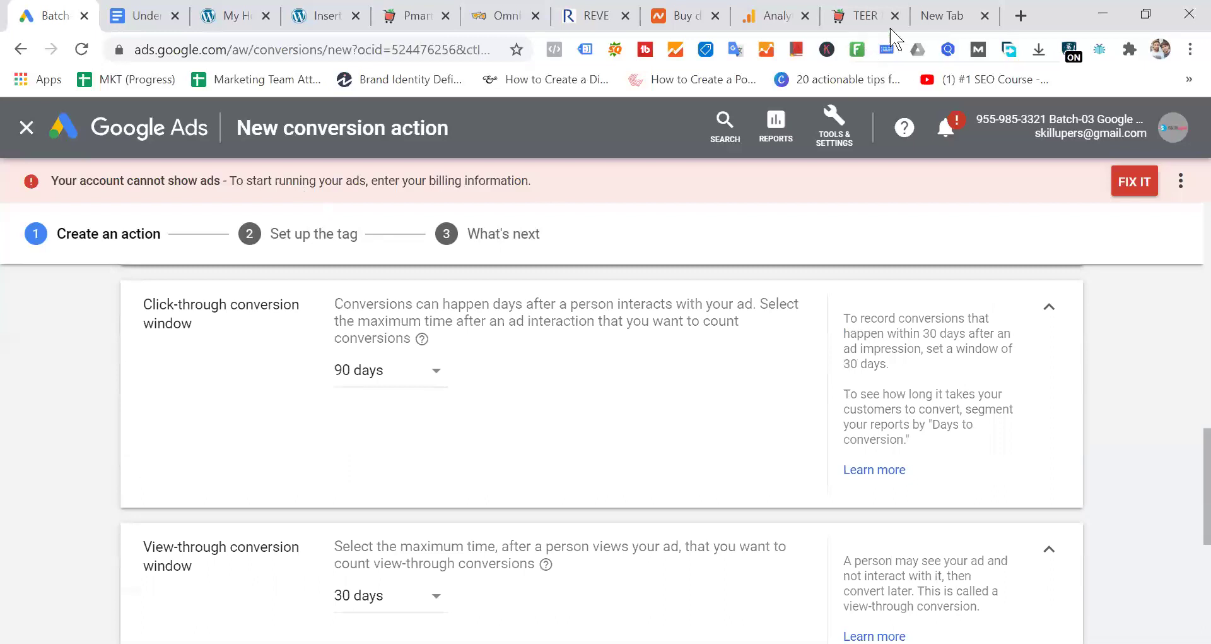
Step: Compare the Pmart rice product page with the conversion windows in Google Ads, and bring up the blank browser tab
left_click(937, 15)
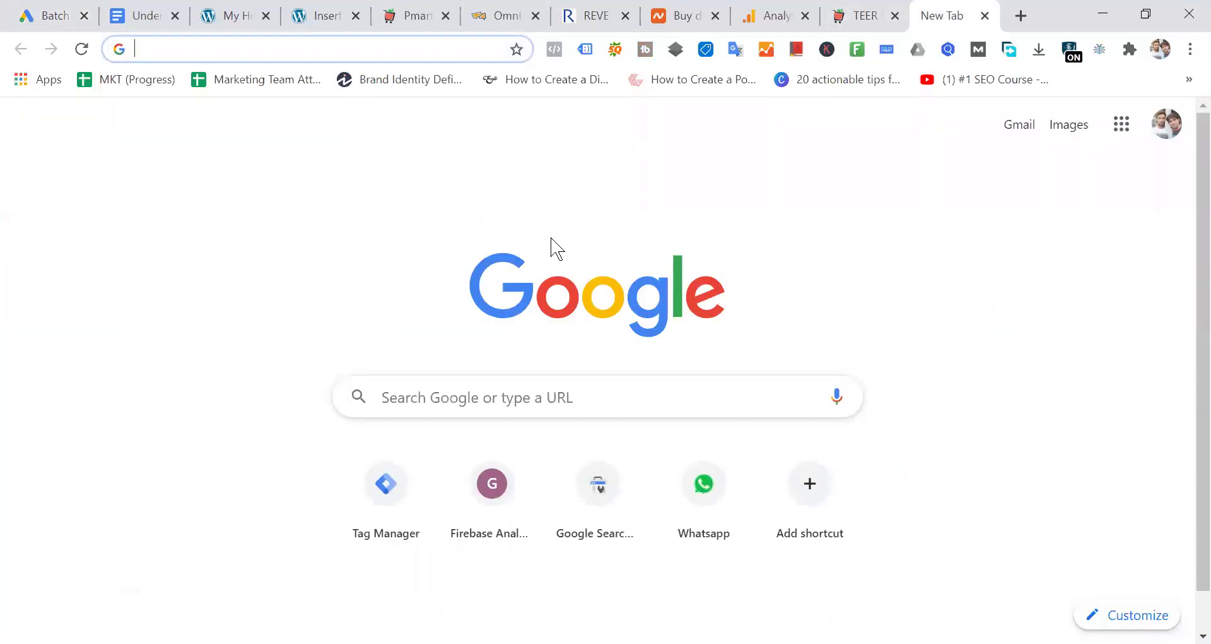
left_click(871, 17)
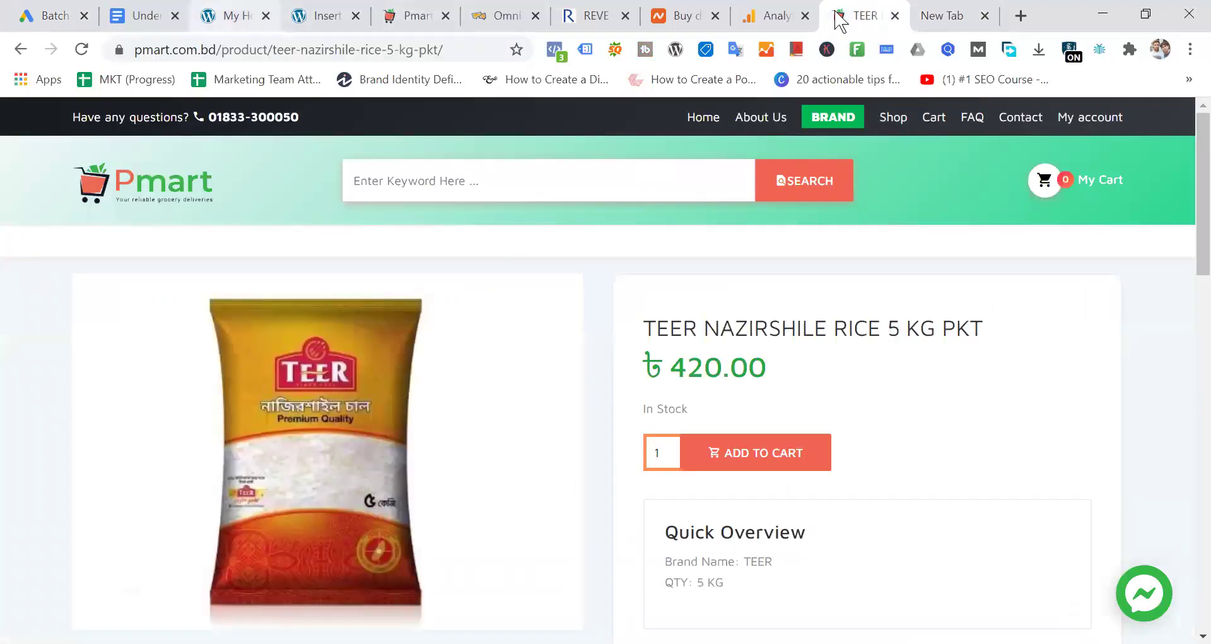
left_click(60, 17)
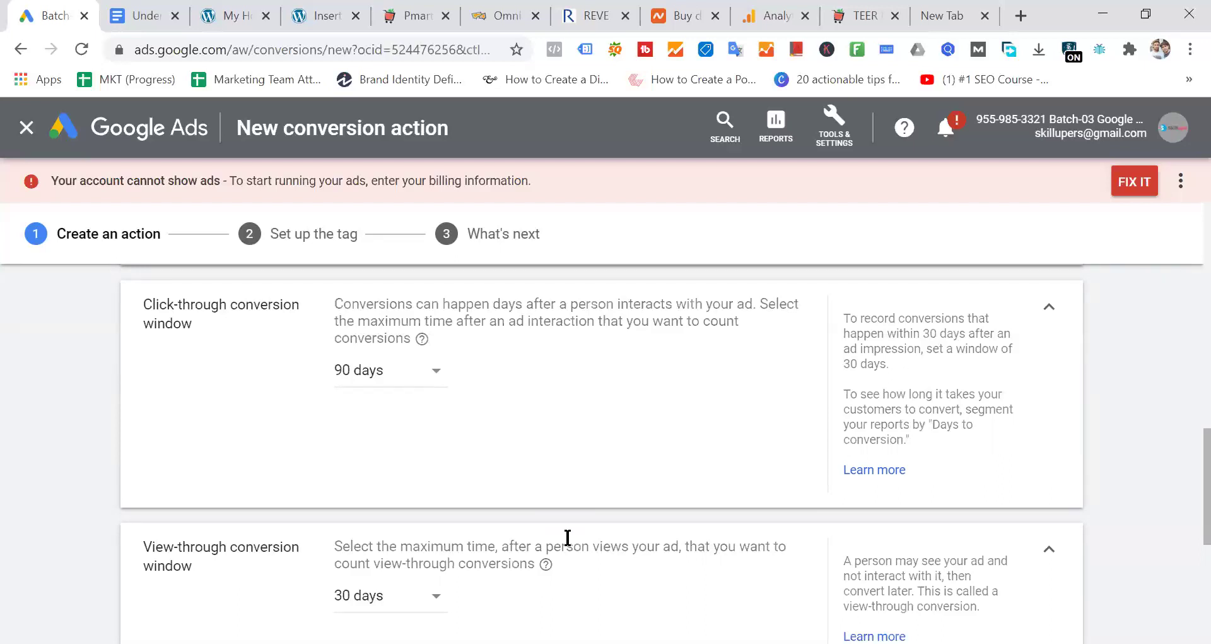
left_click(943, 16)
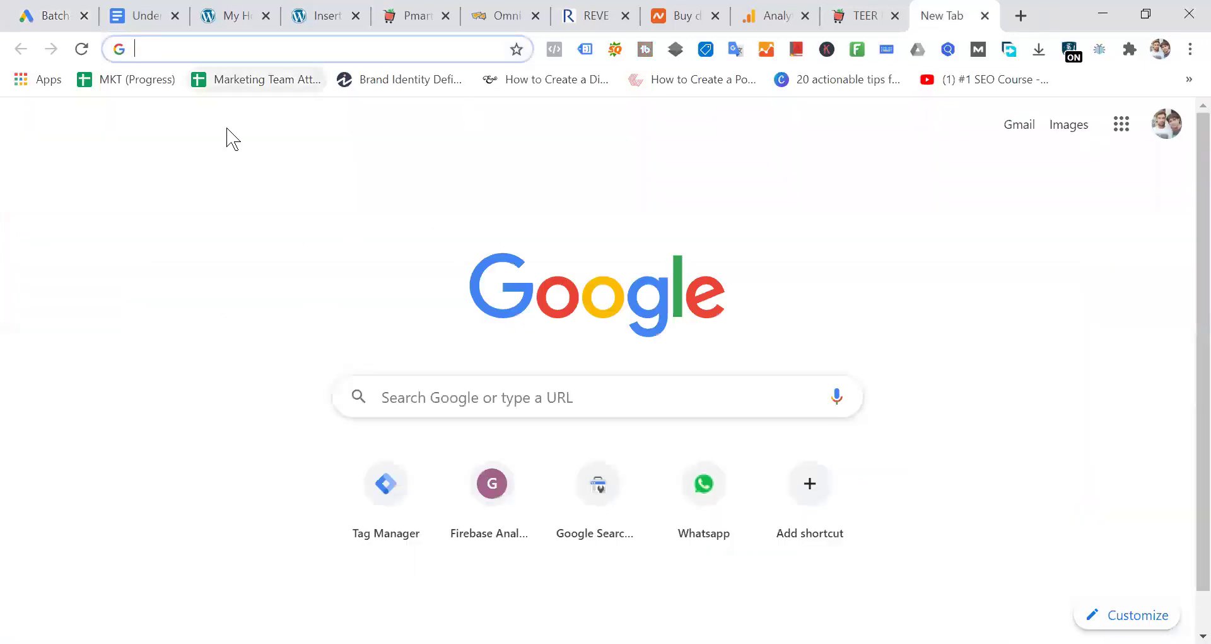
Step: Search Google for "web hostin", and return to the click-through and view-through conversion windows in Google Ads
type("web hostin")
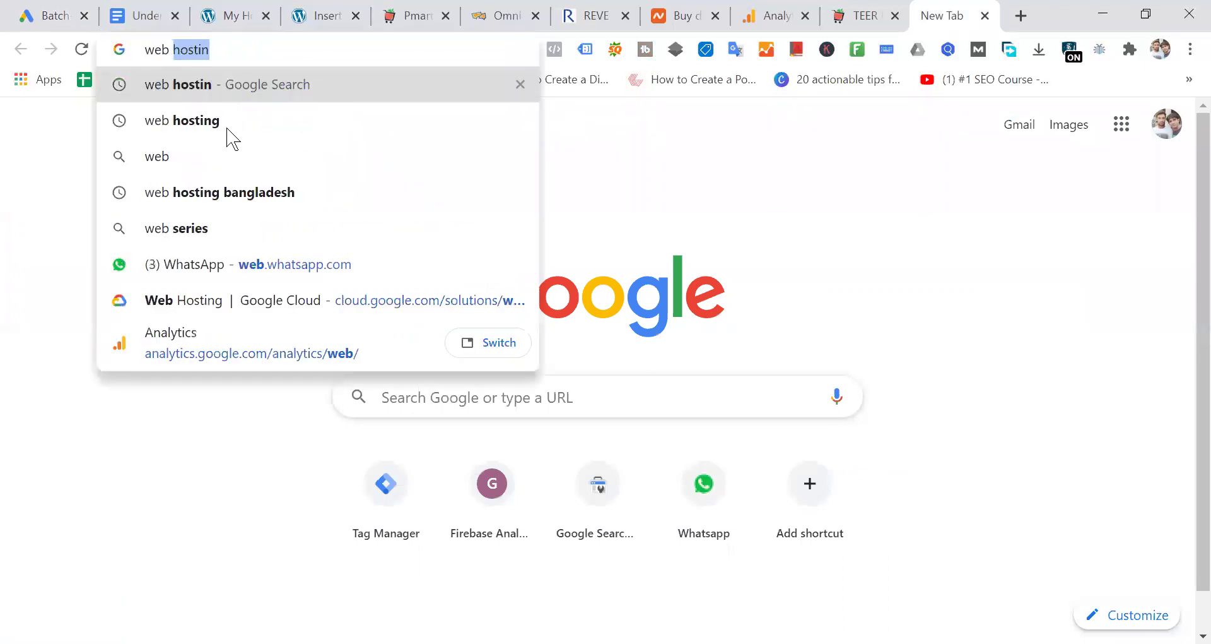
key("Return")
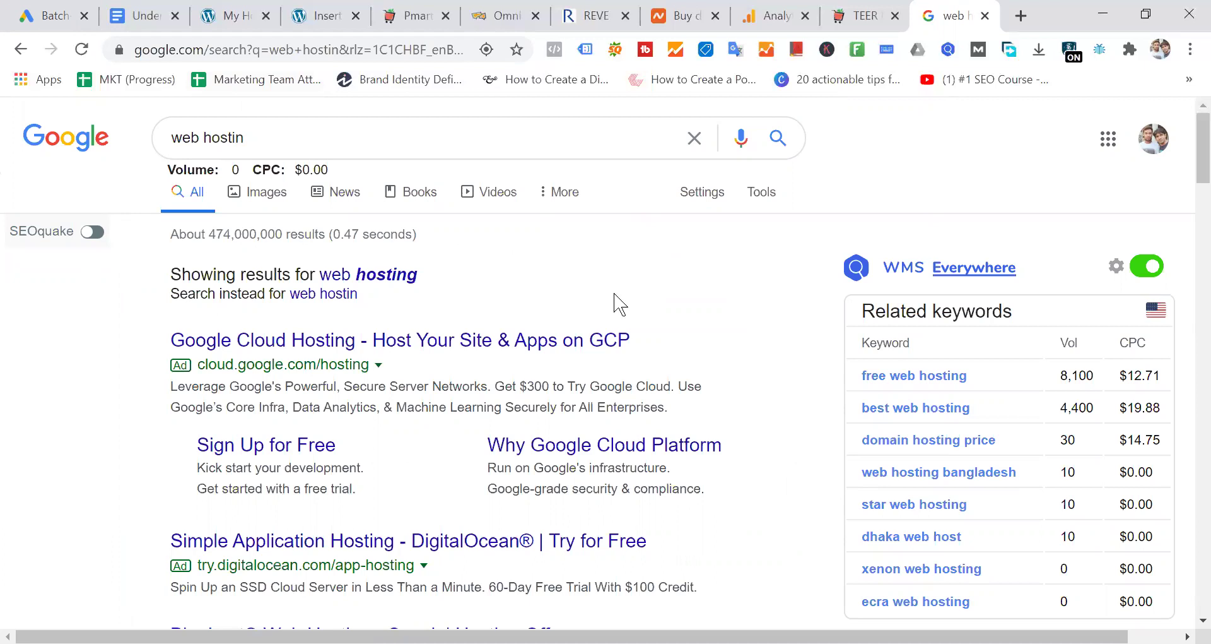
left_click(56, 18)
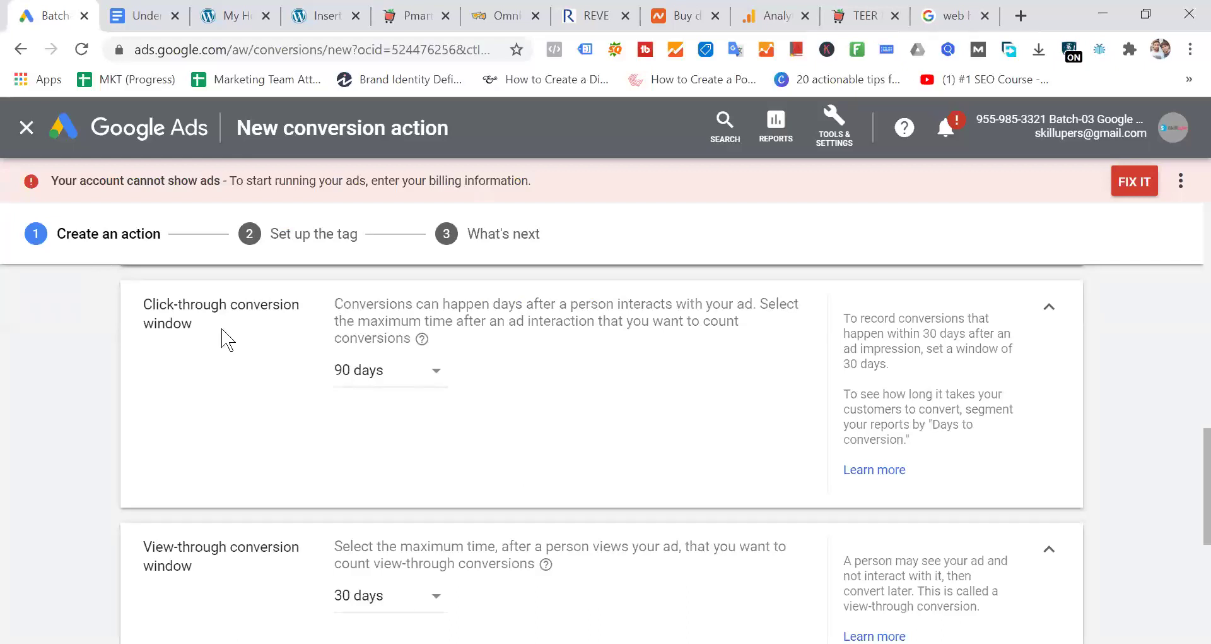
Step: Switch to the Pmart product page and add one TEER Nazirshile Rice 5 kg packet to the cart
left_click(867, 16)
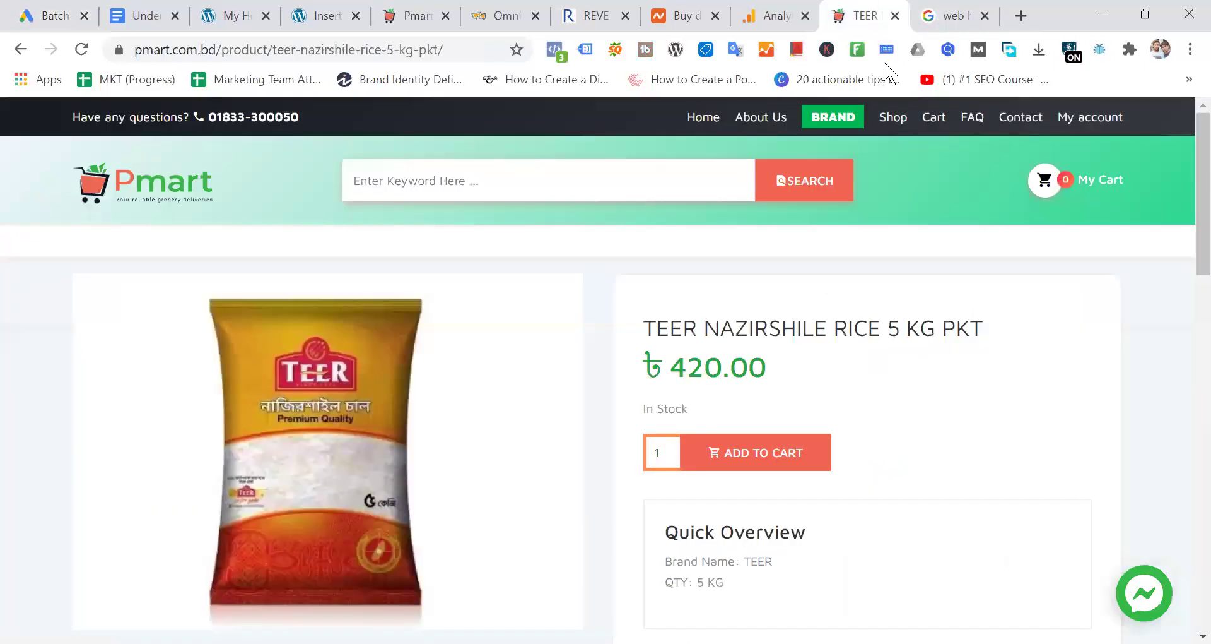
left_click(788, 454)
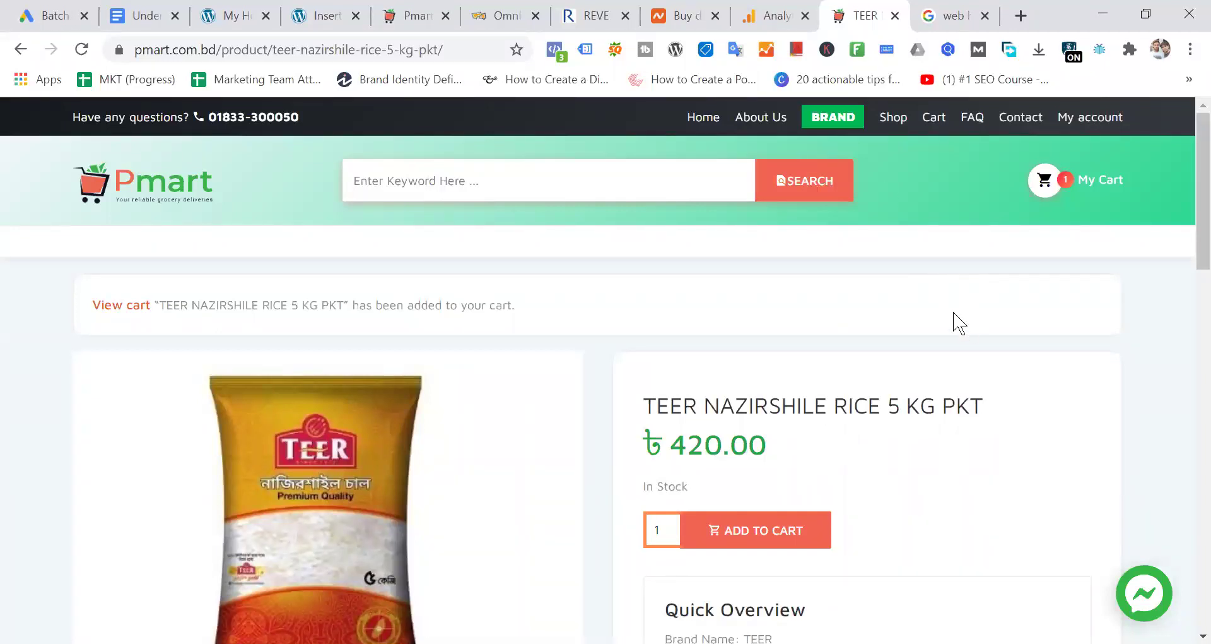
left_click(504, 182)
type("dsjkfhsdkfhsdjkfh")
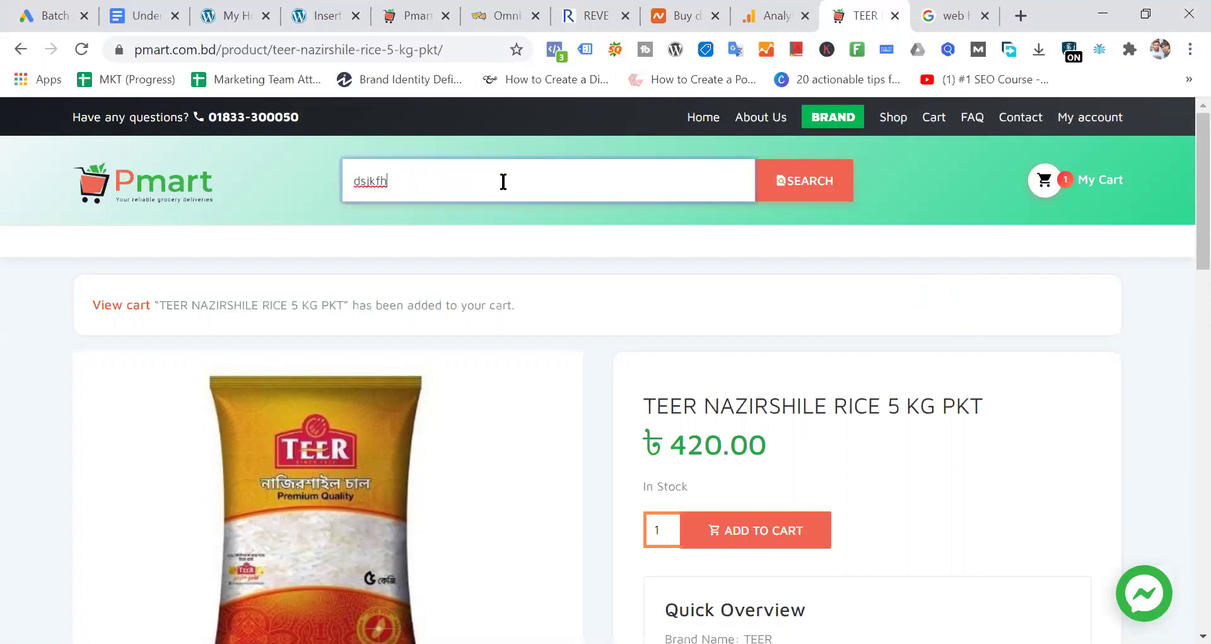
key("BackSpace")
key("BackSpace")
key("BackSpace")
key("BackSpace")
key("BackSpace")
key("BackSpace")
key("BackSpace")
key("BackSpace")
key("BackSpace")
key("BackSpace")
key("BackSpace")
key("BackSpace")
key("BackSpace")
key("BackSpace")
key("BackSpace")
key("BackSpace")
key("BackSpace")
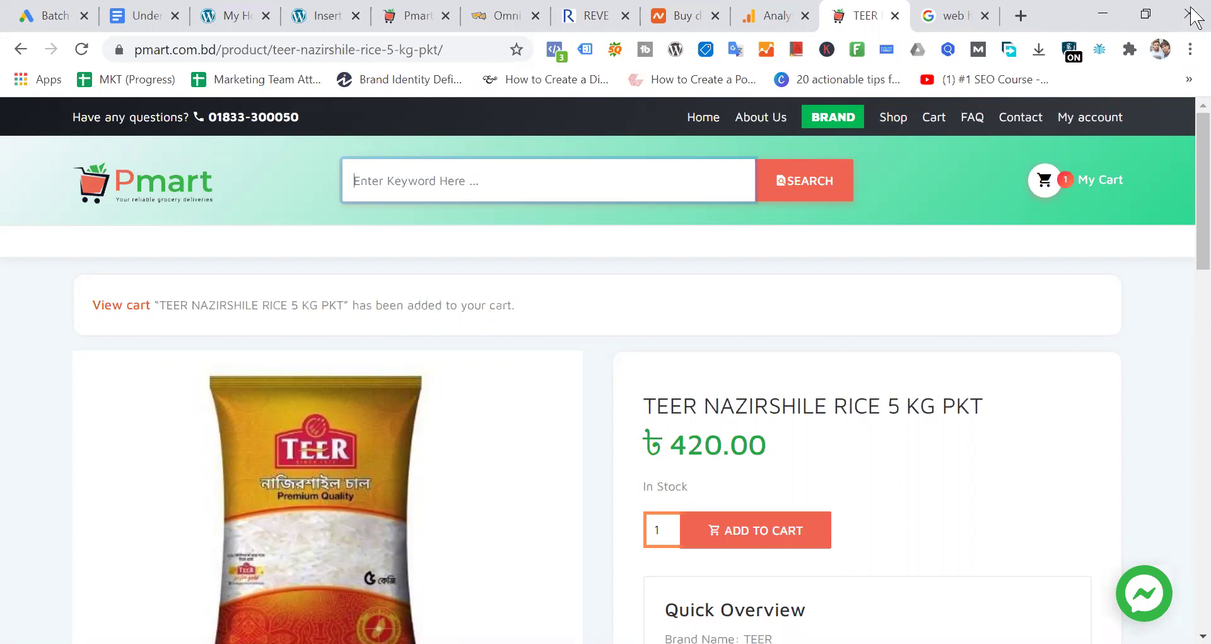
Step: Return to Google Ads and look over the remaining settings at the end of the conversion form
left_click(52, 16)
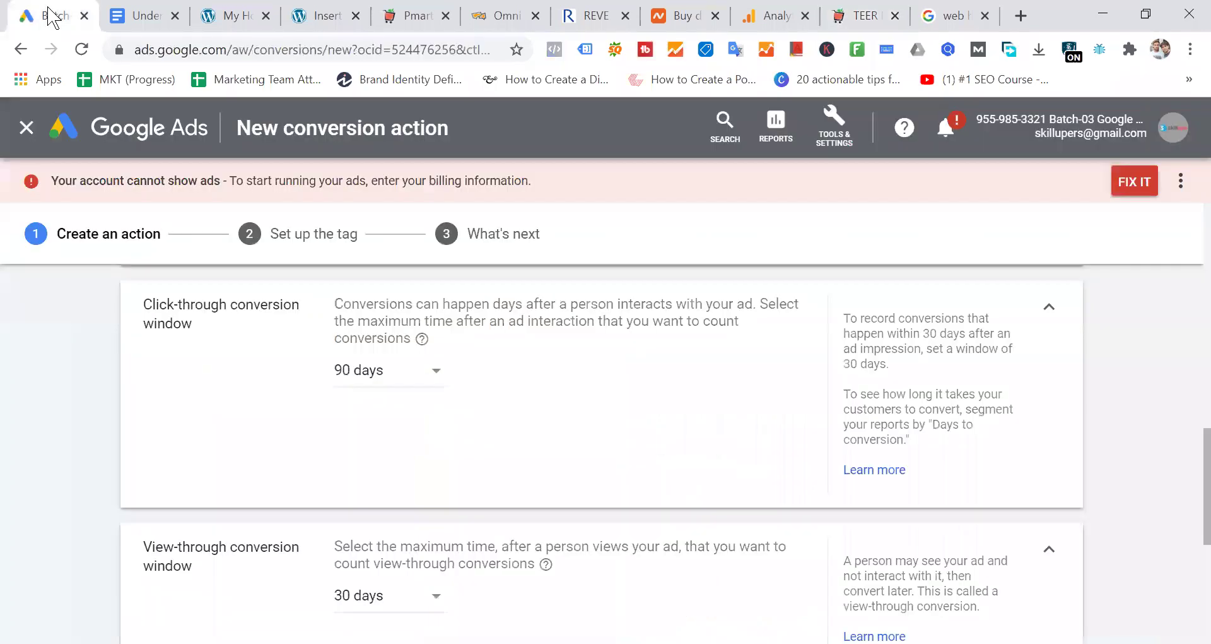
scroll(725, 311, "down", 7)
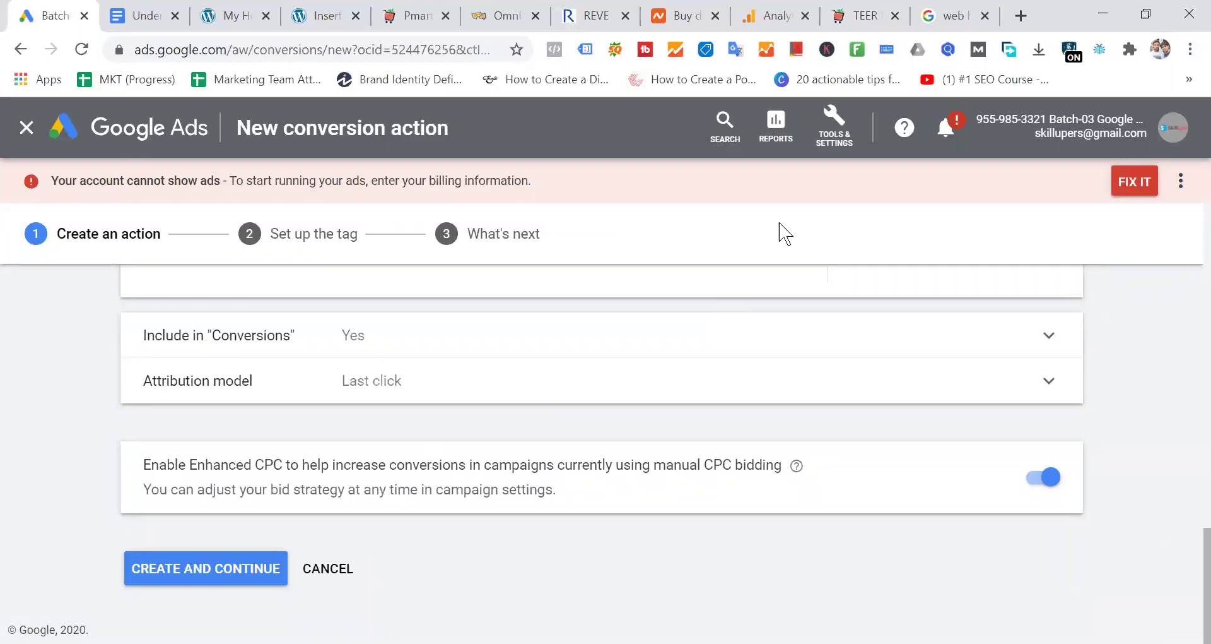
Step: Open the Google Cloud Hosting ad from the web hosting search results and examine its landing page
left_click(948, 16)
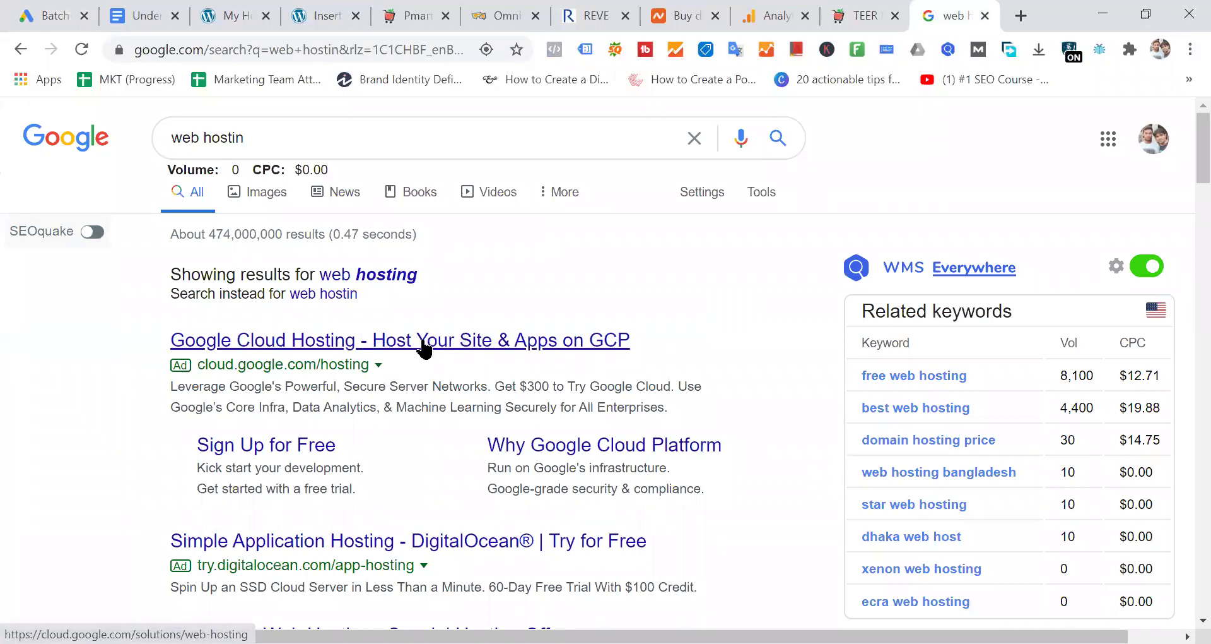
left_click(424, 344)
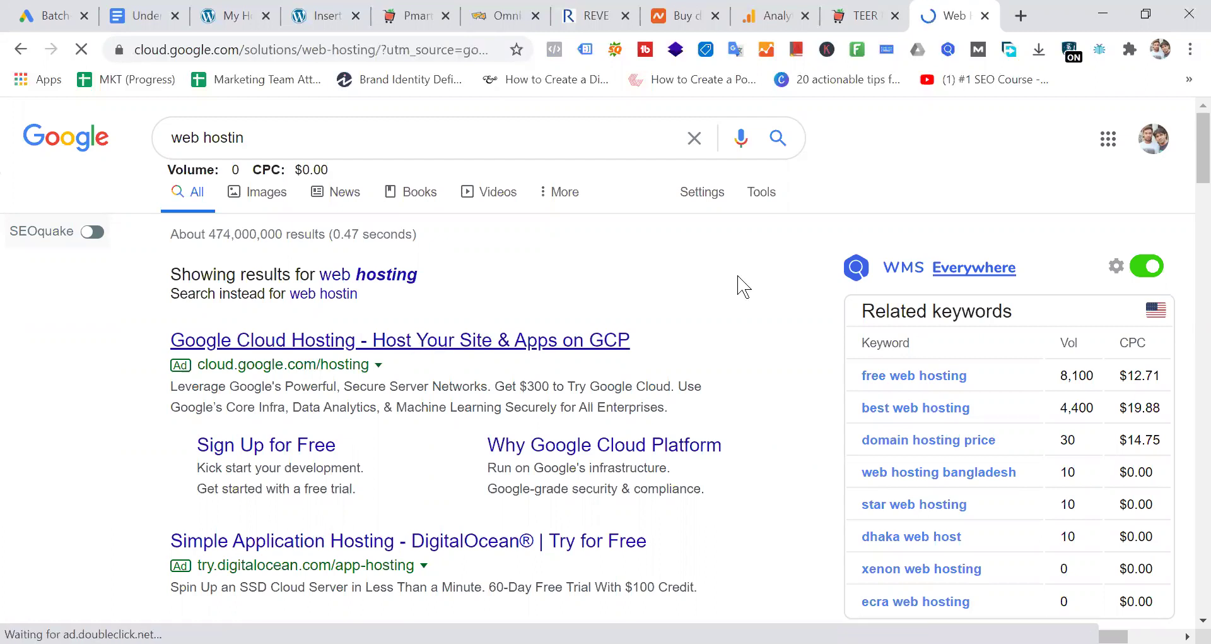
left_click(21, 49)
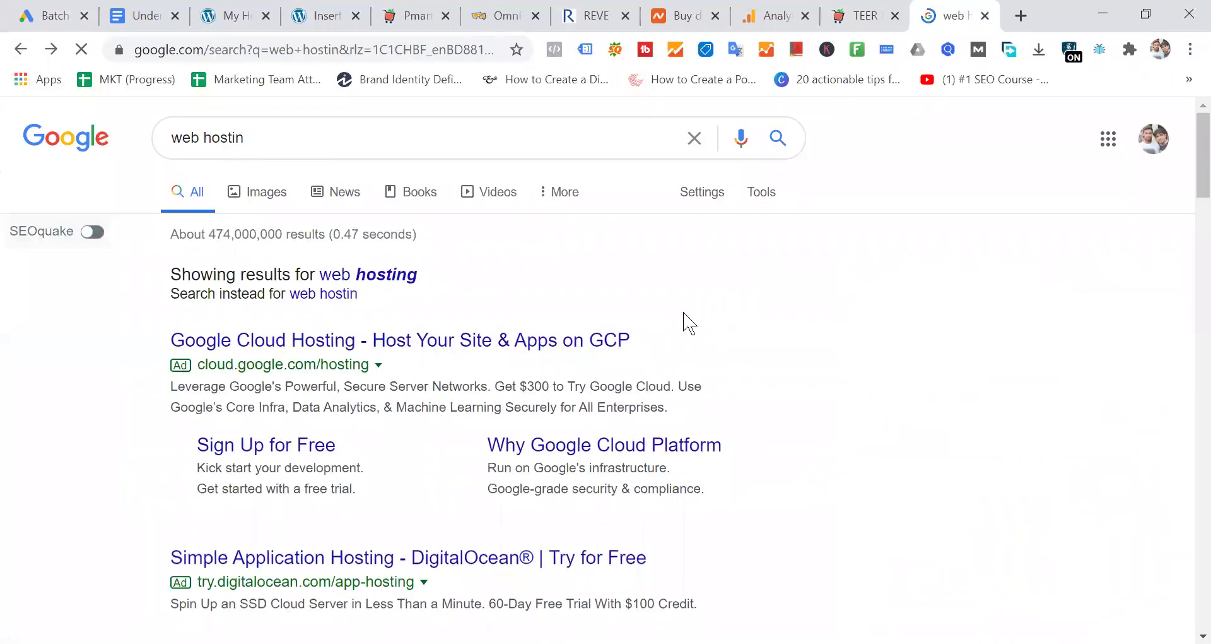
scroll(684, 313, "down", 3)
scroll(684, 313, "up", 3)
left_click(393, 354)
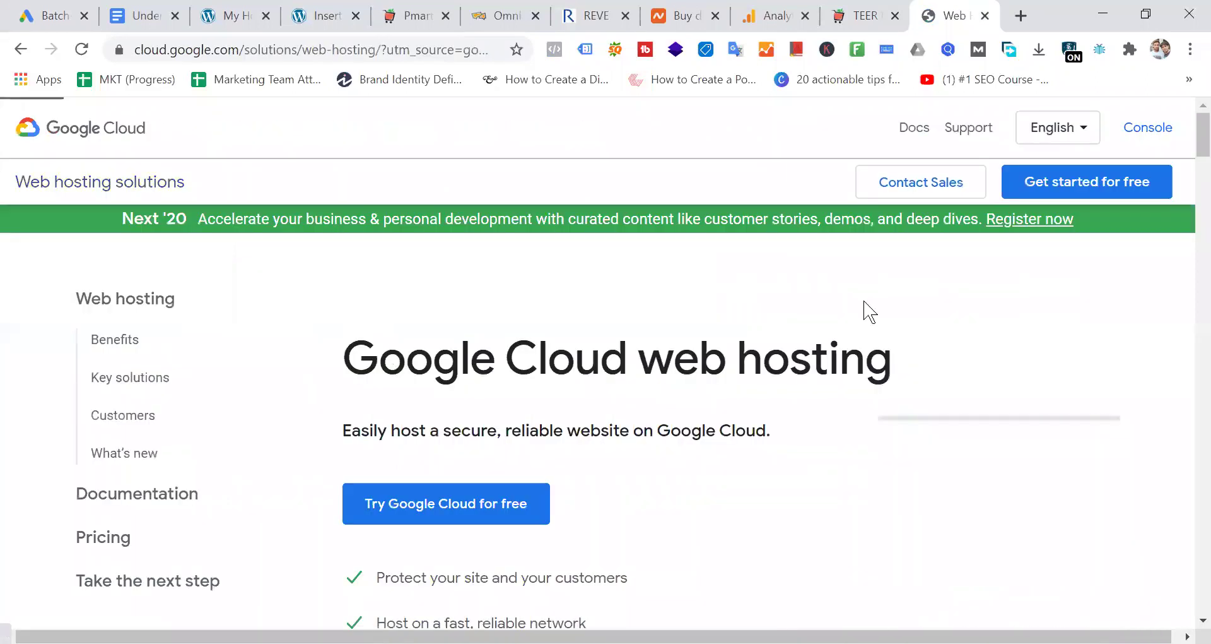
scroll(865, 312, "down", 15)
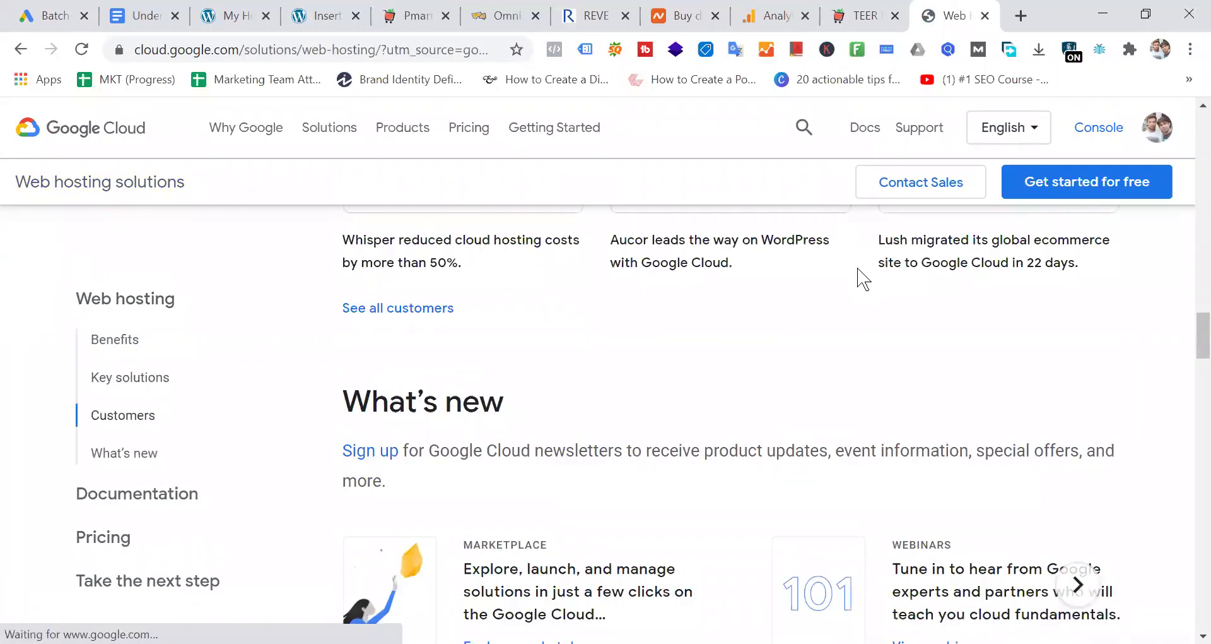
scroll(863, 278, "up", 5)
left_click(21, 49)
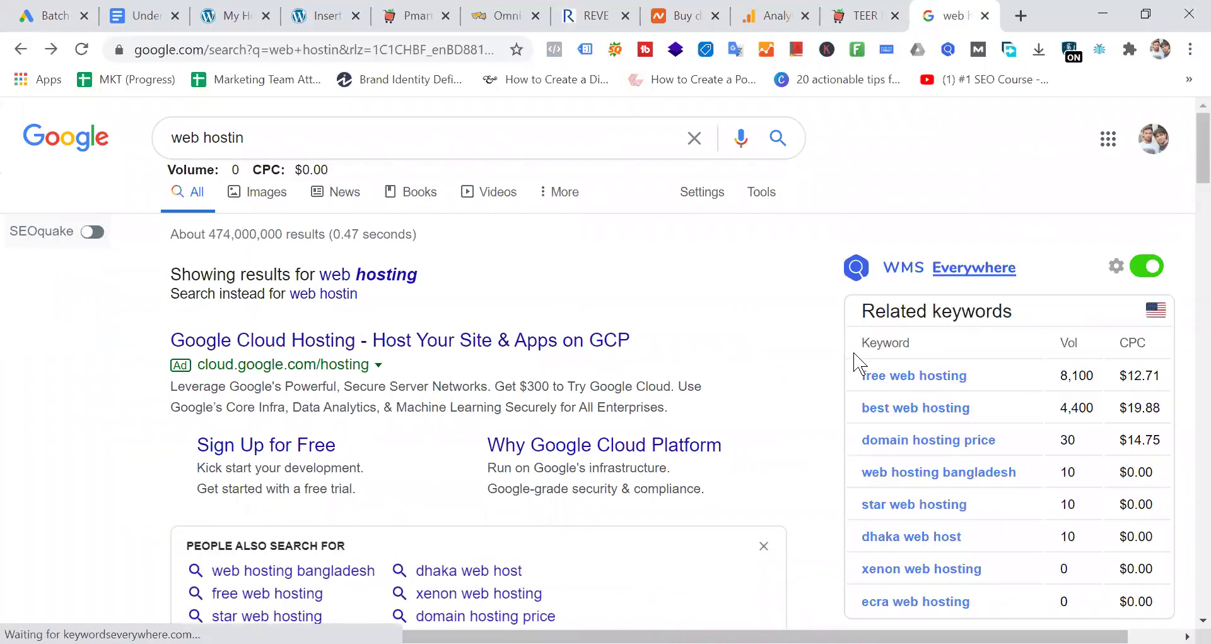
left_click(516, 343)
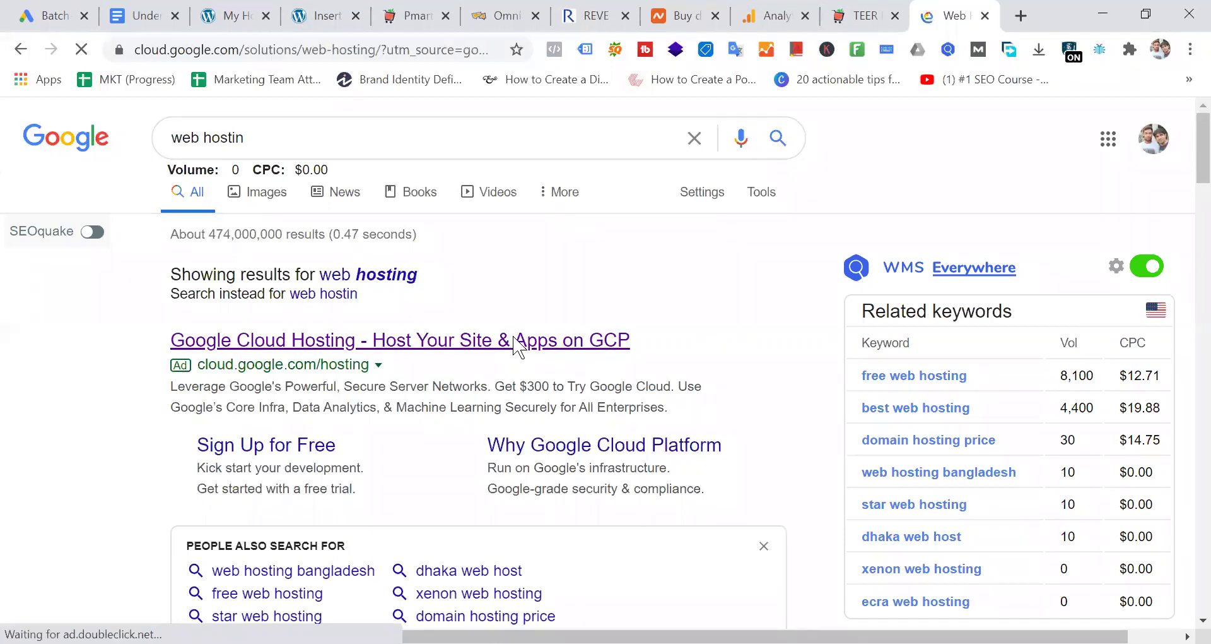
scroll(760, 417, "down", 6)
scroll(760, 416, "down", 6)
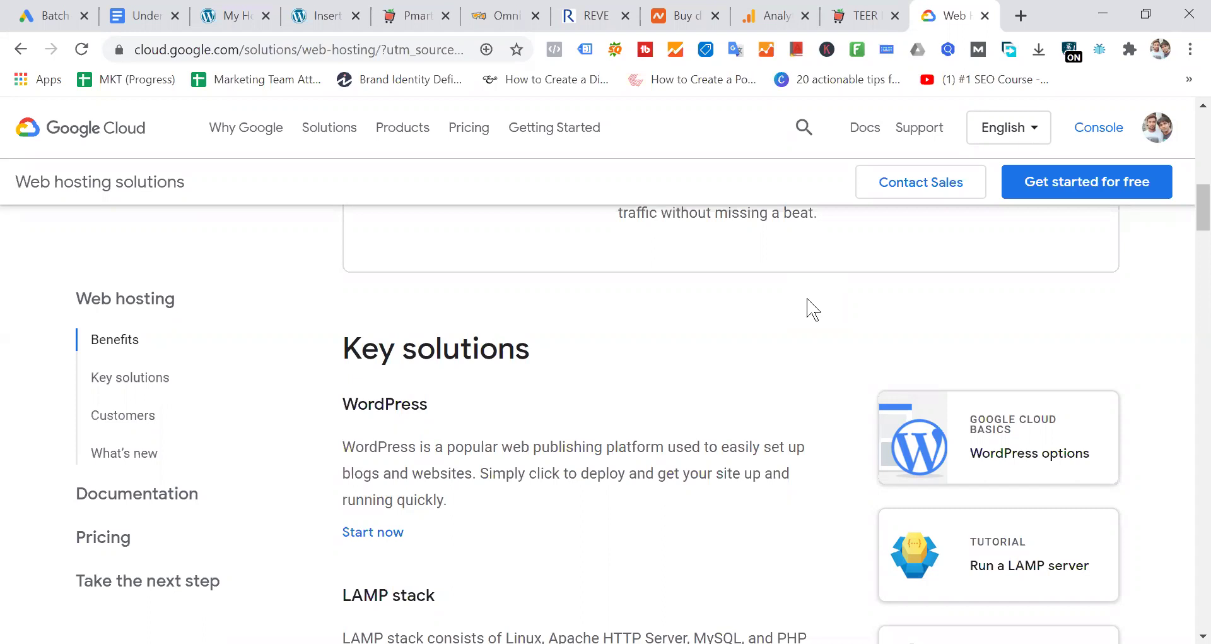
Step: Go back to the Google Ads conversion form, expand the attribution model setting and examine the available models
left_click(12, 9)
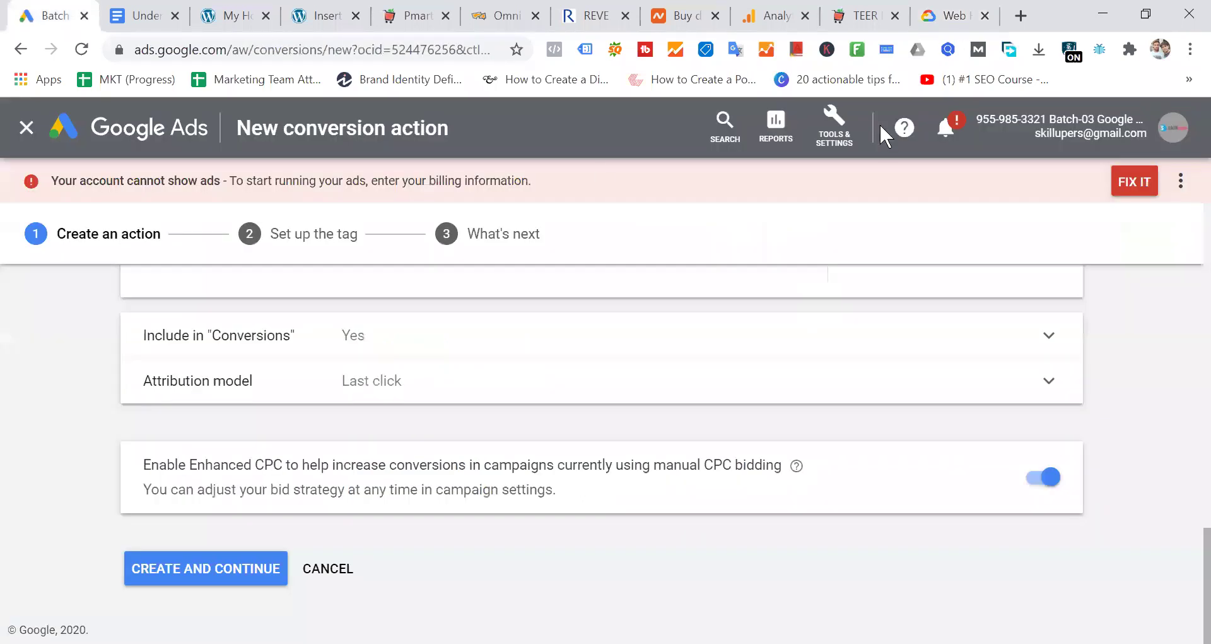
left_click(839, 141)
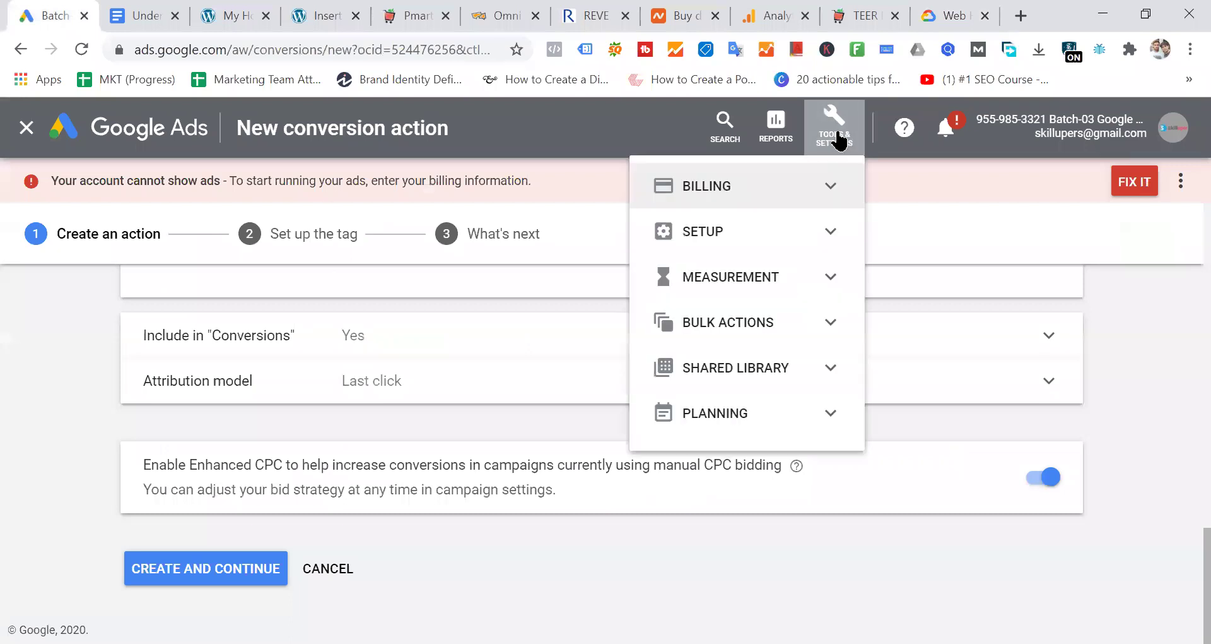
left_click(16, 343)
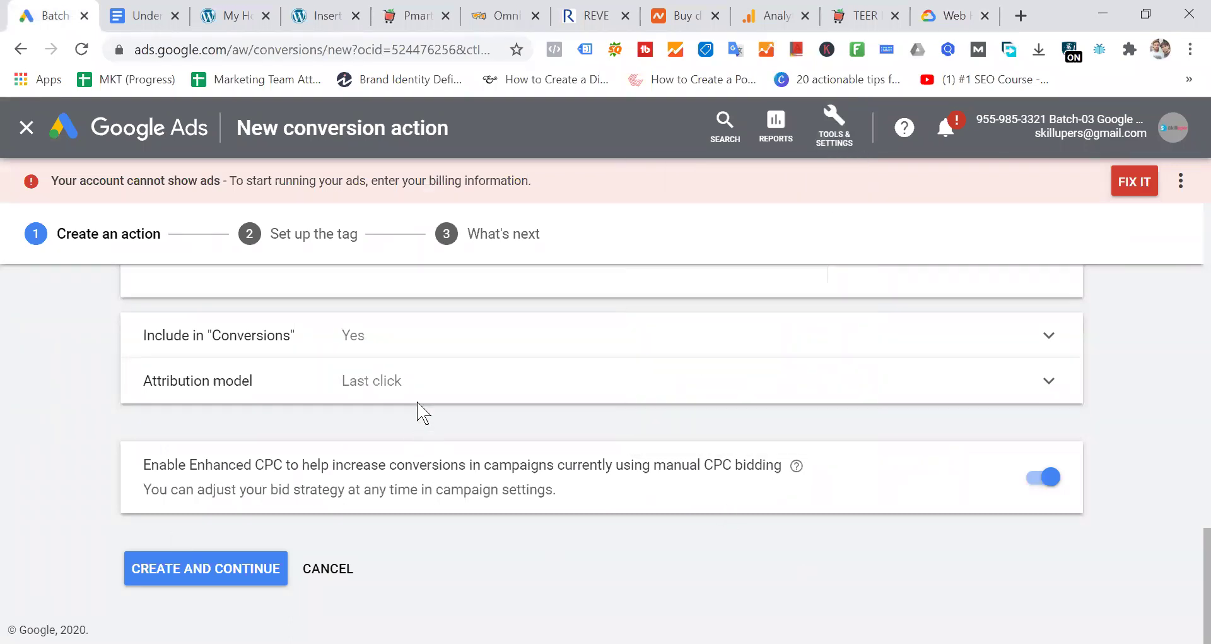
left_click(411, 383)
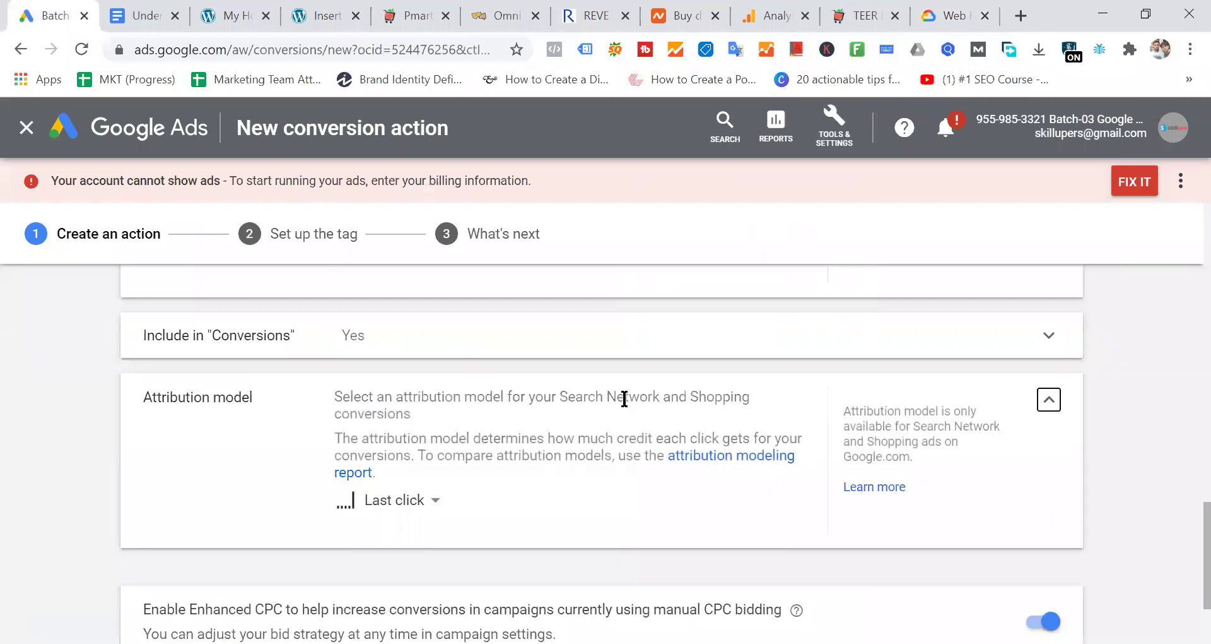
scroll(625, 398, "down", 1)
left_click(431, 357)
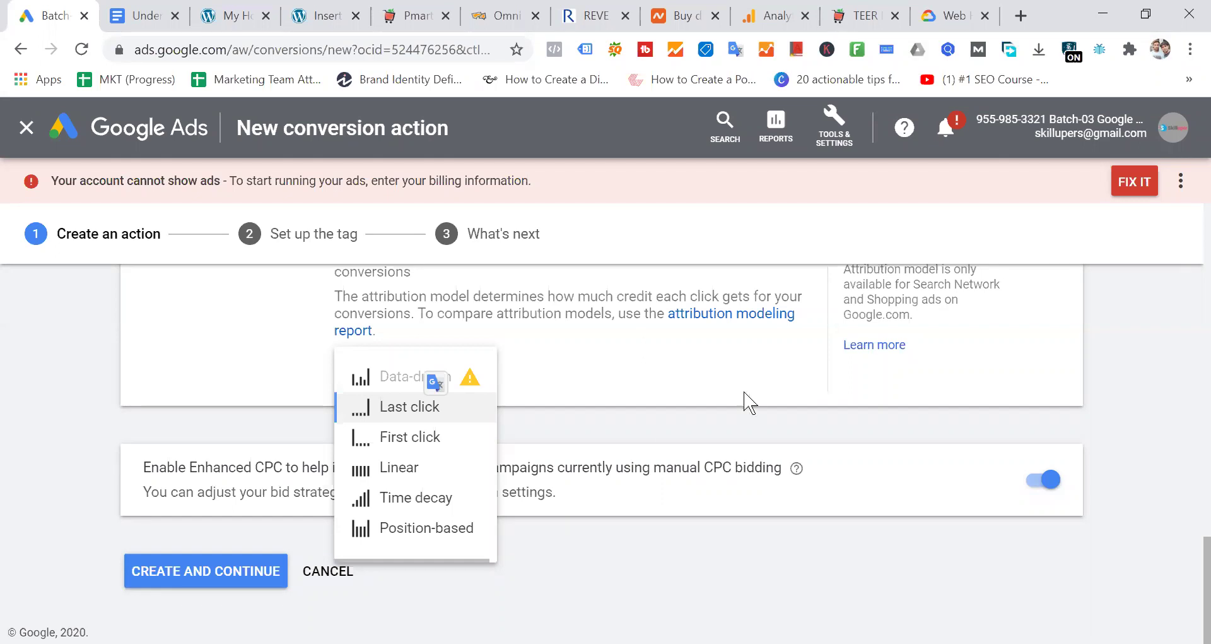
mouse_move(432, 510)
Step: Find the Attribution report among the Google Ads measurement tools and open it in a new browser tab
left_click(846, 130)
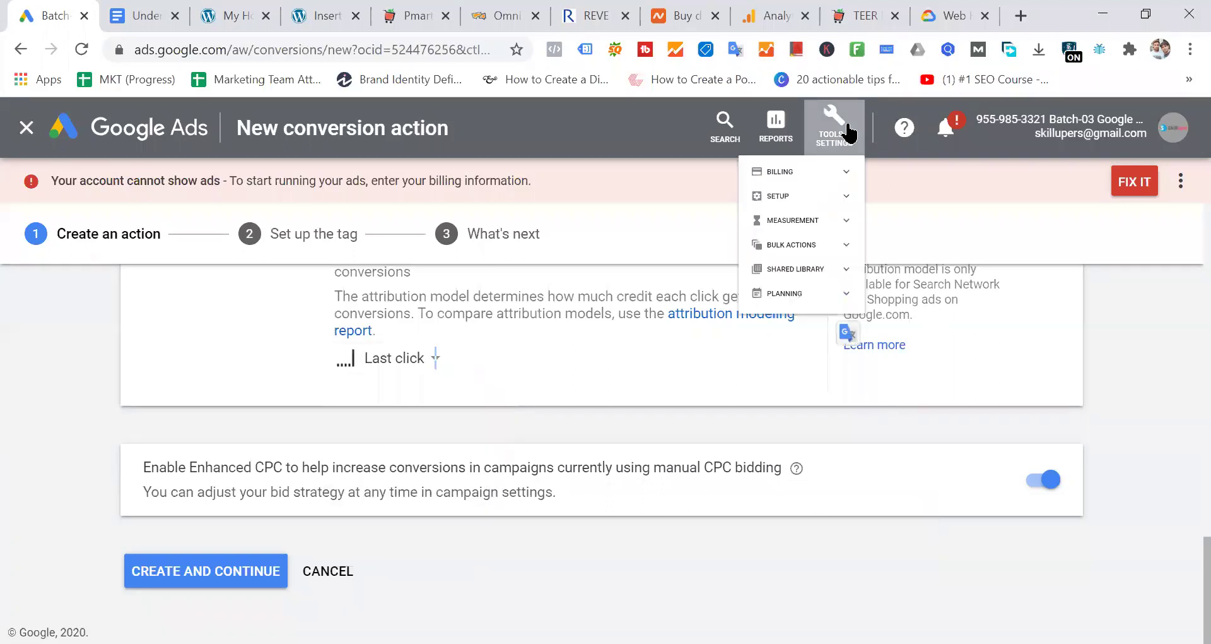
left_click(841, 278)
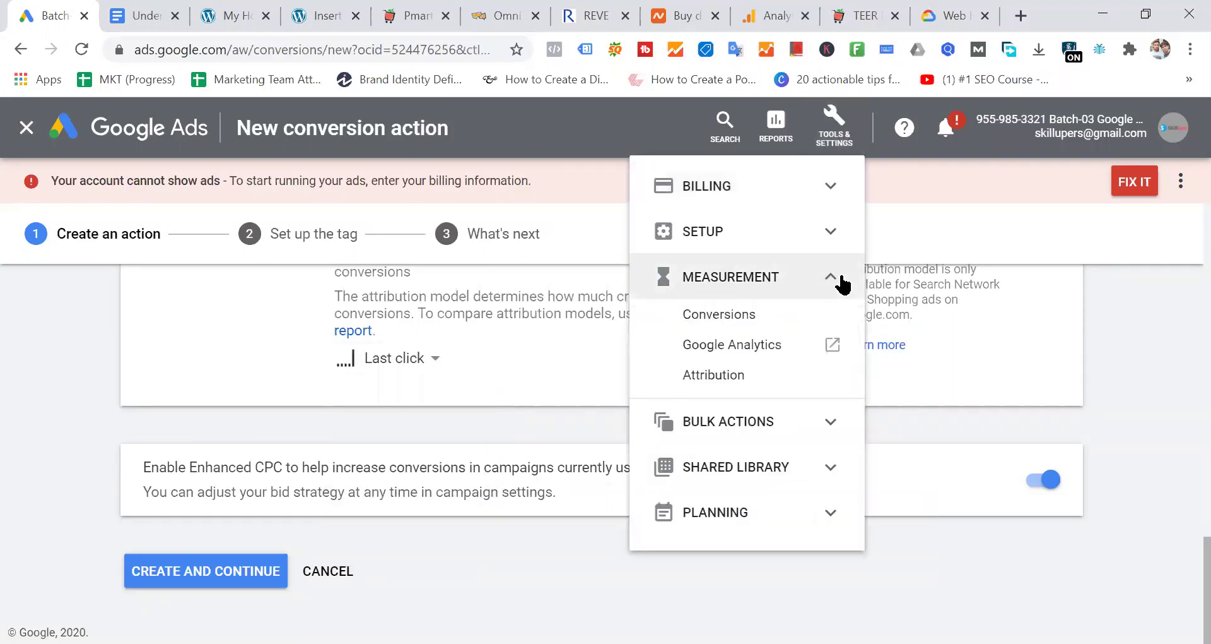
left_click(836, 474)
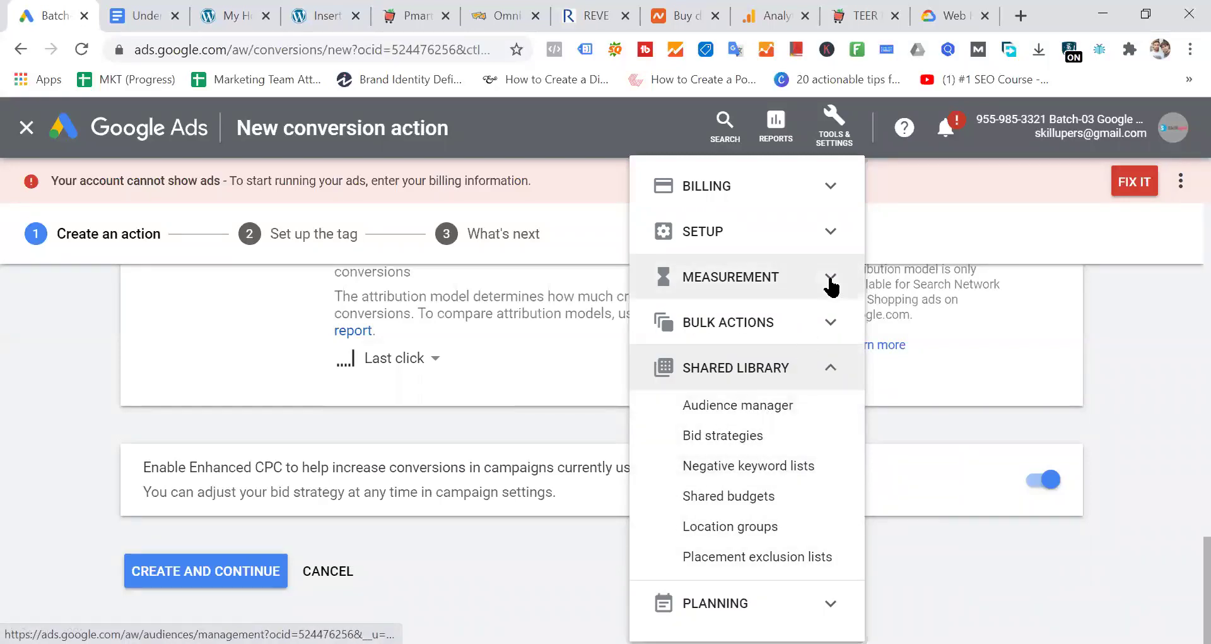
left_click(838, 243)
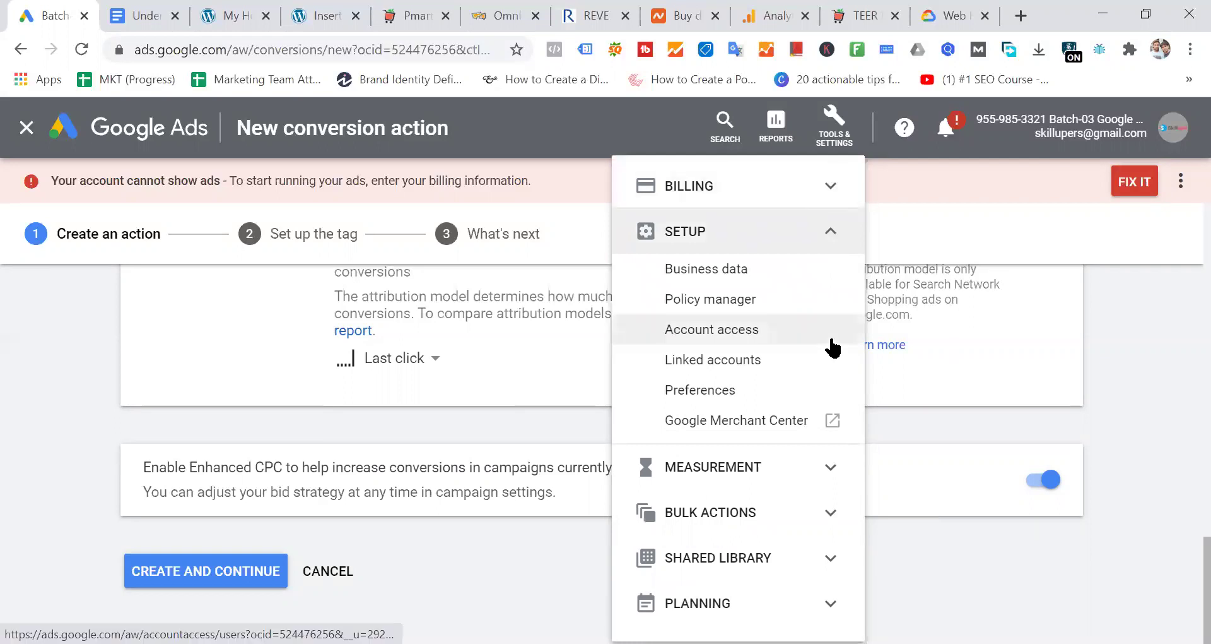
left_click(830, 472)
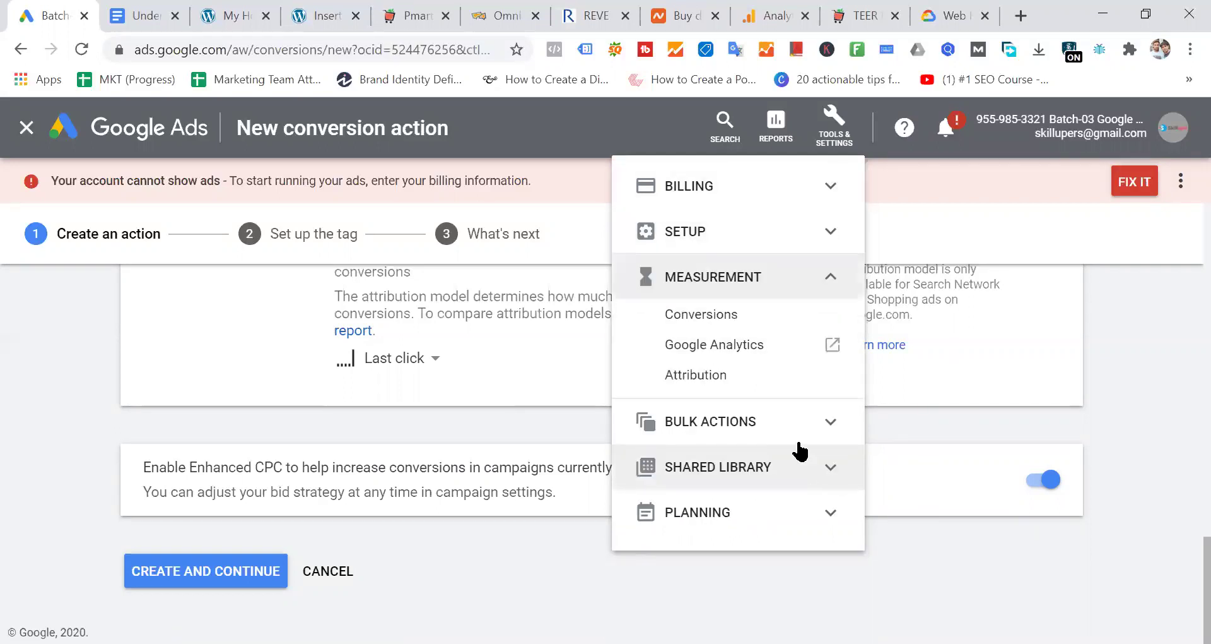
right_click(699, 381)
left_click(712, 395)
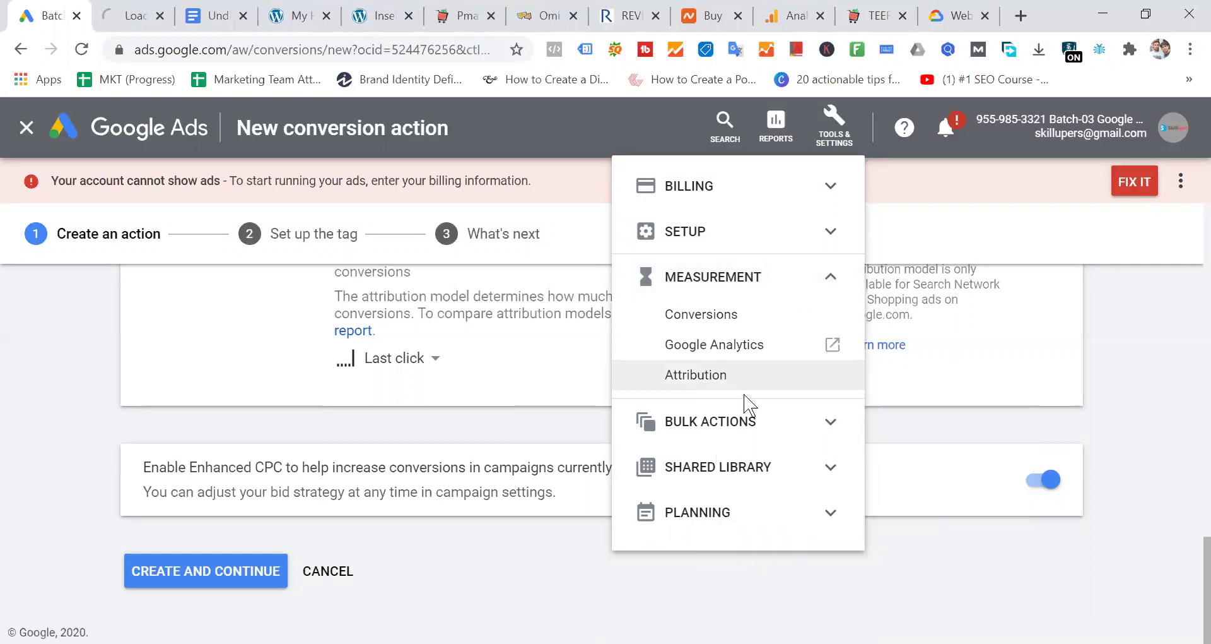
Step: Recheck the Sales Conversion settings from name and value to Enhanced CPC, and create the conversion action
left_click(593, 462)
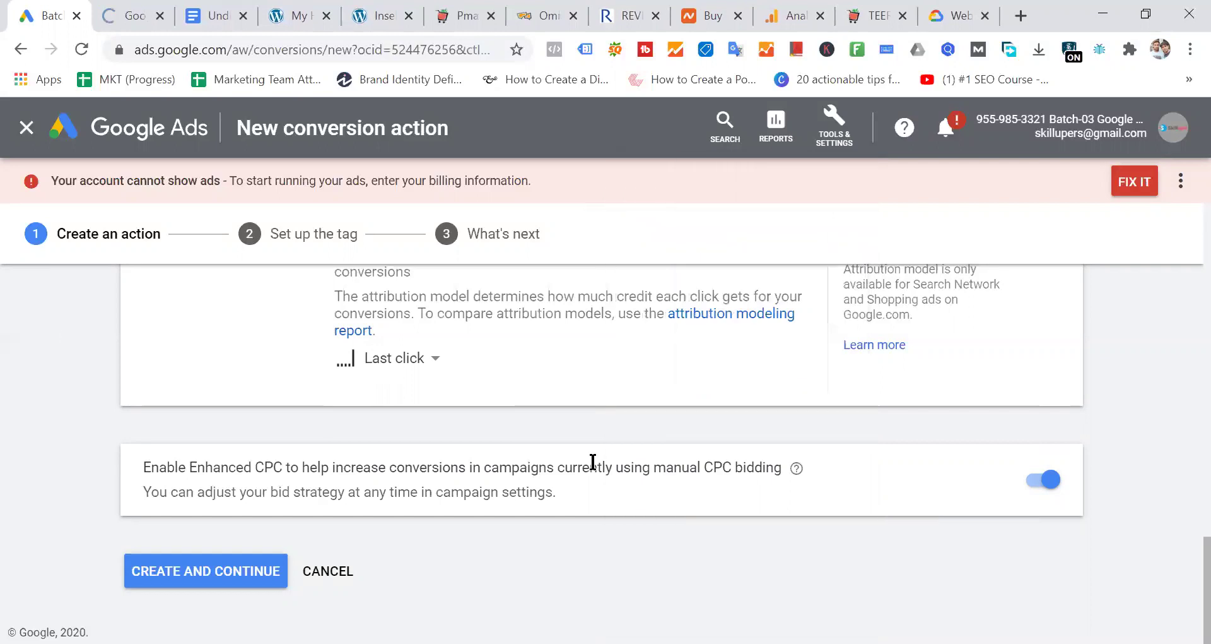
scroll(590, 422, "up", 10)
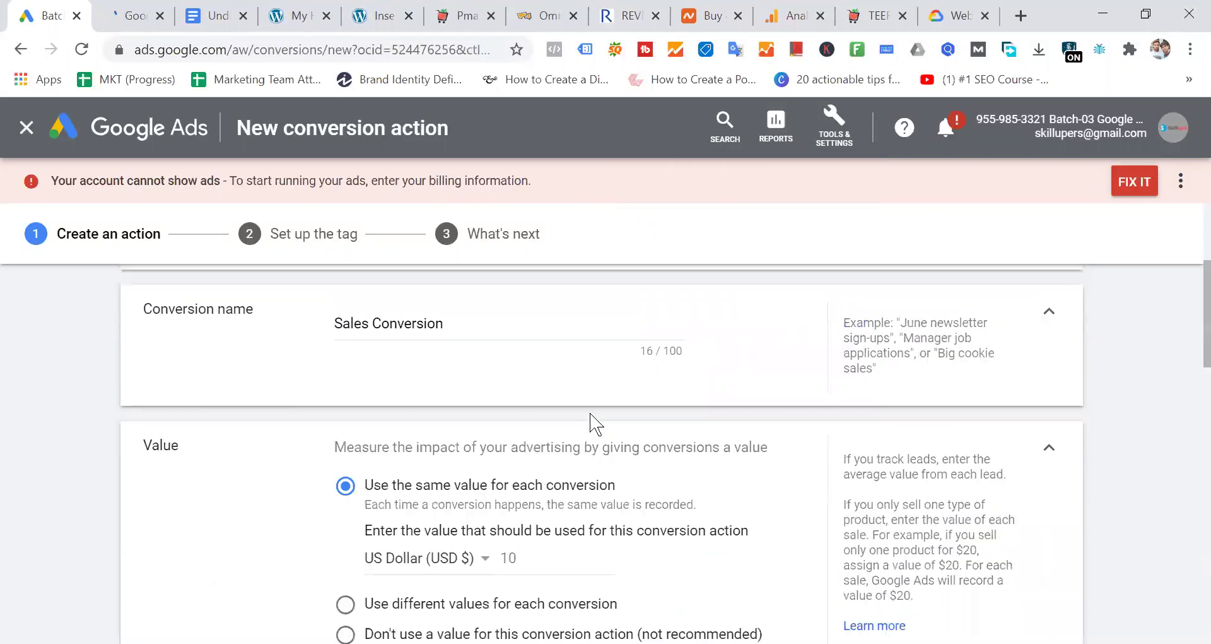
scroll(591, 421, "up", 3)
scroll(592, 422, "down", 15)
scroll(591, 413, "down", 4)
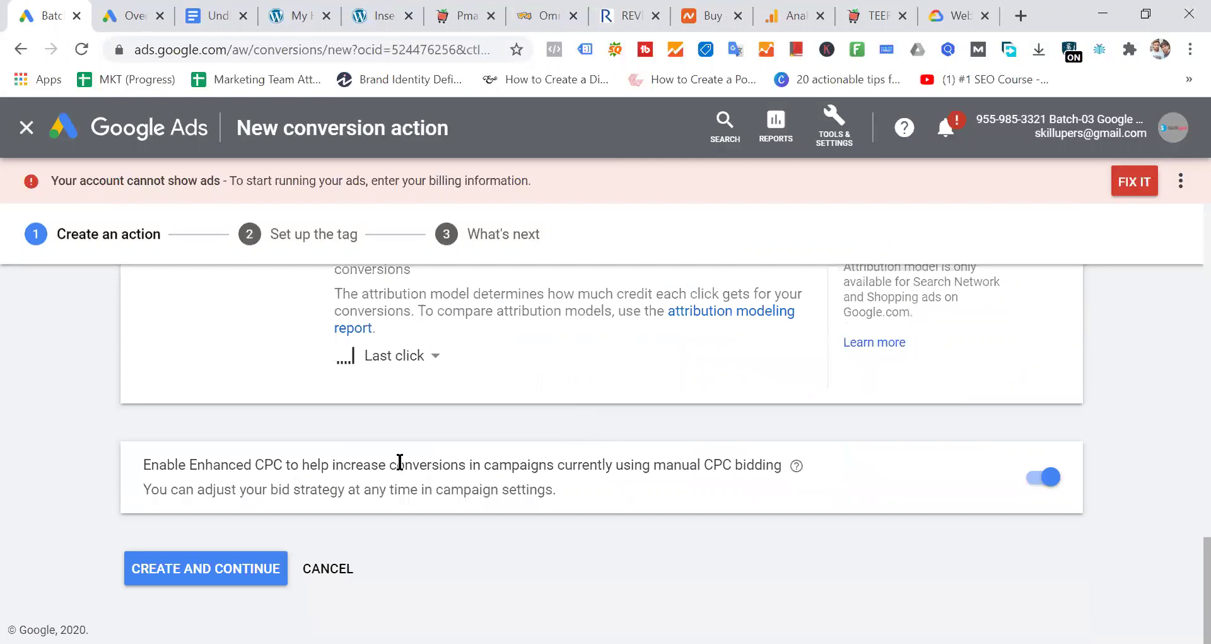
left_click(237, 575)
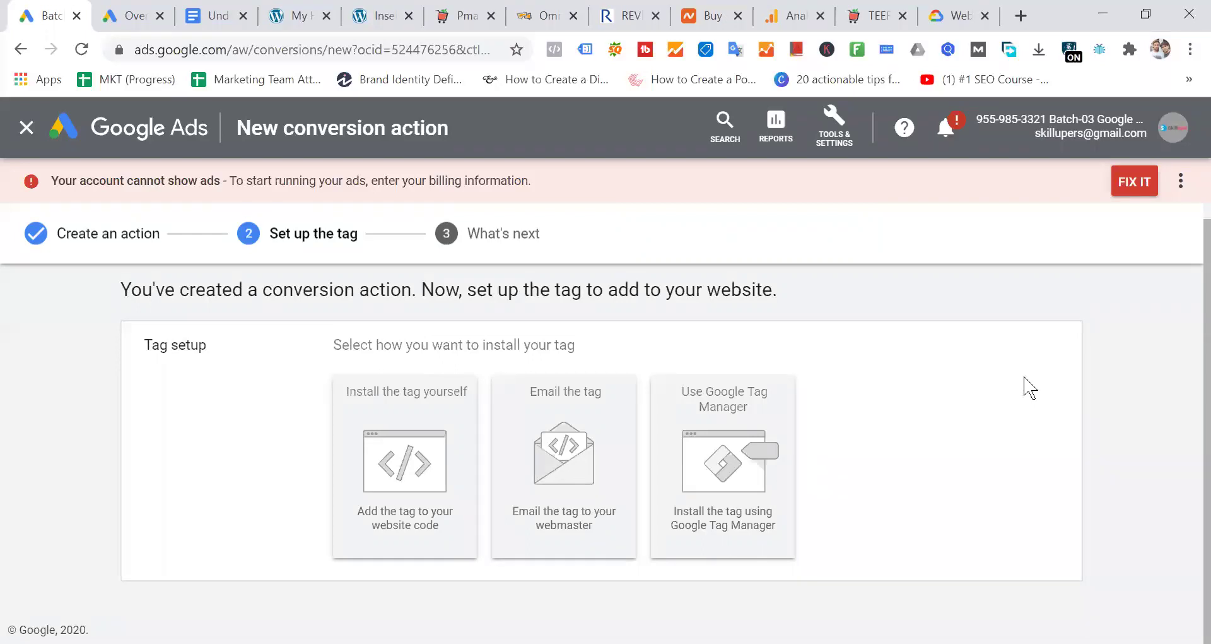
Step: Highlight the Google Ads account ID, look at the myhomesneed.com store and its address, and return to the tag setup page
left_click_drag(976, 116, 1047, 117)
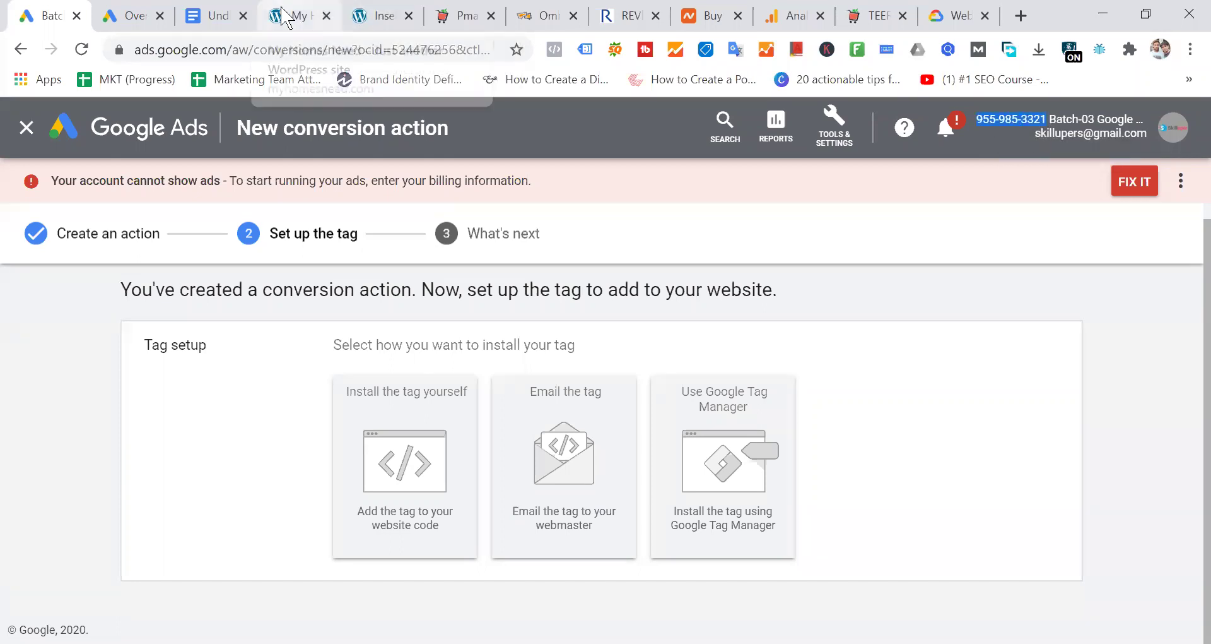
left_click(297, 16)
key("ctrl+l")
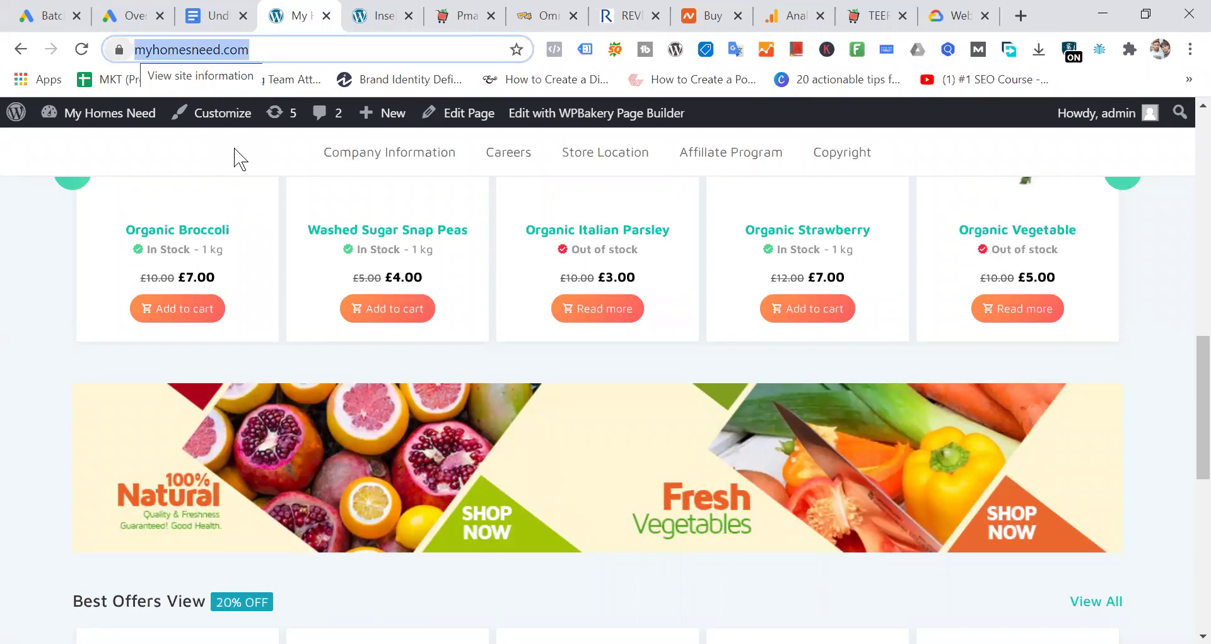
left_click(39, 16)
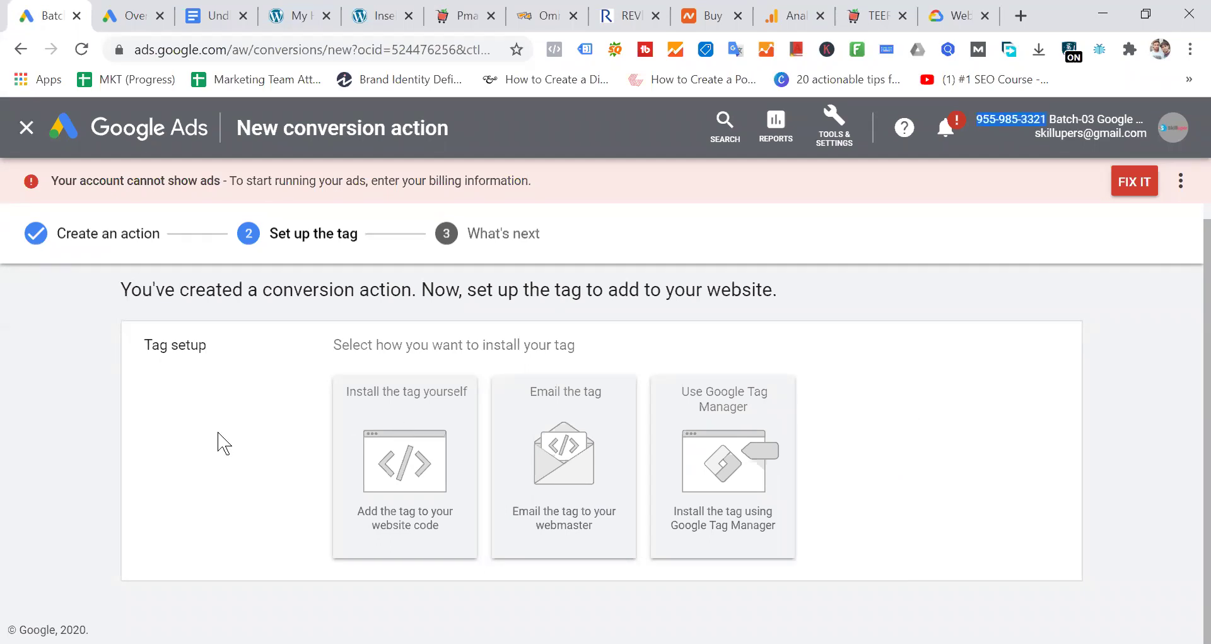
Step: Look back and forth between the myhomesneed.com store and the Google Ads tag setup page, and finish on the tag setup page
left_click(300, 16)
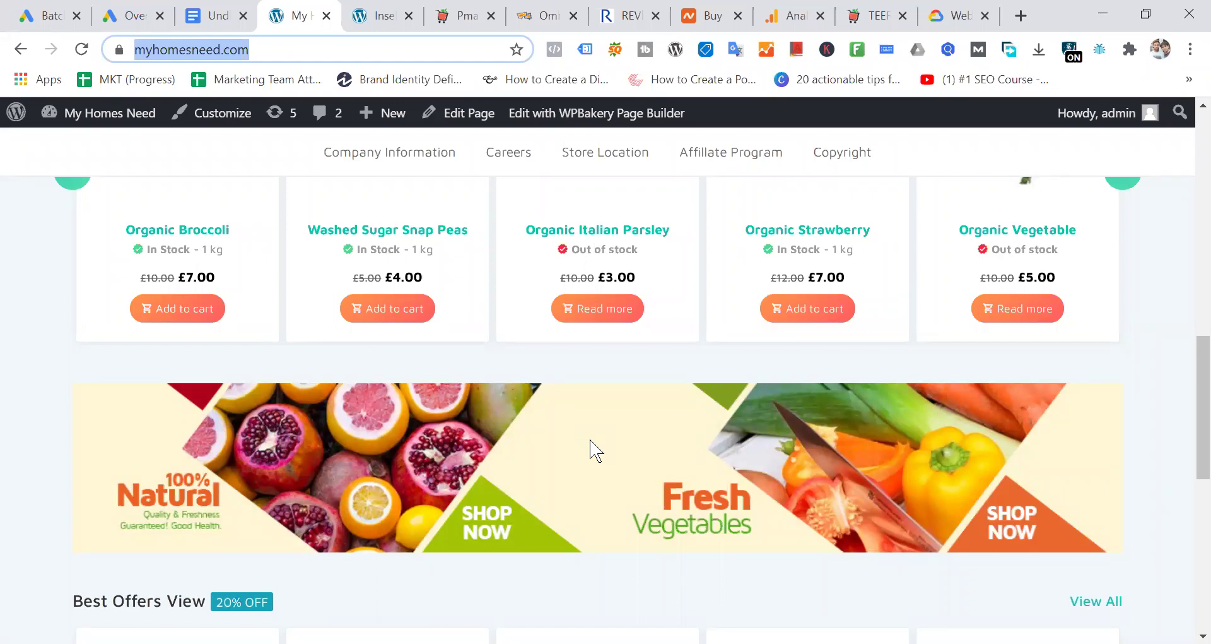
left_click(46, 15)
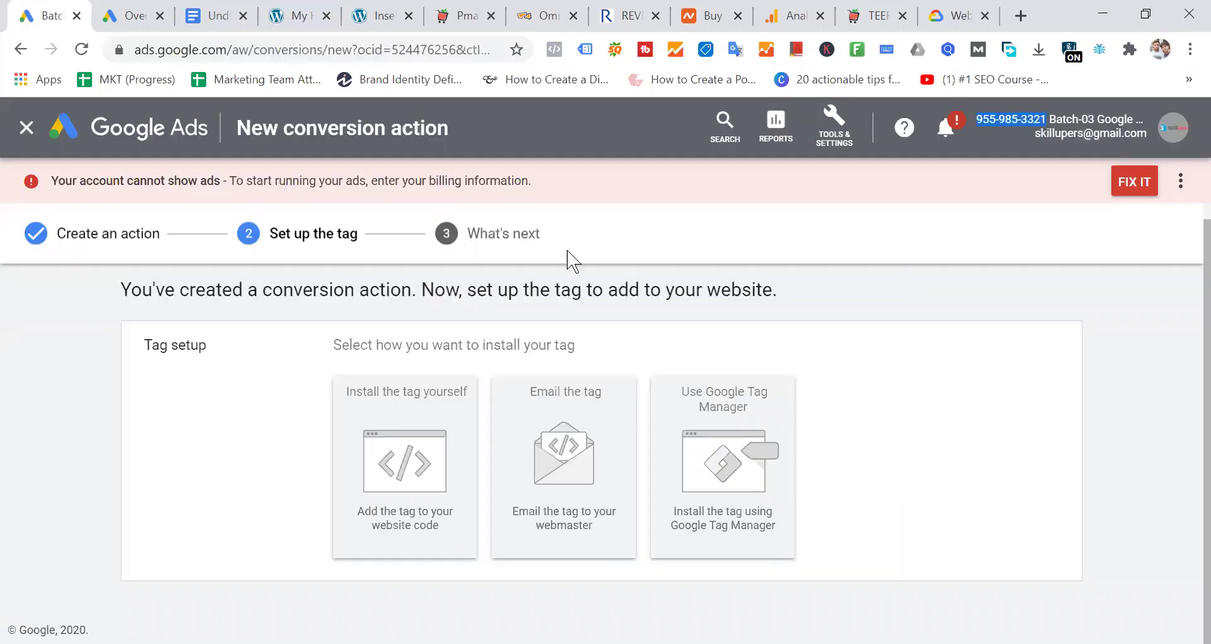
left_click_drag(546, 344, 631, 347)
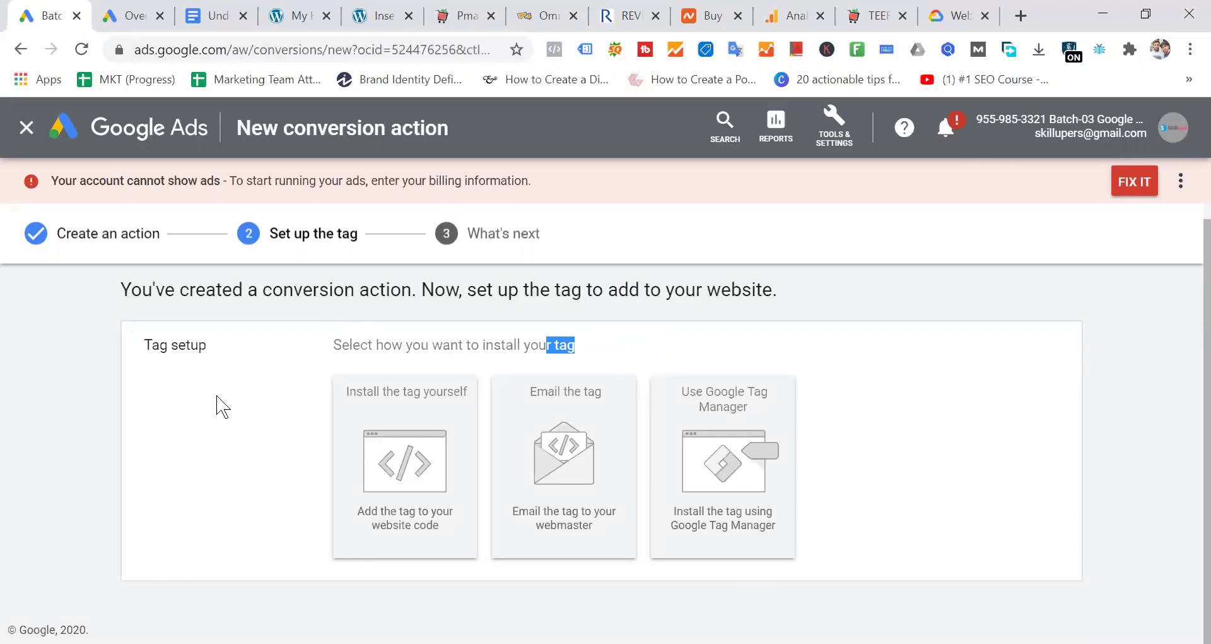
left_click(313, 16)
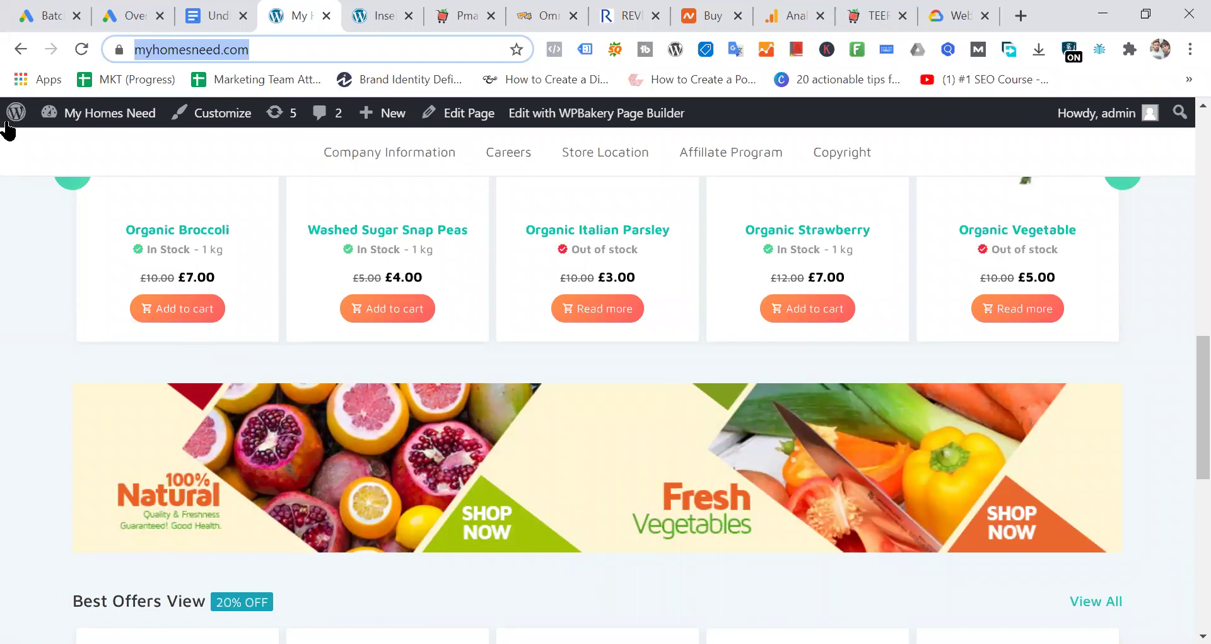
left_click(47, 14)
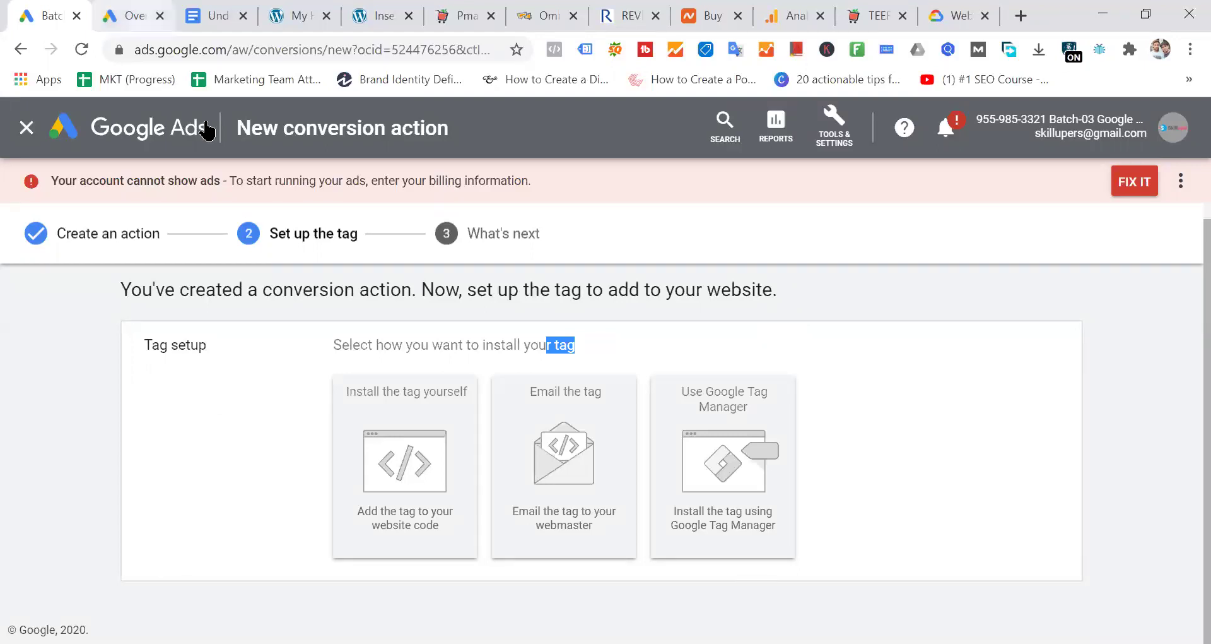
left_click(296, 16)
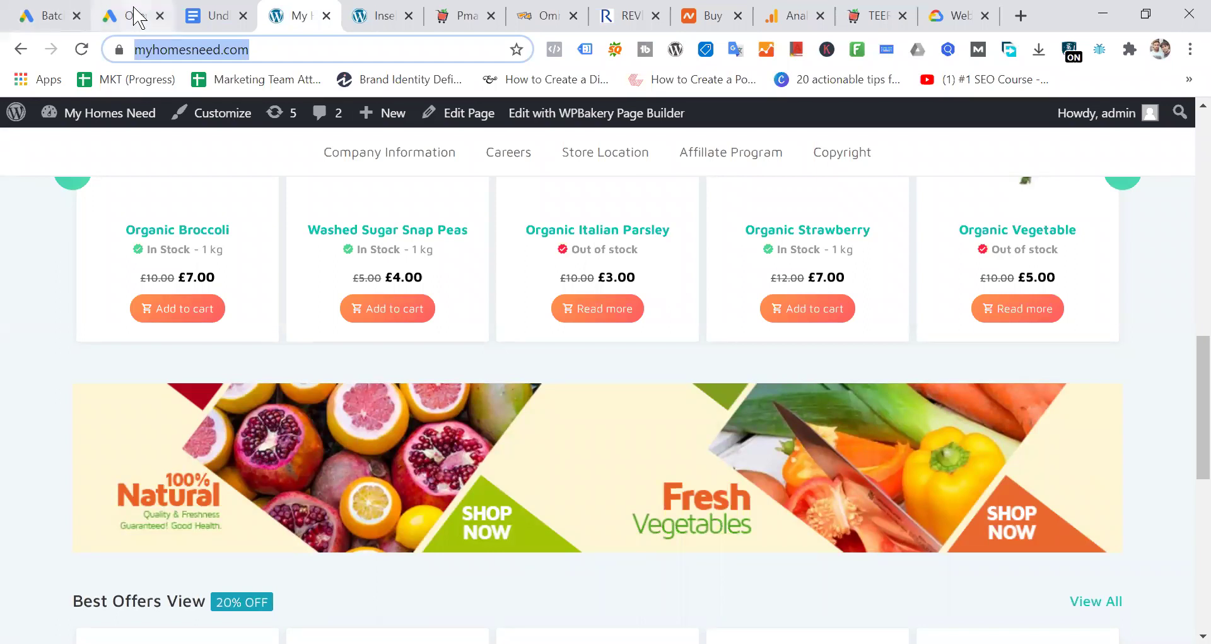
left_click(50, 15)
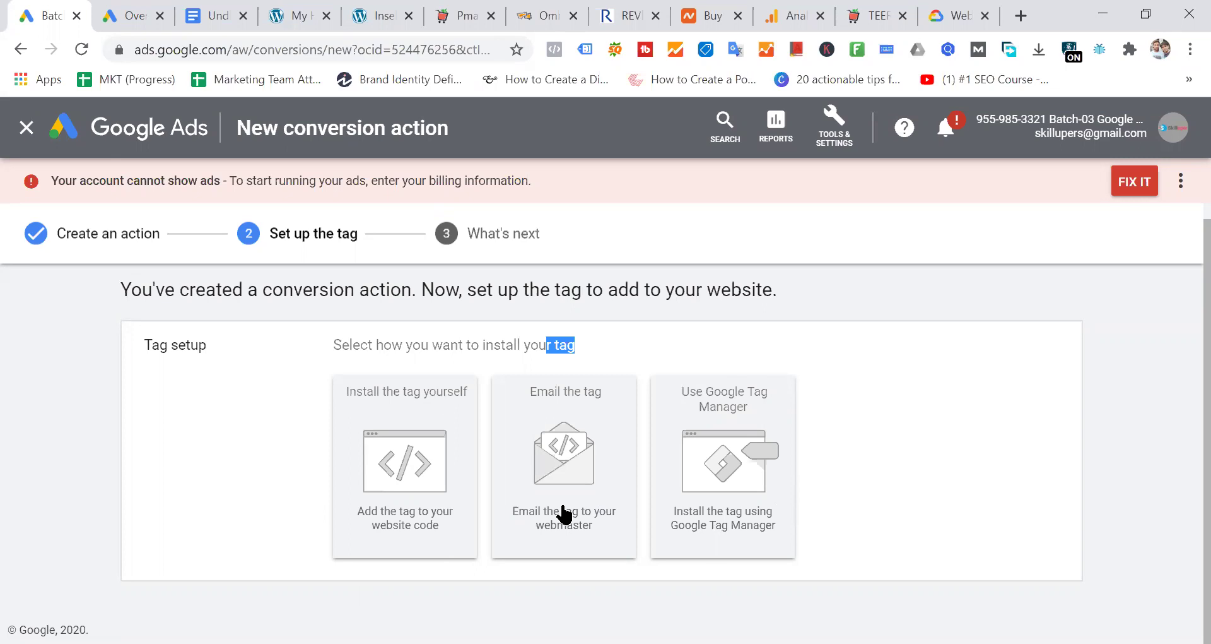
Step: Choose to install the tag yourself and select the entire global site tag snippet
left_click(419, 473)
scroll(828, 461, "down", 6)
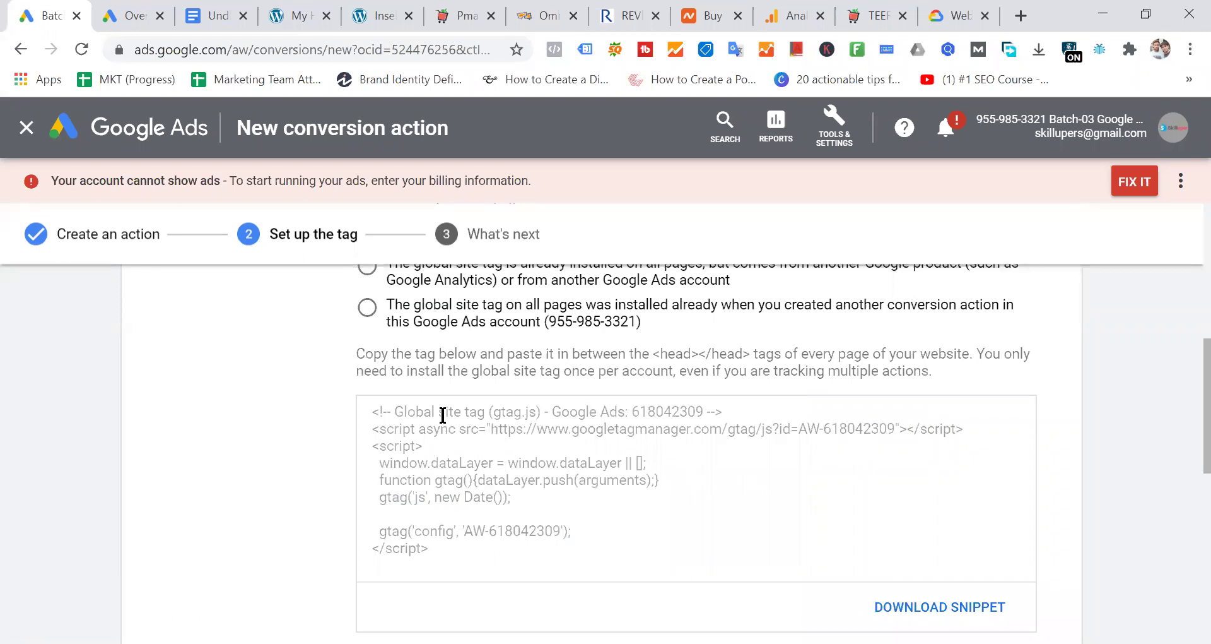
left_click_drag(365, 411, 611, 586)
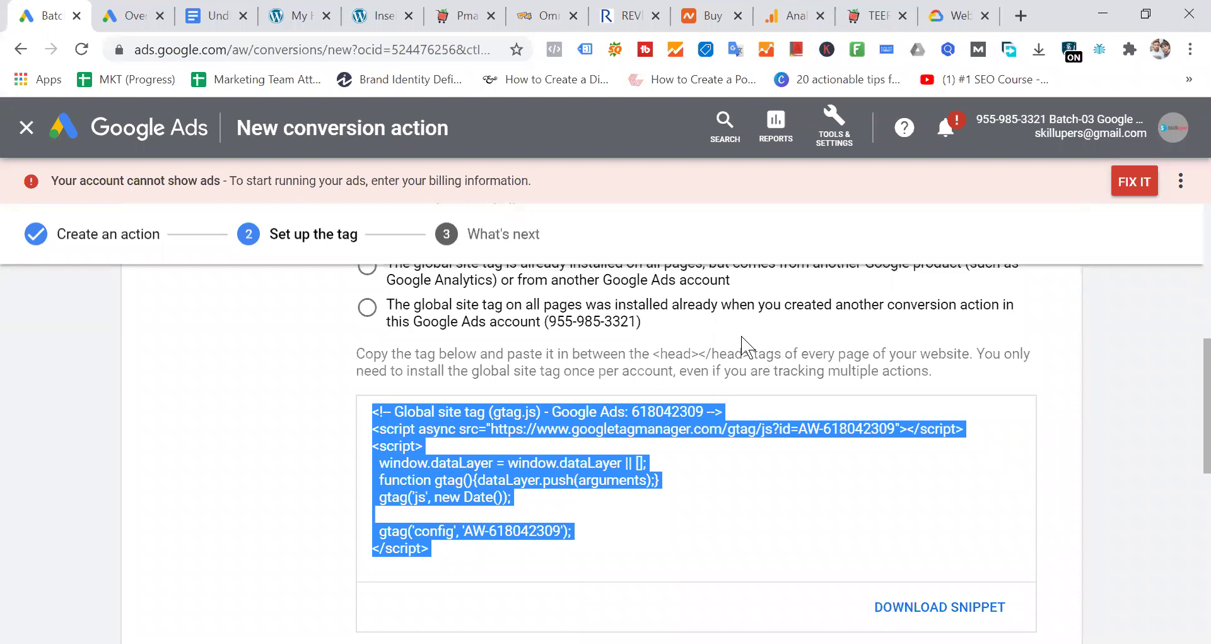
left_click(498, 468)
left_click_drag(472, 554, 374, 407)
Step: Switch to the myhomesneed.com WordPress admin and open the theme file editor
left_click(302, 16)
left_click(388, 16)
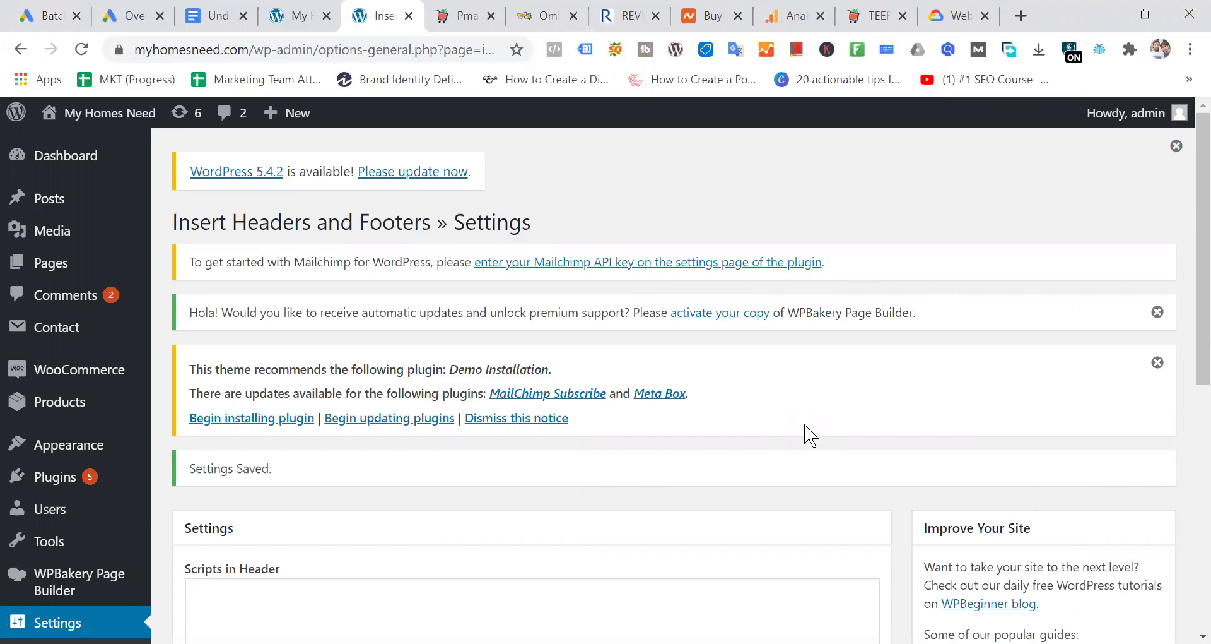
mouse_move(100, 409)
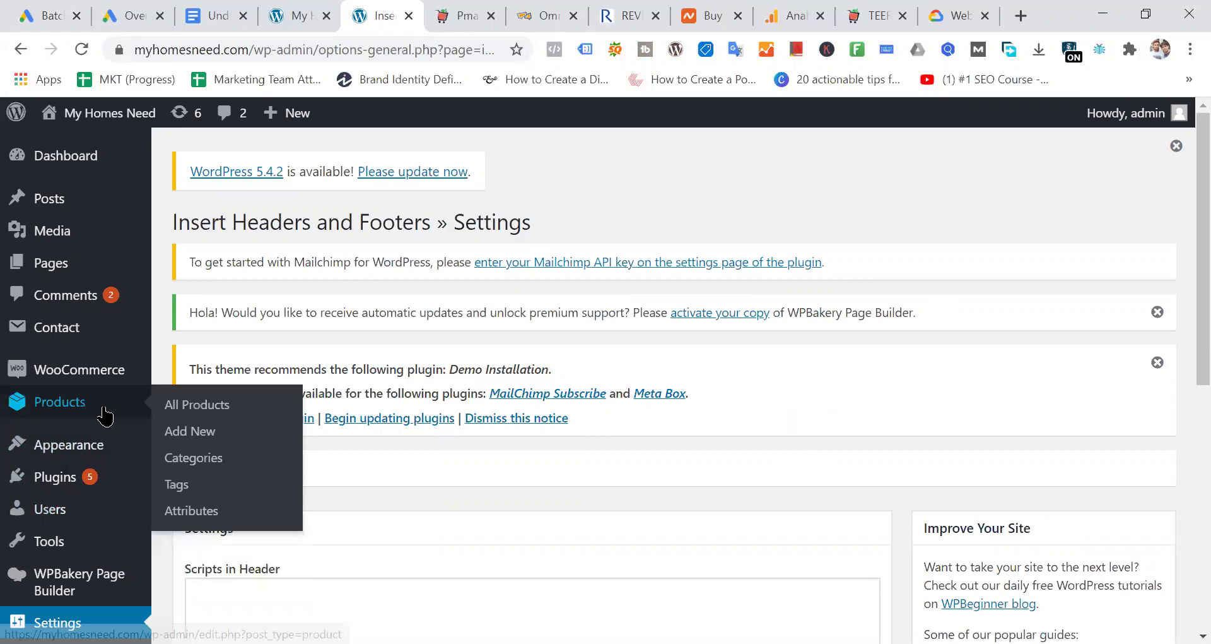
scroll(106, 417, "down", 3)
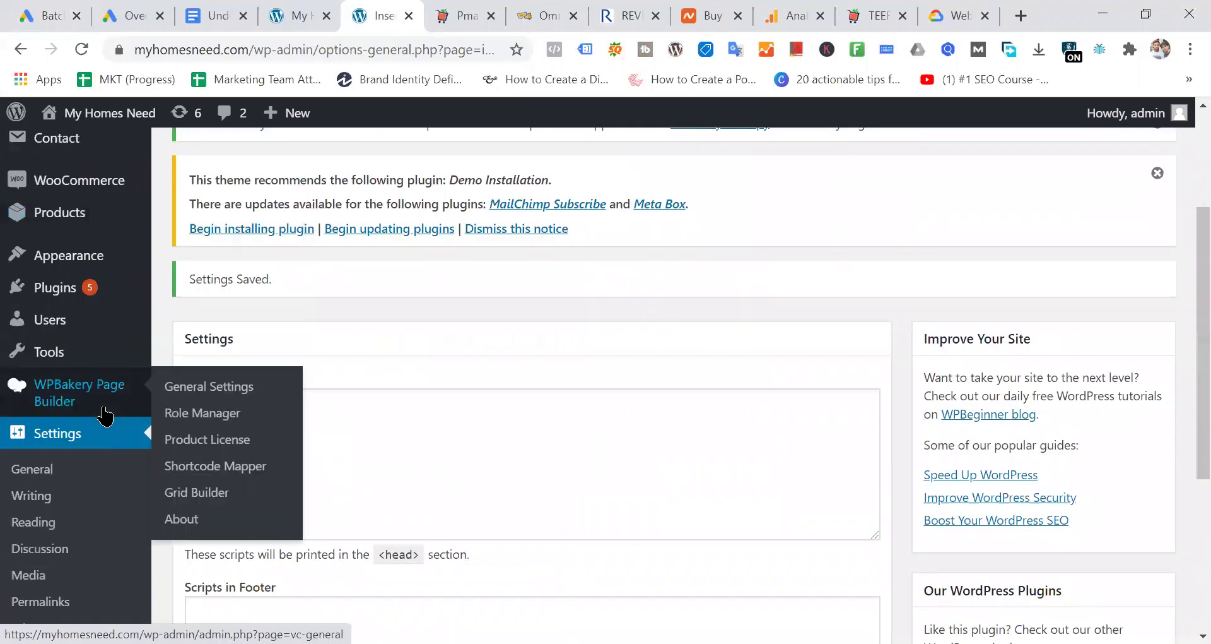
scroll(108, 410, "down", 4)
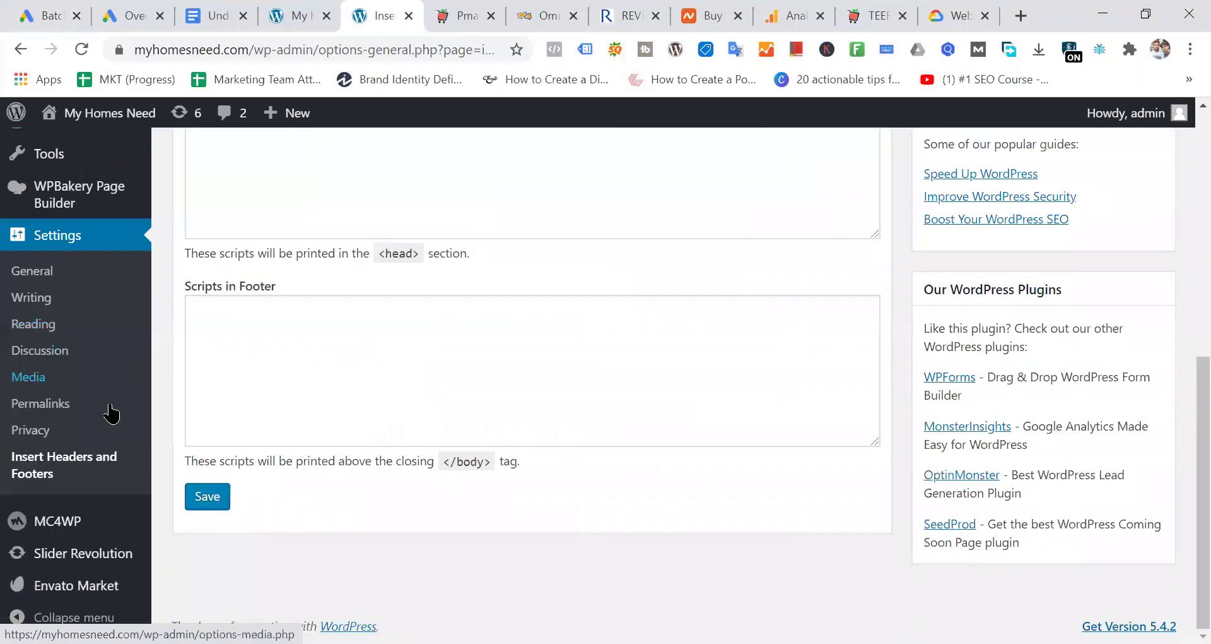
scroll(104, 439, "up", 6)
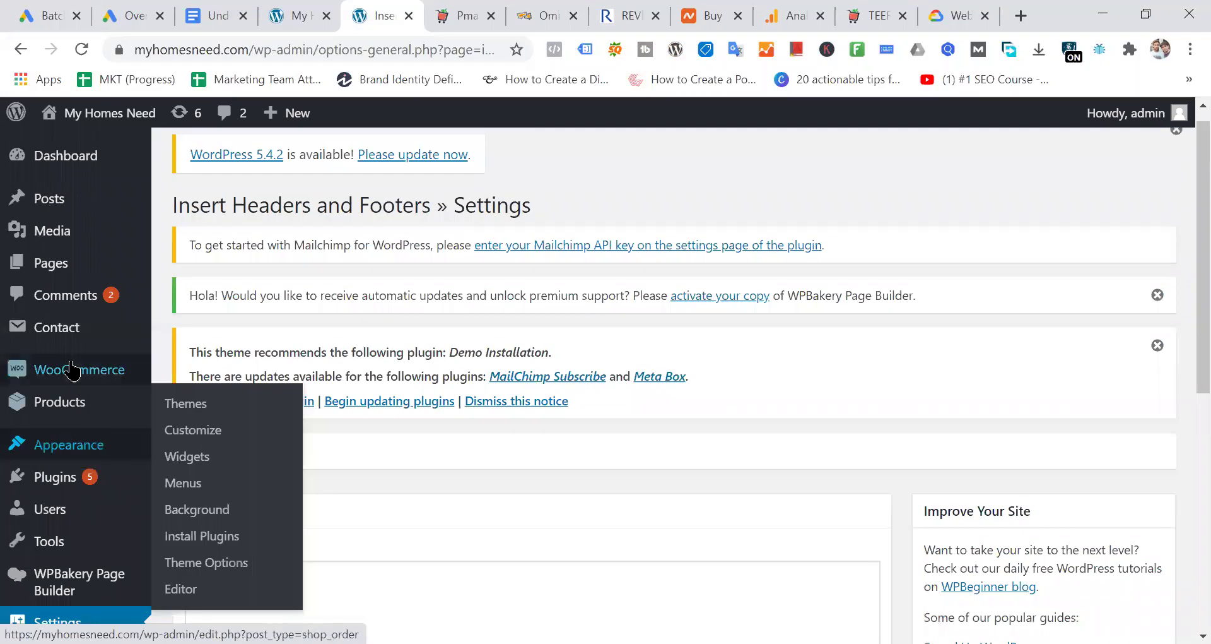
scroll(70, 315, "up", 1)
scroll(73, 316, "down", 2)
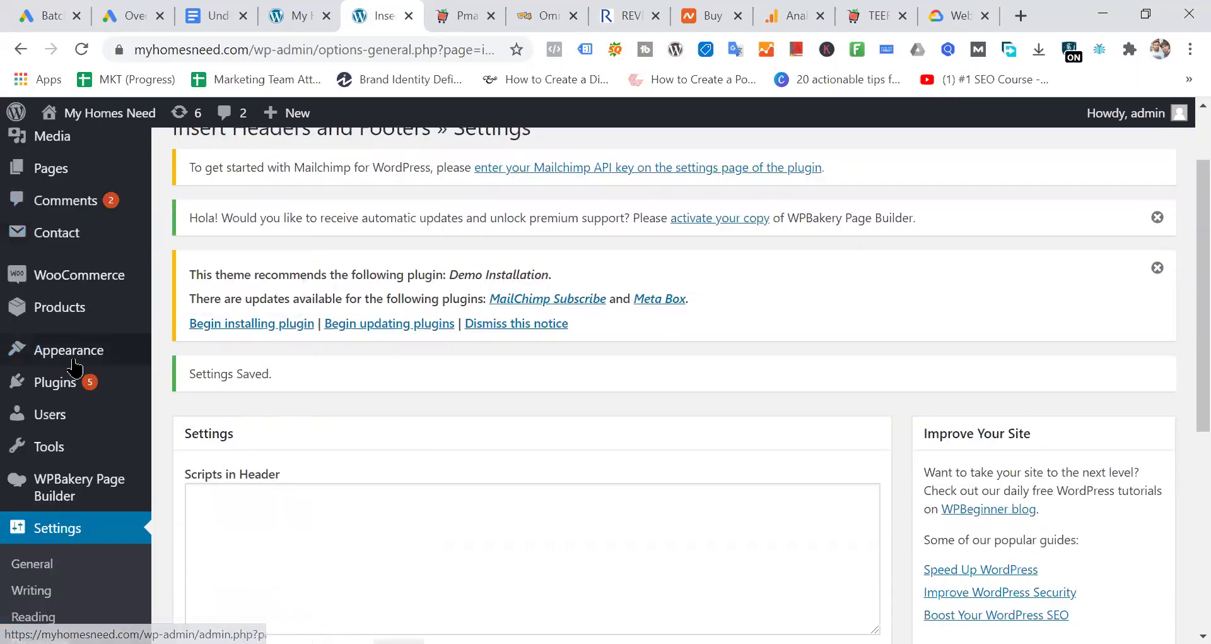
mouse_move(69, 350)
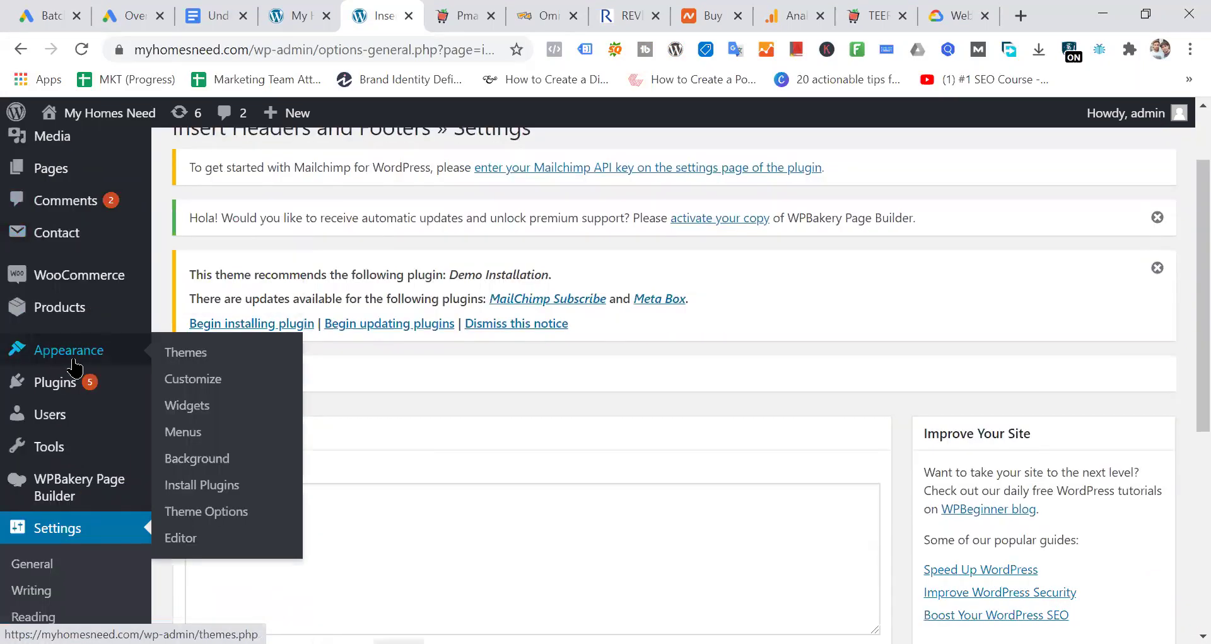
left_click(185, 543)
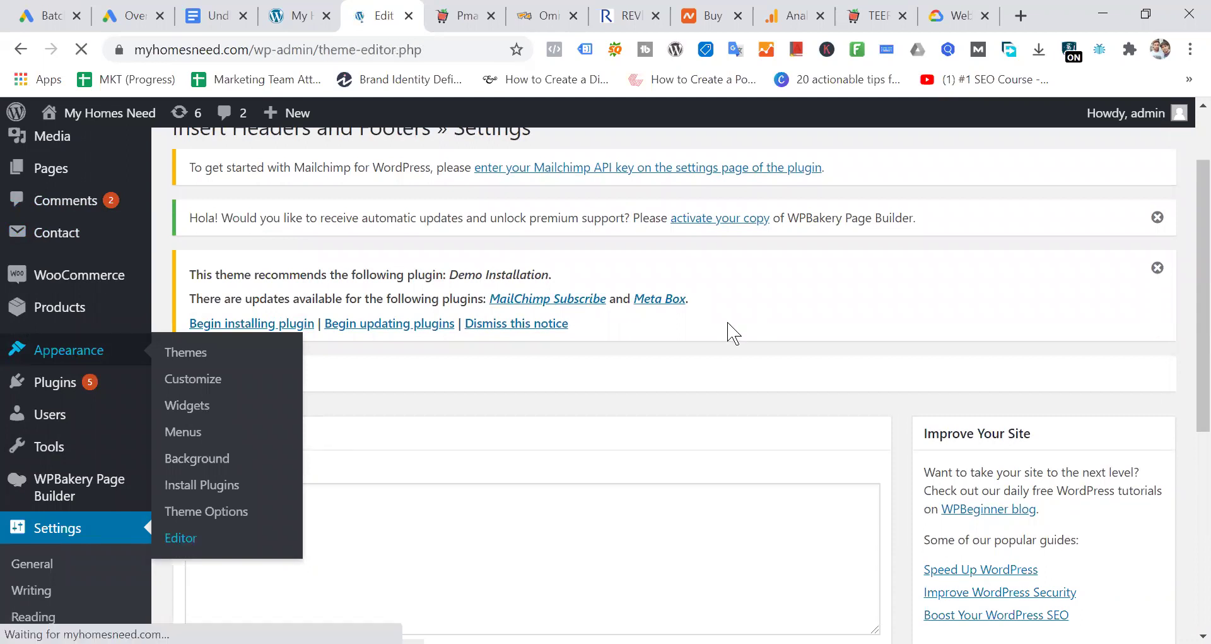
Step: Open the Groci theme's Theme Header file (header.php) for editing
scroll(727, 326, "down", 5)
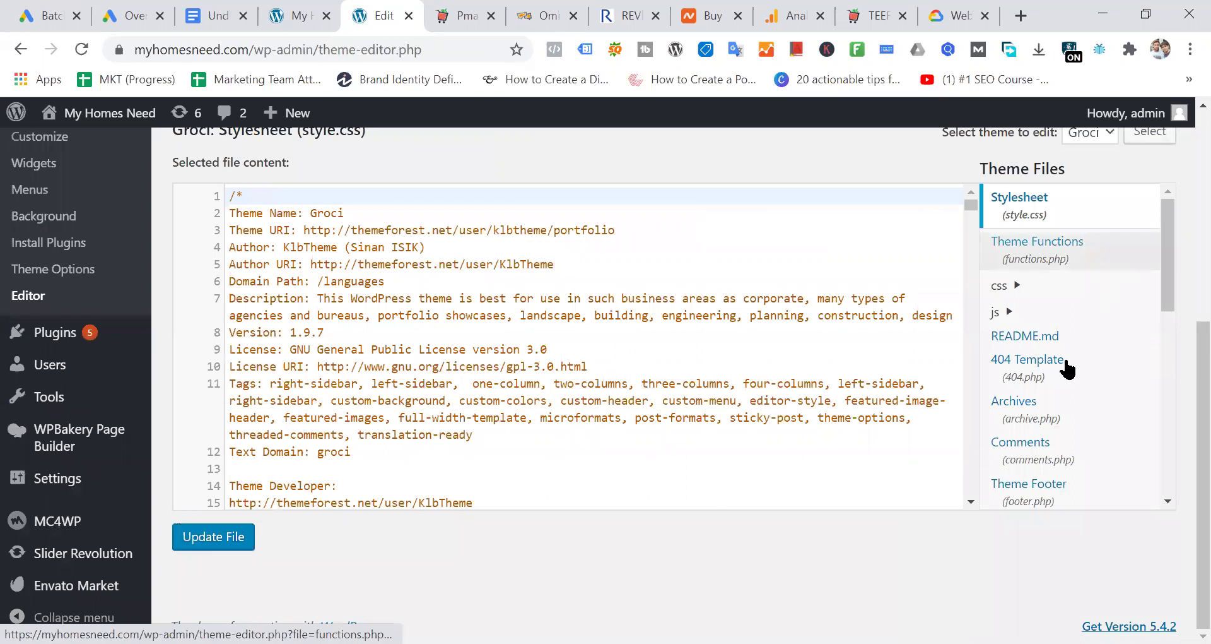
scroll(1130, 345, "down", 5)
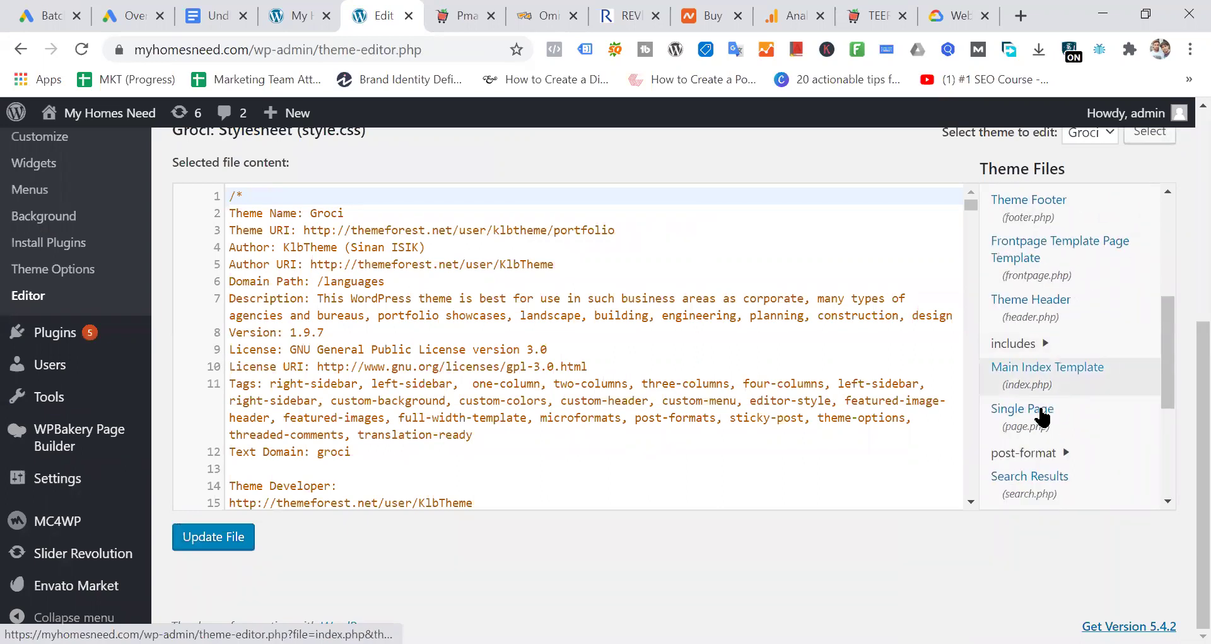
left_click(1058, 320)
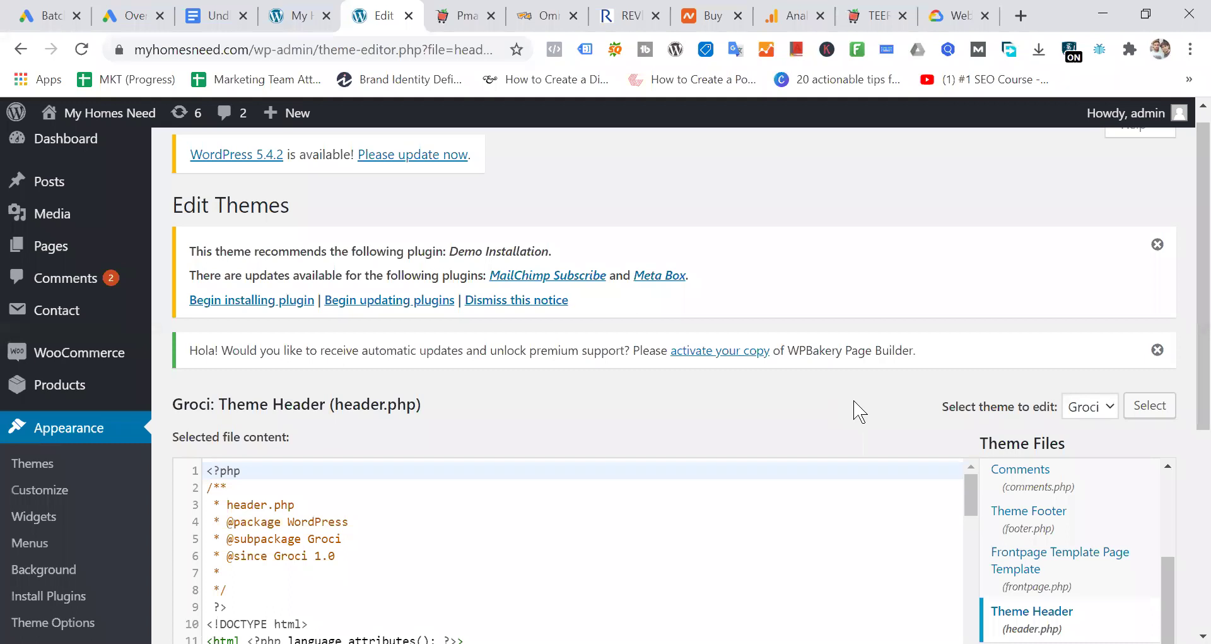
Step: Examine the header area on the Pmart store's homepage and on the Teer Nazirshile Rice 5 kg product page
left_click(461, 15)
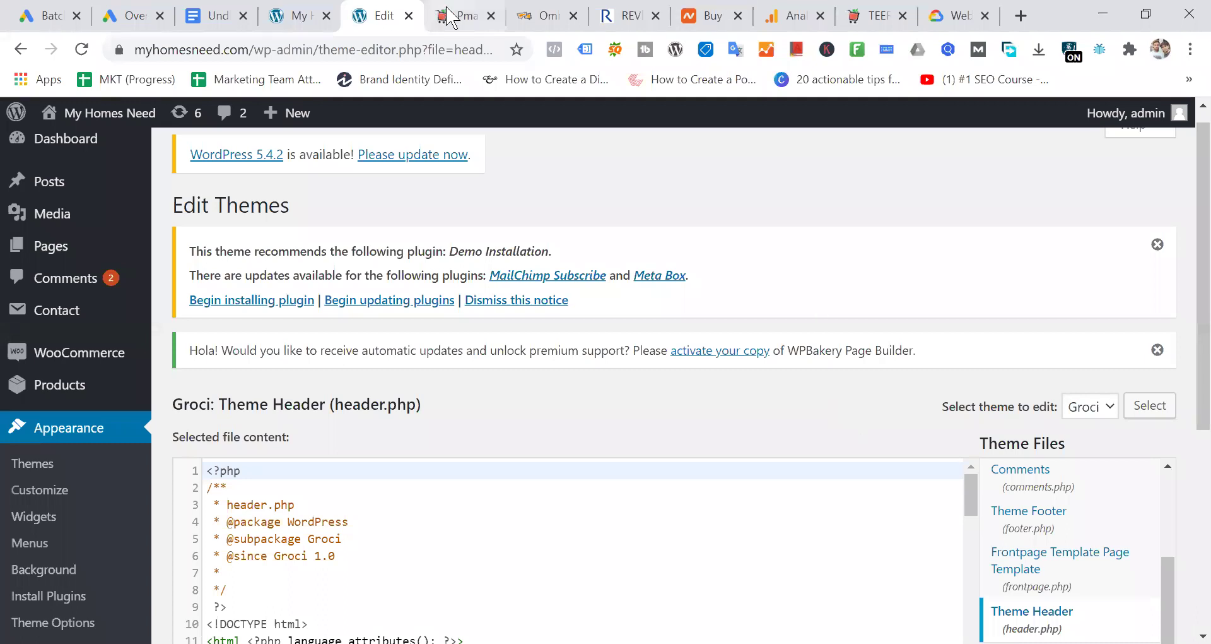
scroll(765, 459, "up", 15)
left_click_drag(24, 104, 1191, 194)
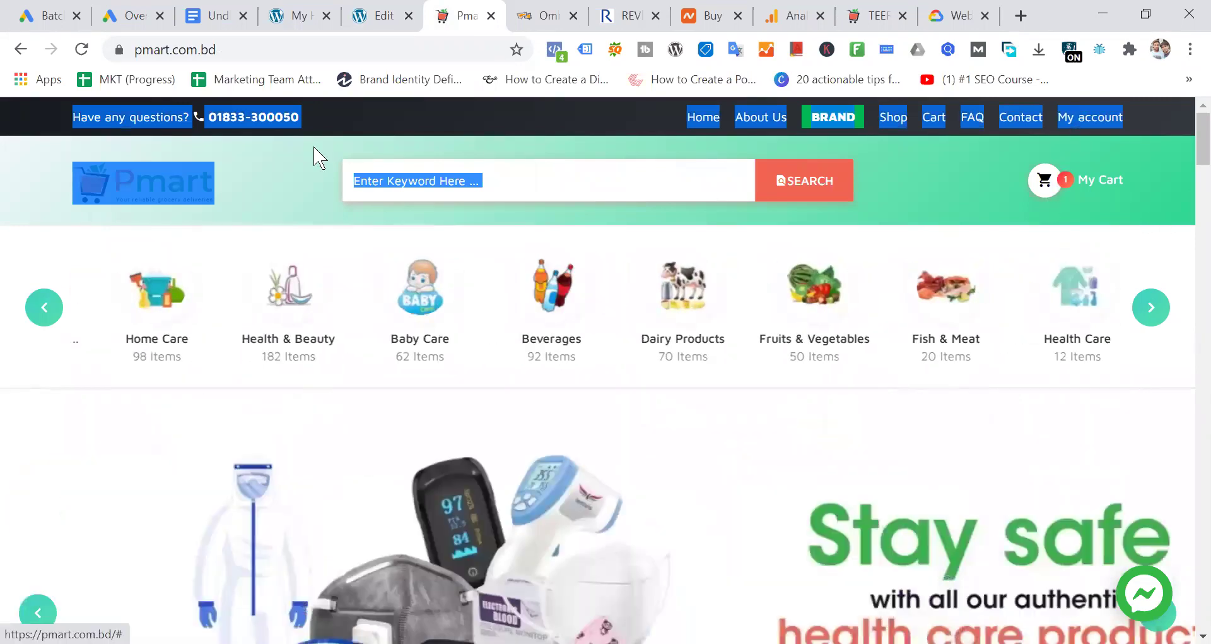
left_click(40, 108)
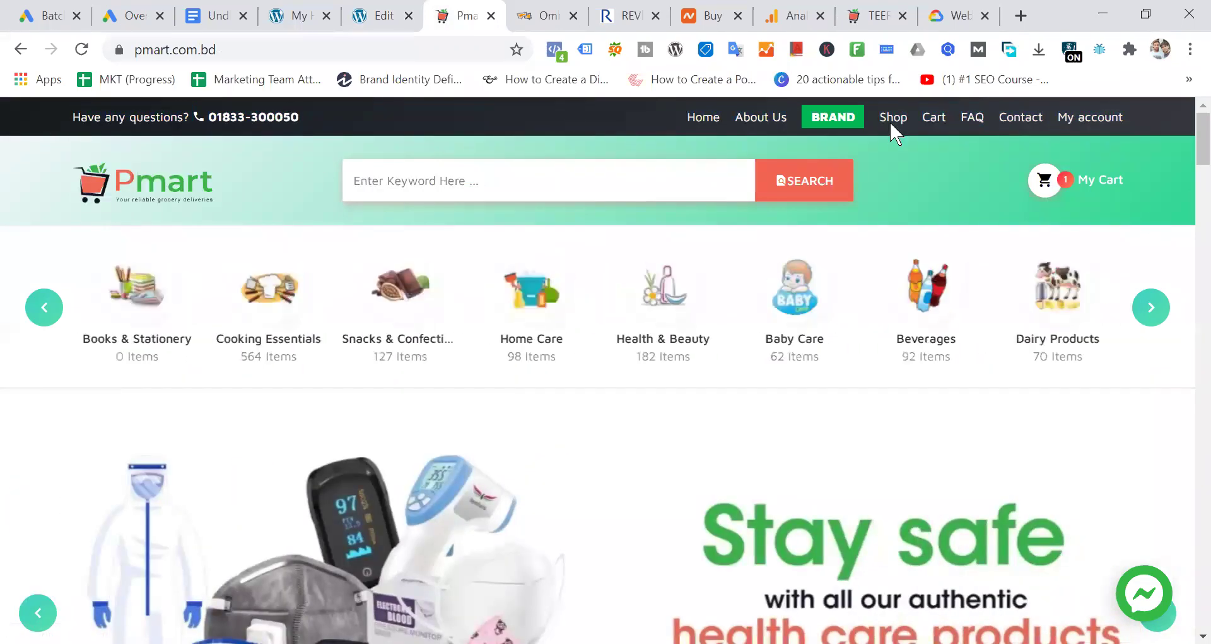
left_click_drag(11, 173, 636, 183)
left_click(636, 183)
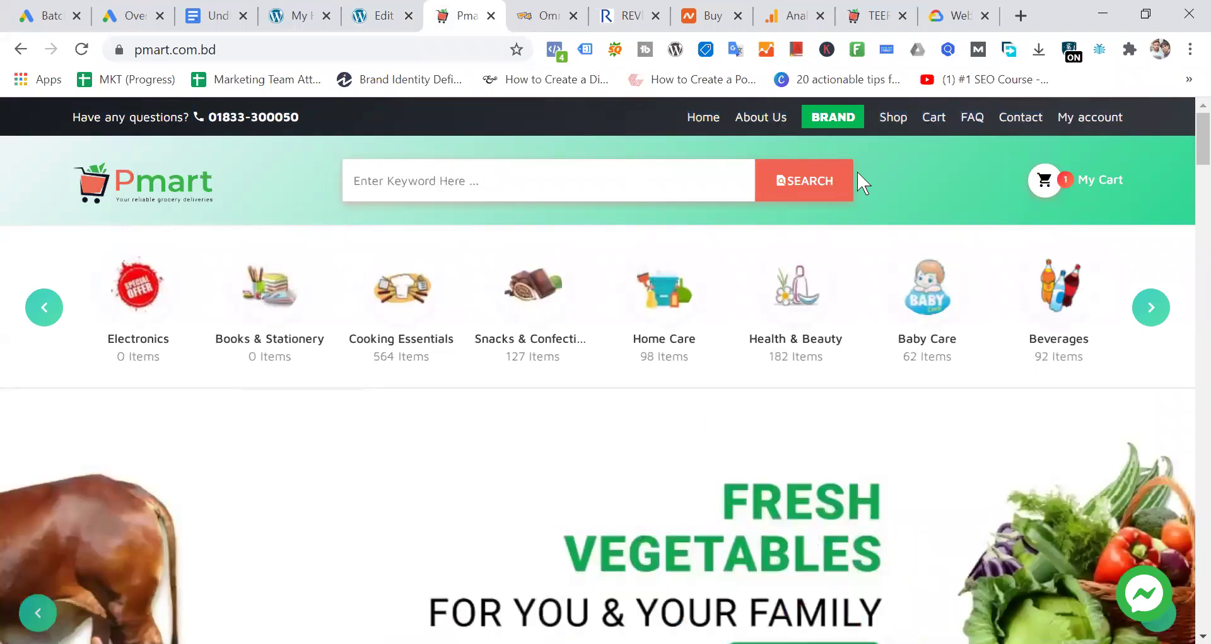
left_click_drag(10, 121, 948, 161)
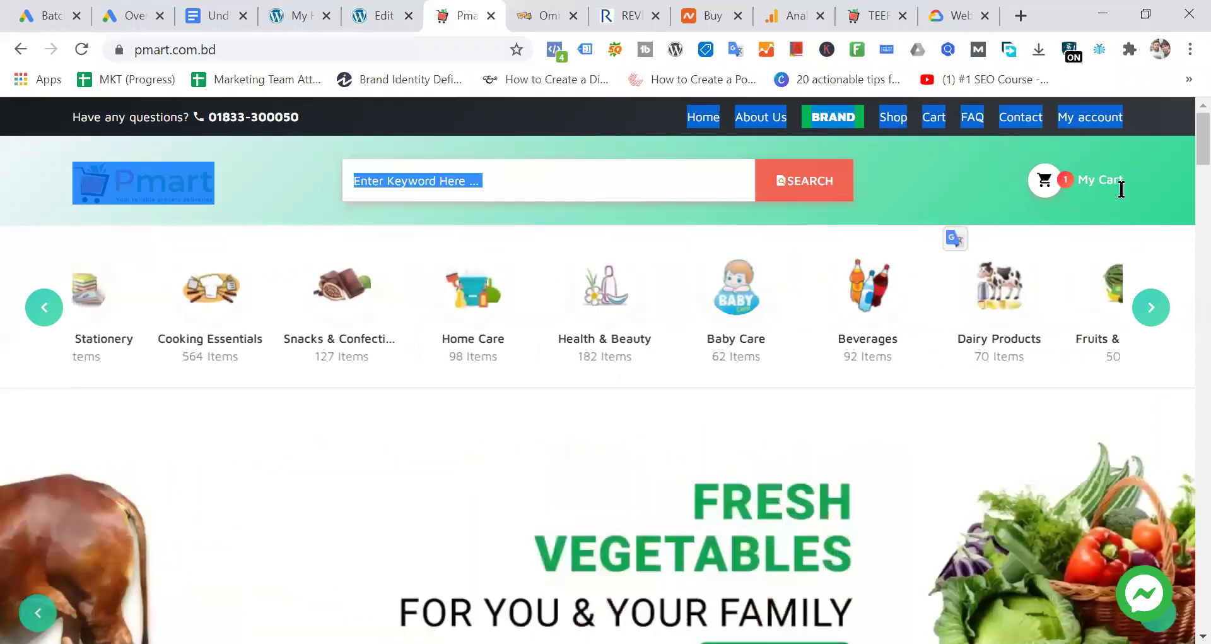
scroll(608, 319, "down", 18)
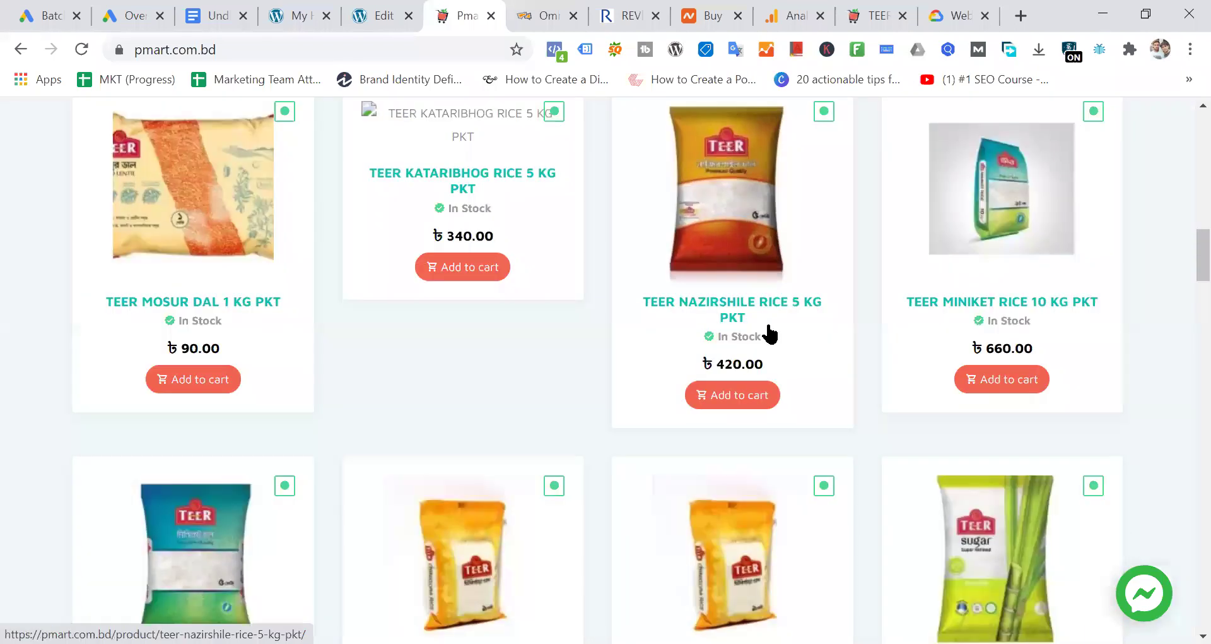
left_click(768, 306)
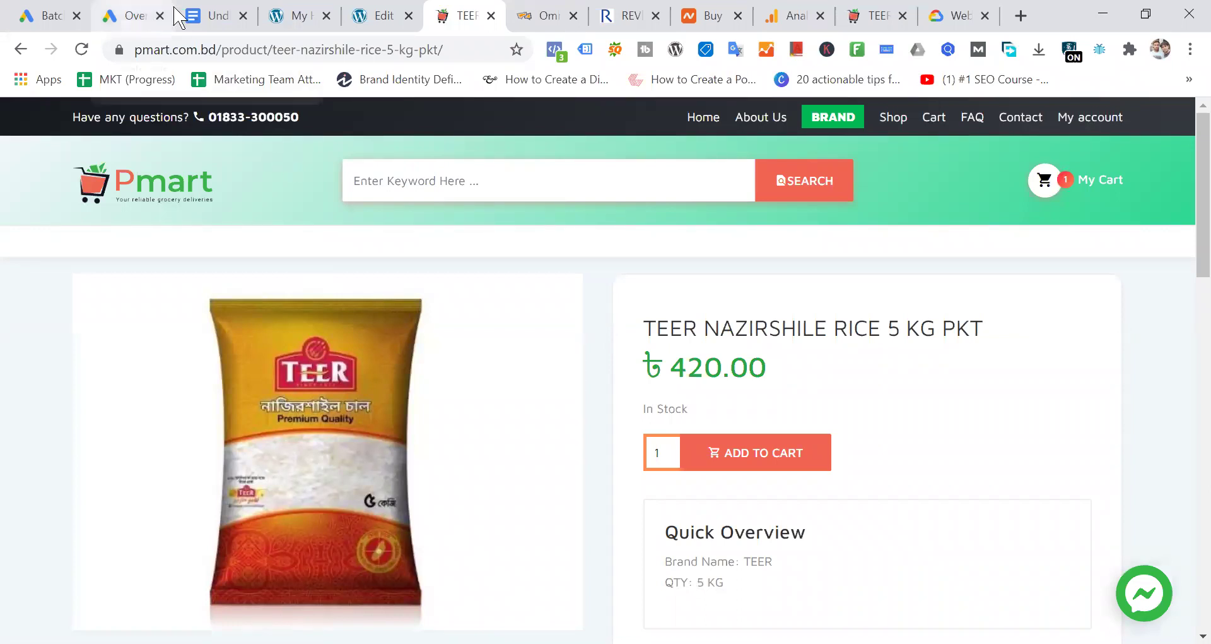
Step: Examine the head section of header.php and reread the Google Ads instruction about placing the global tag between the head tags
left_click(388, 16)
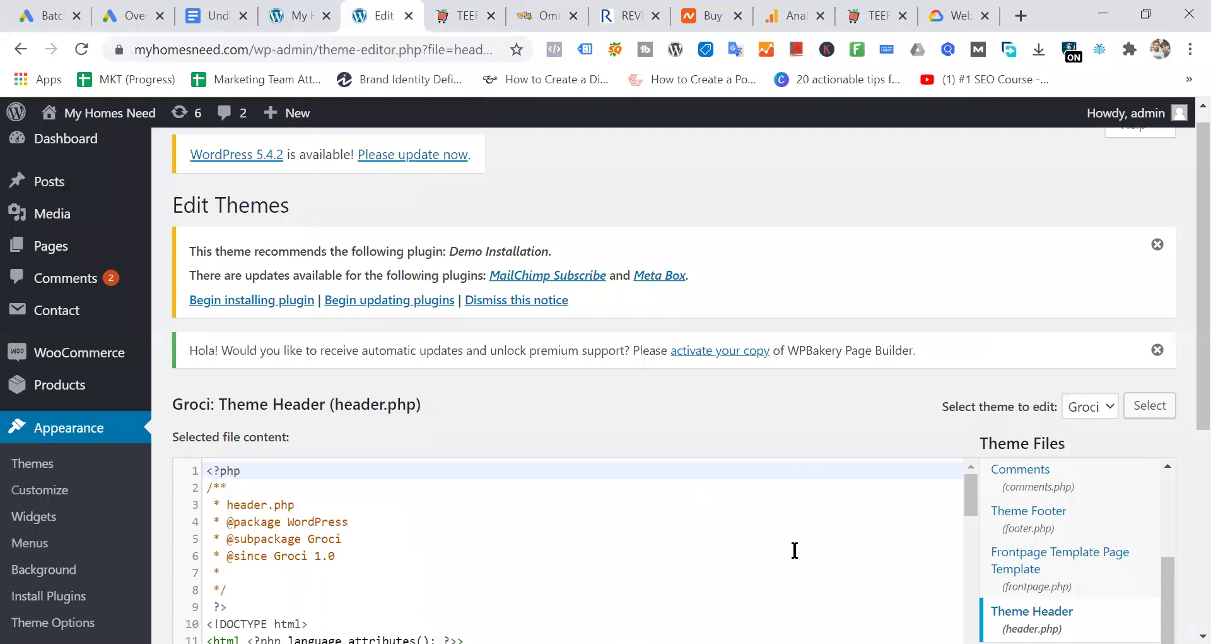
scroll(1079, 464, "down", 5)
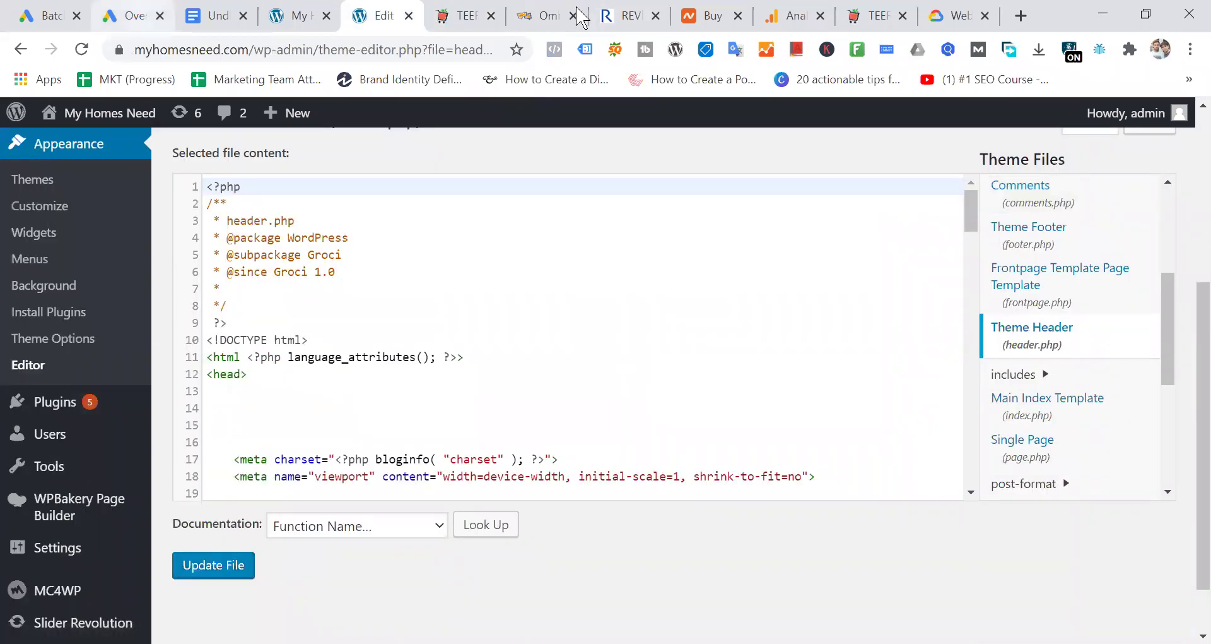
left_click(295, 17)
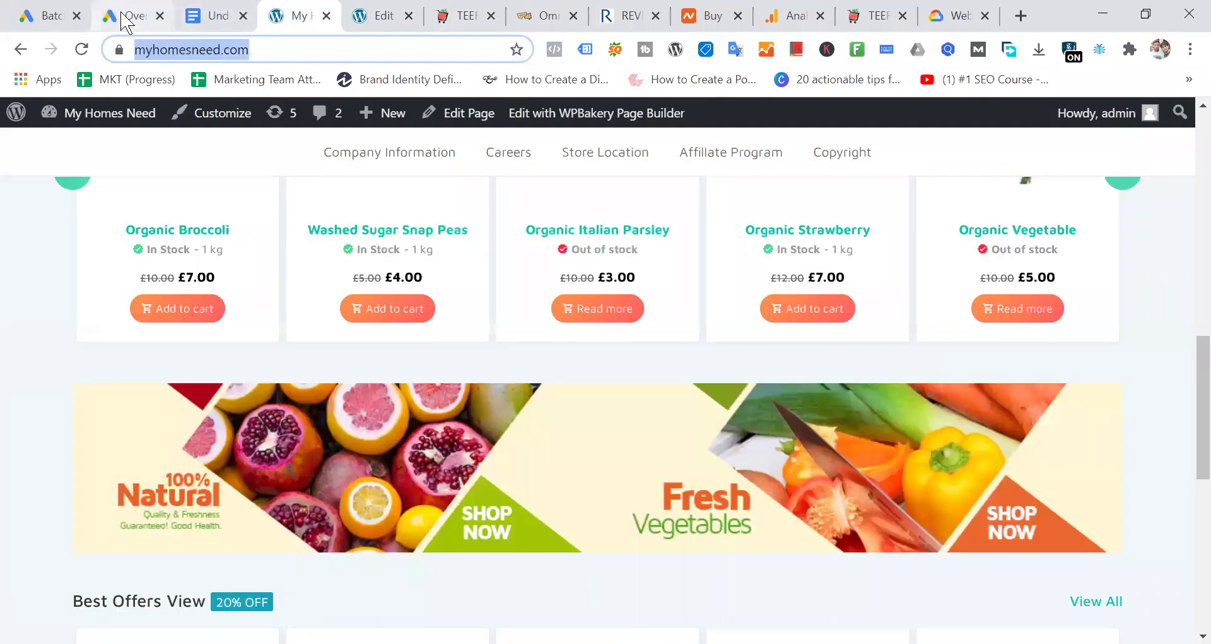
left_click(63, 17)
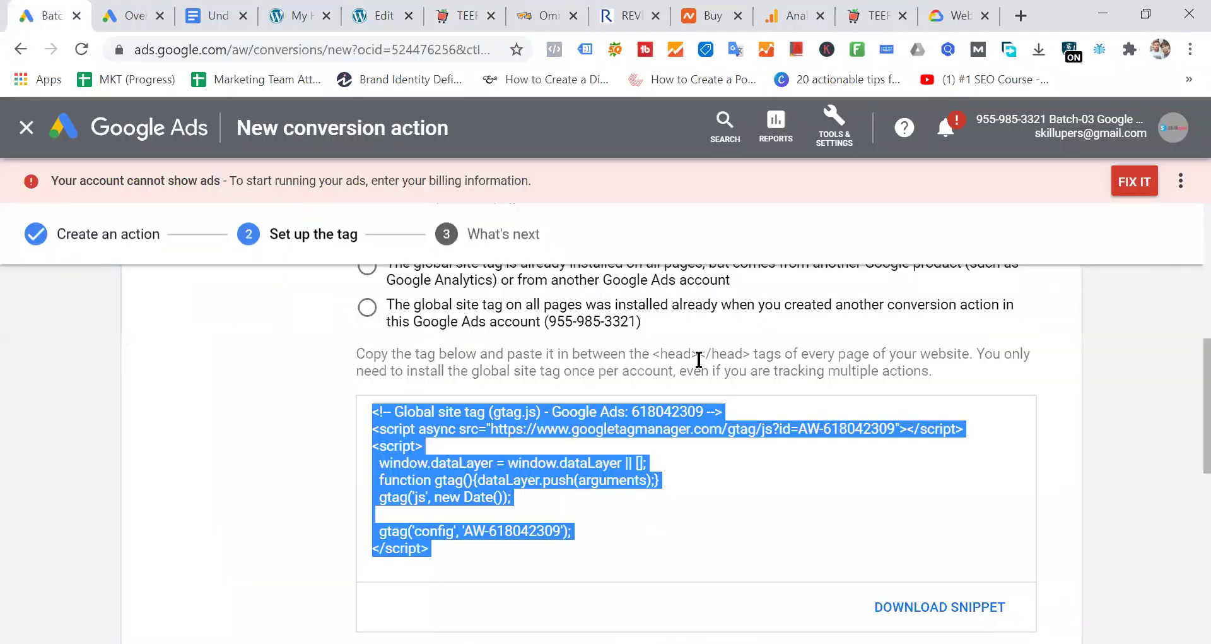
left_click_drag(653, 352, 699, 352)
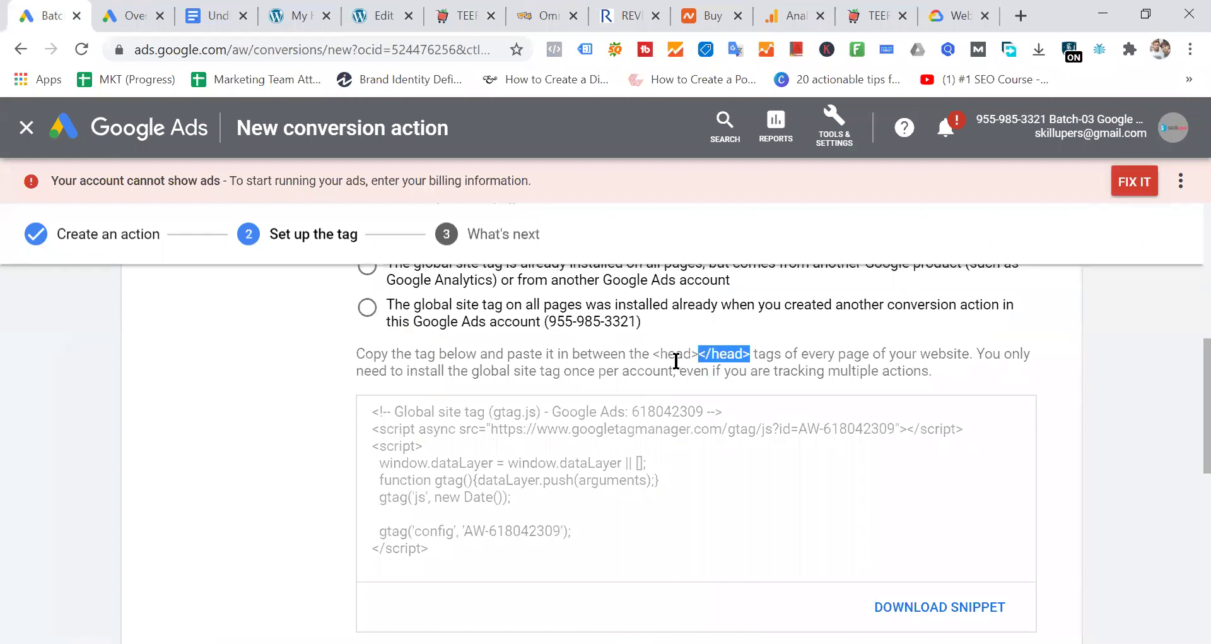
double_click(675, 354)
left_click(733, 358)
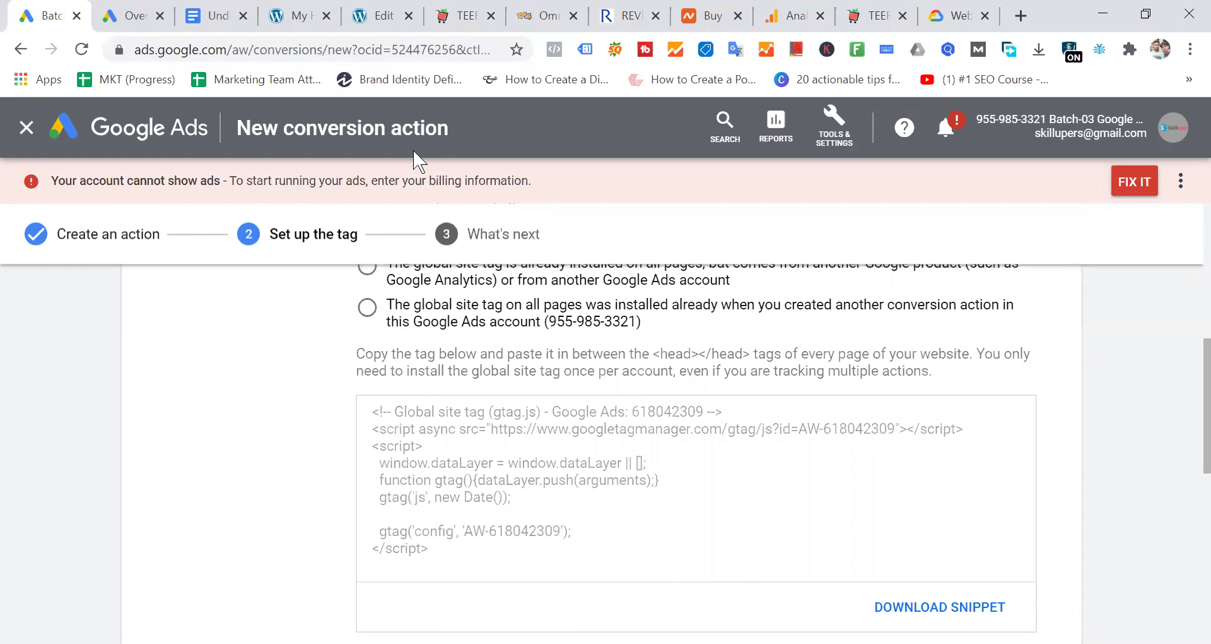
Step: Examine where the head section opens and closes in header.php and place the insertion point on blank line 14 below the opening head tag
left_click(377, 16)
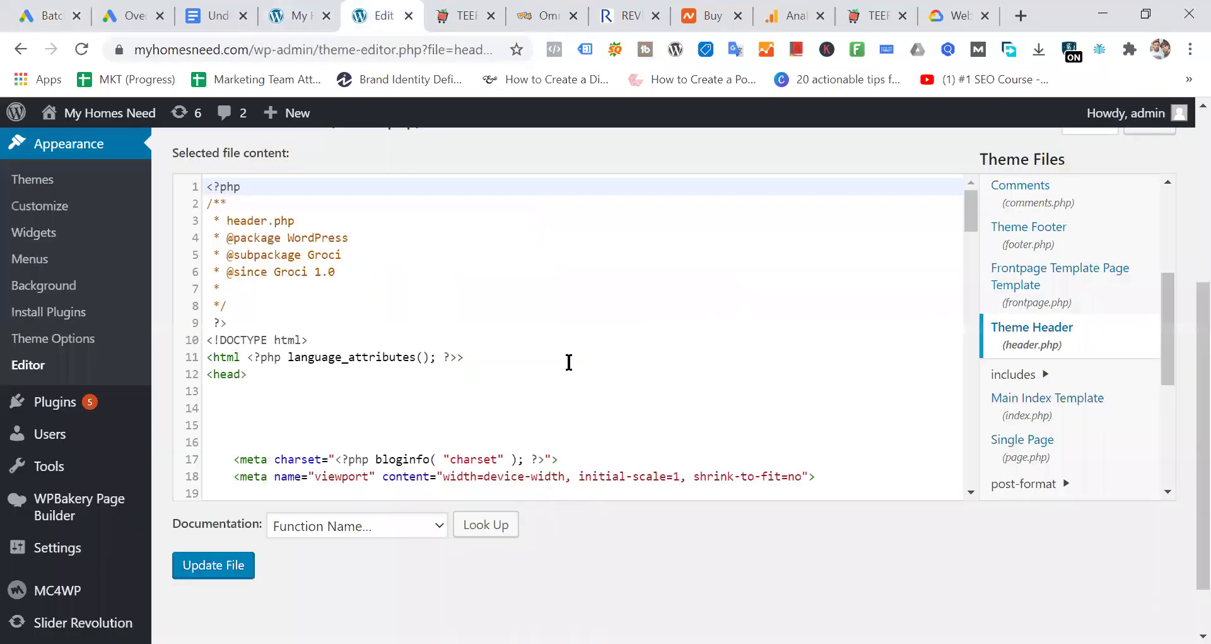
left_click(241, 394)
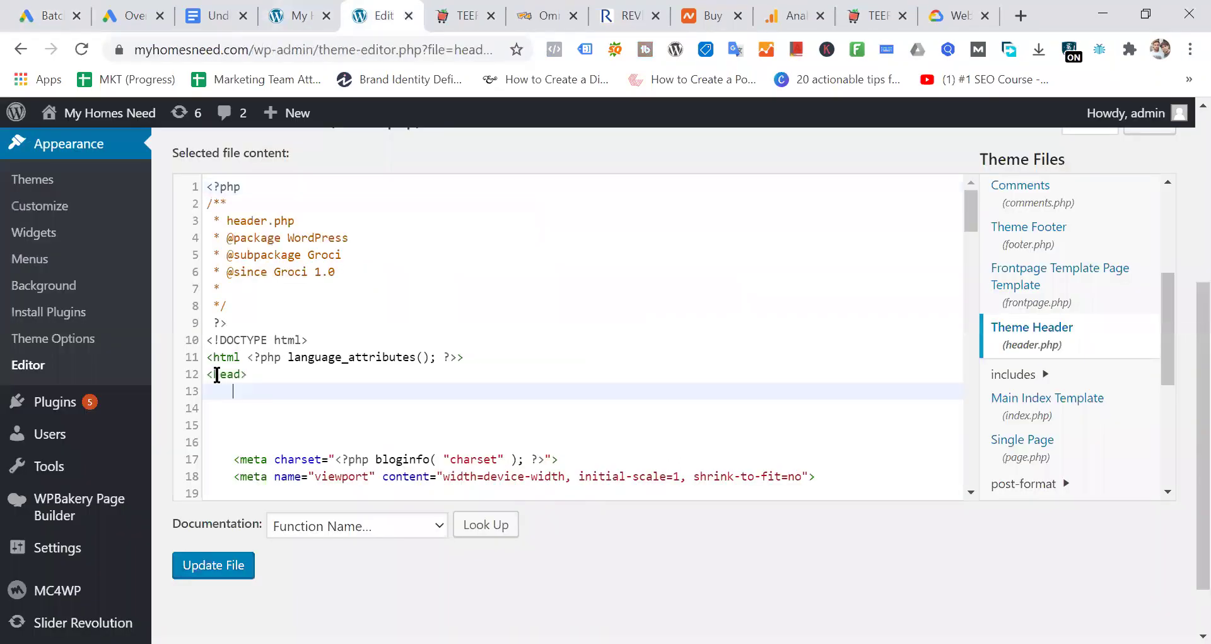
left_click(207, 373)
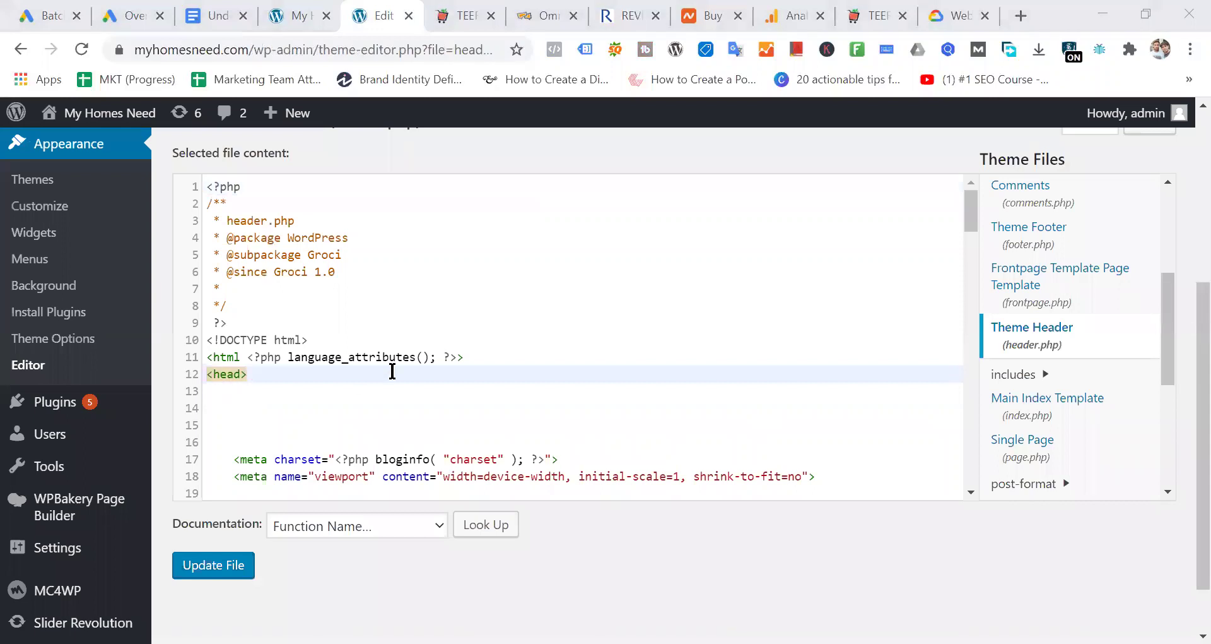
scroll(394, 371, "down", 5)
scroll(272, 341, "up", 3)
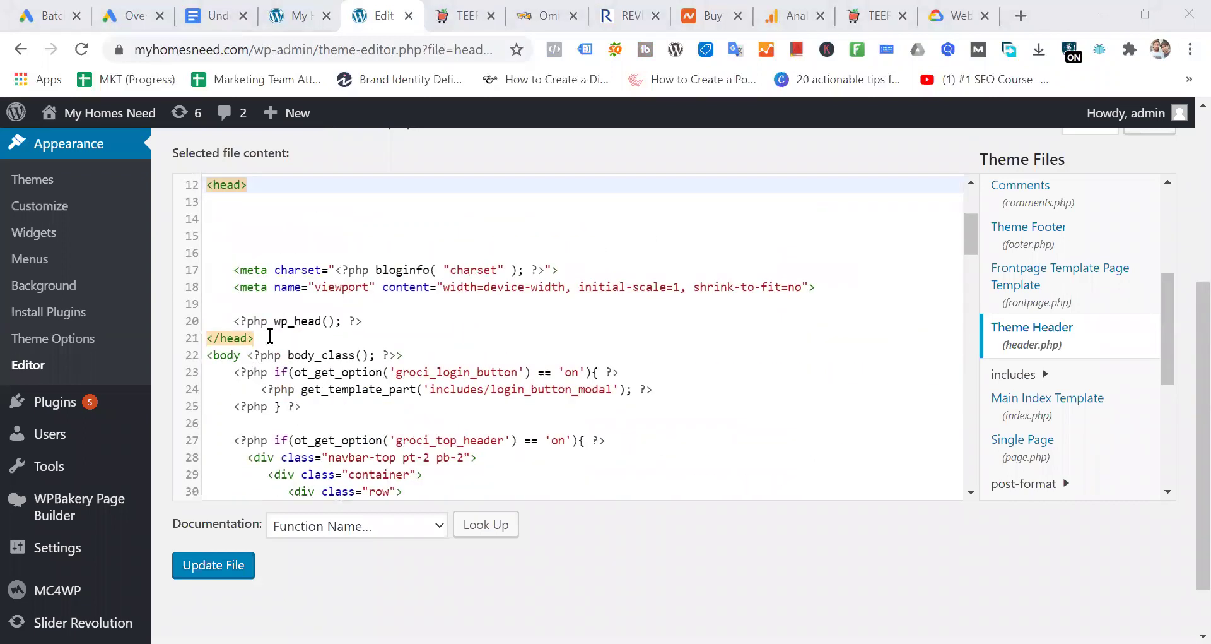
scroll(196, 350, "up", 3)
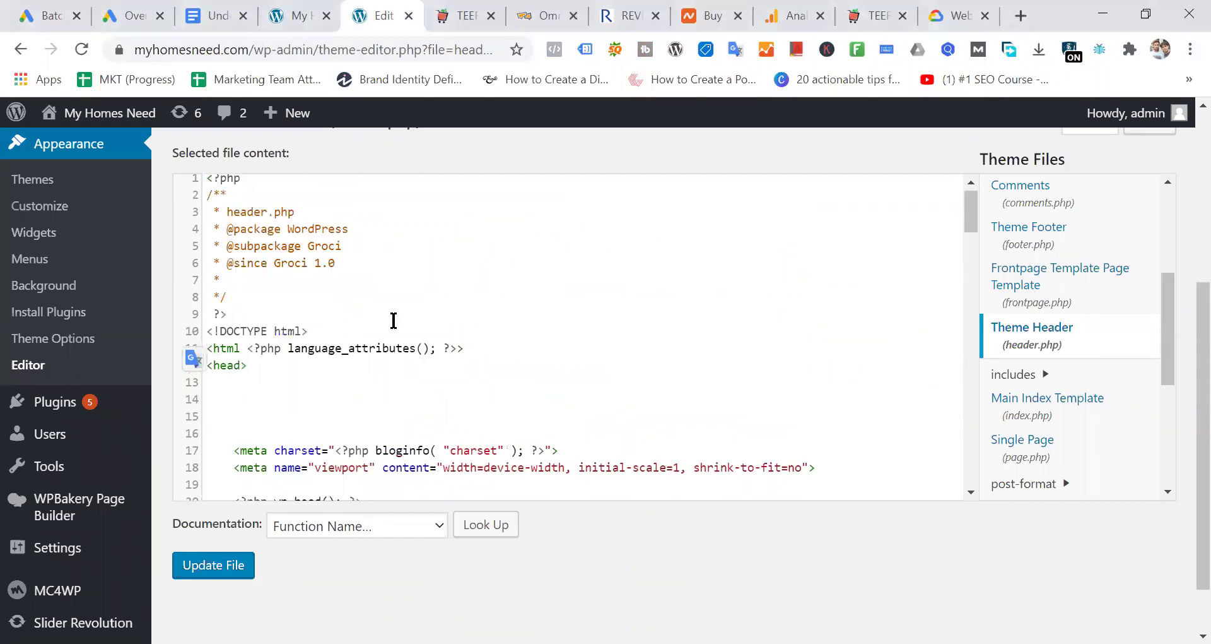
left_click(260, 406)
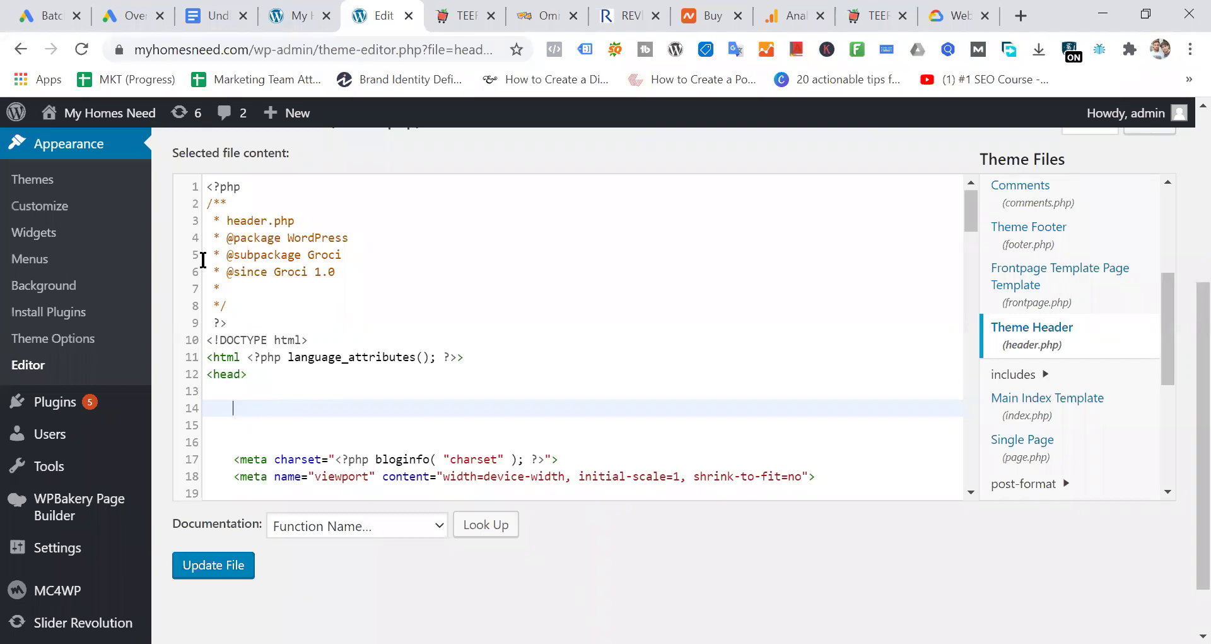
Step: Compare the Pmart rice product page, the My Homes Need homepage and the Google Ads global site tag with the open header.php file
left_click(468, 17)
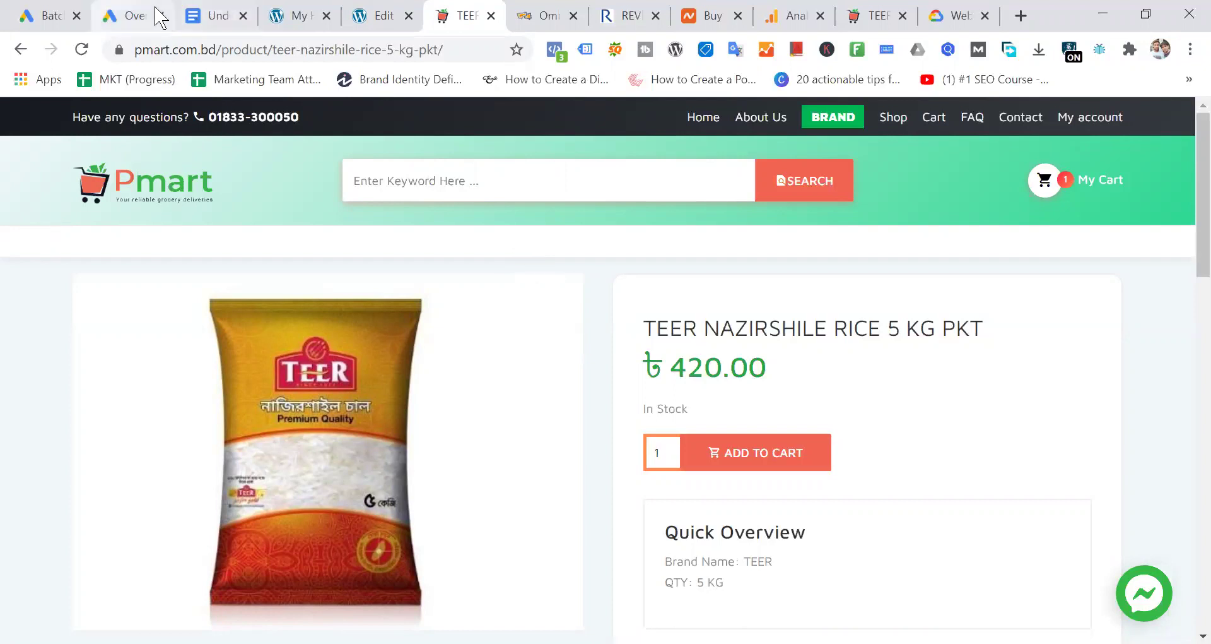
left_click(295, 15)
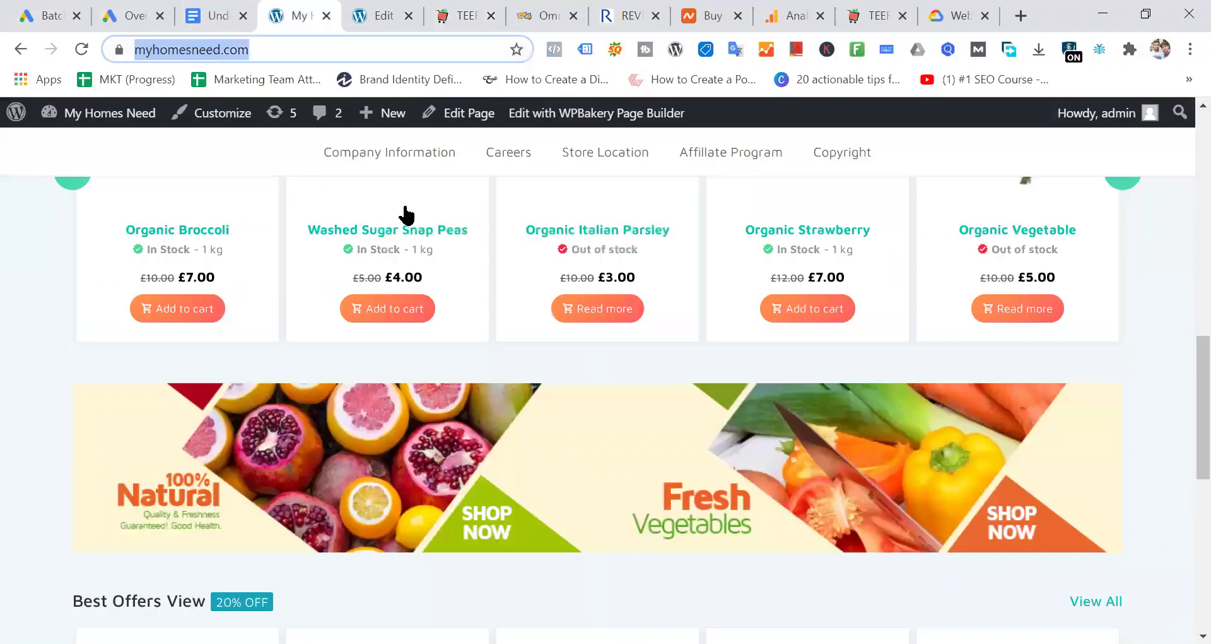
left_click(369, 20)
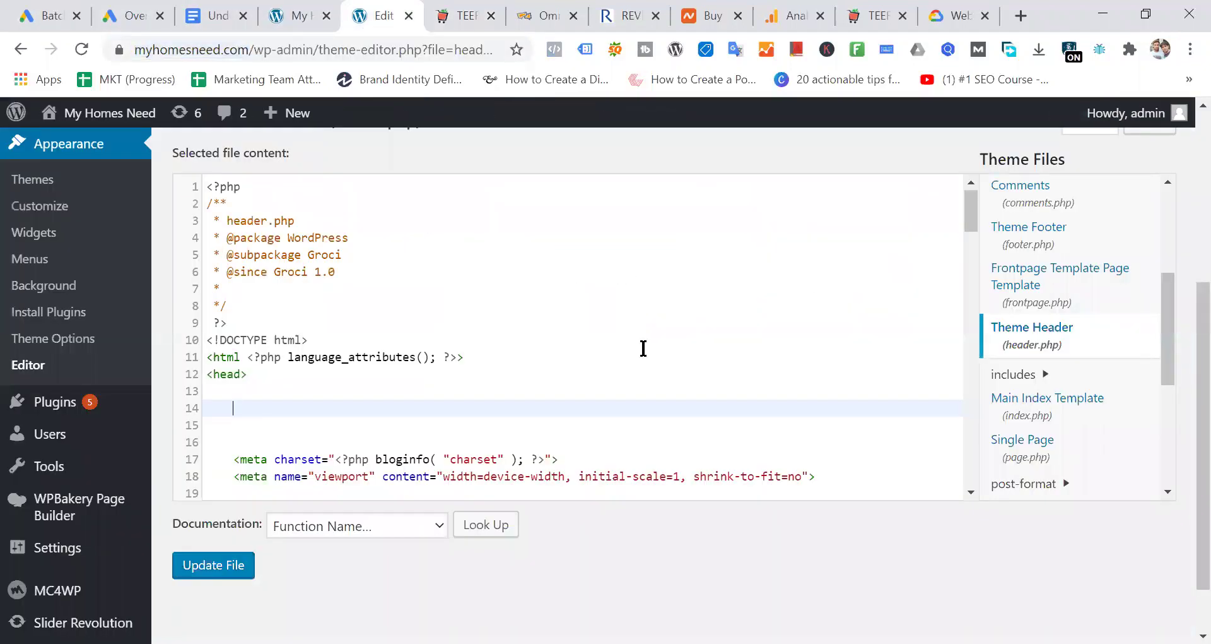
left_click(458, 17)
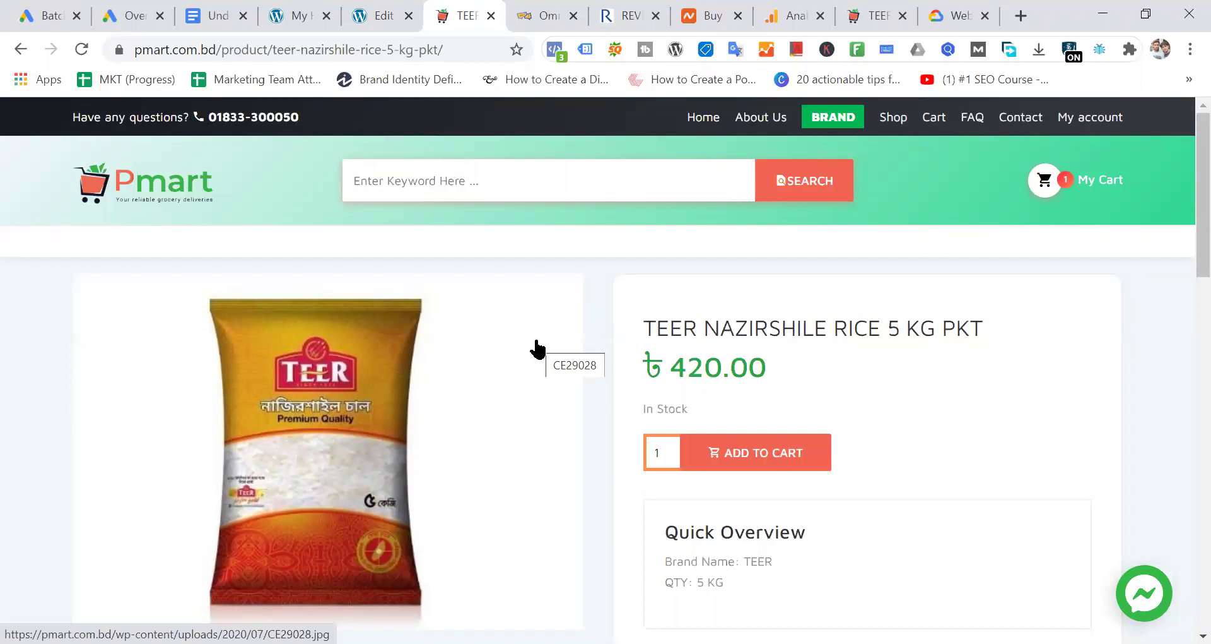
left_click(302, 16)
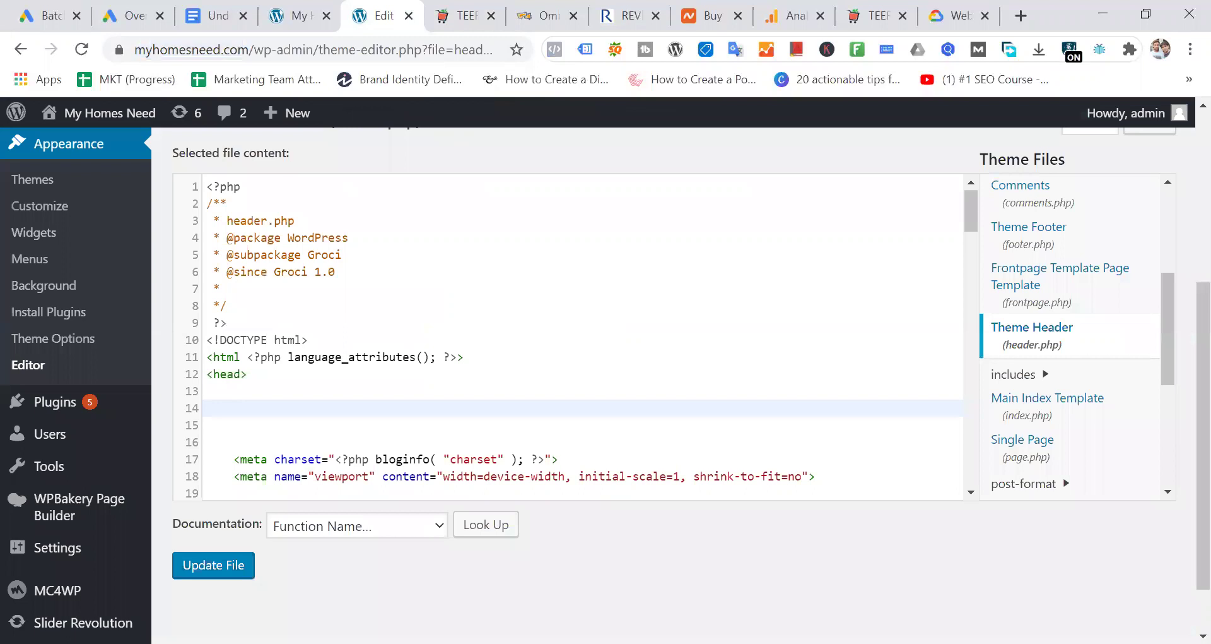
left_click(44, 15)
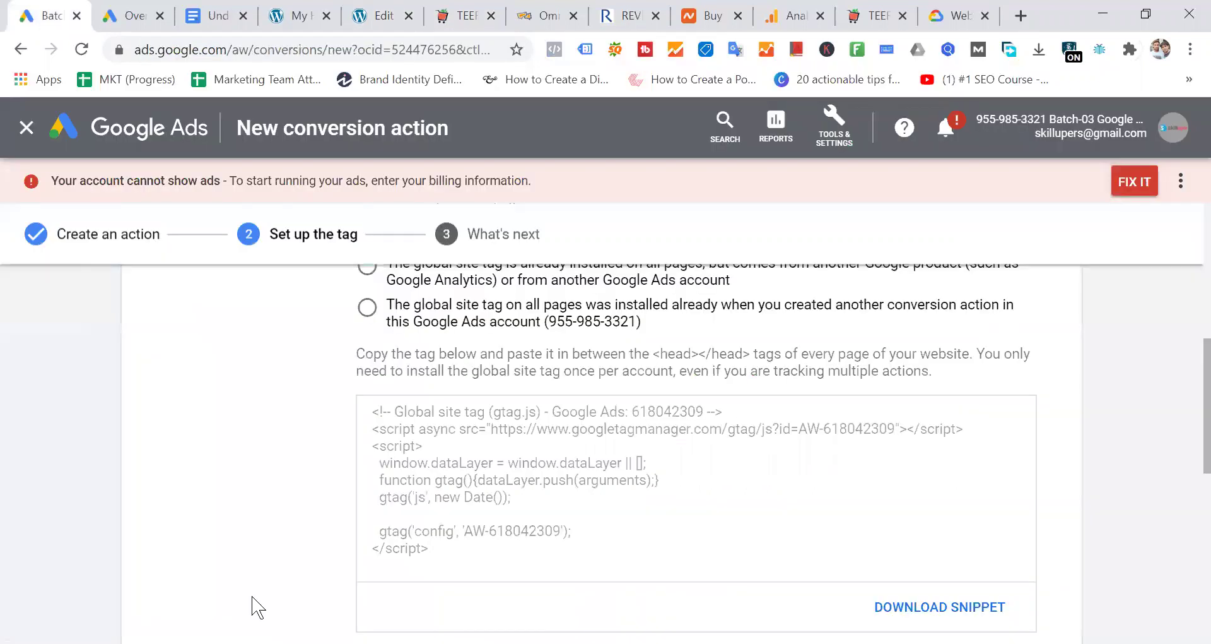
left_click(302, 18)
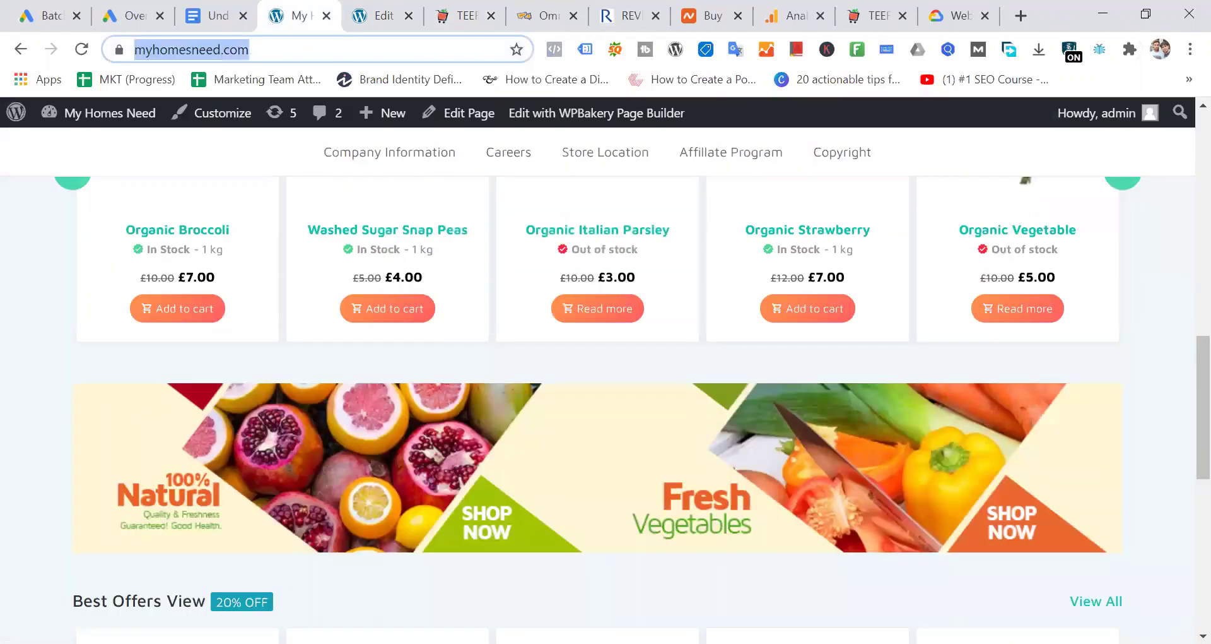
left_click(369, 16)
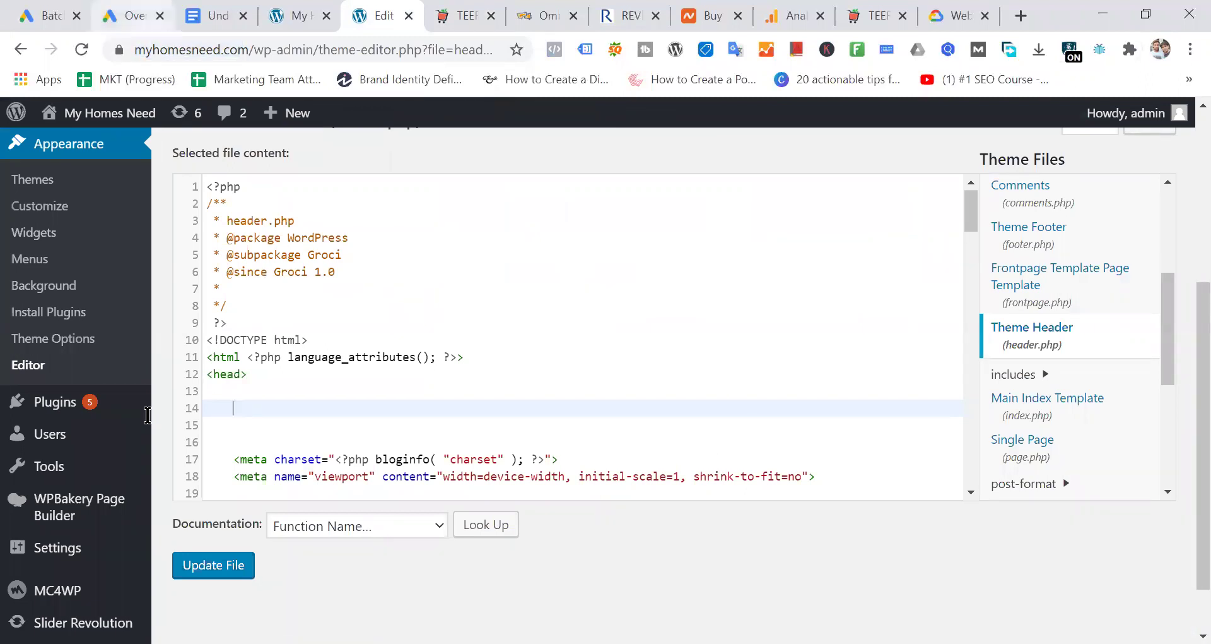
Step: Read the definition and the website–GTM–third-party services diagram in the Understanding Google Tag Manager document
left_click(220, 17)
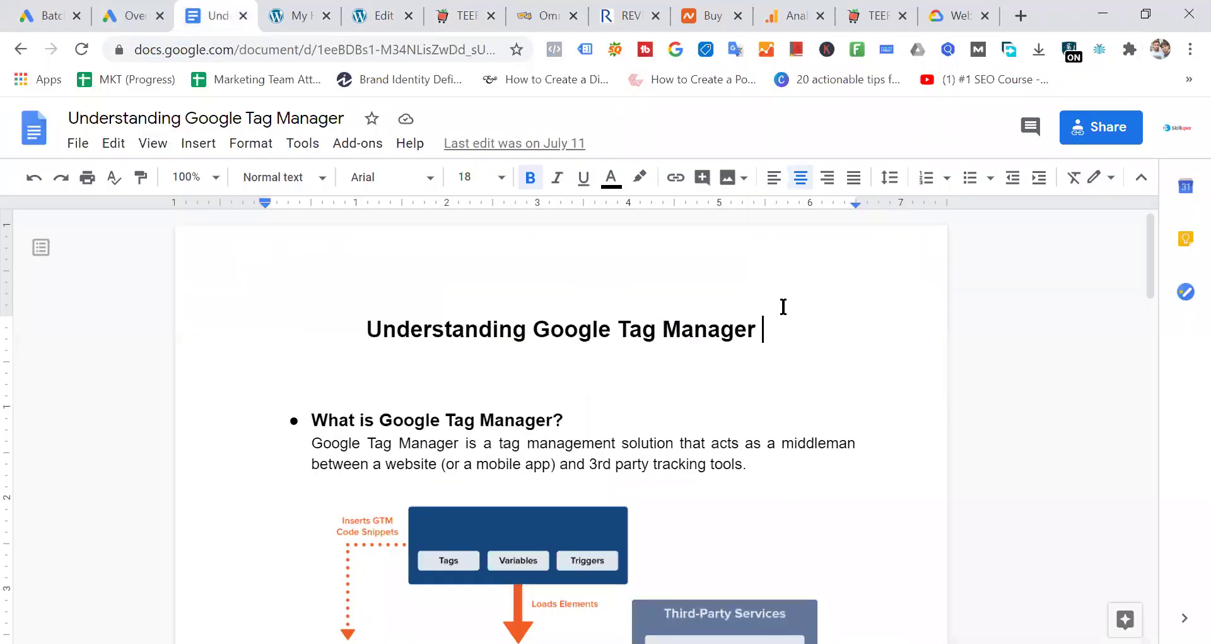
left_click_drag(779, 325, 336, 317)
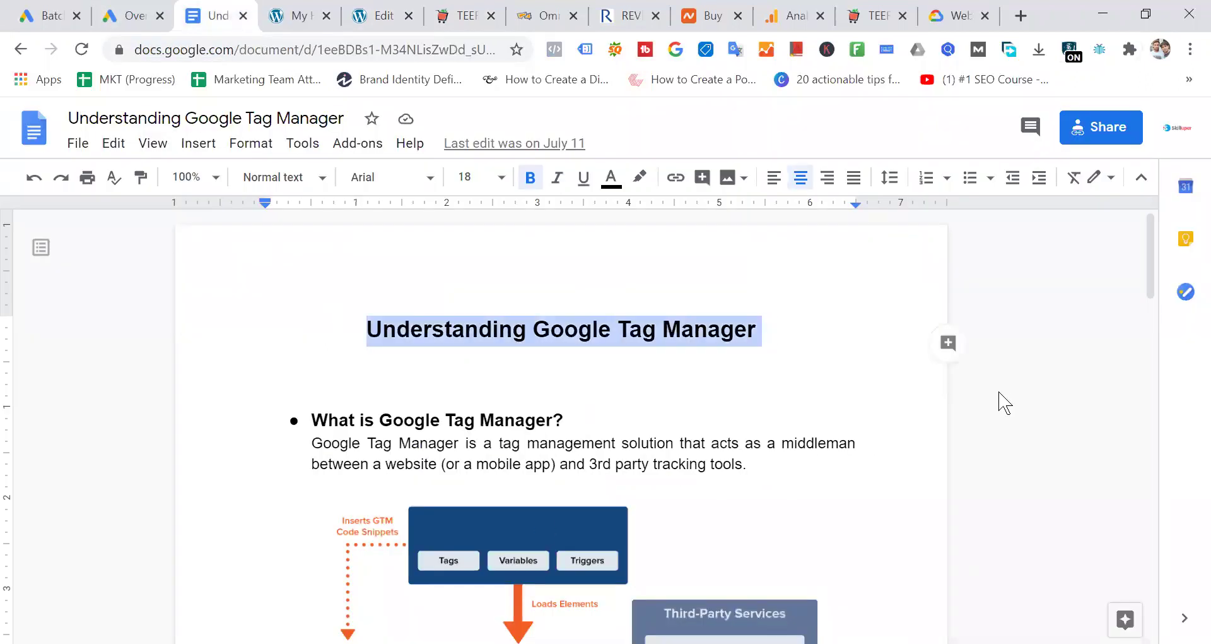
scroll(821, 333, "down", 3)
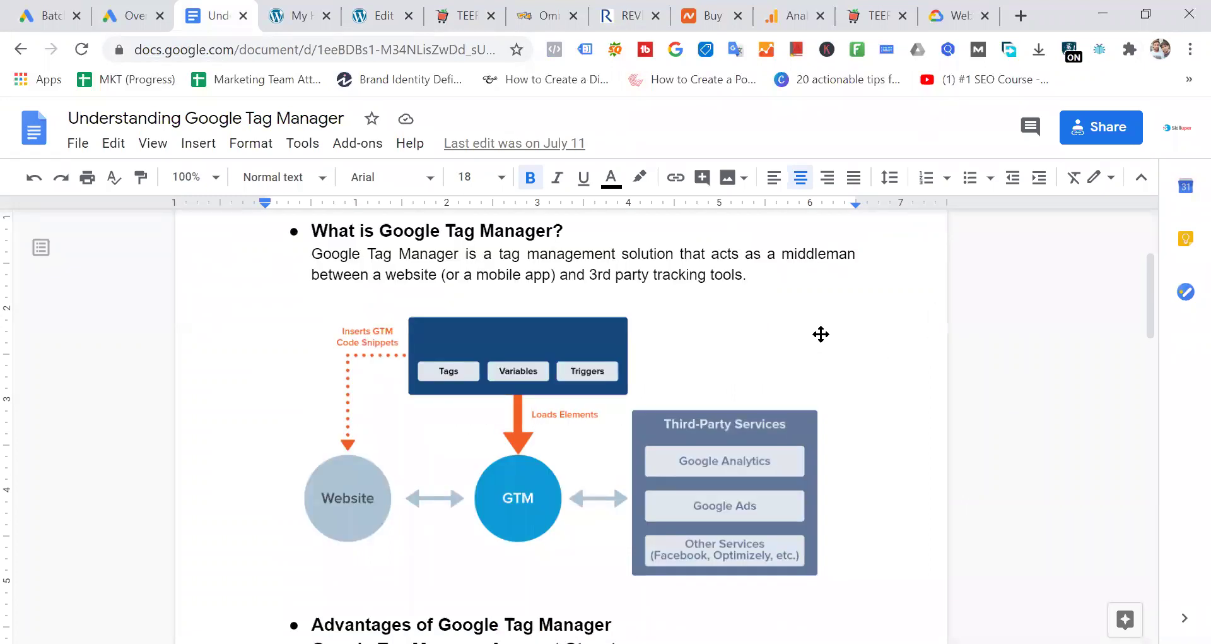
left_click(336, 509)
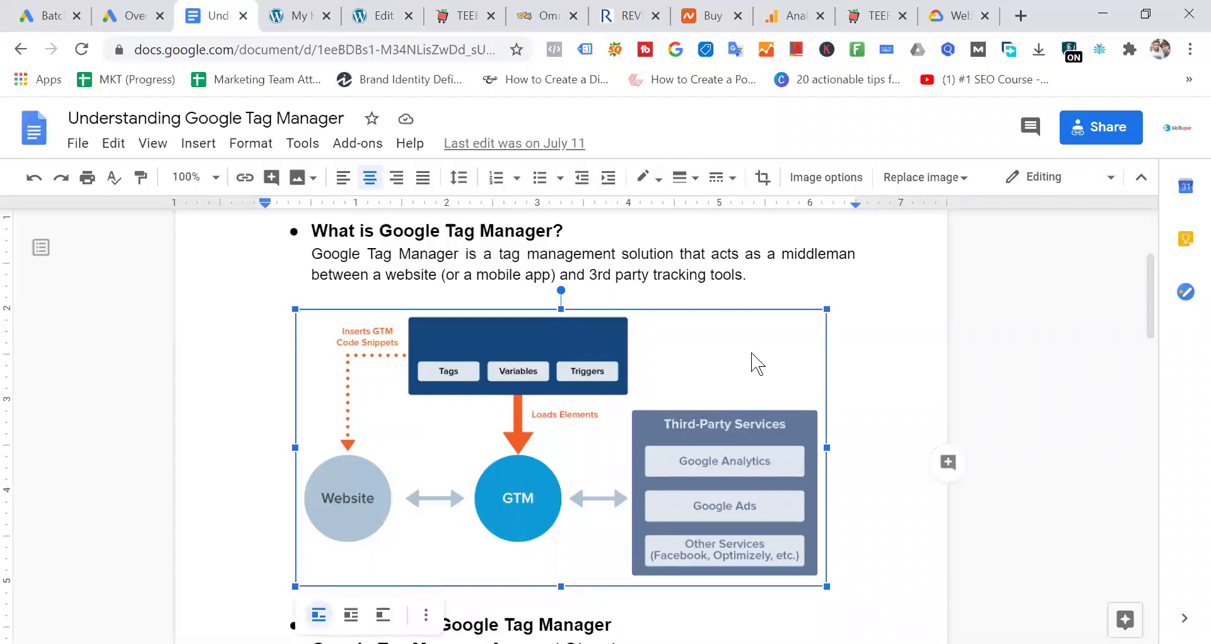
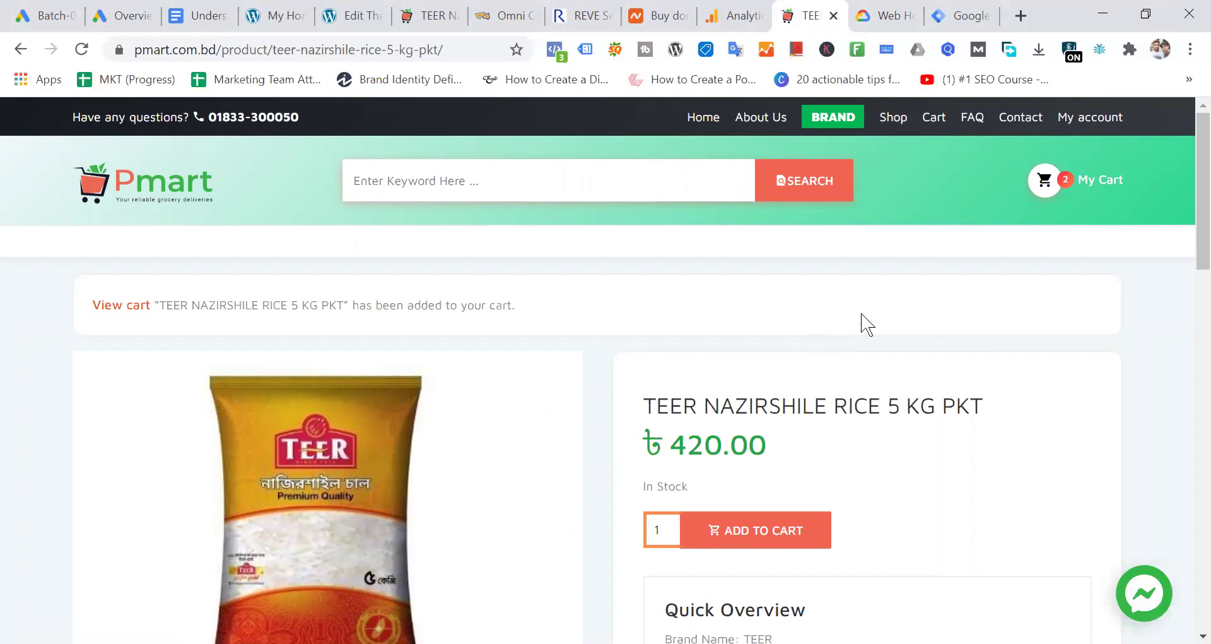
Step: Open the Pmart shopping cart holding the Teer Nazirshile Rice 5 kg and proceed to checkout
left_click(1045, 181)
left_click(994, 605)
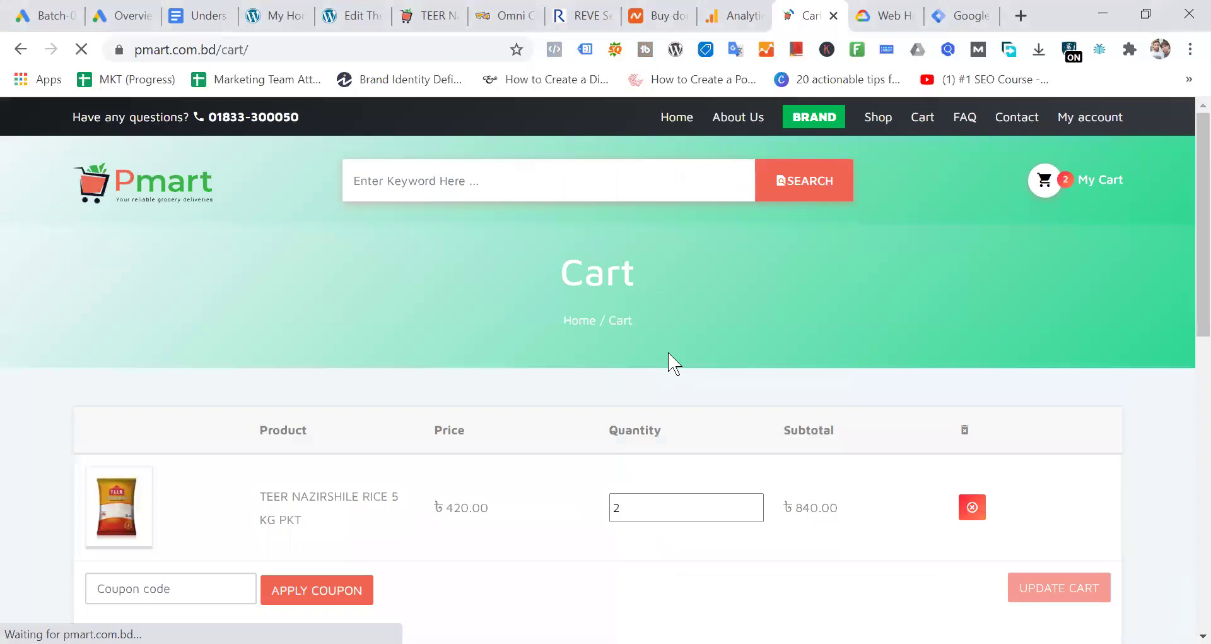
scroll(671, 359, "down", 6)
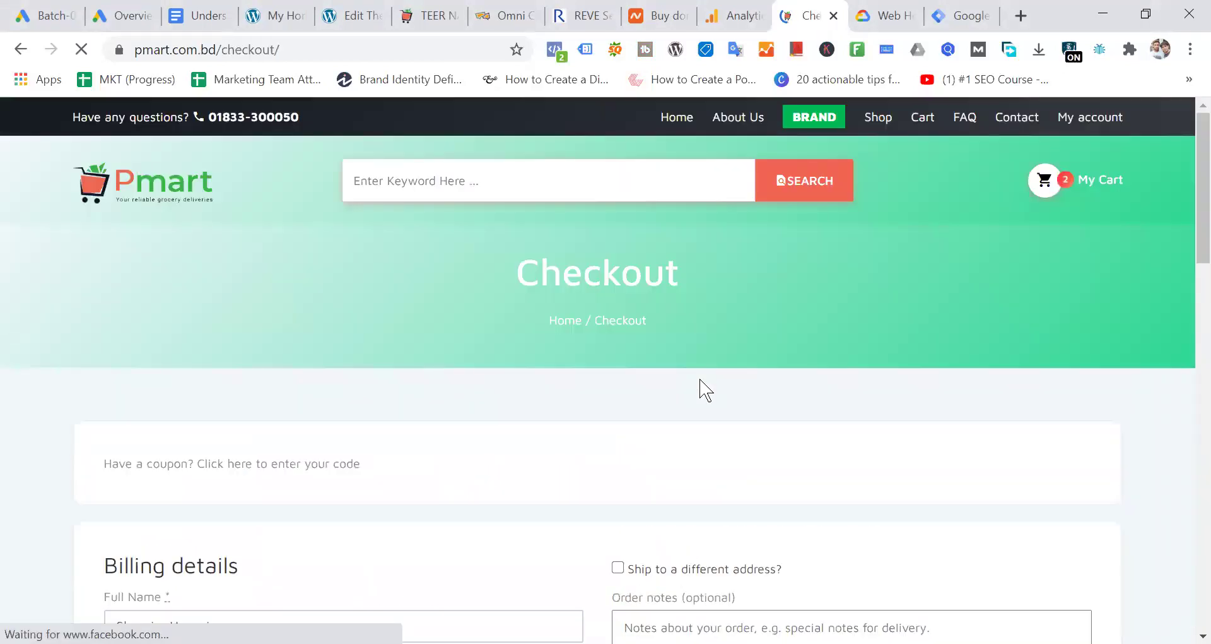
Step: Review the prefilled billing details on the checkout page and place the order with cash on delivery
scroll(516, 324, "down", 5)
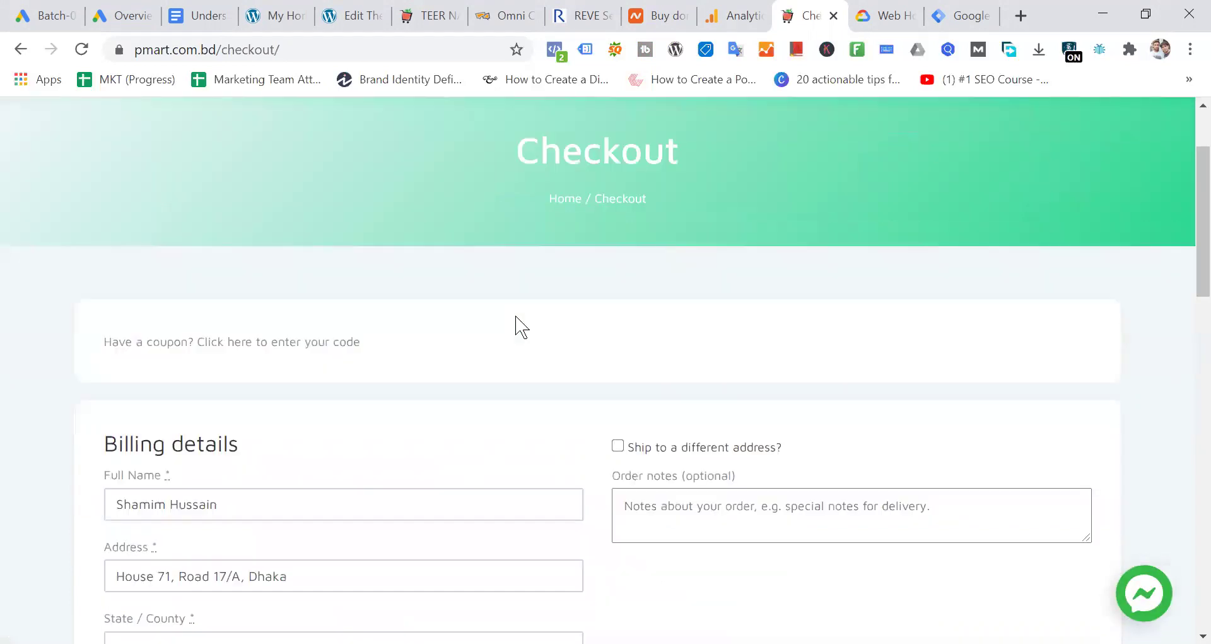
scroll(240, 180, "down", 3)
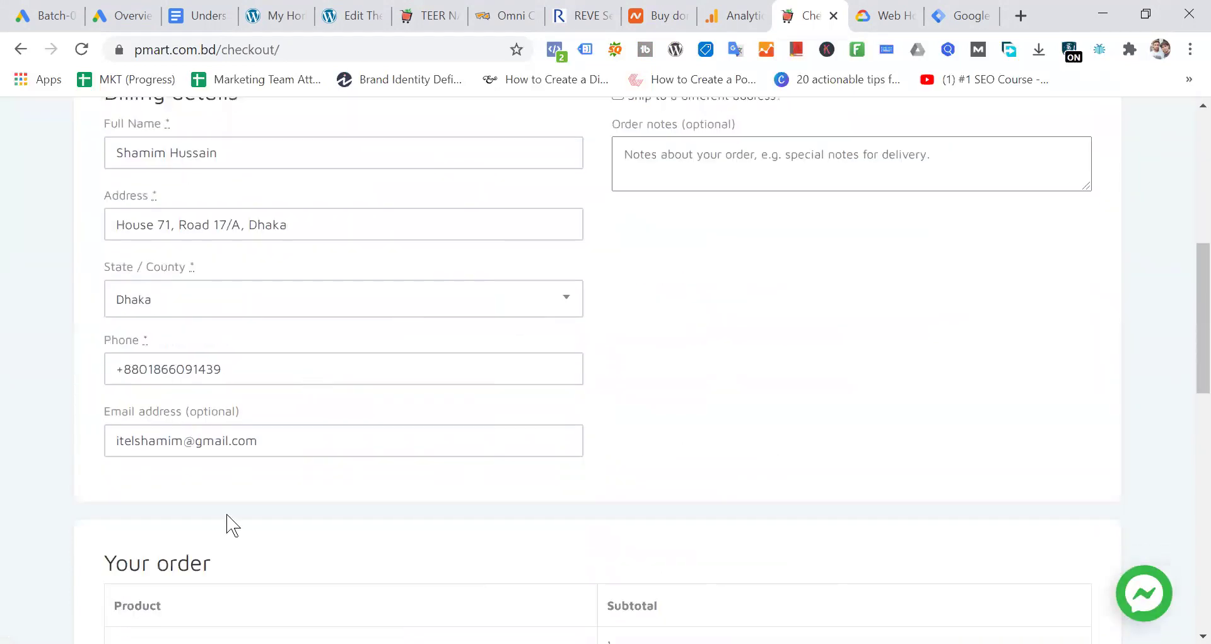
scroll(341, 462, "down", 9)
left_click(110, 412)
left_click(150, 462)
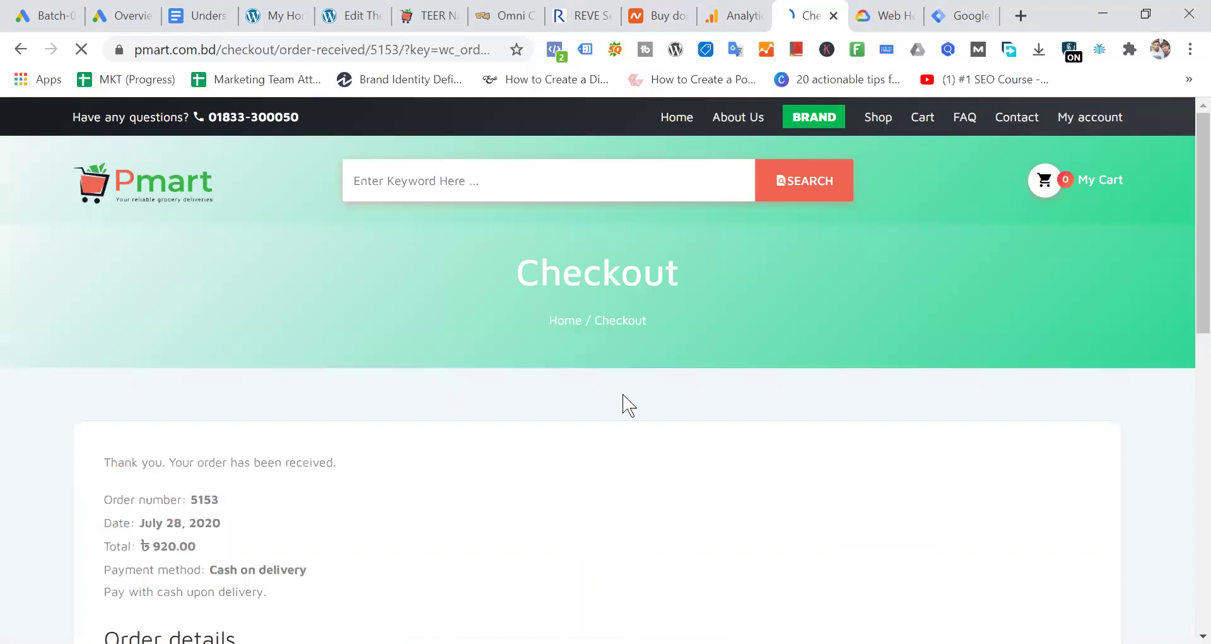
Step: Examine the thank-you message and the order-received part of the URL on the Pmart order confirmation page
left_click_drag(105, 460, 385, 459)
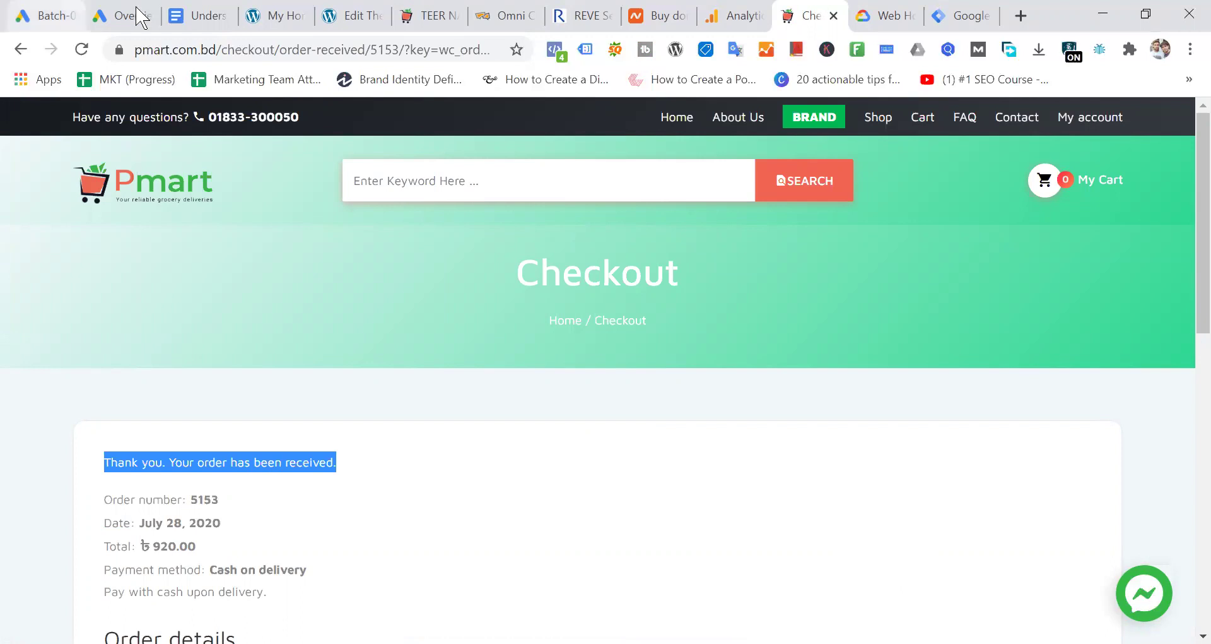
left_click_drag(279, 49, 424, 50)
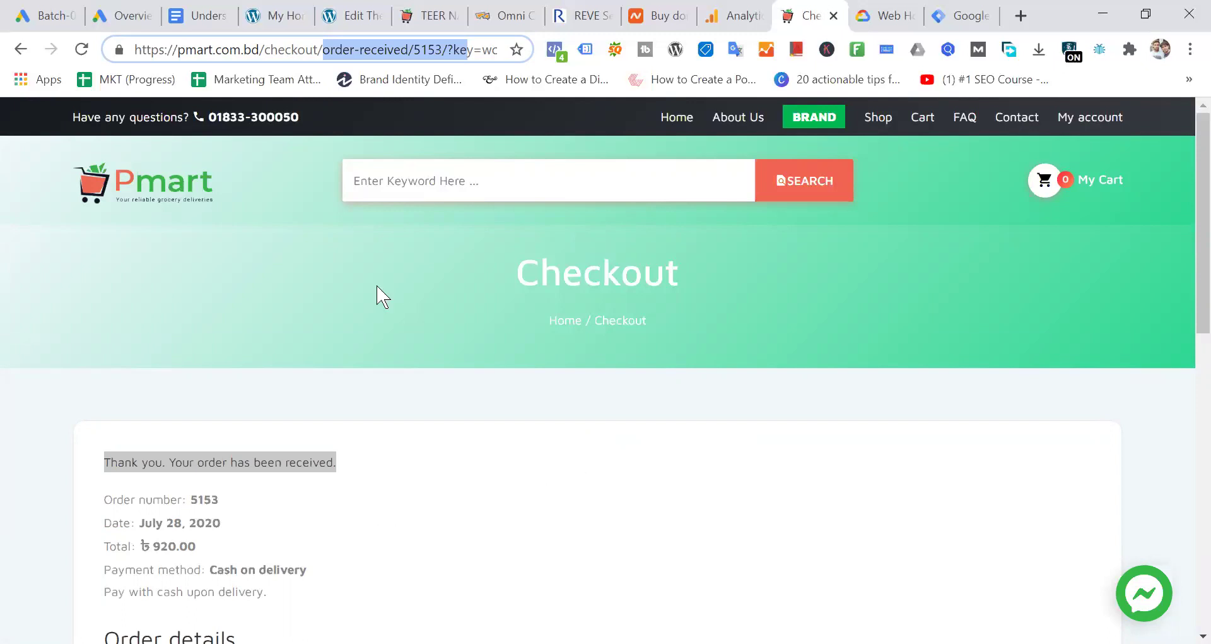
left_click(10, 184)
left_click_drag(275, 49, 392, 49)
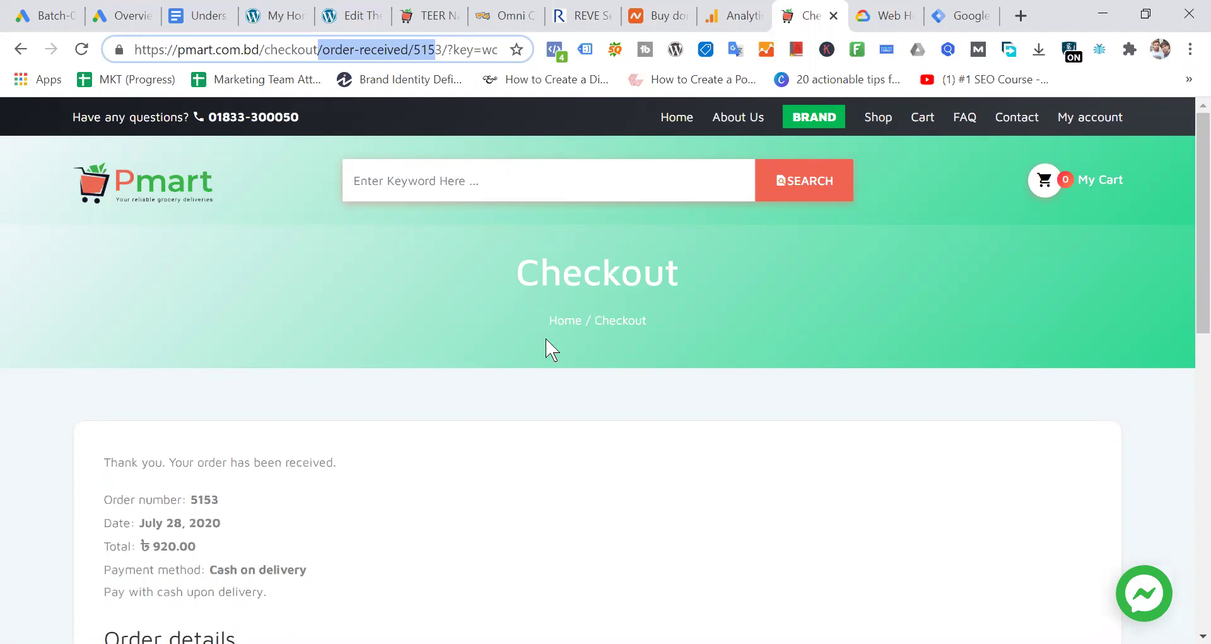
Step: Examine the order's total amount in the summary on the Pmart order confirmation page
scroll(554, 350, "down", 3)
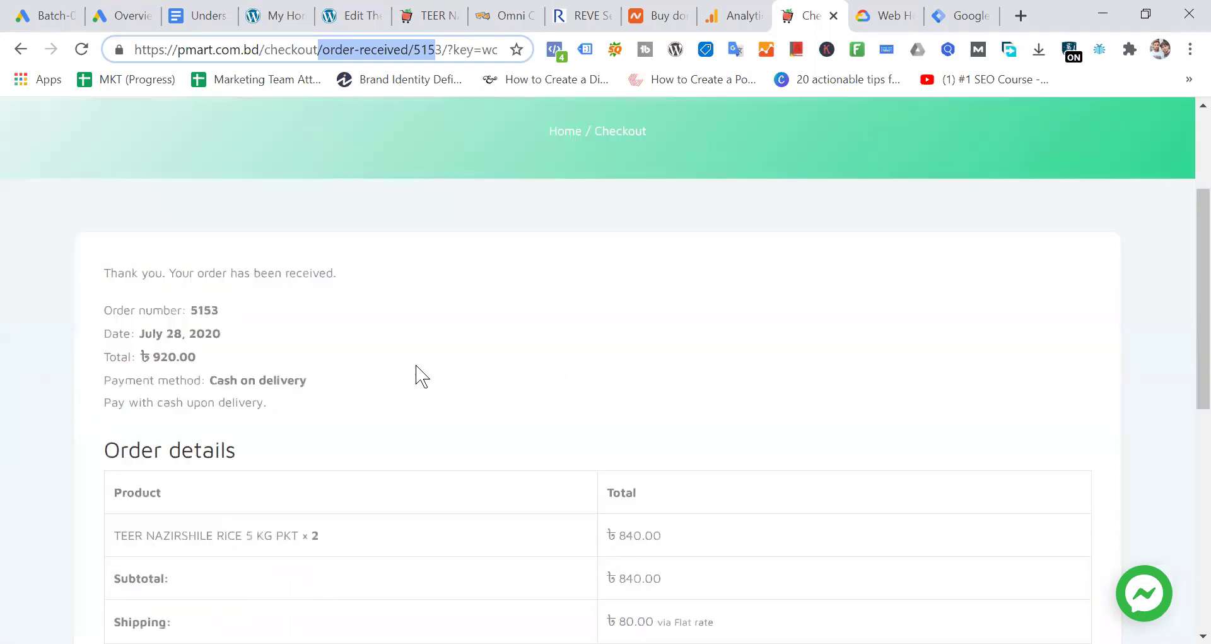
left_click_drag(154, 357, 238, 360)
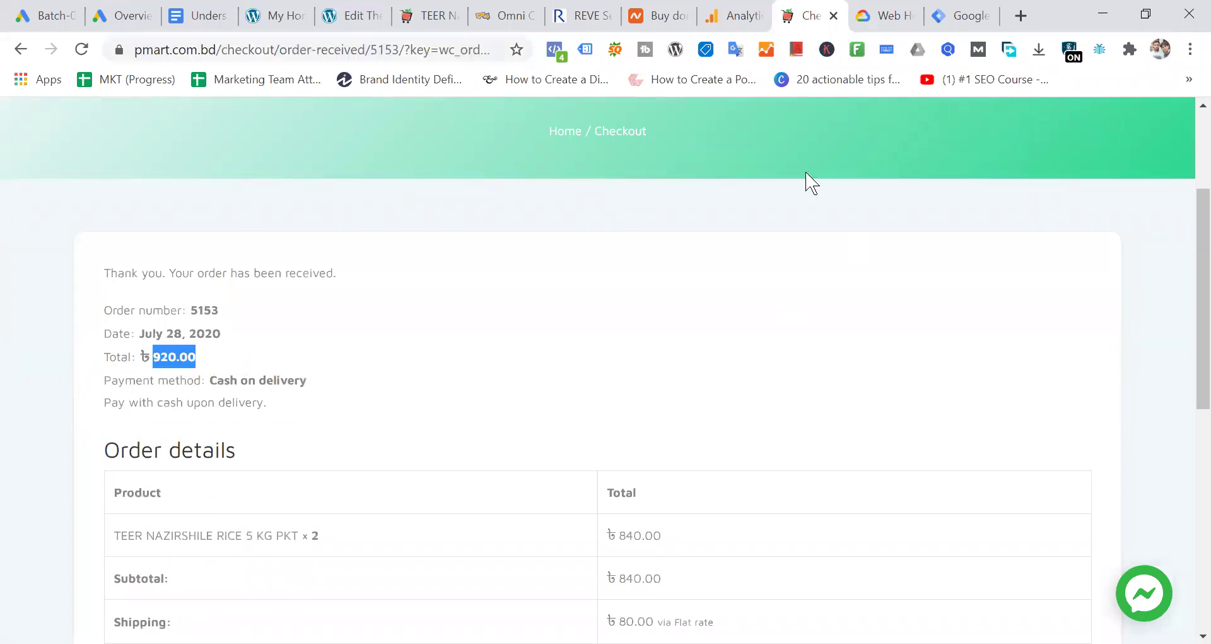
left_click(158, 380)
left_click_drag(147, 357, 278, 359)
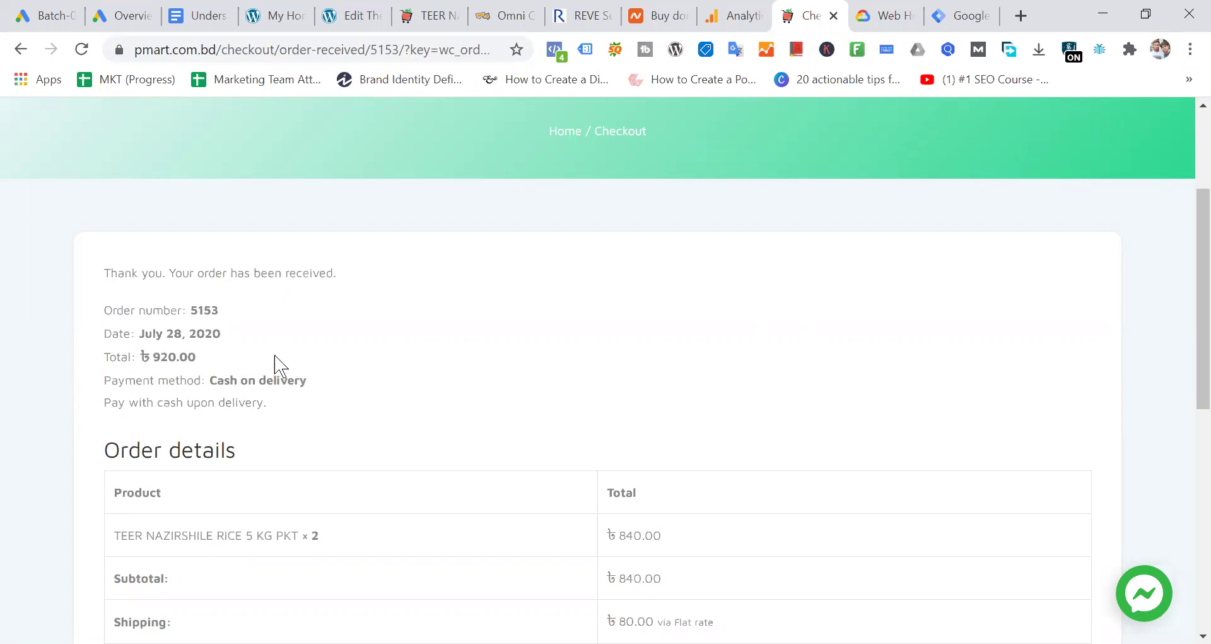
left_click(169, 355)
double_click(170, 357)
left_click(162, 360)
double_click(163, 359)
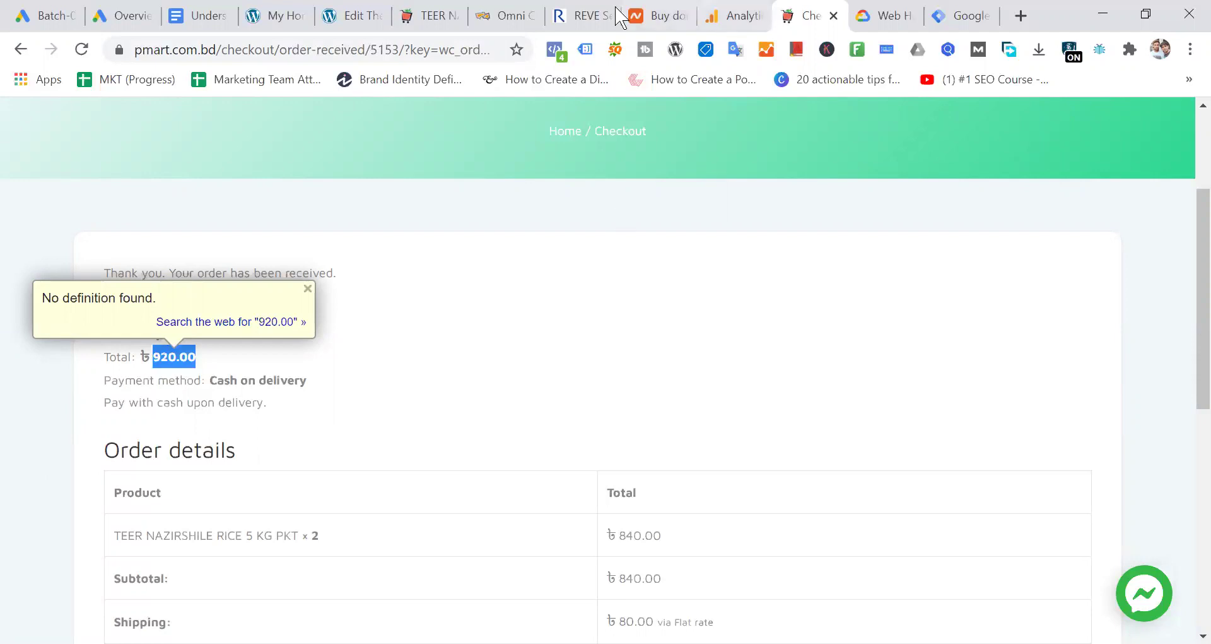
left_click(376, 130)
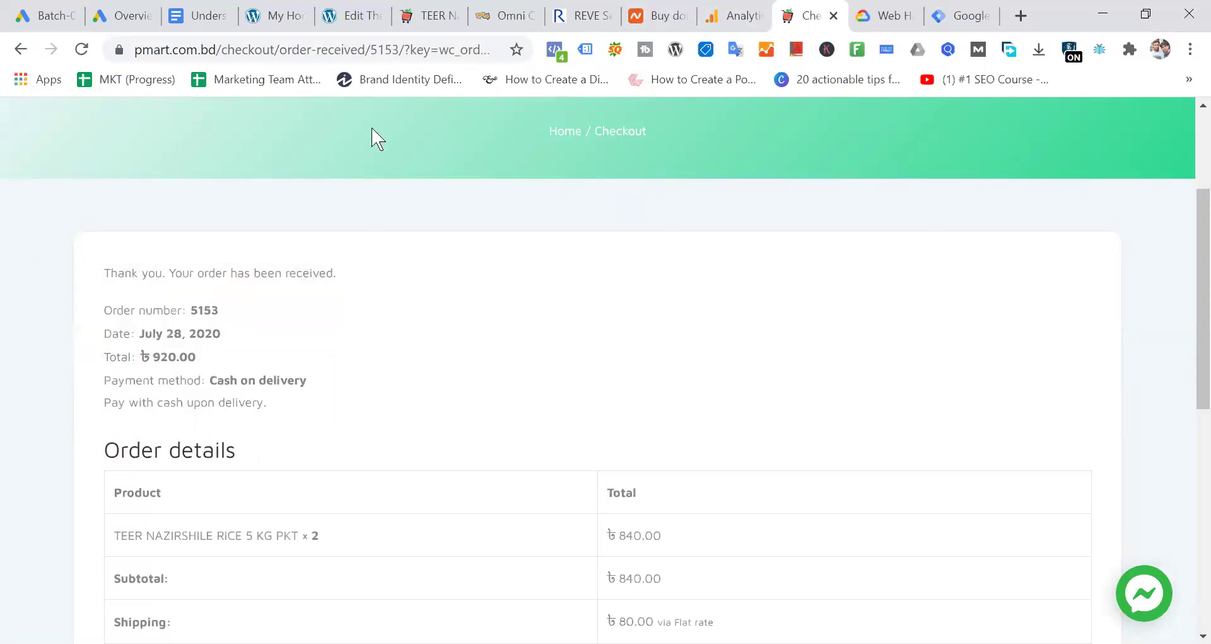
Step: Skim the Understanding Google Tag Manager document down to its Variables section and switch to the Google Tag Manager accounts page
left_click(209, 15)
scroll(802, 352, "down", 15)
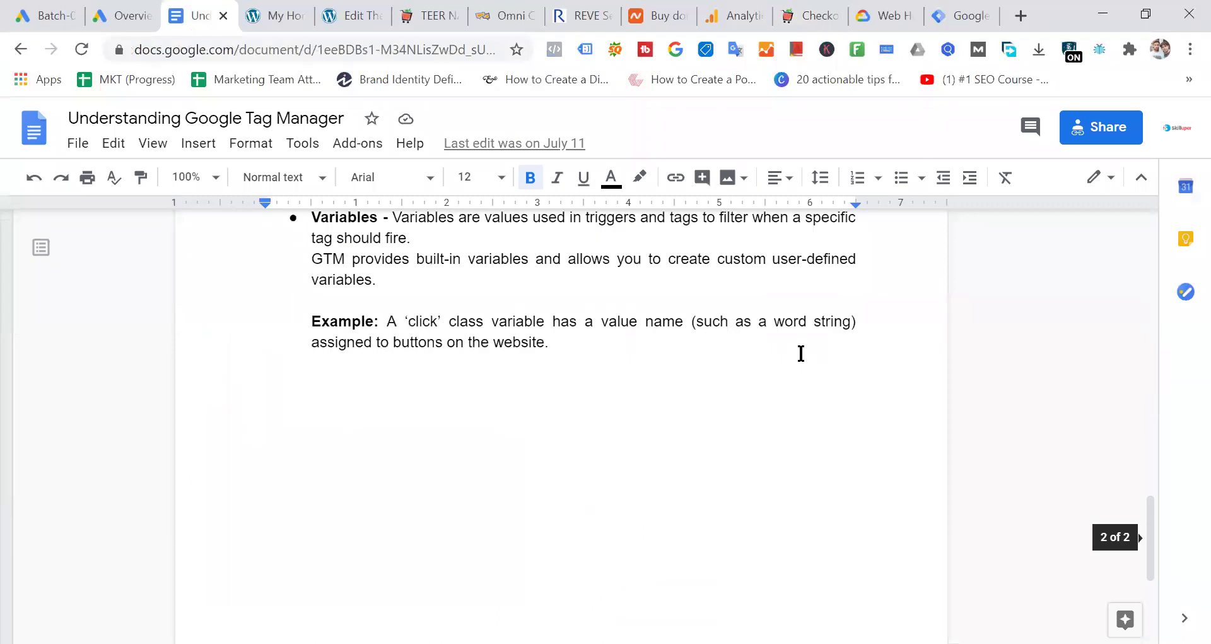
scroll(801, 352, "up", 20)
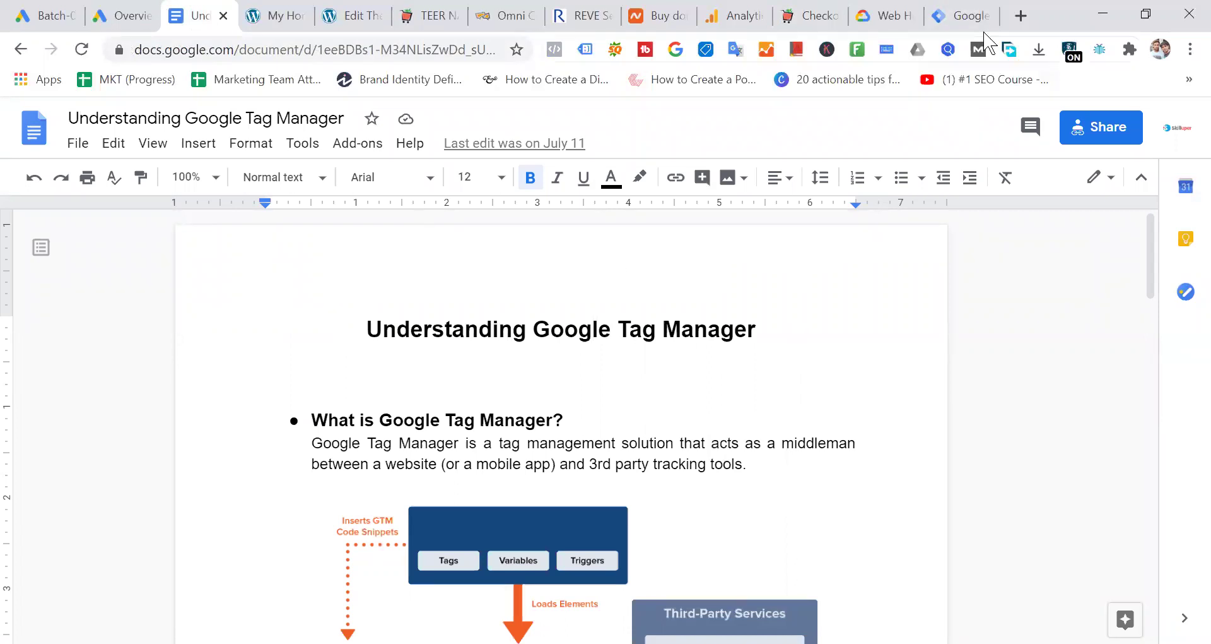
left_click(968, 15)
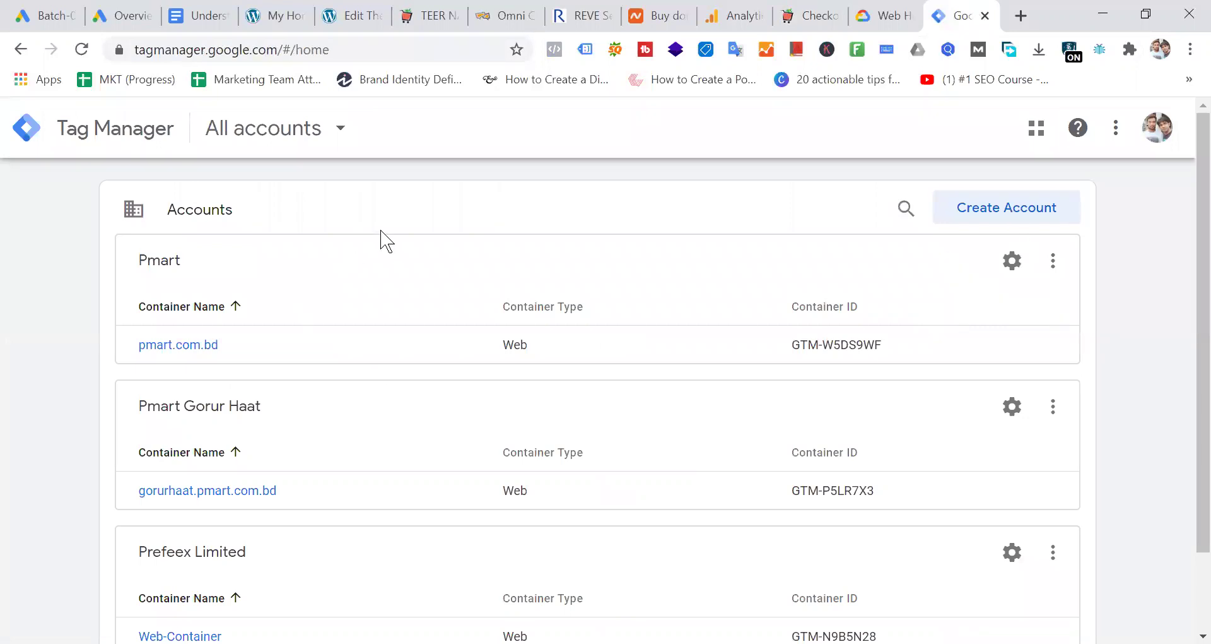
Step: Review the listed Tag Manager accounts and switch to the Skilluper Google login
scroll(382, 259, "down", 2)
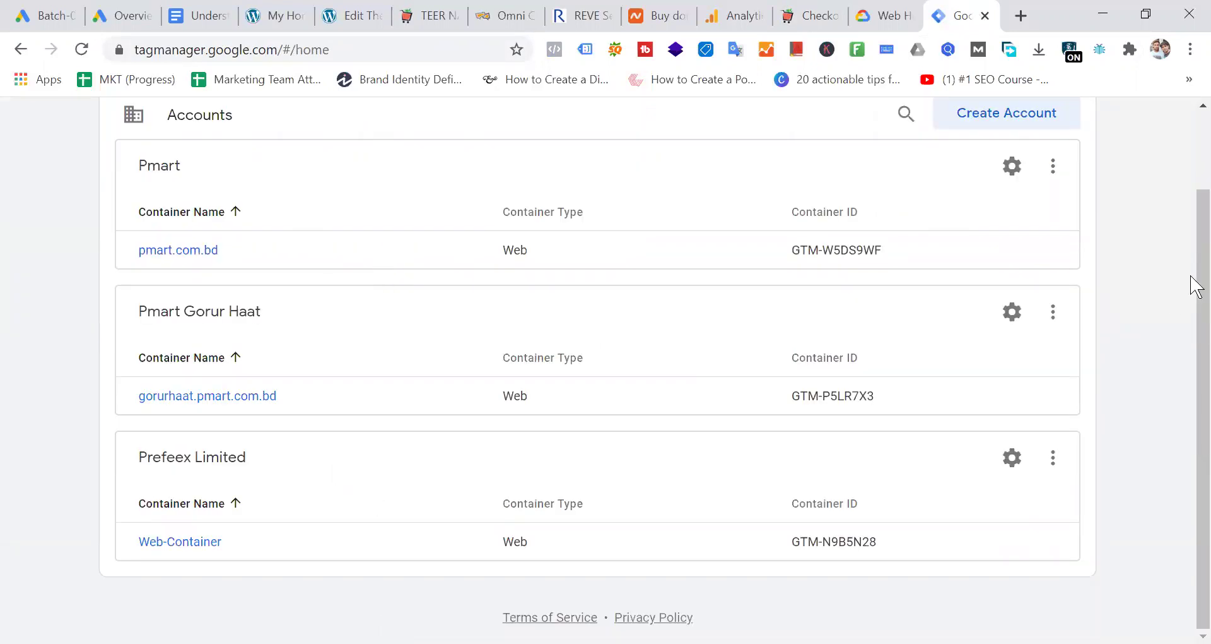
left_click_drag(1192, 282, 1172, 89)
left_click(1160, 130)
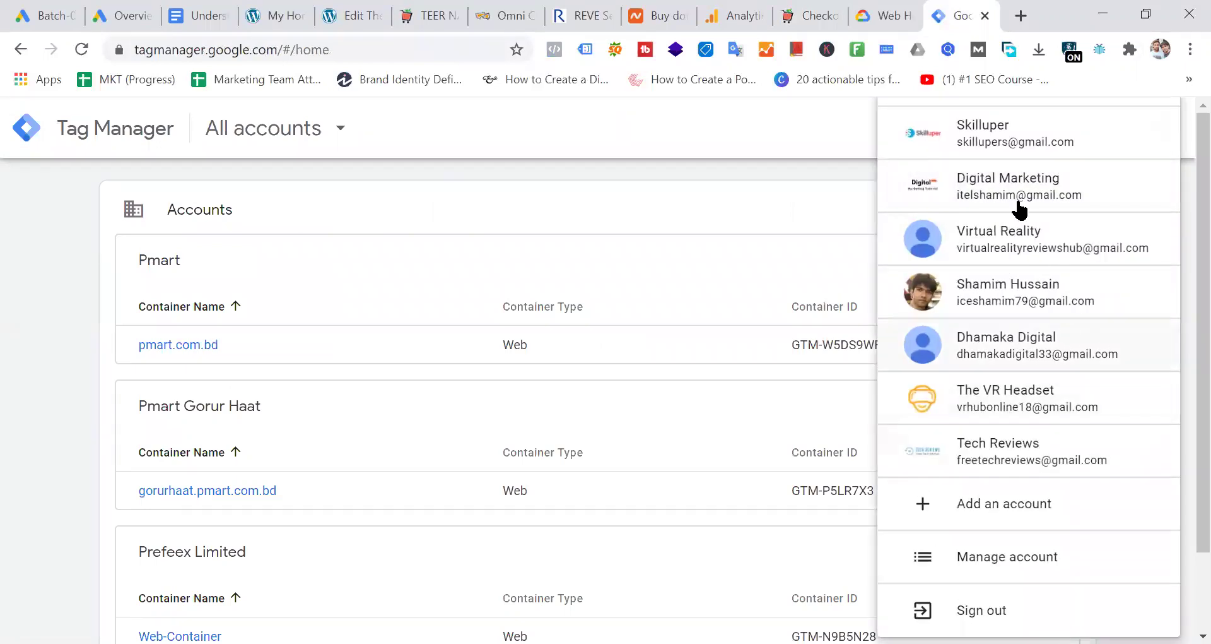
left_click(1003, 144)
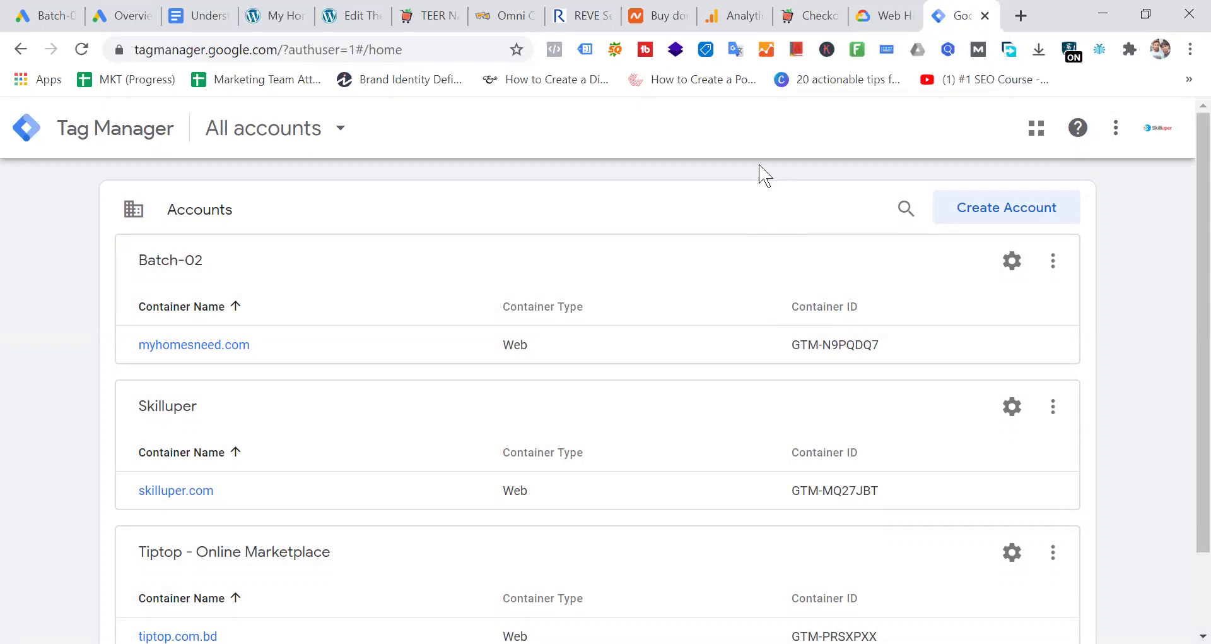
Step: Look over the open Analytics report, Pmart product page and My Homes Need store, and return to Tag Manager
left_click(739, 16)
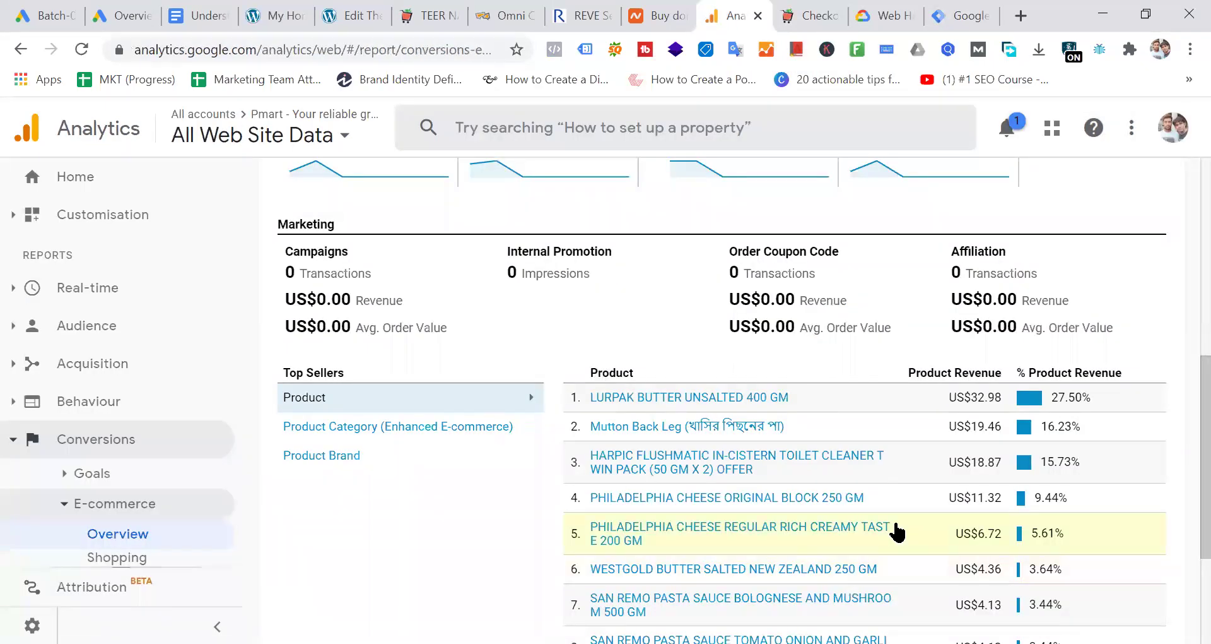
left_click(434, 16)
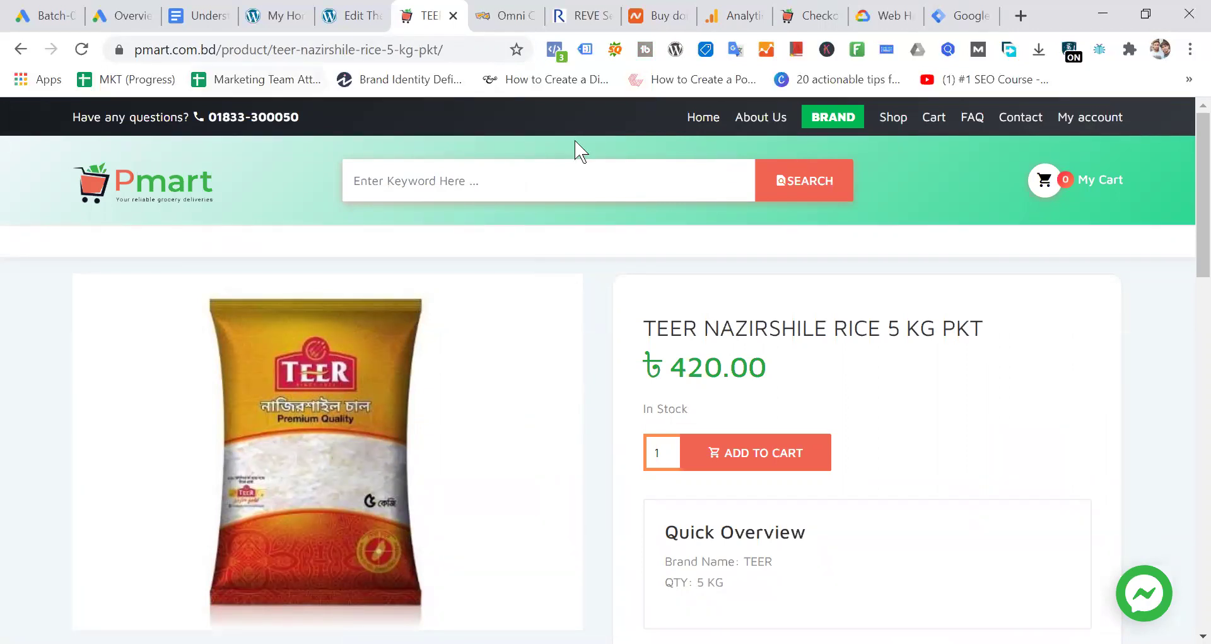
left_click(279, 14)
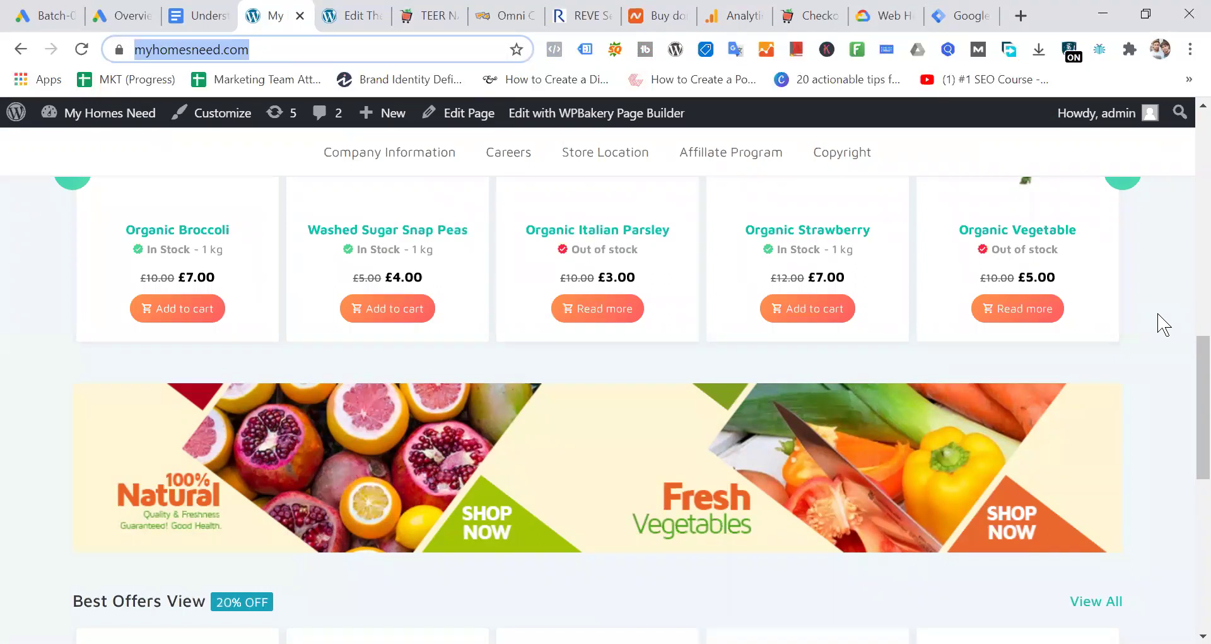
left_click(979, 15)
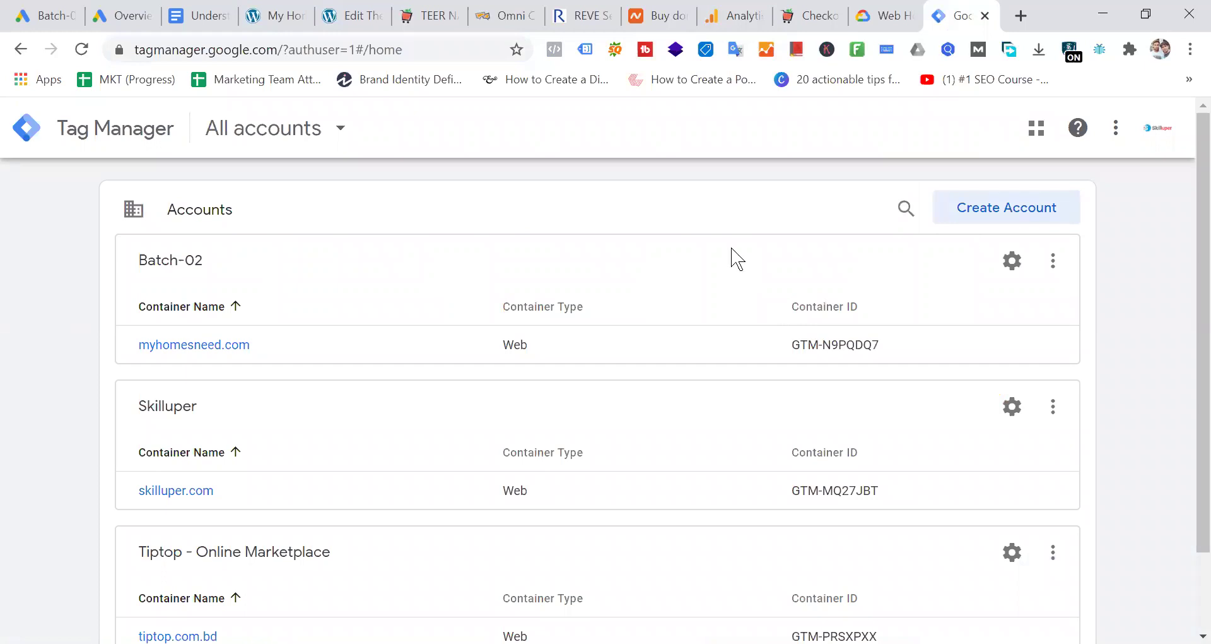
Step: Start a new Tag Manager account and name it Home Need 3rd batch
scroll(252, 226, "down", 2)
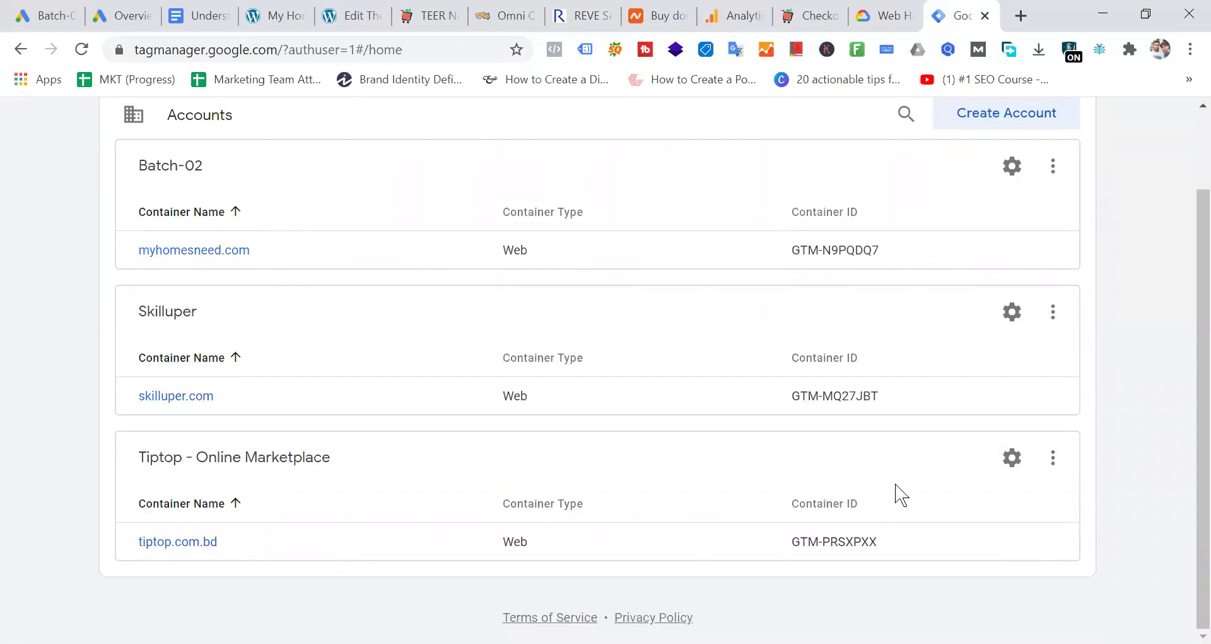
left_click(1000, 116)
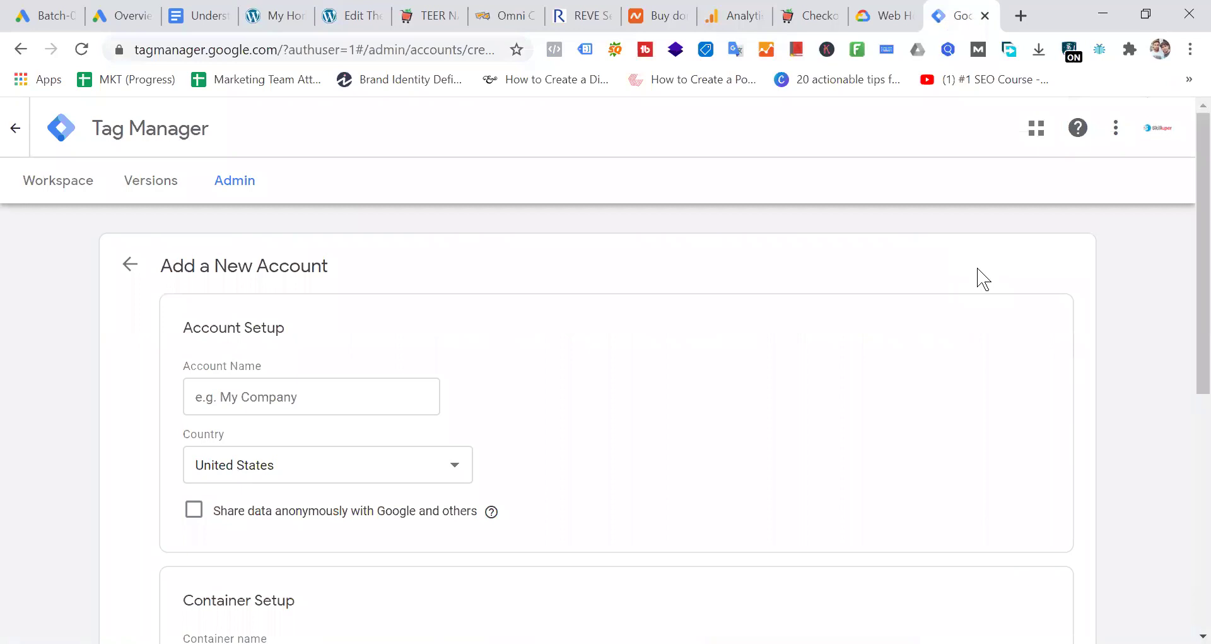
left_click(322, 397)
type("Home N")
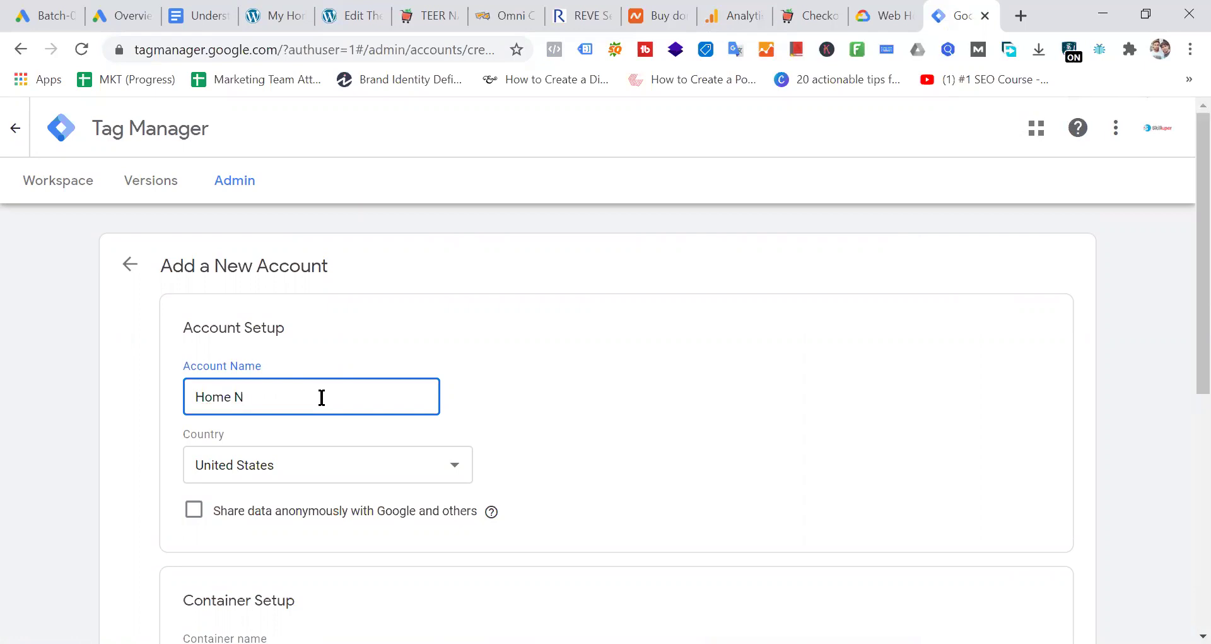
type("eed 3rd batch")
Step: Check the Pmart and My Homes Need store pages and return to the new account form
left_click(441, 15)
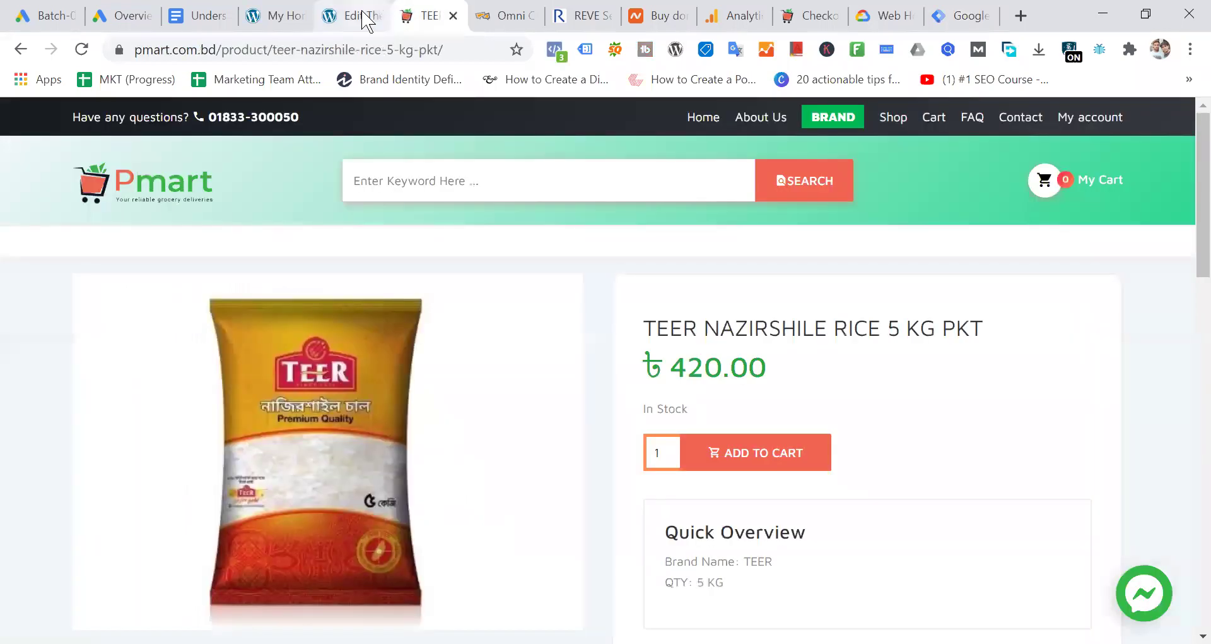
left_click(281, 15)
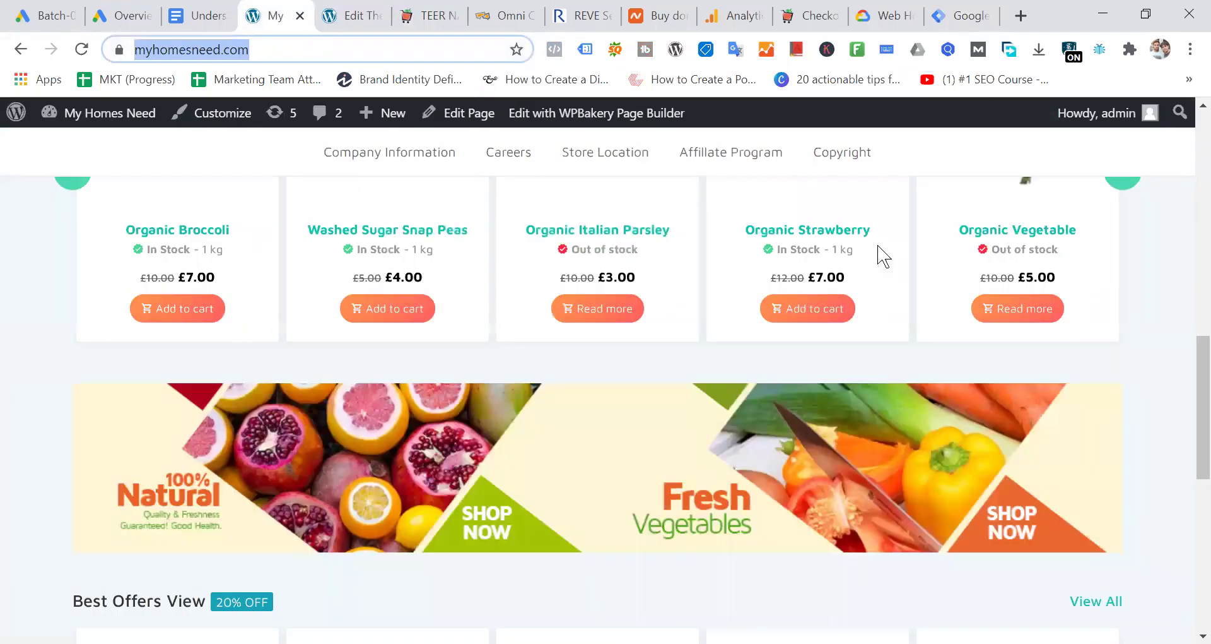
left_click(965, 15)
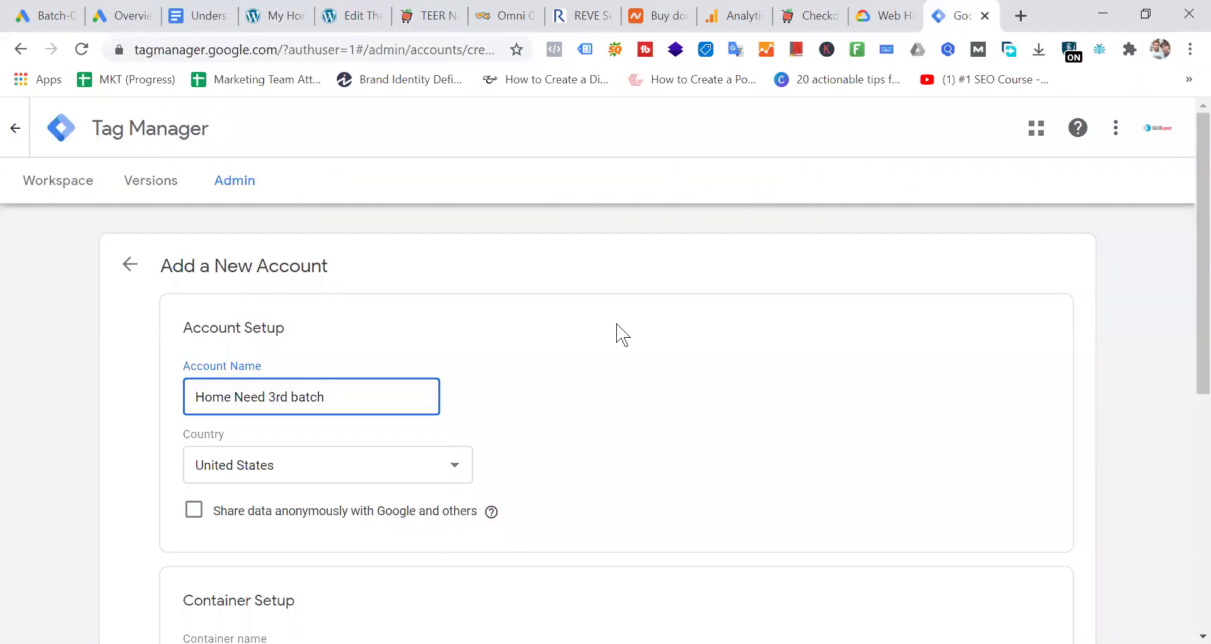
Step: Set the new account's country to Bangladesh and enable sharing data anonymously with Google and others
scroll(616, 332, "down", 3)
left_click(379, 279)
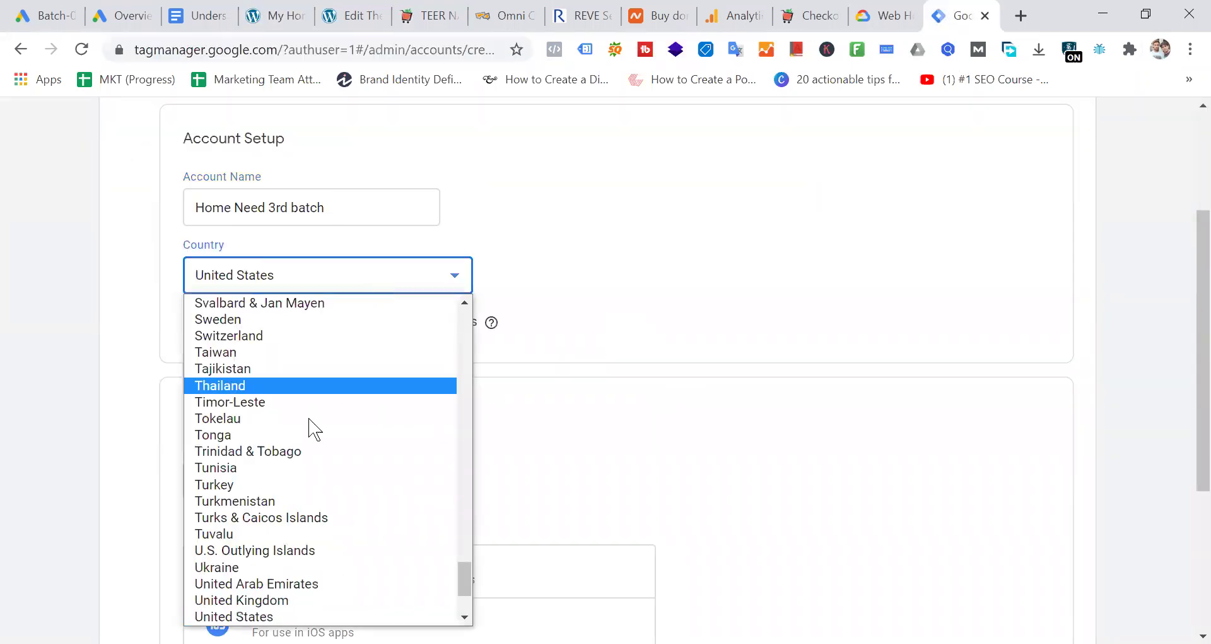
scroll(311, 424, "up", 20)
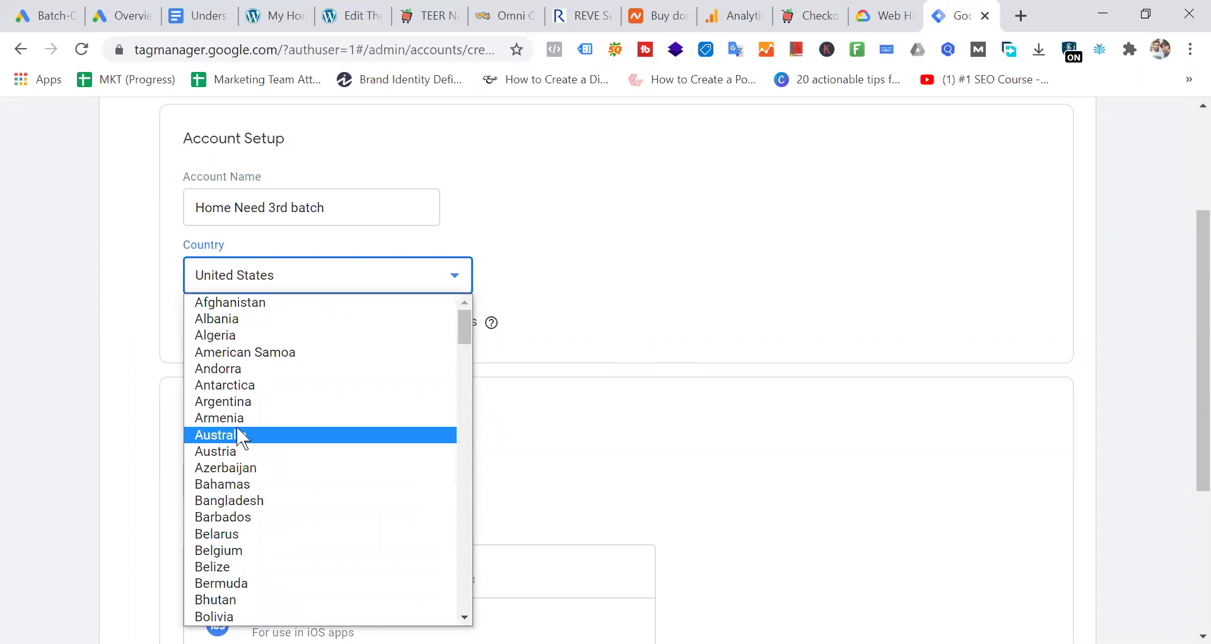
left_click(257, 499)
left_click(665, 289)
left_click(195, 322)
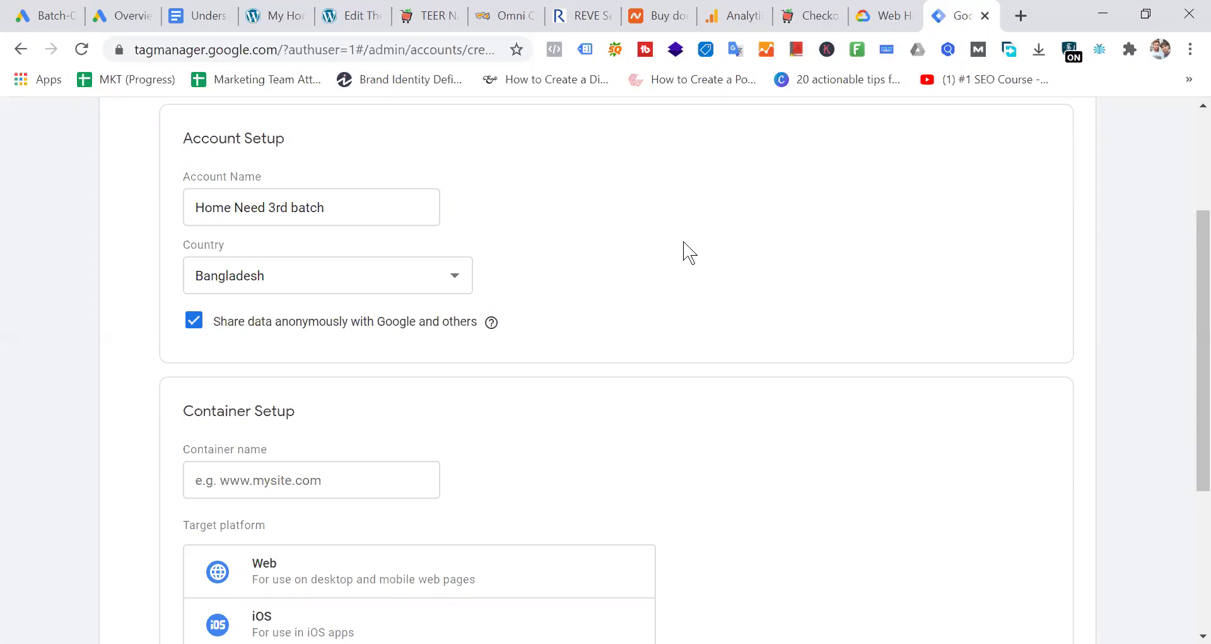
left_click(196, 322)
left_click(197, 323)
scroll(656, 260, "down", 3)
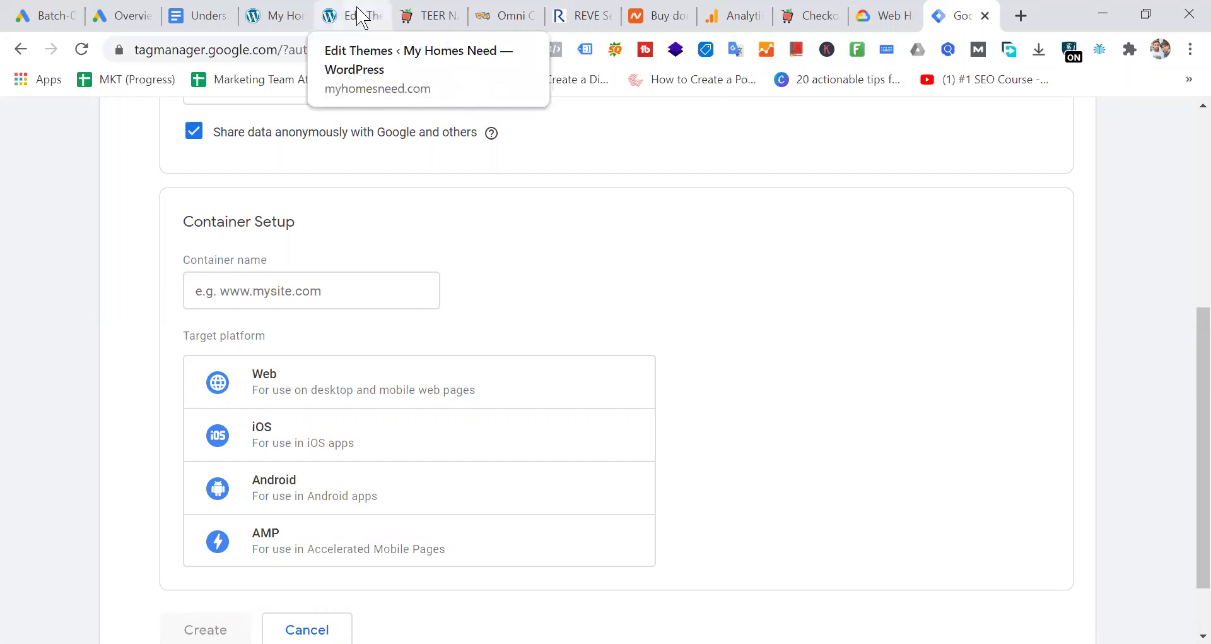
left_click(276, 15)
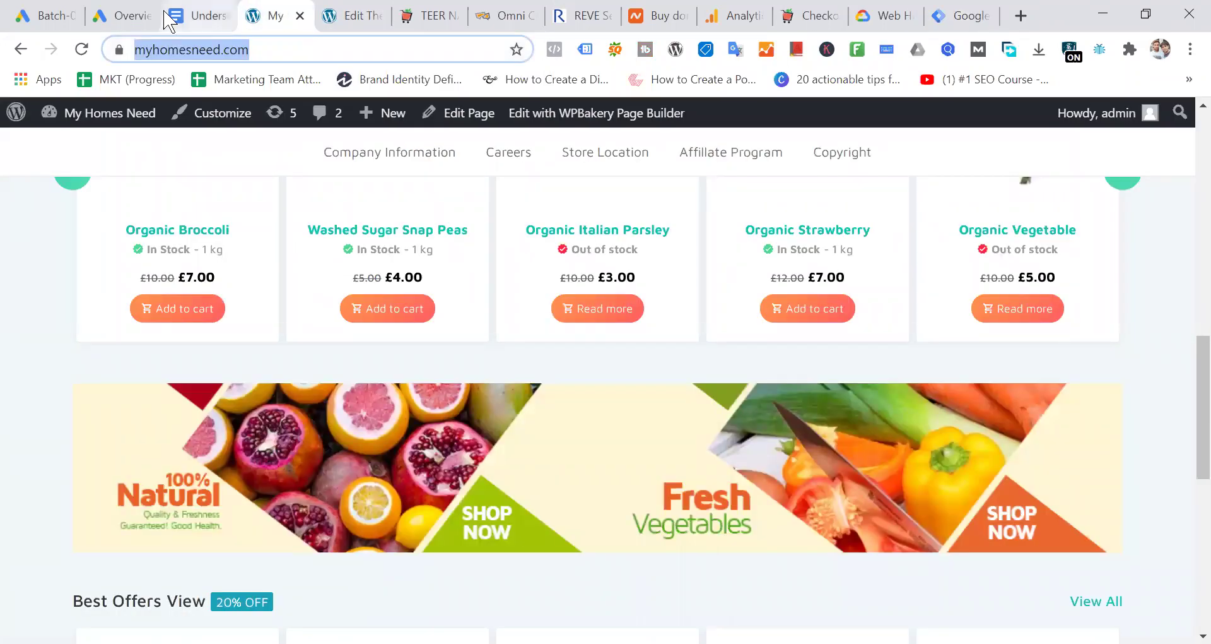
left_click(34, 15)
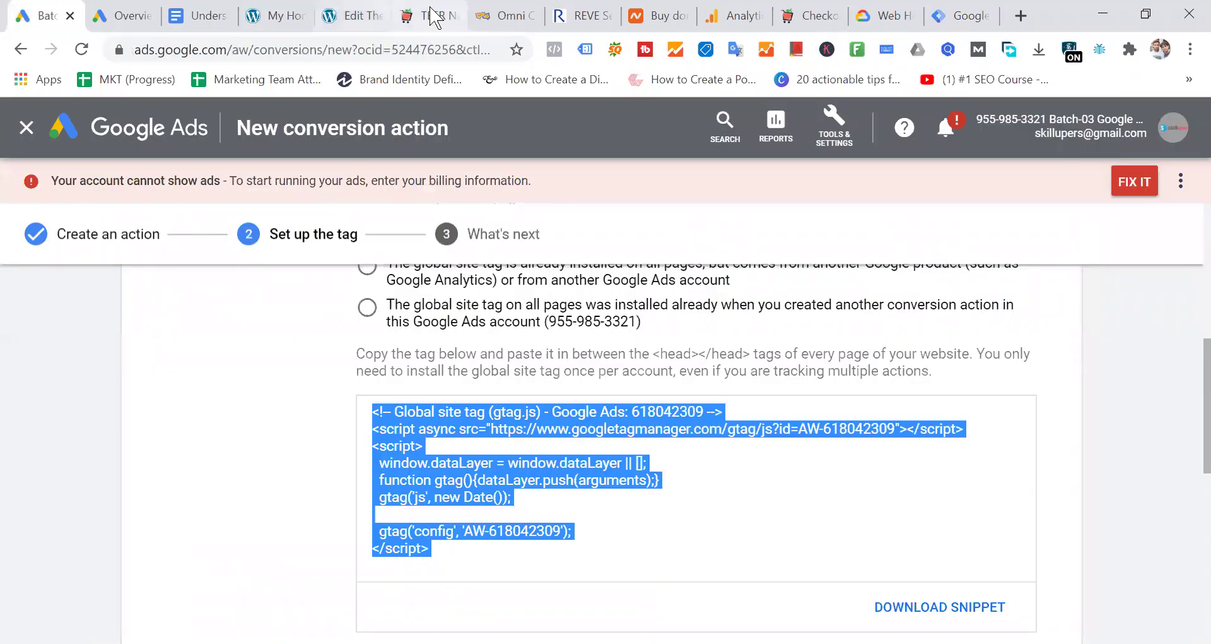
left_click(972, 16)
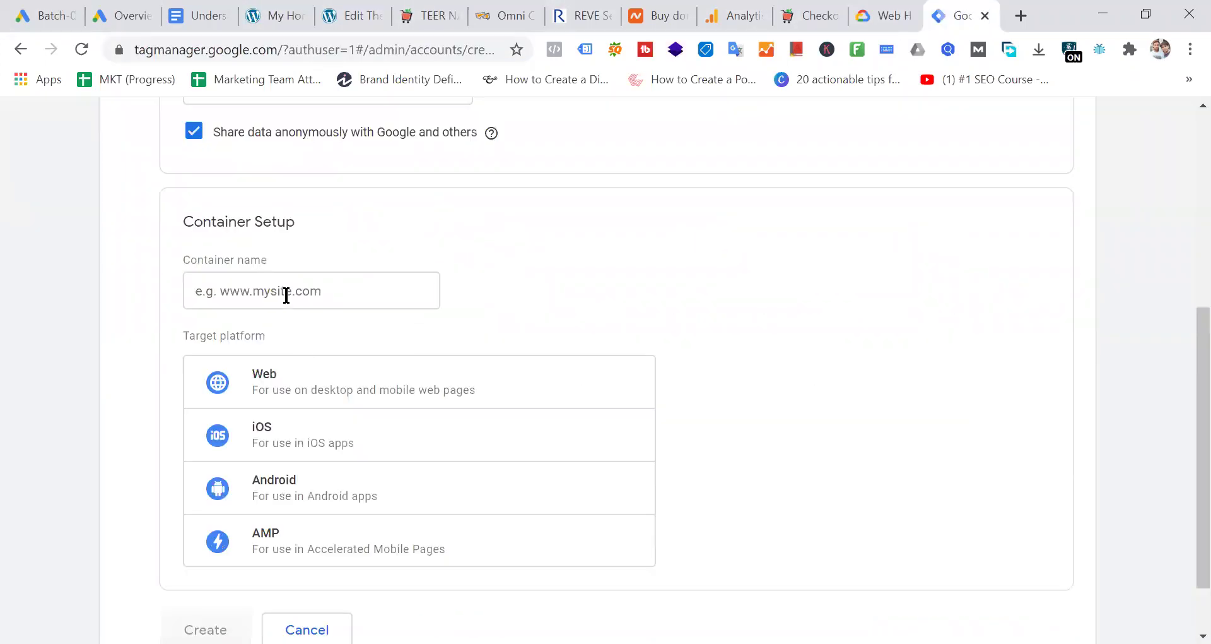
left_click(284, 292)
type("https://myhomesneed.com/")
left_click_drag(238, 291, 11, 343)
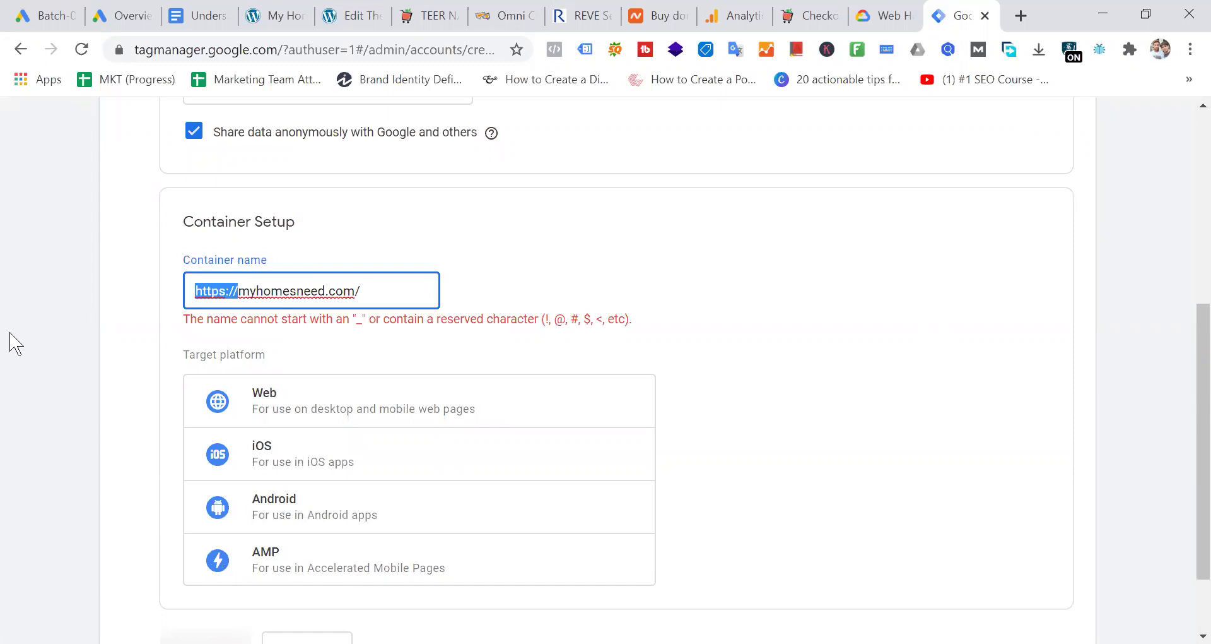
key("BackSpace")
left_click(346, 281)
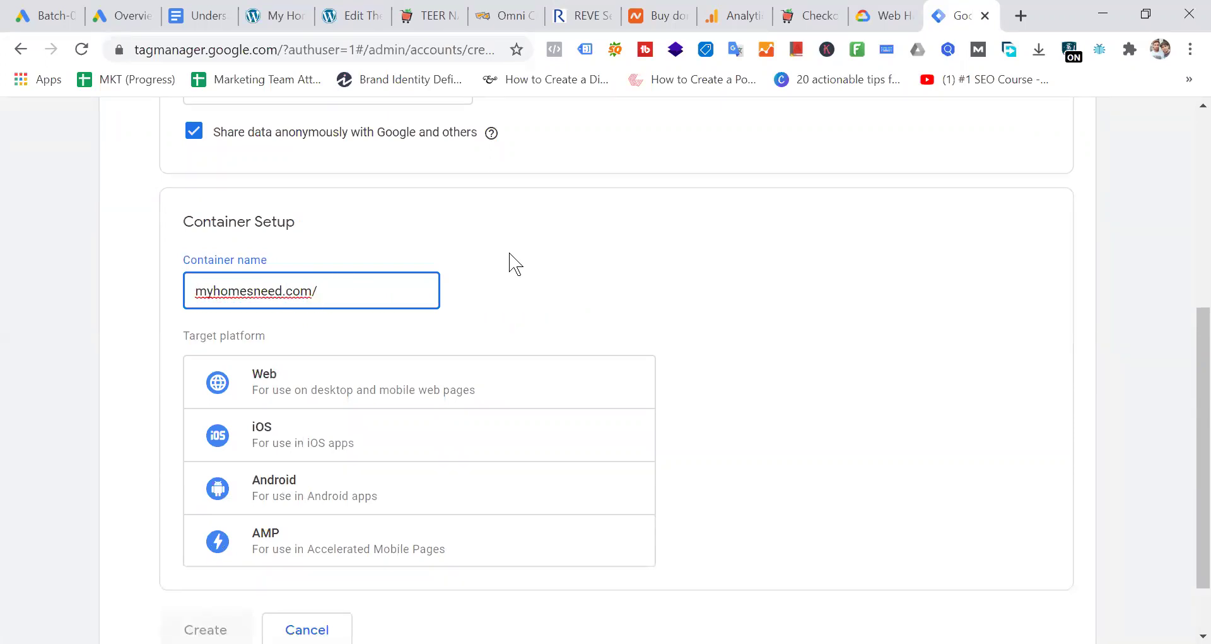
key("BackSpace")
Step: Check the top of the My Homes Need homepage and choose Web as the container's target platform
left_click(353, 403)
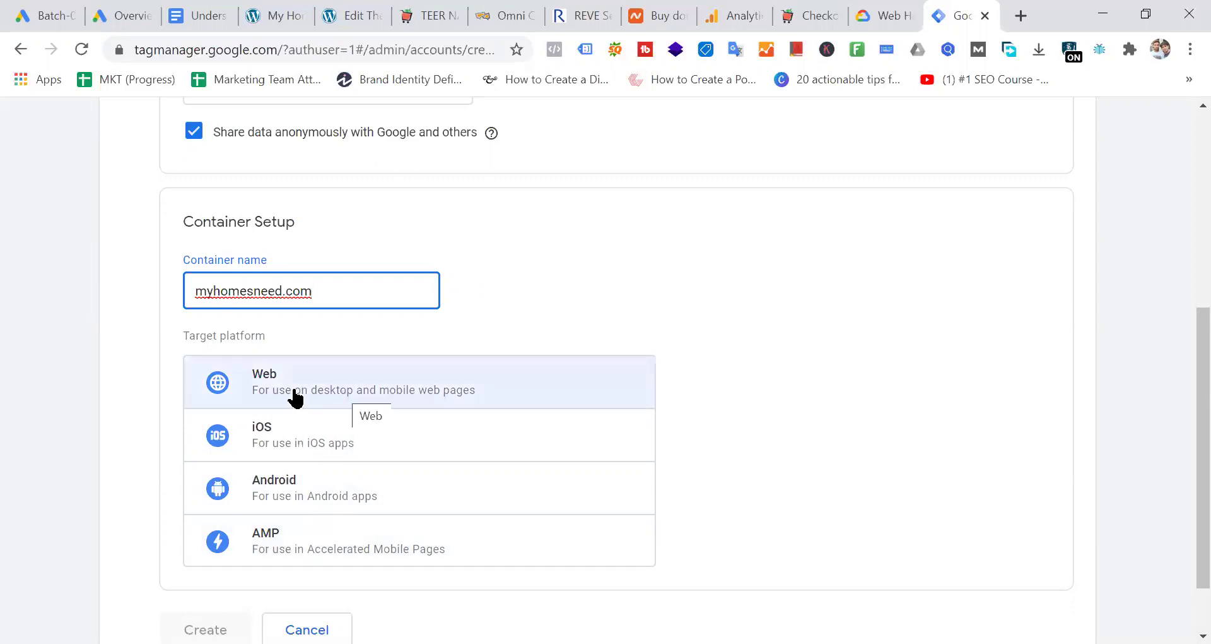
left_click(273, 16)
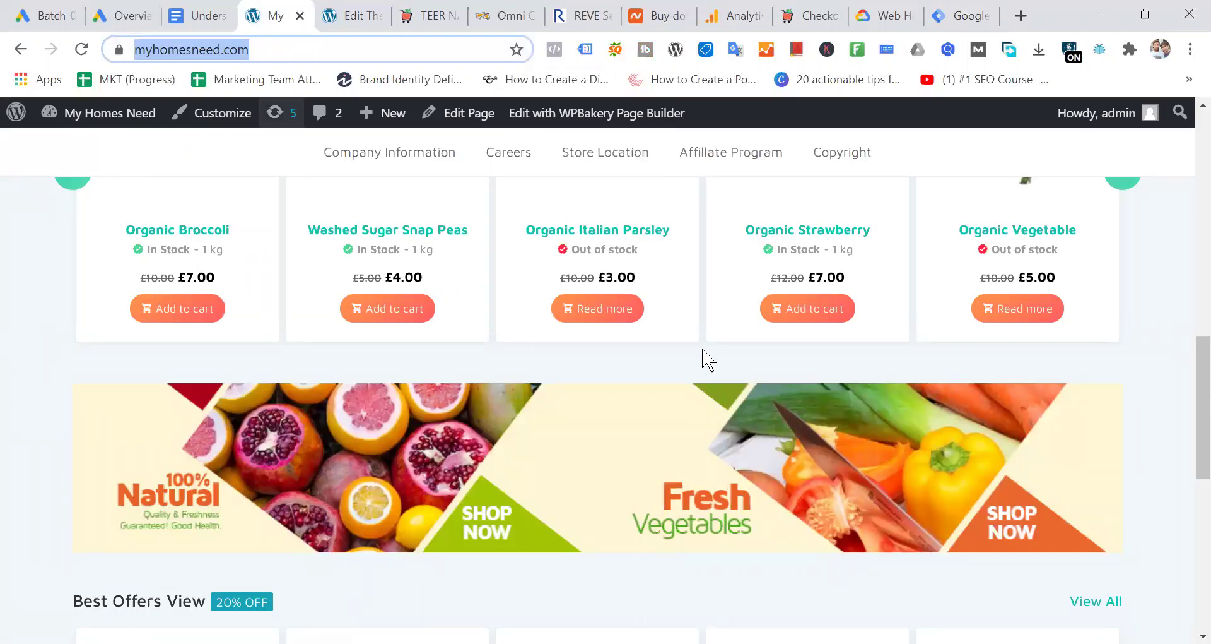
scroll(708, 343, "up", 10)
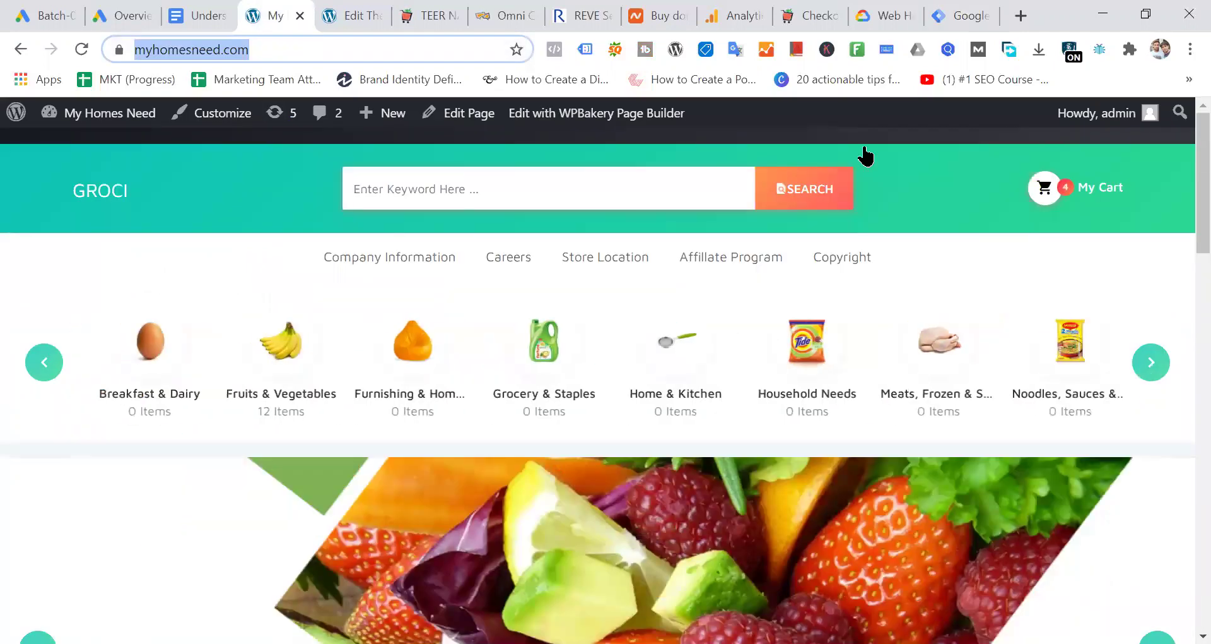
left_click(962, 15)
left_click(349, 389)
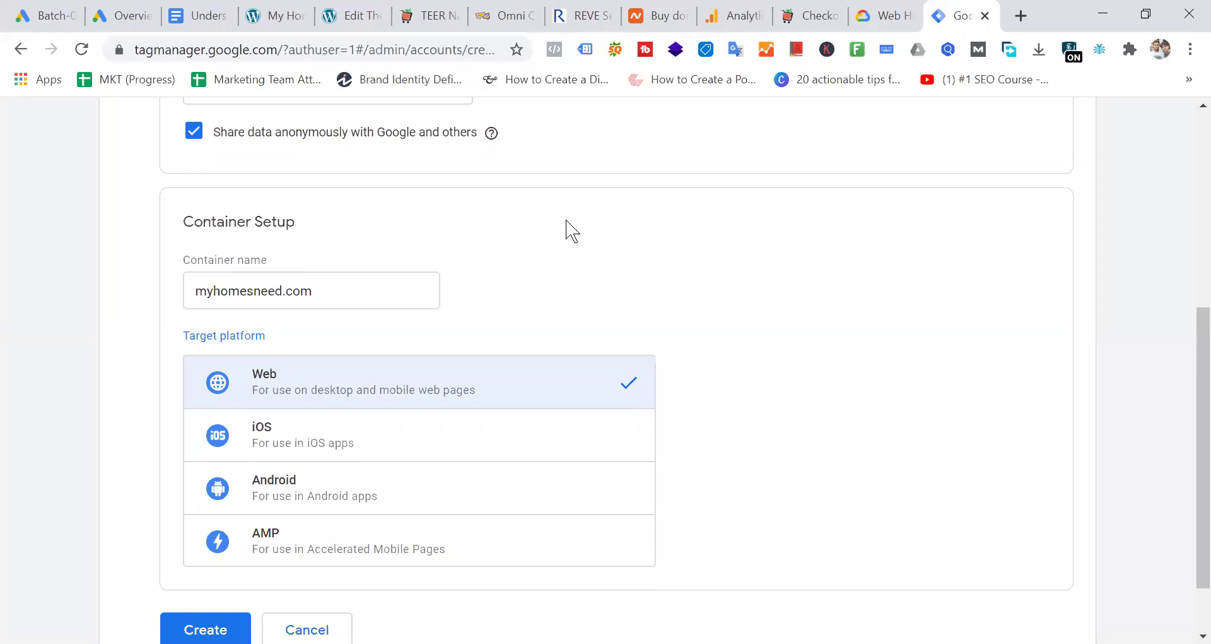
Step: Try the Android and iOS target platforms for the container and reselect Web
left_click_drag(348, 290, 166, 309)
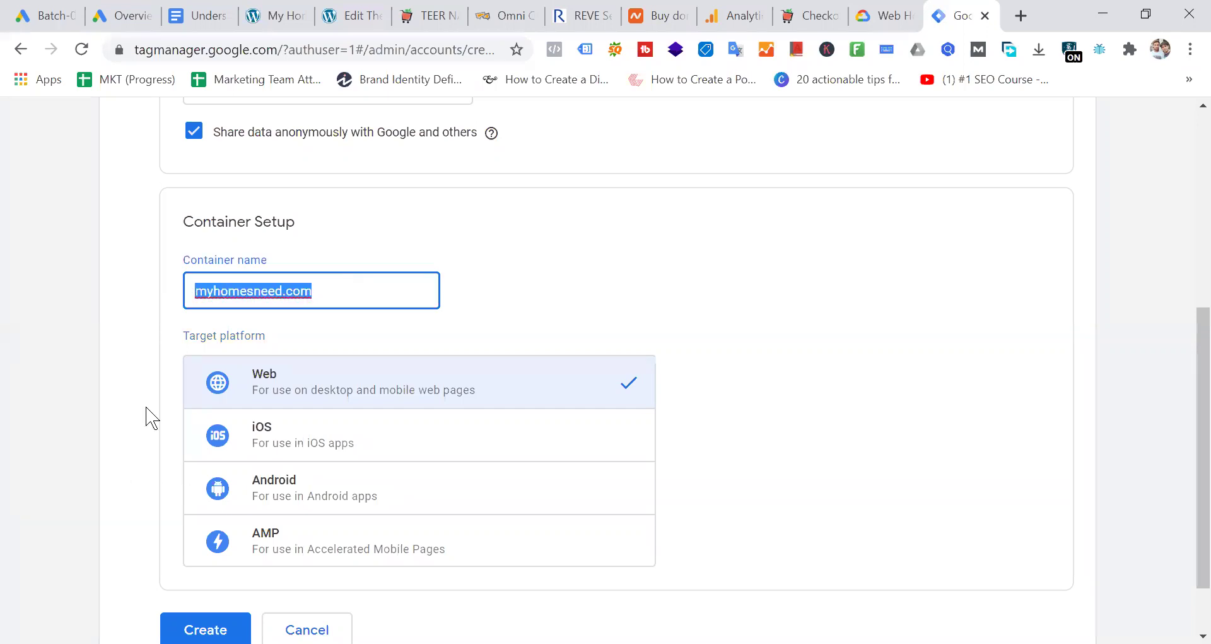
left_click(153, 389)
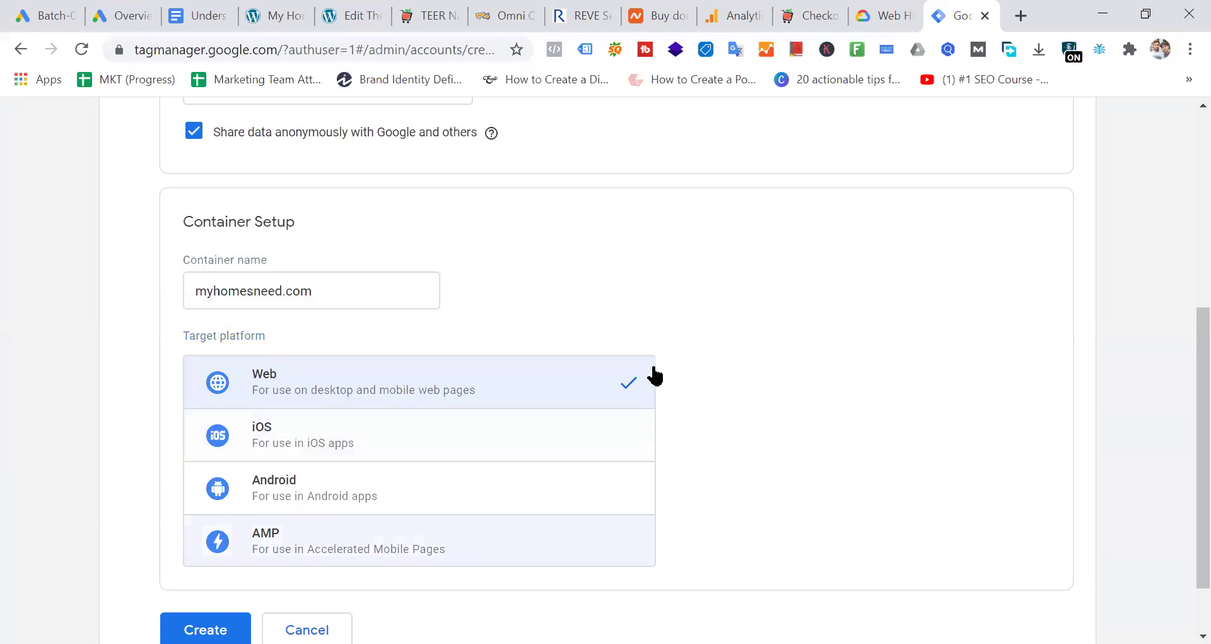
left_click(360, 434)
left_click(392, 498)
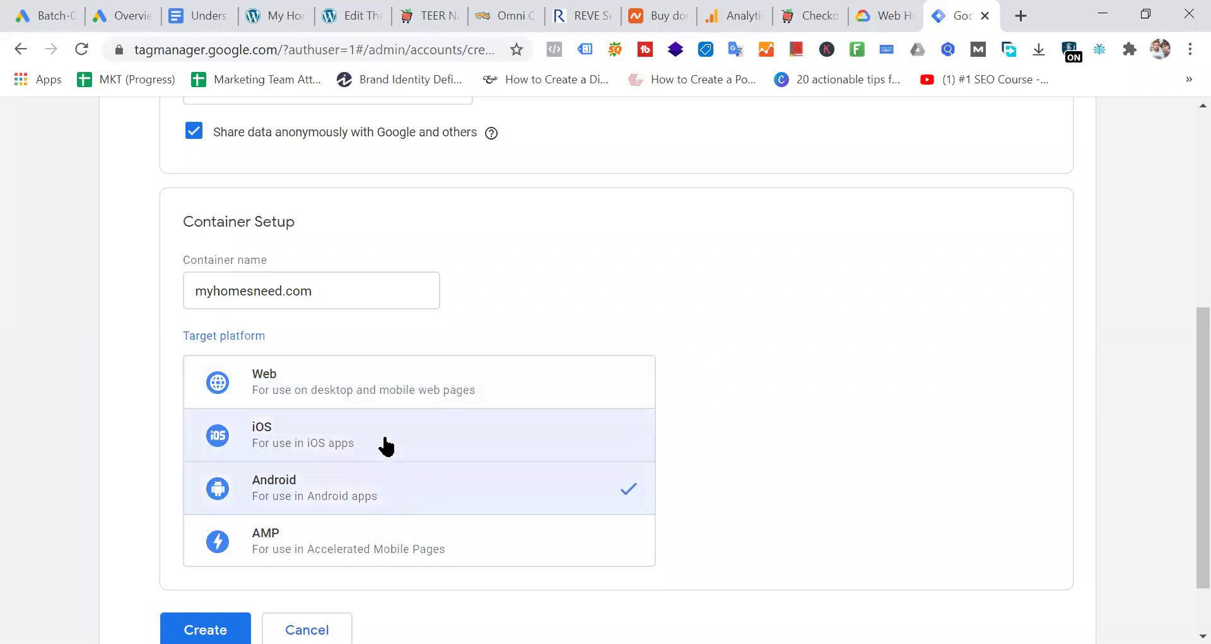
left_click(387, 441)
left_click(384, 398)
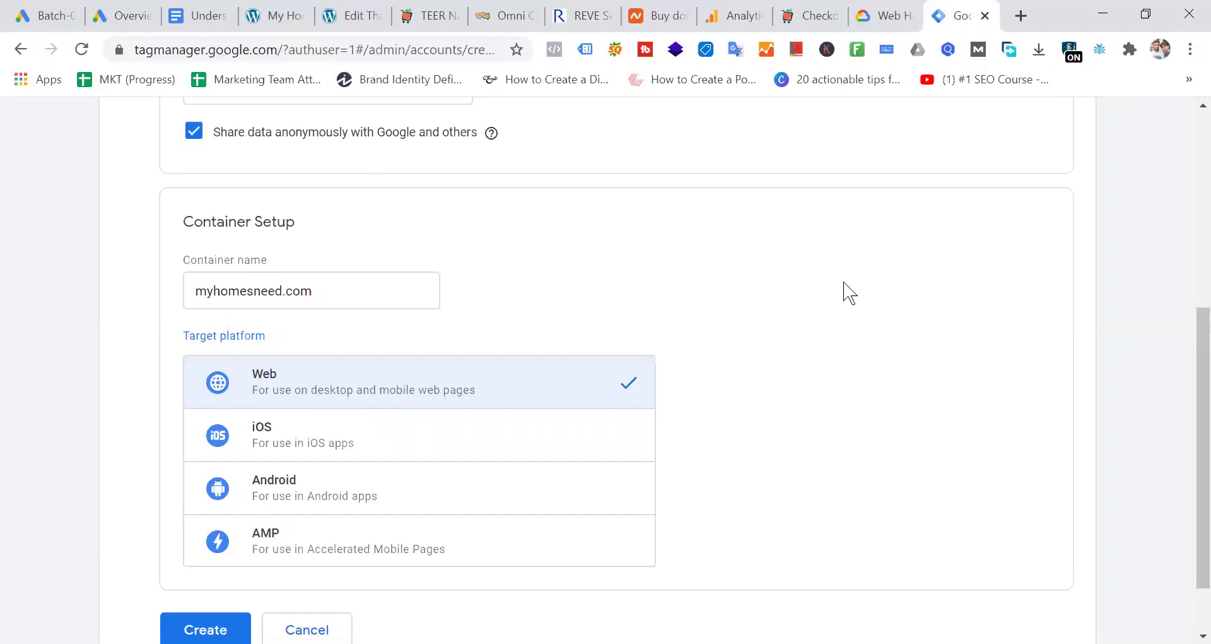
Step: Submit the new account and container, accept the GDPR Data Processing Terms and review the Terms of Service Agreement
scroll(848, 292, "down", 2)
left_click(210, 554)
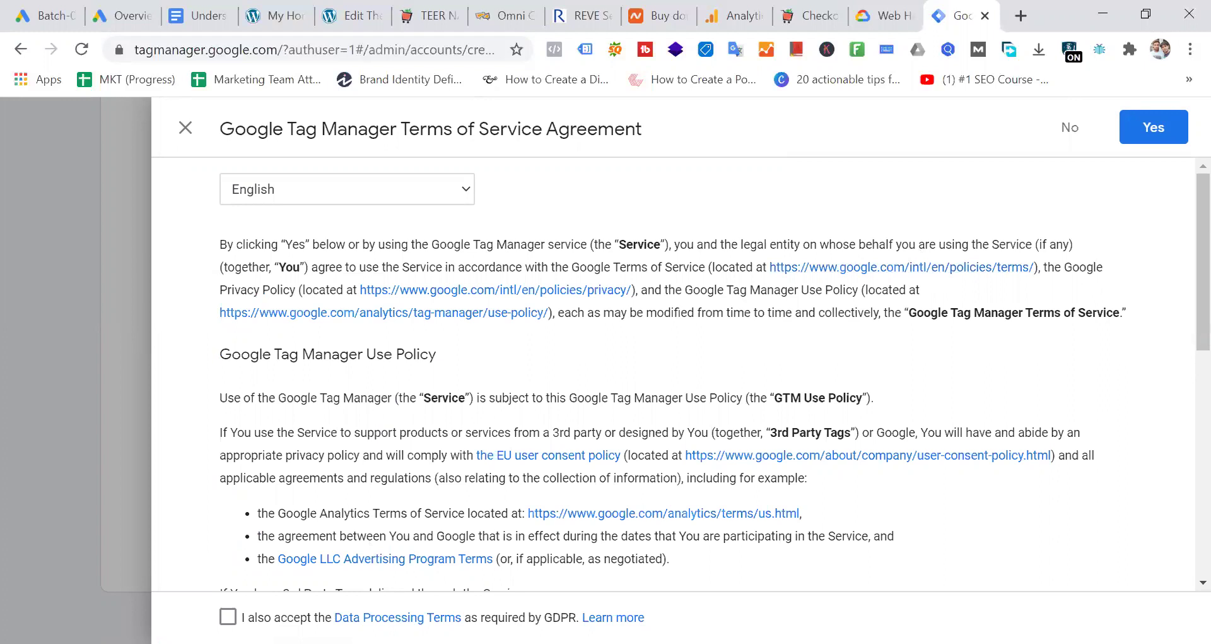
left_click(228, 616)
scroll(700, 291, "down", 8)
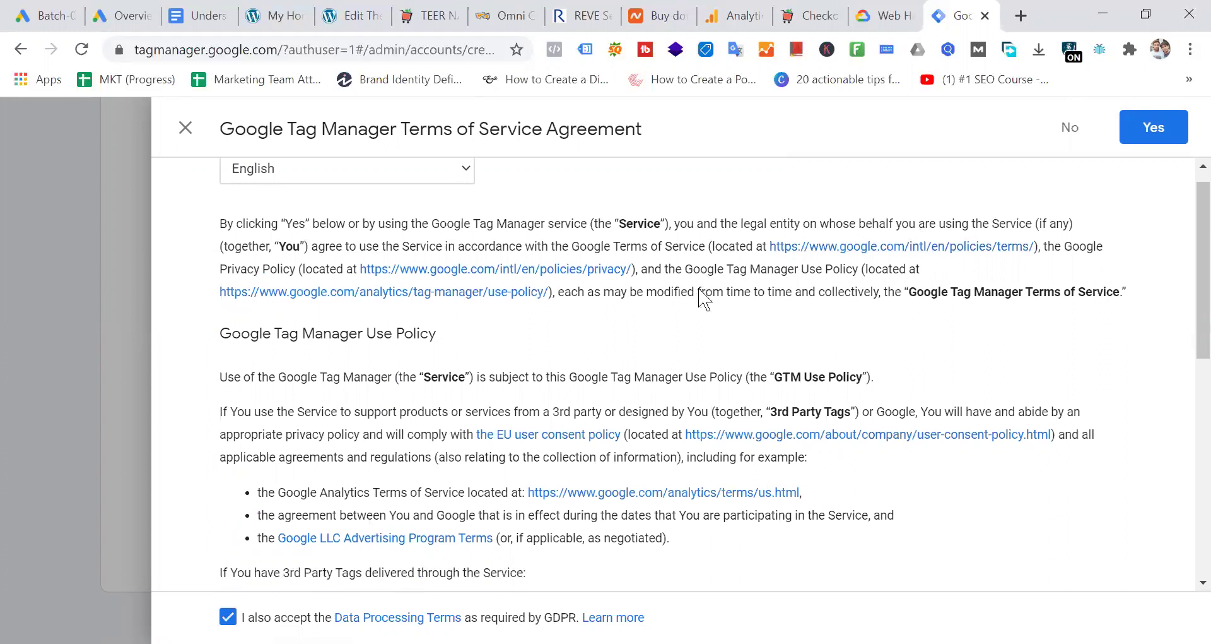
scroll(701, 297, "down", 2)
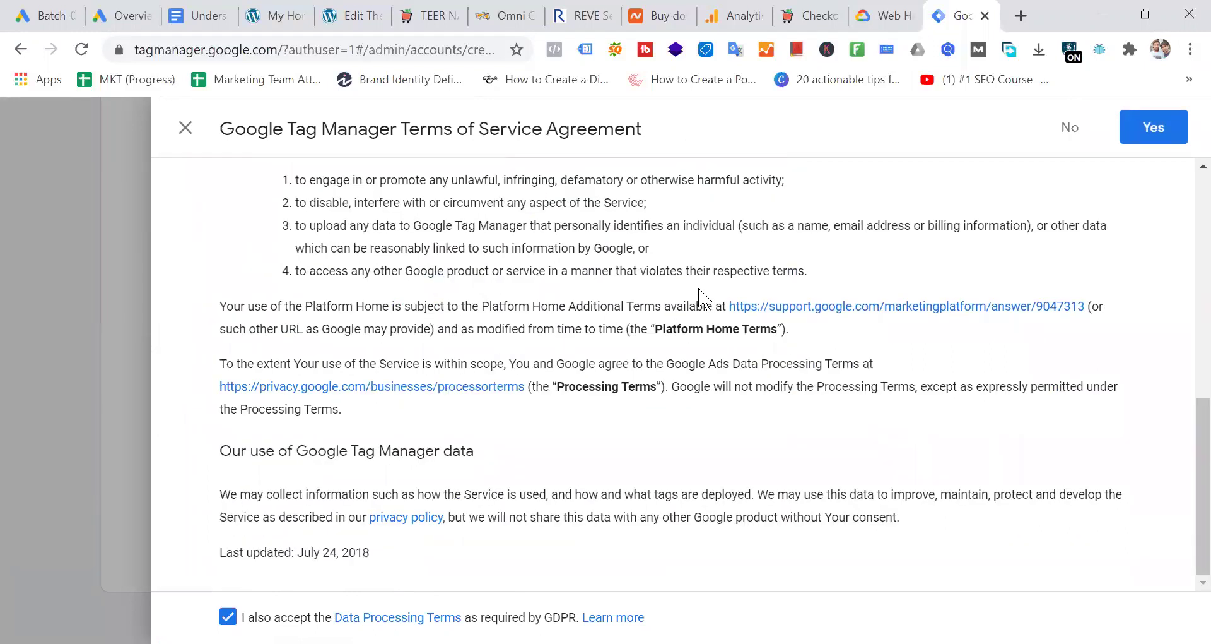
scroll(702, 297, "up", 10)
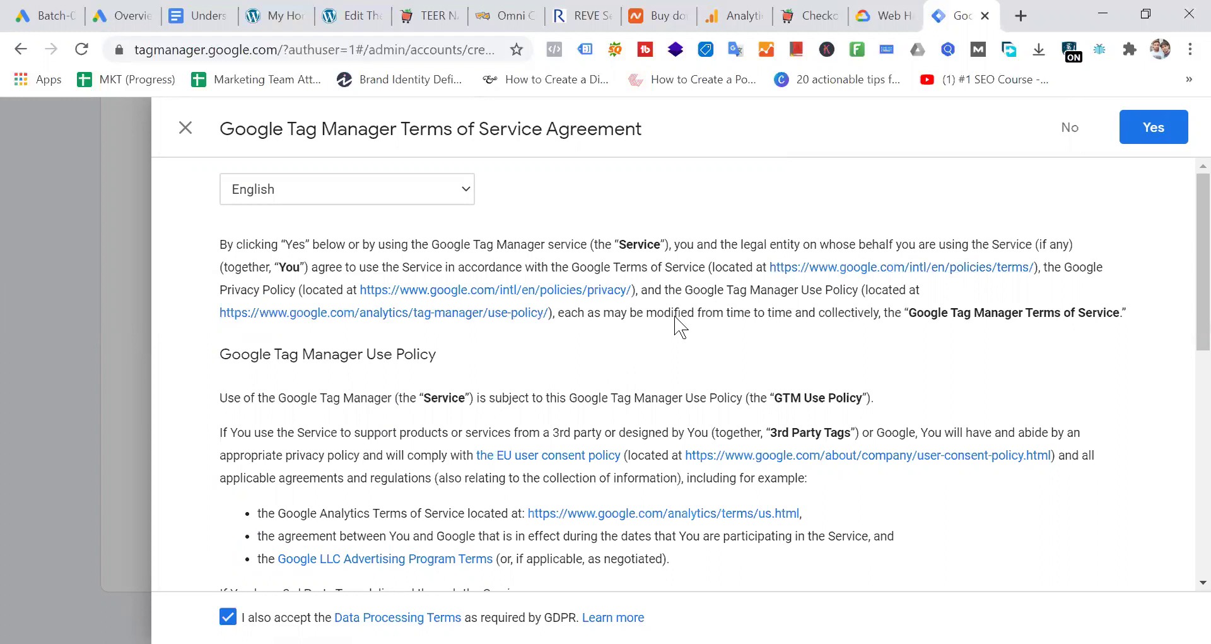
Step: Accept the Google Tag Manager Terms of Service and review the GTM diagram in the "Understanding Google Tag Manager" document
left_click(1158, 130)
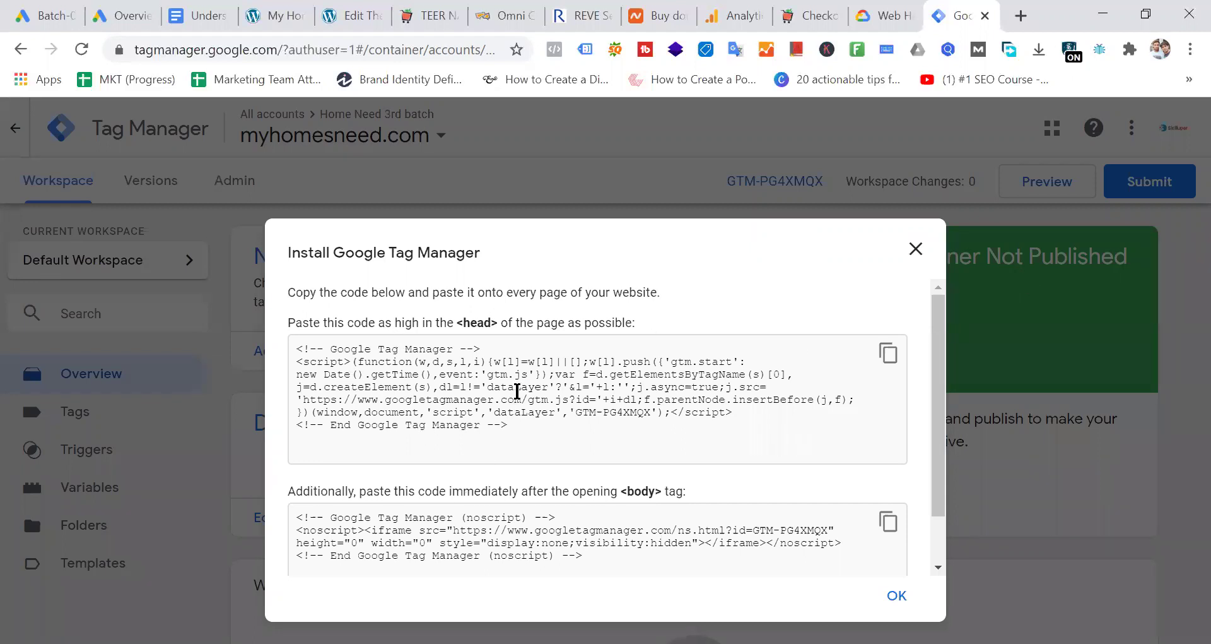
left_click(200, 16)
scroll(856, 328, "down", 5)
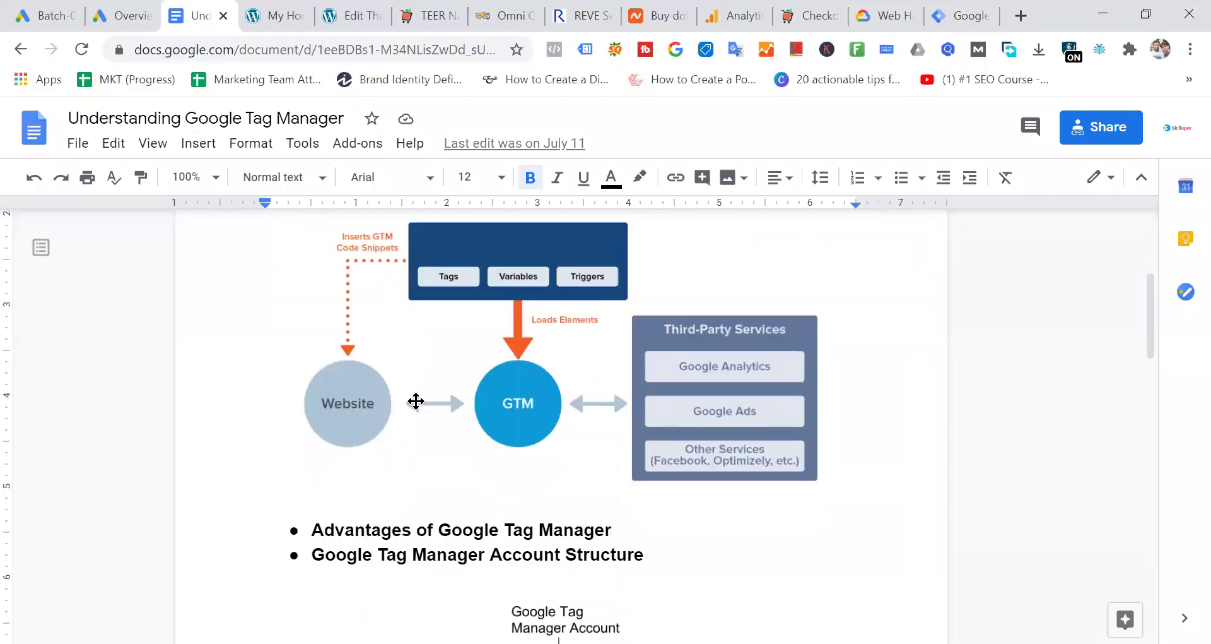
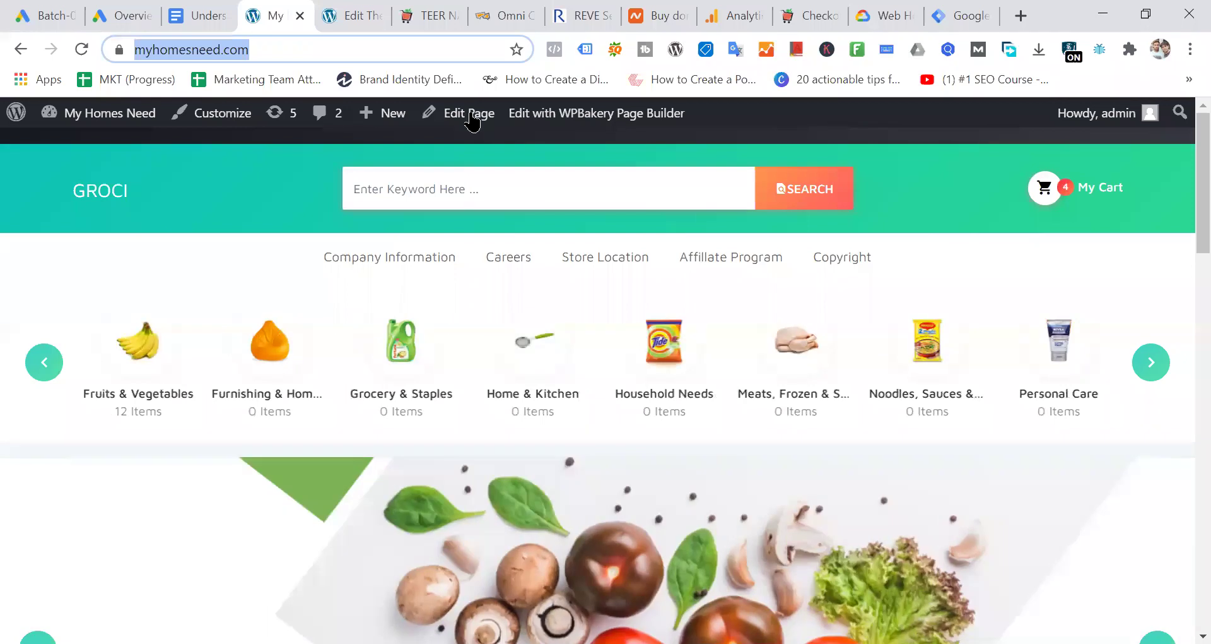
Step: Copy the Google Tag Manager head snippet and paste it below the opening <head> tag in the theme's header.php
left_click(354, 17)
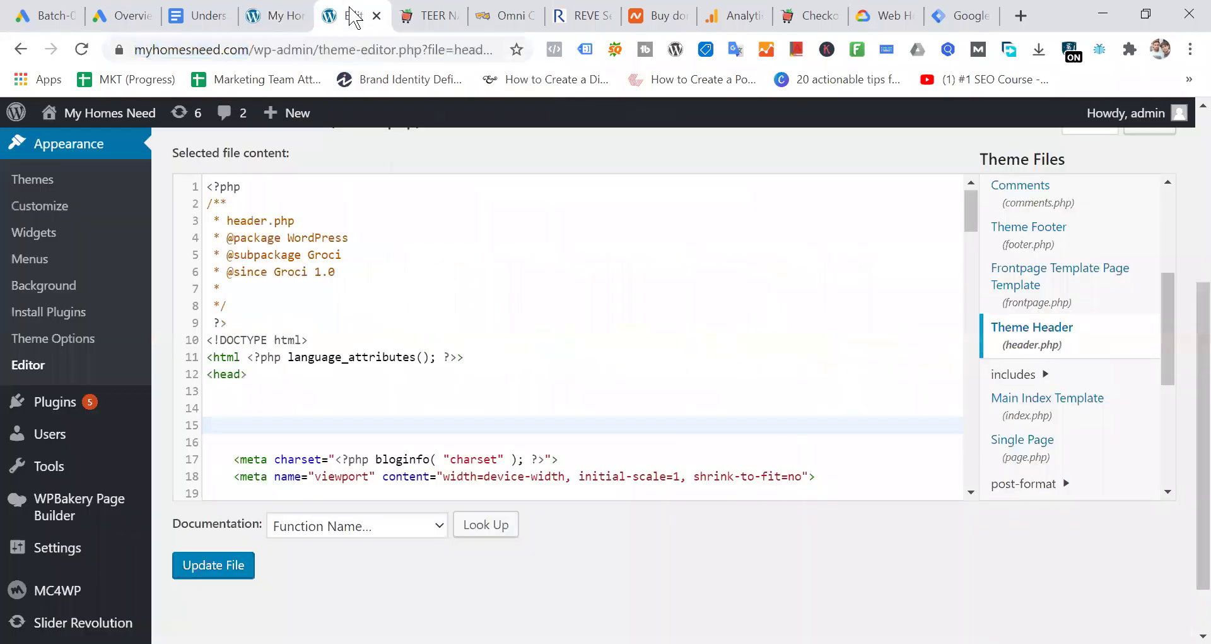
left_click(991, 19)
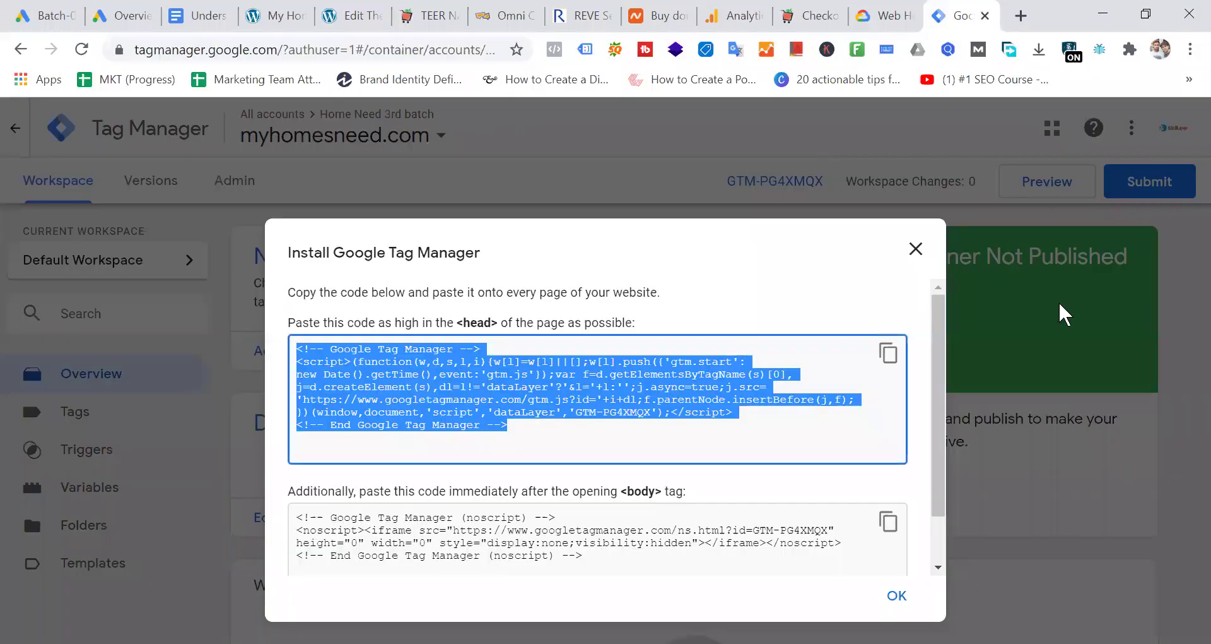
left_click(888, 353)
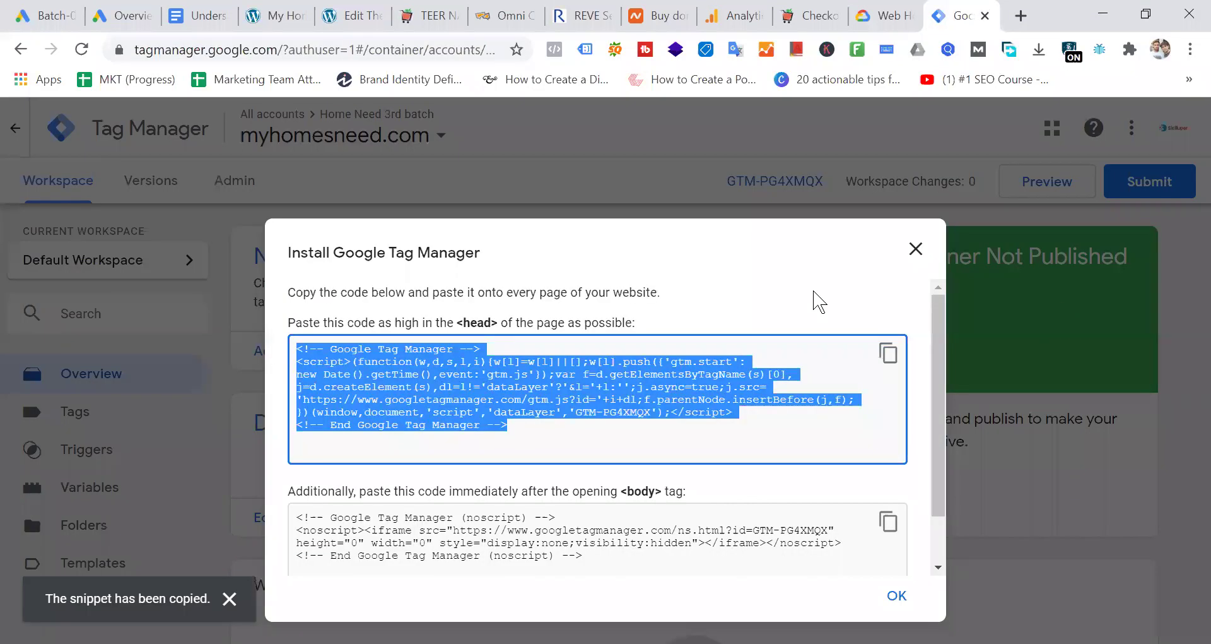
left_click(354, 16)
left_click(235, 404)
key("ctrl+v")
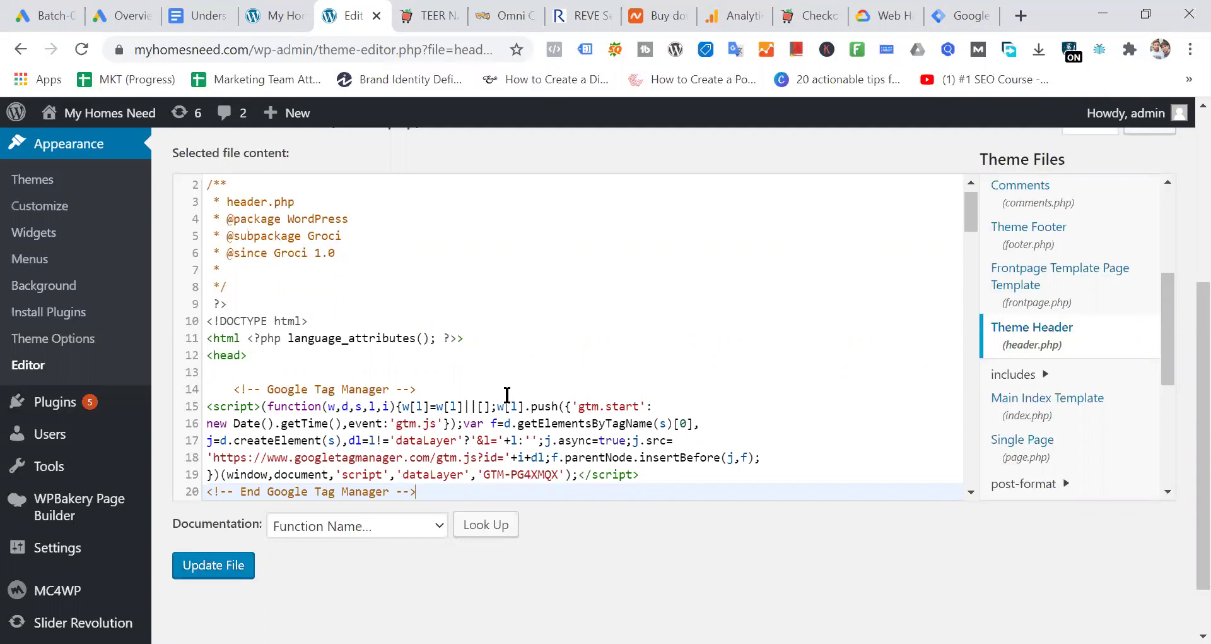
scroll(585, 288, "down", 2)
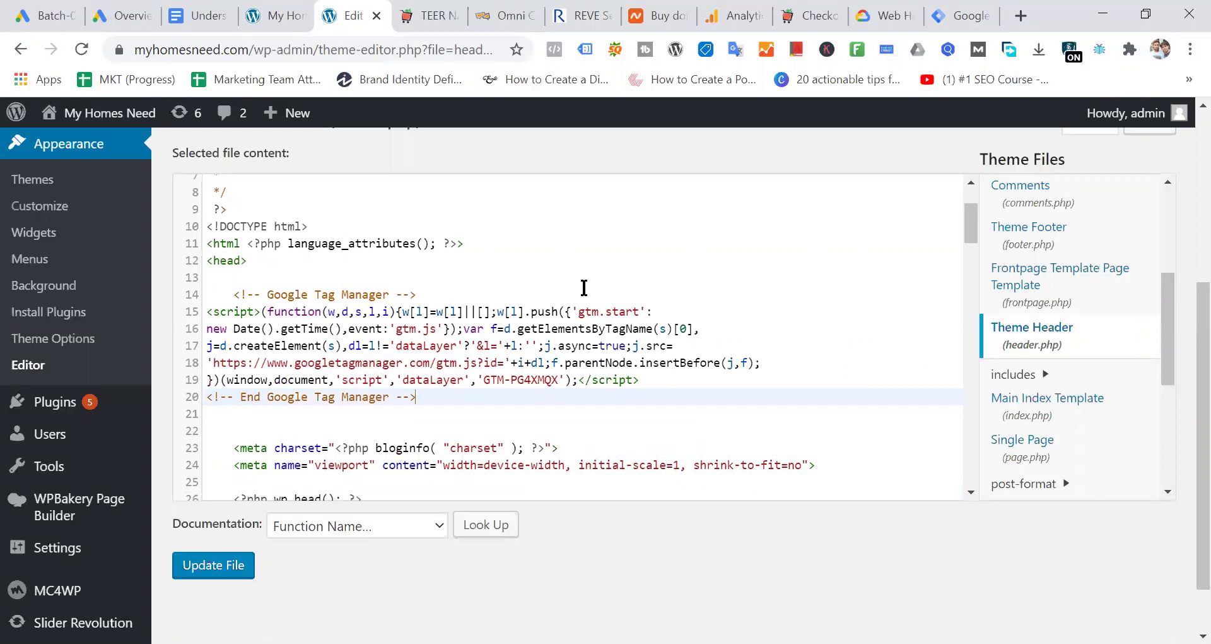
scroll(104, 441, "down", 1)
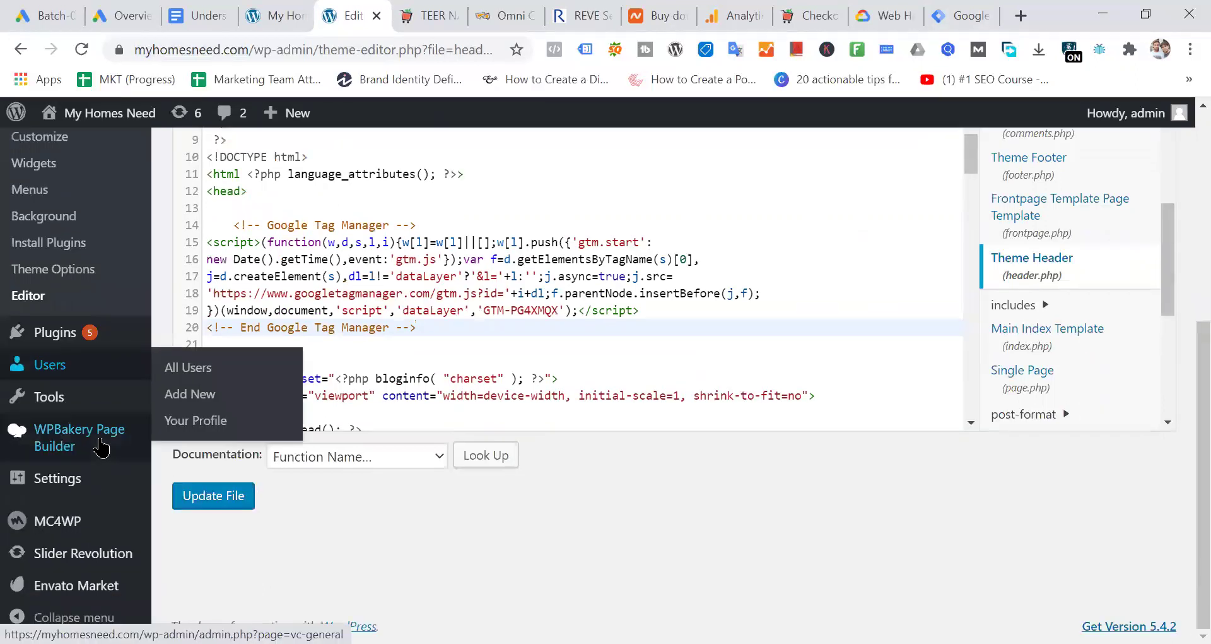
mouse_move(101, 447)
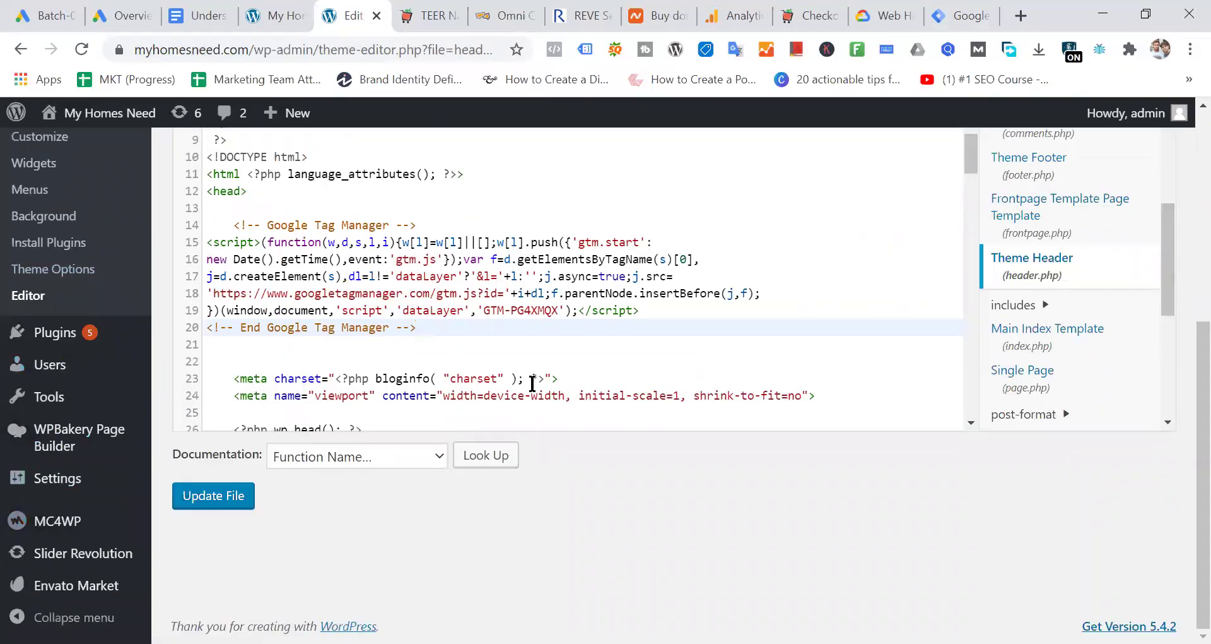
mouse_move(76, 483)
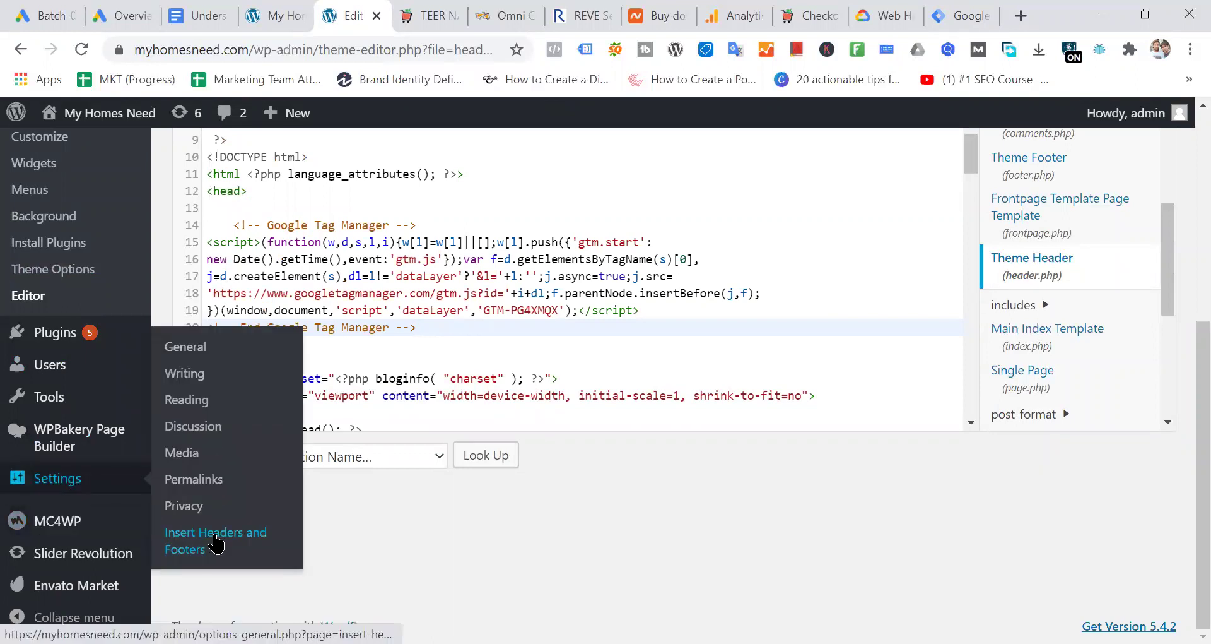
right_click(235, 535)
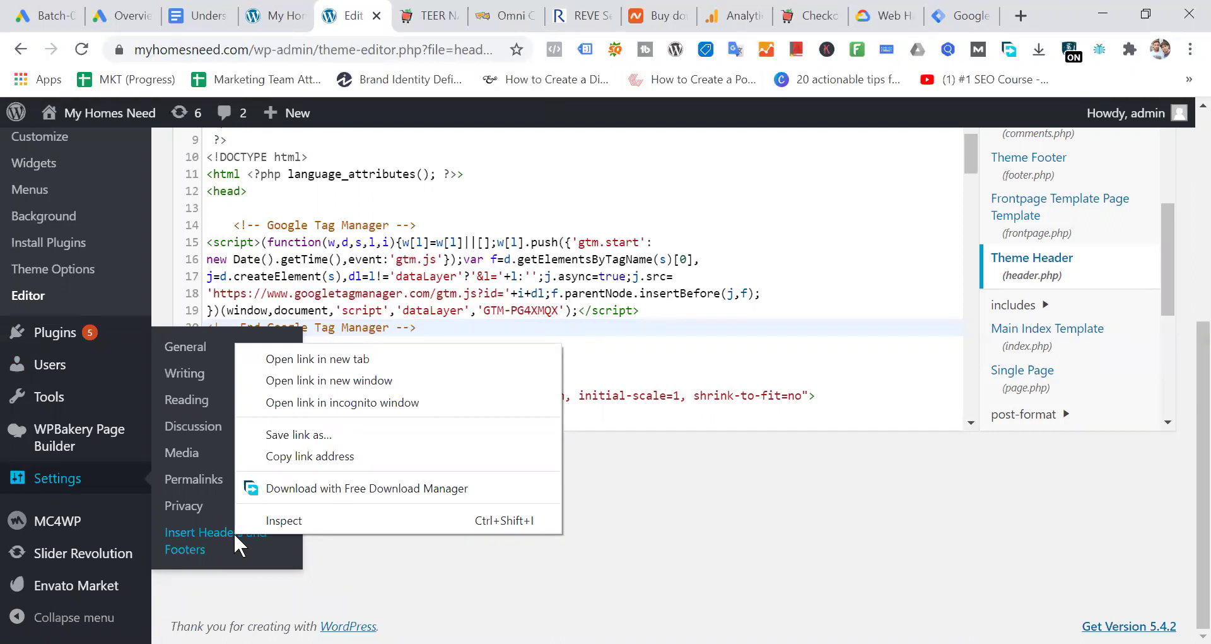
left_click(475, 237)
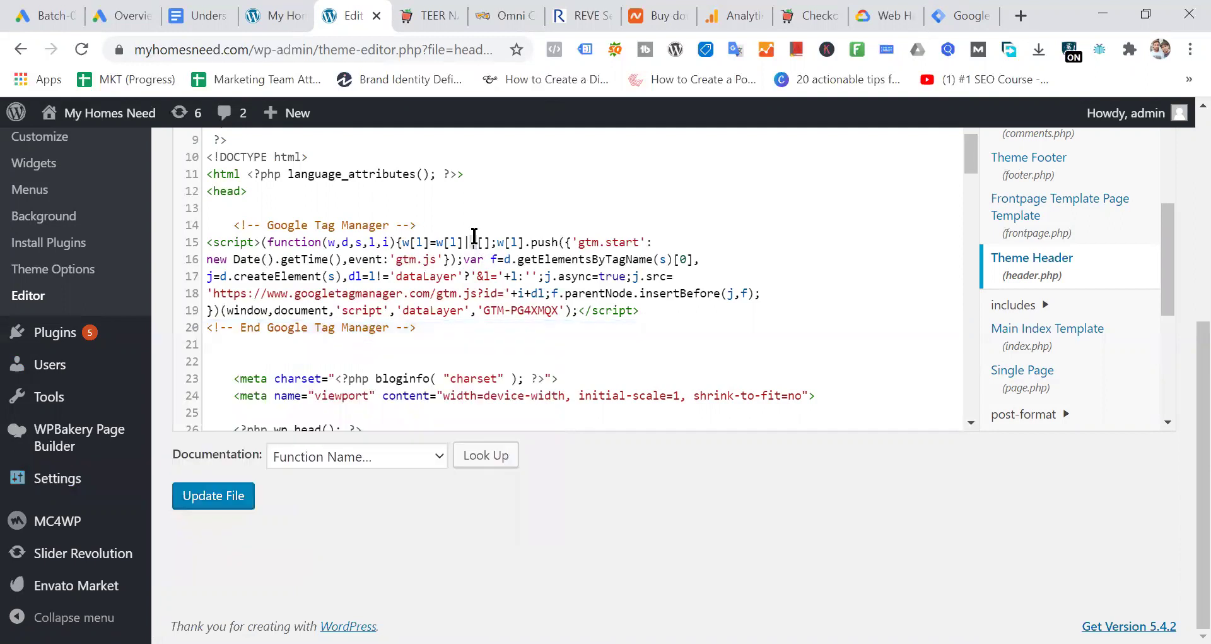
left_click_drag(432, 327, 224, 226)
left_click(474, 334)
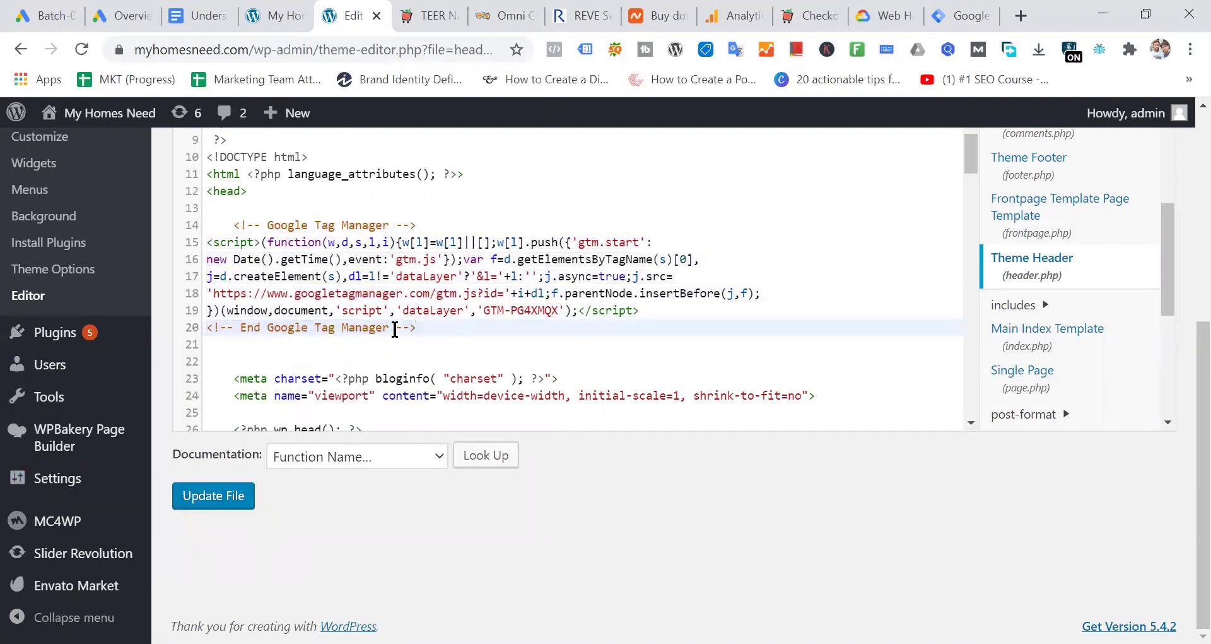
left_click_drag(416, 327, 217, 225)
left_click(467, 334)
left_click_drag(417, 323, 230, 224)
left_click_drag(428, 320, 208, 216)
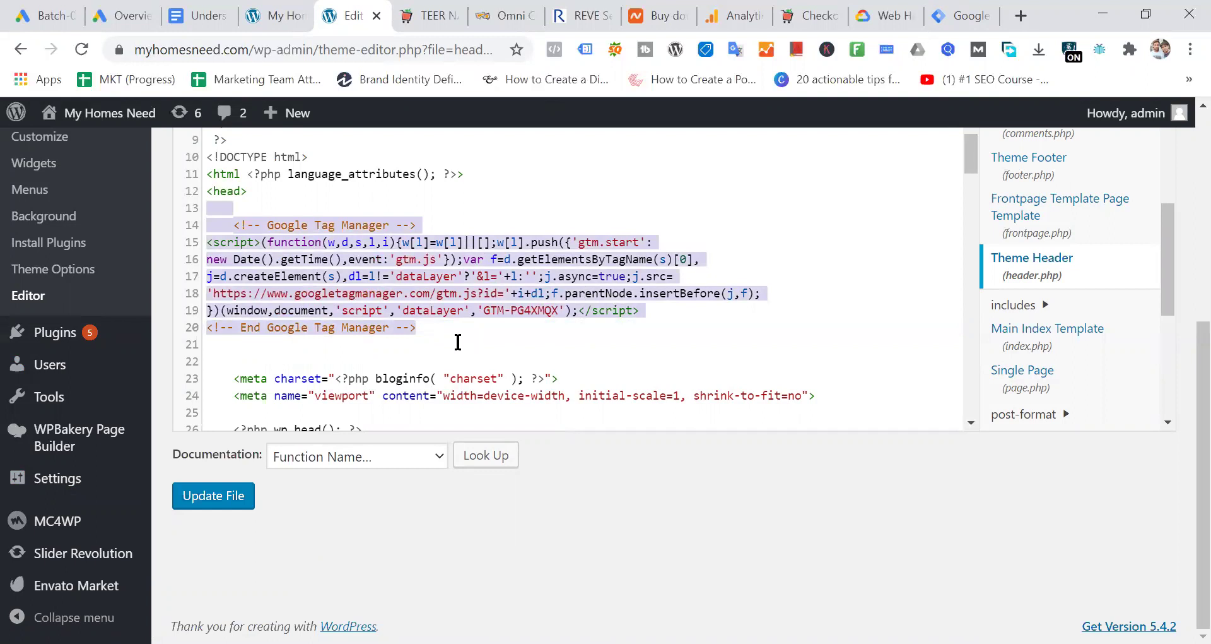
left_click(434, 330)
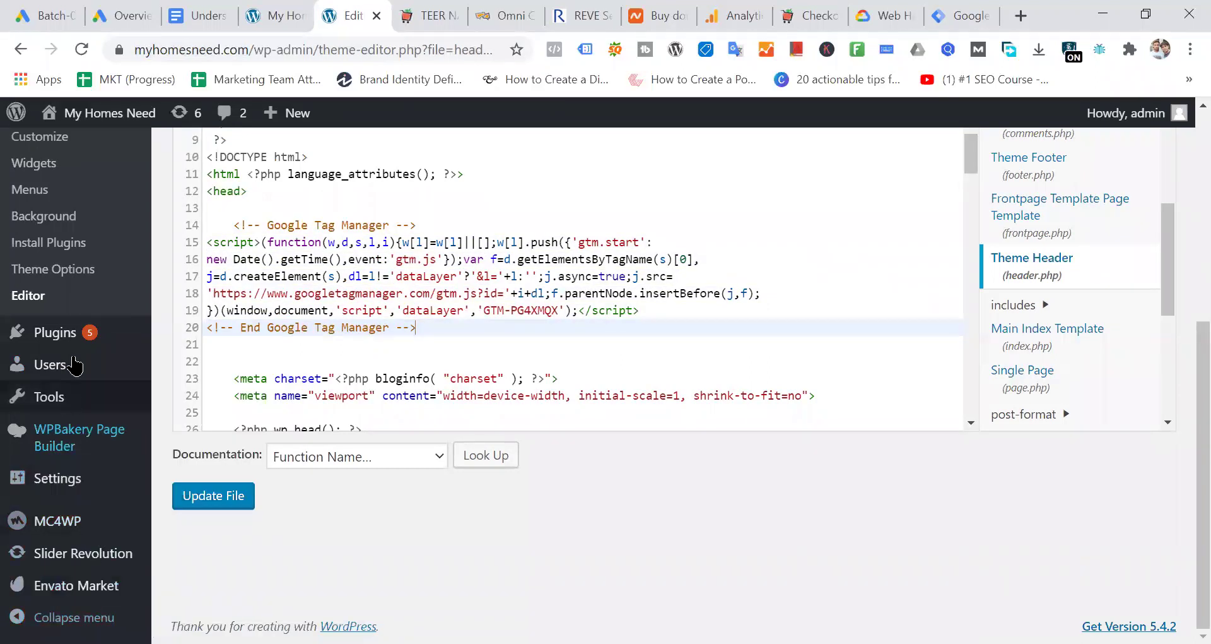
Step: Open the WordPress page for adding new plugins in a new browser tab and look through the featured plugins
mouse_move(46, 341)
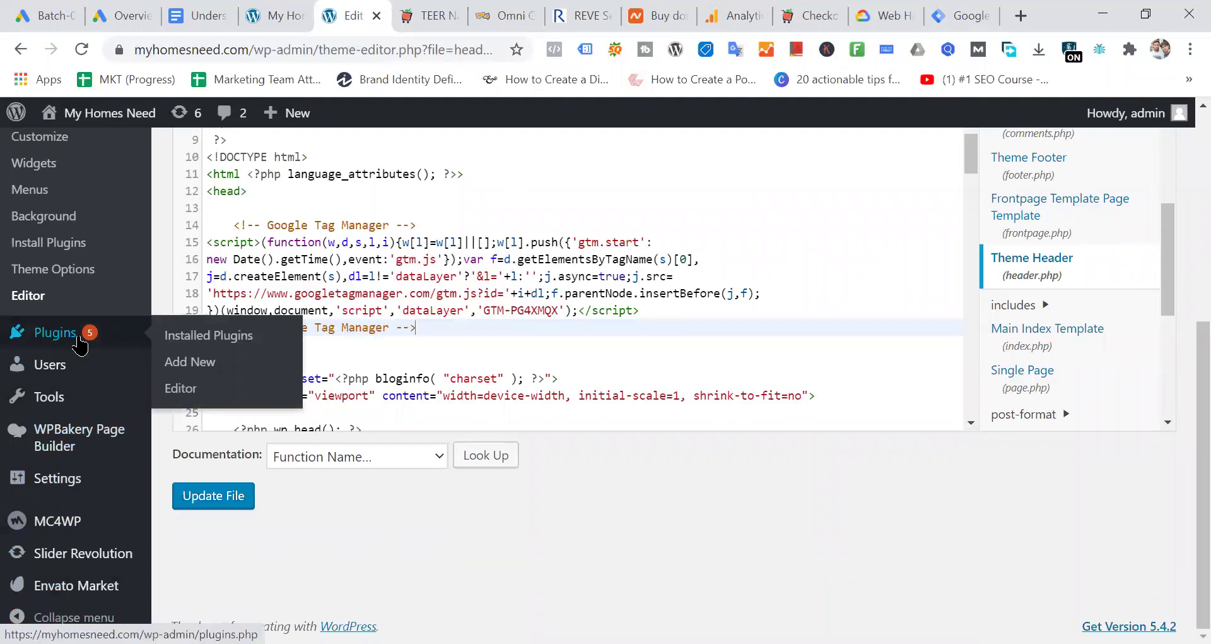
right_click(193, 362)
left_click(226, 380)
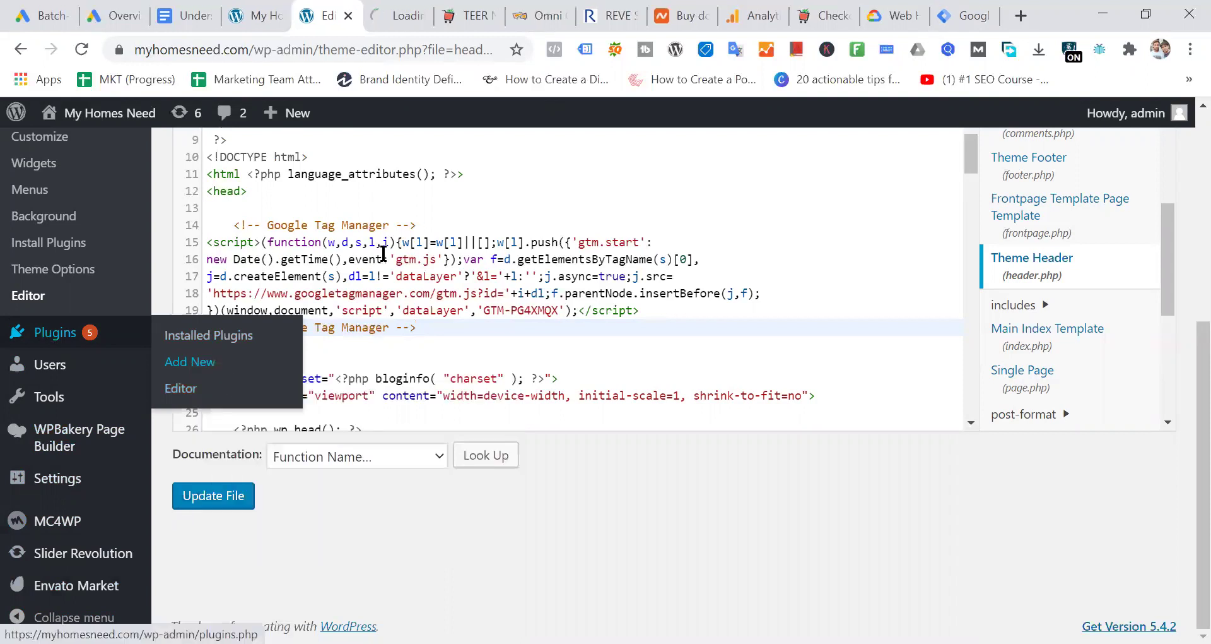
left_click(388, 15)
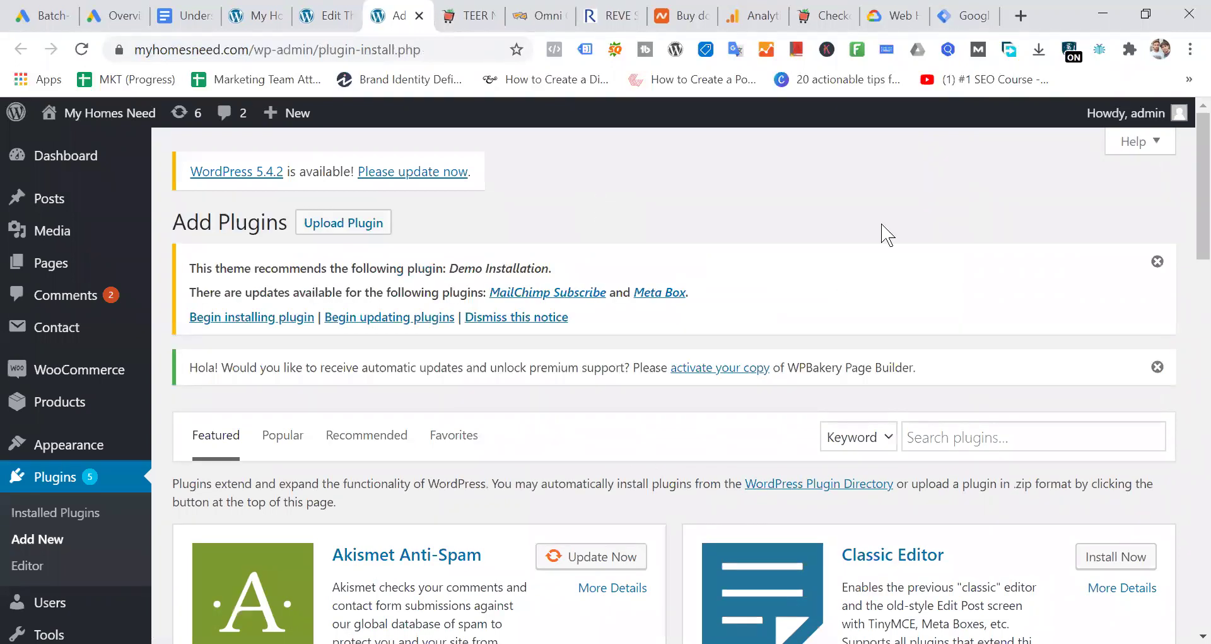
scroll(810, 264, "down", 5)
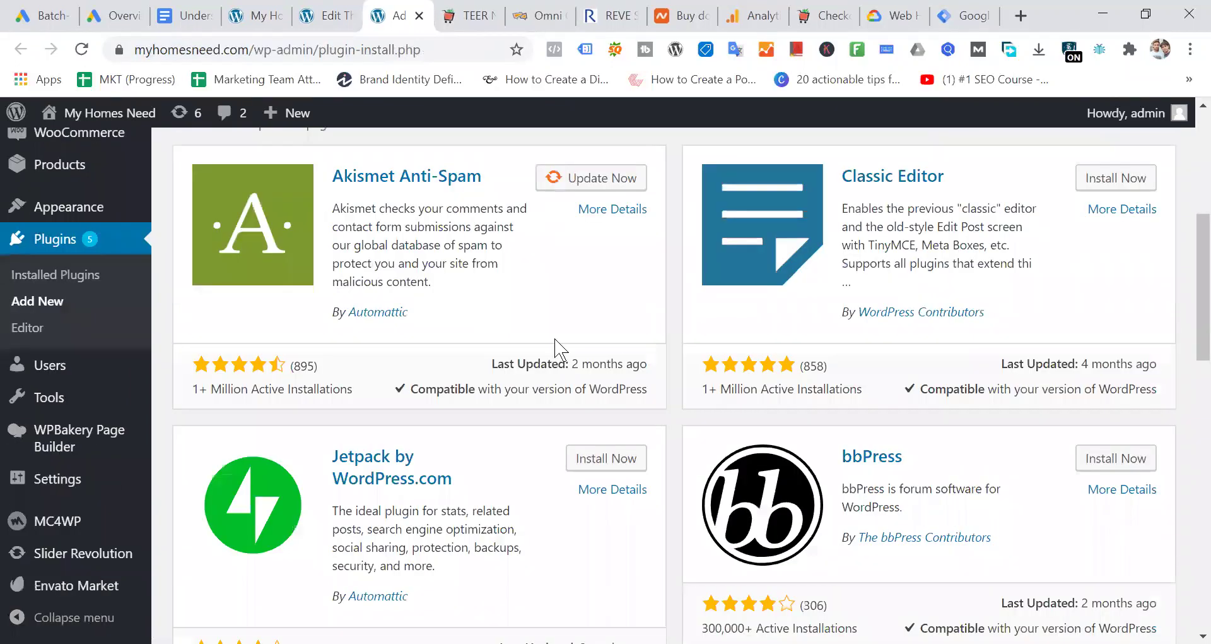
scroll(556, 346, "down", 3)
scroll(556, 346, "up", 9)
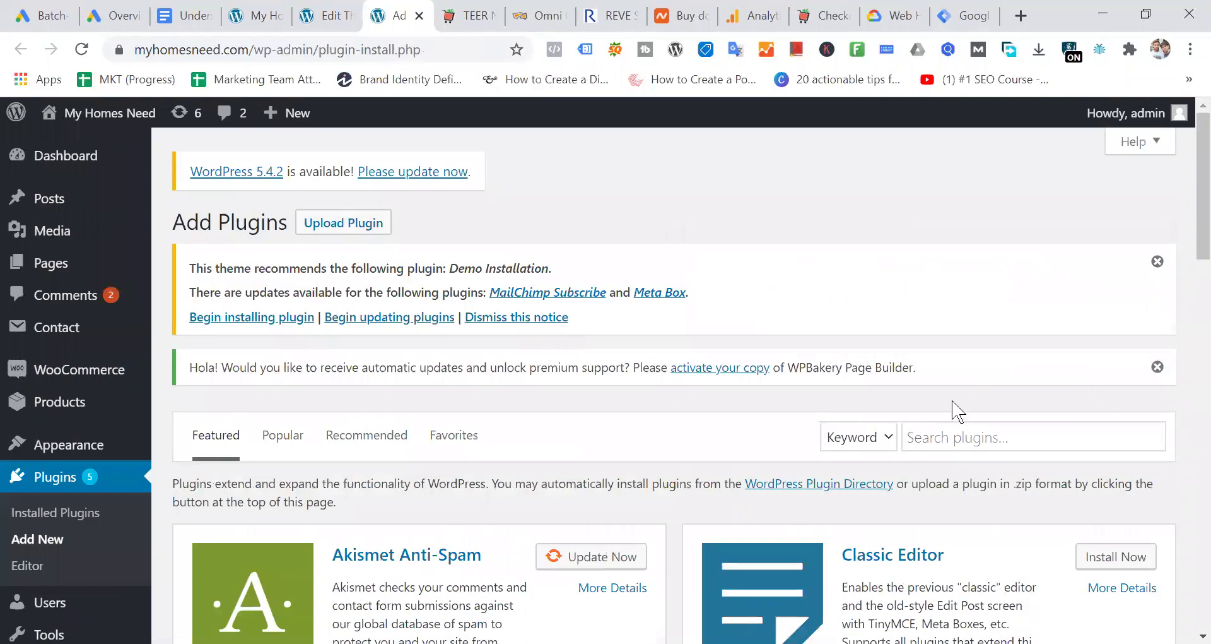
Step: Search the plugin directory for "google tag manager" and look through the results
left_click(998, 434)
type("googl")
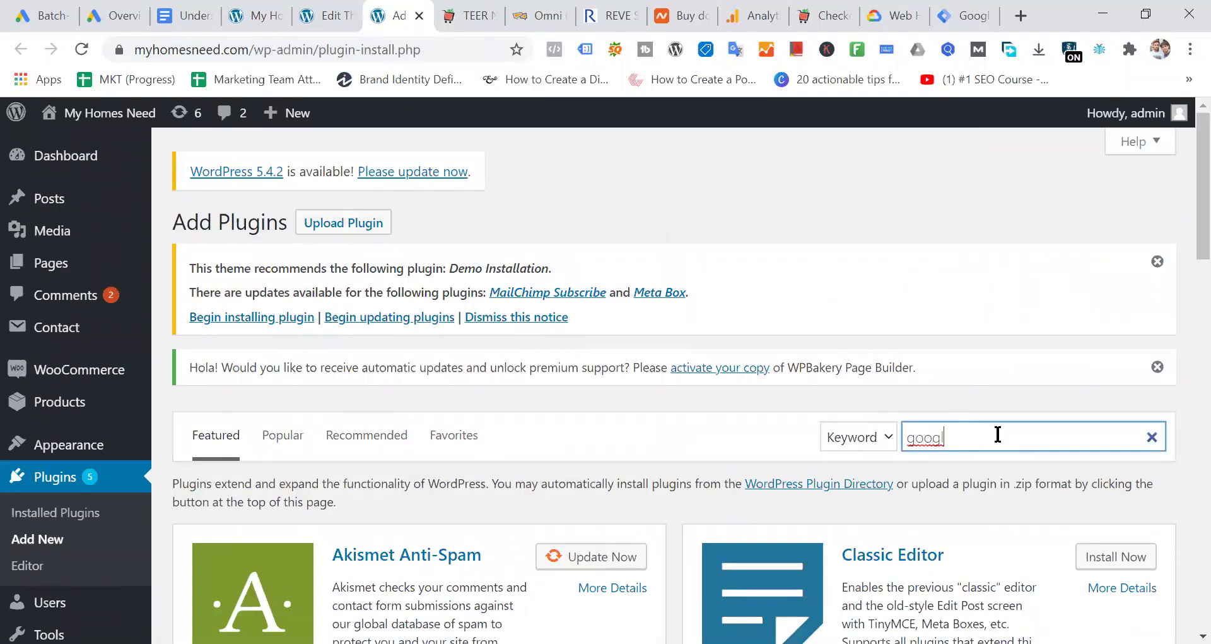
type("e tag manager")
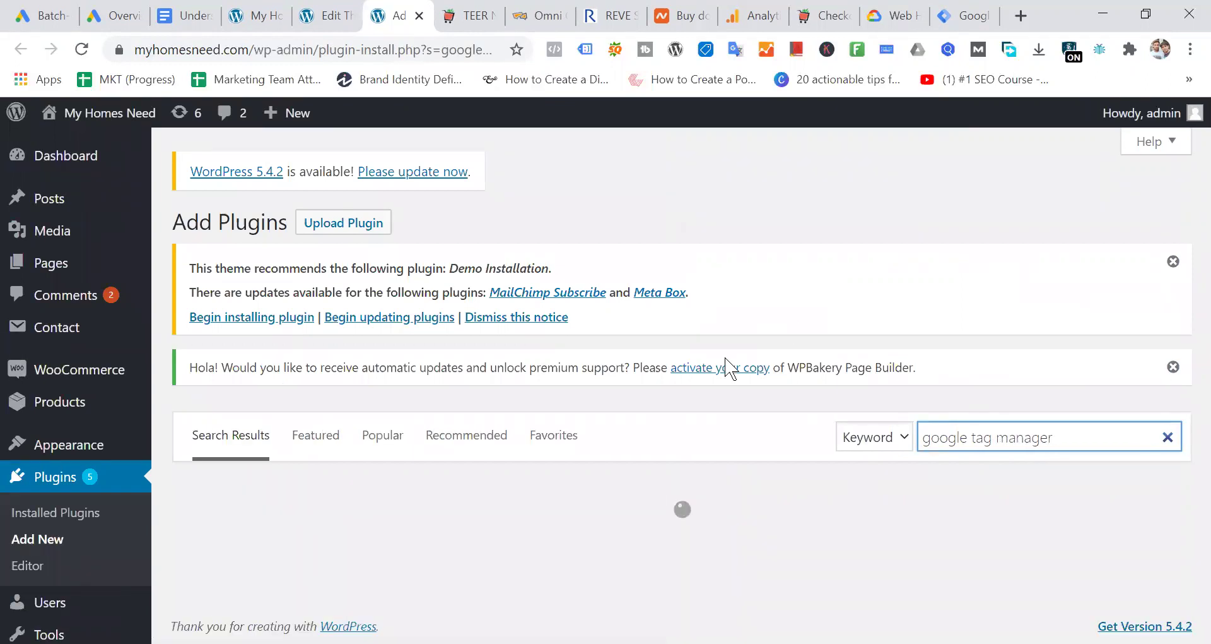
scroll(725, 368, "down", 5)
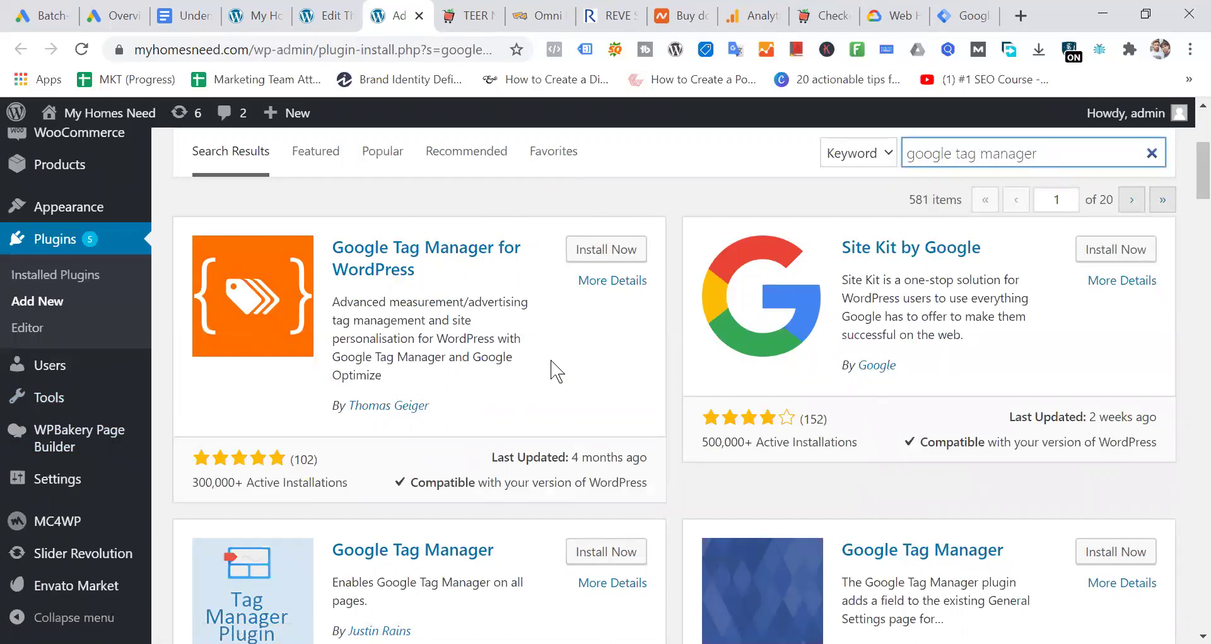
scroll(551, 354, "up", 5)
scroll(1139, 547, "down", 12)
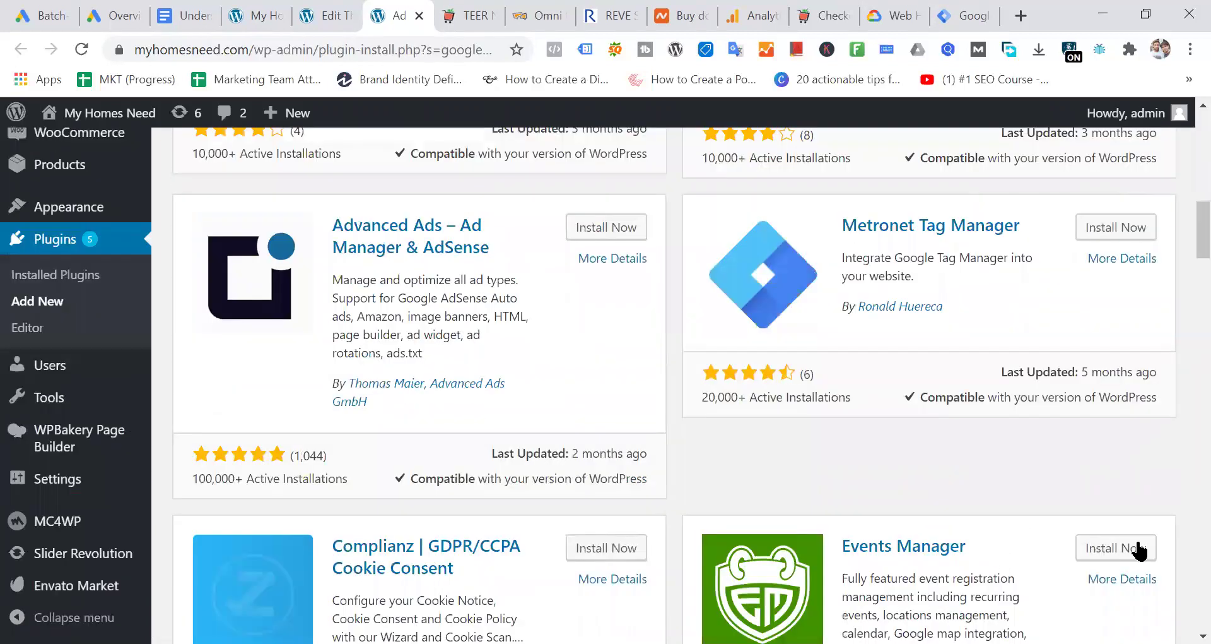
scroll(665, 414, "up", 10)
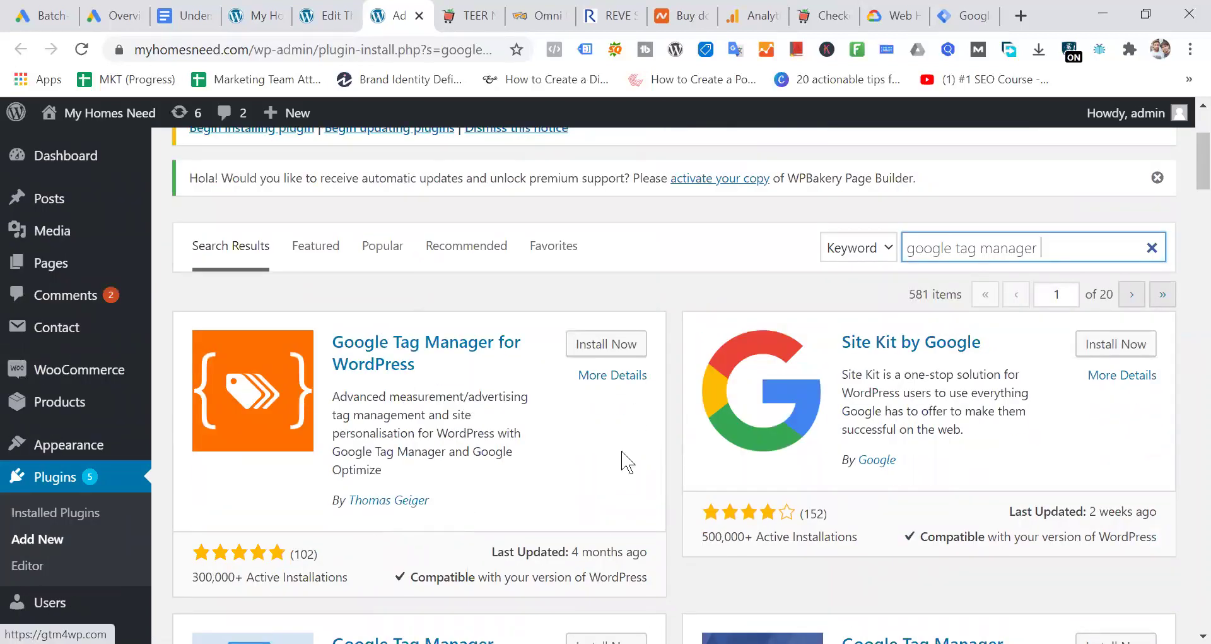
scroll(621, 461, "up", 3)
Step: Search the plugin directory for "insert header footer" and check the Insert Headers and Footers plugin
left_click_drag(1050, 433, 826, 449)
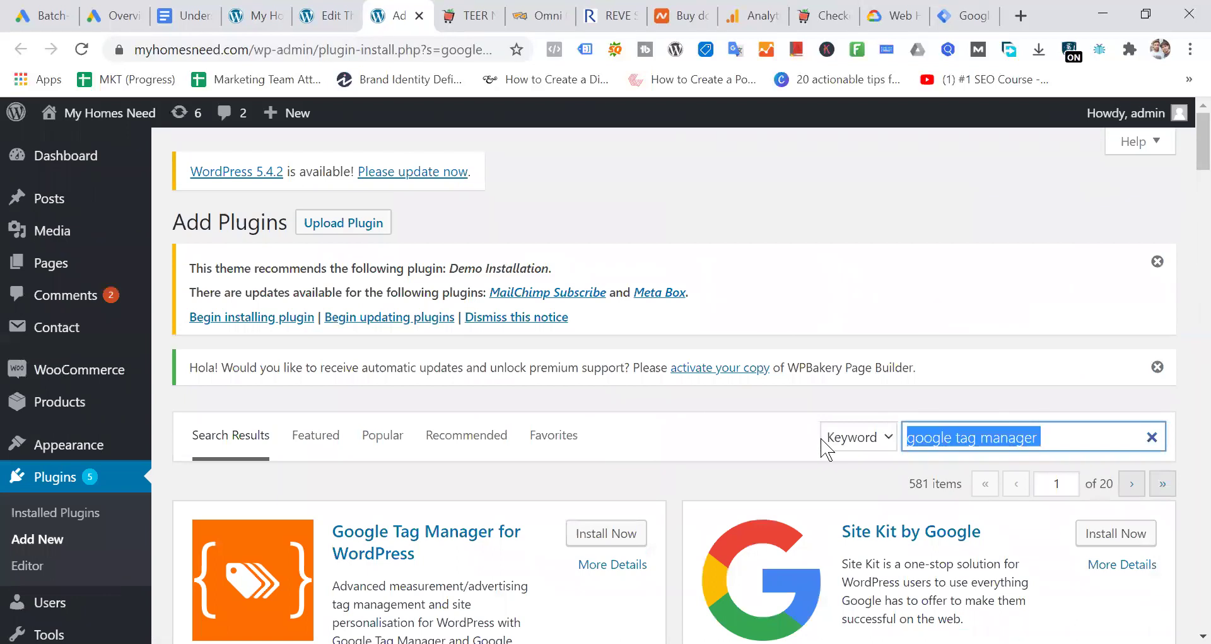
type("insert")
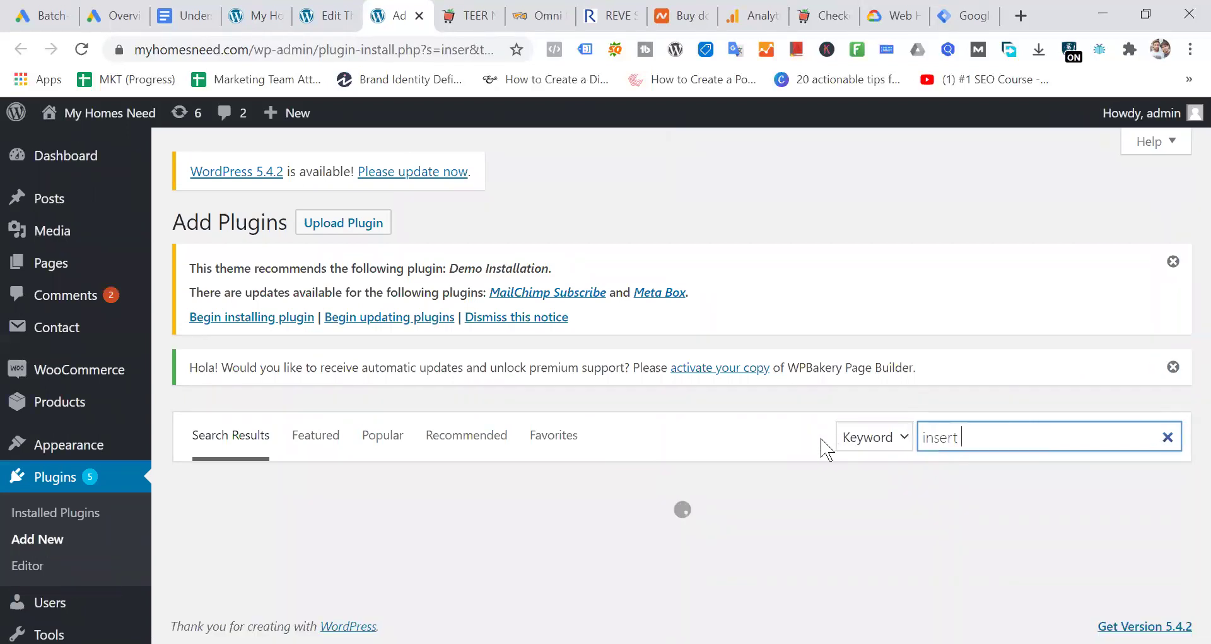
type(" head")
key("BackSpace")
scroll(773, 397, "down", 3)
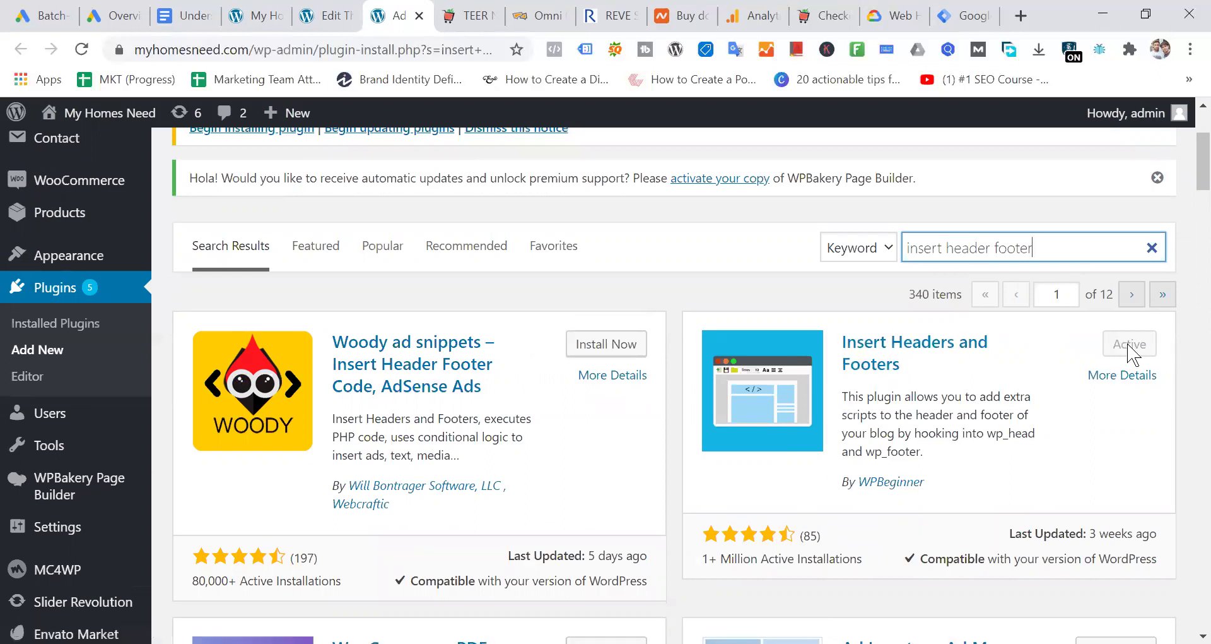
scroll(112, 444, "down", 1)
scroll(112, 444, "down", 2)
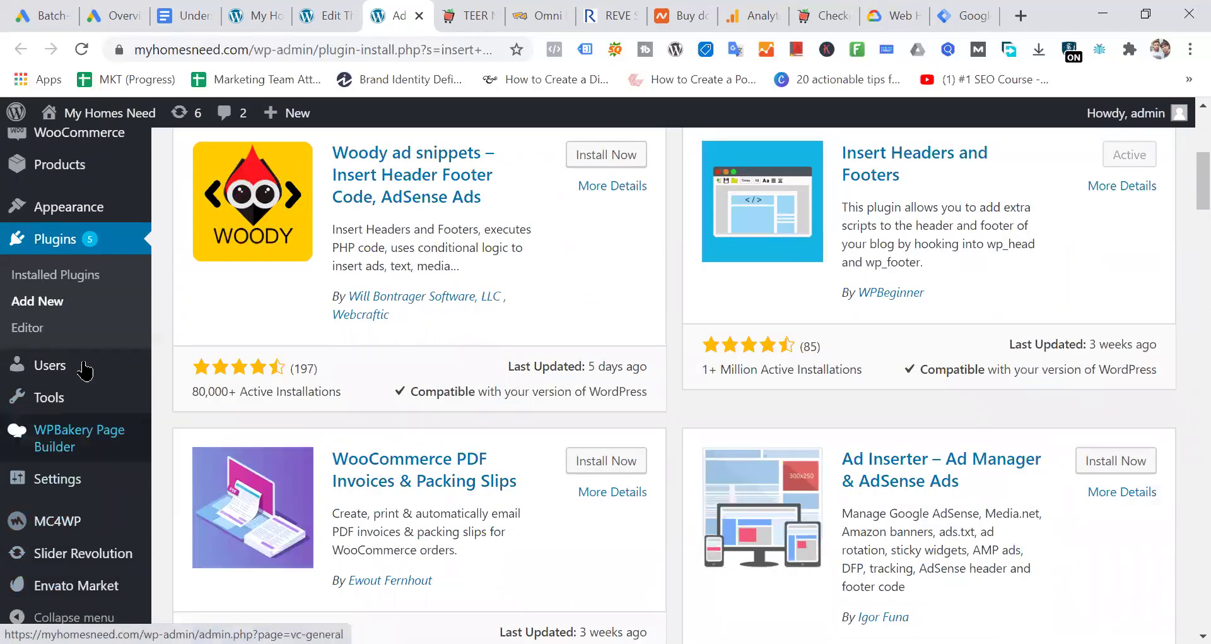
Step: Open the Insert Headers and Footers settings and paste the Google Tag Manager head snippet into Scripts in Header
scroll(62, 369, "down", 3)
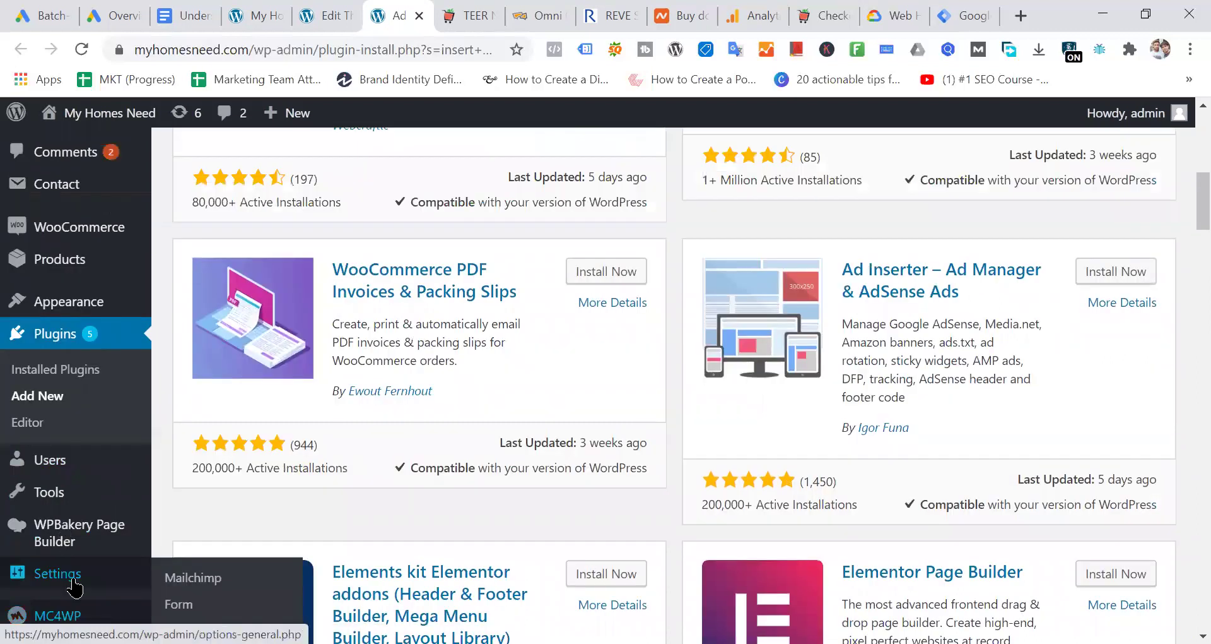
mouse_move(74, 586)
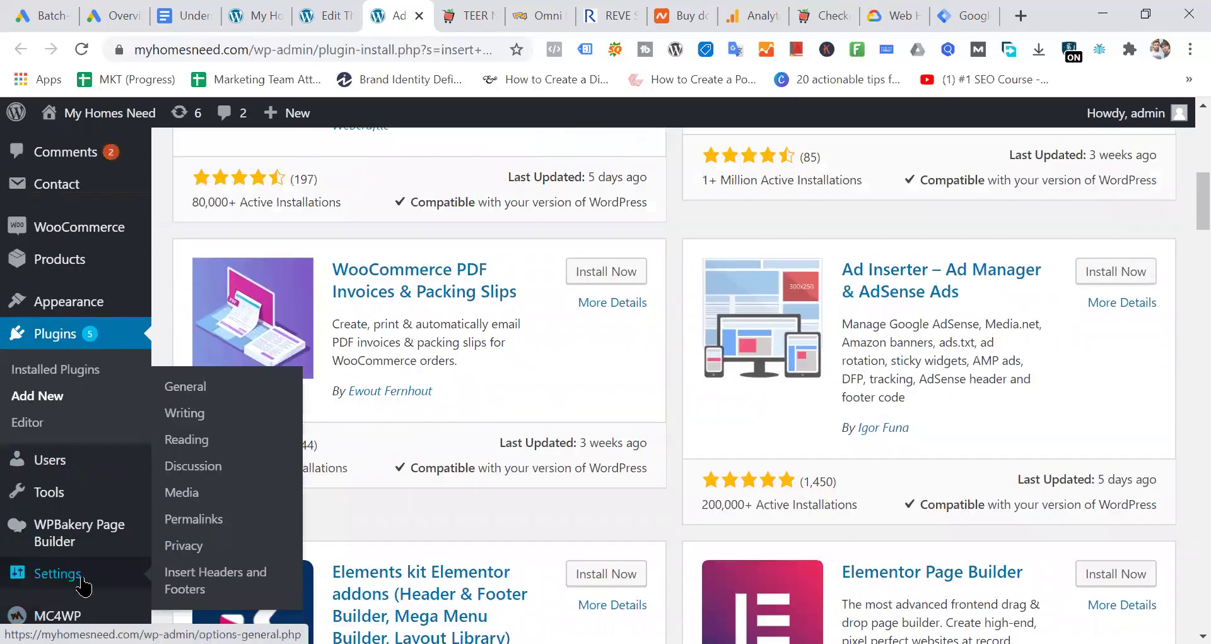
left_click(213, 574)
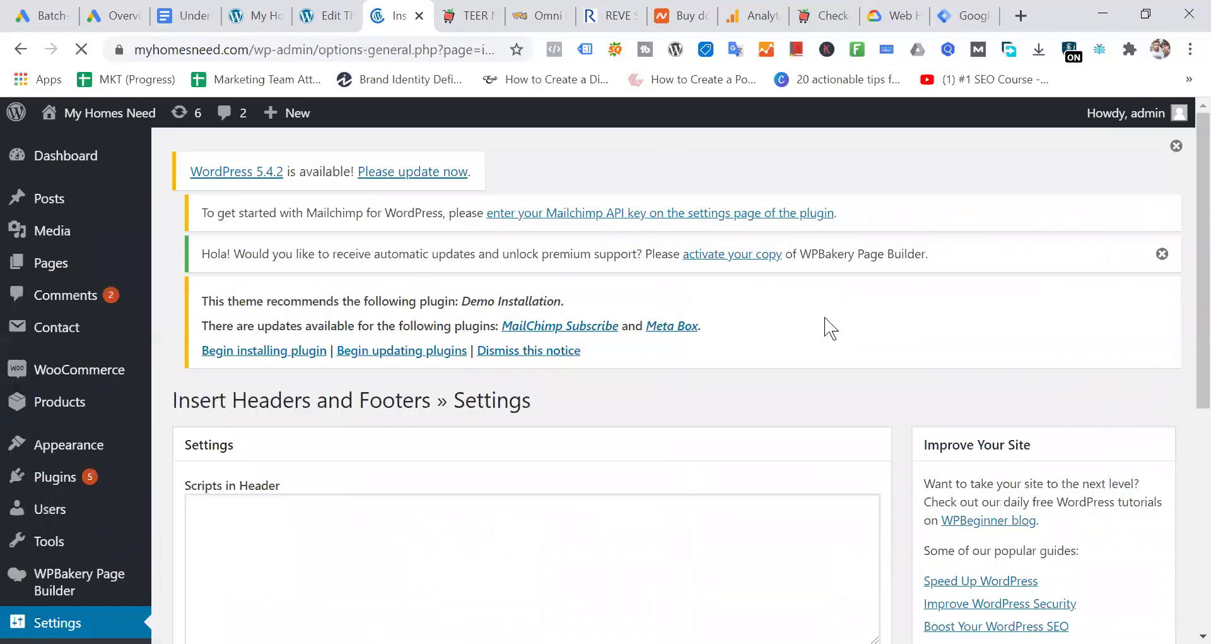
scroll(337, 259, "down", 4)
left_click(337, 258)
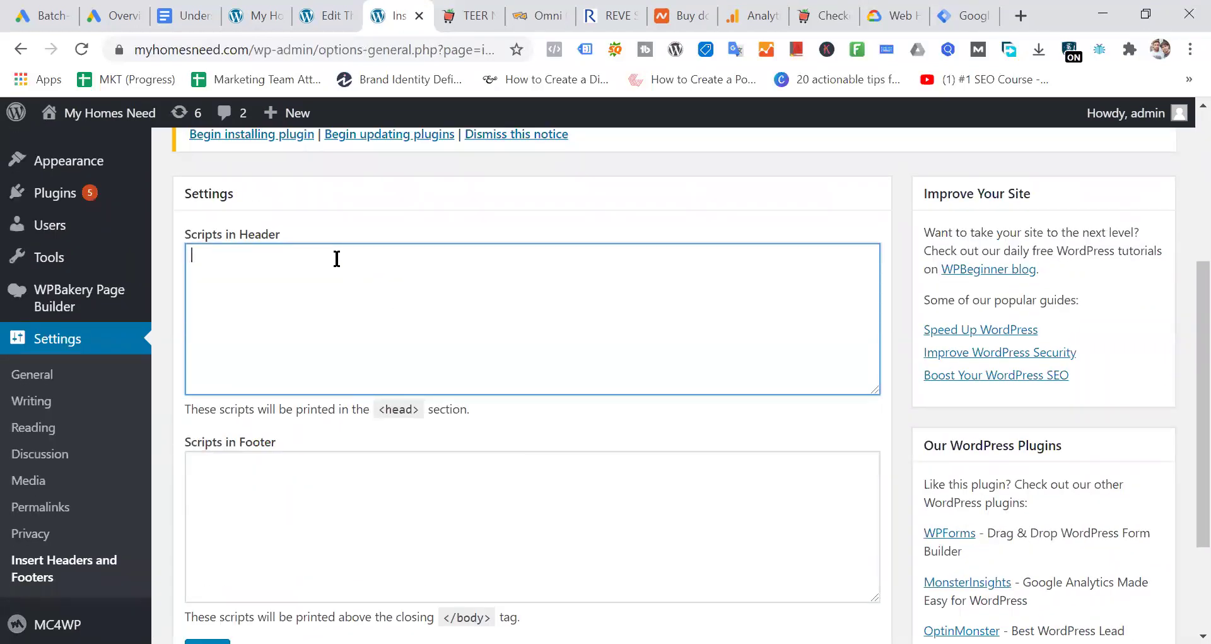
type("<!-- Google Tag Manager --> <script>(function(w,d,s,l,i){w[l]=w[l]||[];w[l].push({'gtm.start': new Date().getTime(),event:'gtm.js'});var f=d.getElementsByTagName(s)[0], j=d.createElement(s),dl=l!='dataLayer'?'&l='+l:'';j.async=true;j.src= 'https://www.googletagmanager.com/gtm.js?id='+i+dl;f.parentNode.insertBefore(j,f); })(window,document,'script','dataLayer','GTM-PG4XMQX');</script> <!-- End Google Tag Manager -->")
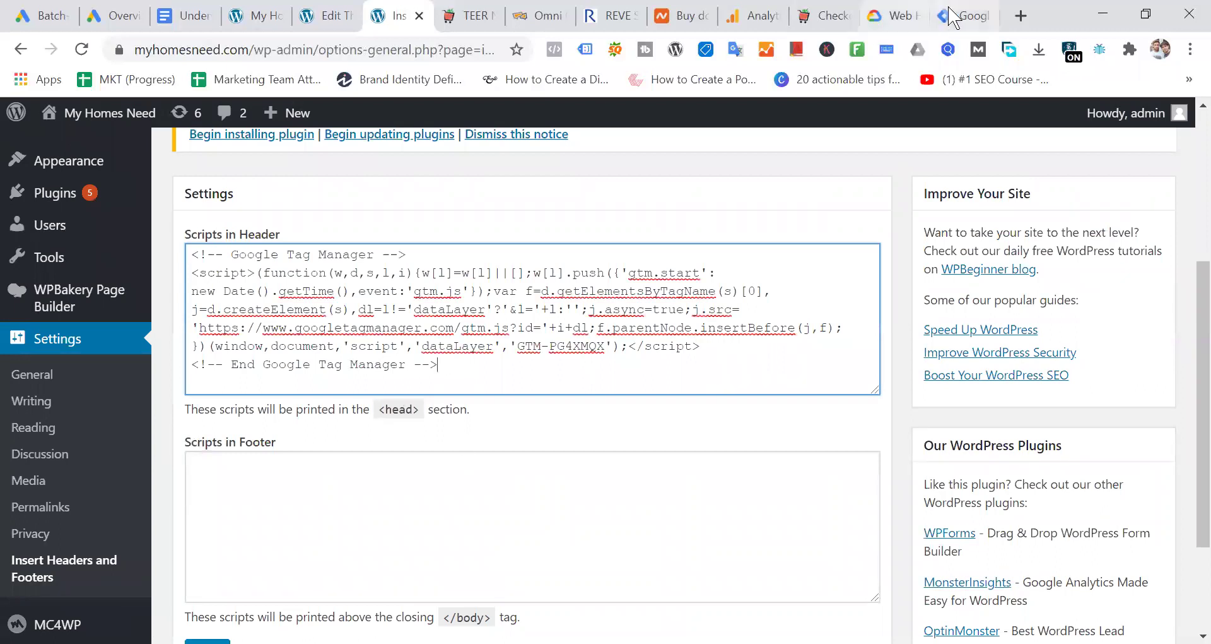
Step: Copy the Google Tag Manager noscript body snippet for the myhomesneed.com container and close the installation dialog
left_click(968, 14)
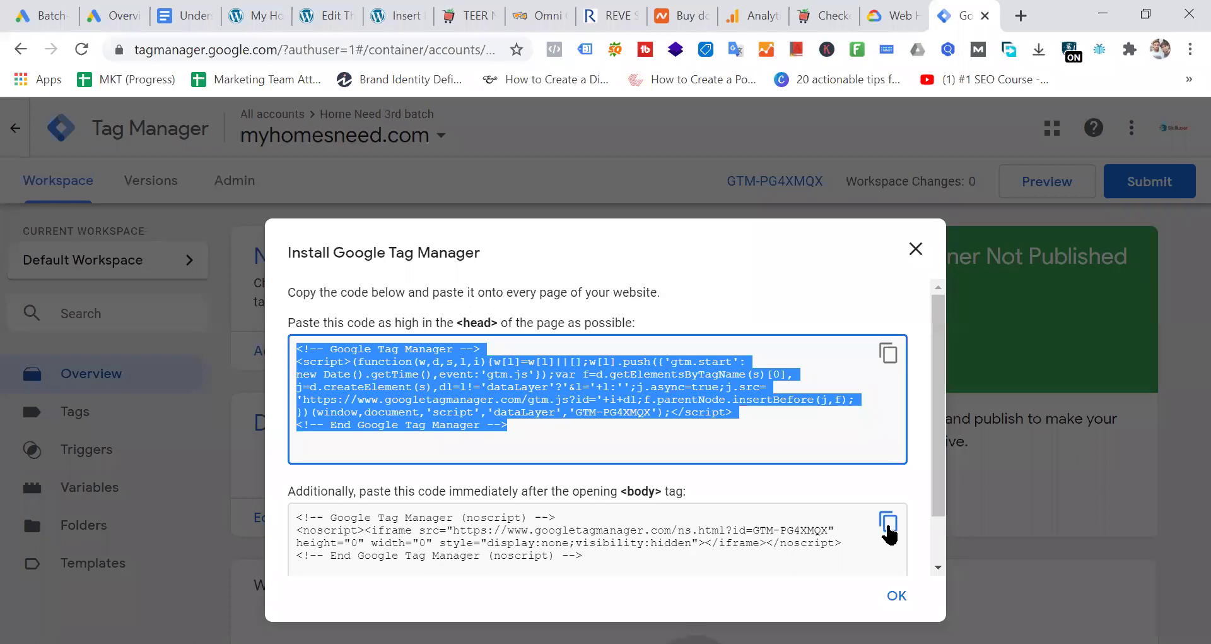
left_click(889, 522)
left_click(897, 597)
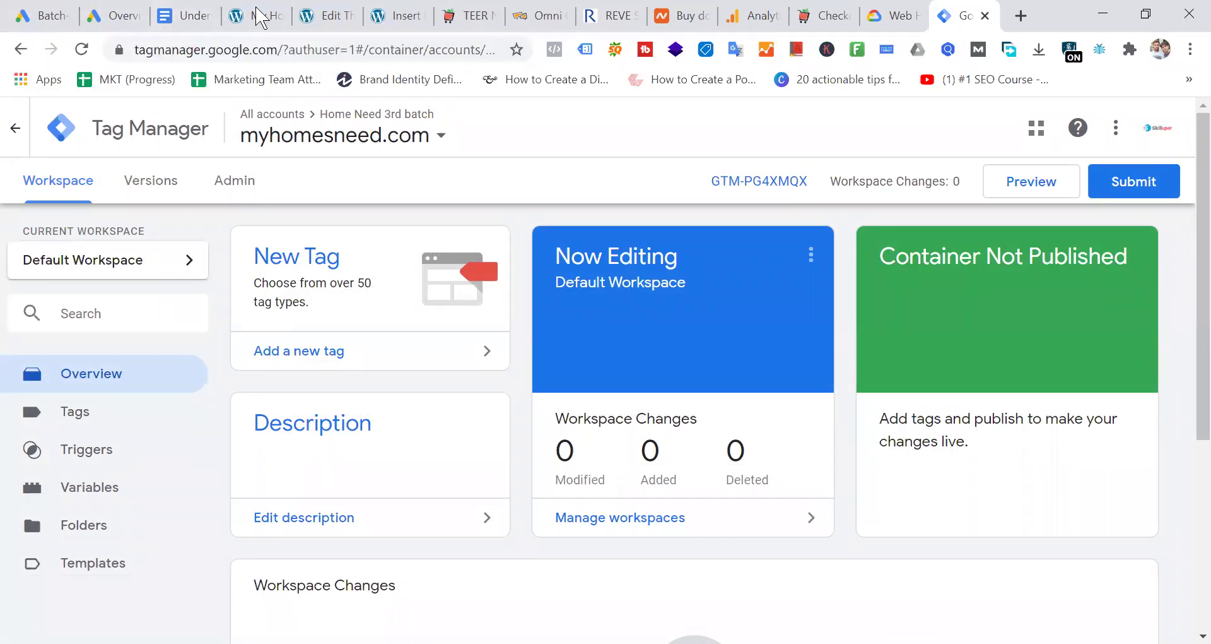
Step: Paste the noscript snippet into Scripts in Footer of the Insert Headers and Footers settings and save them
left_click(255, 15)
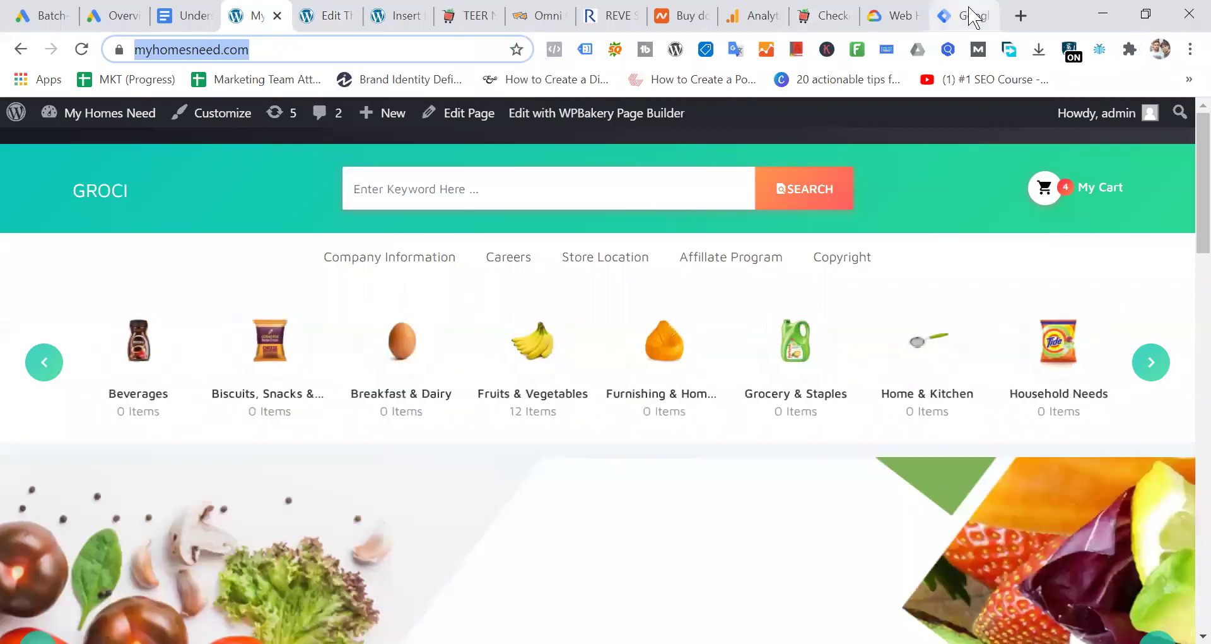
mouse_move(429, 126)
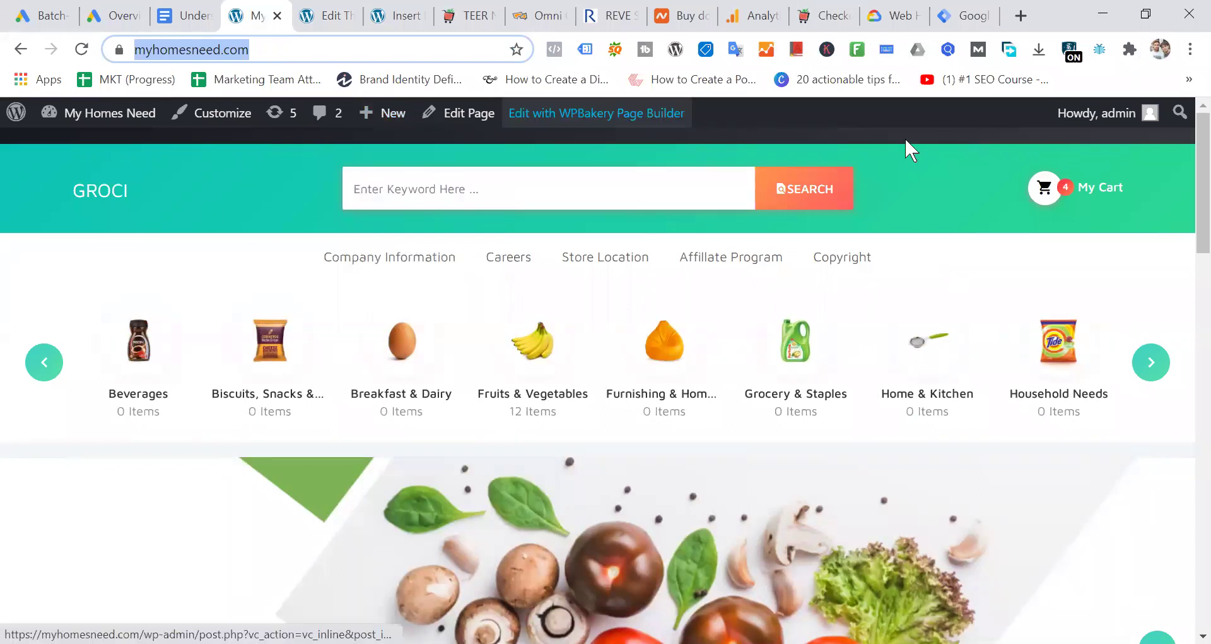
left_click(331, 15)
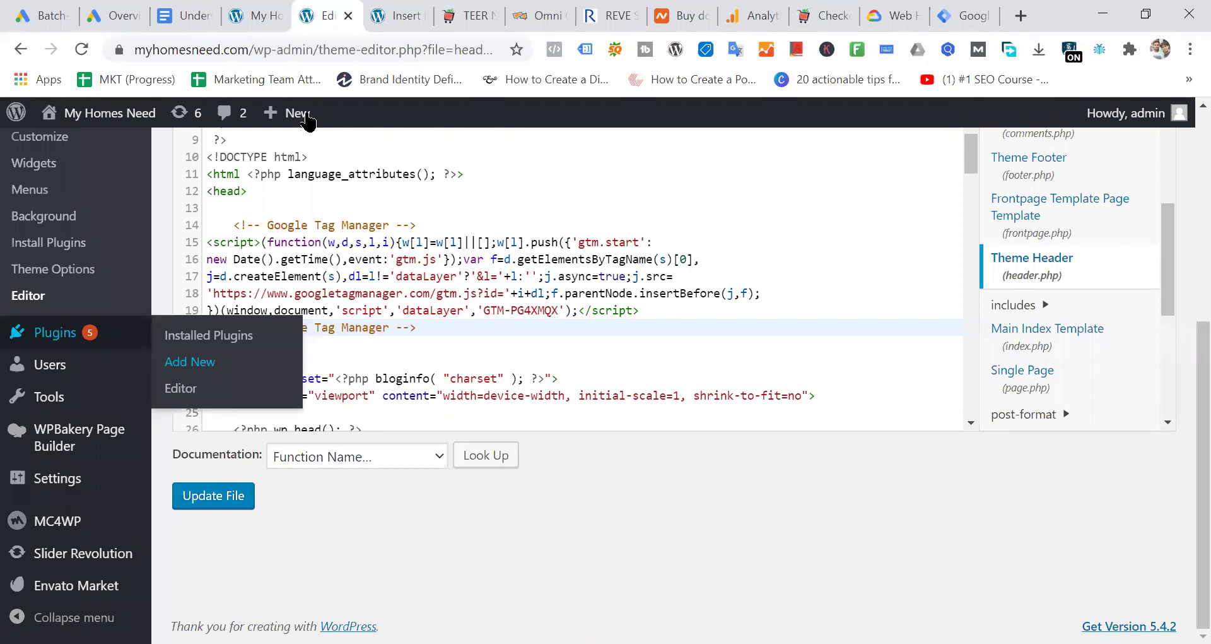
left_click(398, 16)
left_click(294, 495)
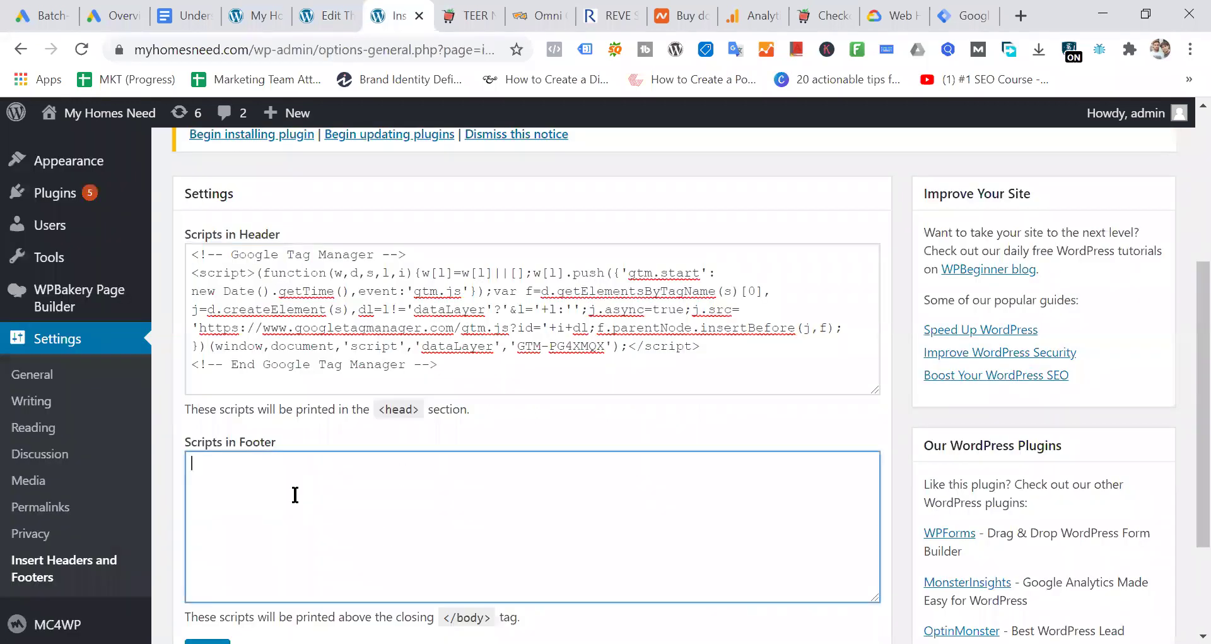
key("ctrl+v")
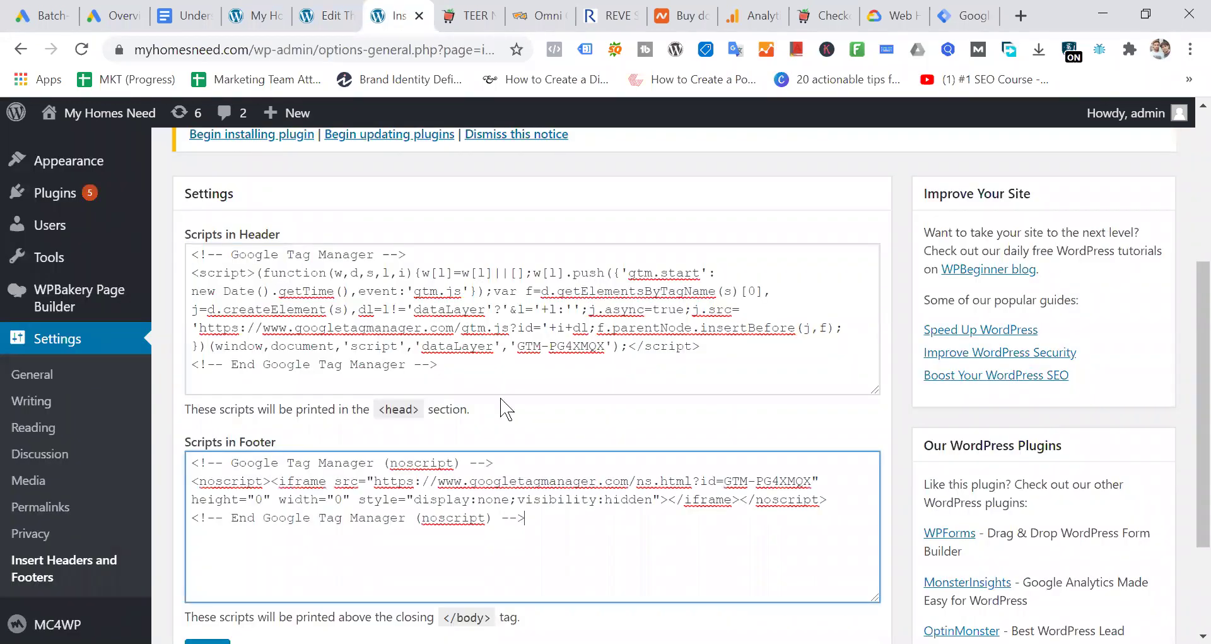
scroll(289, 500, "down", 3)
left_click(212, 501)
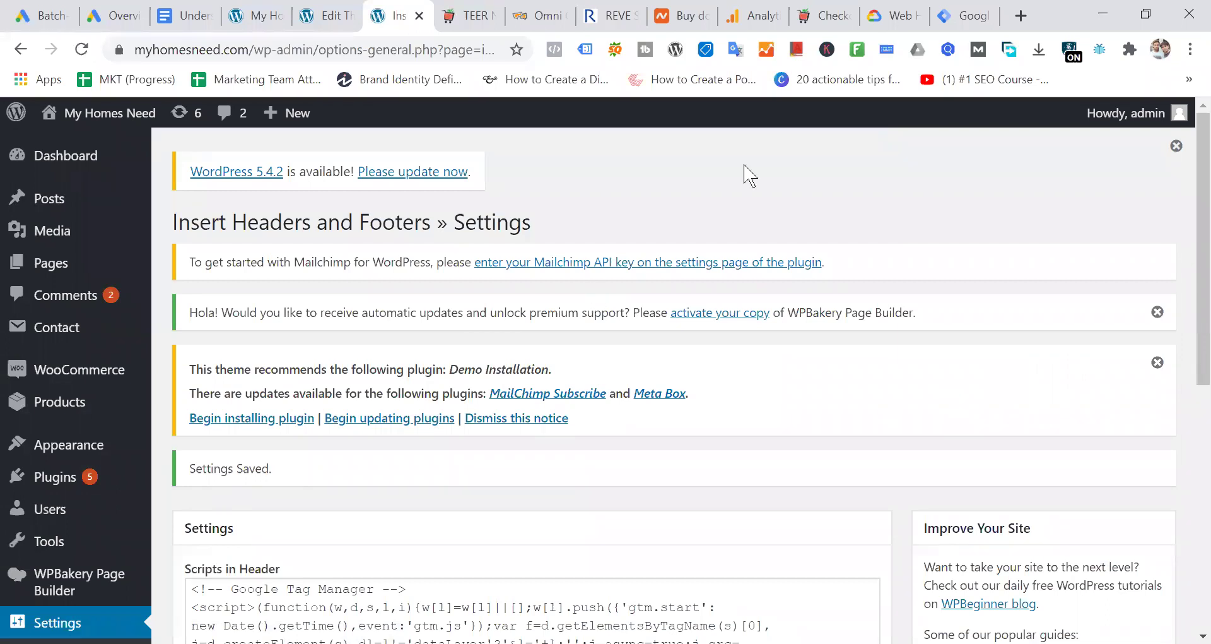
Step: Return to Tag Manager, view the installation snippets through the container ID and close them
left_click(966, 17)
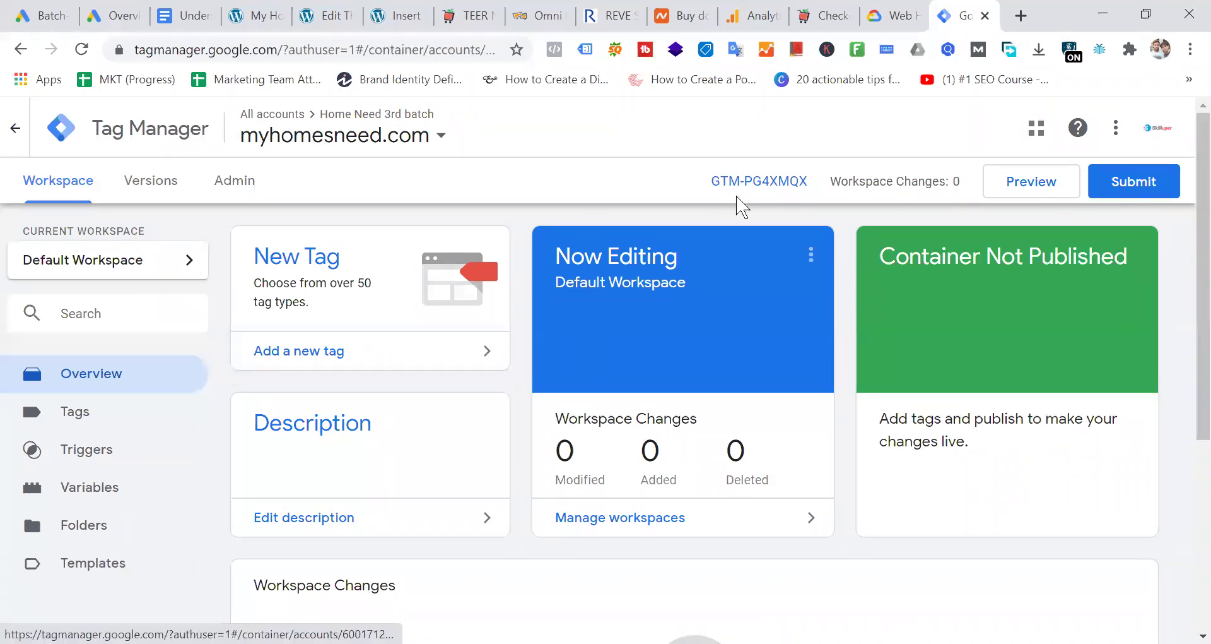
left_click_drag(712, 181, 808, 181)
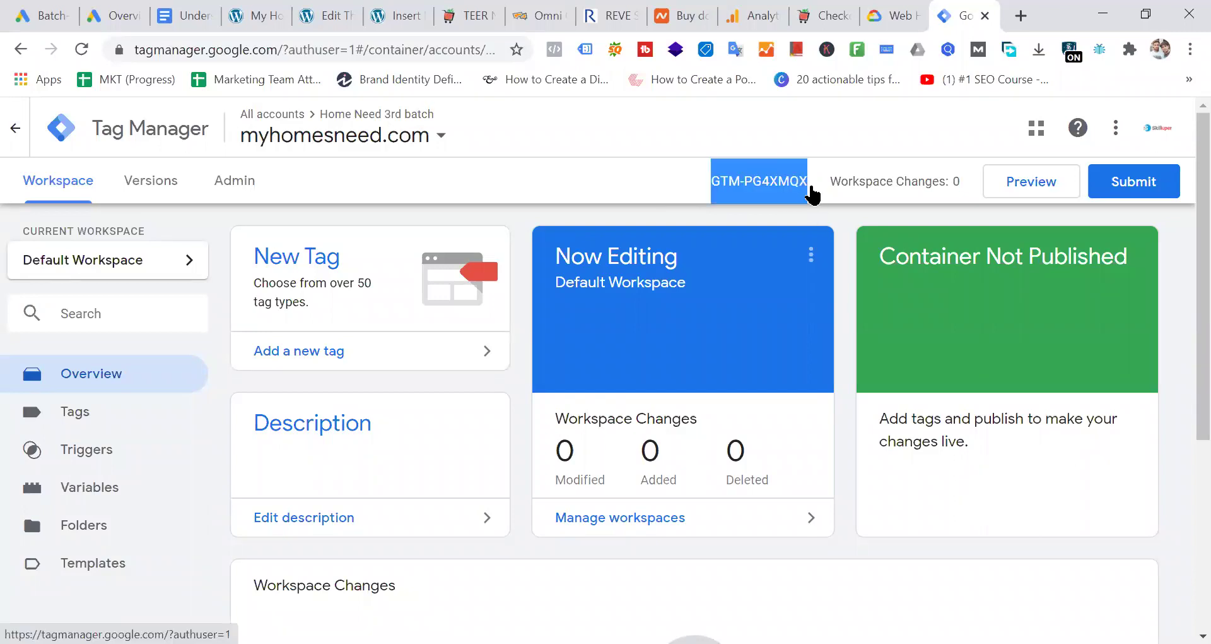
left_click(781, 188)
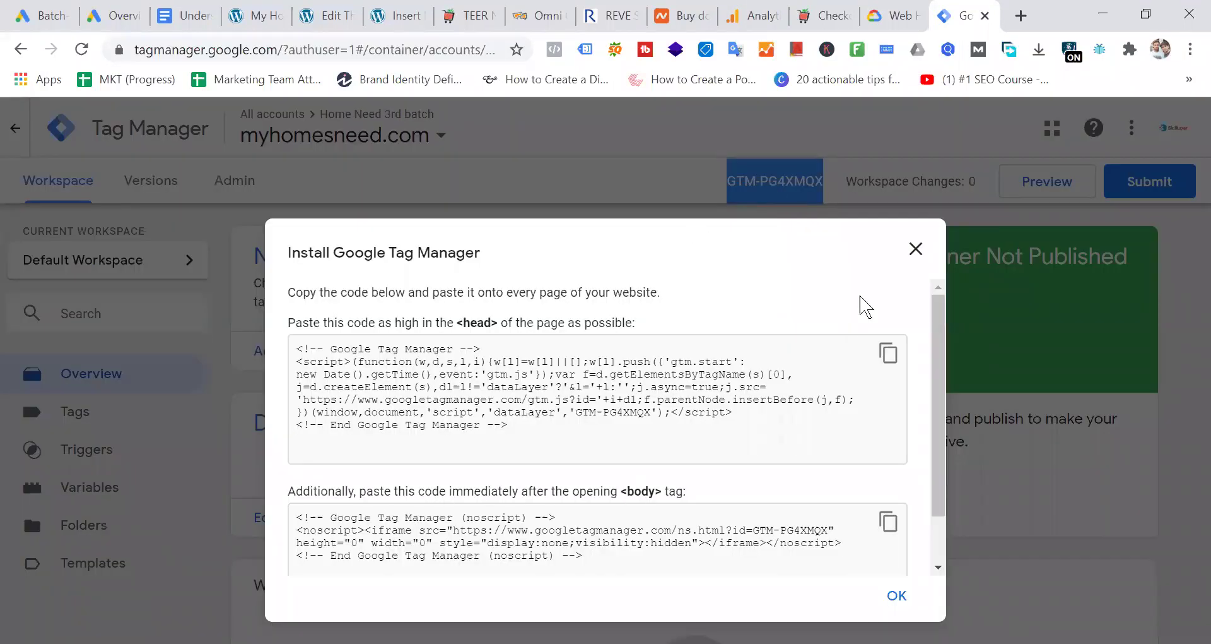
left_click(915, 248)
Step: View the Install Google Tag Manager page in the container's administration settings and go back
left_click(235, 193)
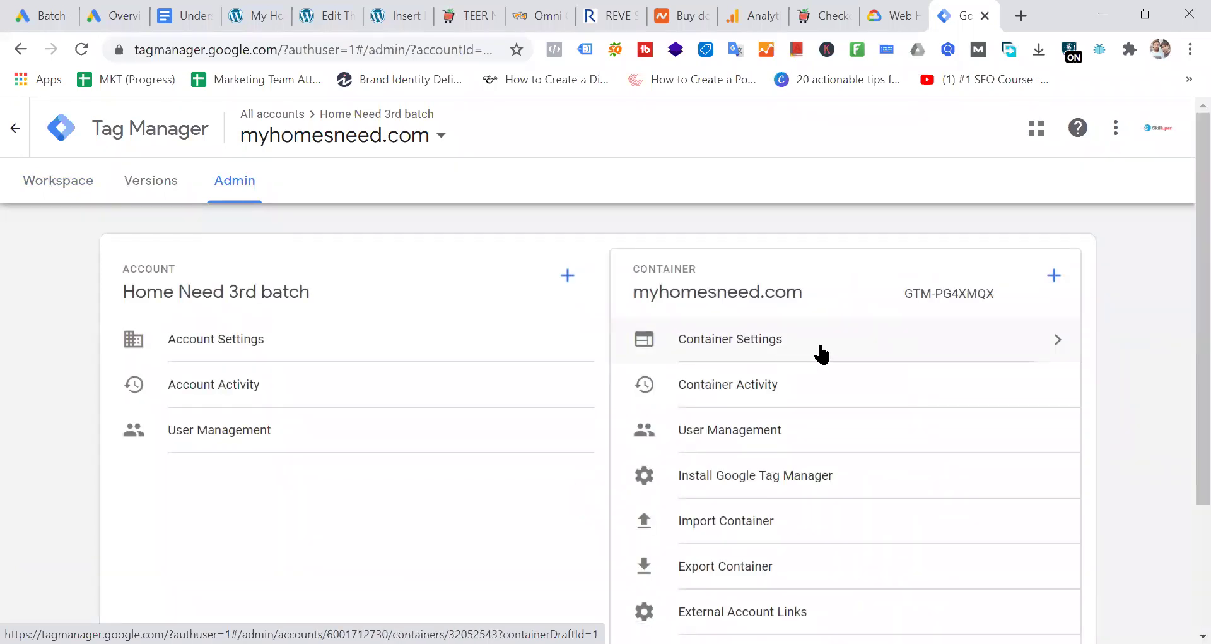
left_click(808, 484)
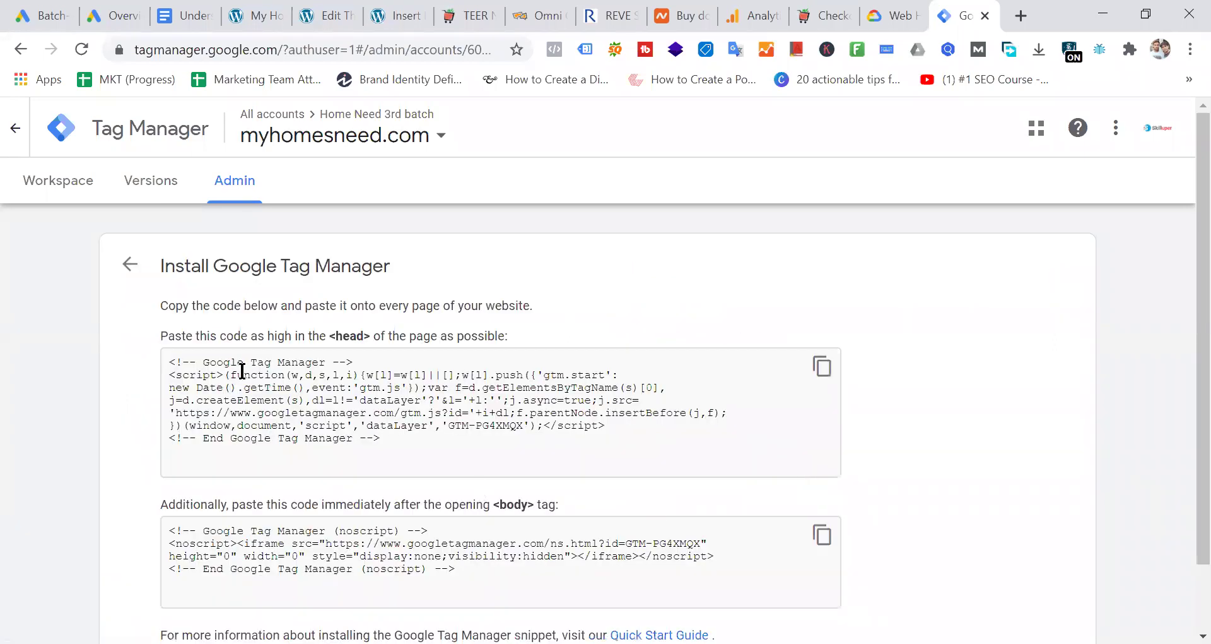
left_click(130, 265)
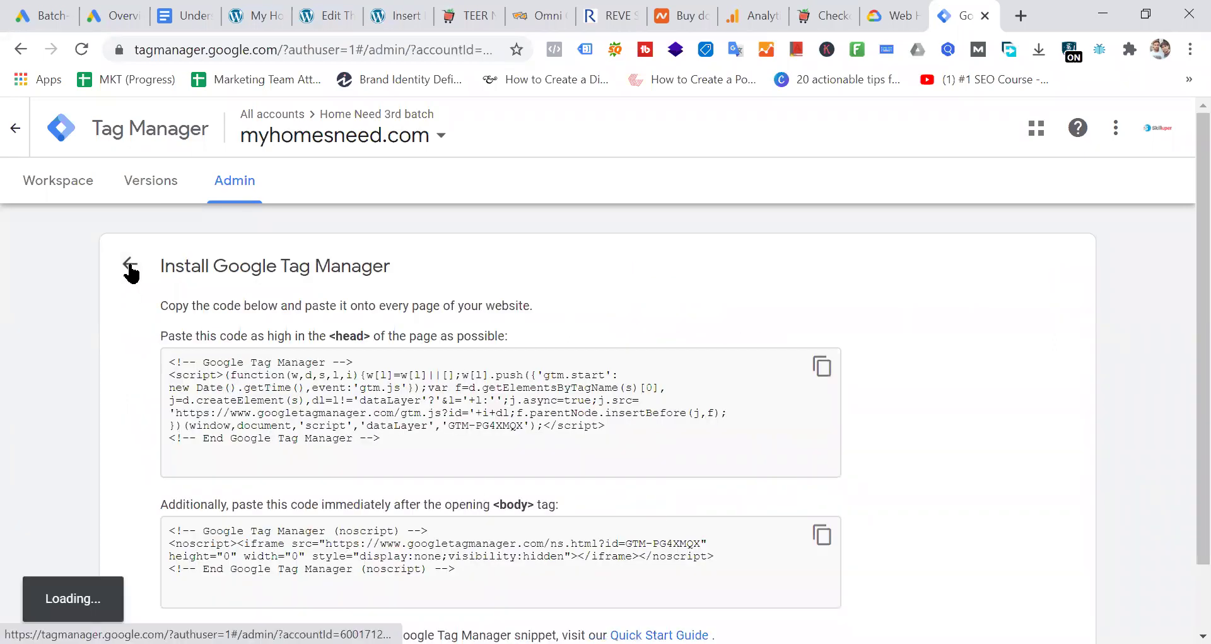
Step: Reopen the myhomesneed.com container under Home Need 3rd batch from the accounts list and check its installation snippets
left_click(61, 140)
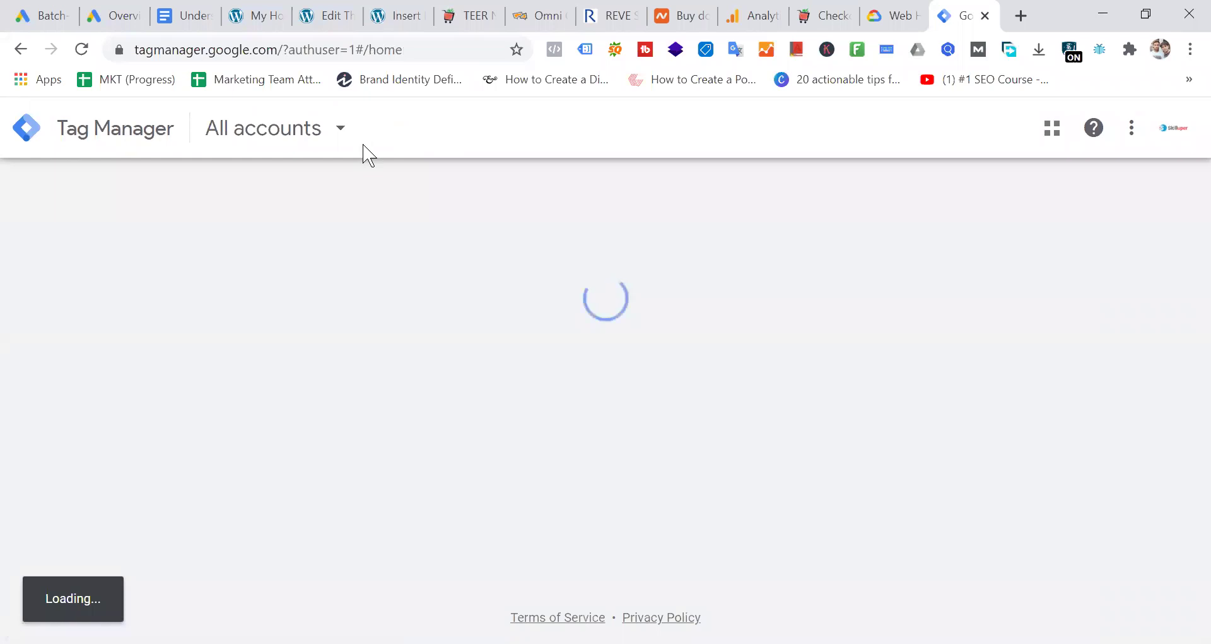
scroll(478, 297, "down", 3)
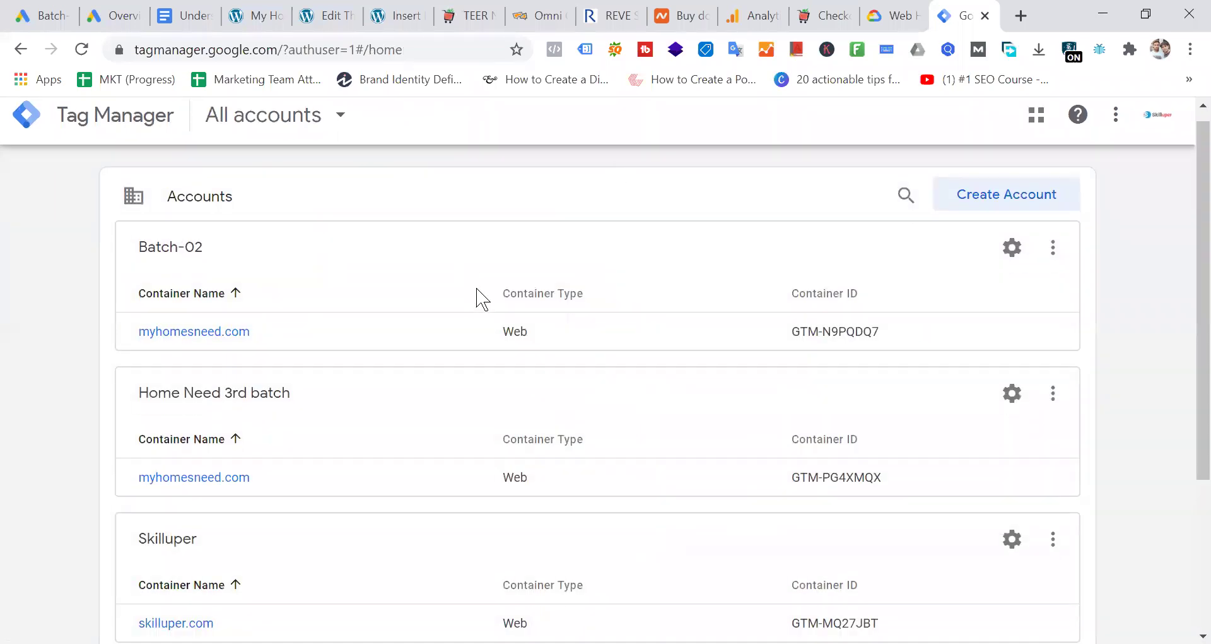
scroll(478, 296, "down", 1)
scroll(478, 297, "up", 4)
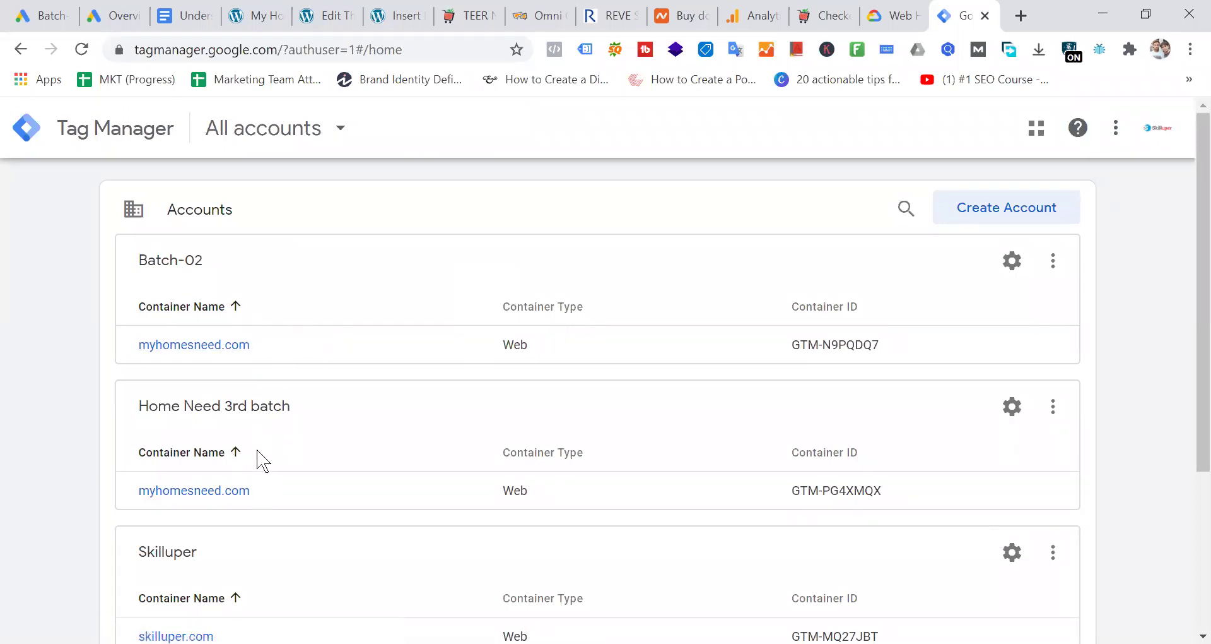
left_click(220, 494)
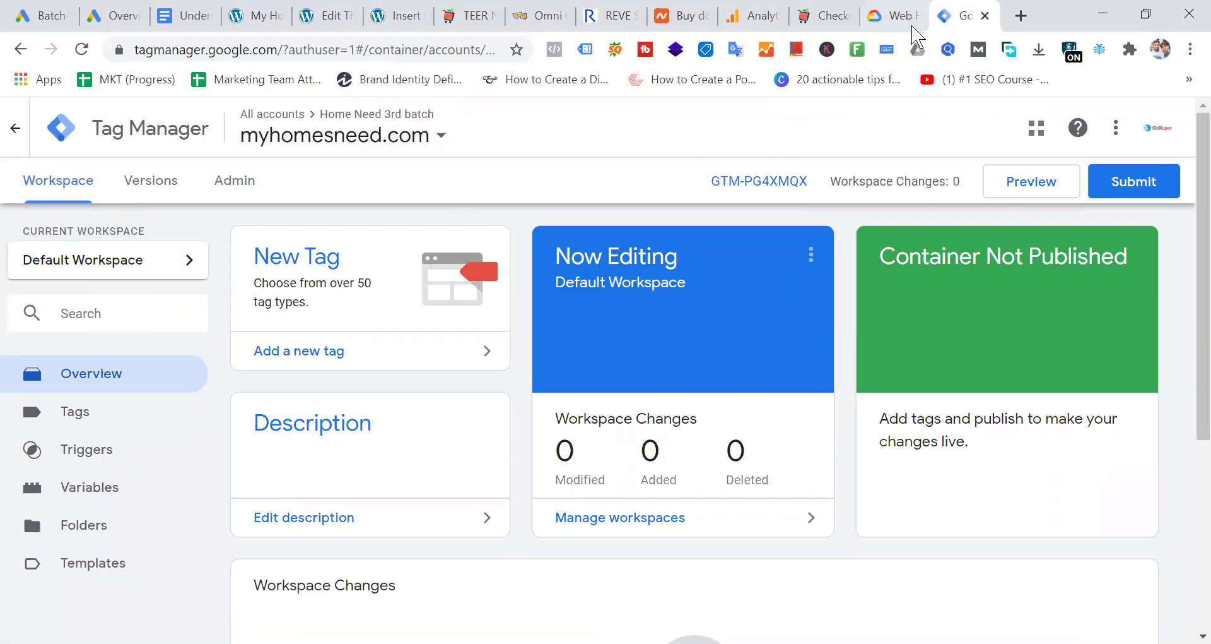
left_click(762, 183)
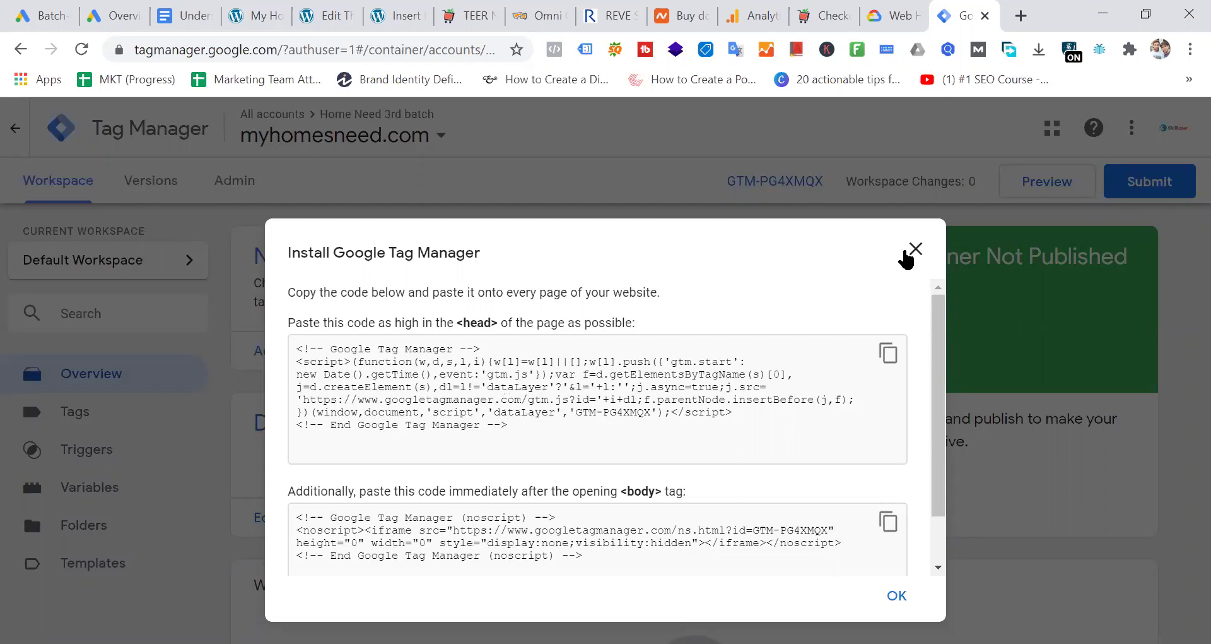
left_click(913, 251)
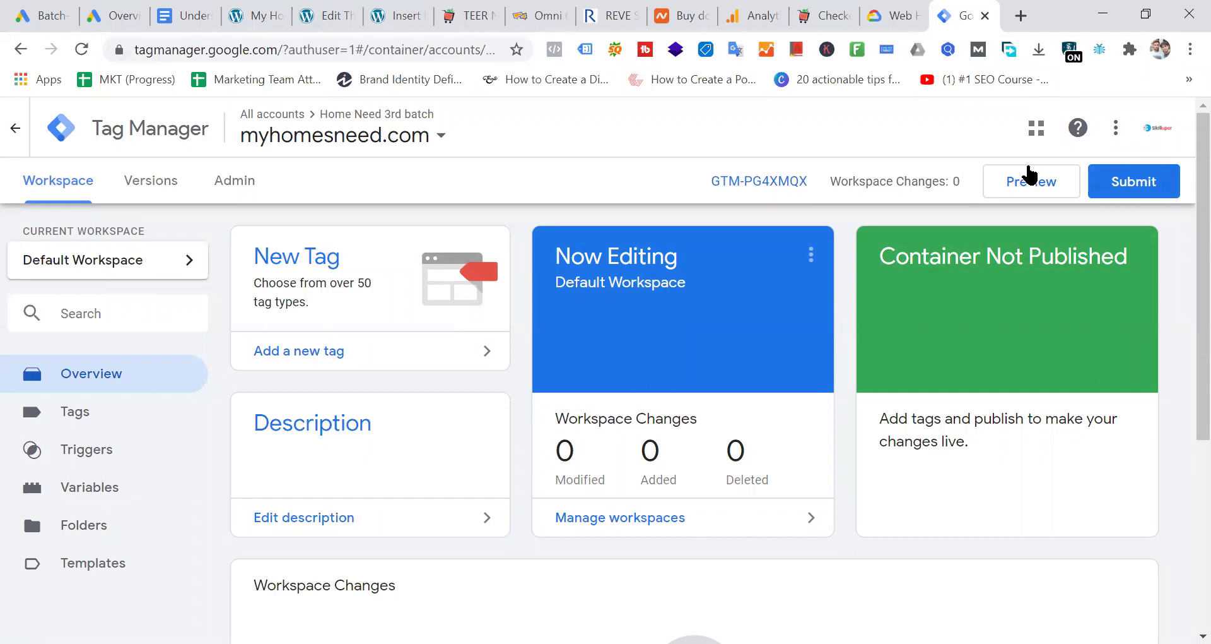
Step: Submit the workspace as a new version named "Google Tag Manger" and publish it
left_click(1098, 186)
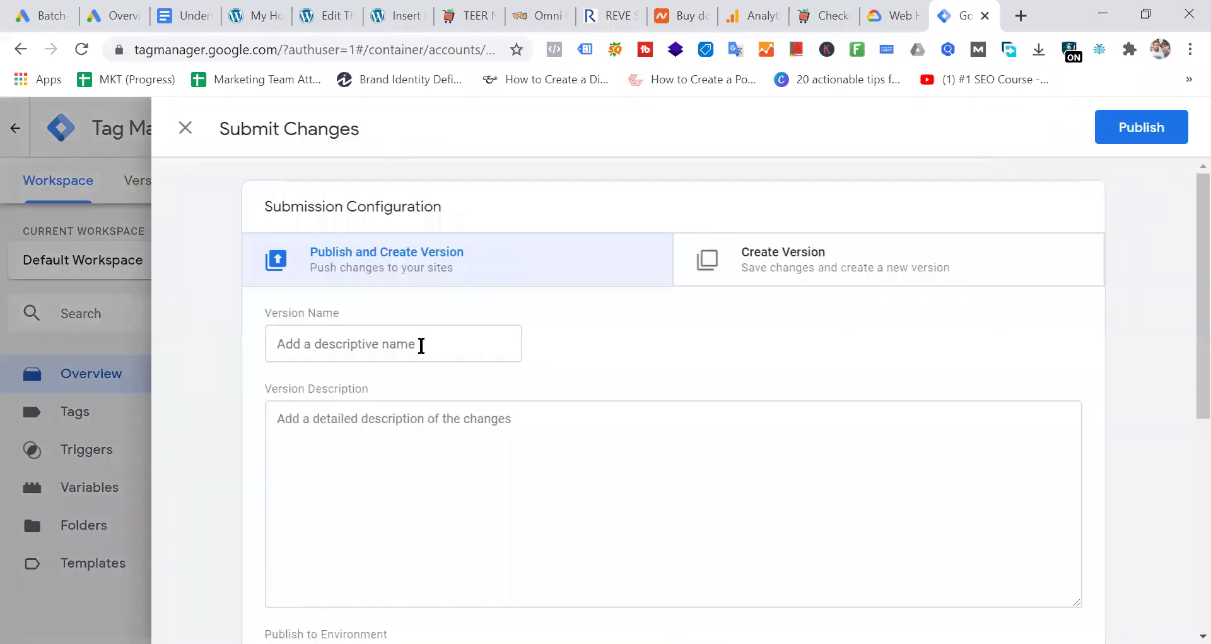
left_click(423, 342)
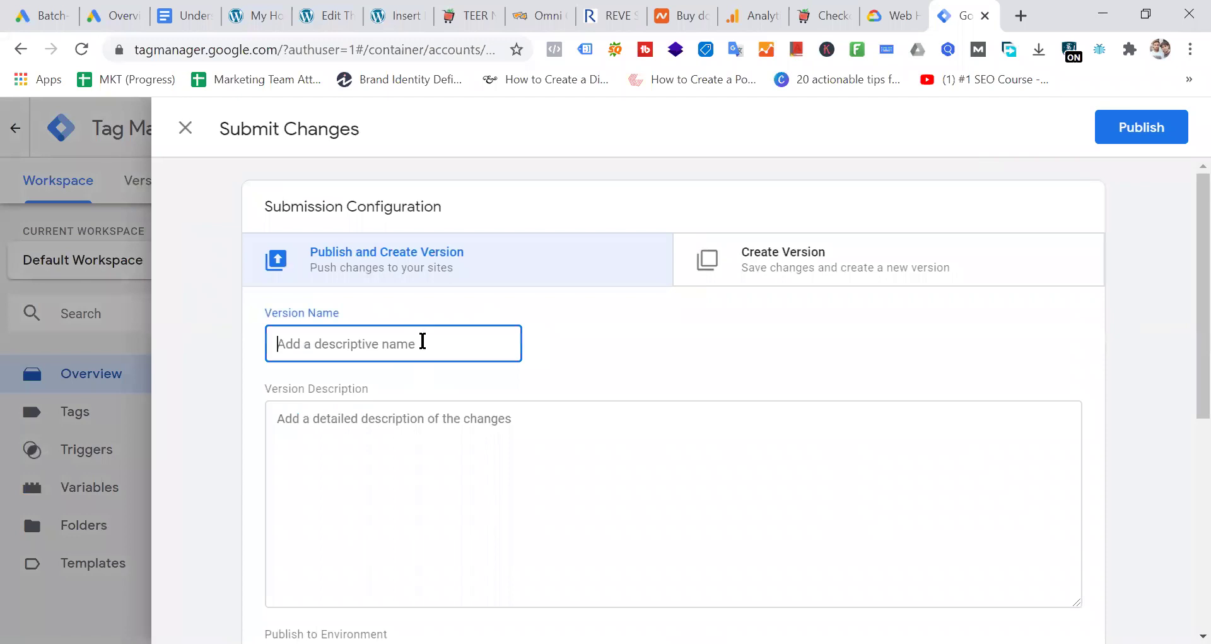
type("Google ")
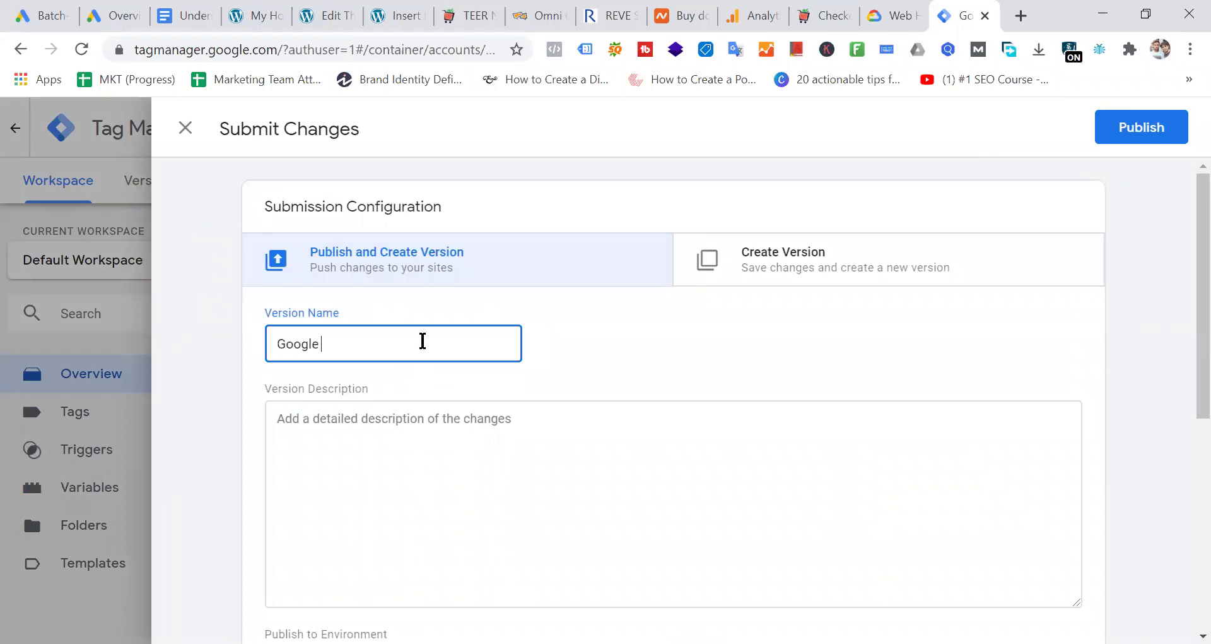
type("Analytics")
key("BackSpace")
key("BackSpace")
key("BackSpace")
key("BackSpace")
key("BackSpace")
key("BackSpace")
key("BackSpace")
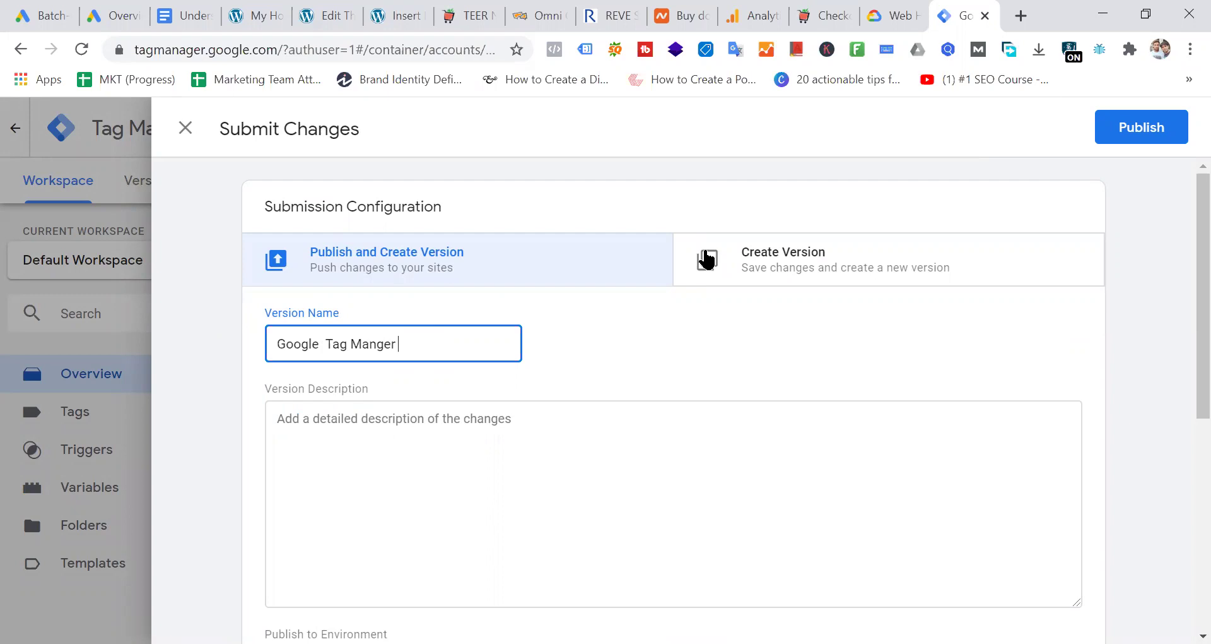
left_click(1144, 133)
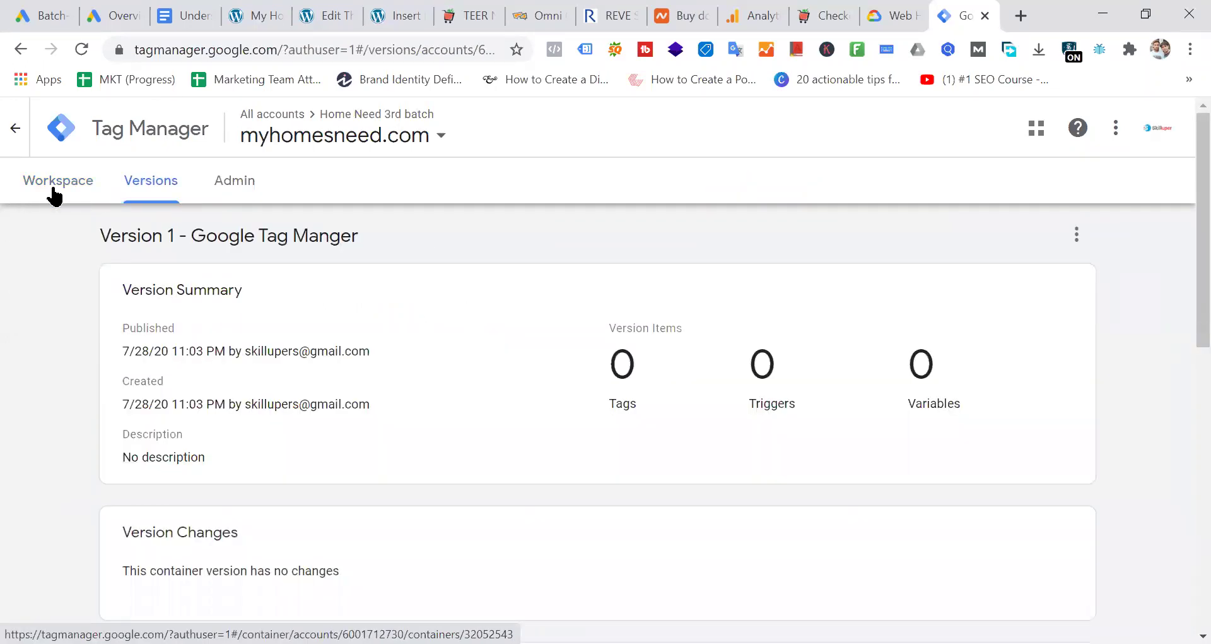
Step: Look through the container's workspace, versions and administration sections, and reopen it from the Home Need 3rd batch account
left_click(56, 189)
left_click(150, 189)
left_click(237, 190)
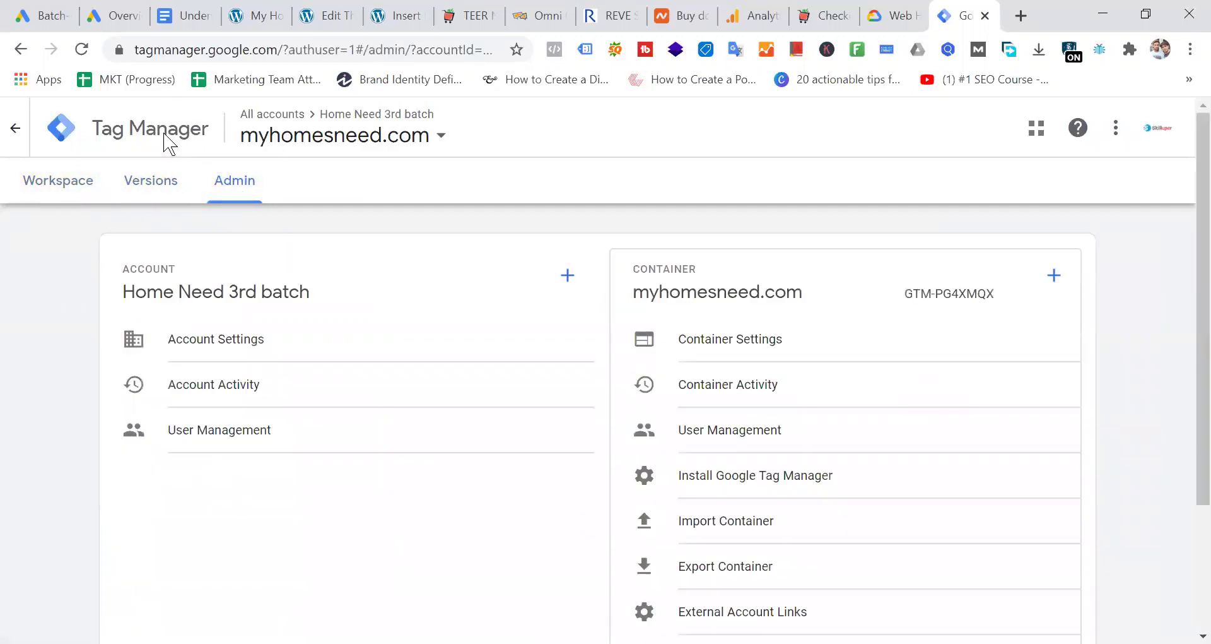
left_click(69, 136)
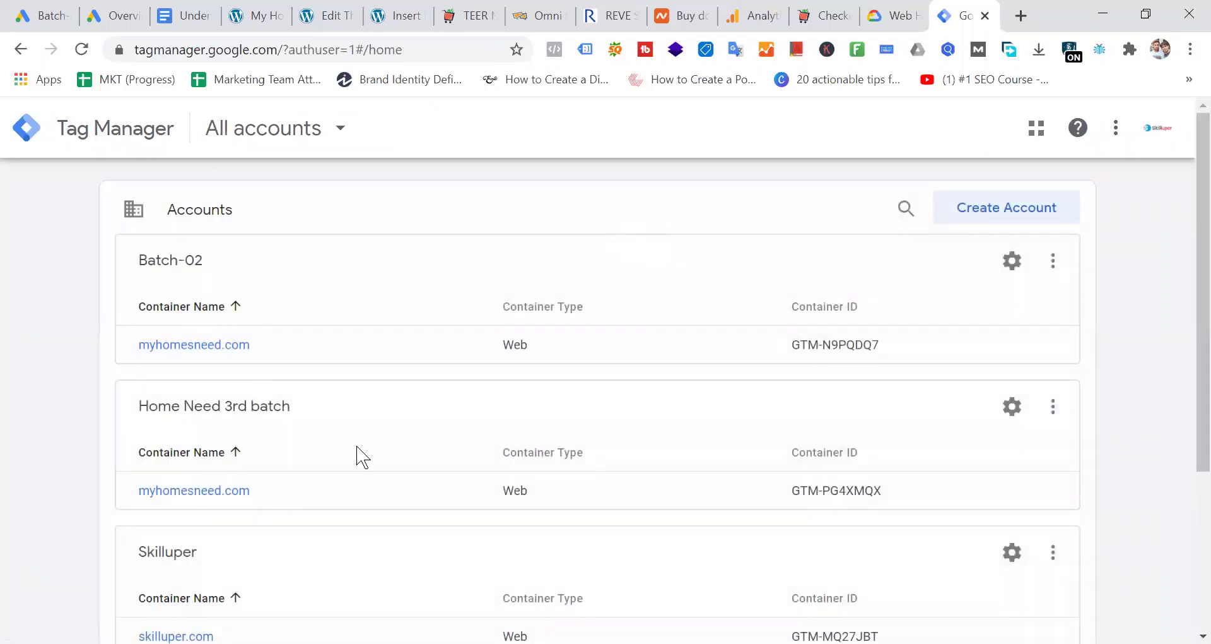
left_click(198, 494)
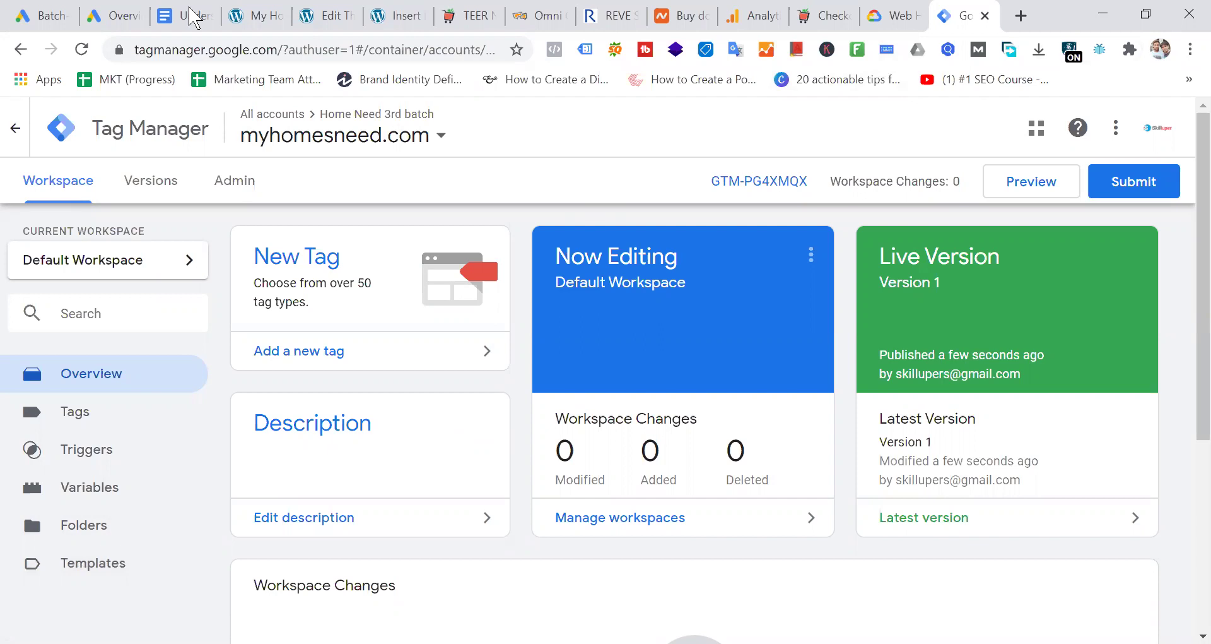
Step: Switch to the myhomesneed.com homepage and reload it
left_click(256, 16)
key("Right")
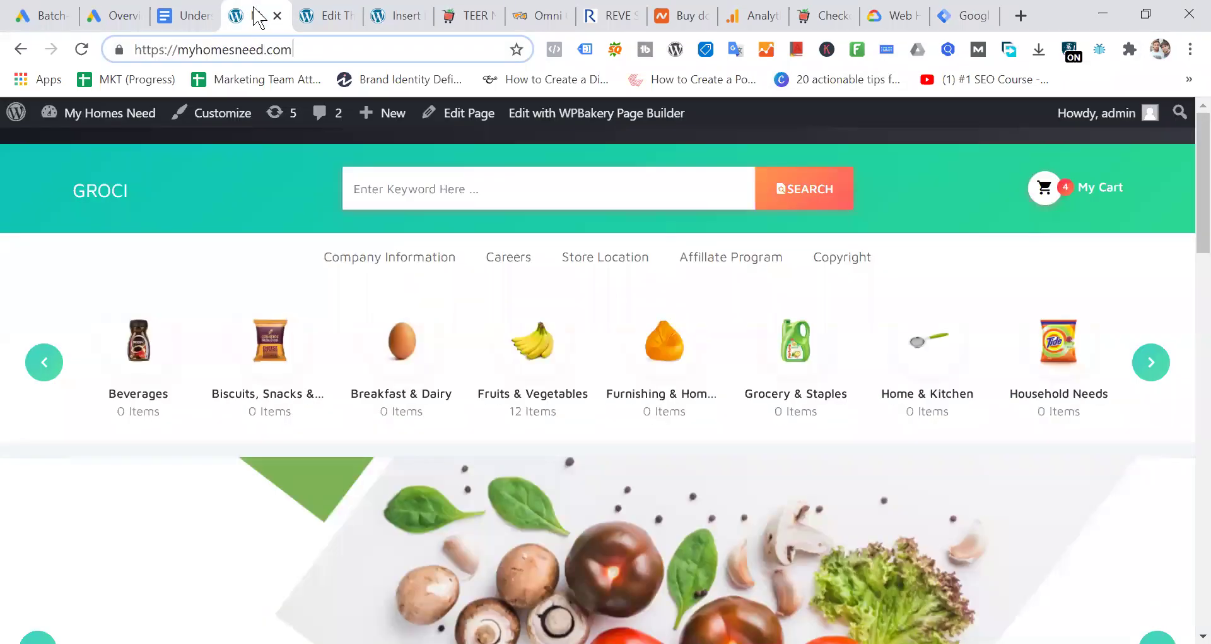
key("Return")
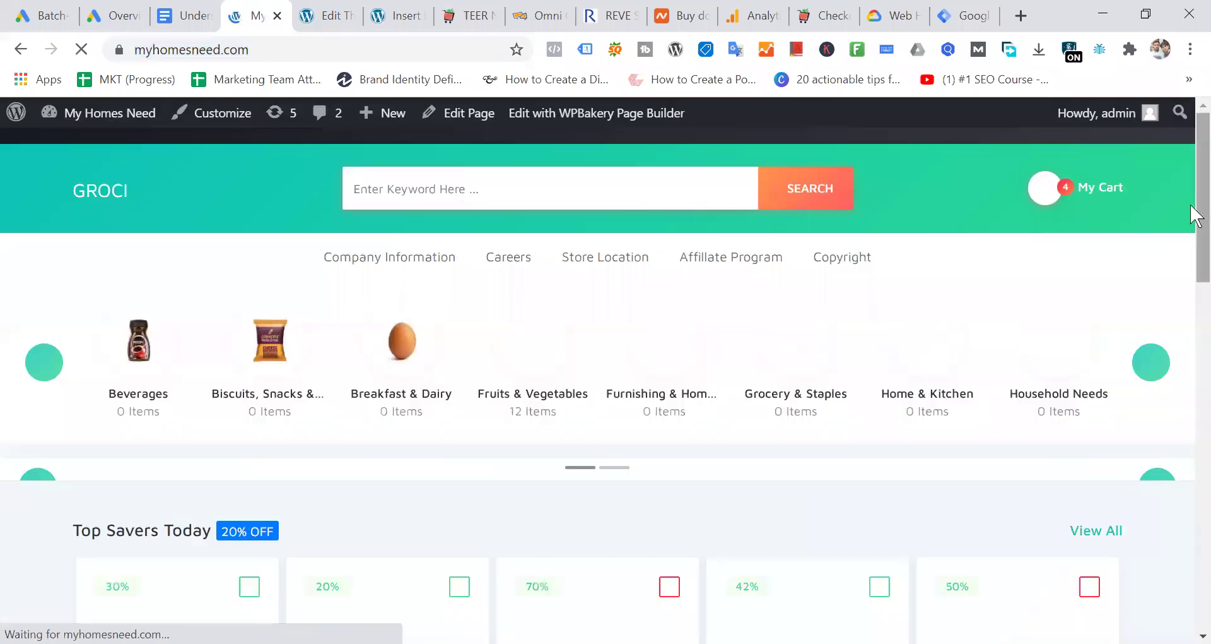
Step: Search Google for "google tag assistant" in a new browser tab and open the Tag Assistant (by Google) Chrome Web Store page
left_click(1022, 16)
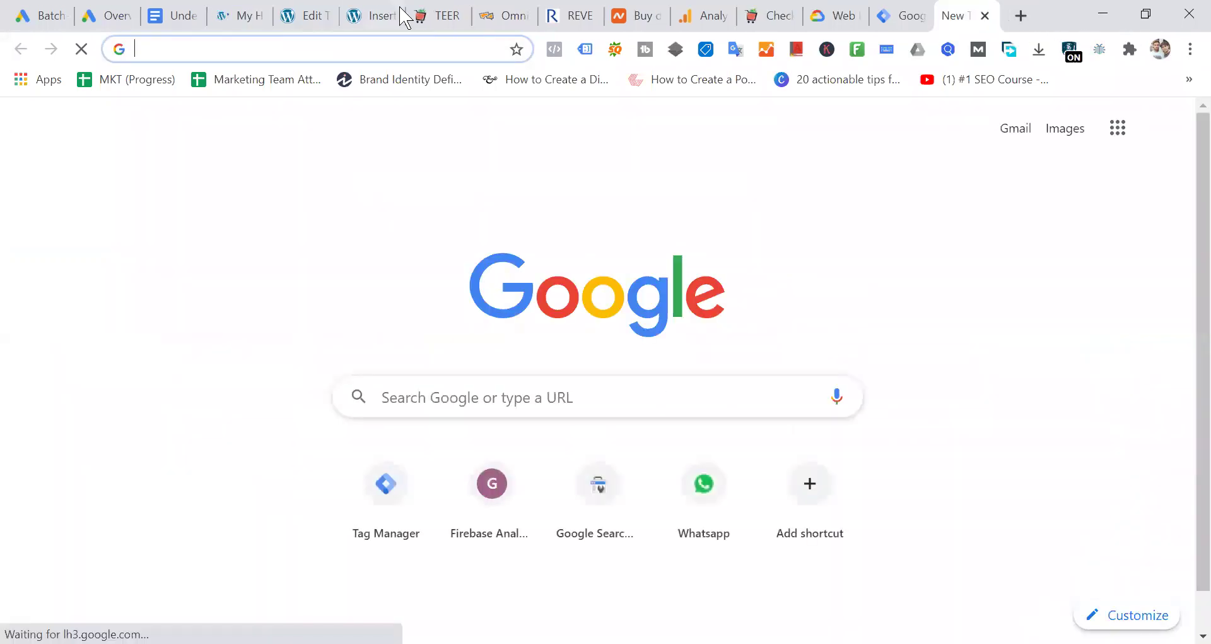
type("goog")
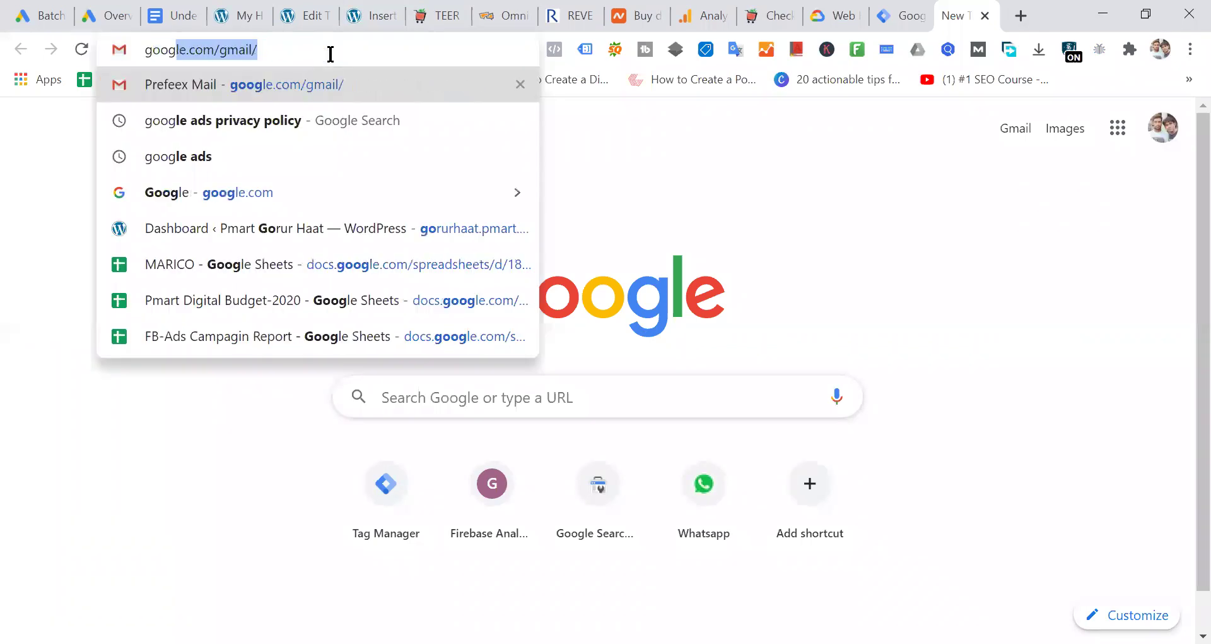
type("le tag ass")
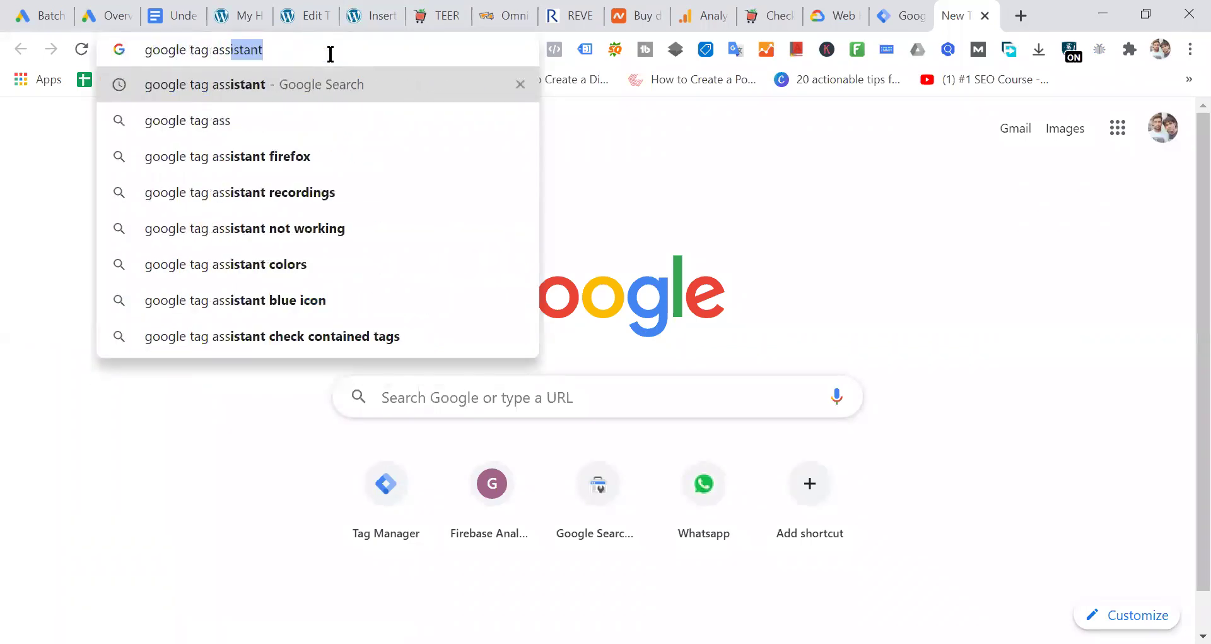
key("Return")
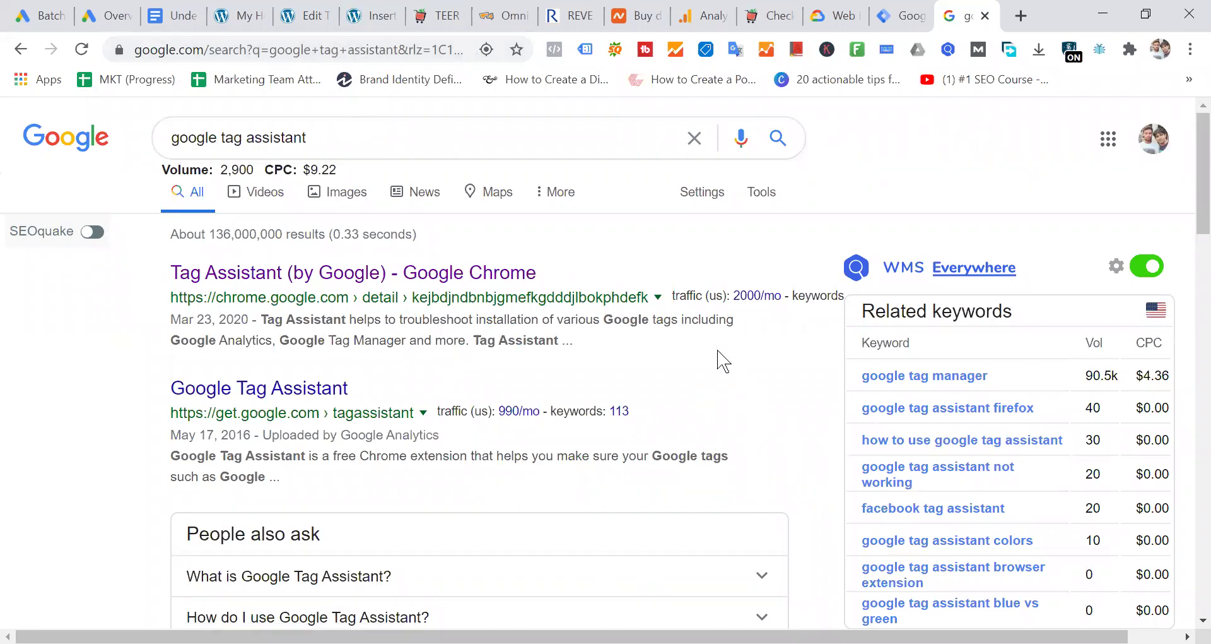
left_click(353, 273)
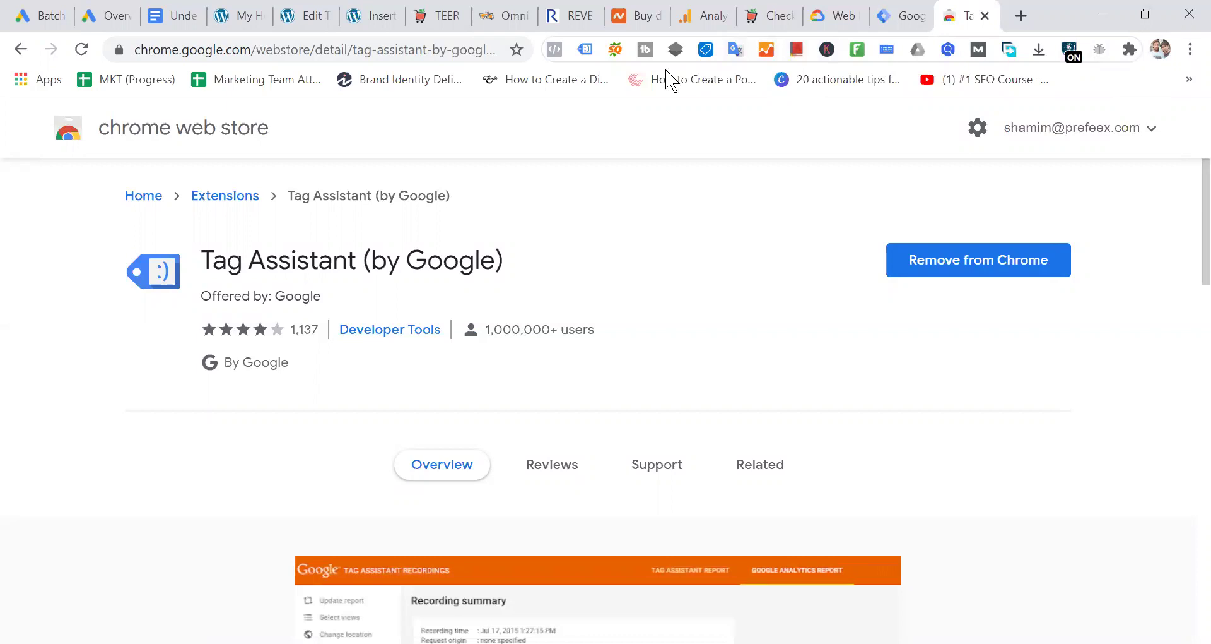
Step: Enable Tag Assistant, reload the myhomesneed.com homepage and open its tag analysis results
left_click(586, 50)
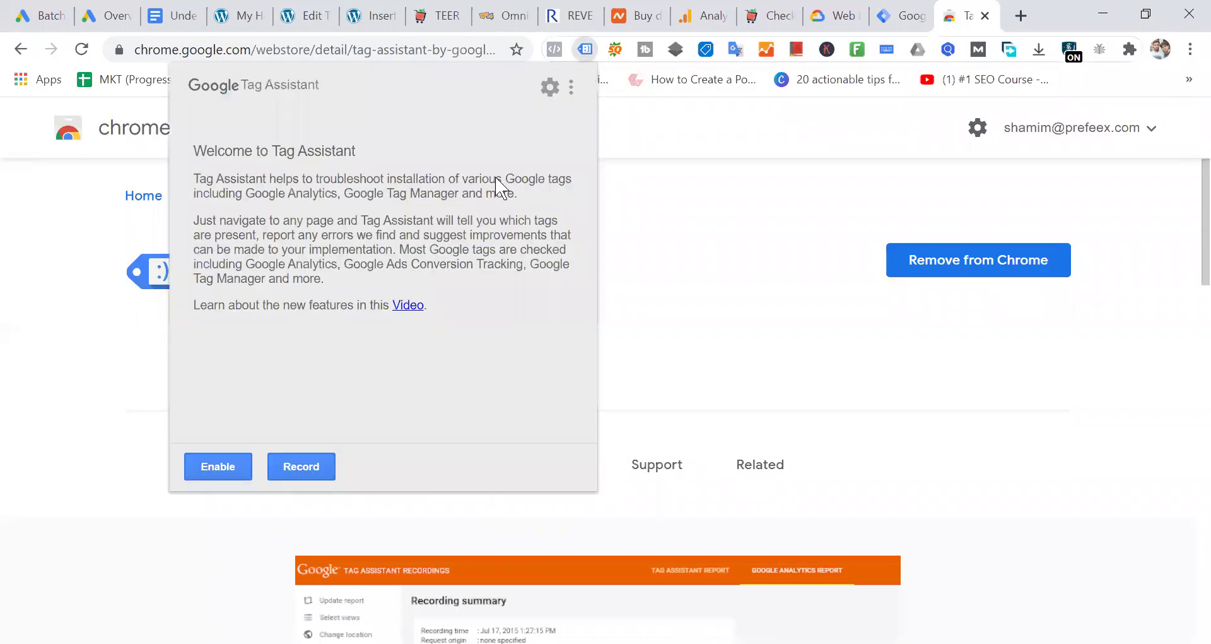
left_click(225, 466)
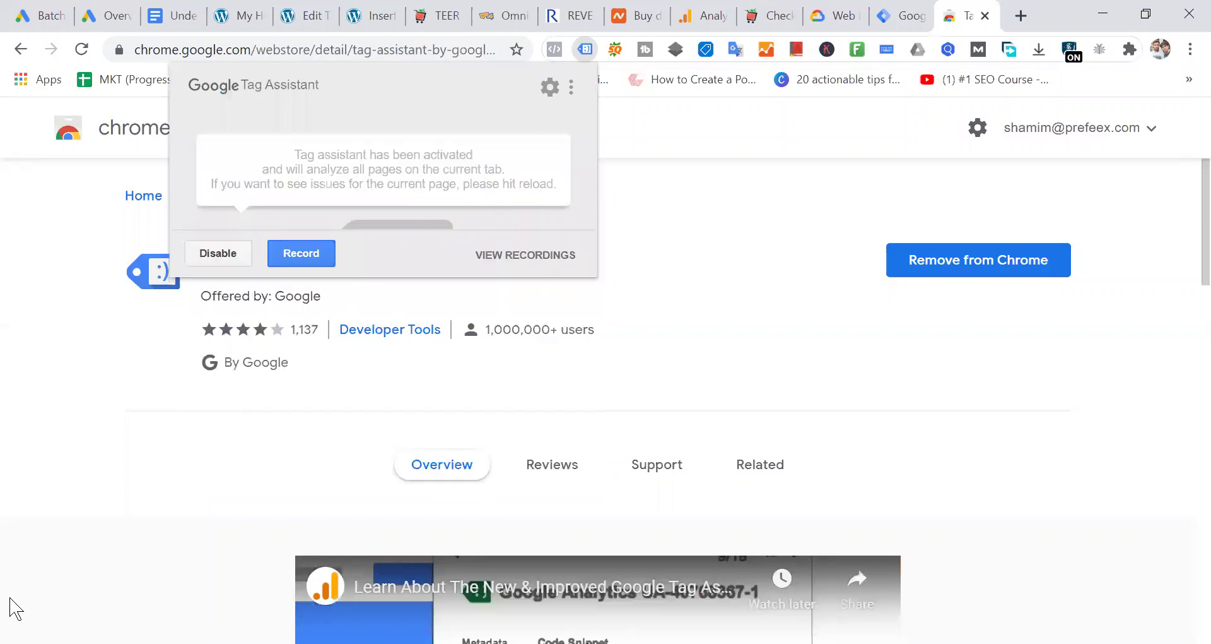
left_click(243, 19)
left_click(284, 45)
key("Return")
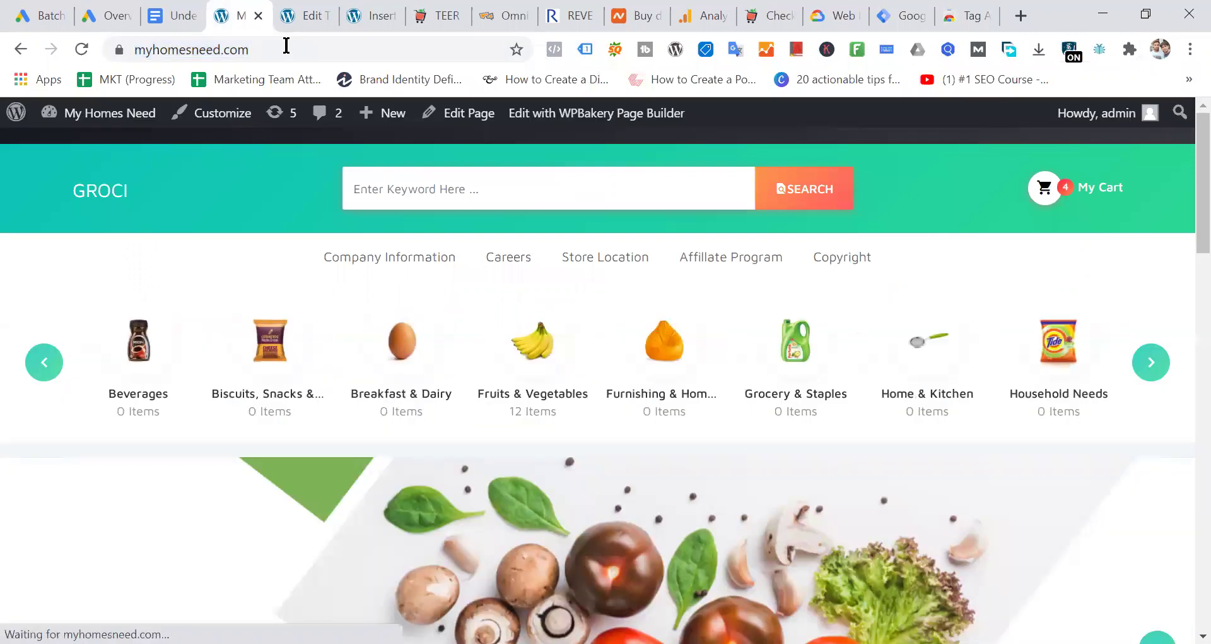
left_click(586, 50)
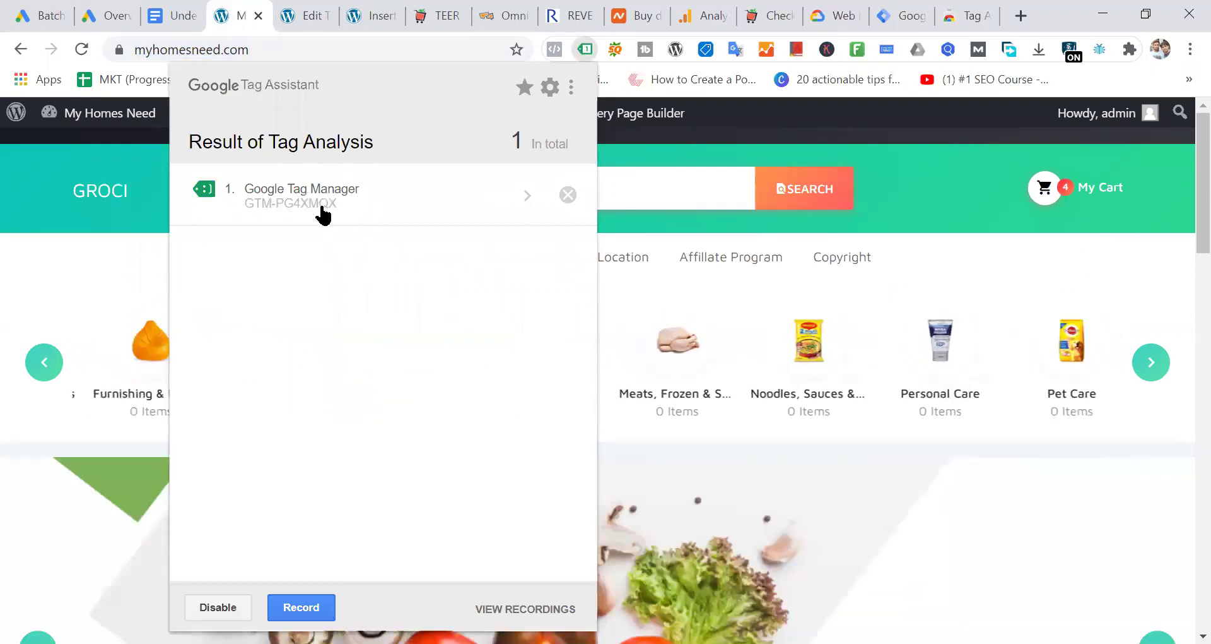
Step: Compare the container ID in the Tag Manager workspace with the one Tag Assistant reports for the myhomesneed.com homepage
left_click(909, 17)
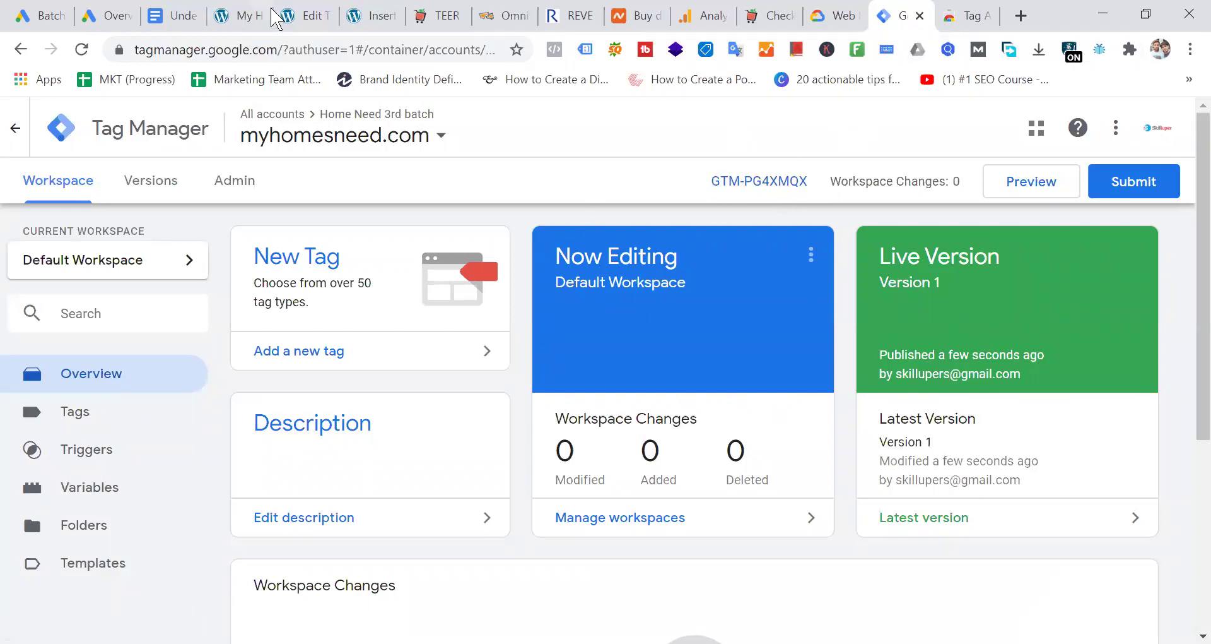
left_click(243, 16)
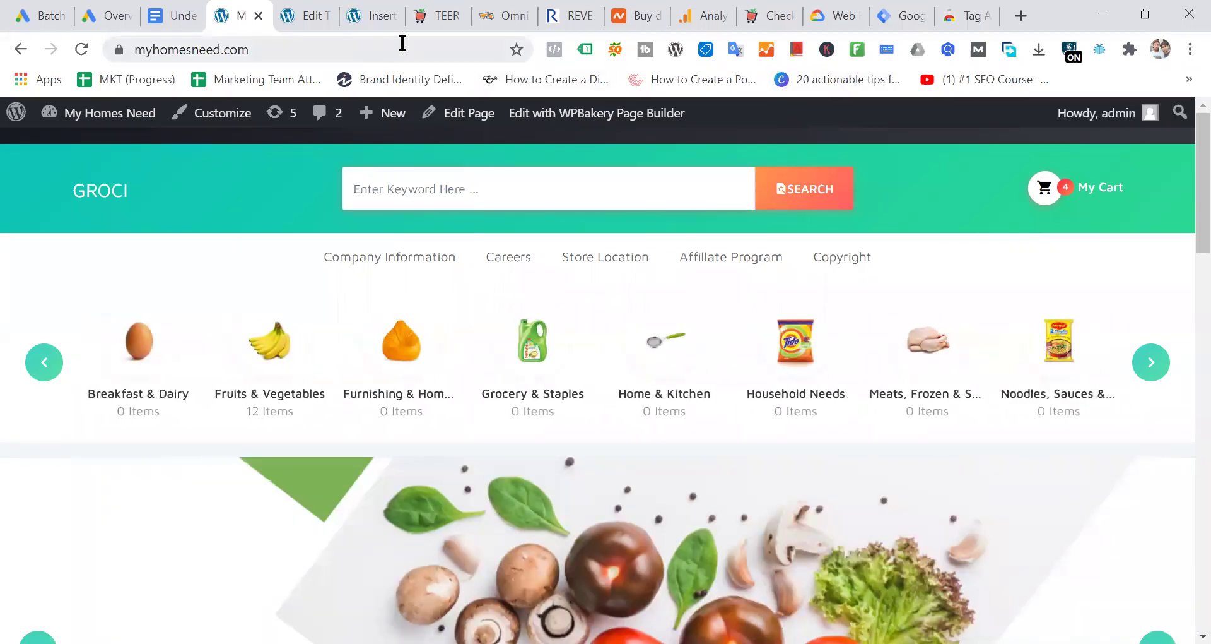
left_click(585, 49)
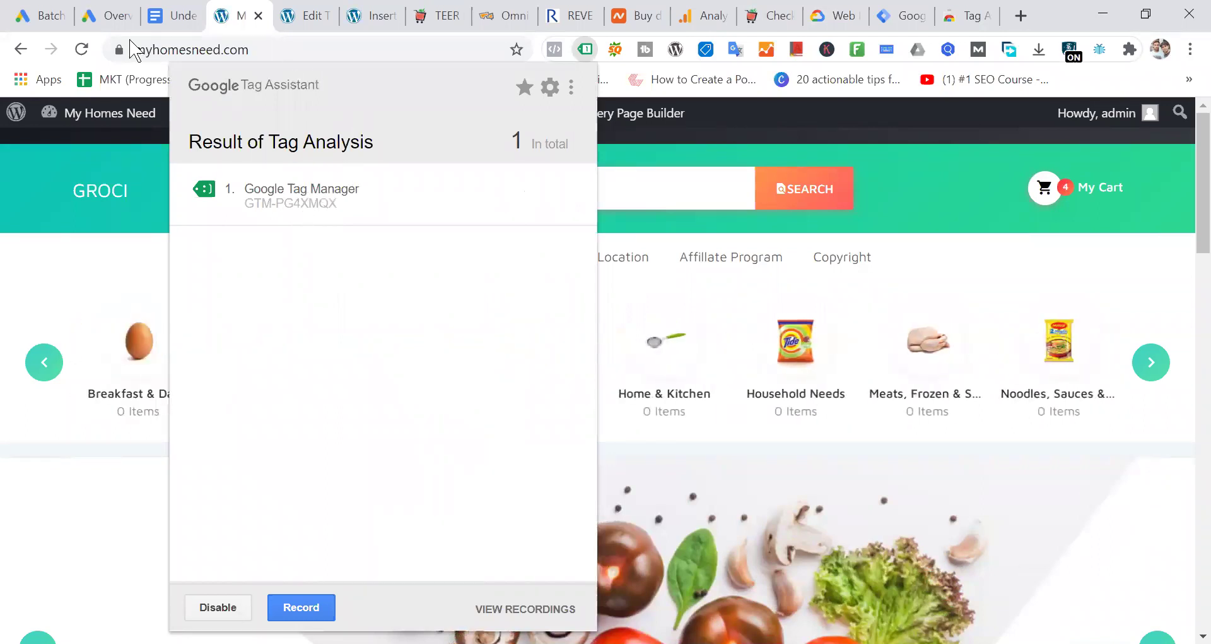
Step: Review the Insert Headers and Footers settings in WordPress and the global site tag snippet in Google Ads
left_click(374, 17)
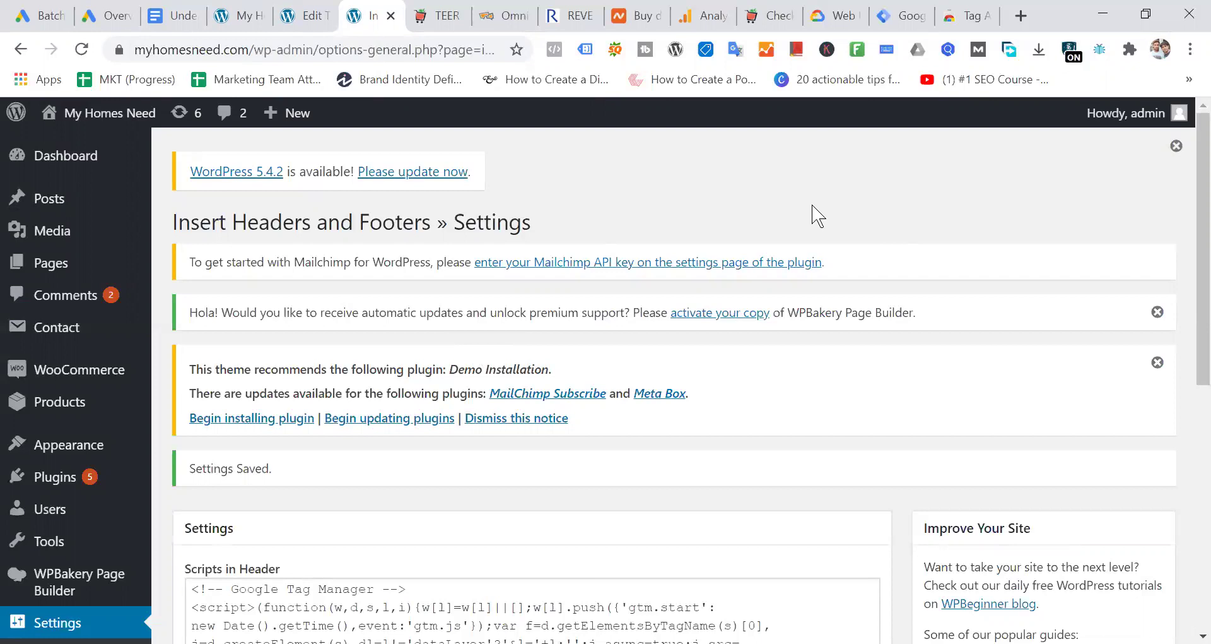
left_click(26, 16)
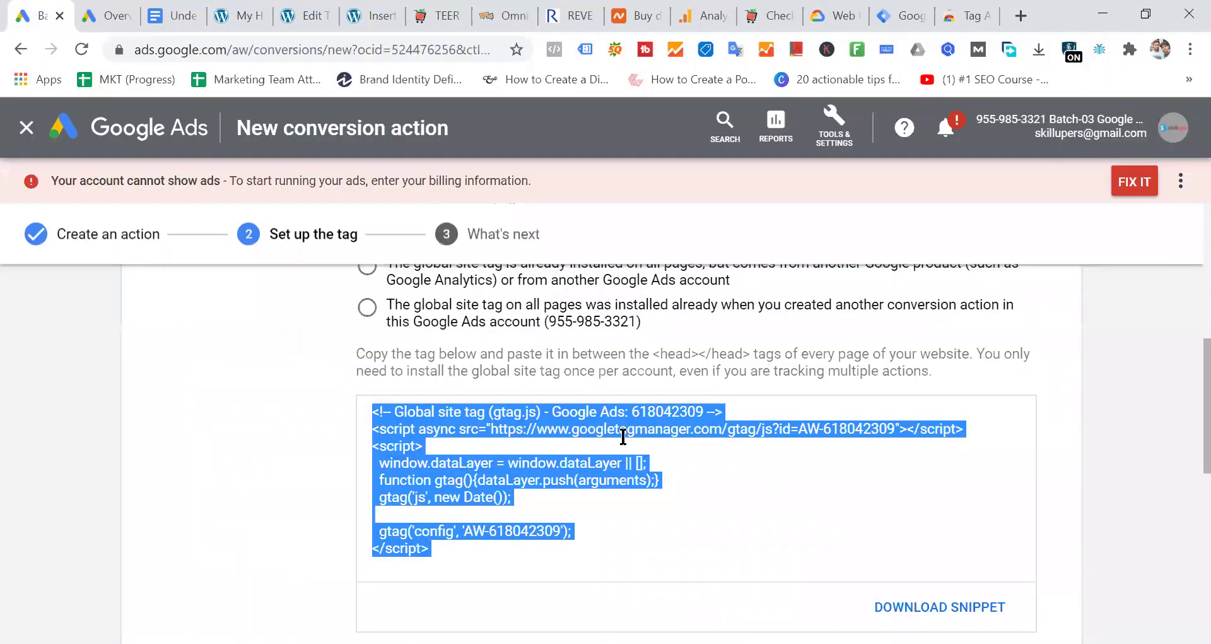
left_click(555, 462)
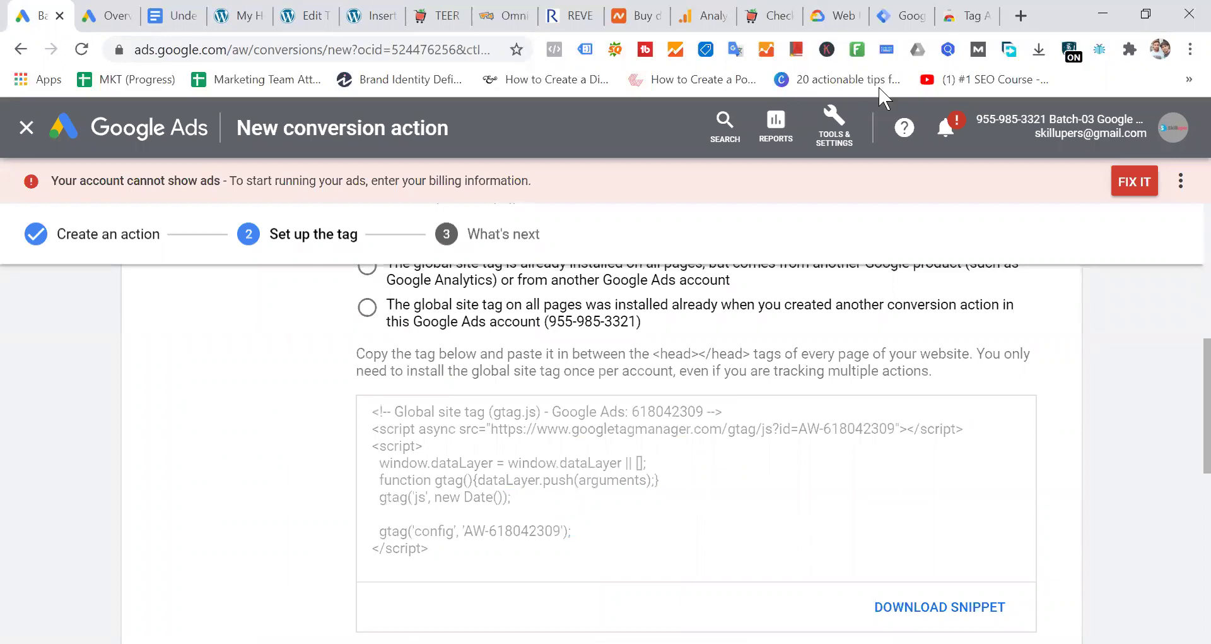
Step: Switch to Tag Manager and look through the myhomesneed.com container's administration options and container settings
left_click(896, 17)
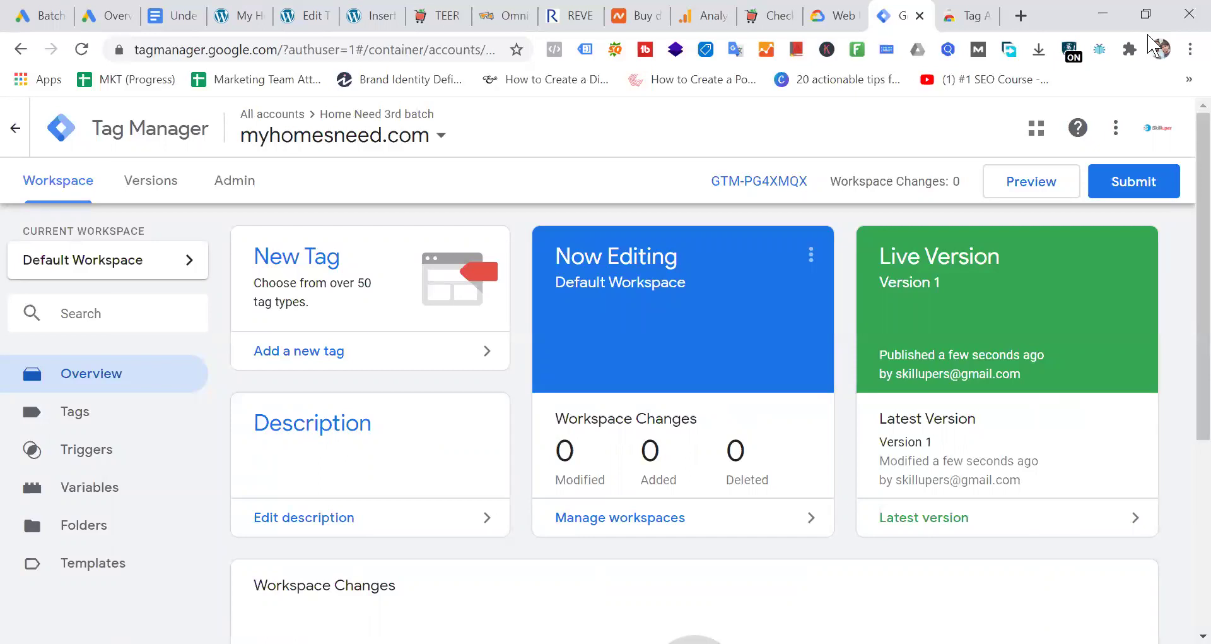
left_click(228, 186)
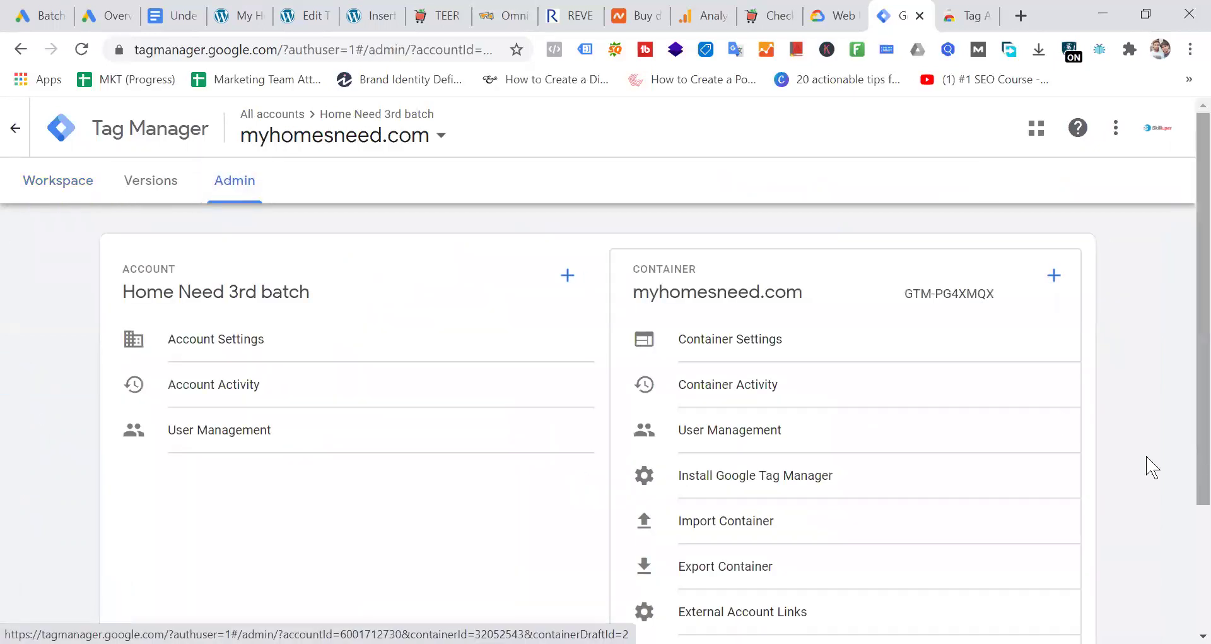
left_click(815, 352)
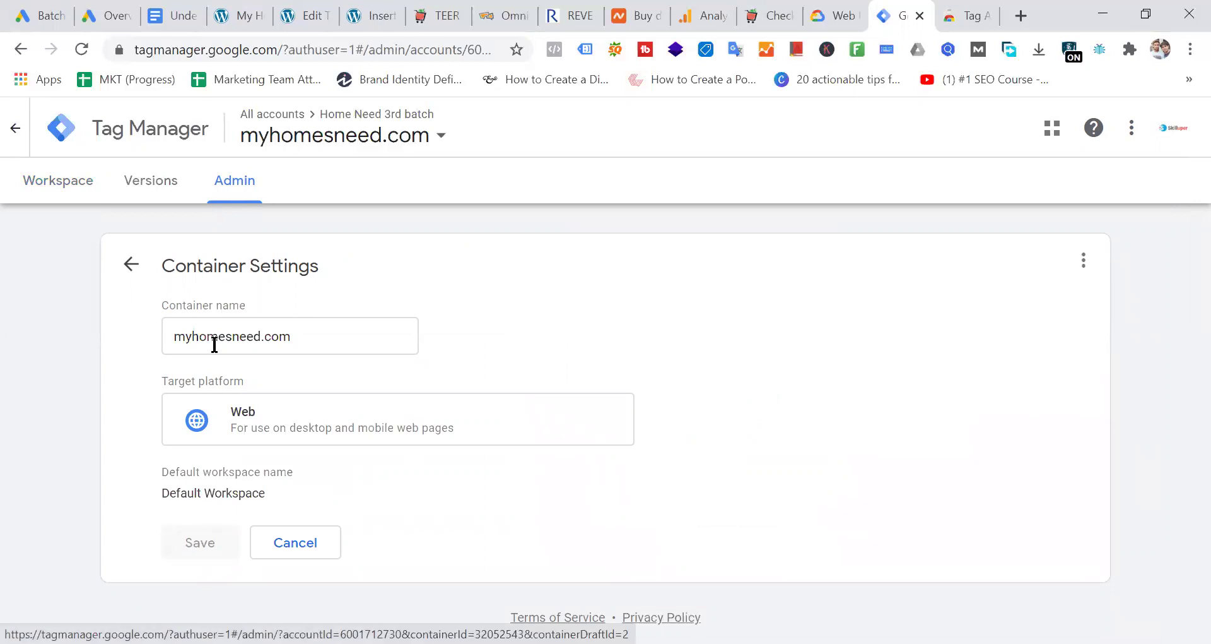
left_click(1084, 257)
left_click(584, 444)
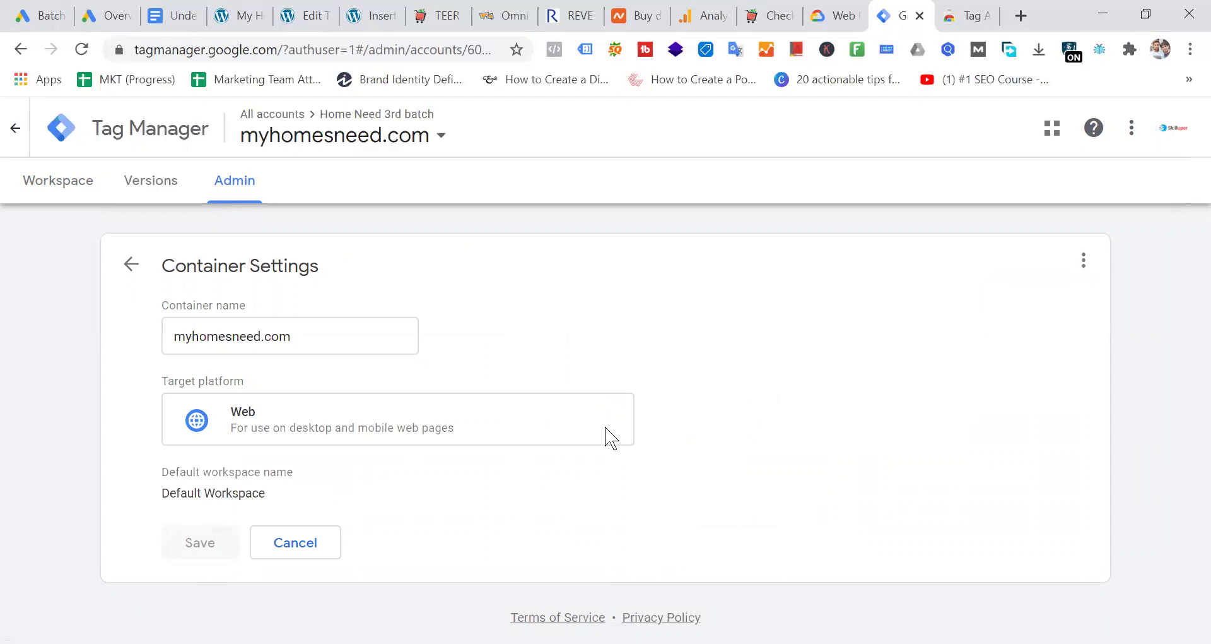
left_click(149, 230)
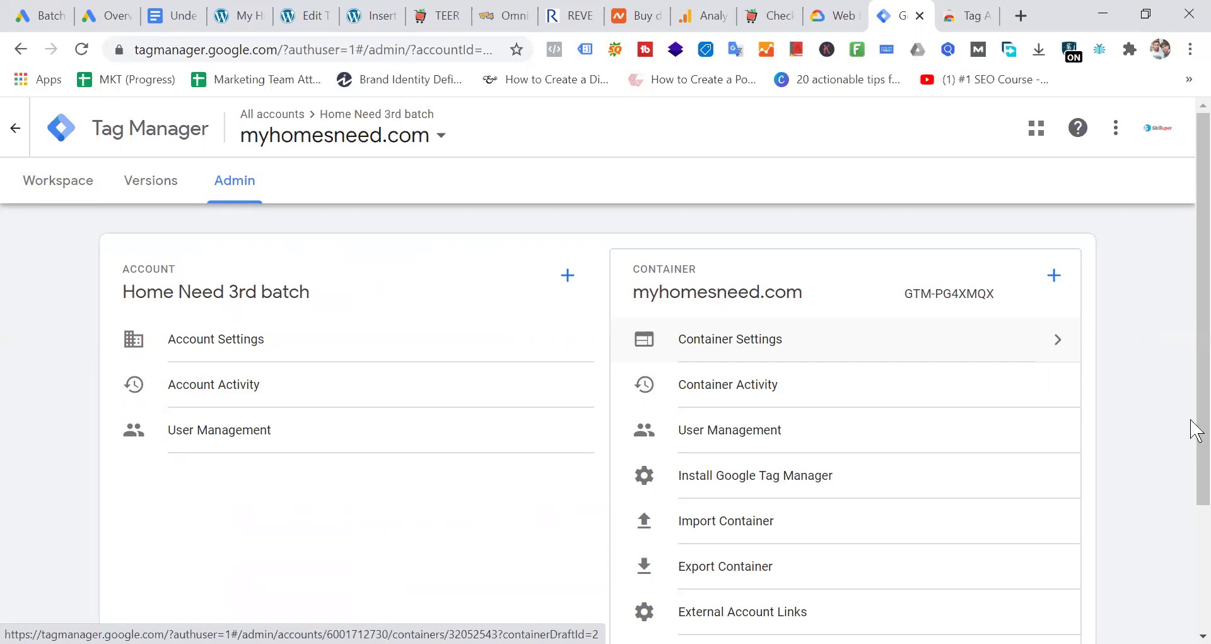
scroll(1054, 411, "down", 3)
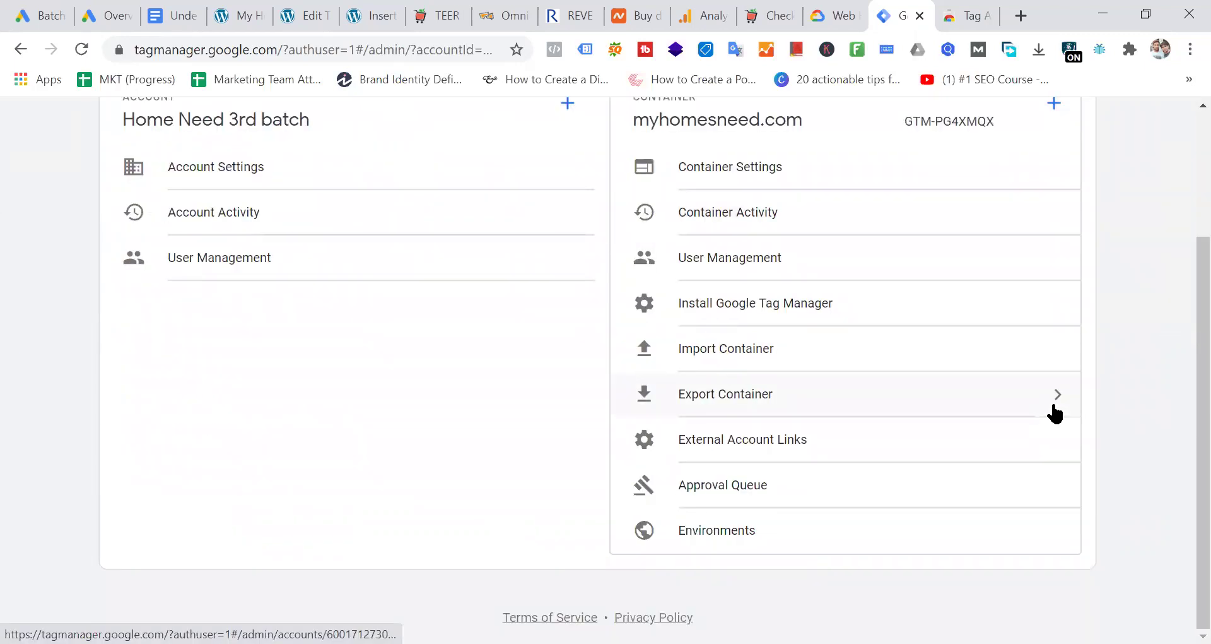
scroll(1054, 411, "up", 3)
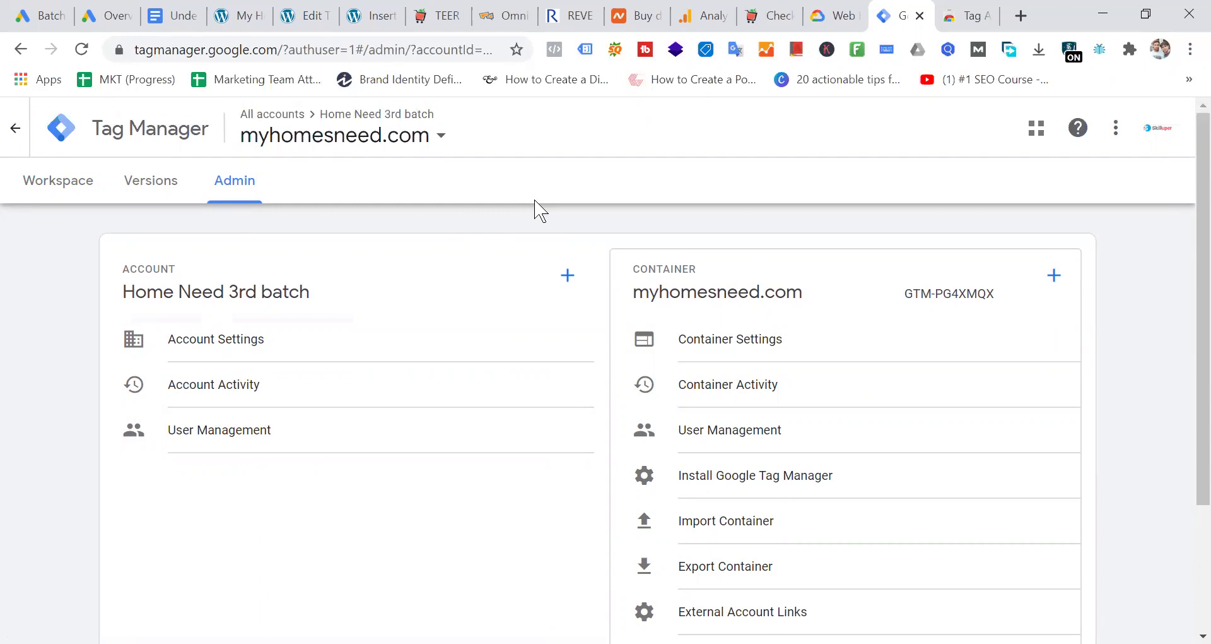
Step: Start a new container in the Home Need 3rd batch account and paste the Pmart checkout page's copied address as its name
left_click(1060, 277)
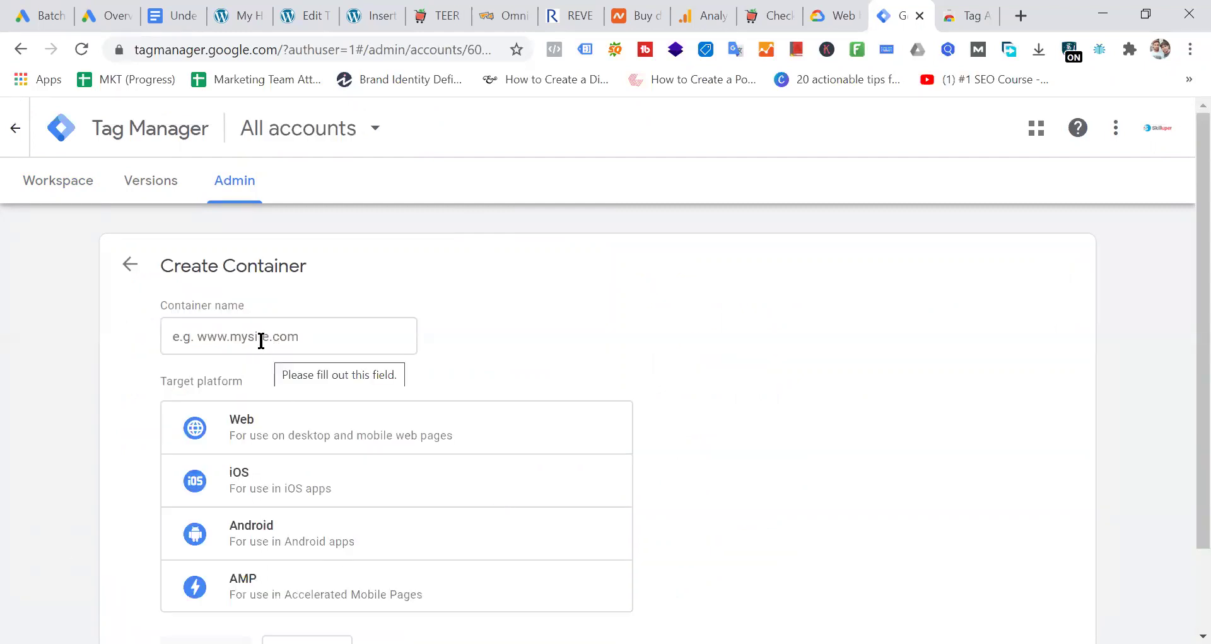
left_click(775, 16)
left_click_drag(221, 52, 15, 58)
key("ctrl+c")
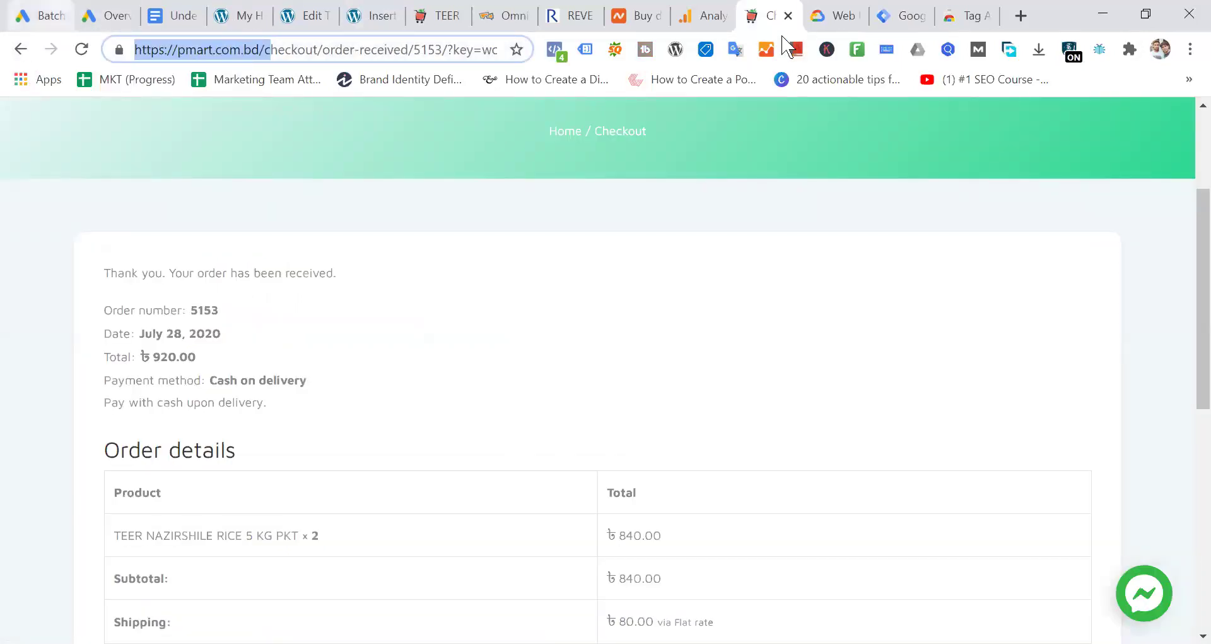
left_click(908, 15)
left_click(226, 331)
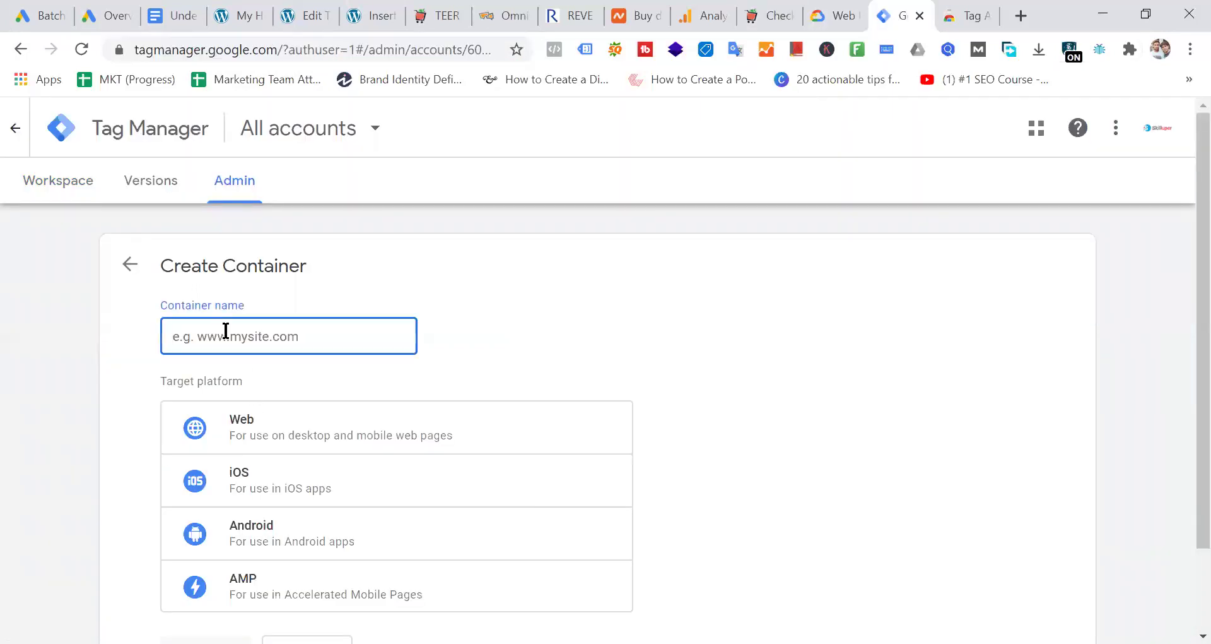
key("ctrl+v")
Step: Trim the new container's name to pmart.com.bd by removing the protocol prefix and trailing characters
left_click_drag(216, 335, 16, 407)
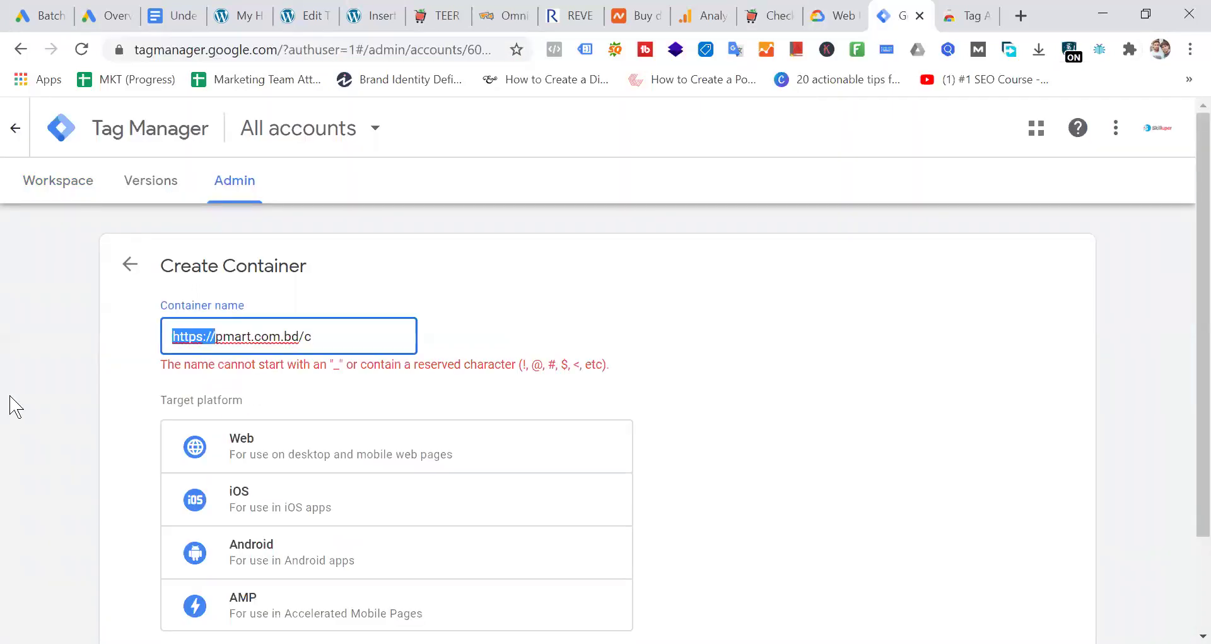
key("BackSpace")
left_click(291, 339)
key("BackSpace")
key("BackSpace")
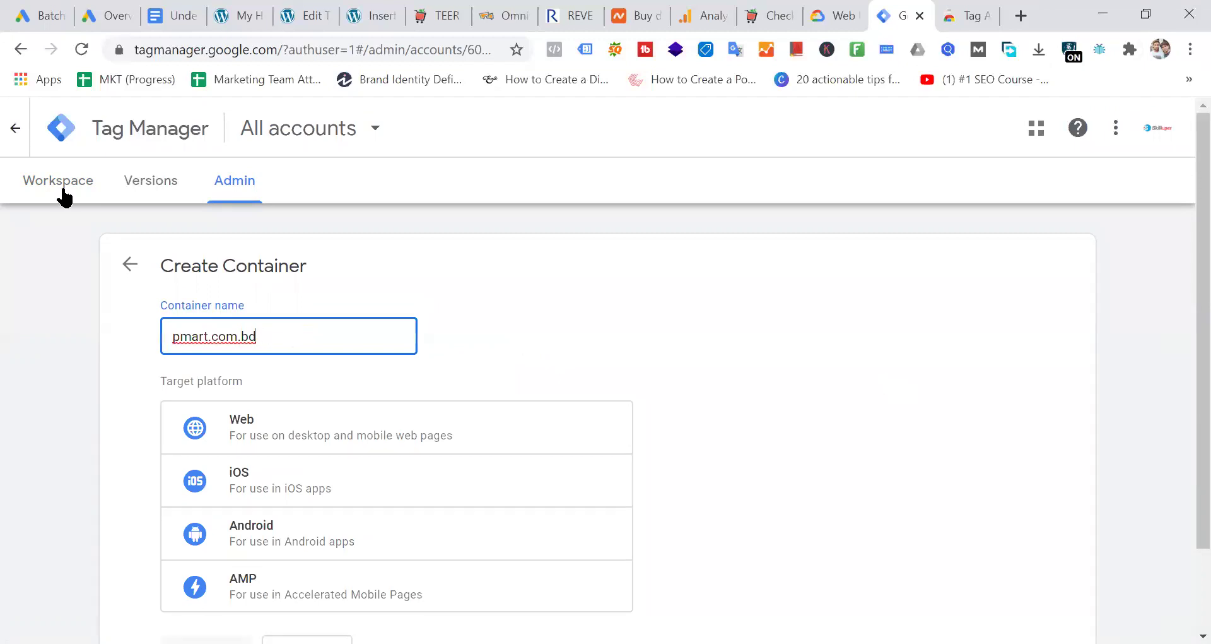
Step: Set the target platform to Web, create the container and dismiss its installation code
left_click(343, 445)
scroll(568, 410, "down", 2)
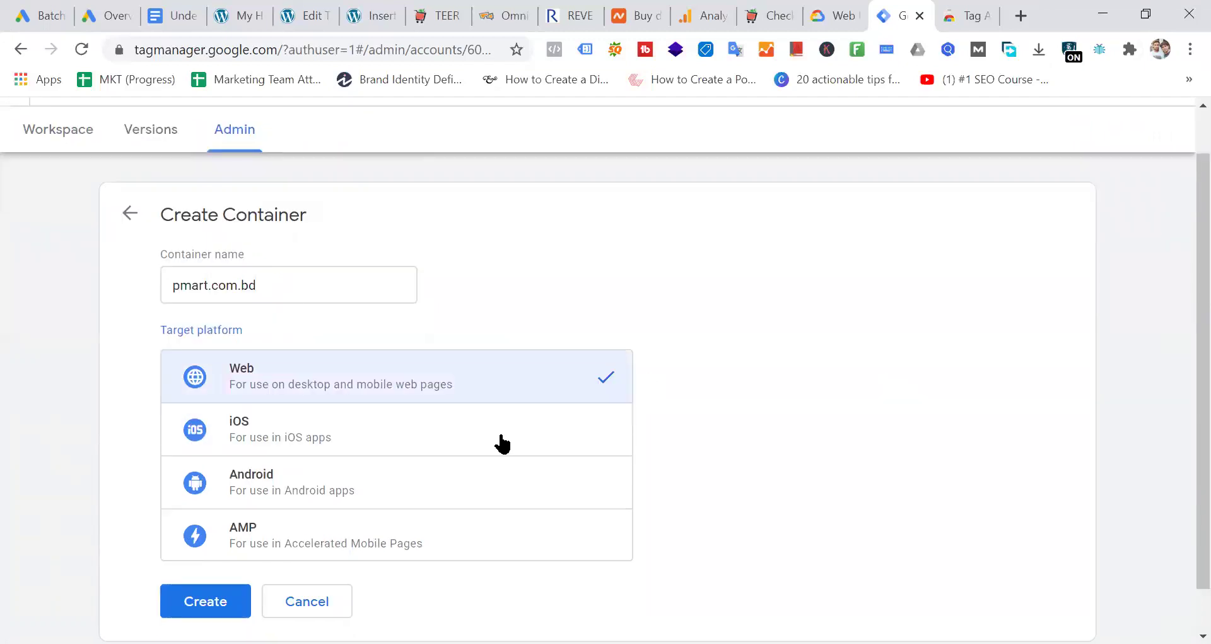
left_click(197, 565)
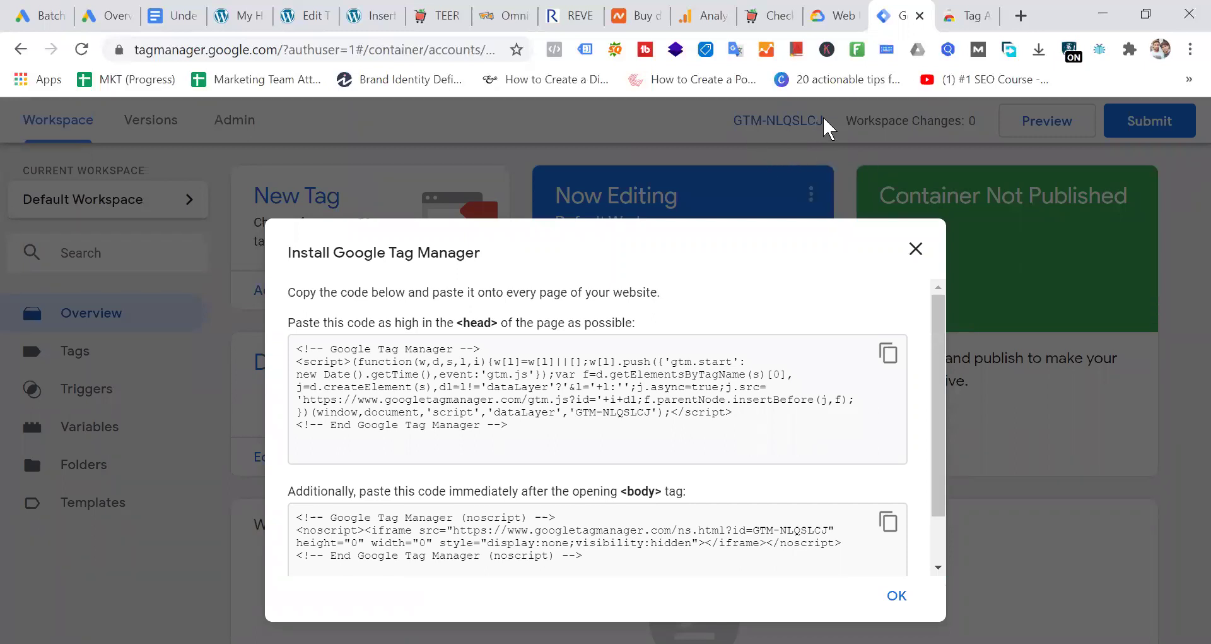
left_click(895, 600)
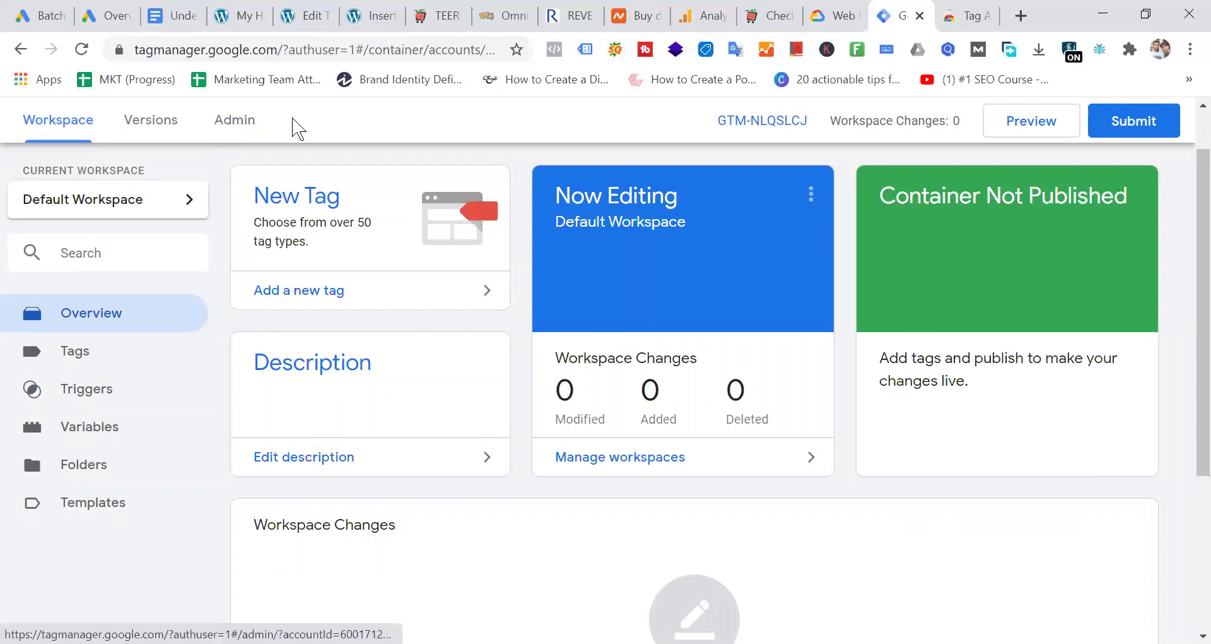
Step: Return to the myhomesneed.com container's workspace and move the Tag Manager tab beside the site homepage tab
left_click(20, 48)
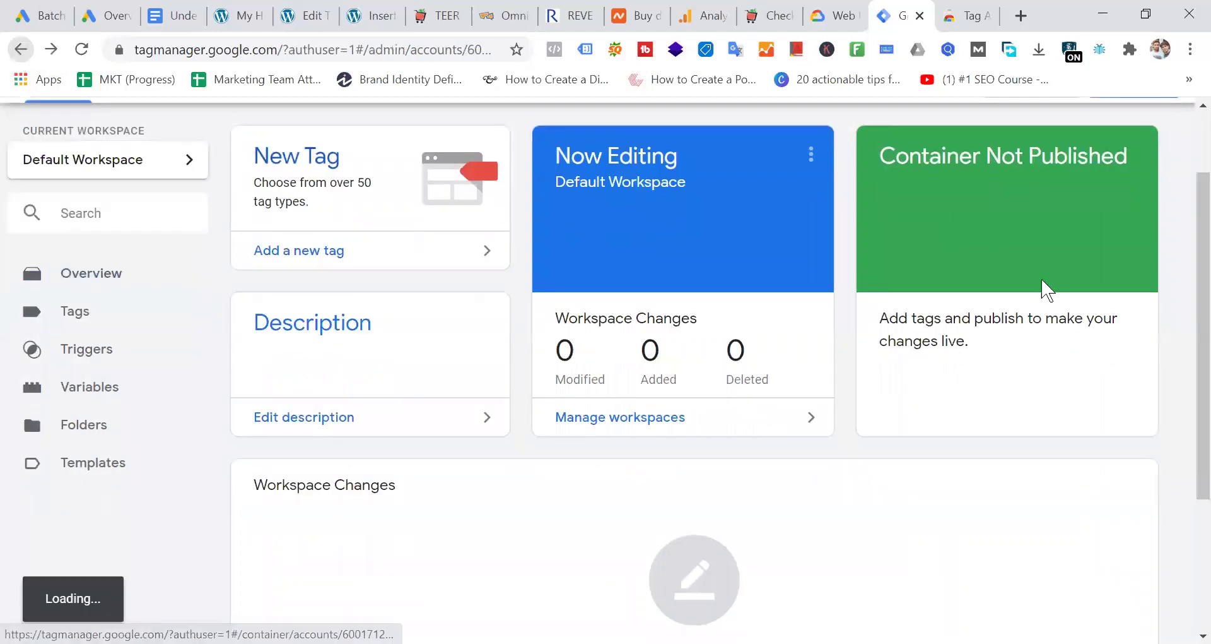
left_click(21, 49)
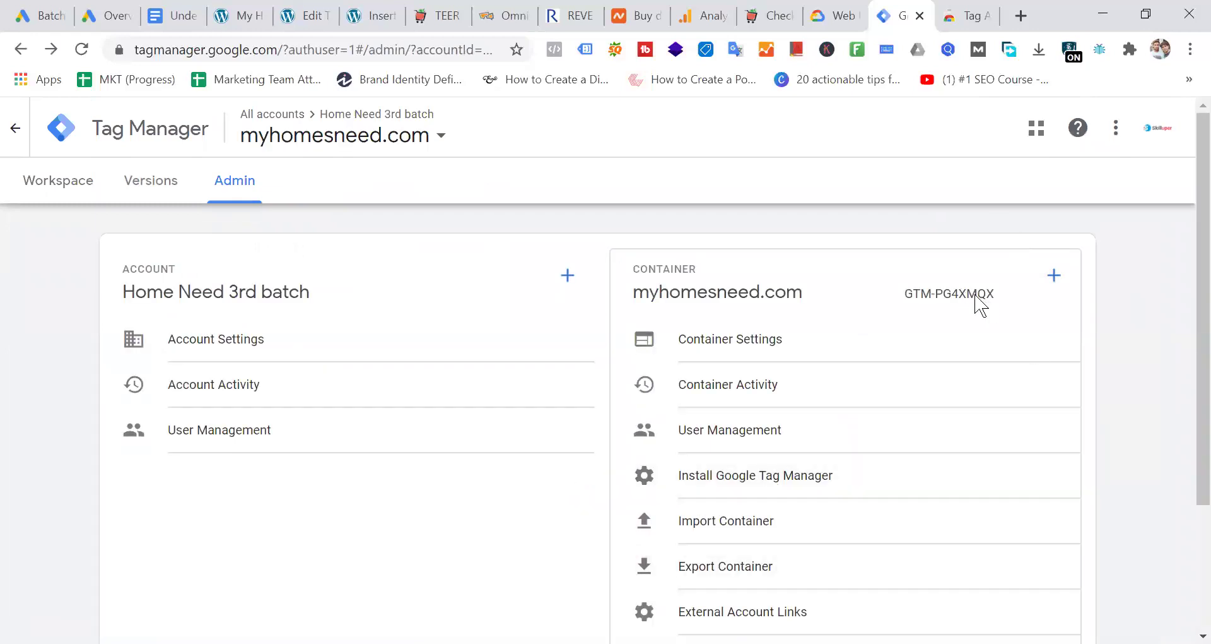
left_click(73, 193)
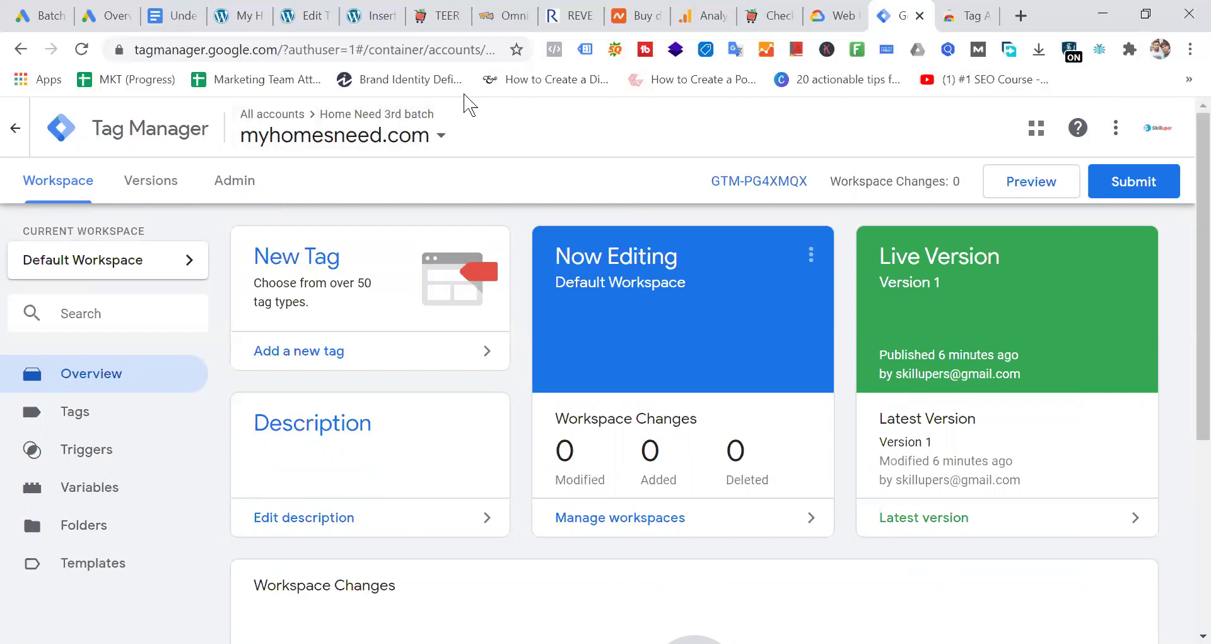
left_click(241, 17)
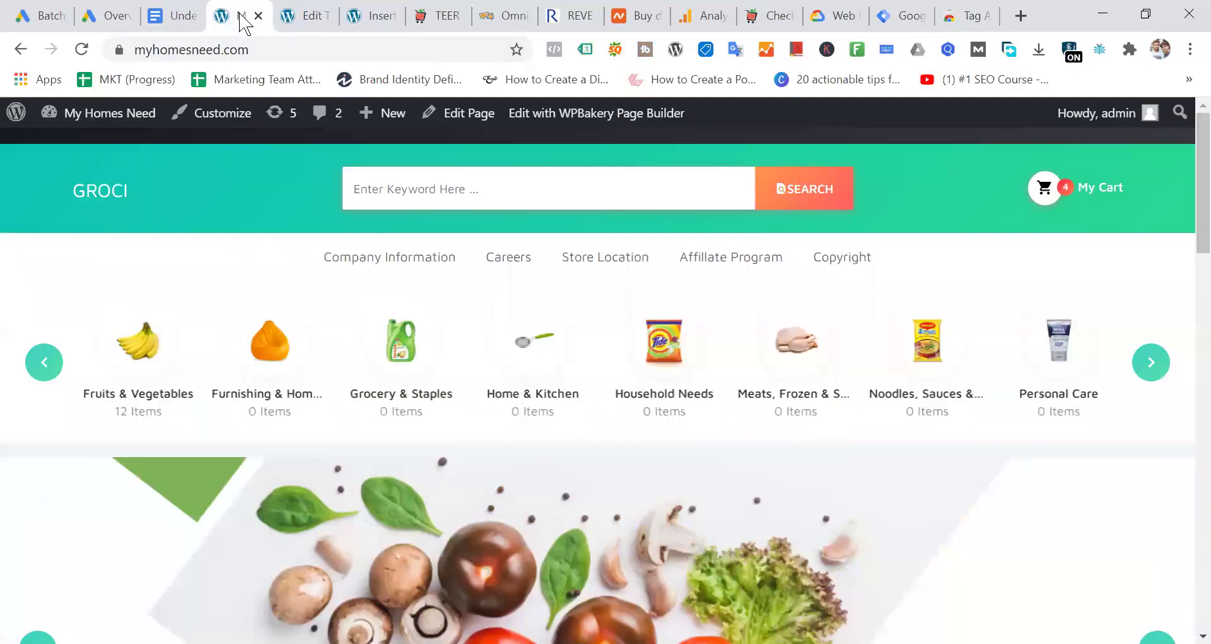
left_click_drag(909, 16, 309, 24)
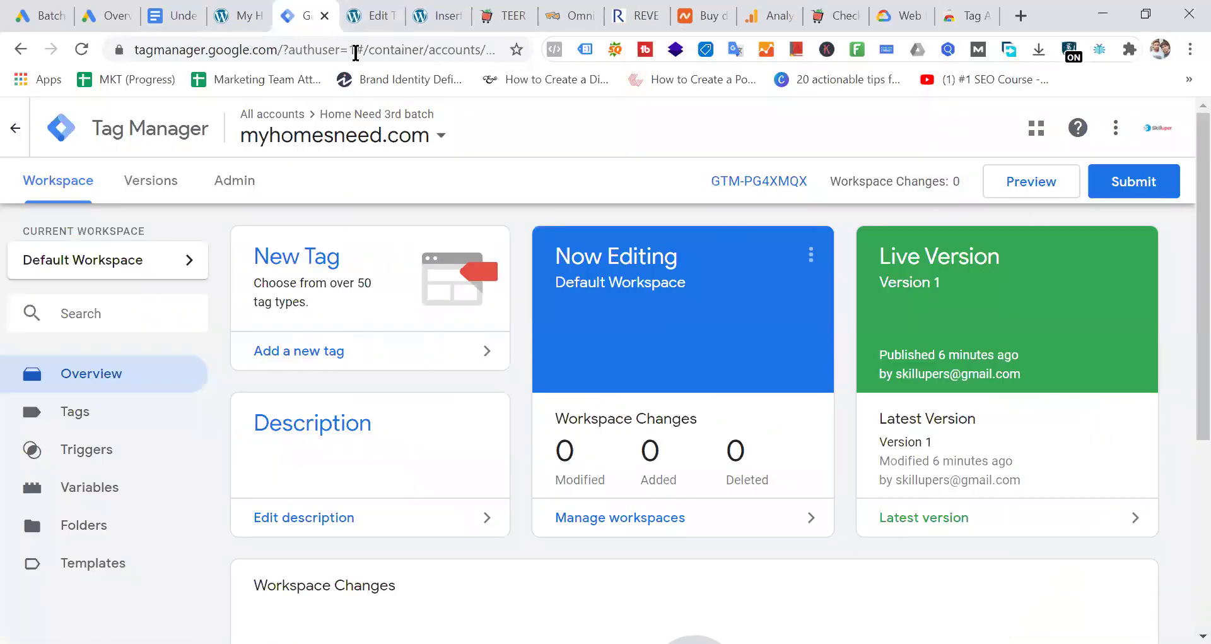
Step: Close the theme editor, header insertion plugin, Pmart product, REVE Chat, other REVE and domain purchase tabs
left_click(379, 17)
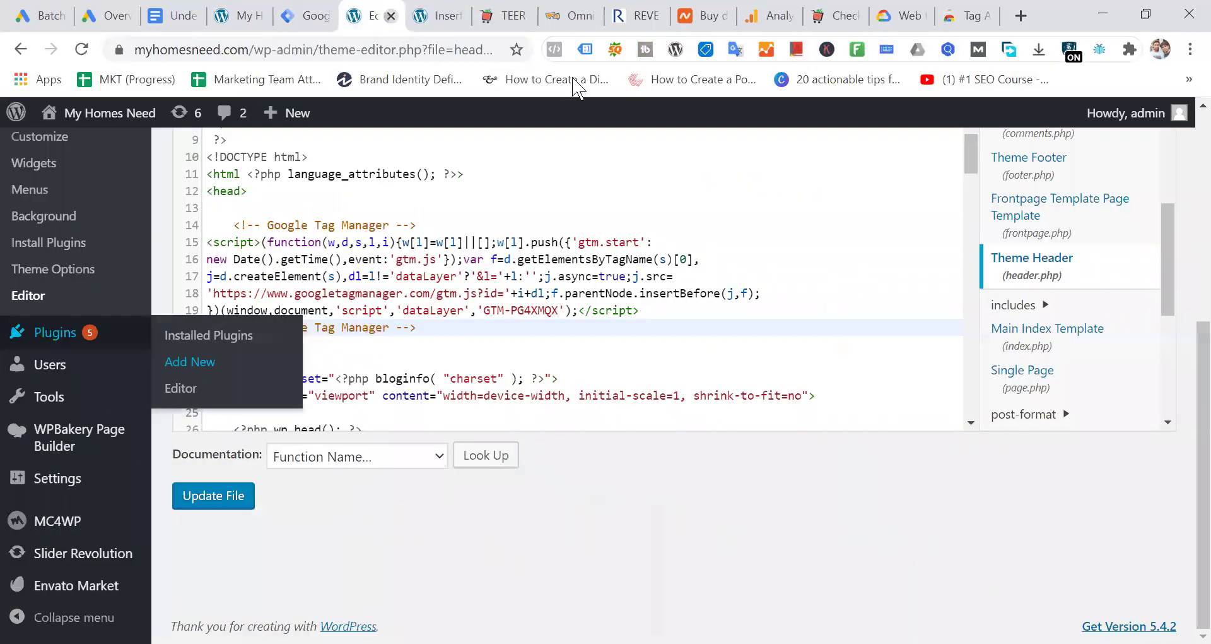
key("ctrl+w")
left_click(698, 155)
left_click(418, 16)
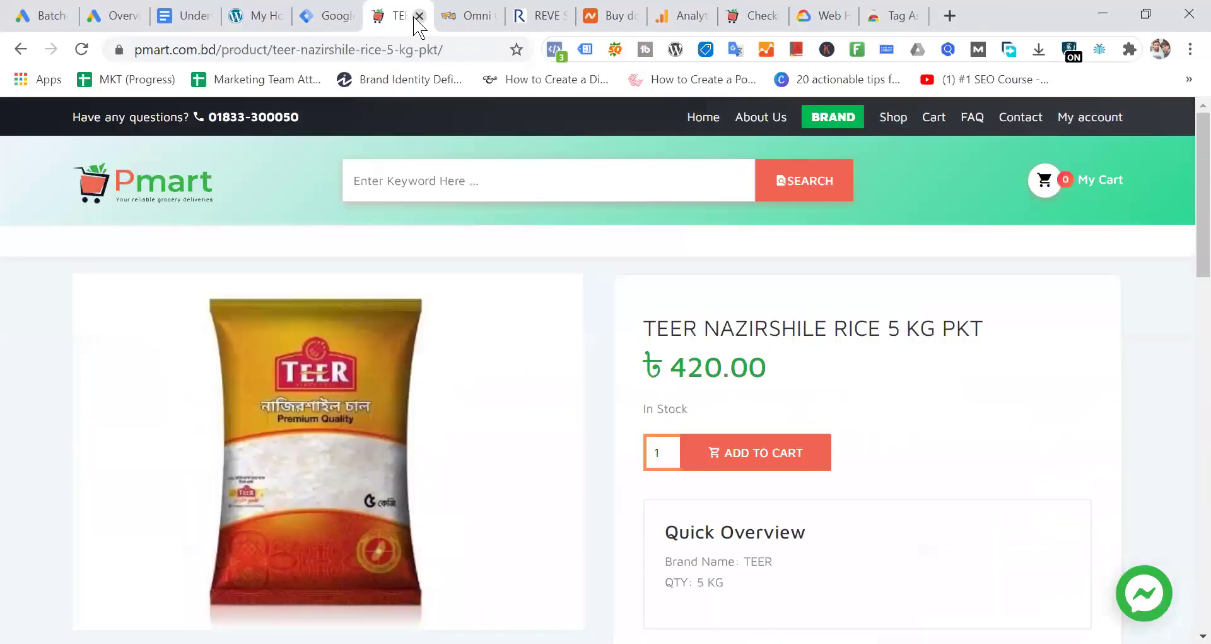
left_click(419, 16)
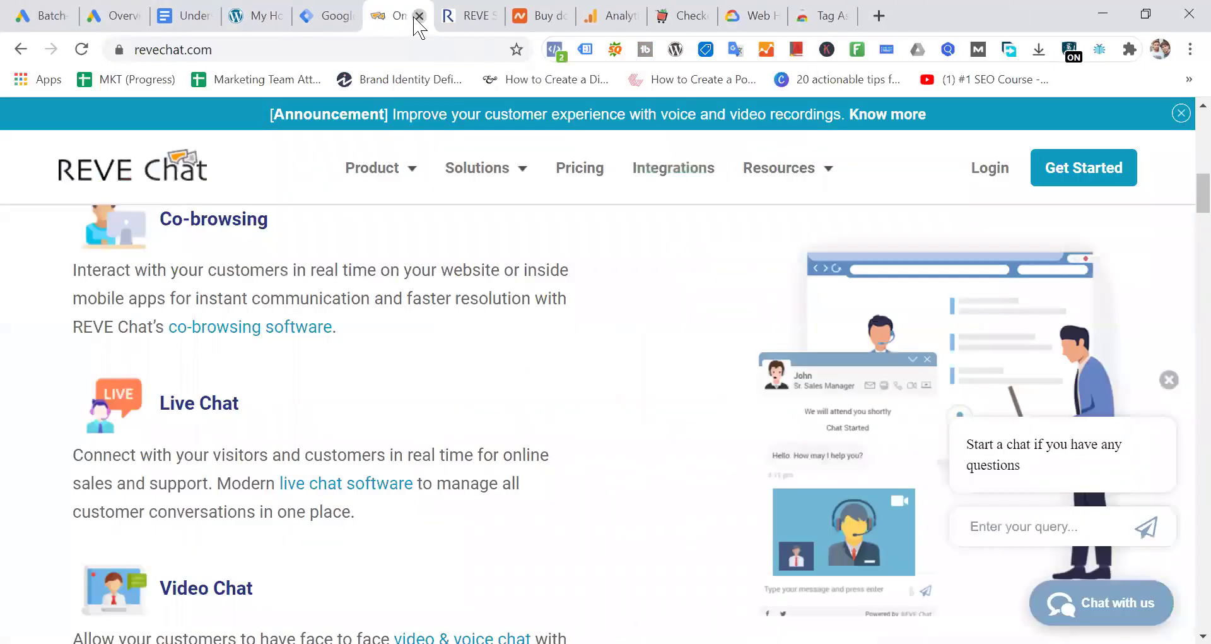
left_click(419, 16)
left_click(419, 16)
left_click(419, 16)
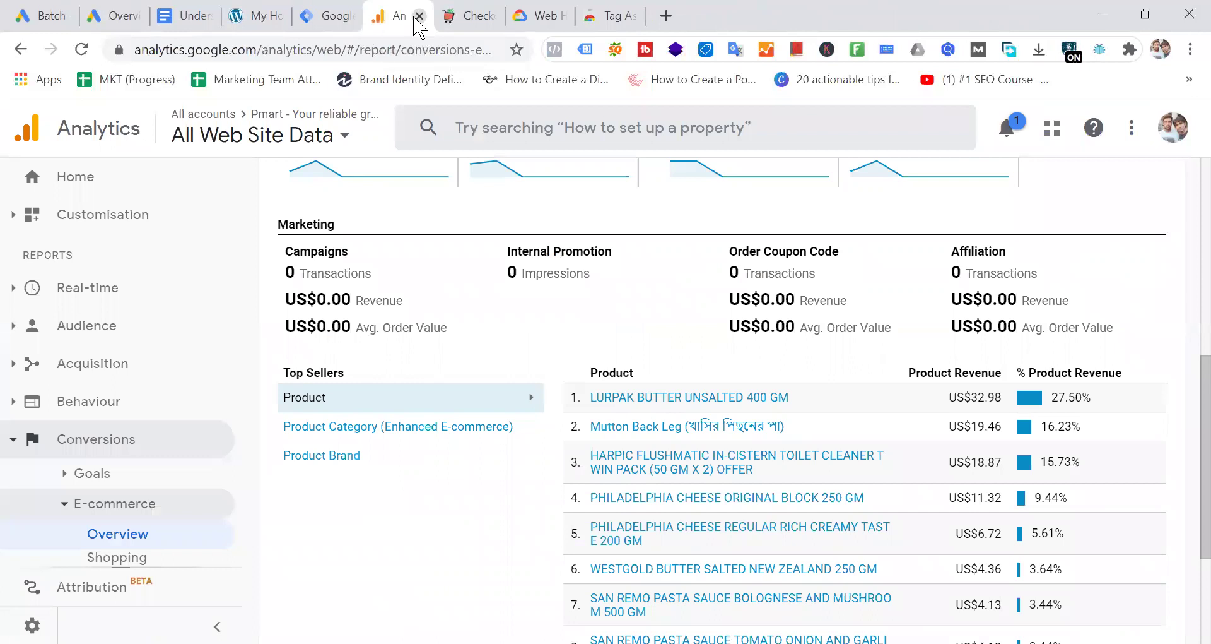
Step: Close the web hosting and Tag Assistant tabs, keeping the Analytics and Pmart checkout tabs open
left_click(479, 18)
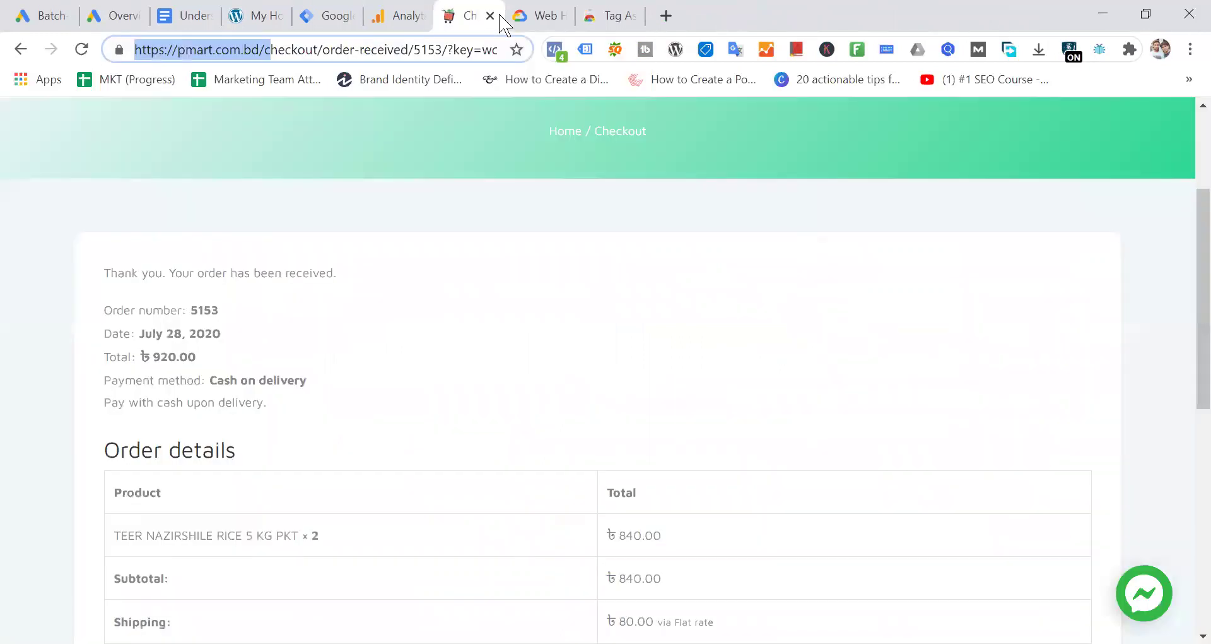
left_click(561, 19)
left_click(560, 16)
left_click(560, 15)
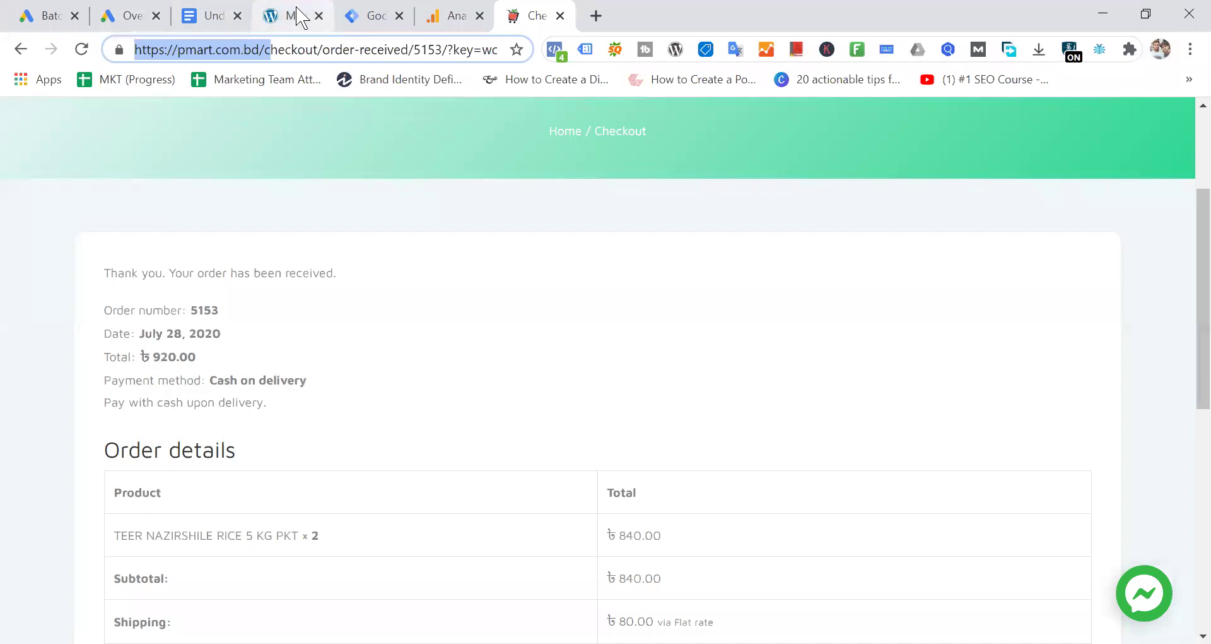
Step: In Google Ads, set the Sales Conversion tag setup to Use Google Tag Manager and inspect its conversion ID and label
left_click(299, 16)
left_click(386, 15)
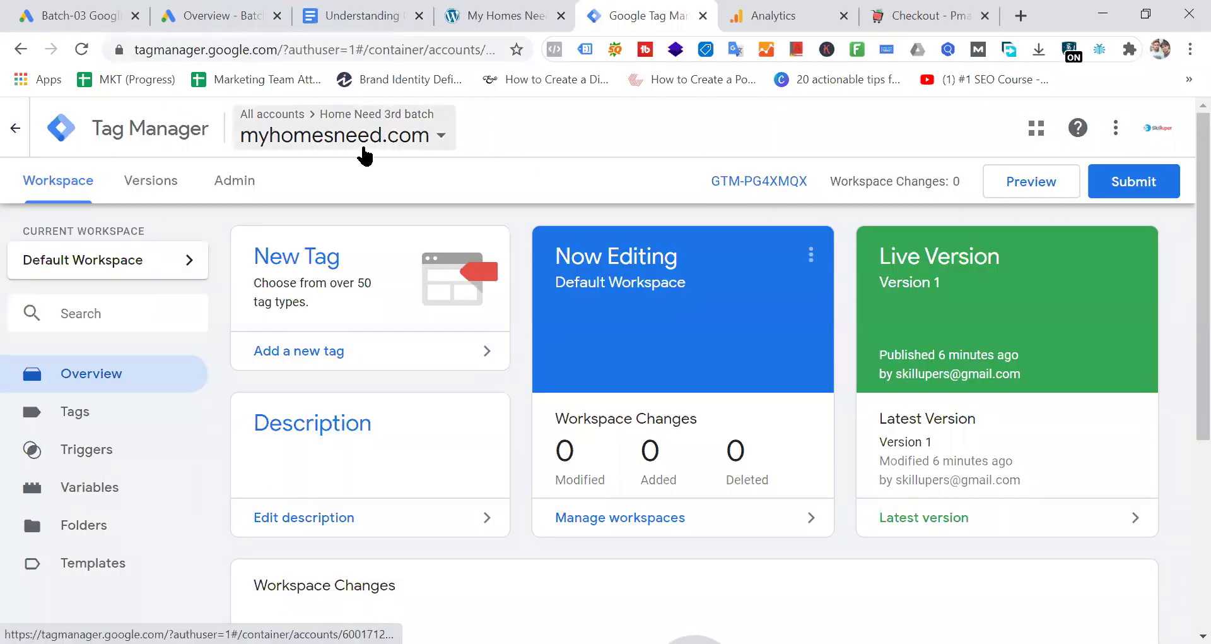
left_click(214, 16)
left_click(95, 16)
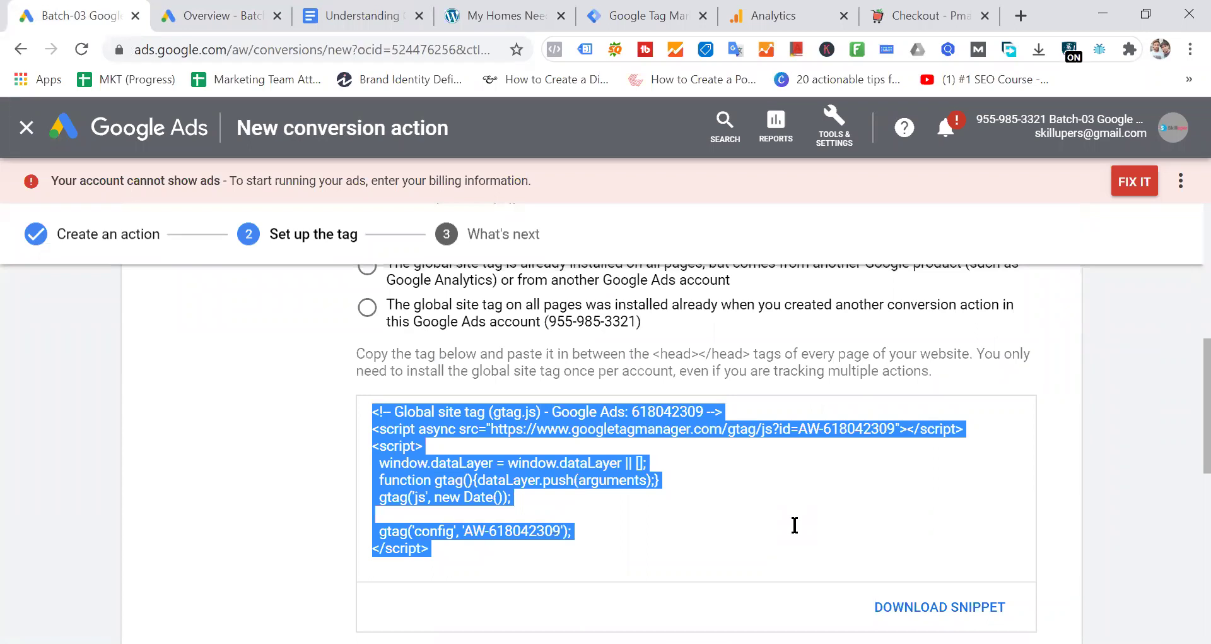
left_click(763, 538)
scroll(946, 435, "up", 5)
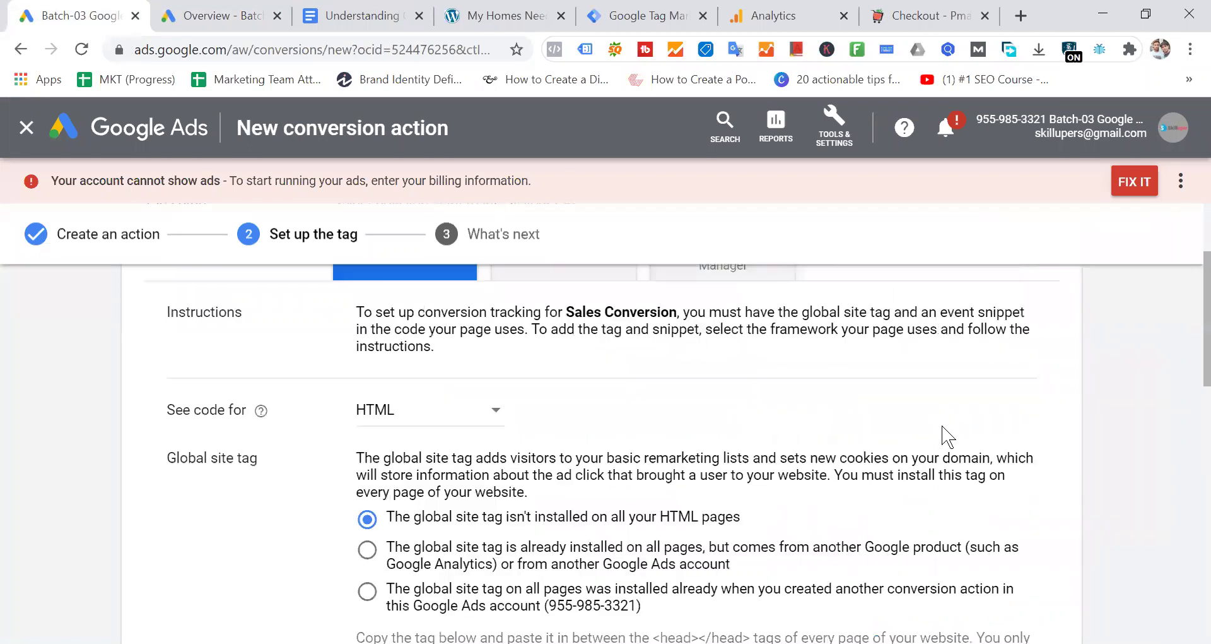
scroll(944, 435, "up", 3)
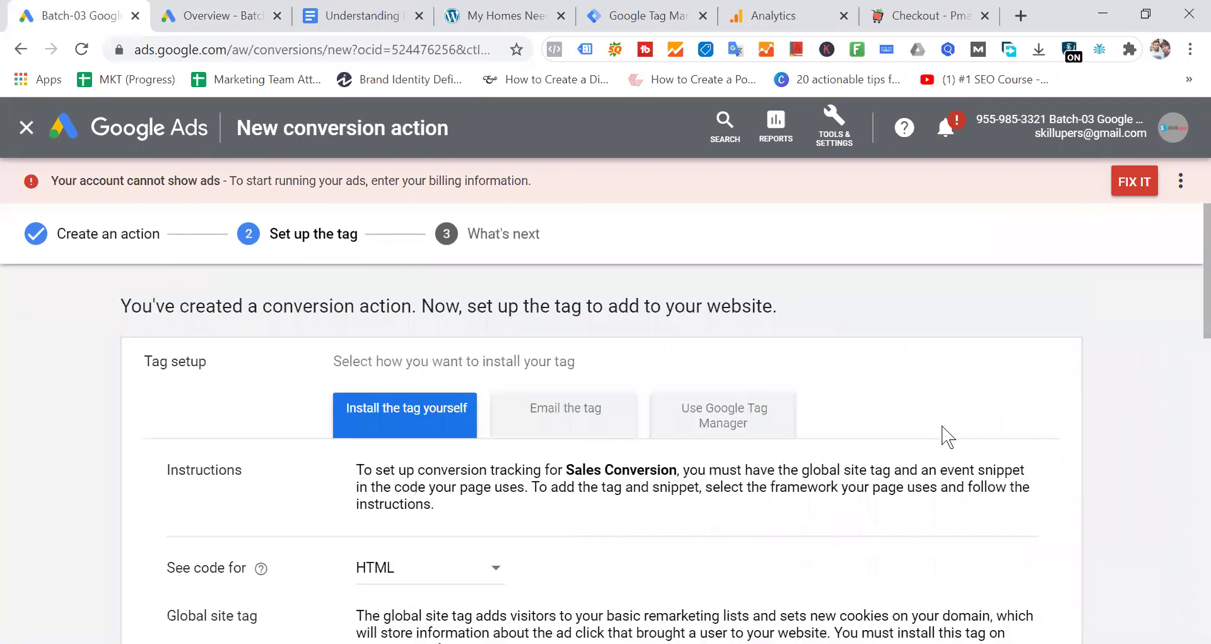
left_click(723, 426)
scroll(973, 463, "down", 3)
double_click(433, 375)
double_click(483, 424)
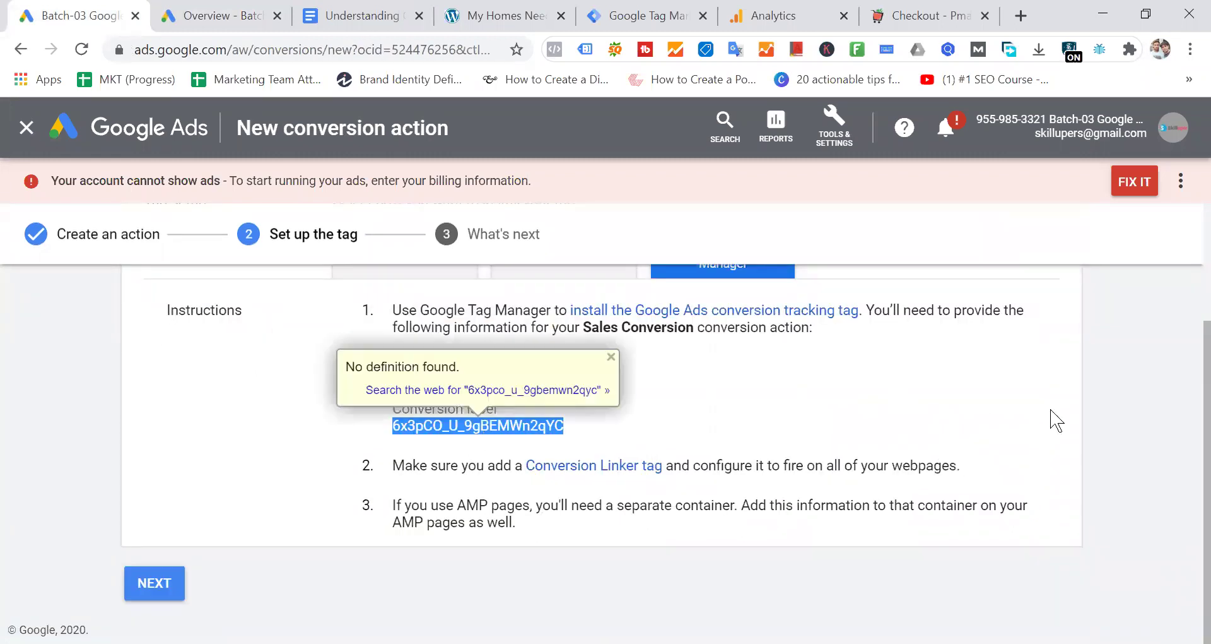
Step: Return to Tag Manager, start a new tag in the myhomesneed.com container and name it Google Ads Conversion Tracking
left_click(648, 25)
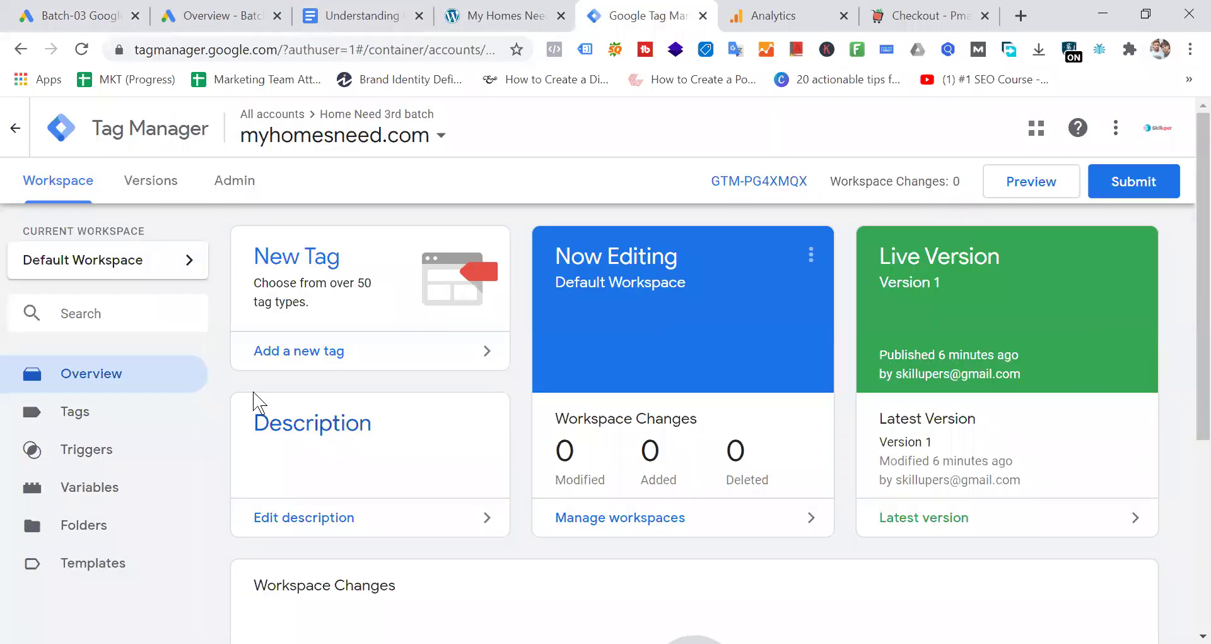
left_click(309, 358)
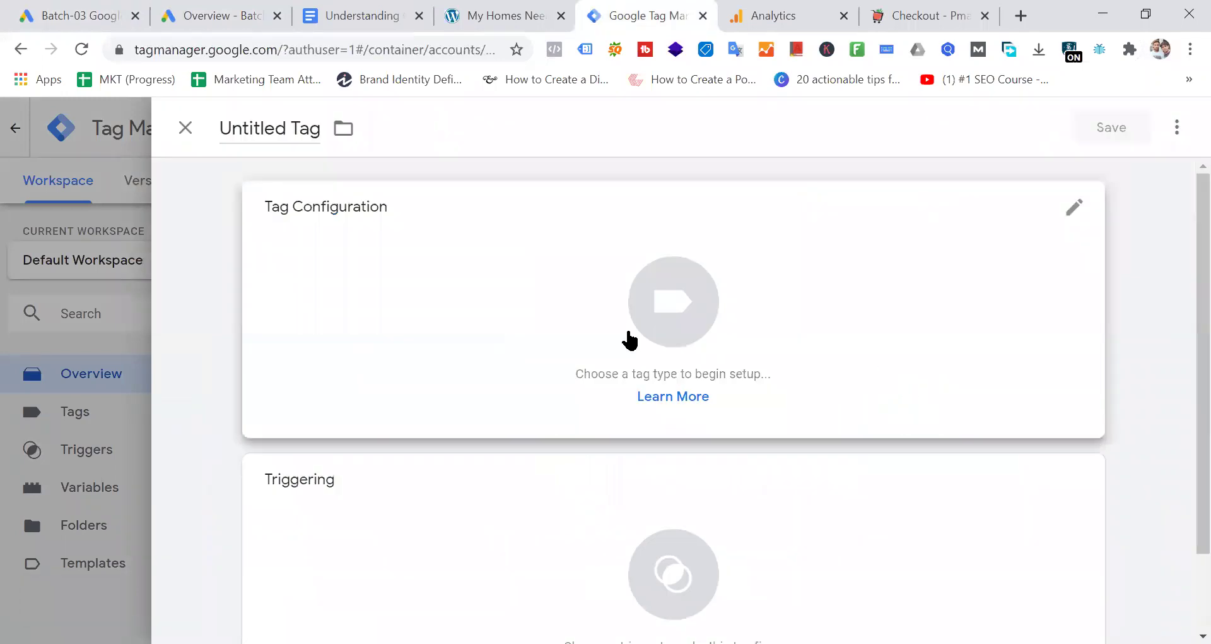
left_click(278, 128)
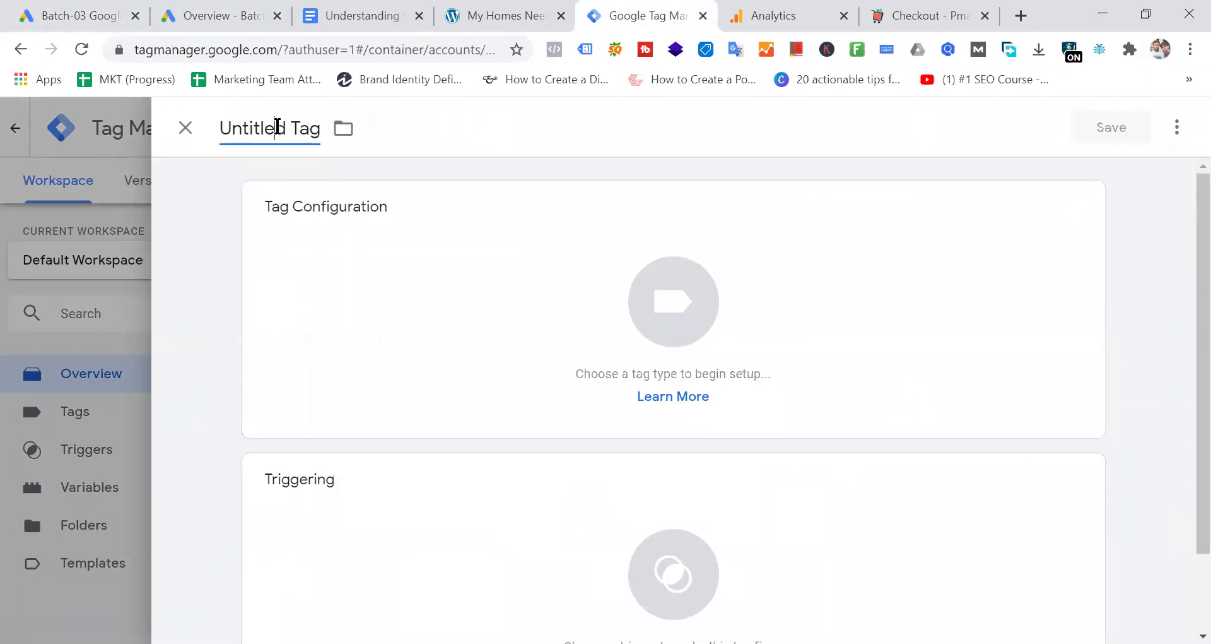
type("Googl")
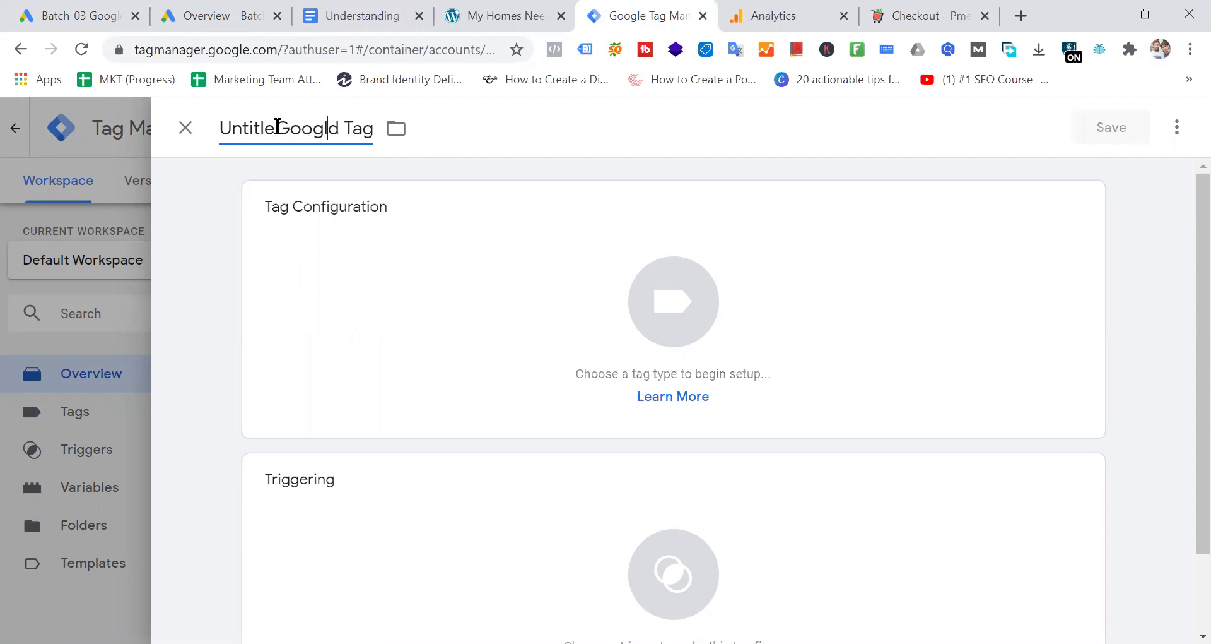
key("ctrl+a")
type("G")
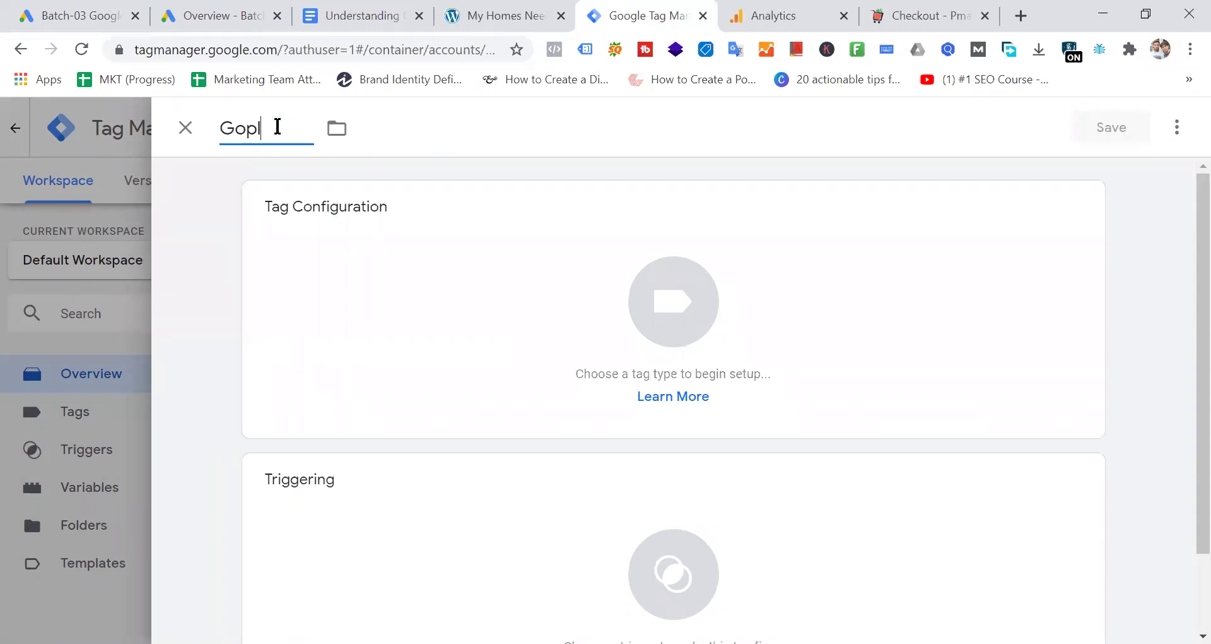
type("oogle Ads COn")
key("BackSpace")
key("BackSpace")
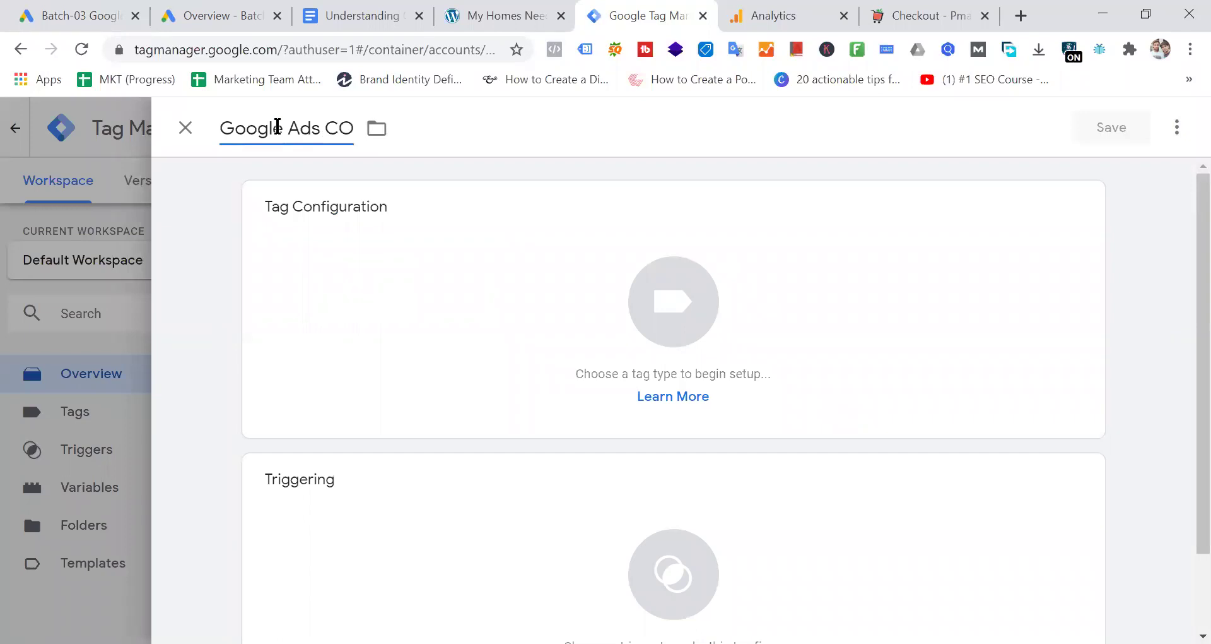
type("onvers")
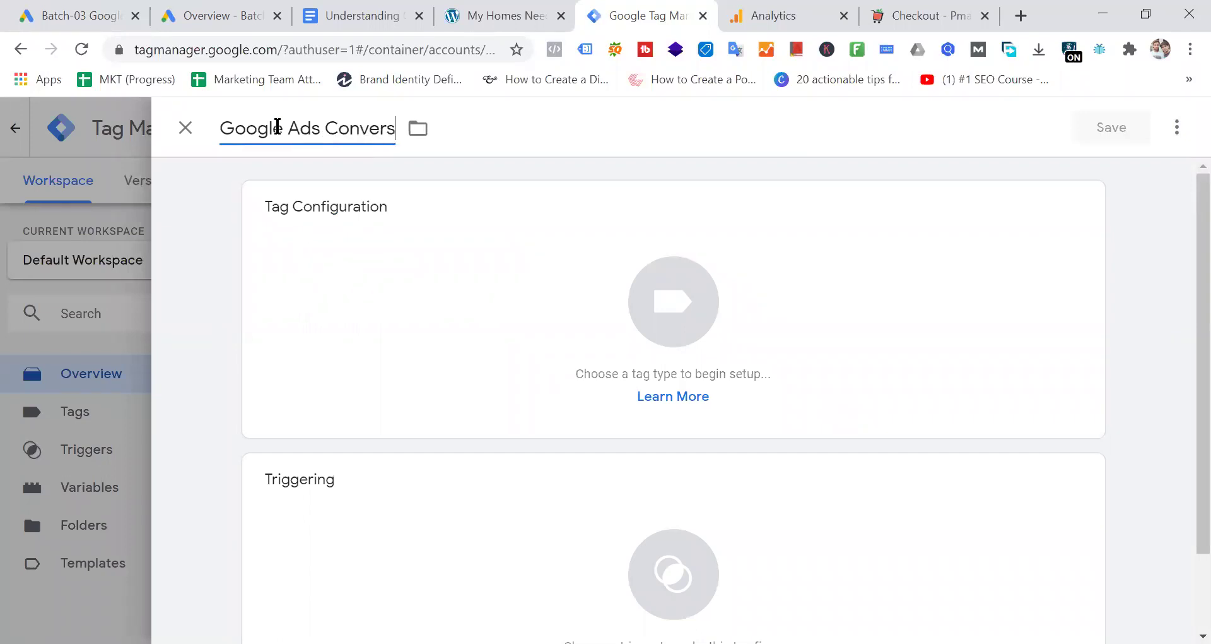
type("ion Trac")
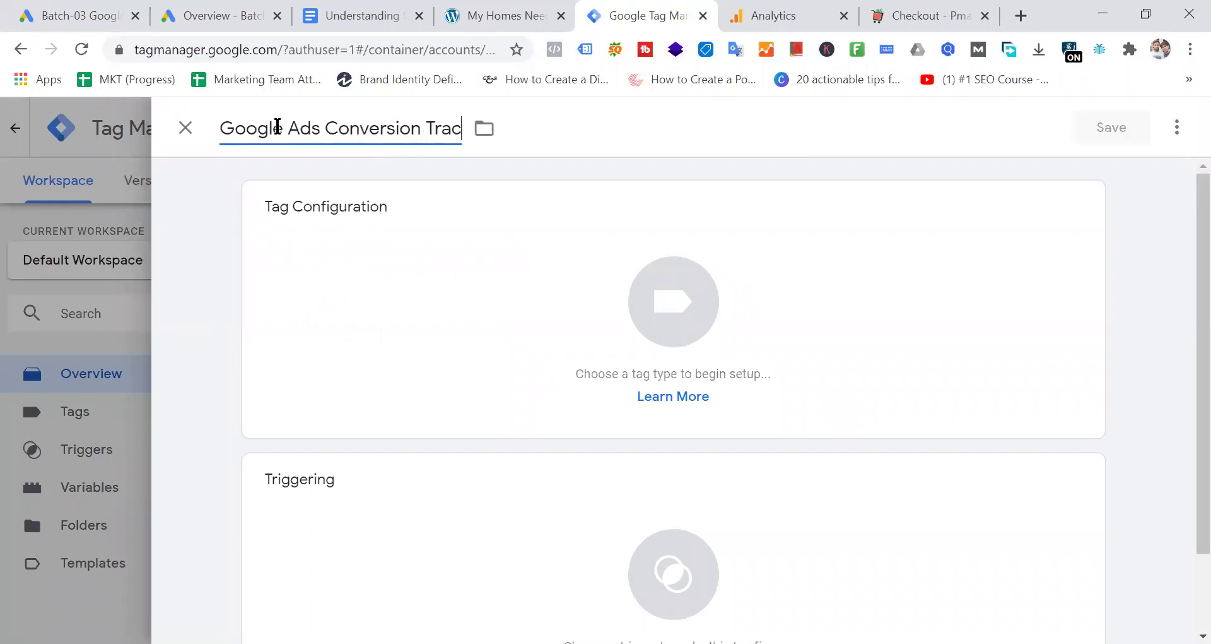
type("king")
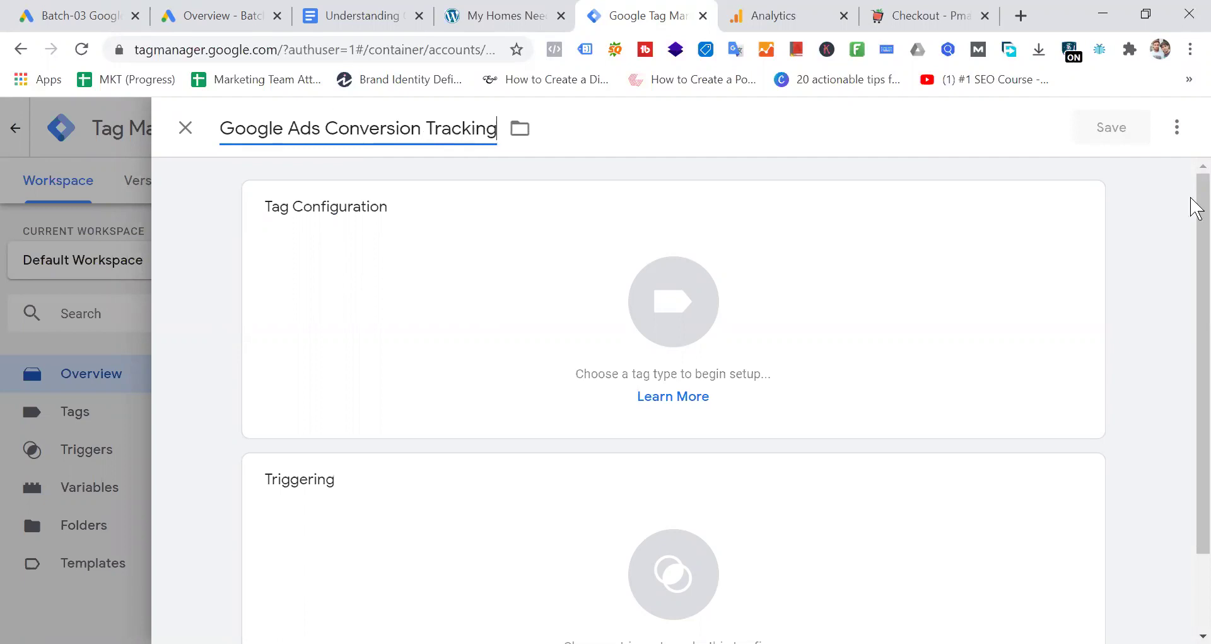
left_click(1141, 308)
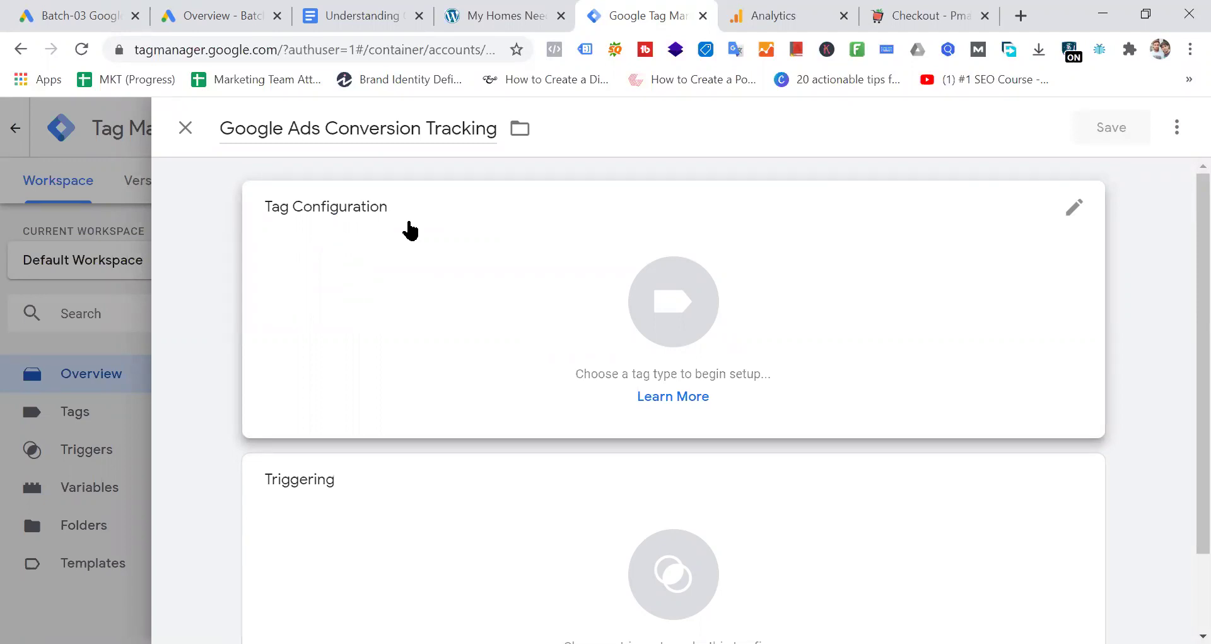
Step: Set the tag's type to Google Ads Conversion Tracking and check its Conversion ID and Conversion Label fields
left_click(408, 225)
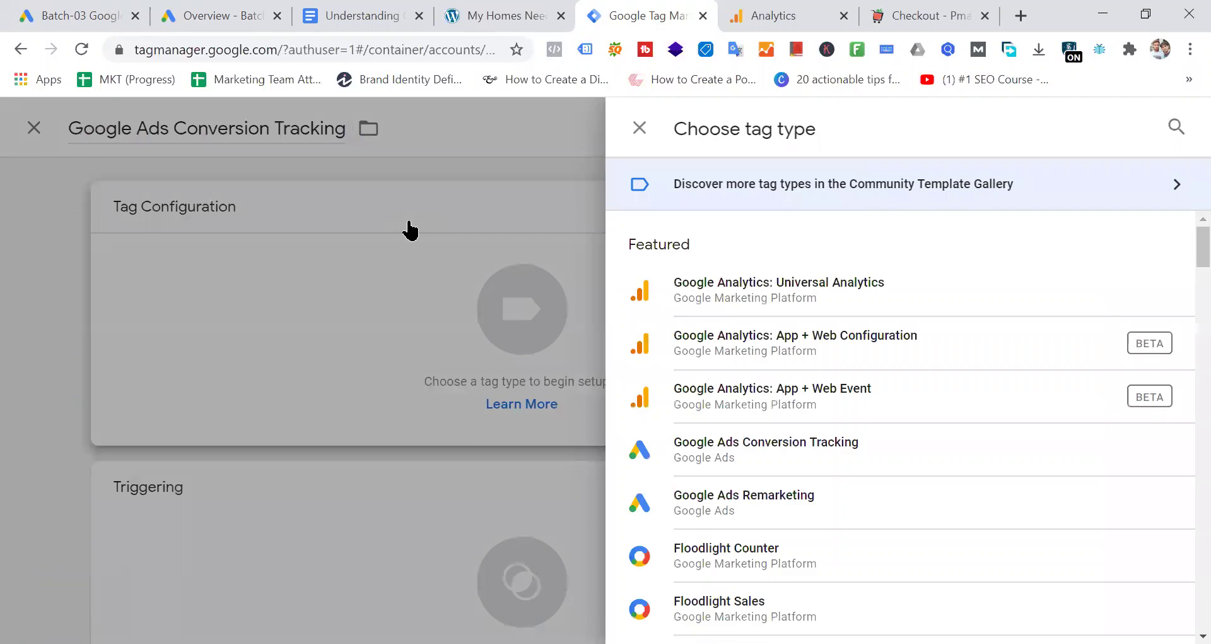
left_click(784, 464)
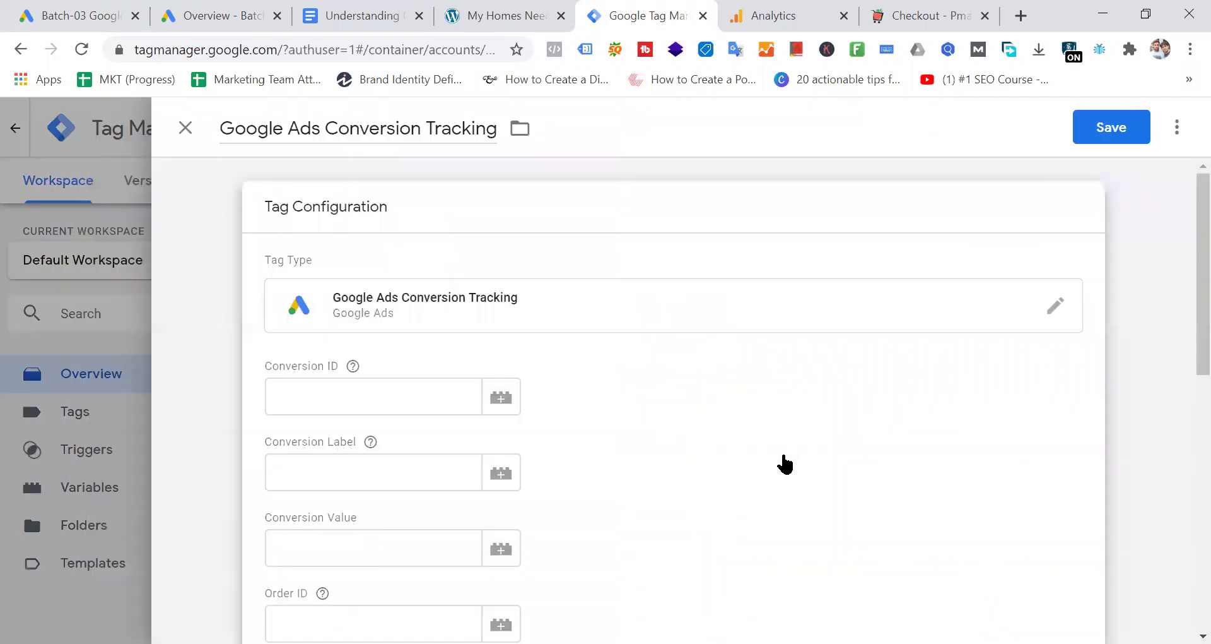
left_click(371, 404)
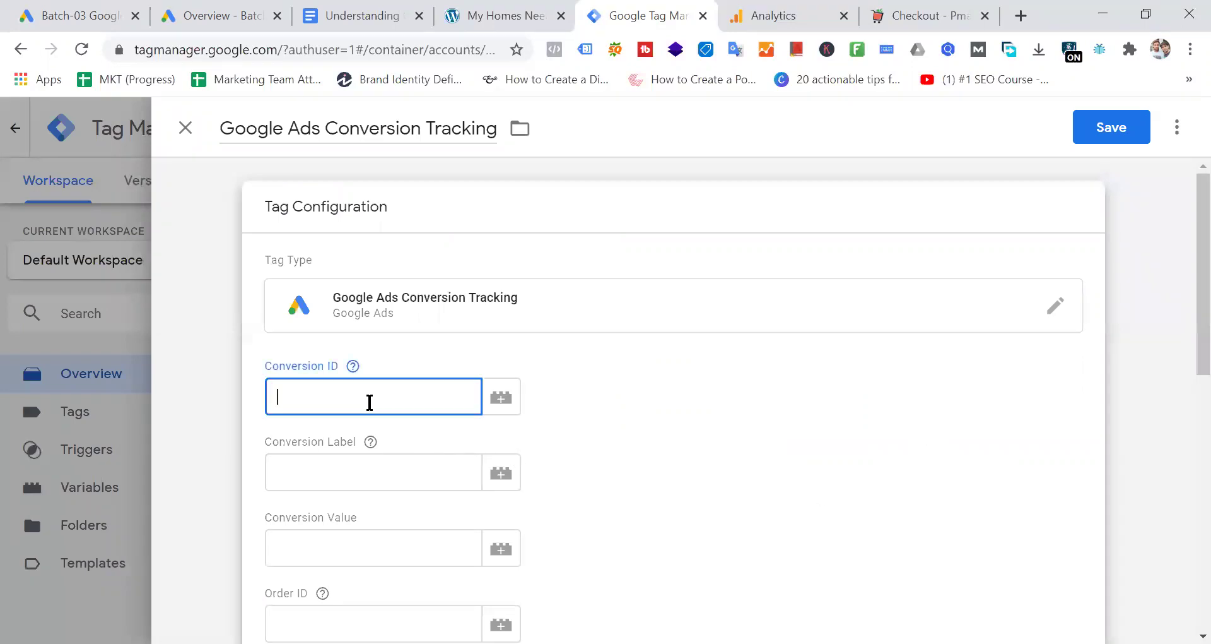
left_click(350, 480)
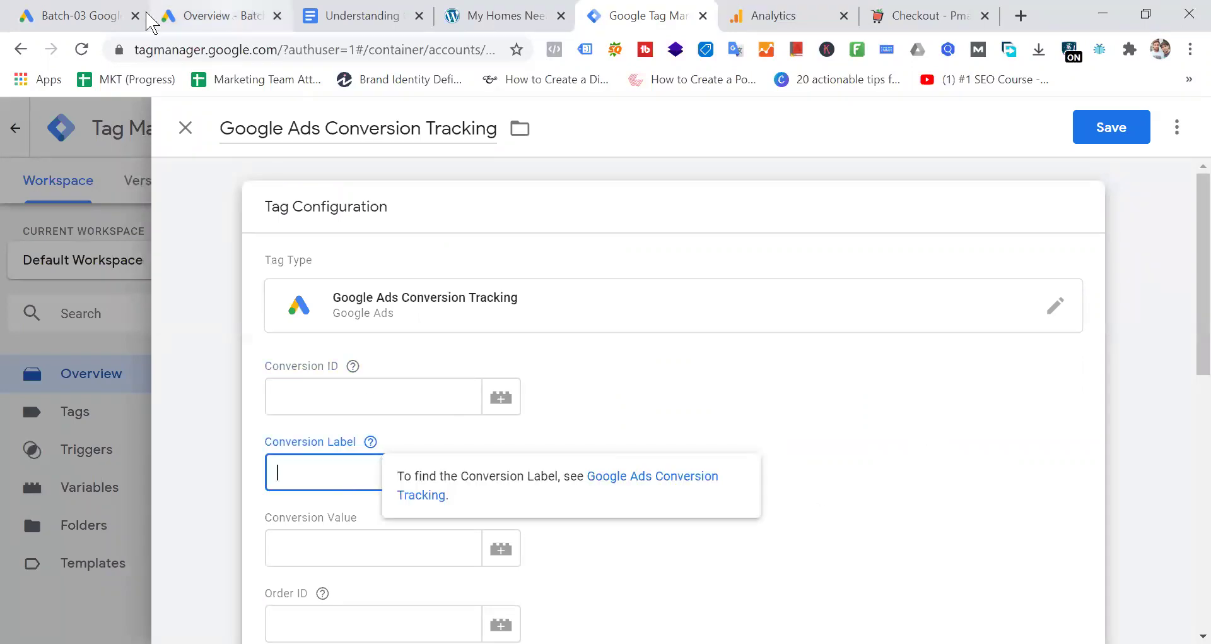
Step: Copy the Sales Conversion action's conversion ID from Google Ads into the tag's Conversion ID in Tag Manager
left_click(29, 13)
left_click(738, 386)
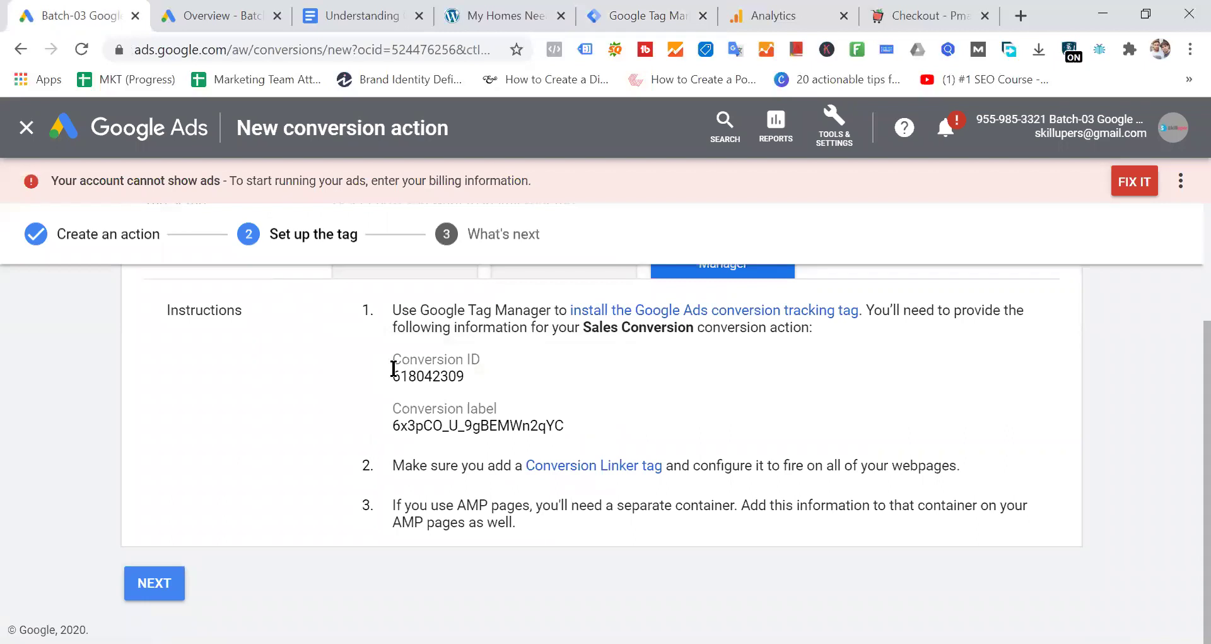
double_click(422, 377)
right_click(424, 380)
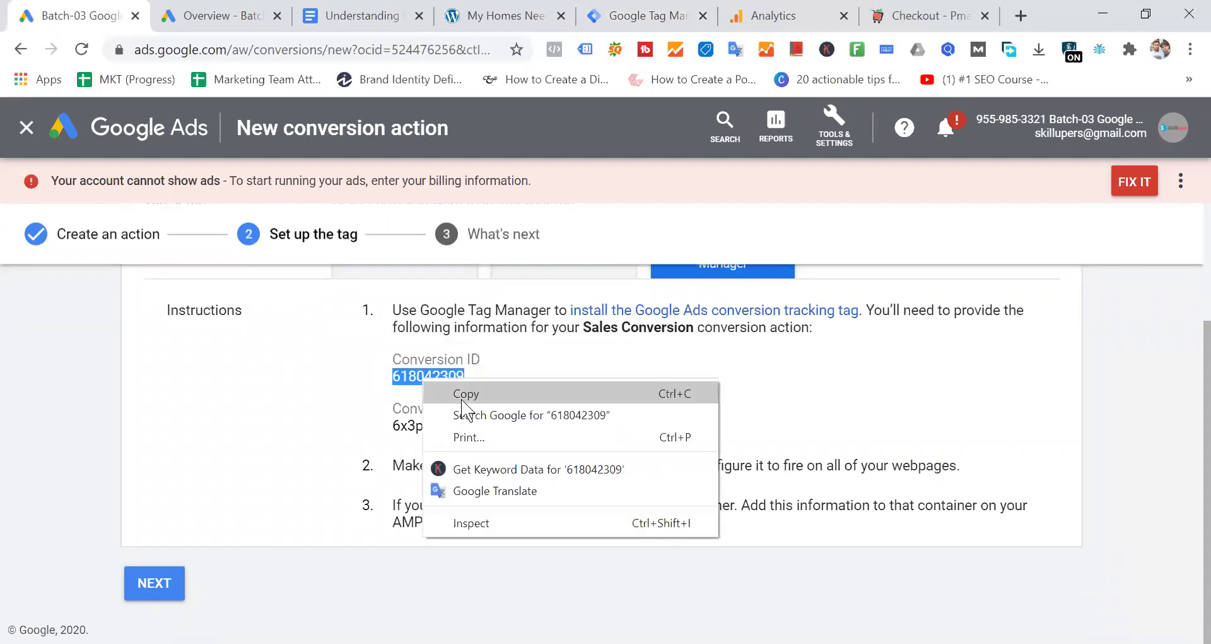
left_click(433, 395)
left_click(638, 16)
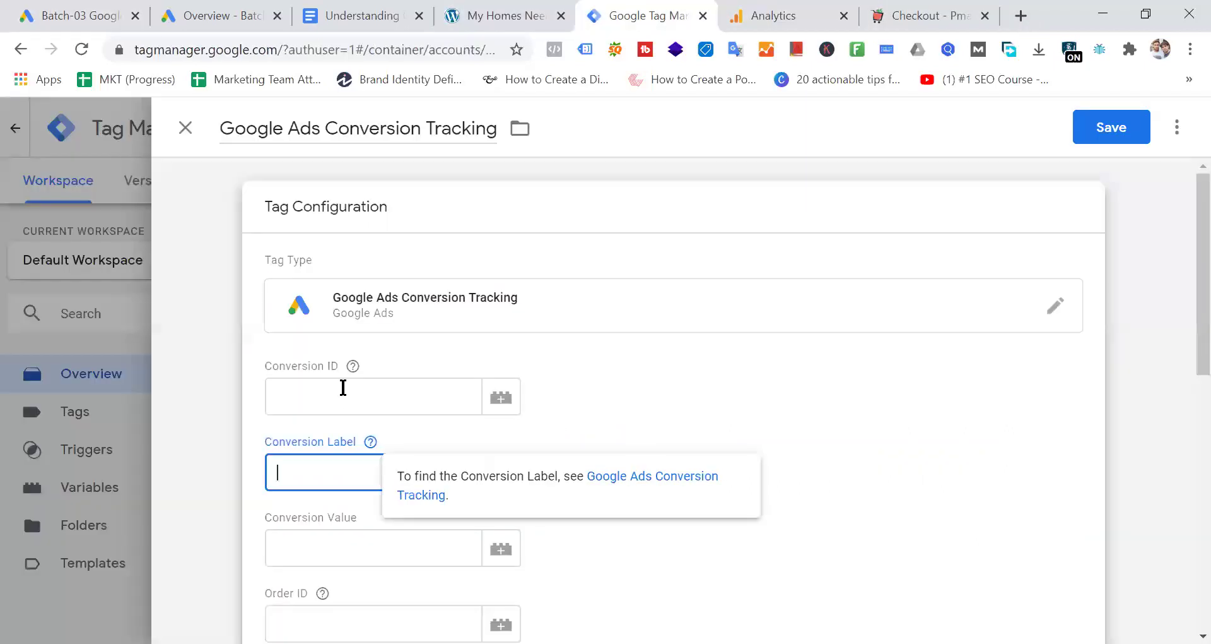
left_click(341, 395)
key("ctrl+v")
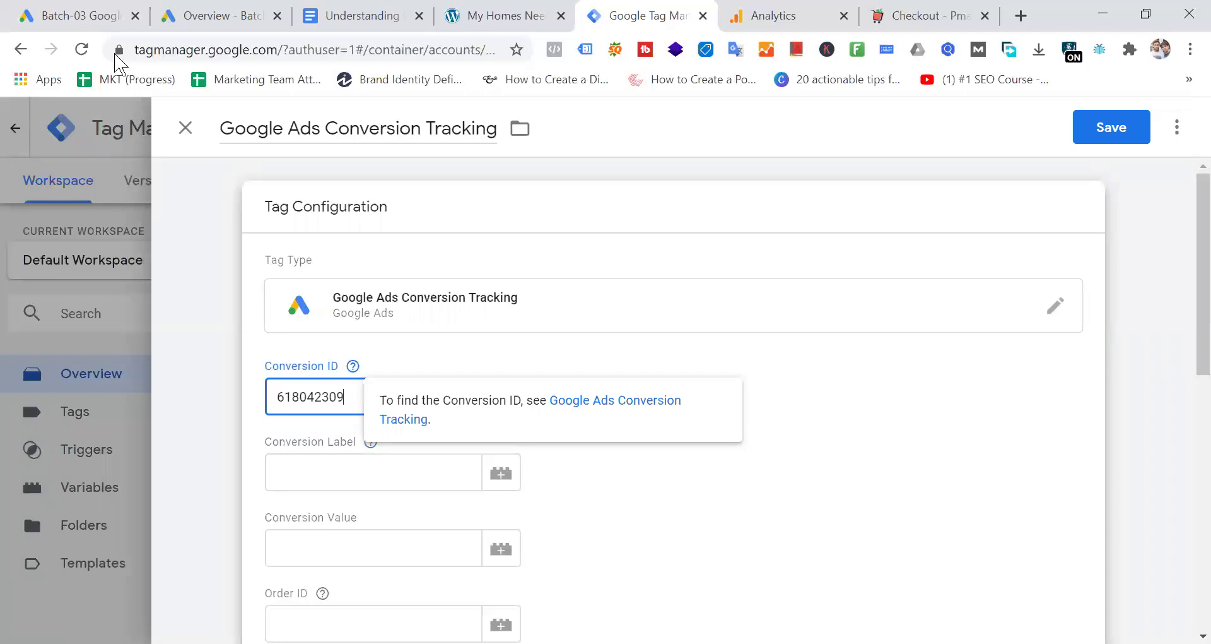
Step: Copy the conversion label from the Google Ads setup instructions into the tag's Conversion Label in Tag Manager
left_click(94, 15)
double_click(399, 426)
right_click(445, 422)
left_click(477, 434)
left_click(256, 16)
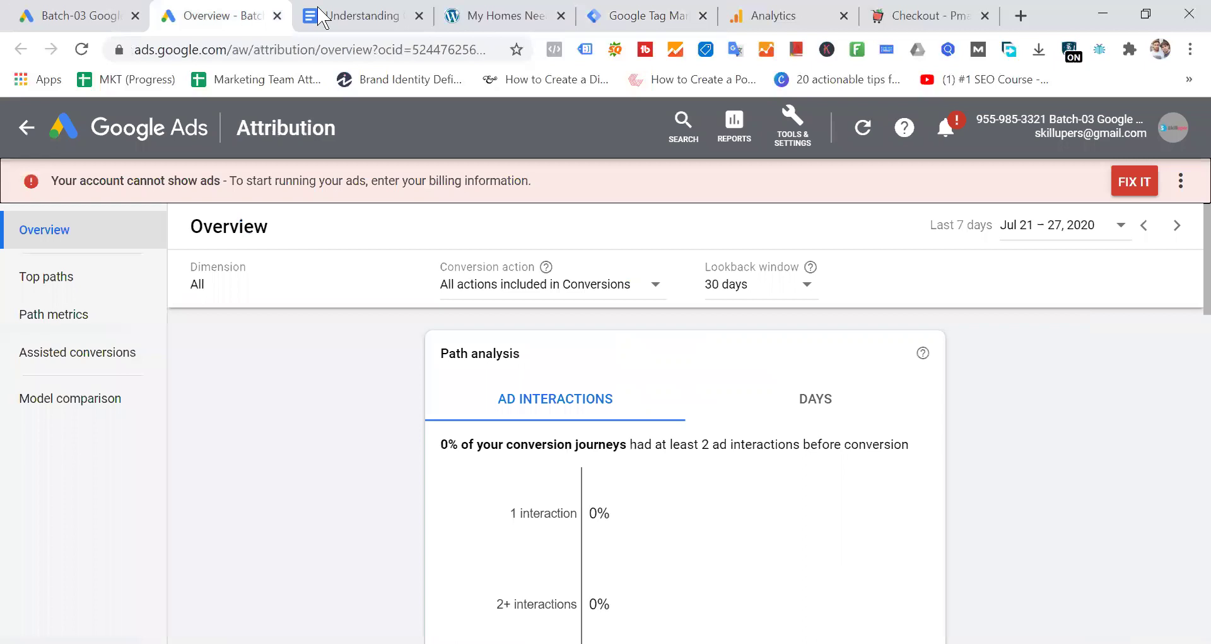
left_click(340, 15)
left_click(459, 16)
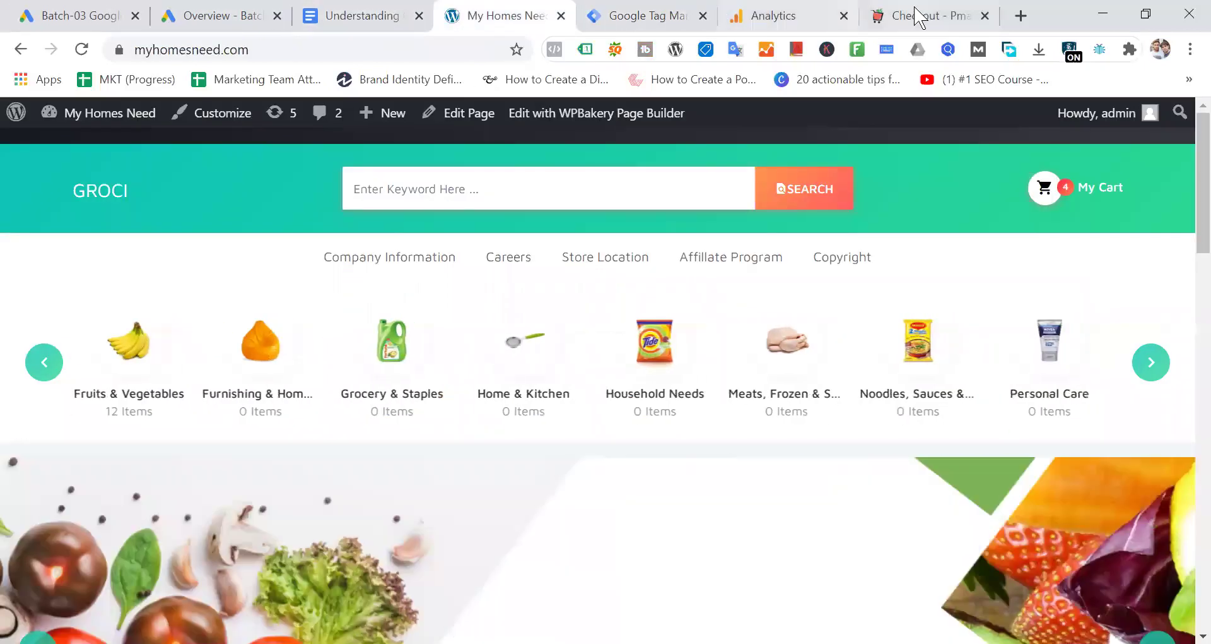
left_click(668, 13)
left_click(392, 472)
key("ctrl+v")
left_click(779, 435)
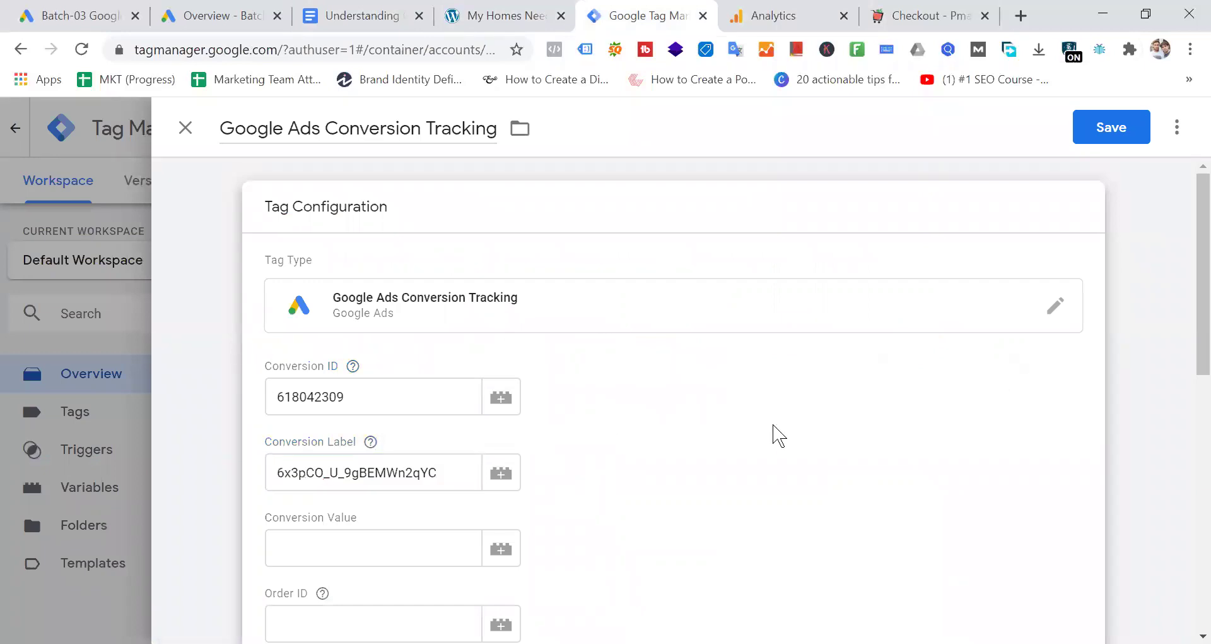
Step: Review the tag's remaining configuration and its Triggering section, and switch to the myhomesneed.com homepage
scroll(779, 436, "down", 3)
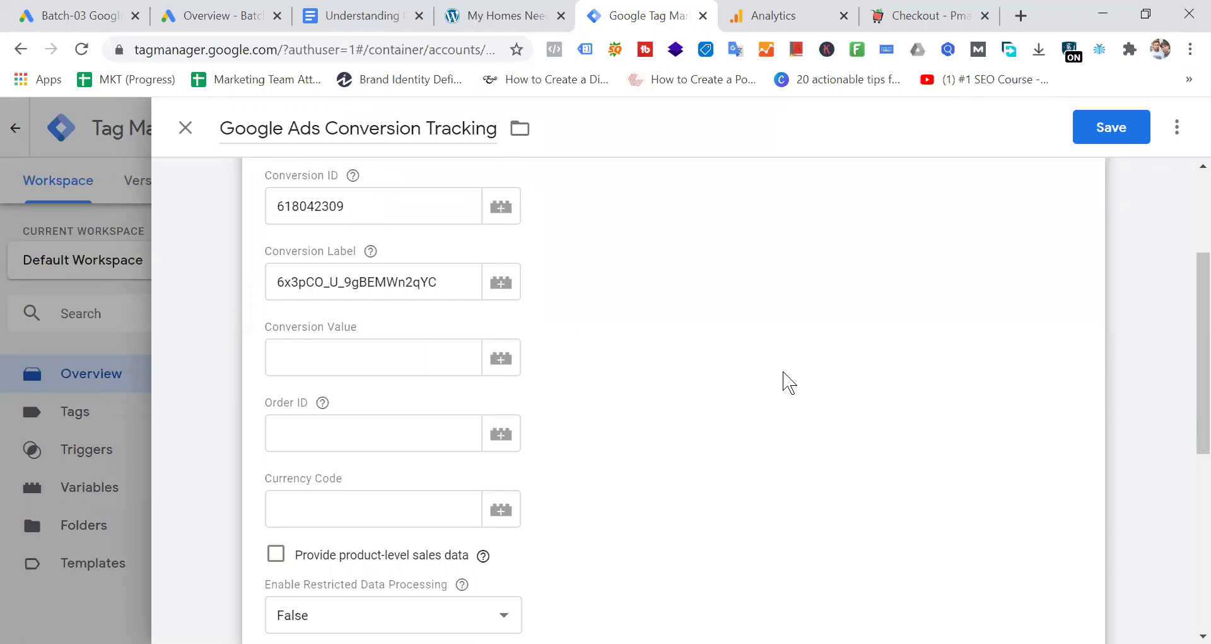
scroll(785, 381, "down", 7)
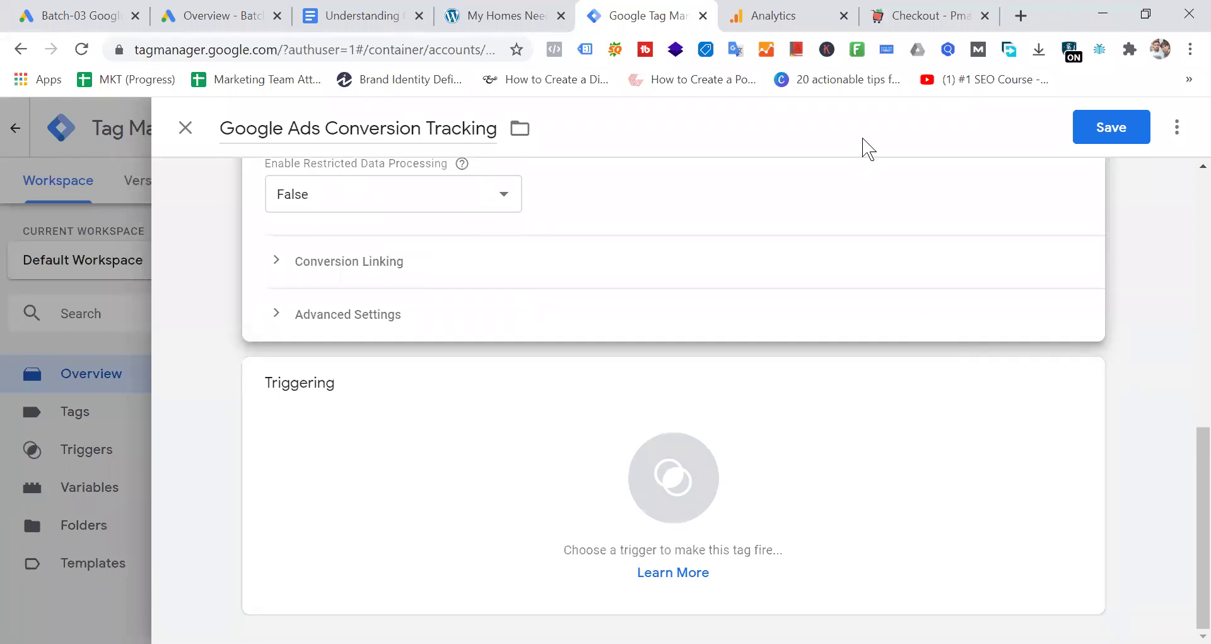
left_click(513, 17)
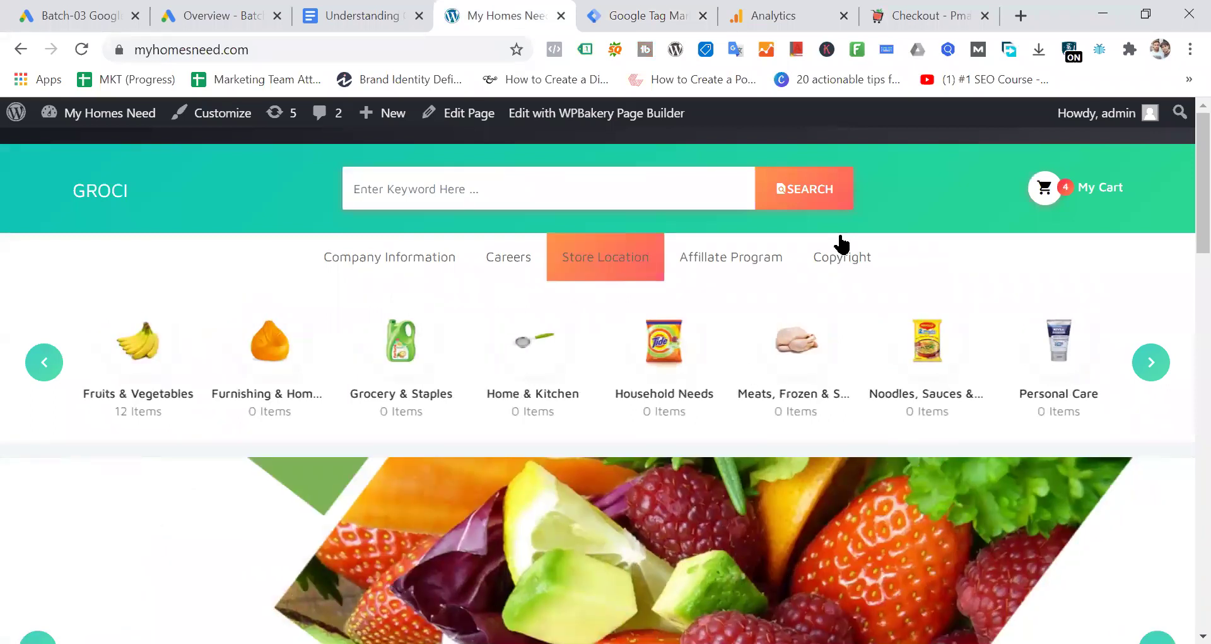
Step: Add Washed Sugar Snap Peas to the cart from the homepage's top savers, view the cart and proceed to checkout
scroll(755, 387, "down", 10)
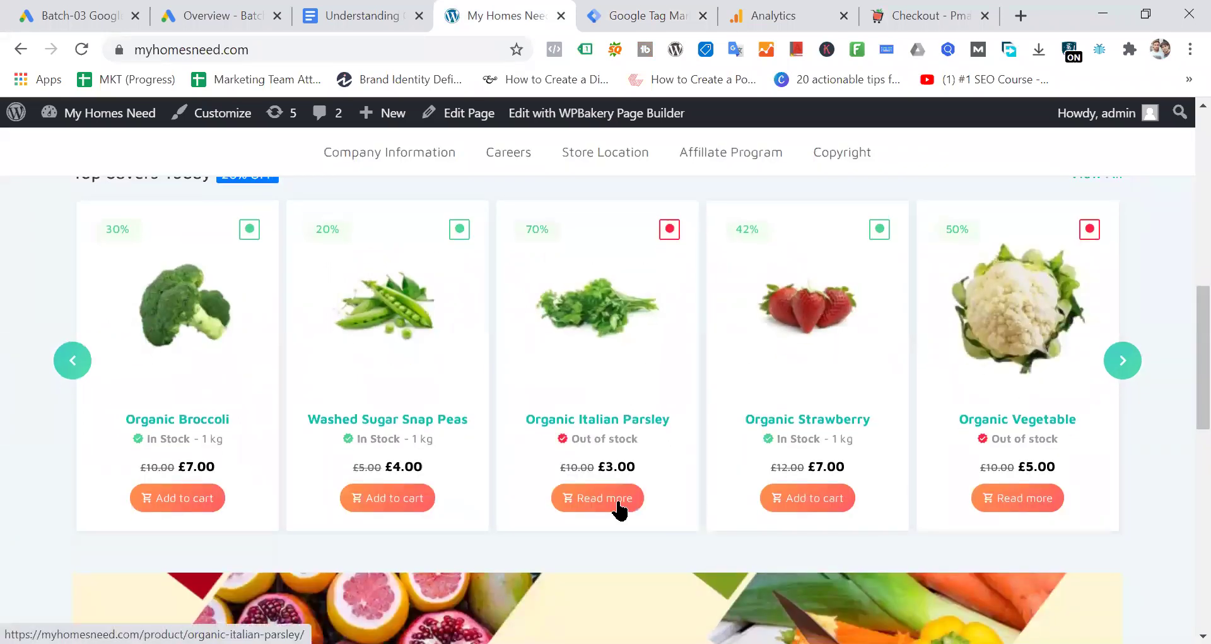
left_click(379, 505)
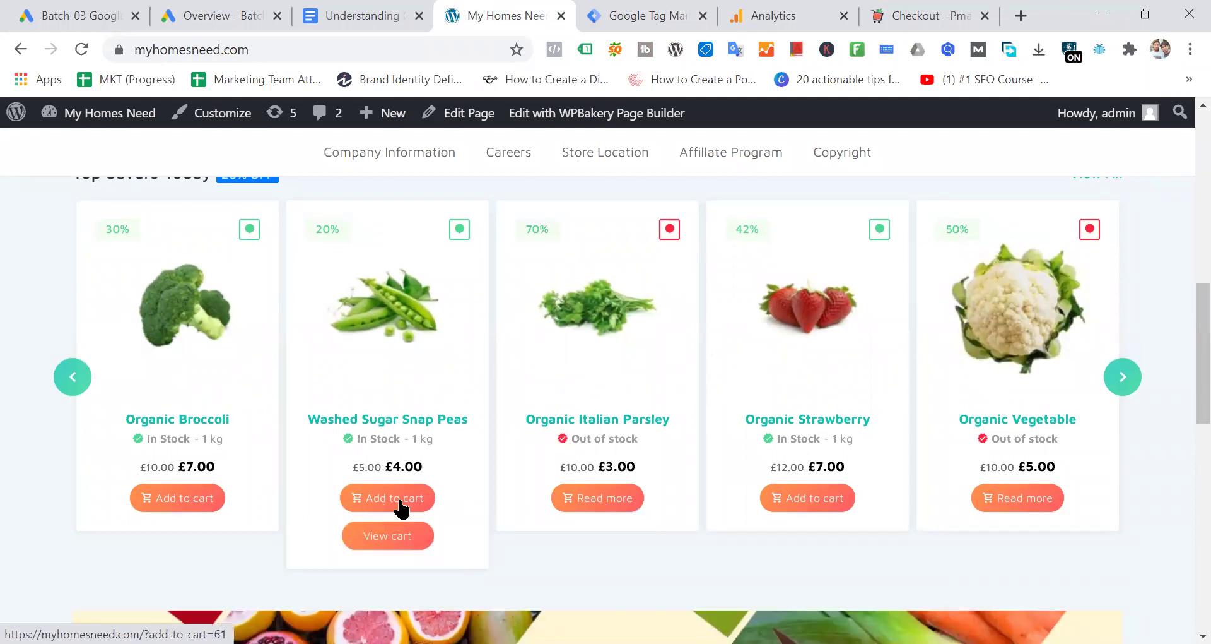
left_click(400, 553)
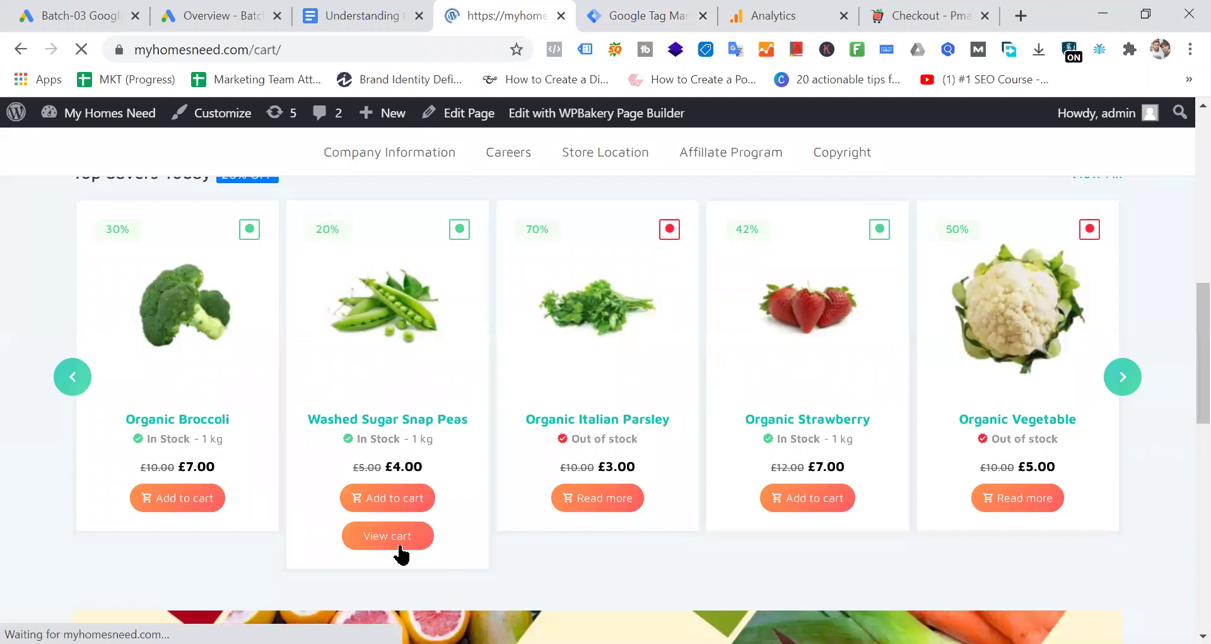
scroll(766, 371, "down", 8)
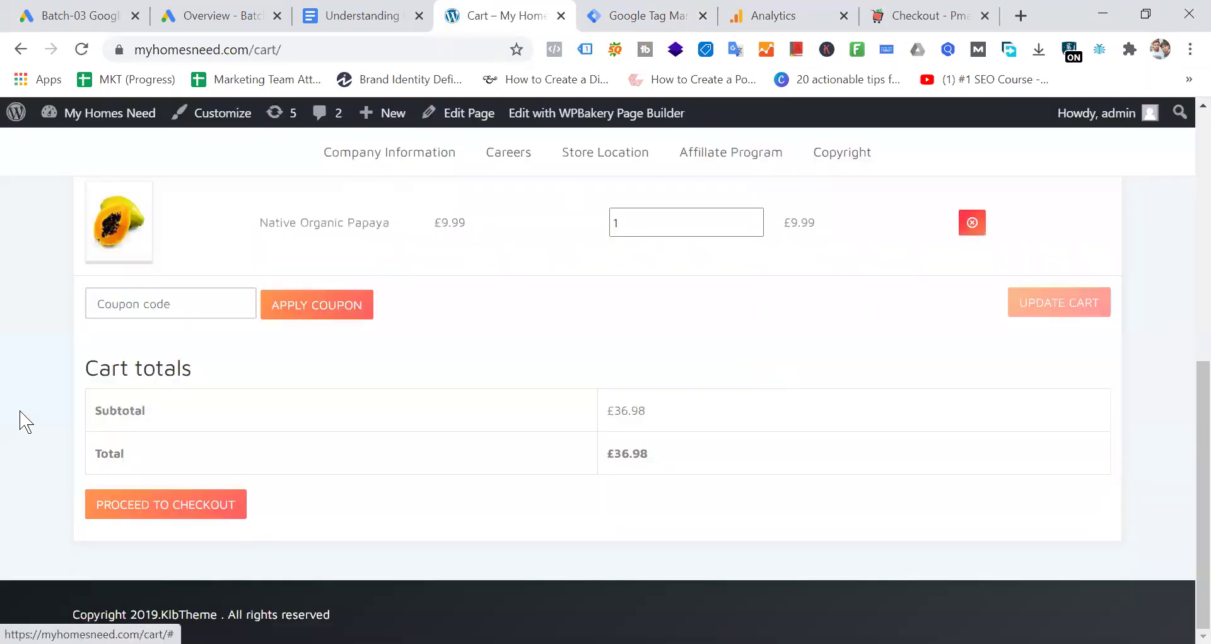
left_click(176, 511)
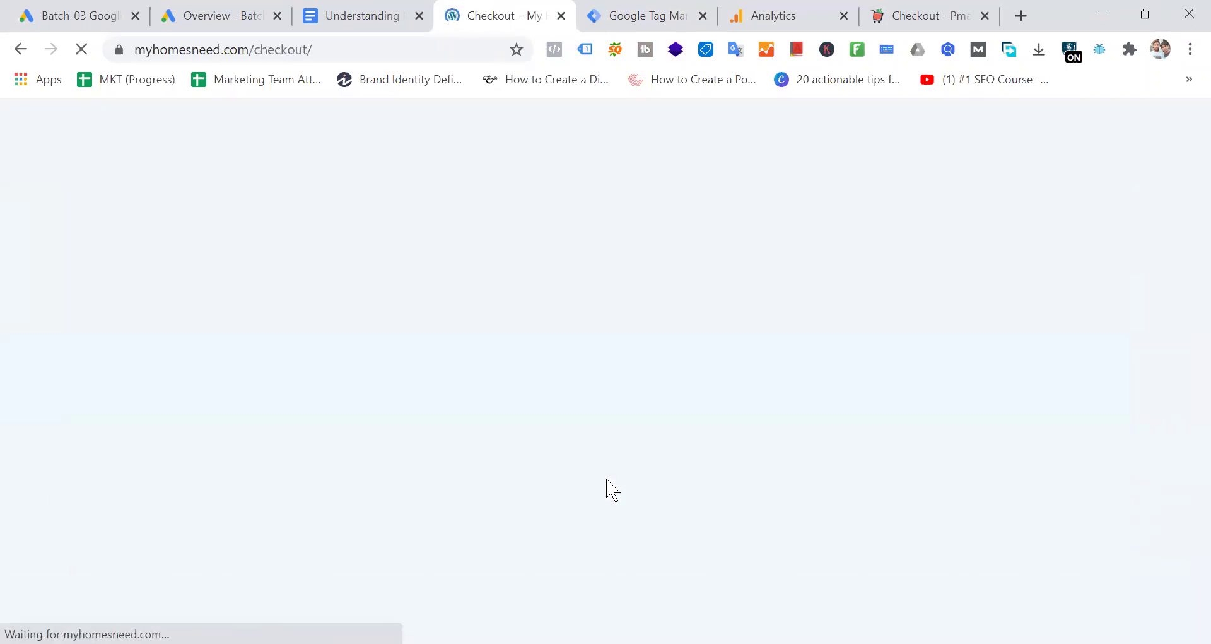
Step: Place the order with the prefilled billing details and Cash on delivery as the payment method
scroll(376, 520, "down", 5)
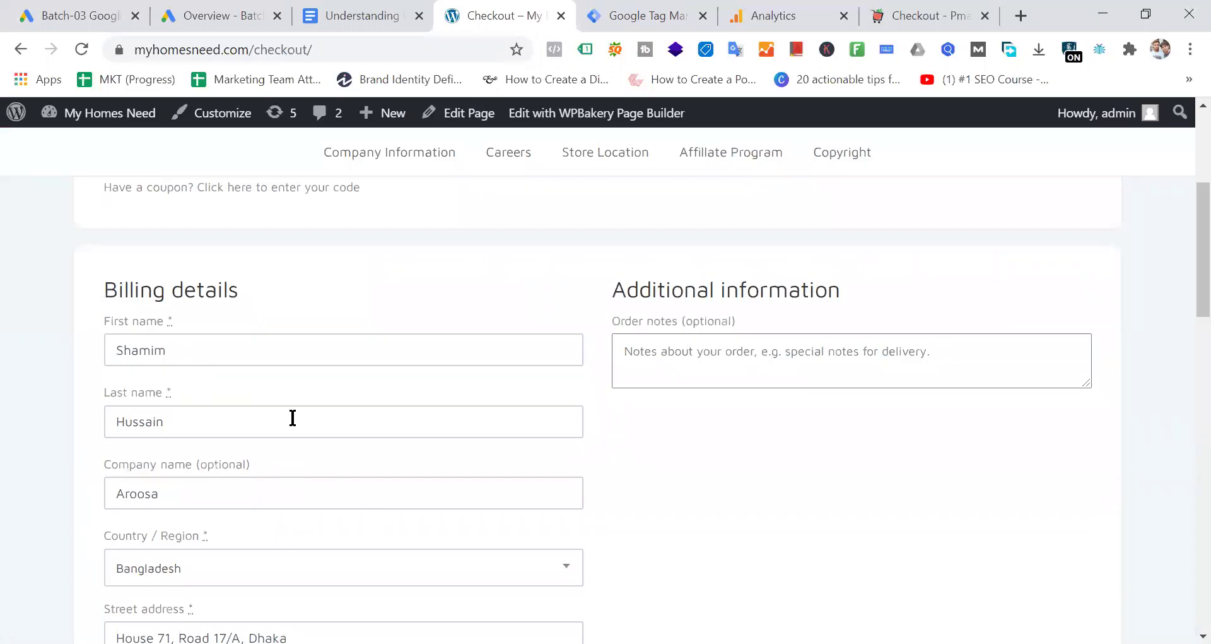
scroll(293, 417, "down", 9)
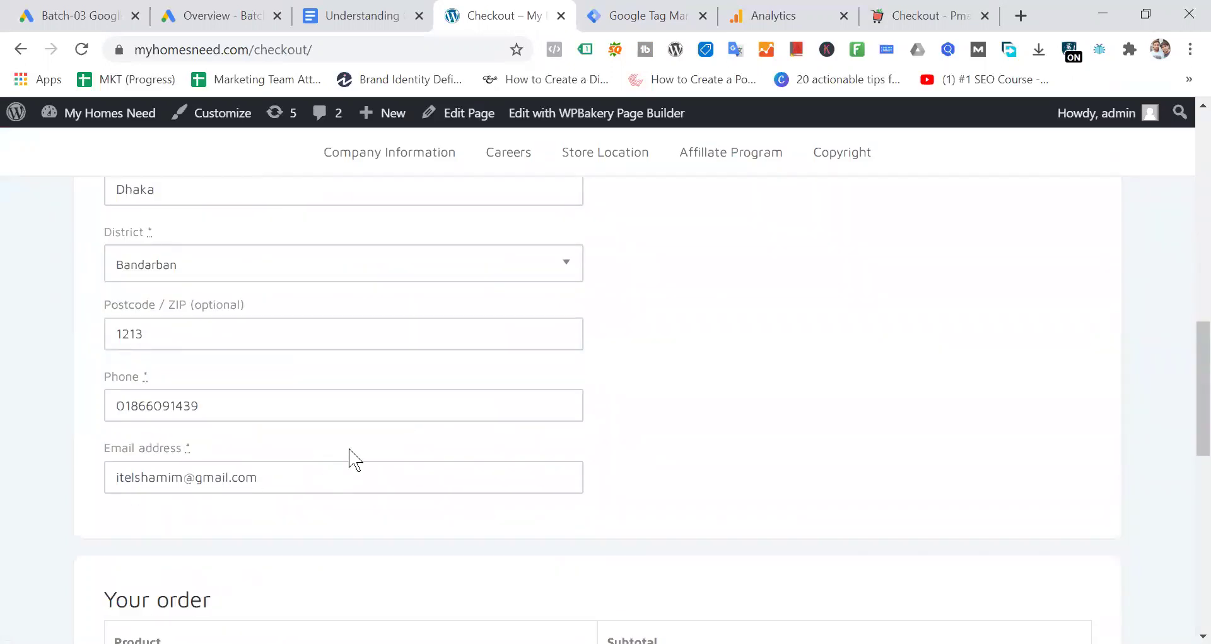
scroll(350, 449, "down", 10)
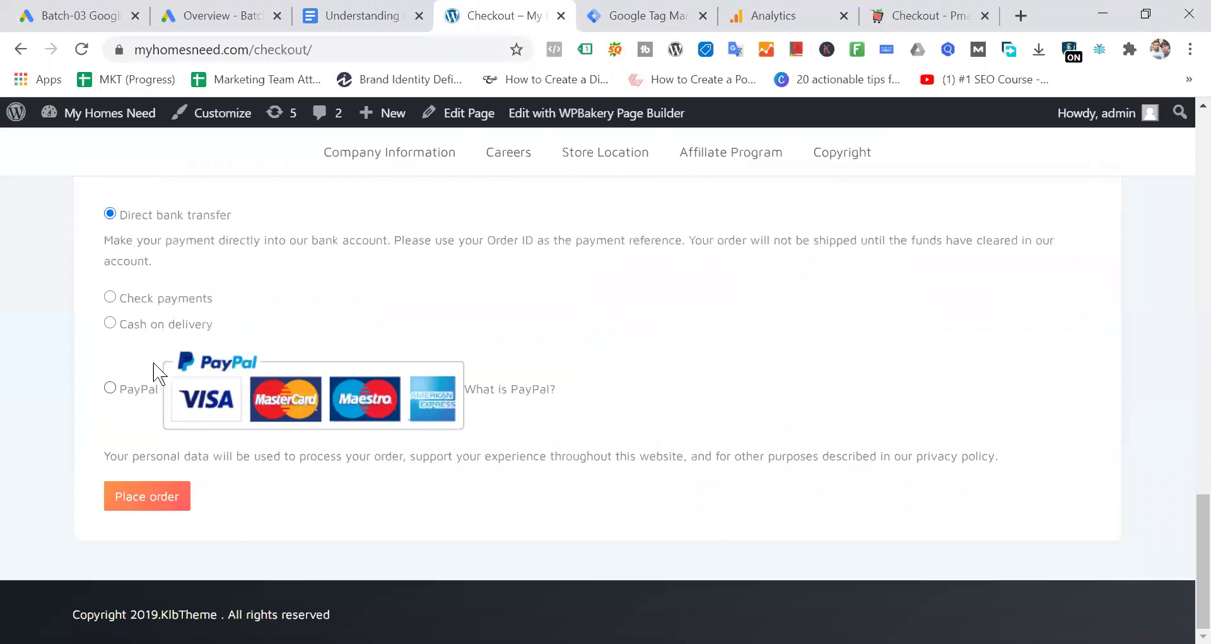
left_click(110, 323)
left_click(160, 532)
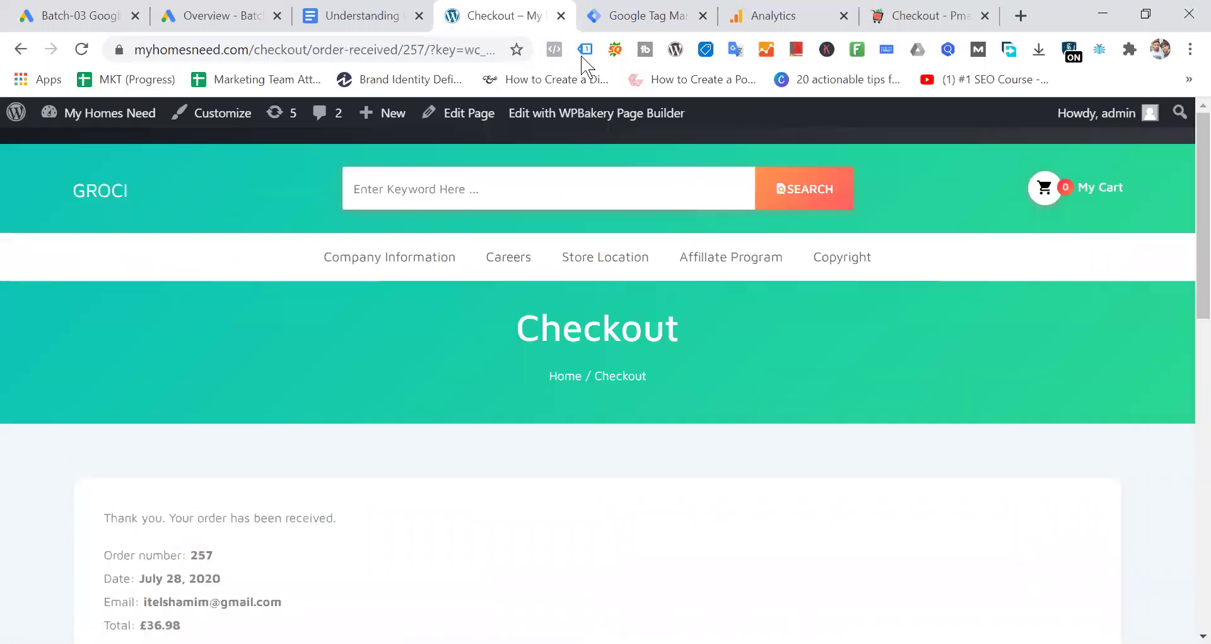
Step: Examine the order confirmation page's URL, singling out its /order-received/ part
left_click(308, 50)
left_click_drag(308, 50, 385, 50)
left_click_drag(404, 50, 446, 58)
left_click(396, 49)
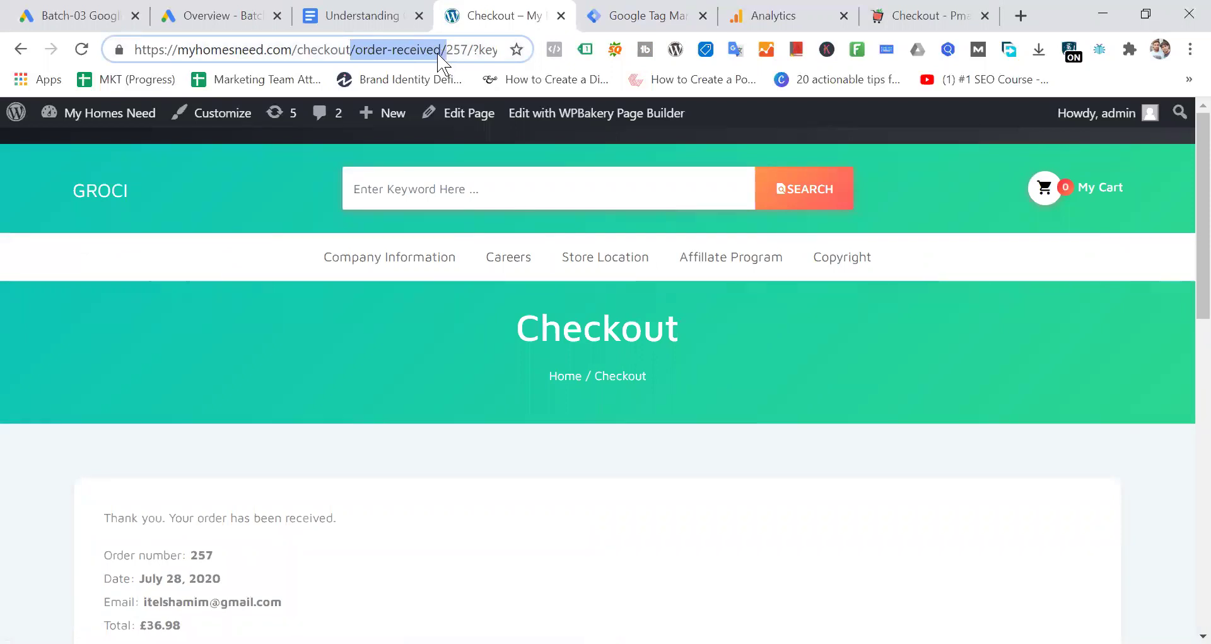
left_click(149, 56)
left_click_drag(133, 53, 713, 59)
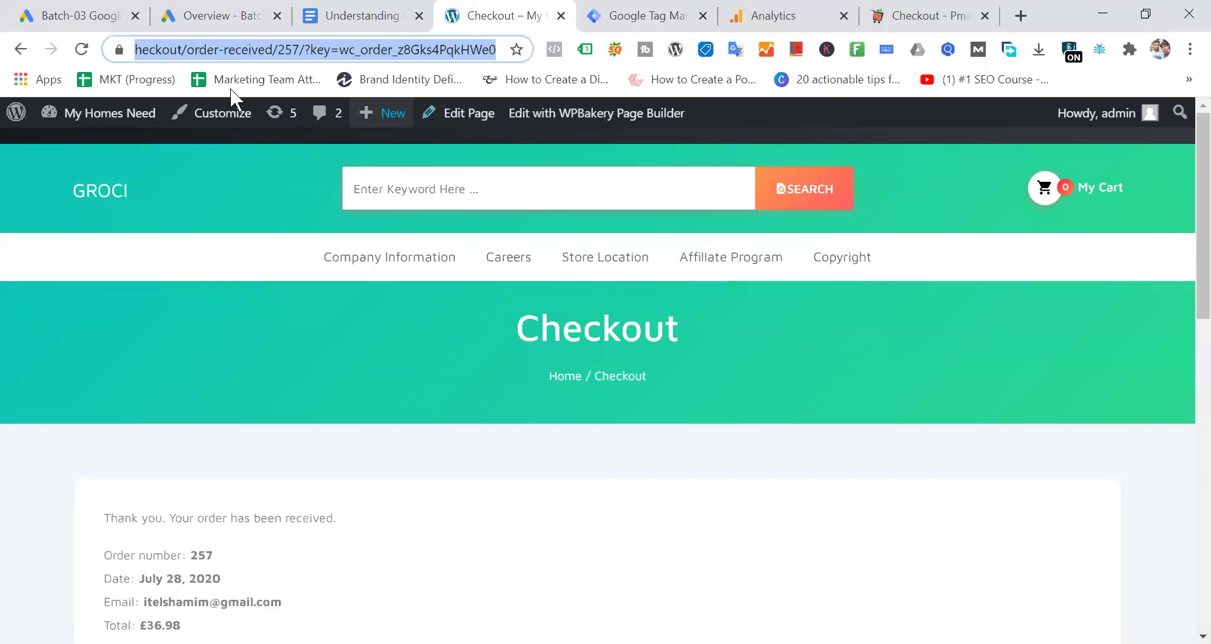
left_click(229, 49)
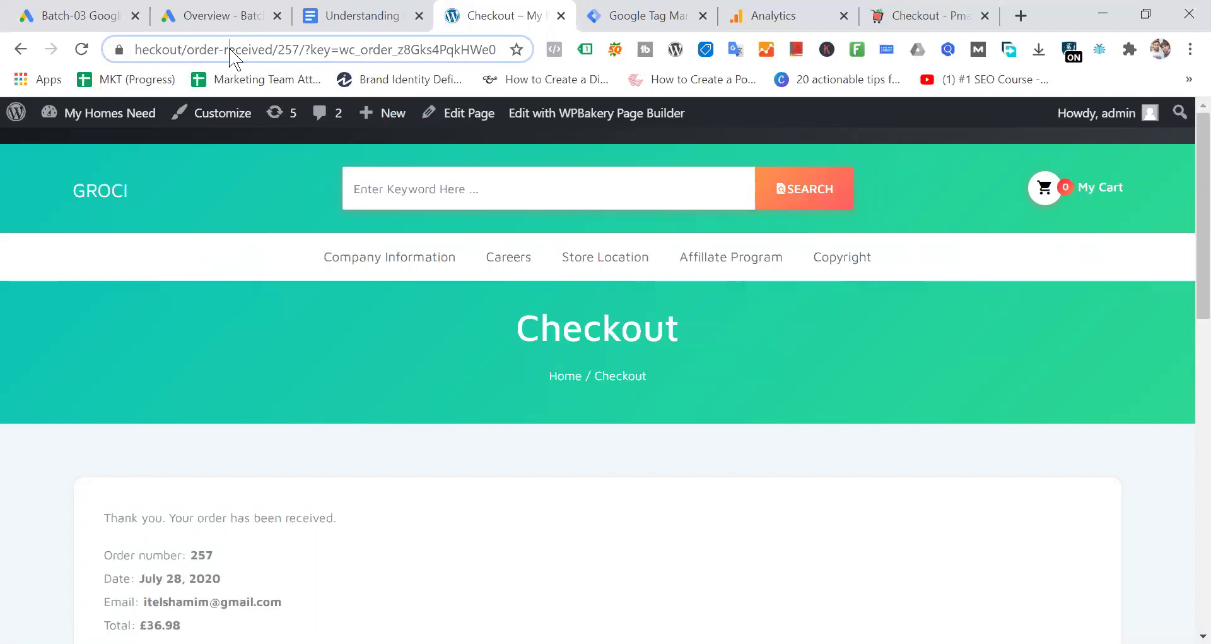
left_click_drag(182, 50, 281, 51)
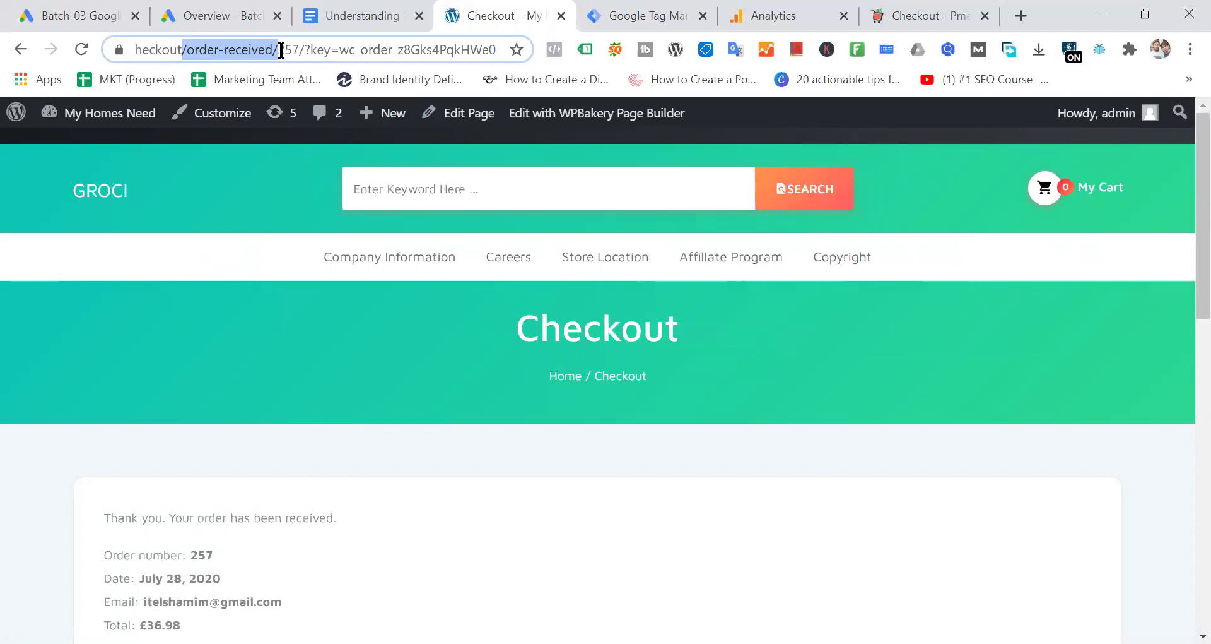
left_click(185, 52)
left_click_drag(183, 51, 276, 49)
Step: Try All Pages as the conversion tag's firing trigger in Tag Manager, and remove it again
left_click(650, 15)
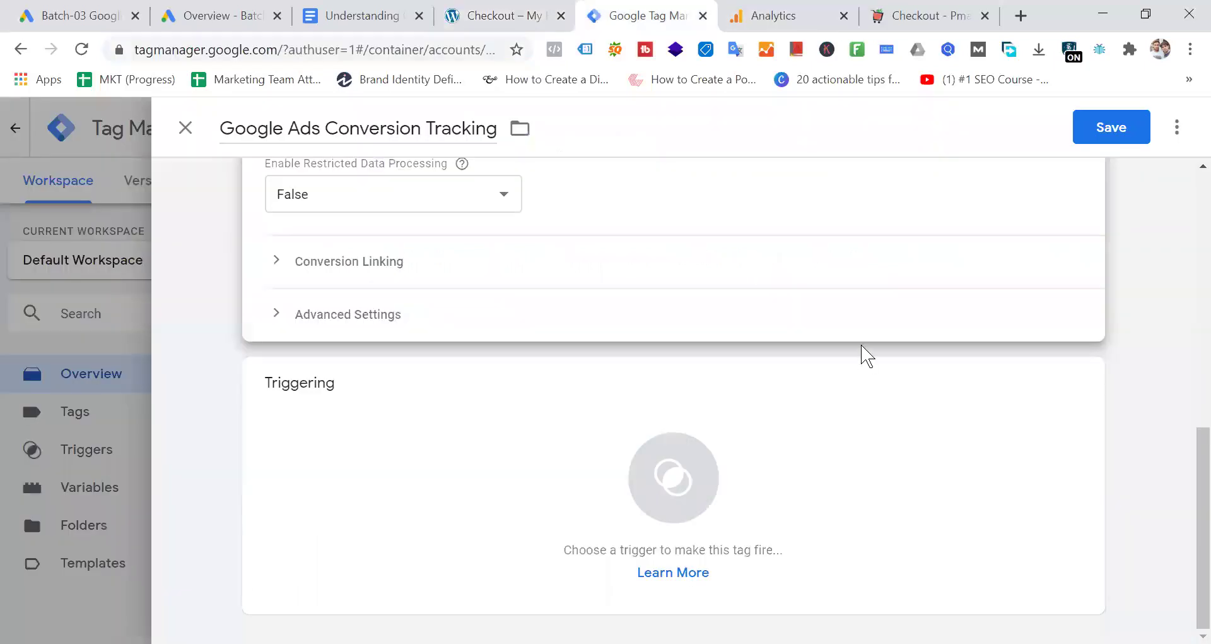
left_click(695, 509)
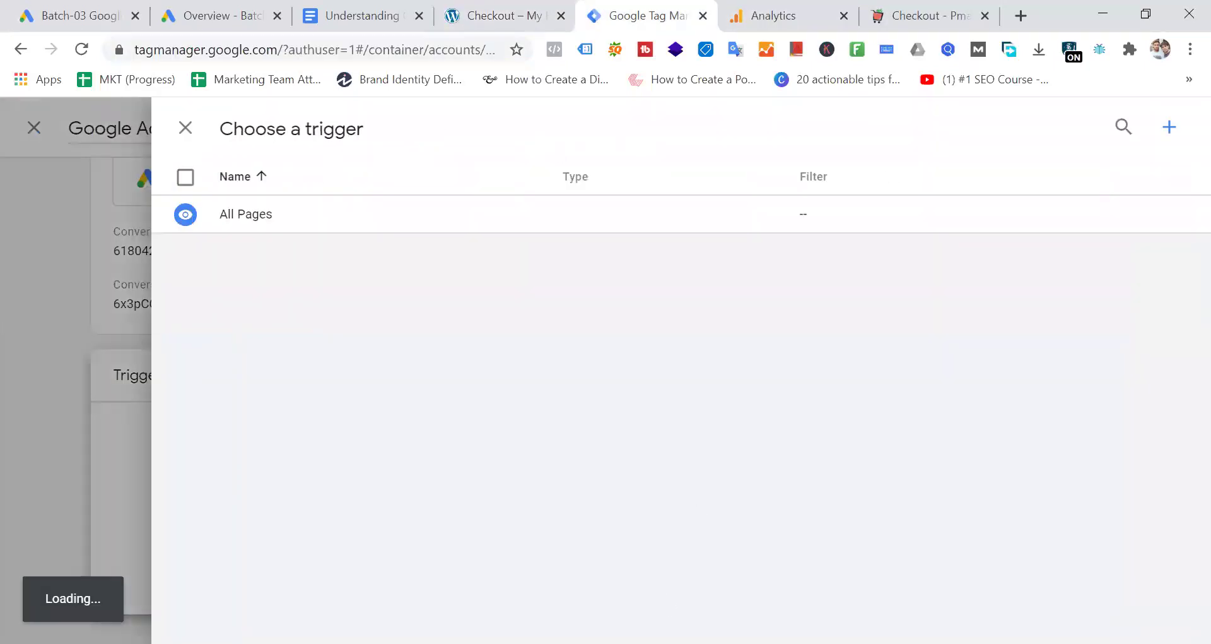
left_click(289, 219)
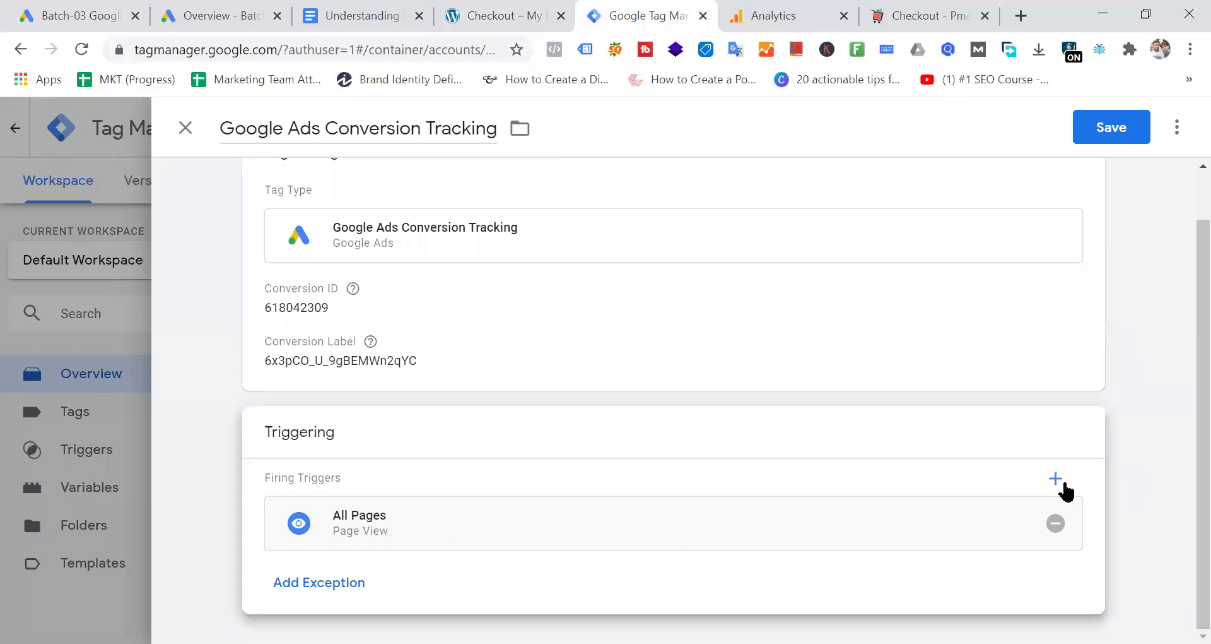
left_click(1055, 523)
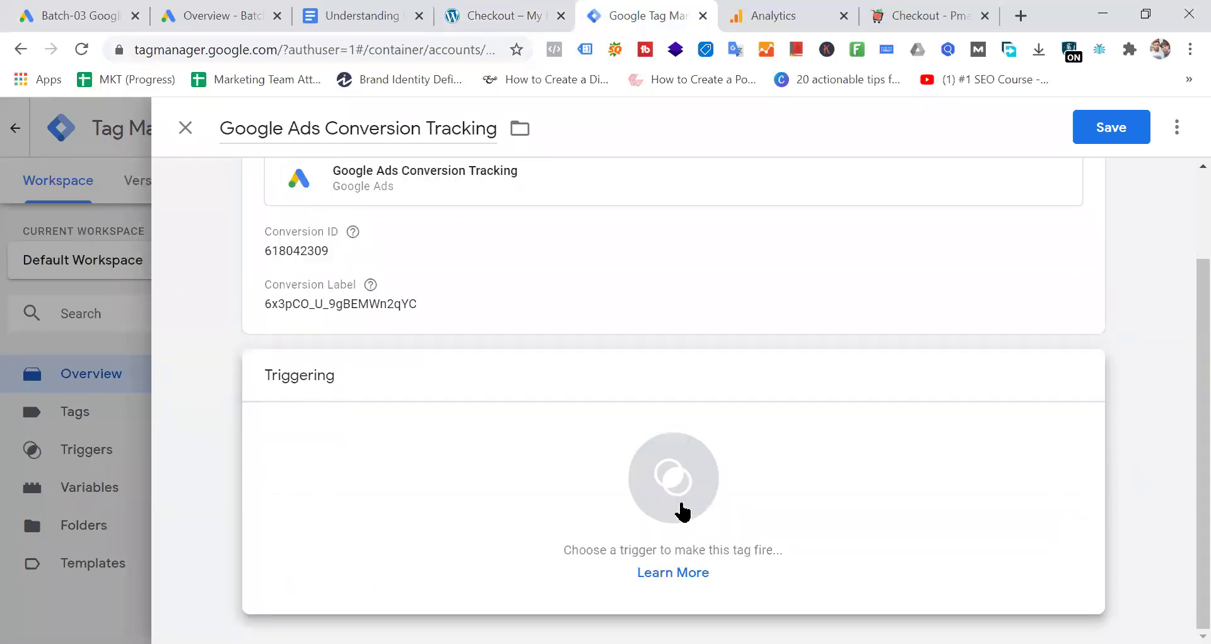
Step: Open the store homepage in a new browser tab and look at the Native Organic Papaya product page and its URL
left_click(487, 15)
right_click(115, 189)
left_click(183, 197)
left_click(569, 16)
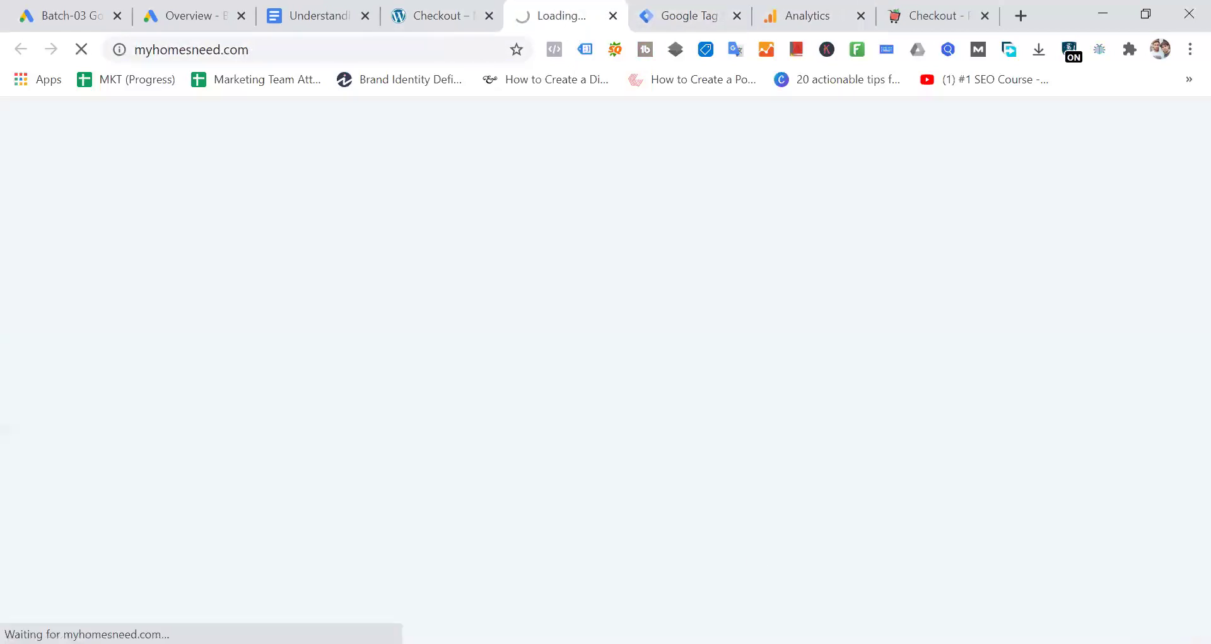
scroll(814, 433, "down", 8)
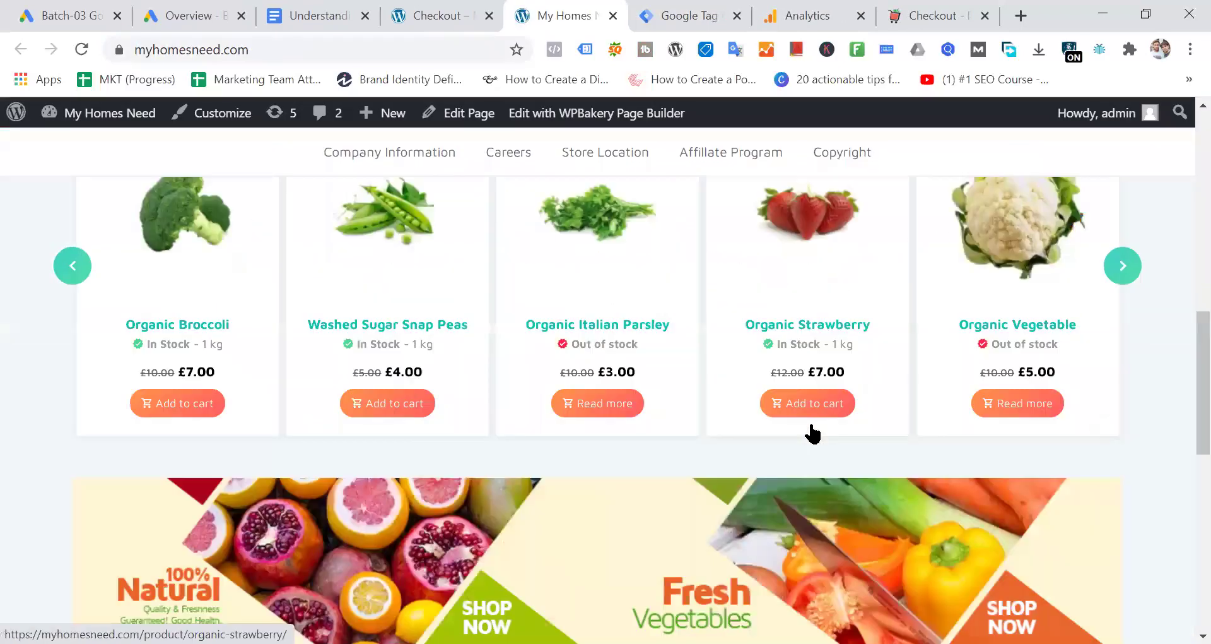
scroll(814, 433, "down", 5)
scroll(818, 434, "down", 5)
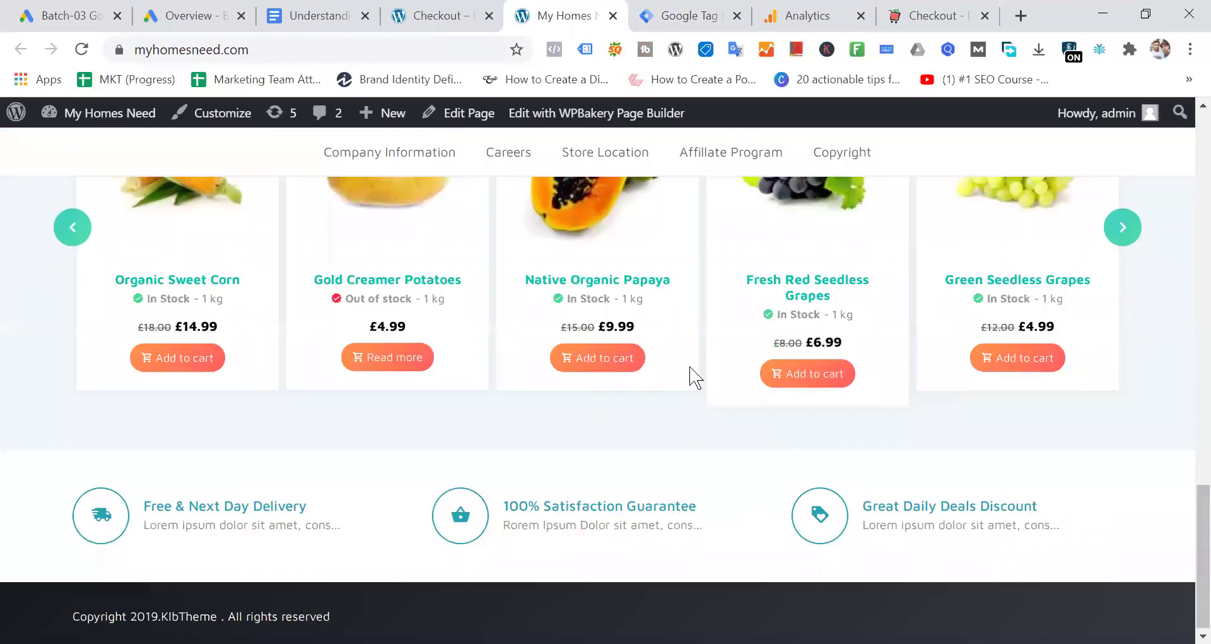
left_click(692, 378)
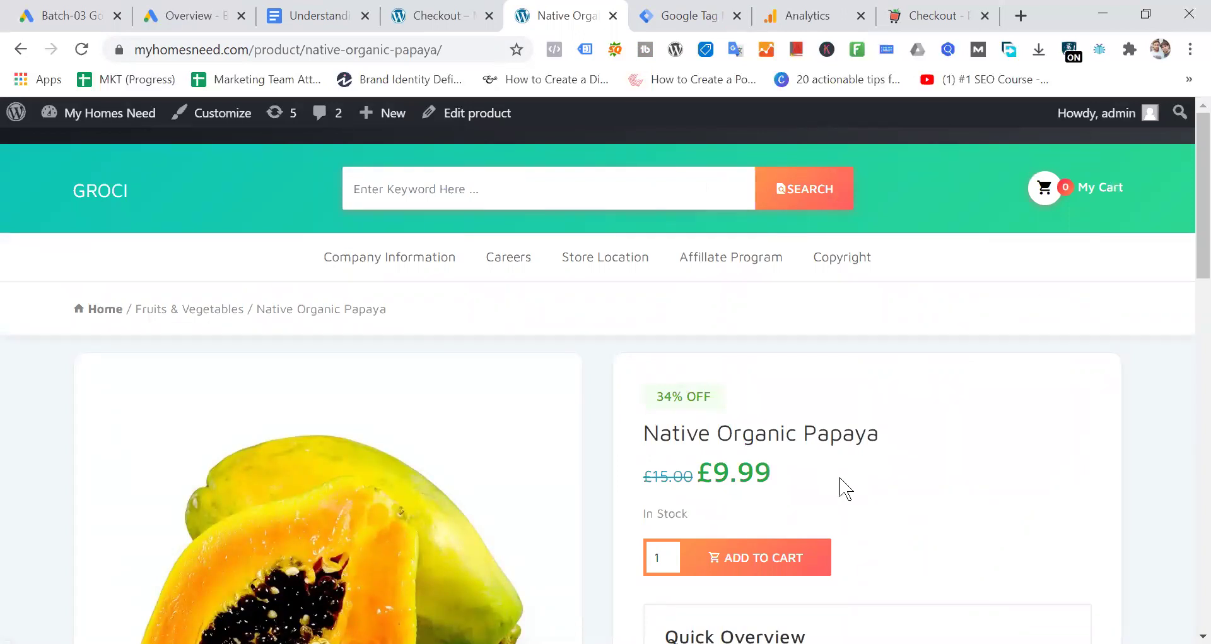
scroll(938, 429, "down", 5)
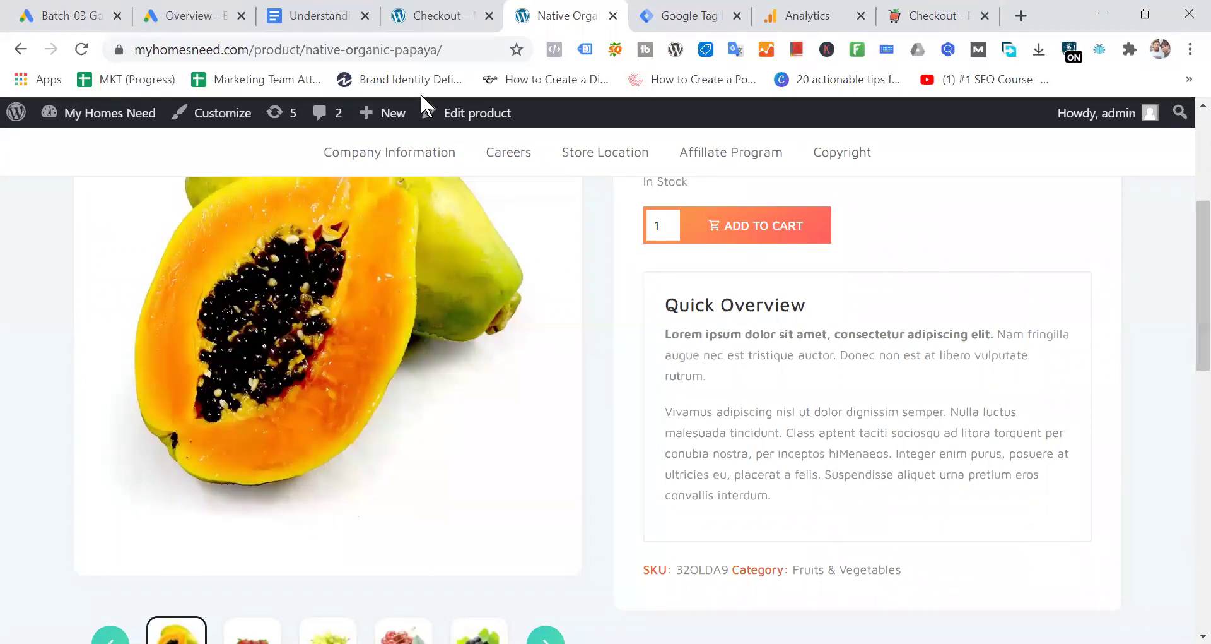
Step: Return to the order confirmation page and select the /order-received/ part of its URL
left_click(434, 16)
left_click_drag(310, 49, 444, 48)
left_click(444, 49)
key("shift+End")
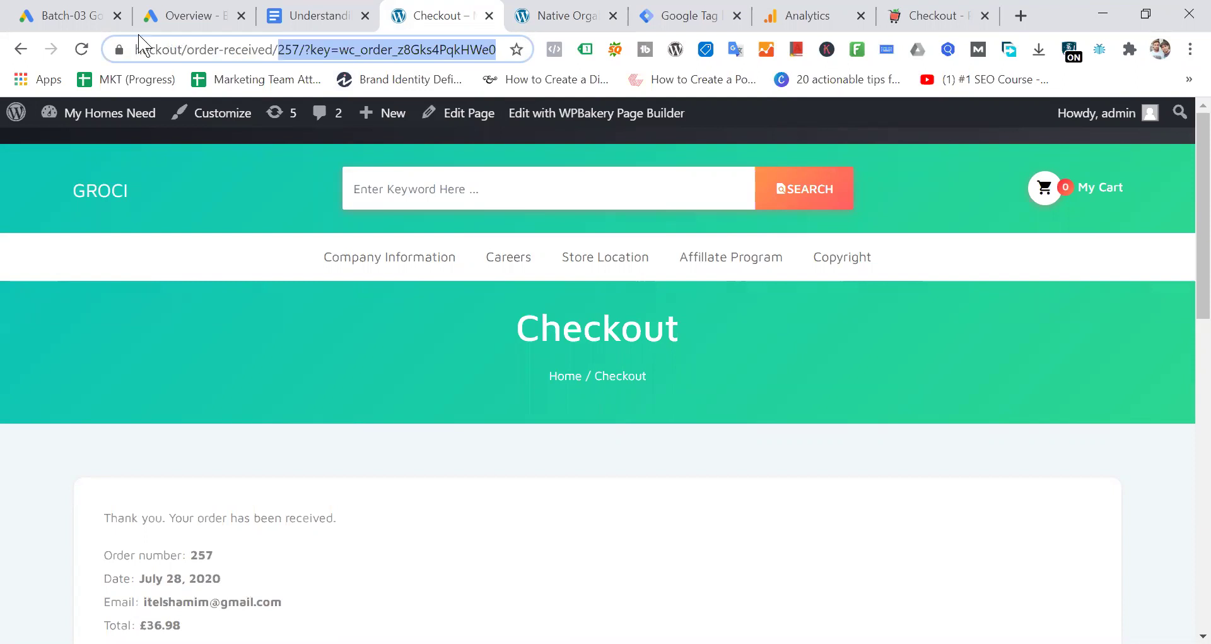
left_click_drag(181, 50, 277, 53)
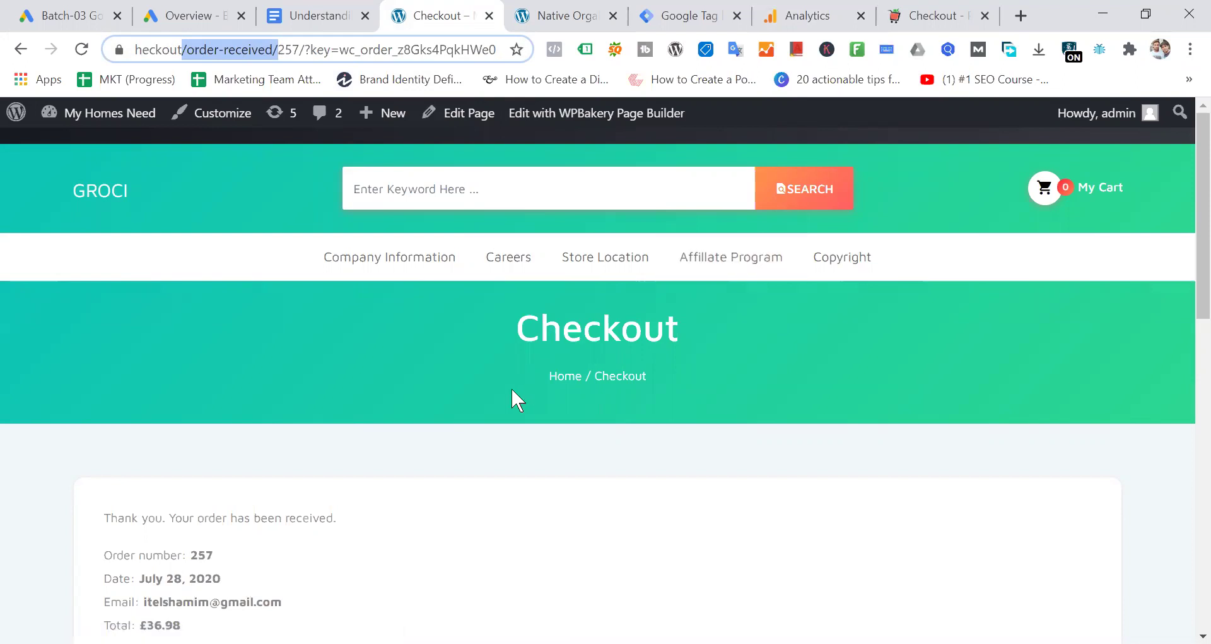
Step: Create a new trigger of type Page View for the Google Ads Conversion Tracking tag in Tag Manager
left_click(712, 15)
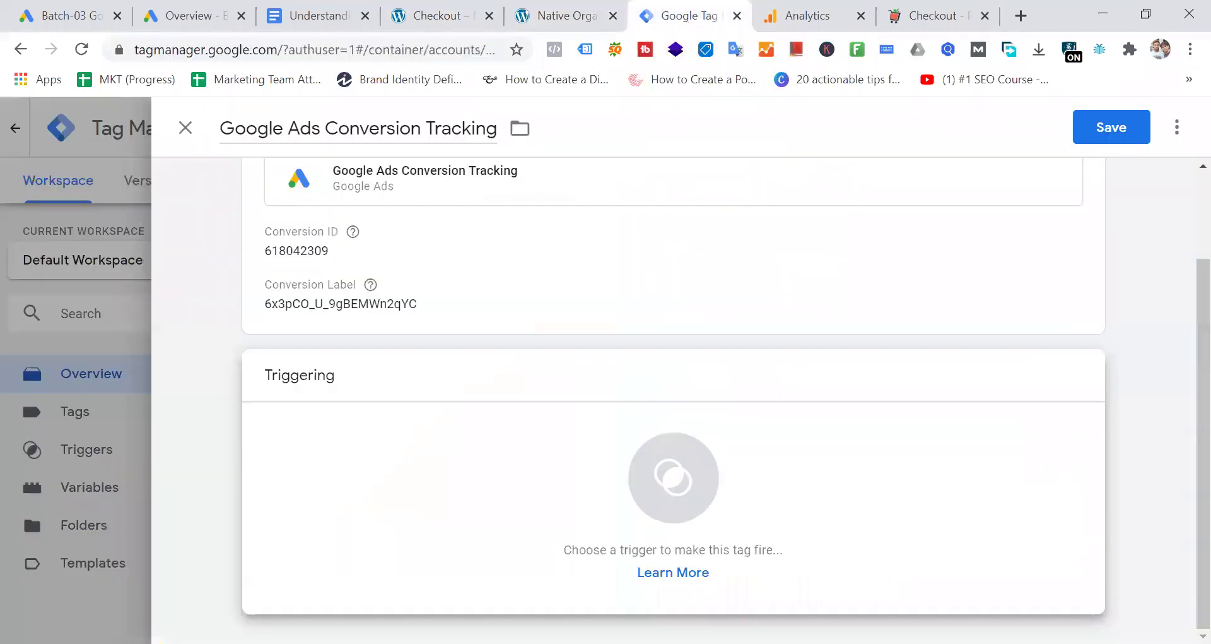
left_click(701, 480)
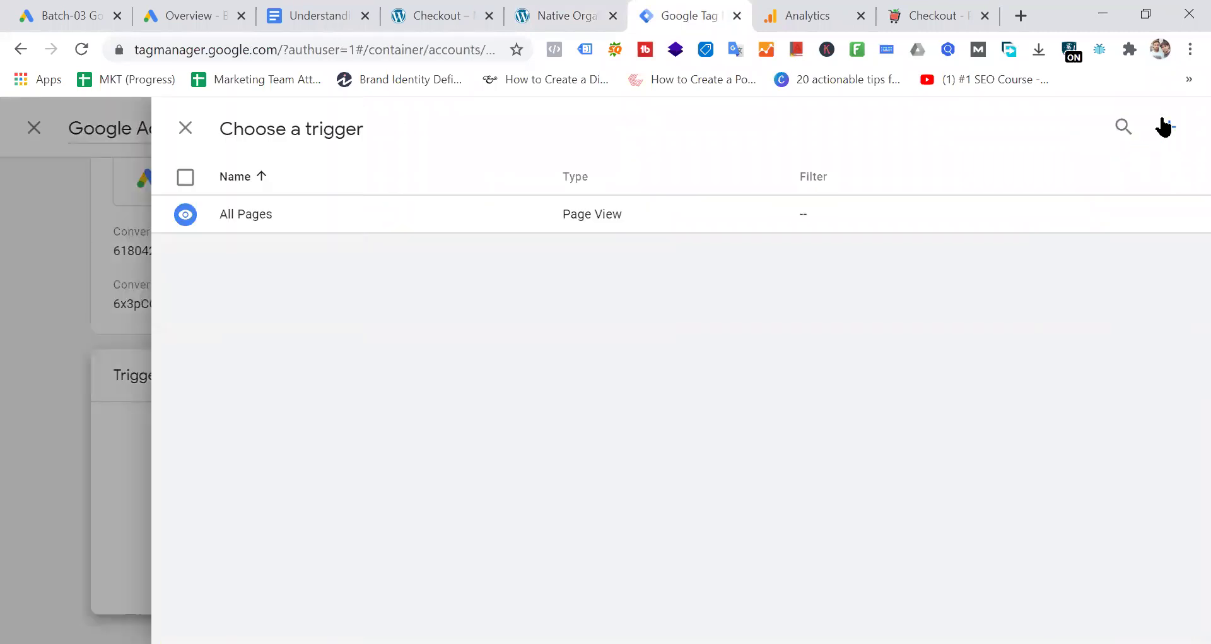
left_click(1170, 127)
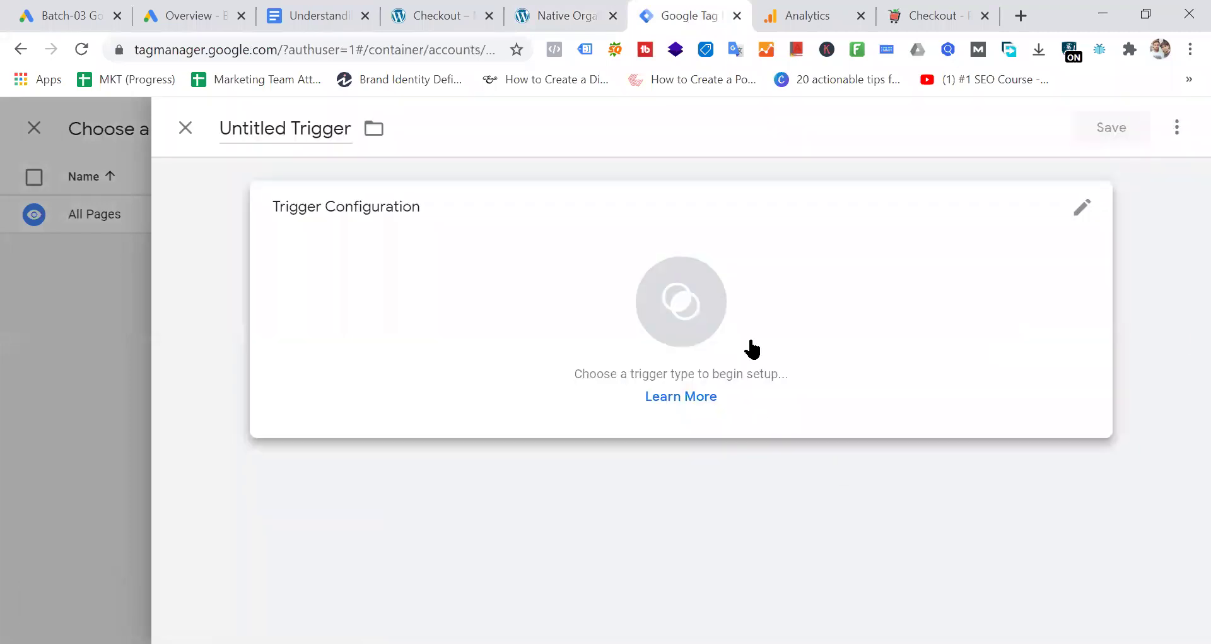
left_click(716, 336)
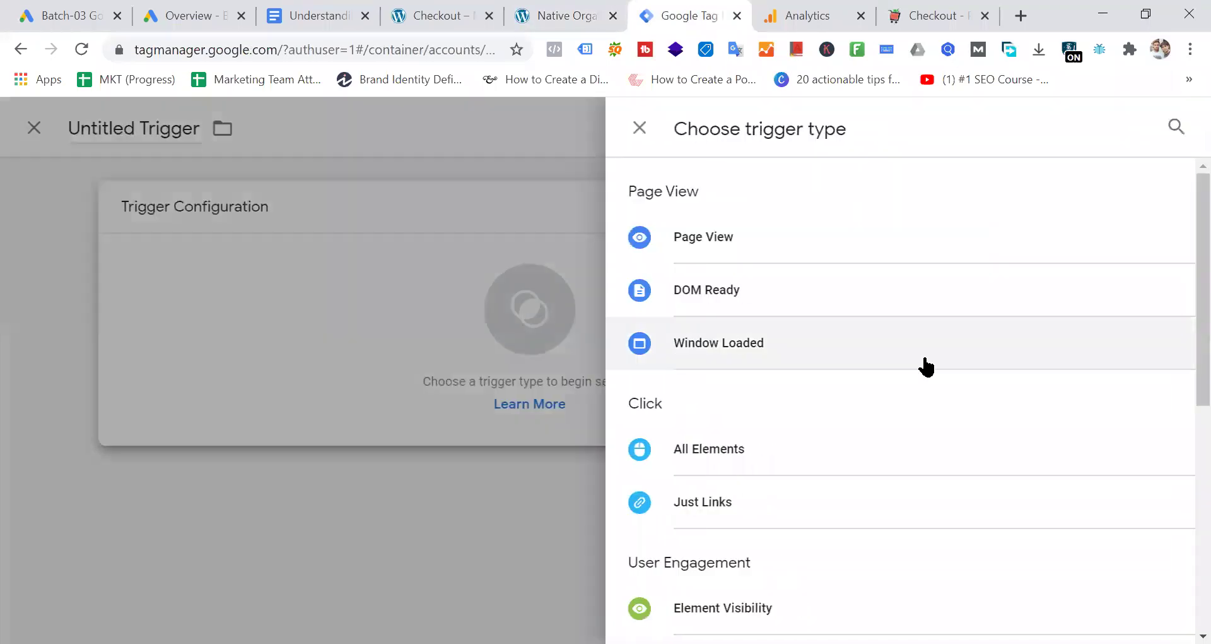
left_click(885, 234)
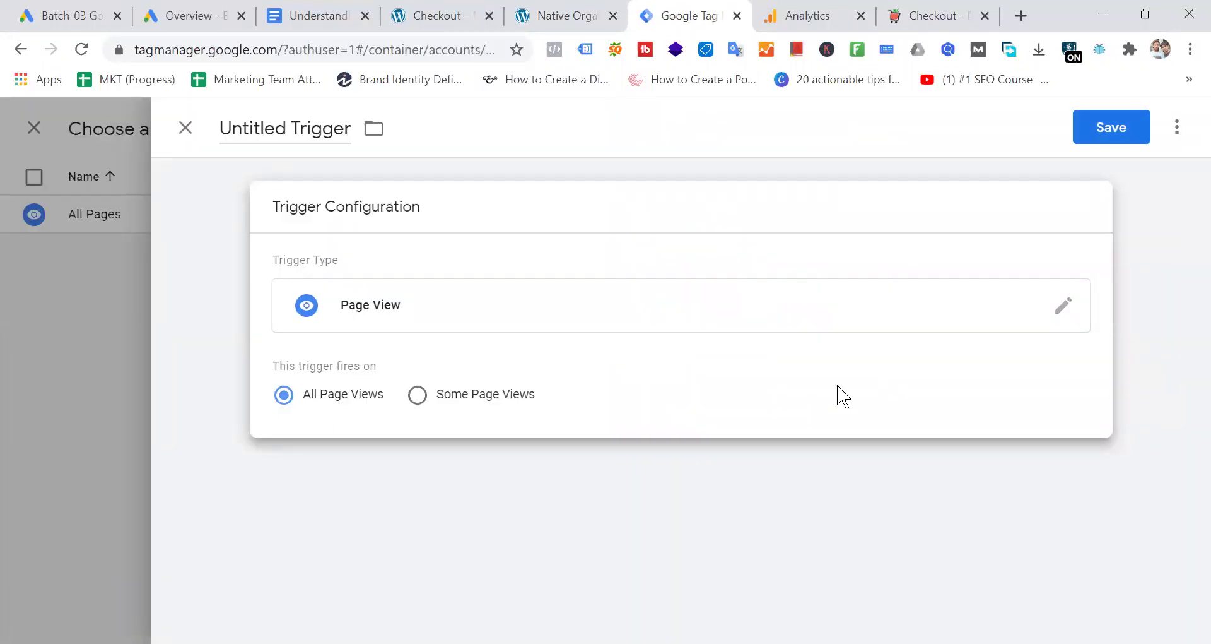
Step: Limit the trigger to Some Page Views and base its firing condition on Page URL
left_click(417, 393)
left_click(486, 474)
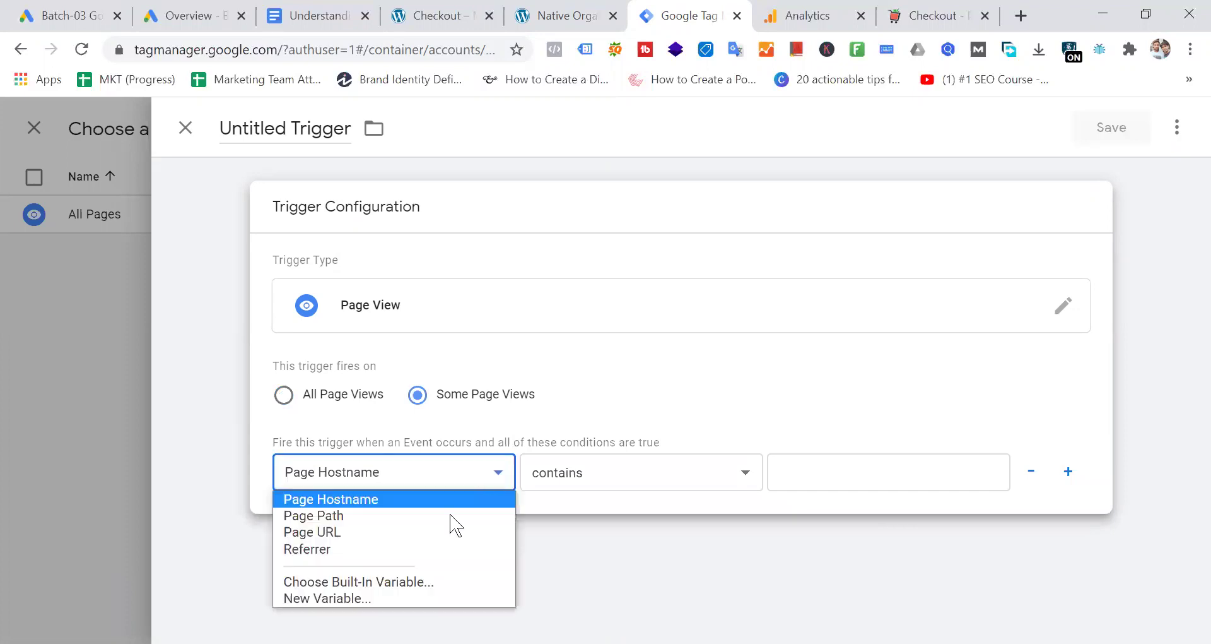
left_click(391, 531)
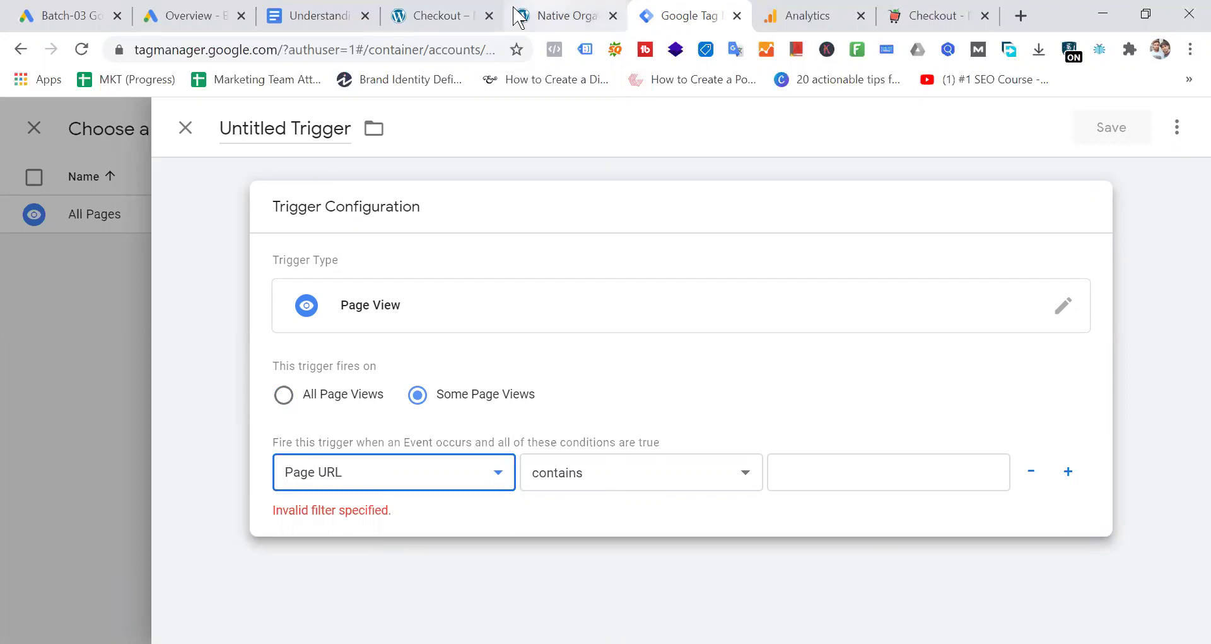
Step: Copy /order-received/ from the order confirmation page's URL and use it as the Page URL contains value in the trigger
left_click(451, 15)
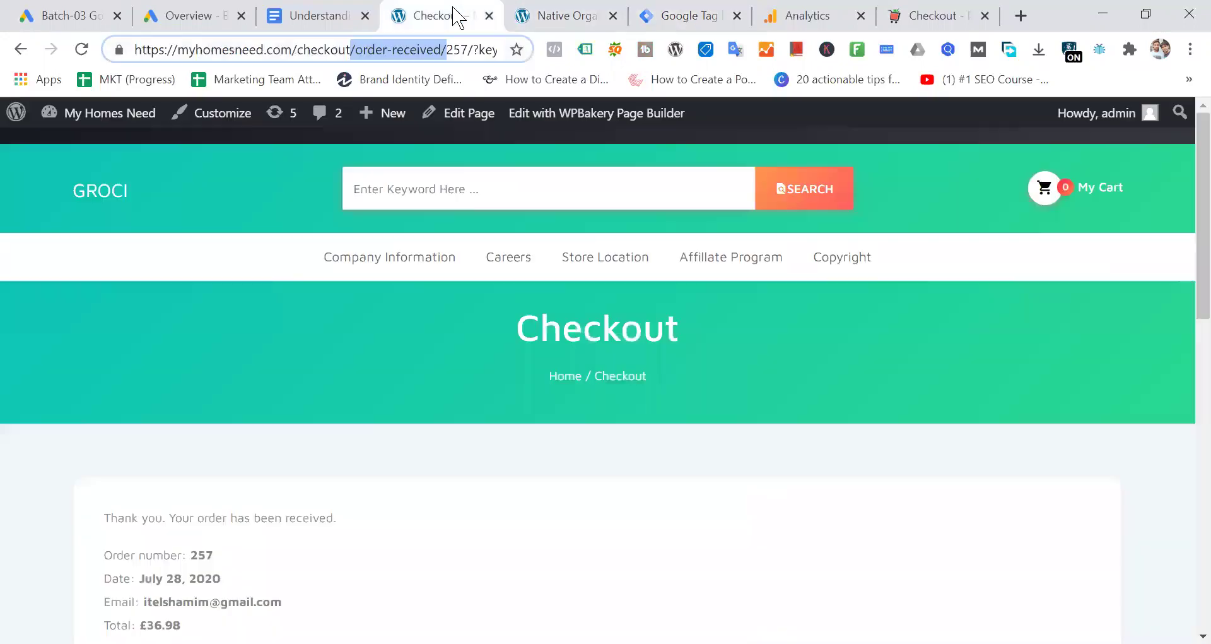
right_click(368, 48)
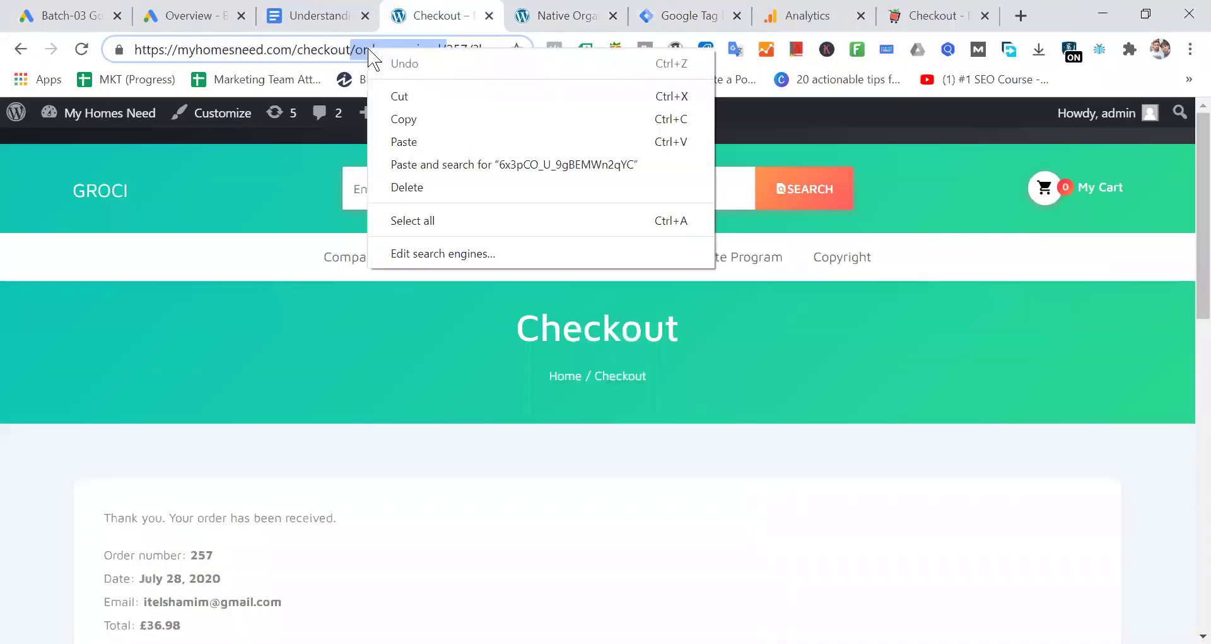
left_click(407, 118)
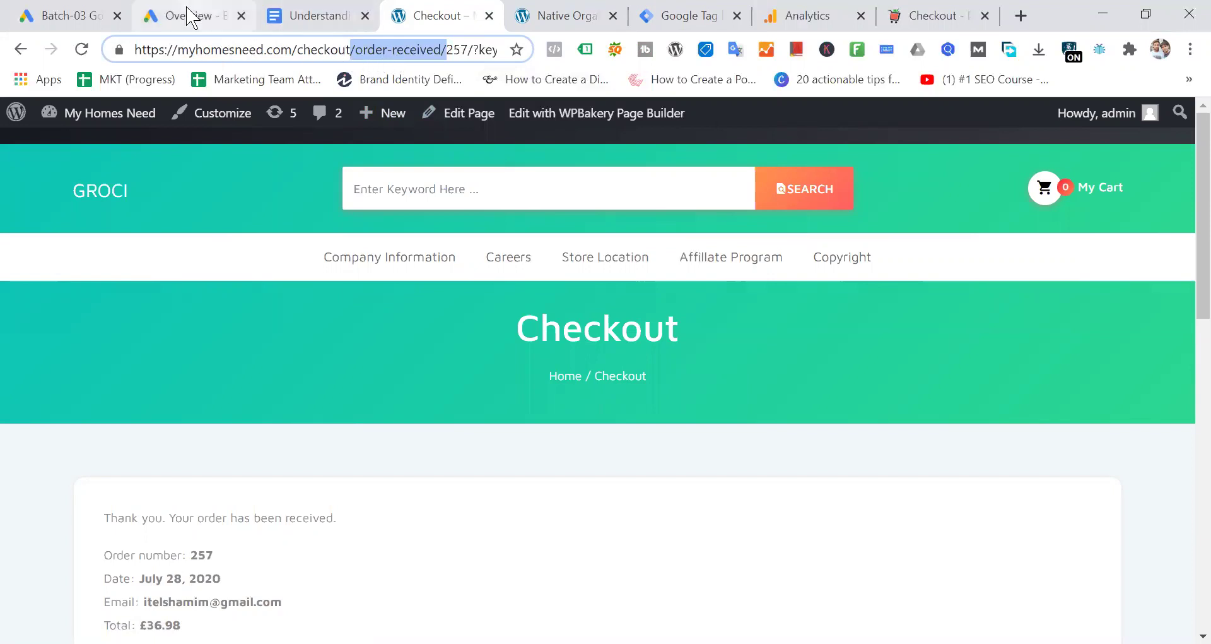
left_click(694, 15)
left_click(855, 473)
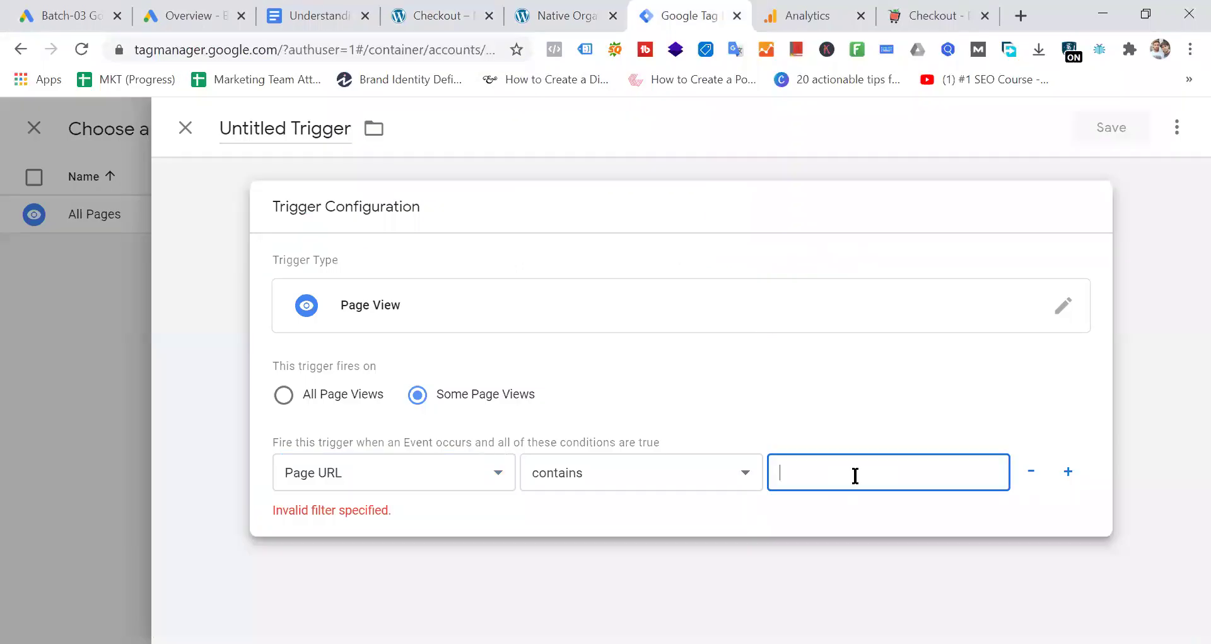
key("ctrl+v")
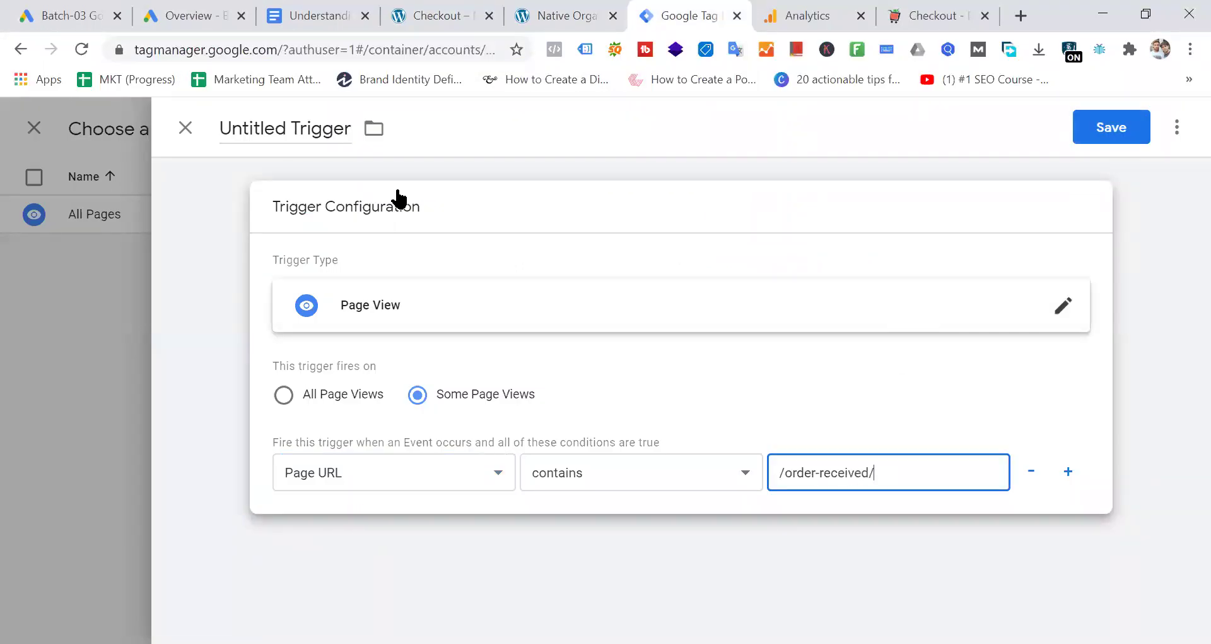
Step: Name the trigger Order Received and save it to the Google Ads Conversion Tracking tag
left_click(322, 128)
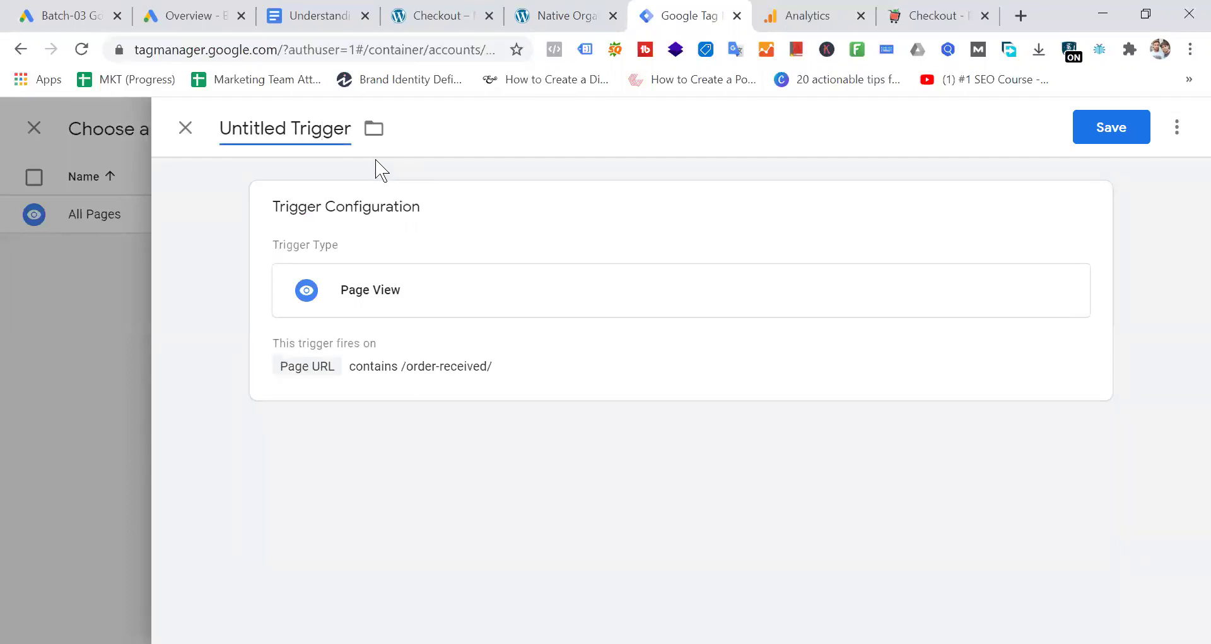
key("ctrl+a")
type("Order ")
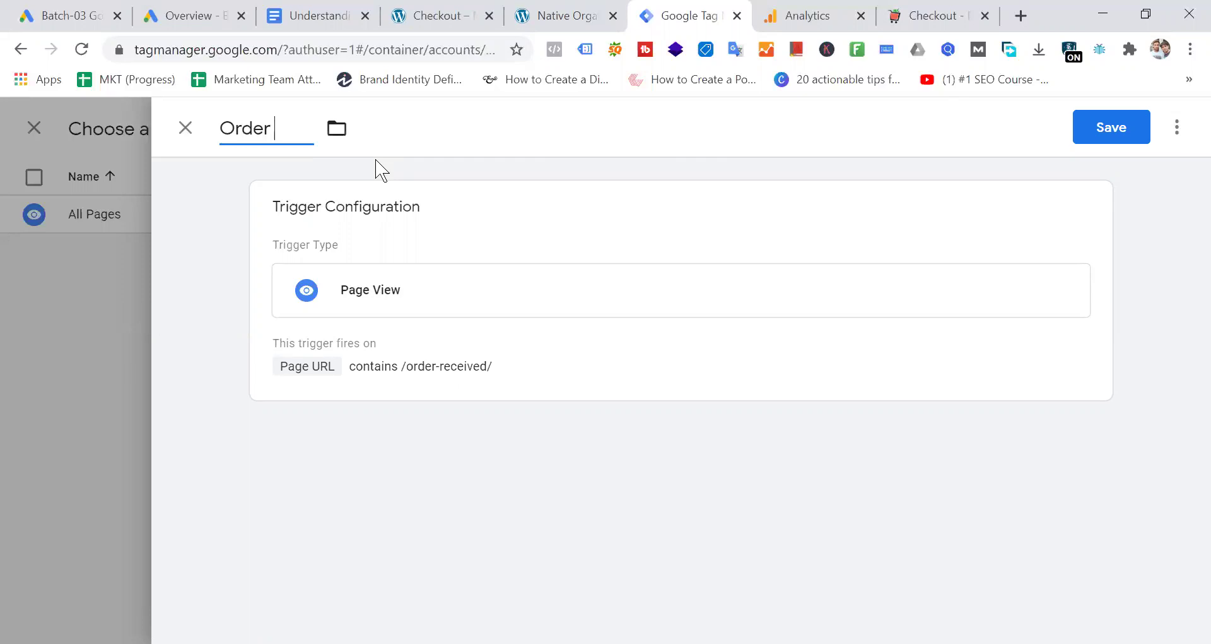
type("Recived")
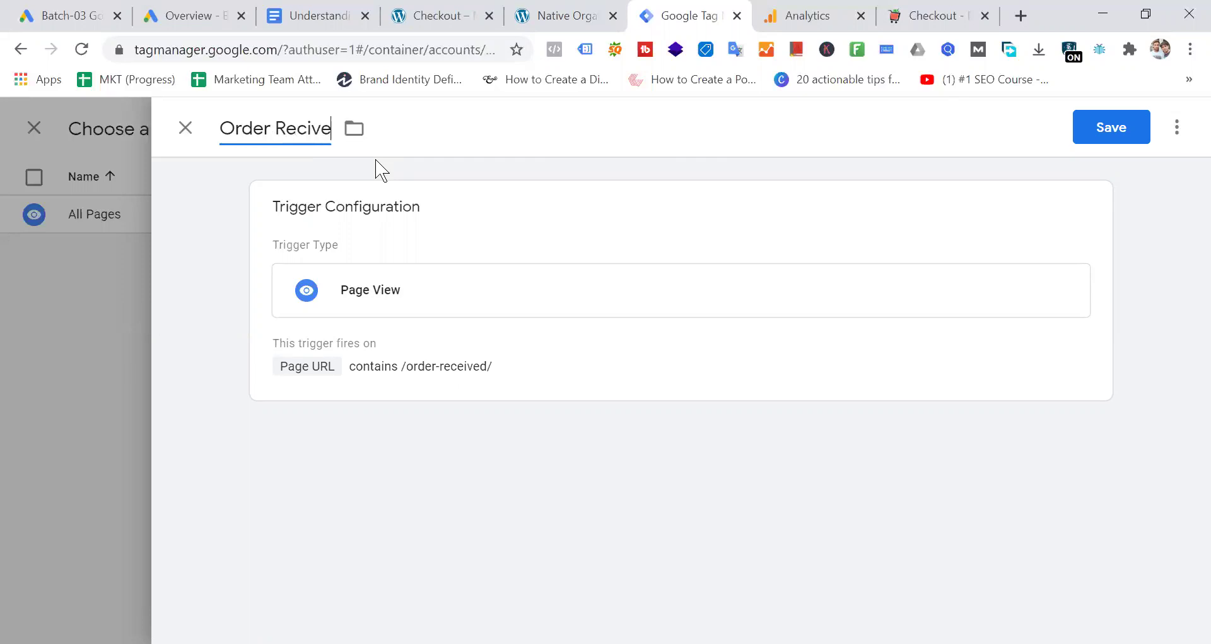
key("Return")
key("BackSpace")
key("BackSpace")
type("eied")
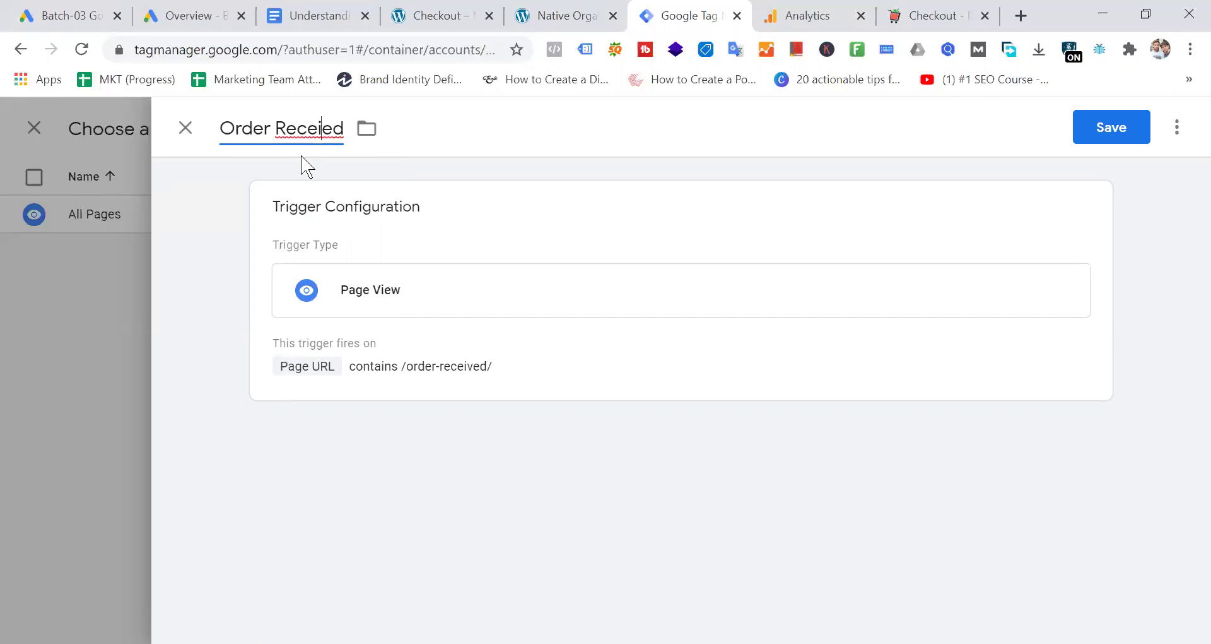
key("BackSpace")
type("i")
right_click(319, 129)
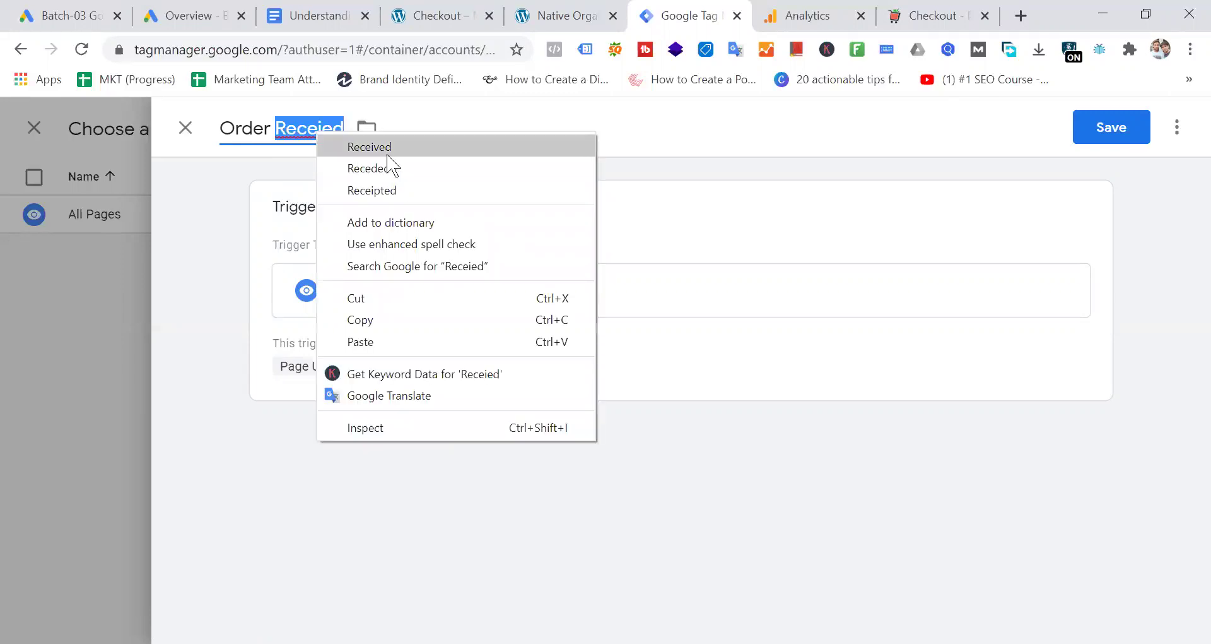
left_click(387, 150)
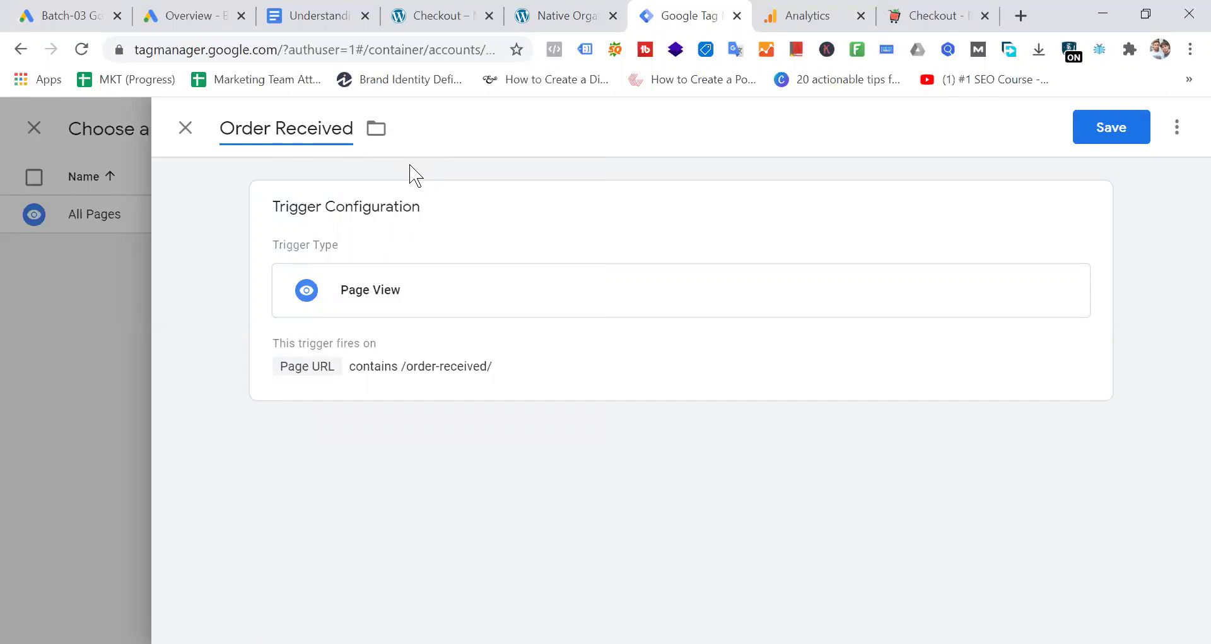
left_click(1108, 127)
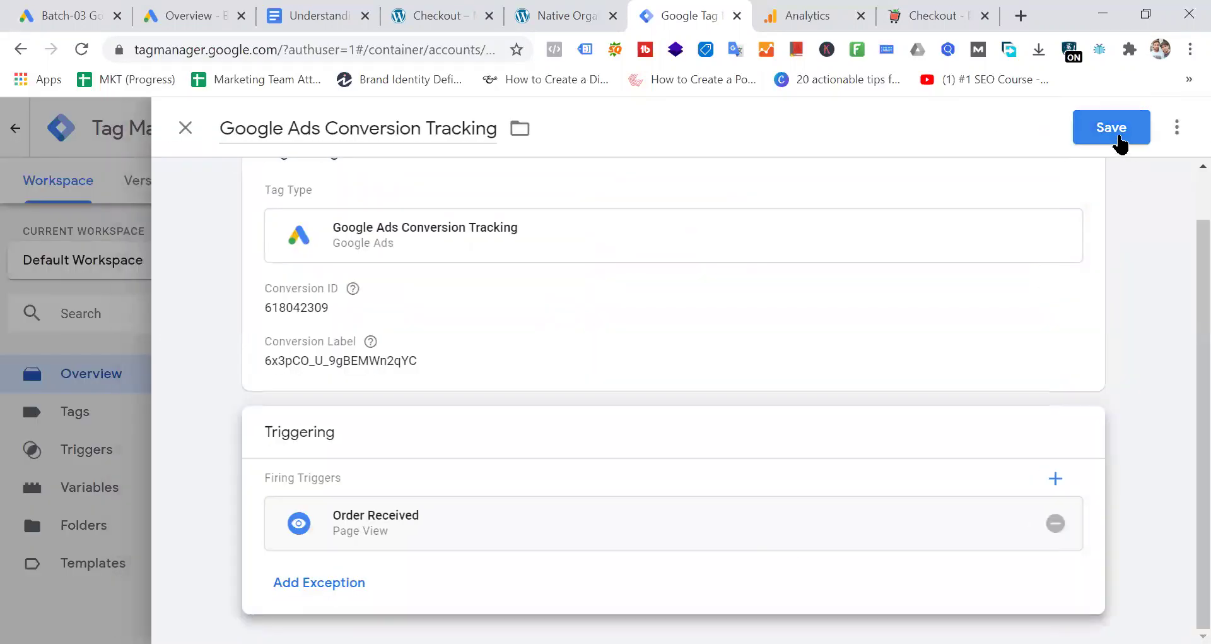
Step: Save the Google Ads Conversion Tracking tag and begin submitting the workspace changes
left_click(1119, 135)
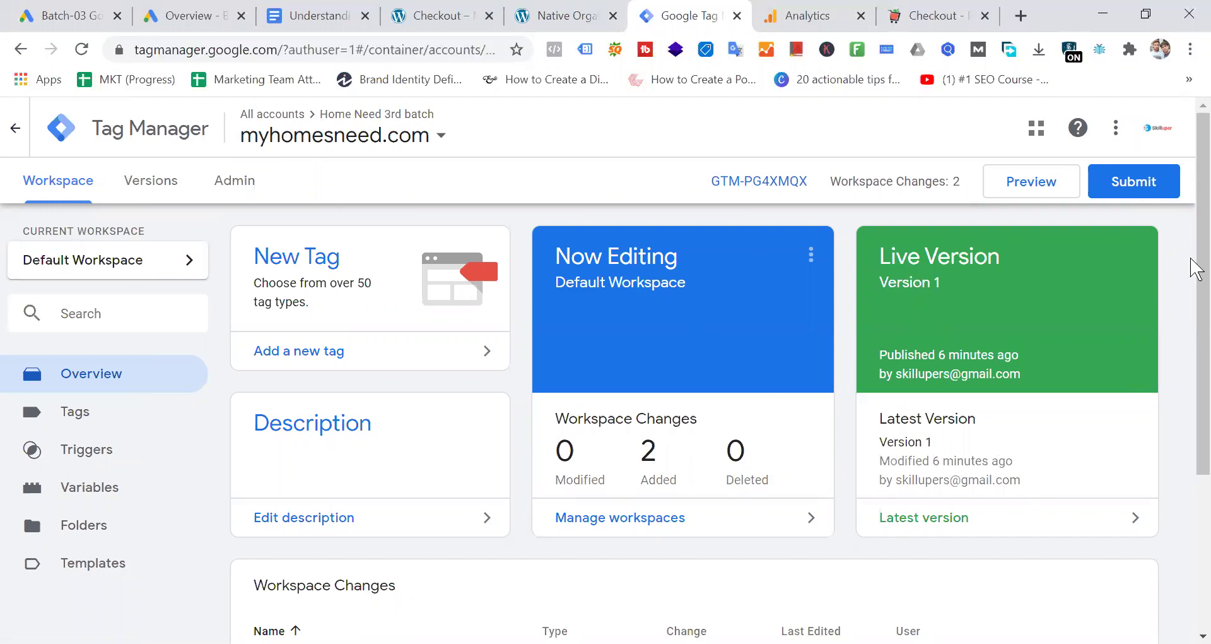
left_click(1135, 191)
left_click(430, 345)
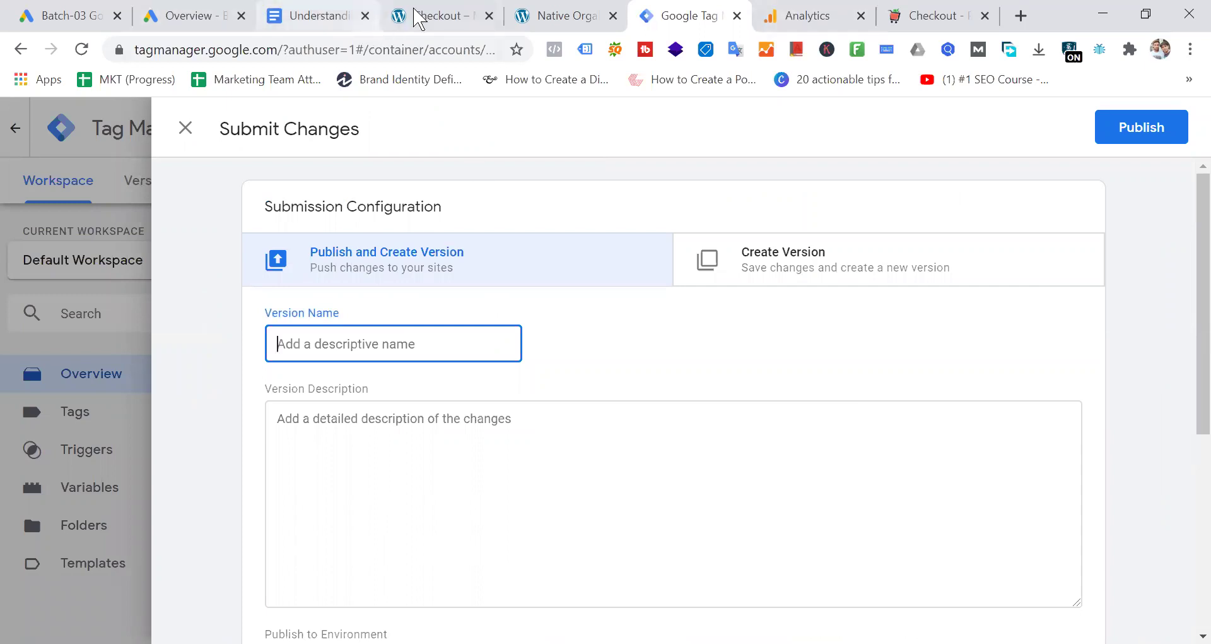
Step: Enable Tag Assistant on the Native Organic Papaya product page, then reload the page and open the tag analysis
left_click(446, 17)
left_click(529, 26)
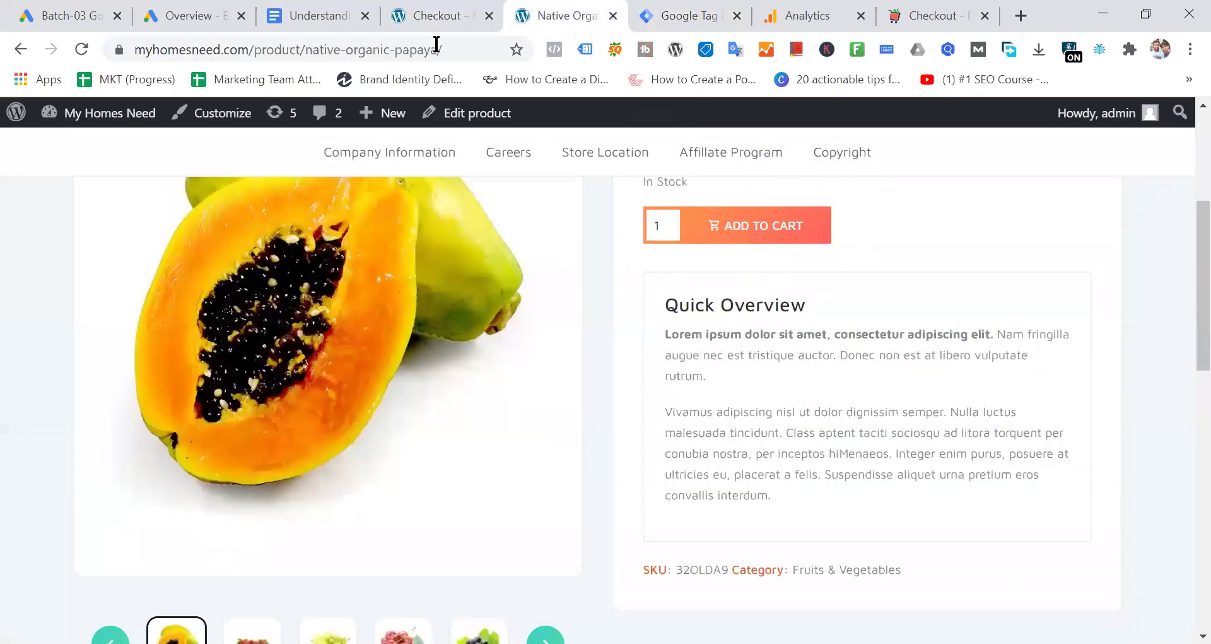
left_click(316, 49)
key("Return")
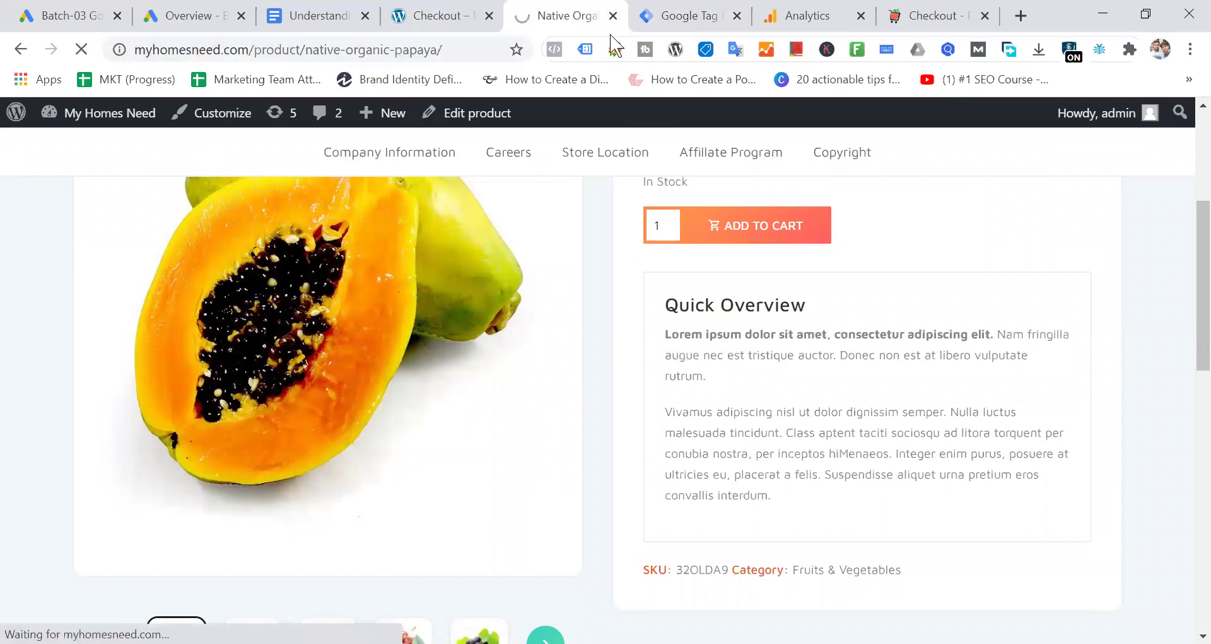
left_click(585, 49)
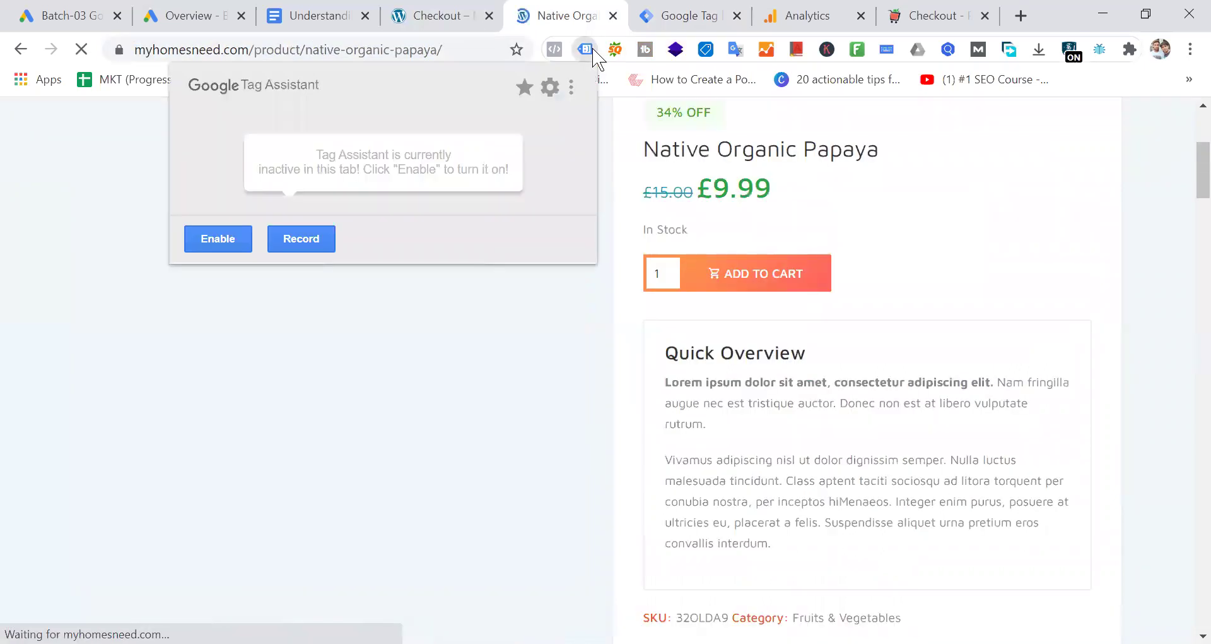
left_click(217, 243)
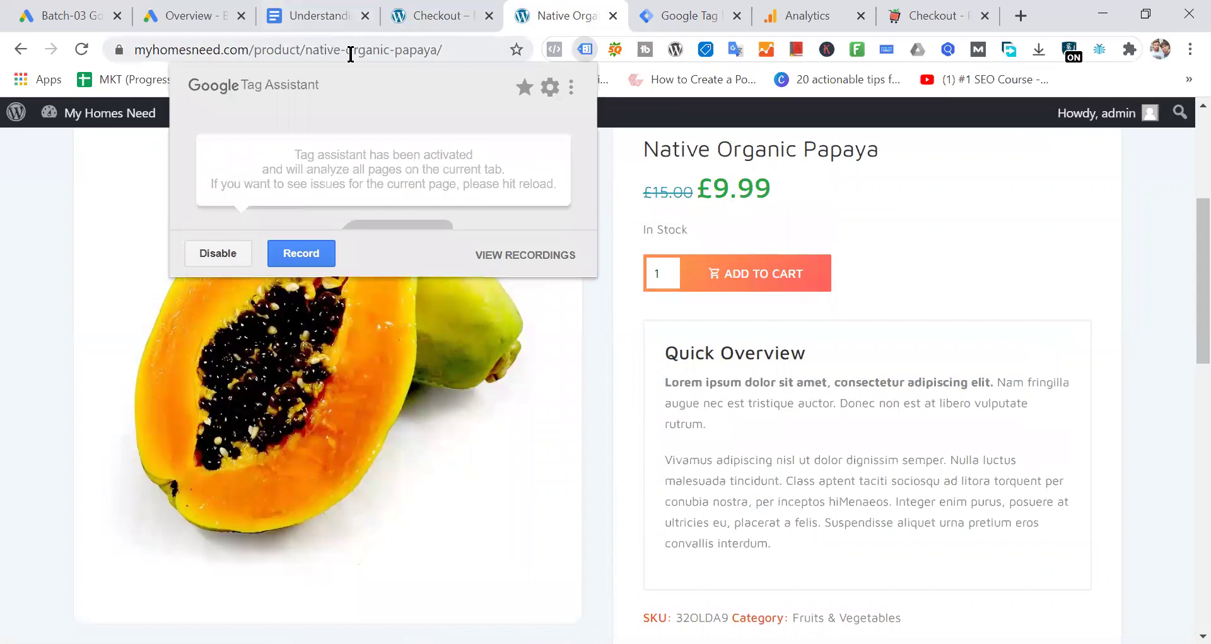
key("F5")
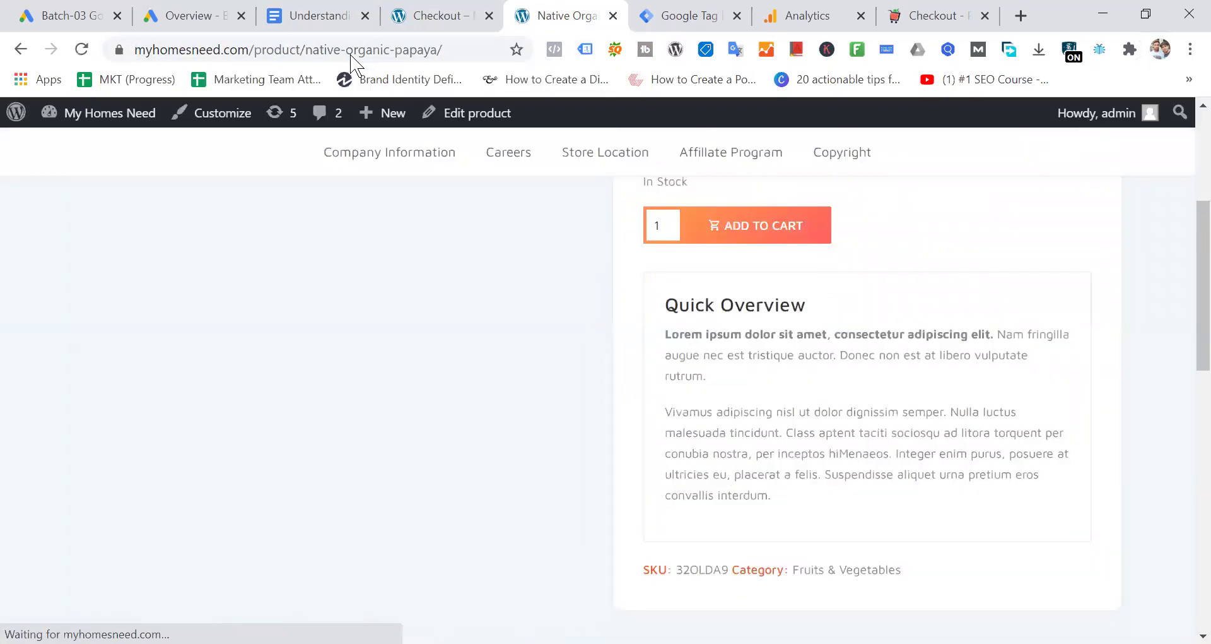
left_click(585, 49)
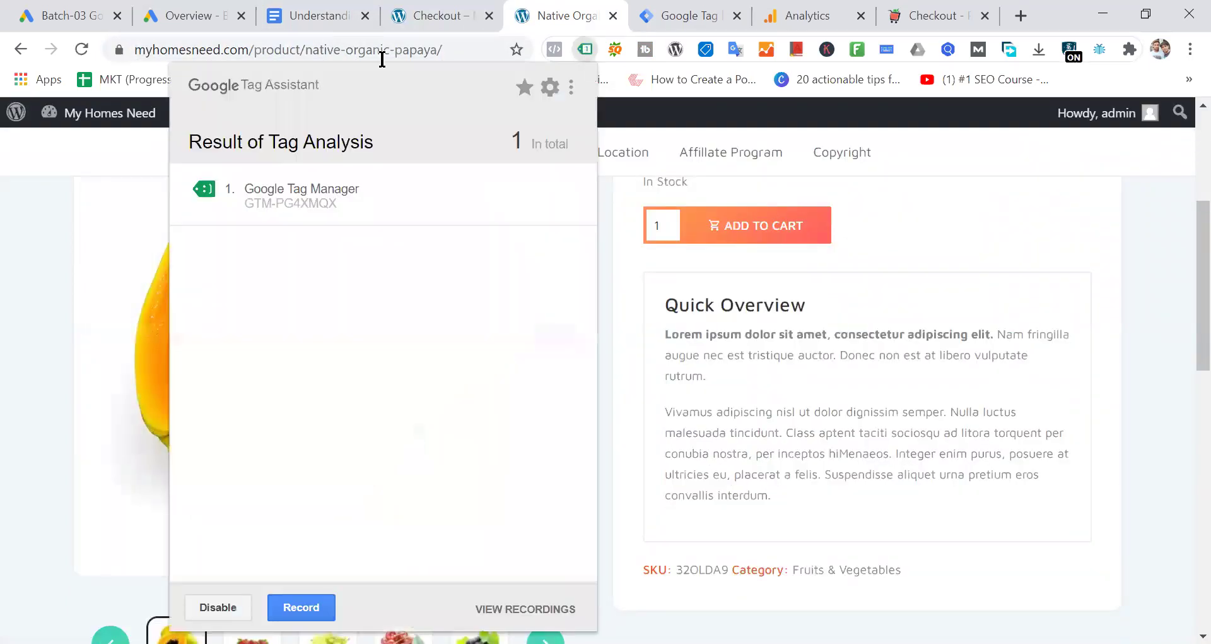
Step: Reload the product page and look at the pmart.com.bd order confirmation page
left_click(308, 50)
key("Return")
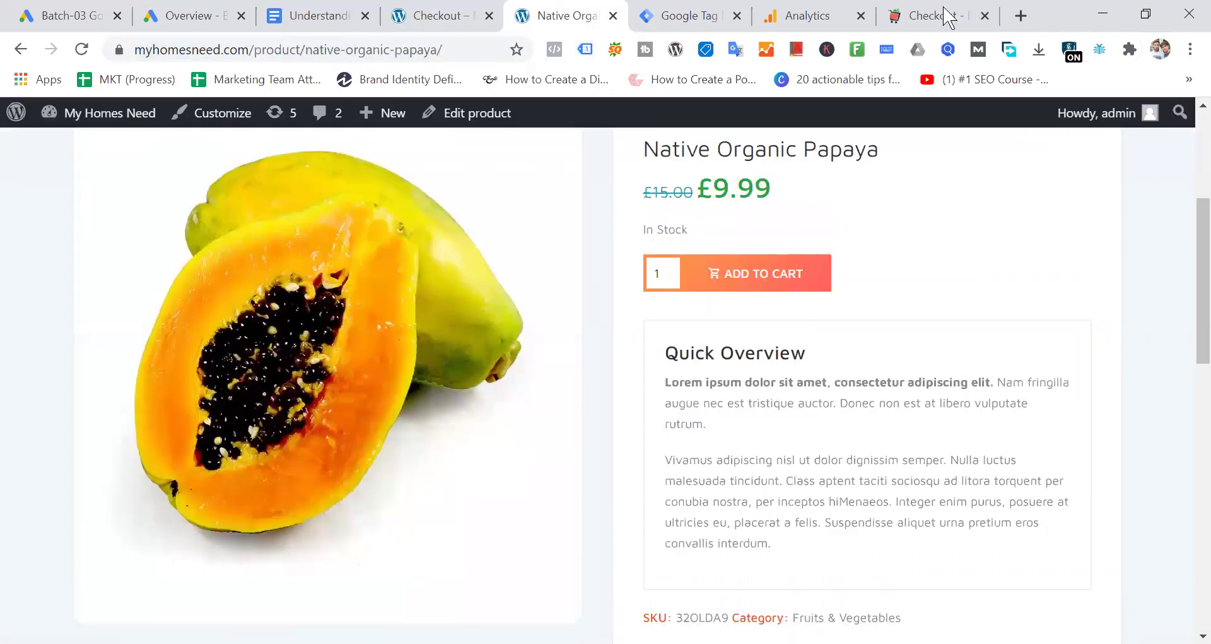
left_click(944, 15)
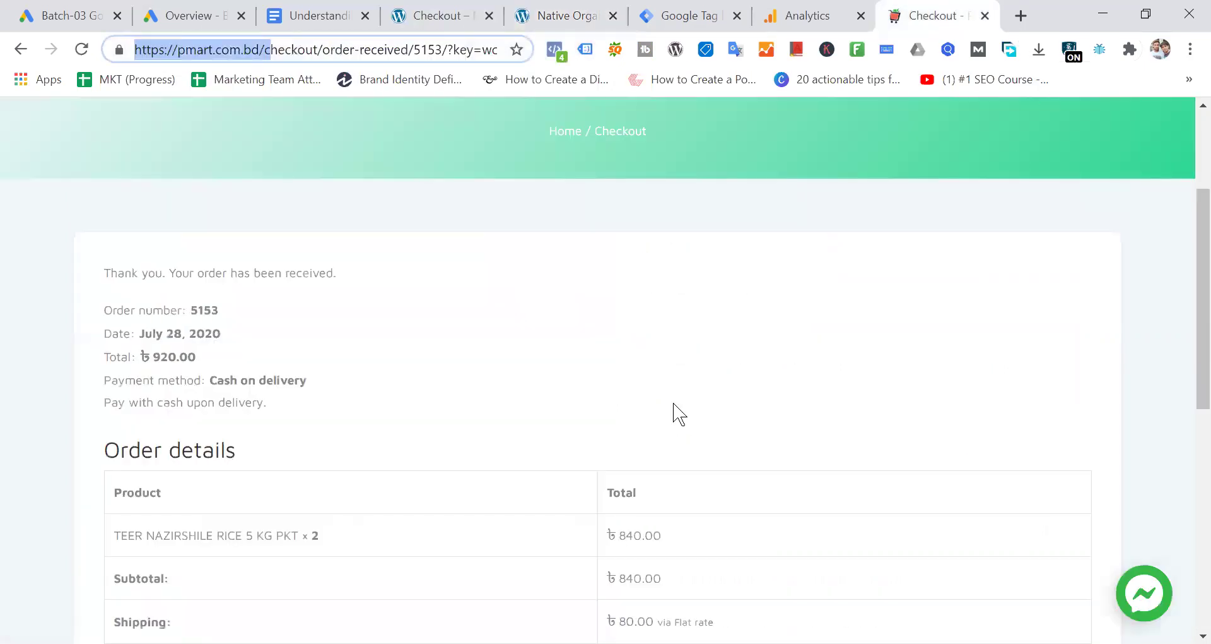
Step: Return to the Tag Manager submission, name the version Google Conversion Tracking and publish it
left_click(691, 16)
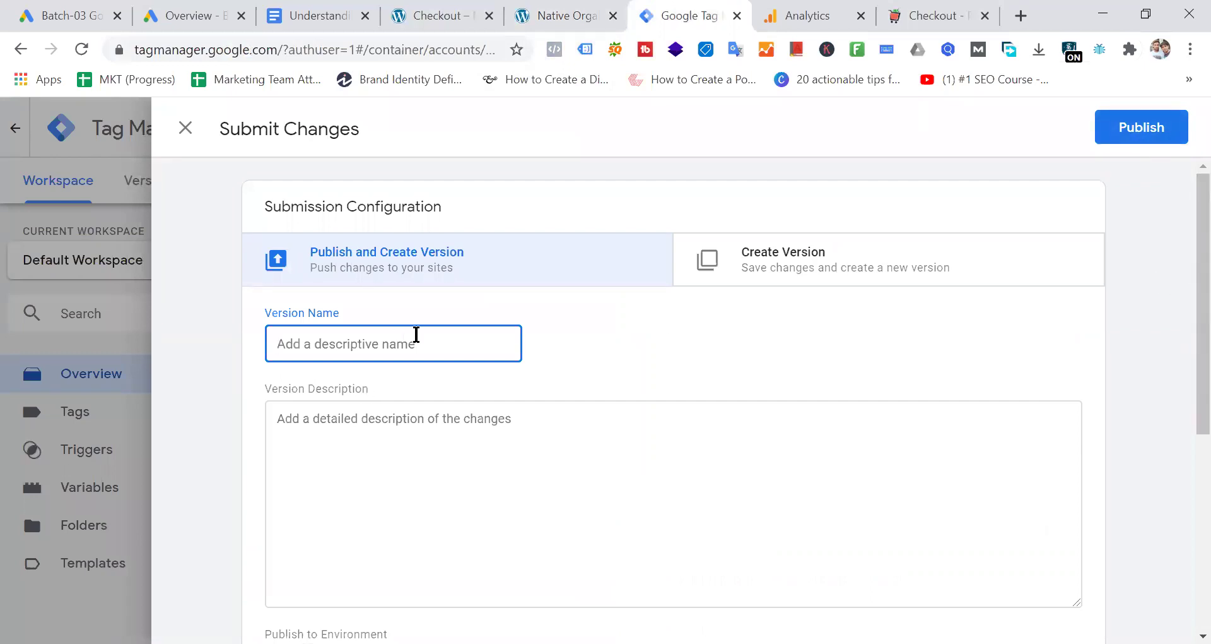
type("Goo")
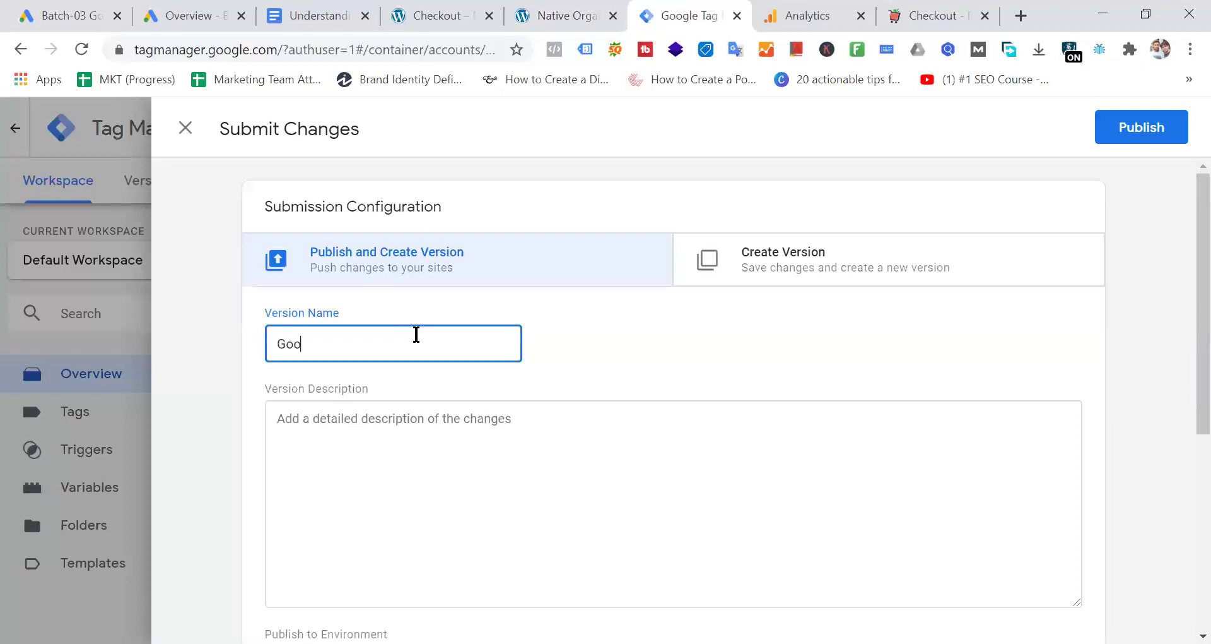
type("gle COnversion")
key("BackSpace")
key("BackSpace")
key("BackSpace")
key("BackSpace")
key("BackSpace")
key("BackSpace")
key("BackSpace")
key("BackSpace")
type("onversion")
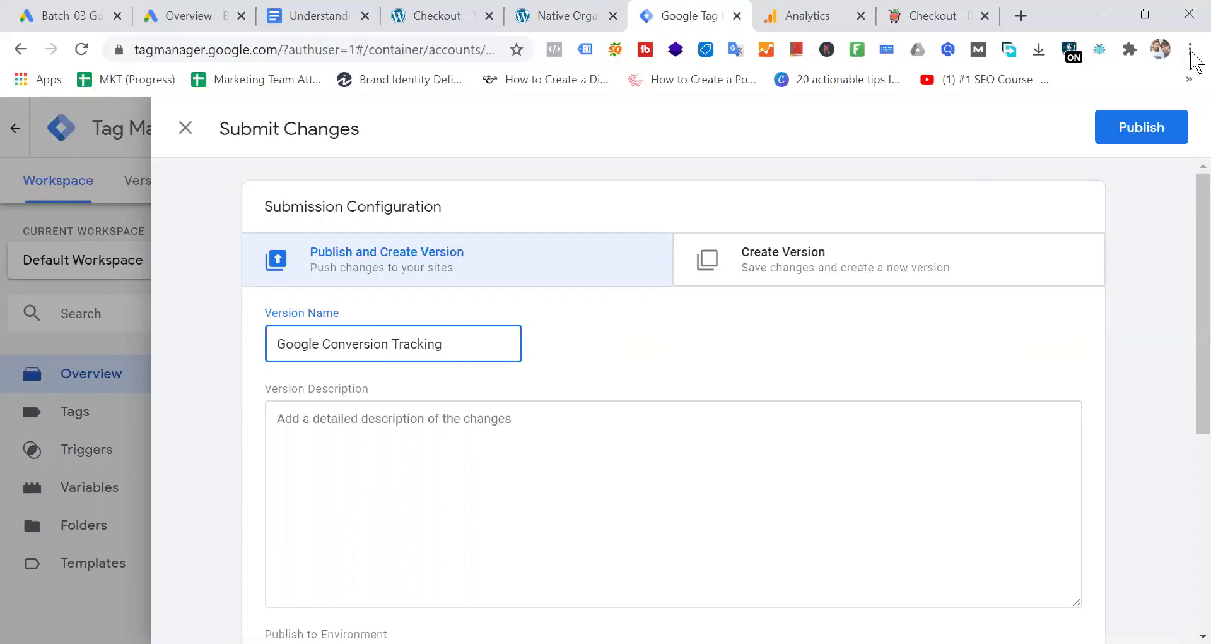
left_click(1142, 130)
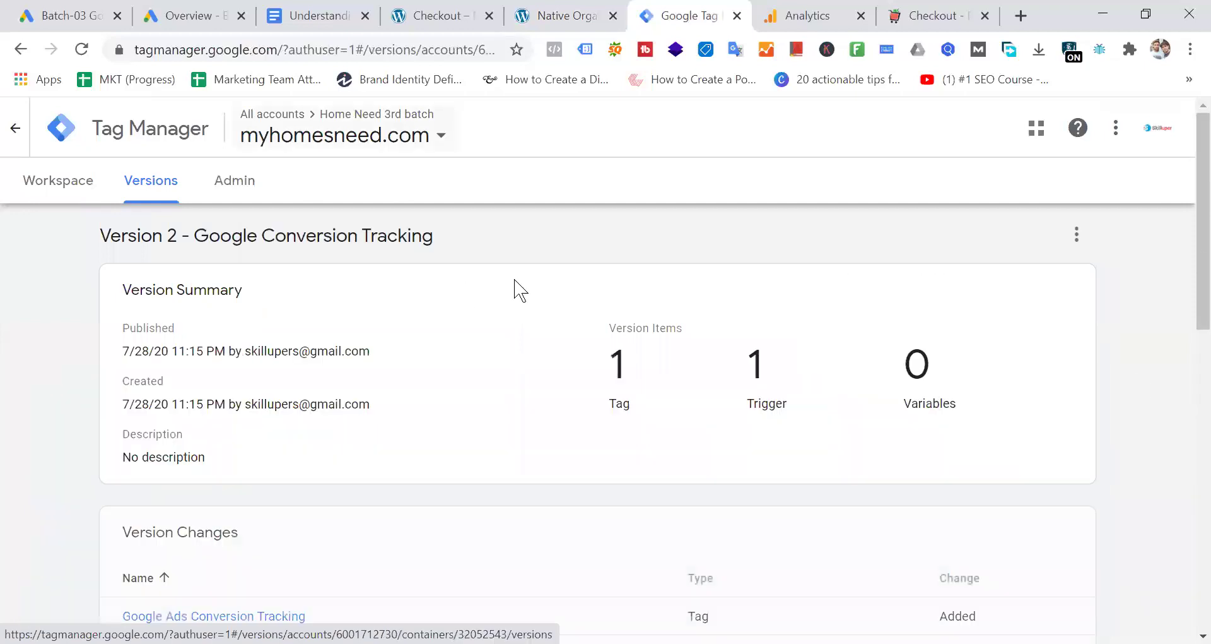
Step: Load the myhomesneed.com homepage in the product page's browser tab and inspect its tags with Tag Assistant
left_click(323, 15)
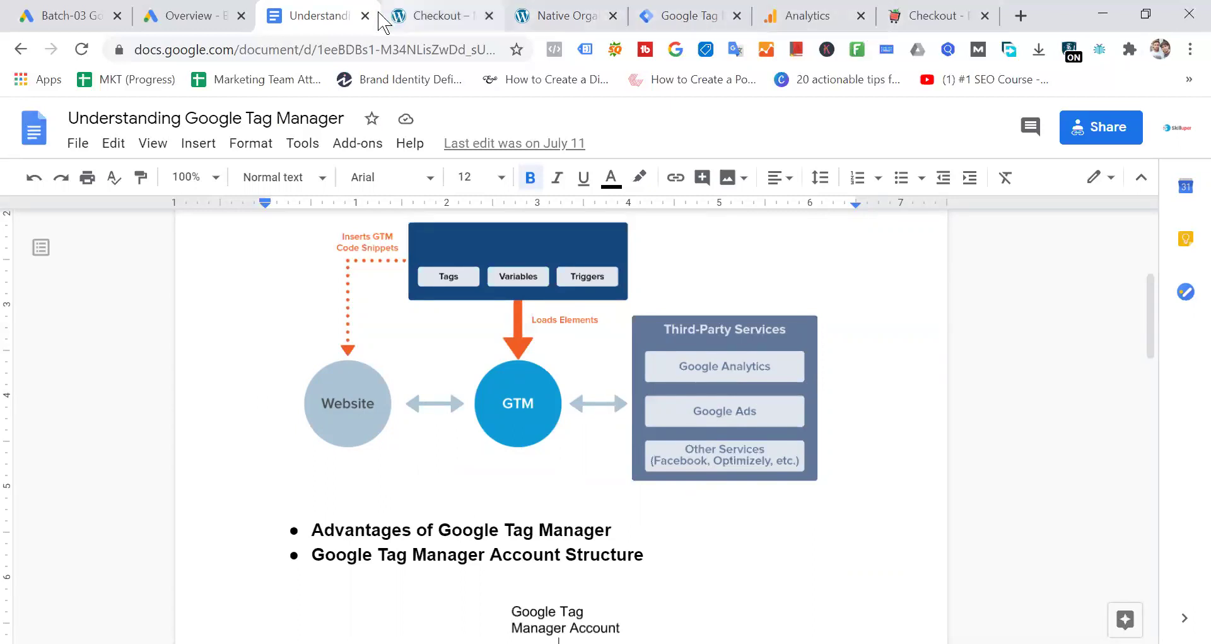
left_click(528, 20)
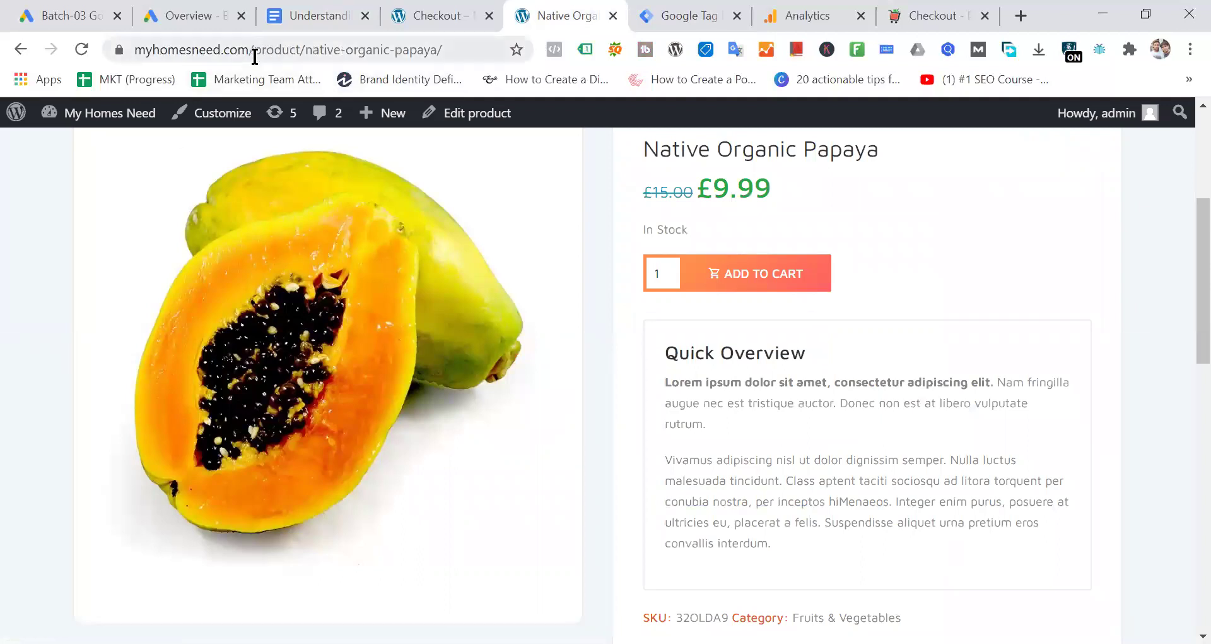
left_click_drag(254, 51, 489, 51)
key("BackSpace")
key("Return")
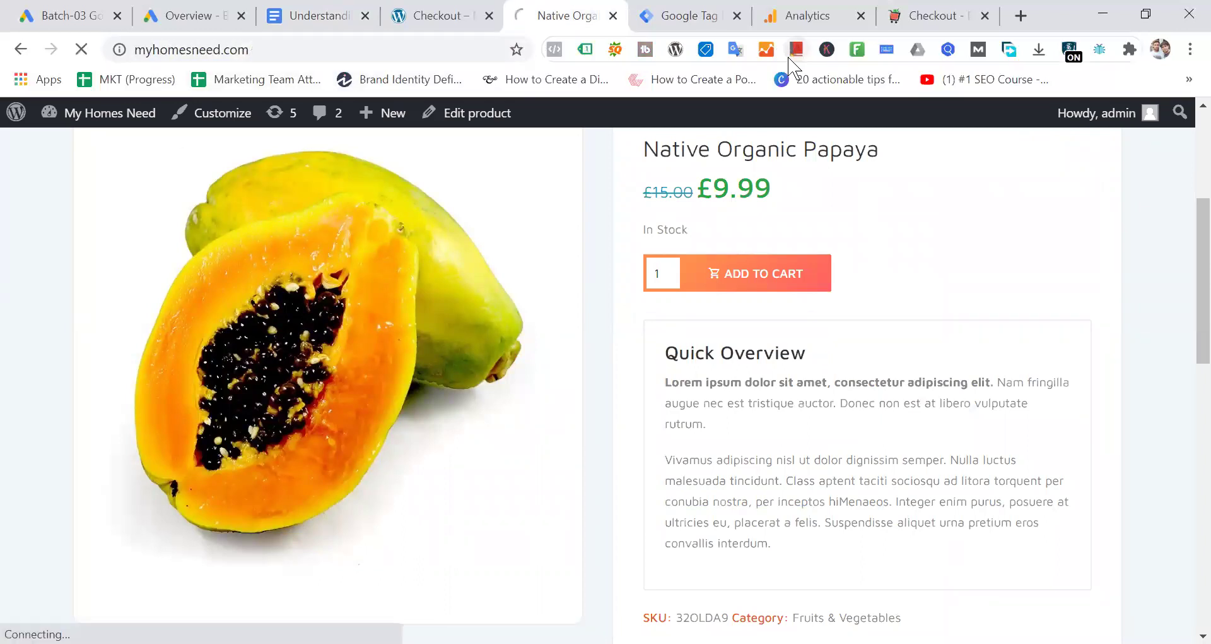
left_click(581, 53)
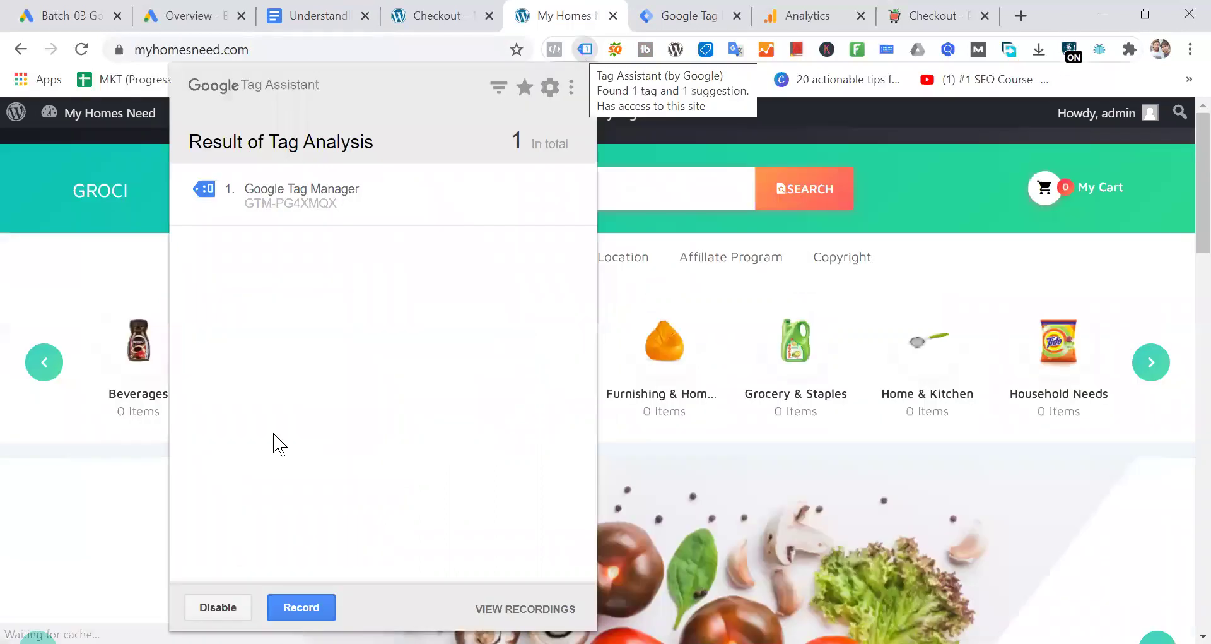
left_click(369, 40)
Step: Start preview mode for the Tag Manager workspace and reload the myhomesneed.com homepage to bring up the debug pane
left_click(710, 15)
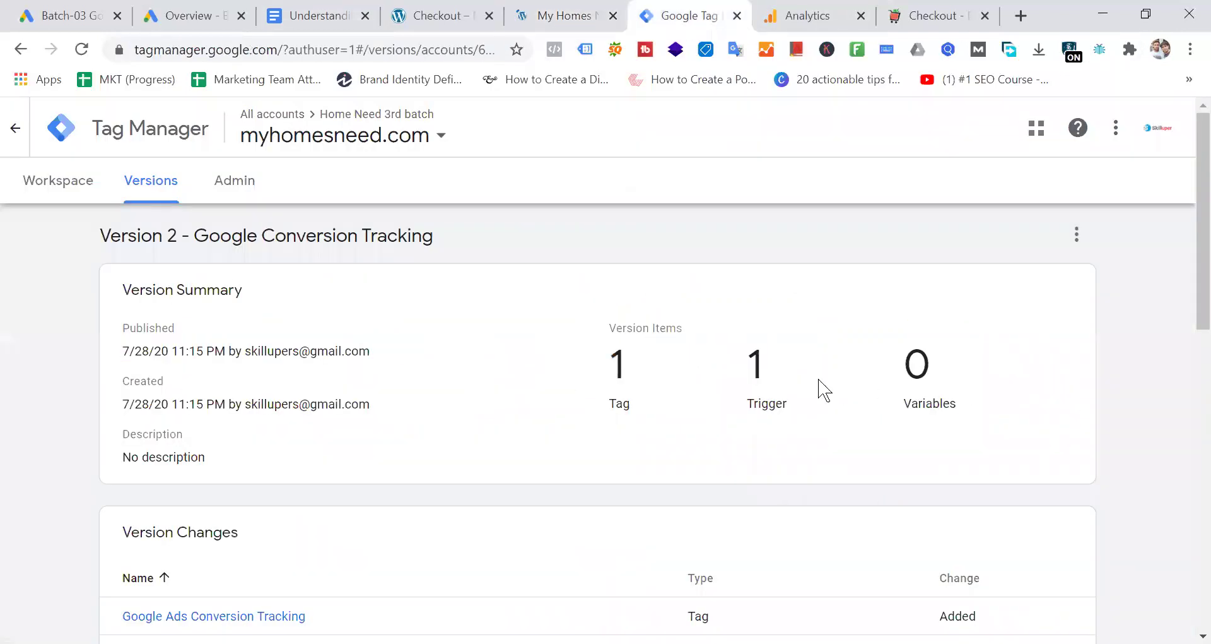
left_click(63, 191)
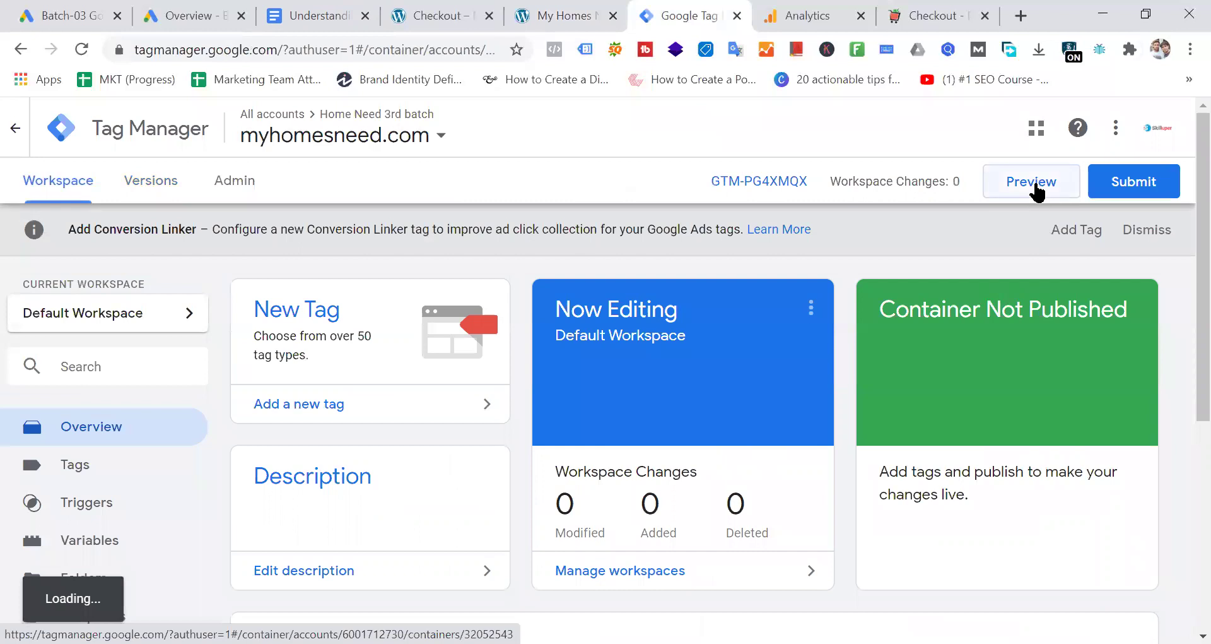
left_click(1037, 188)
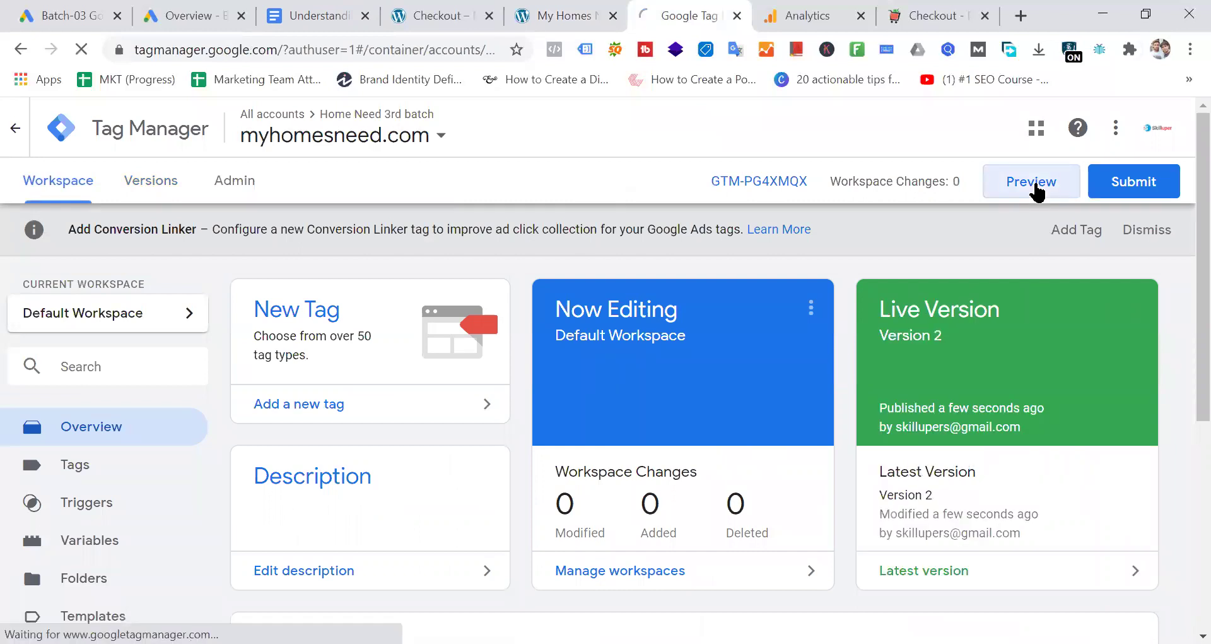
left_click(555, 16)
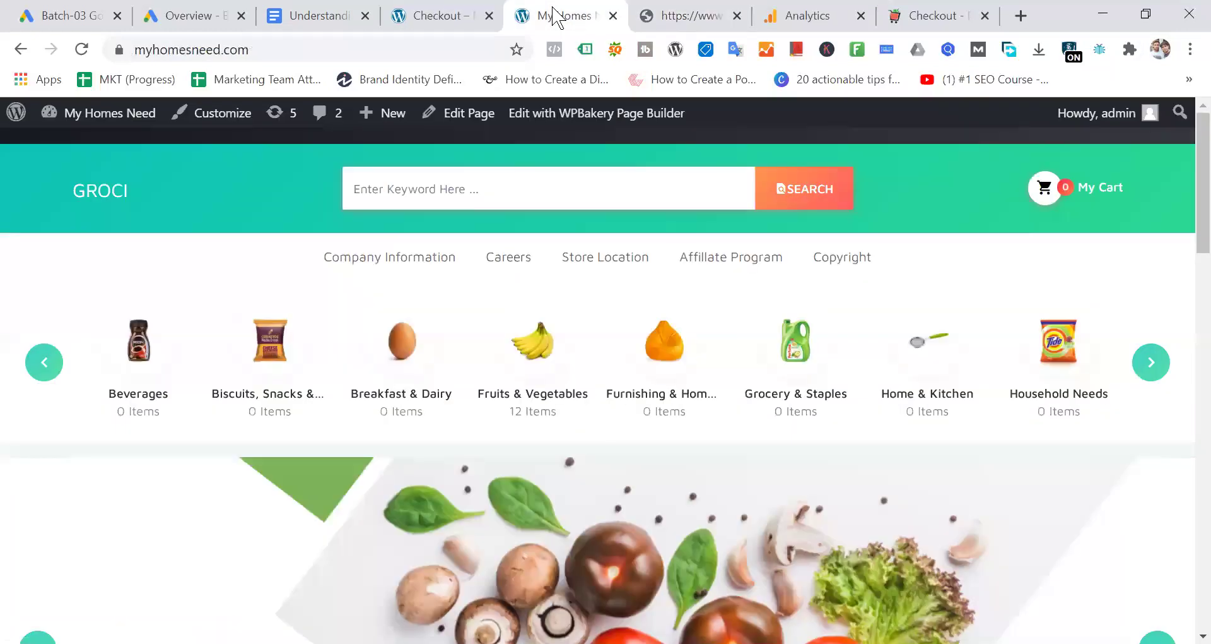
left_click(296, 39)
key("Return")
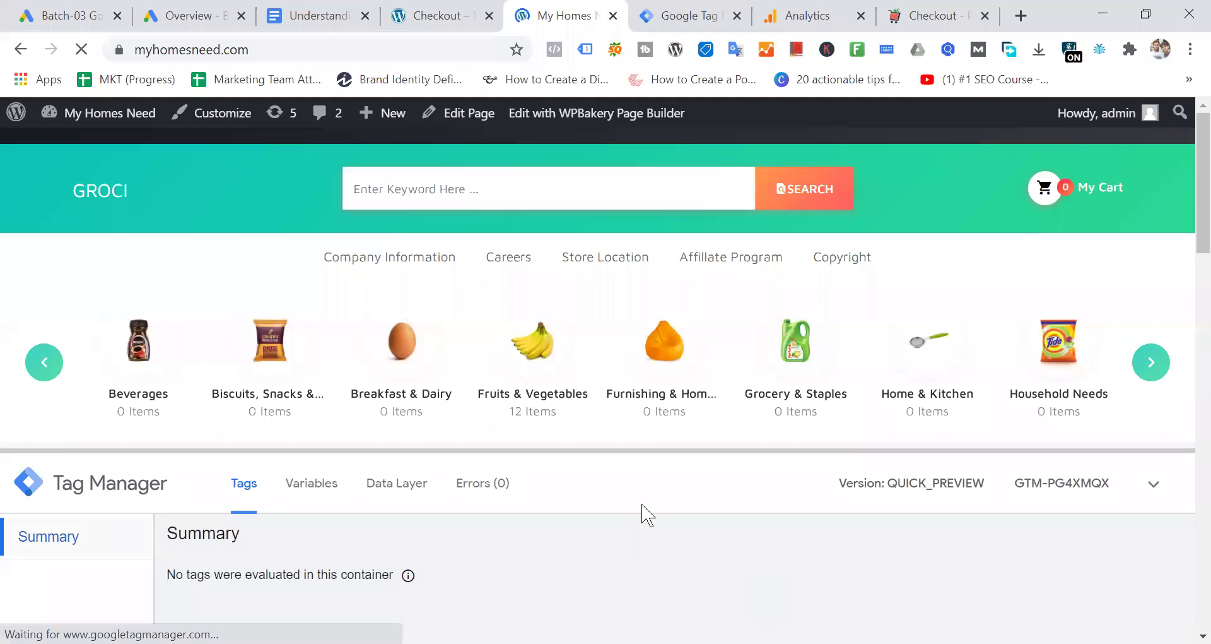
Step: Enlarge the debug pane on the homepage to examine its tag summary and glance at the order-received page
left_click_drag(592, 449, 631, 287)
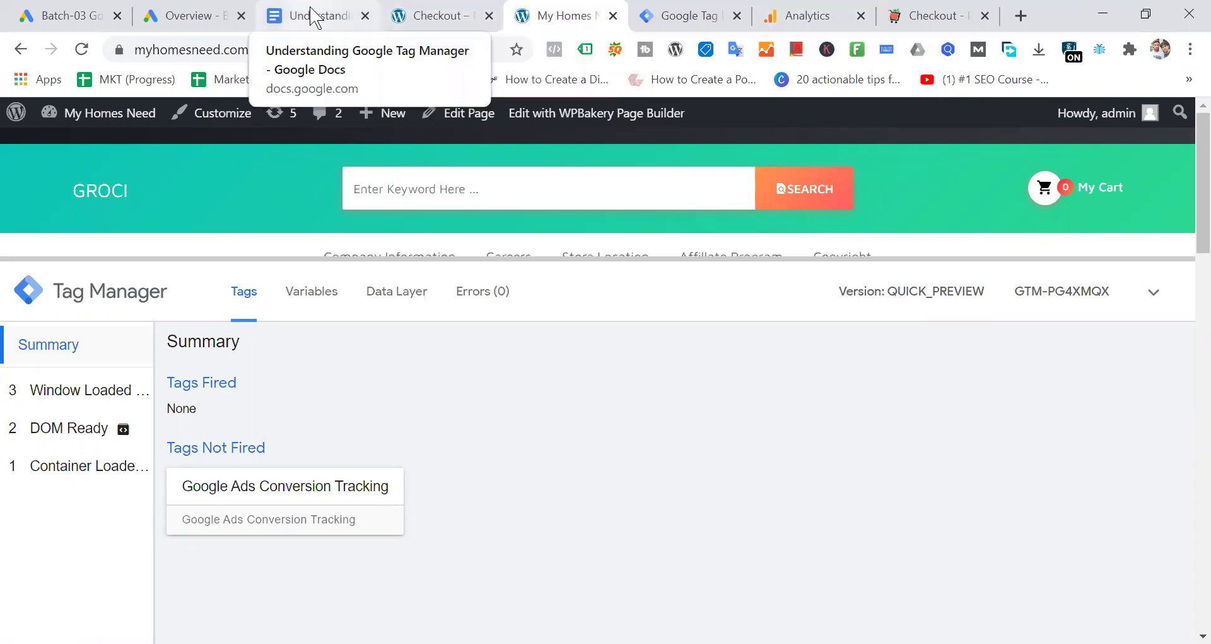
left_click(422, 15)
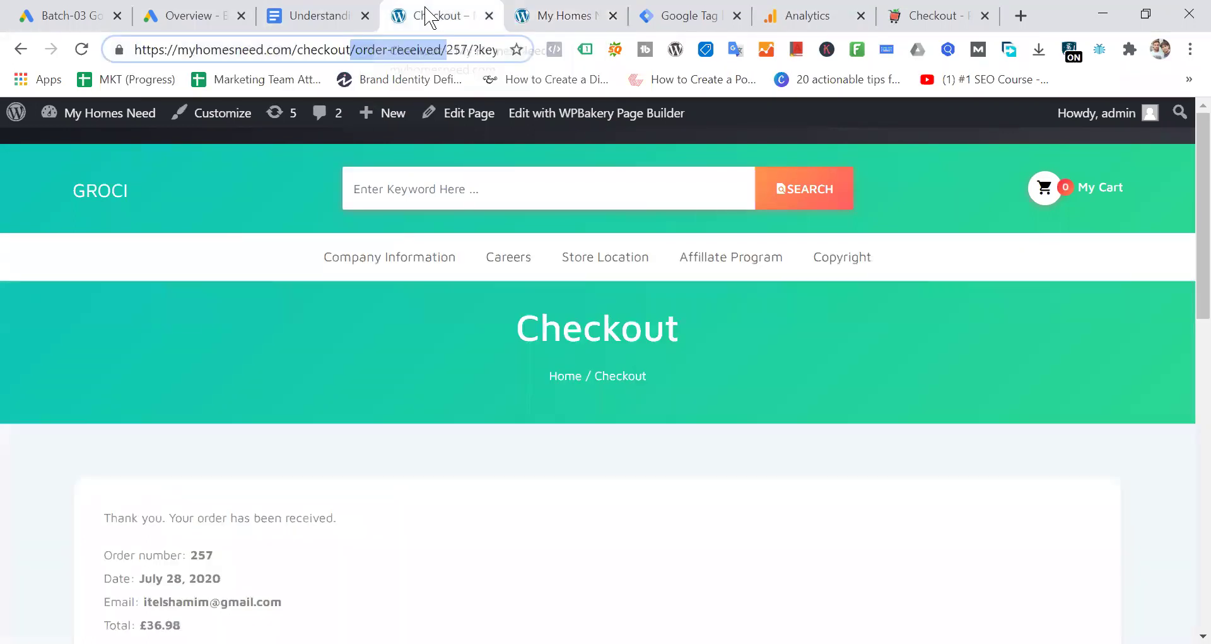
left_click(564, 16)
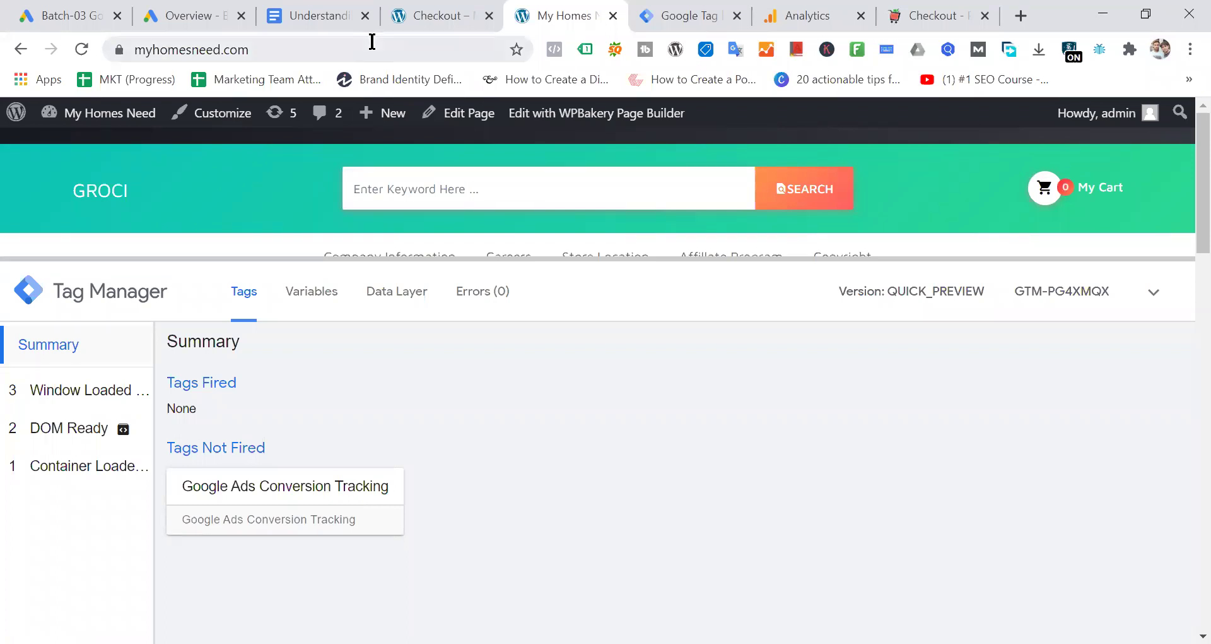
Step: Reload the myhomesneed.com homepage in preview mode and inspect its tags with Tag Assistant
left_click(373, 43)
key("Return")
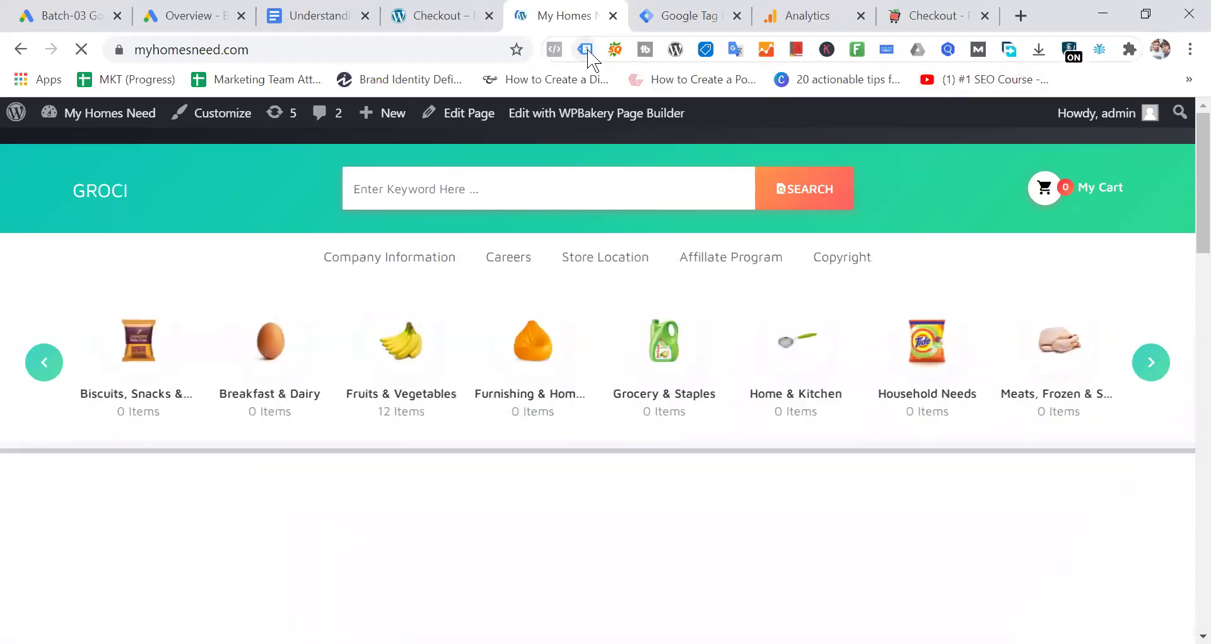
left_click(585, 49)
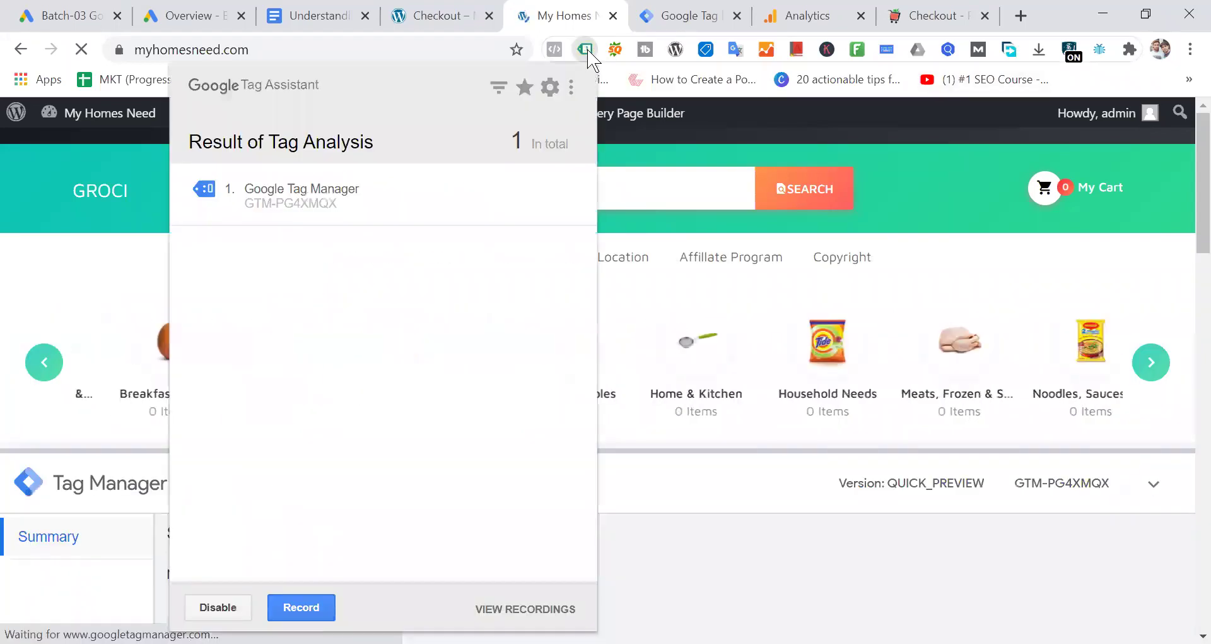
left_click(1191, 322)
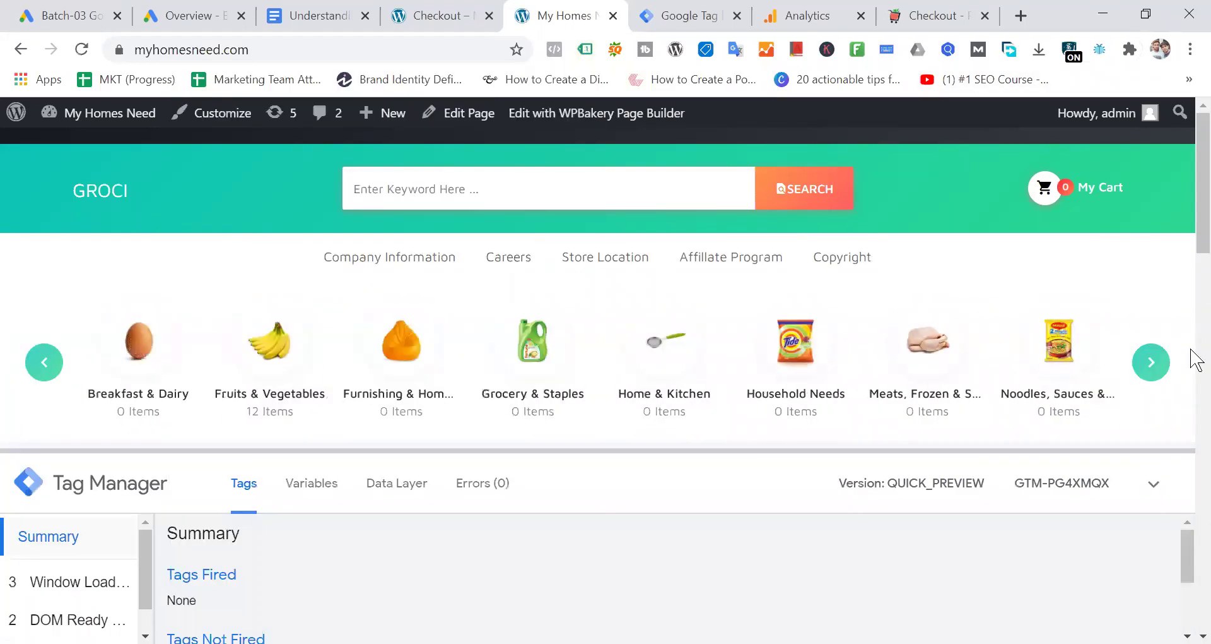
Step: Return to the myhomesneed.com container in Tag Manager and leave preview mode
left_click(694, 15)
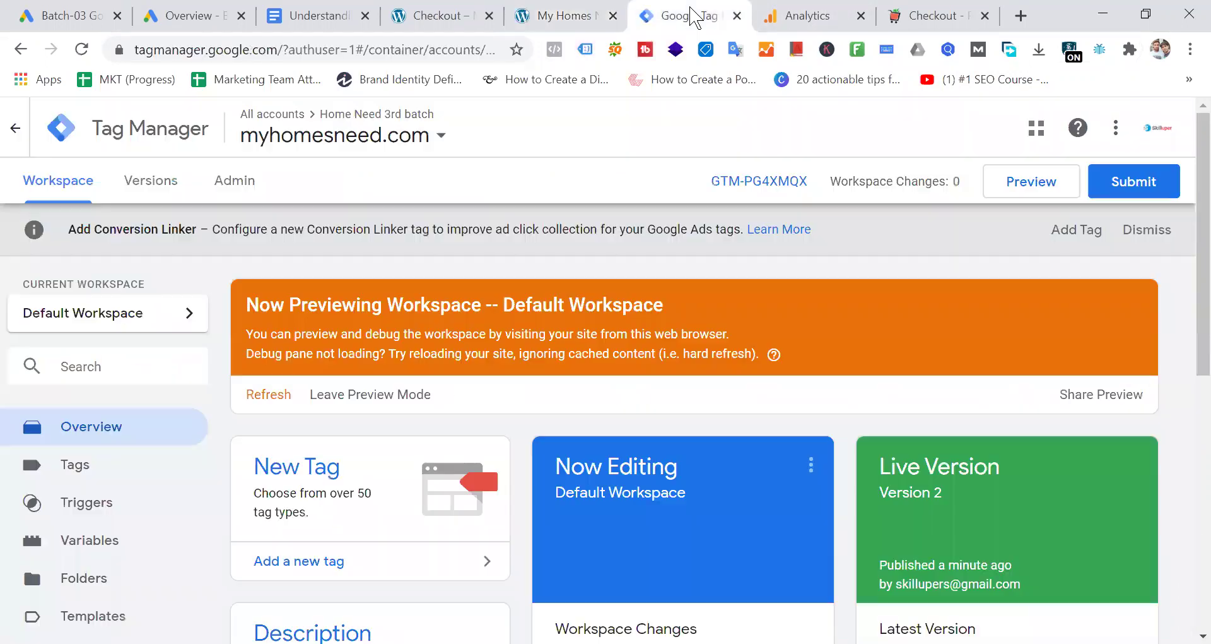
left_click(369, 394)
left_click(751, 325)
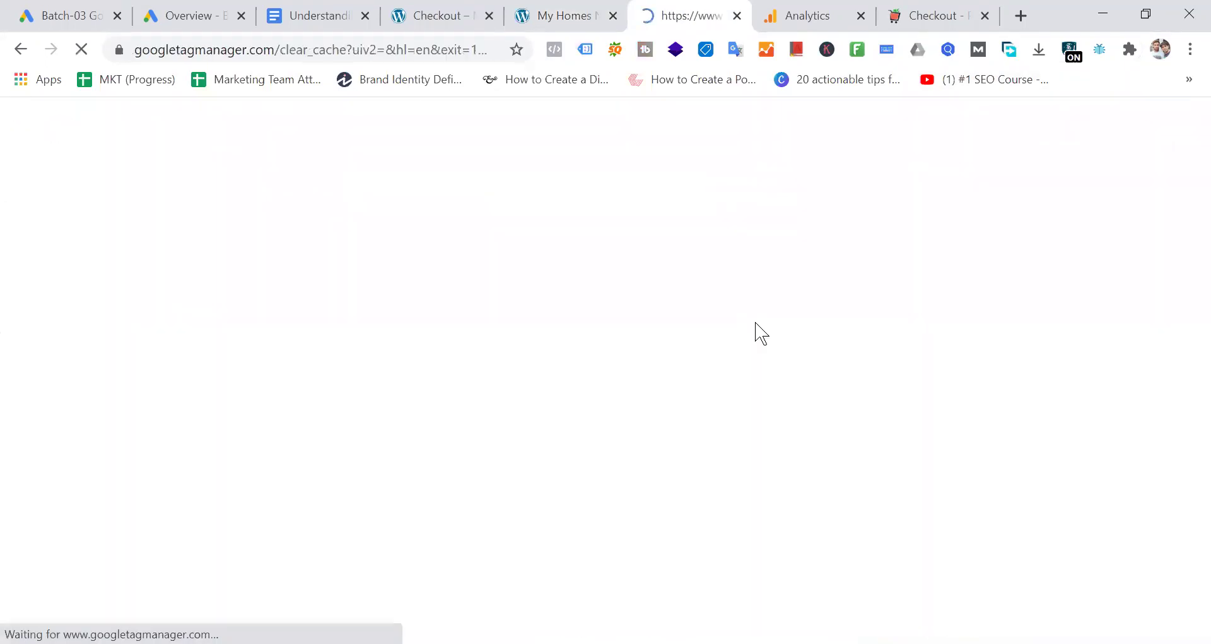
Step: Reload the order-received page and the myhomesneed.com homepage, inspecting the homepage's tags with Tag Assistant
left_click(457, 16)
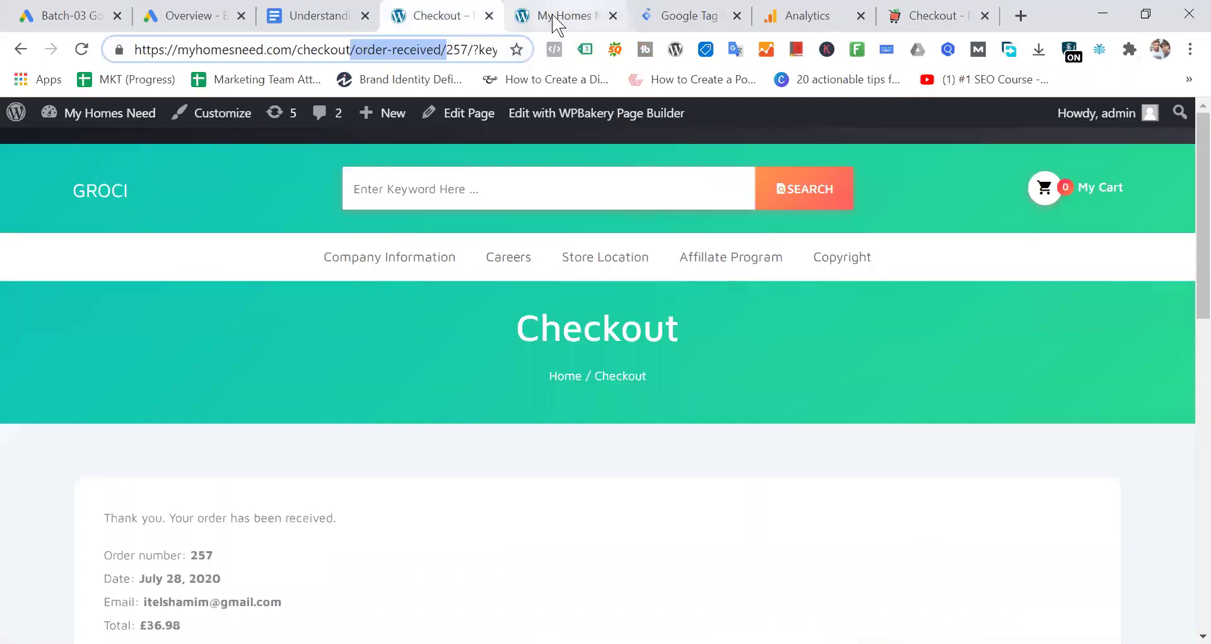
left_click(449, 49)
key("Return")
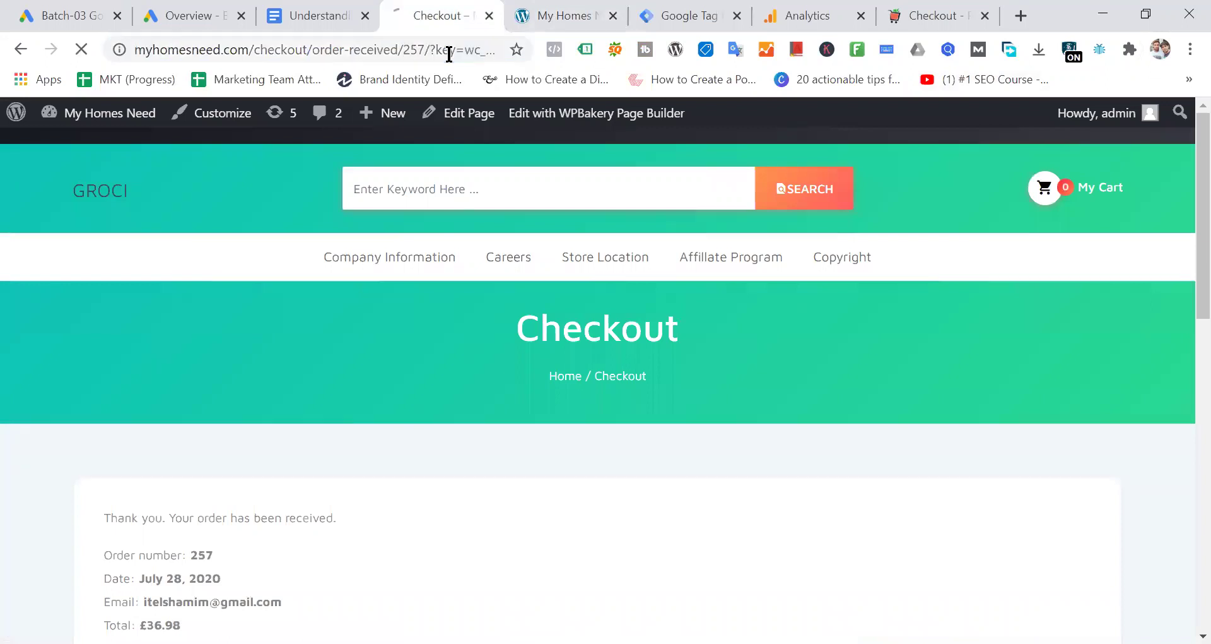
left_click(568, 16)
left_click(386, 51)
key("Return")
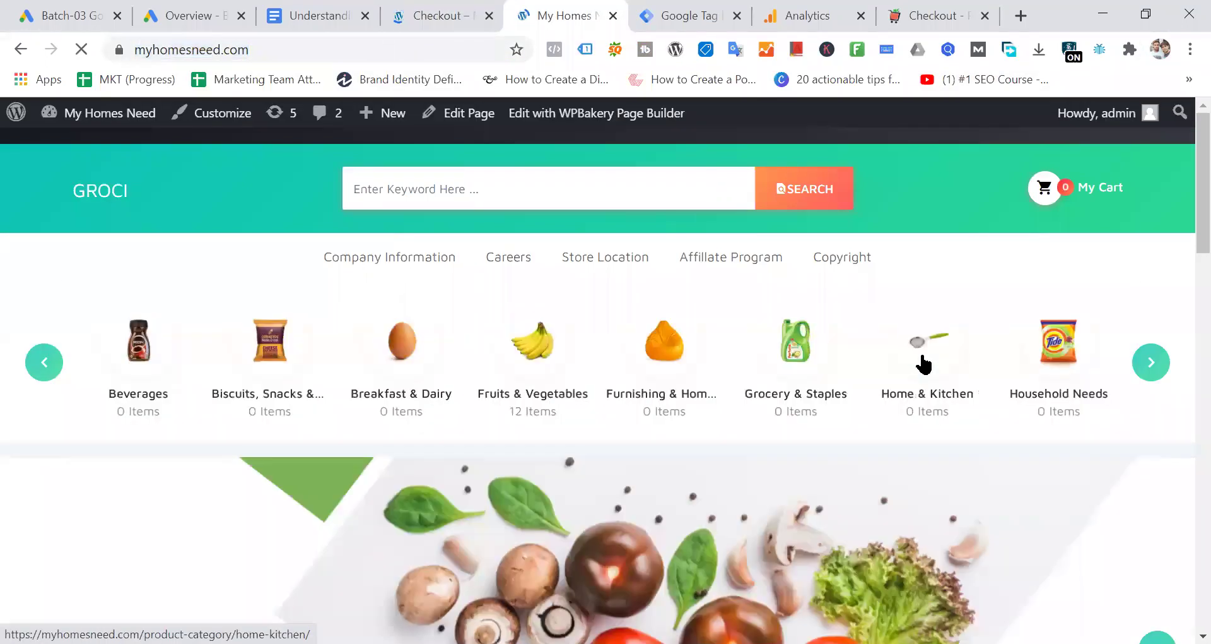
left_click(585, 50)
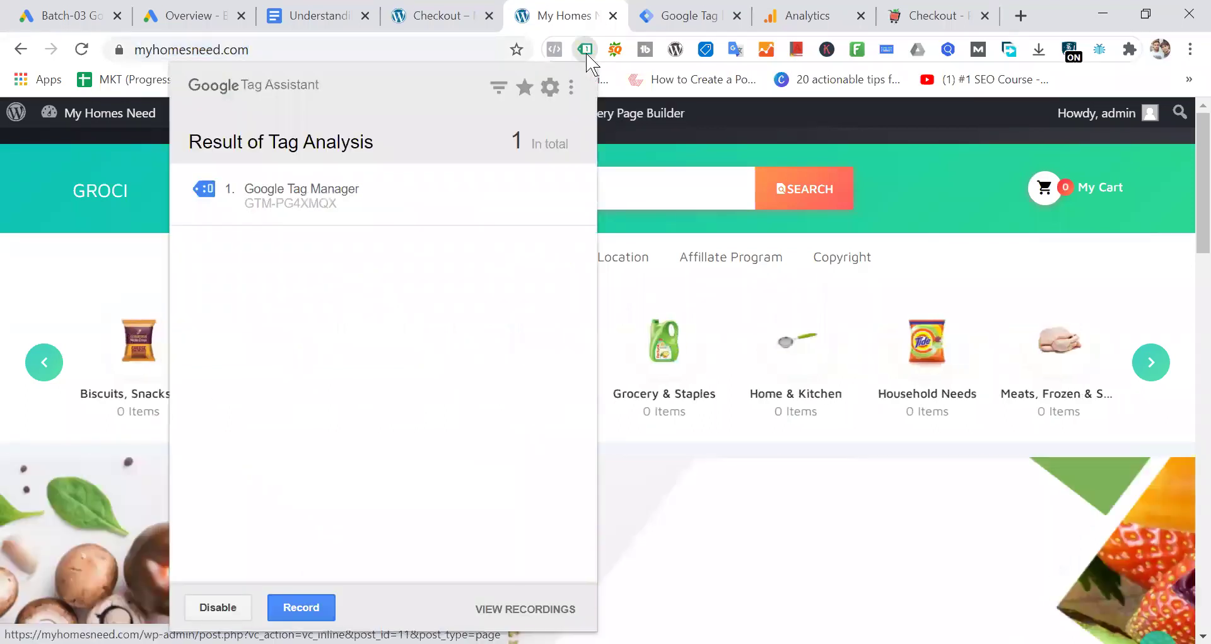
left_click(428, 46)
key("Return")
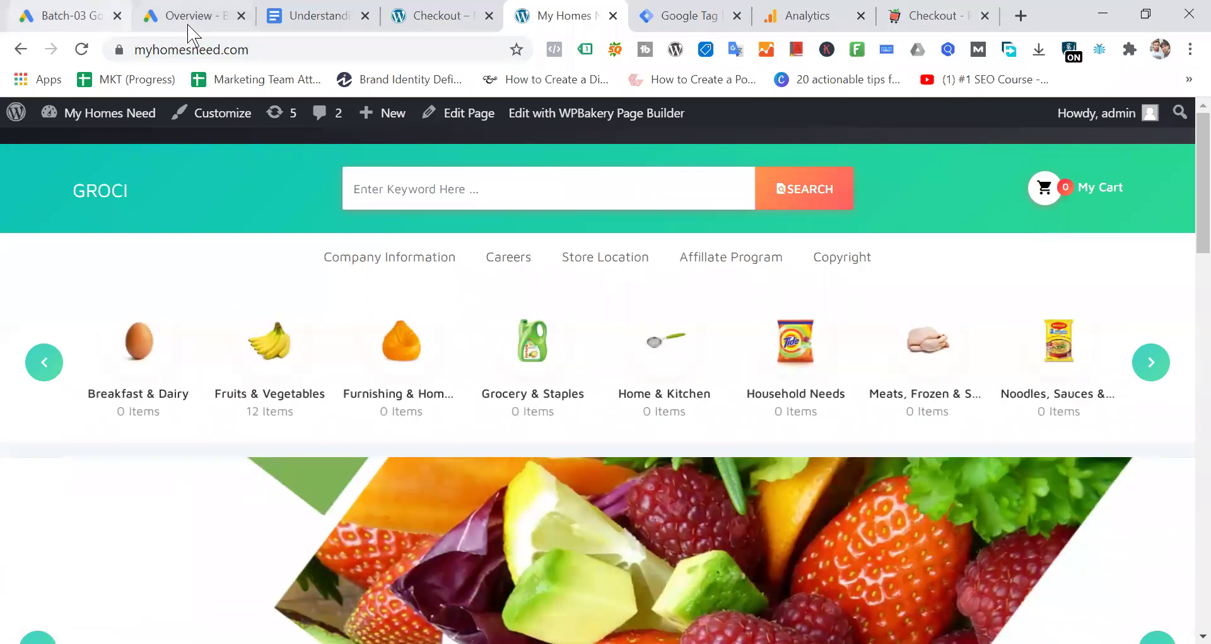
Step: Switch to Google Ads, open the conversion actions list and check the tracking status of Sales Conversion
left_click(78, 15)
left_click(157, 587)
left_click(156, 571)
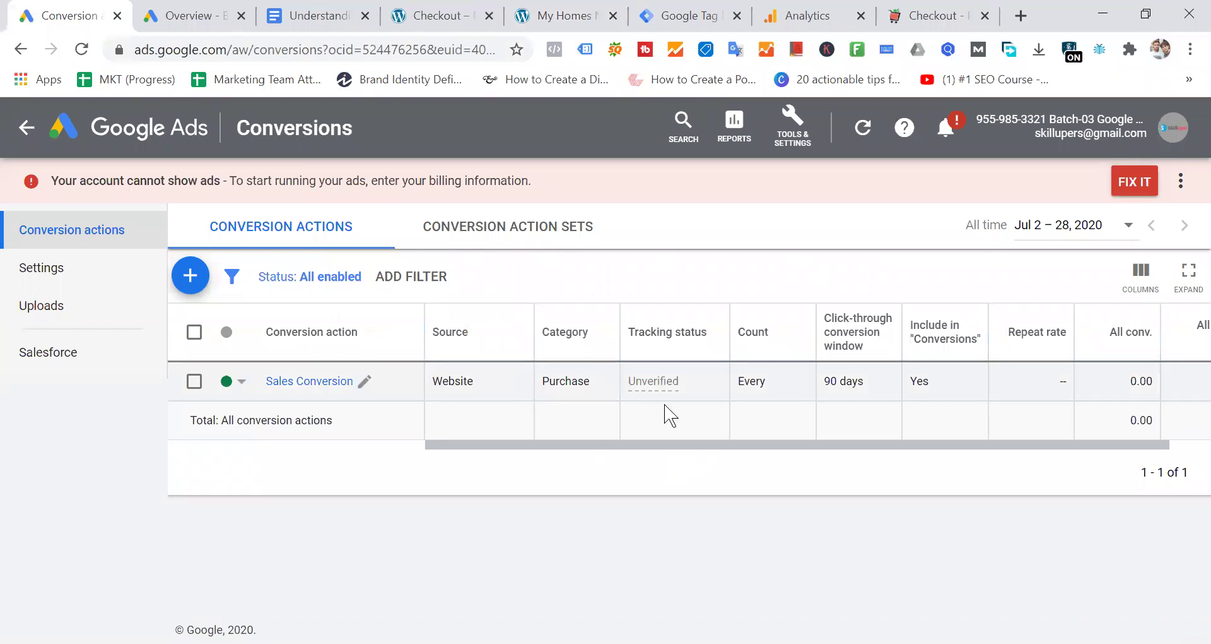
mouse_move(664, 392)
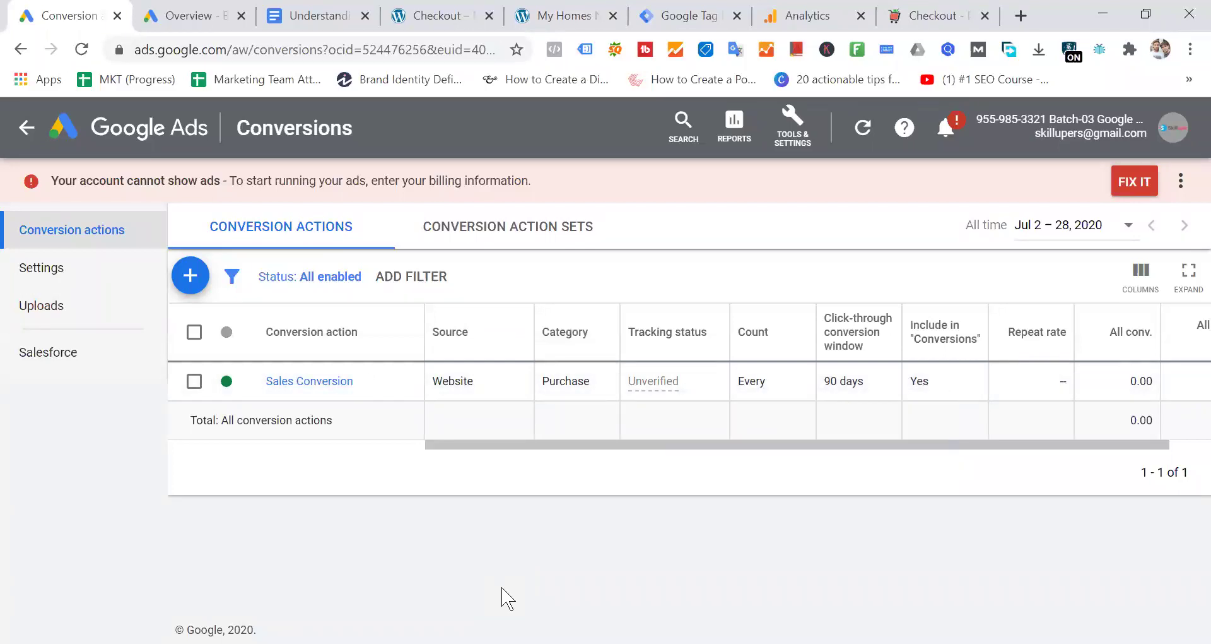
Step: Review the pmart.com.bd order confirmation page alongside the conversion actions list and the myhomesneed.com order-received page
left_click(939, 15)
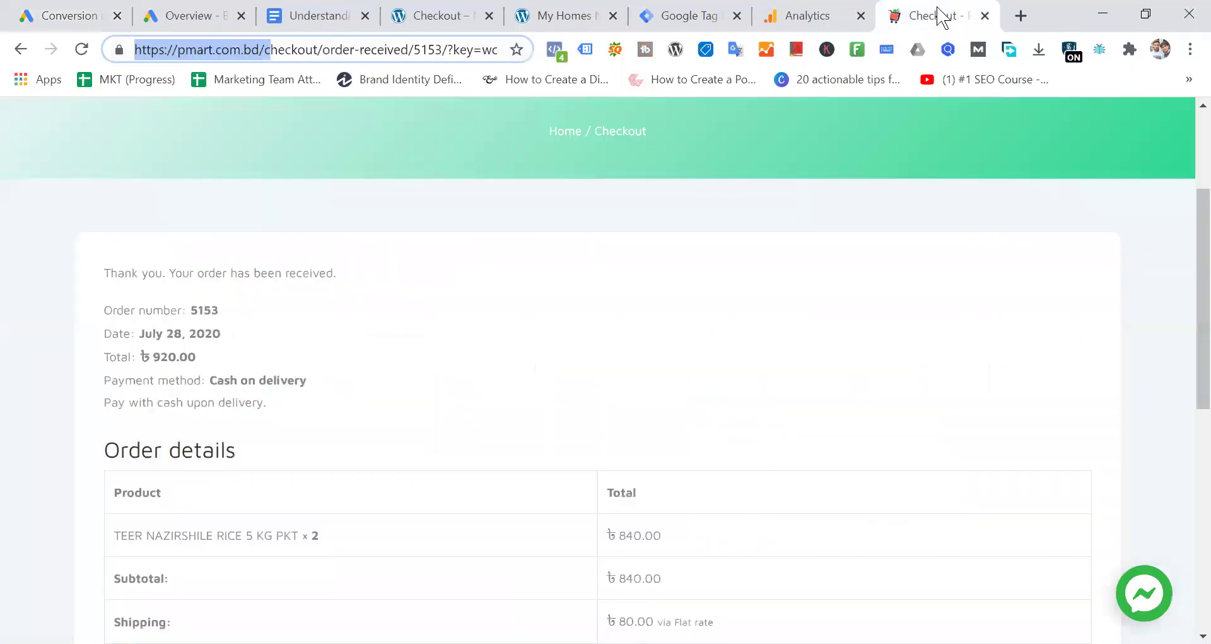
scroll(495, 394, "down", 9)
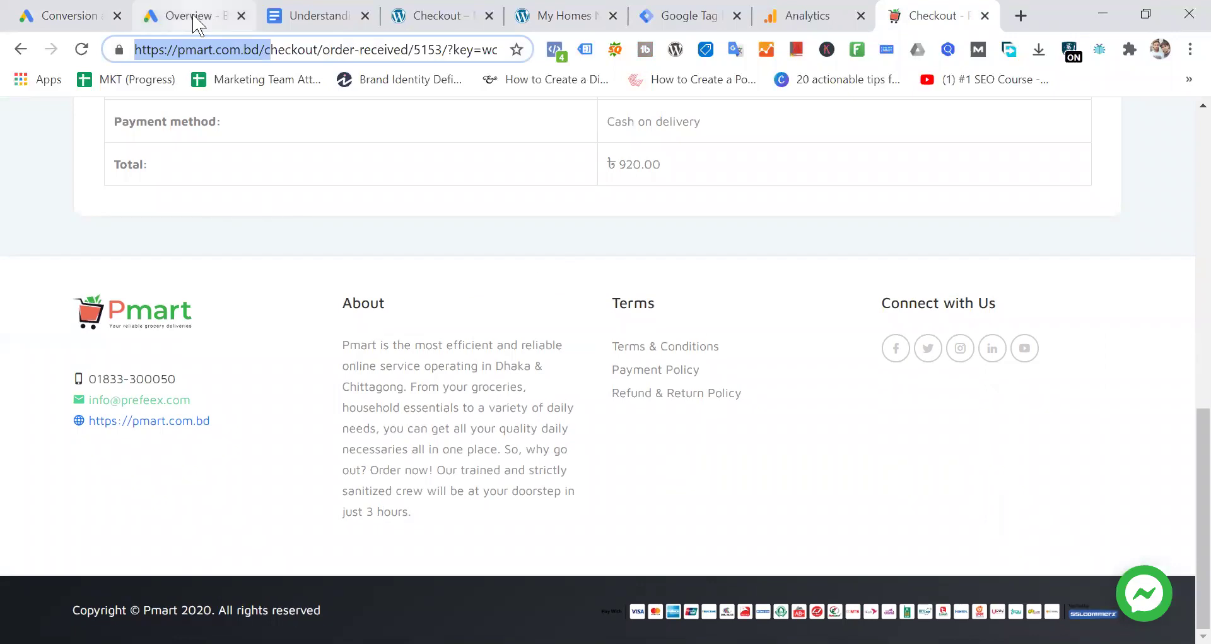
left_click(71, 15)
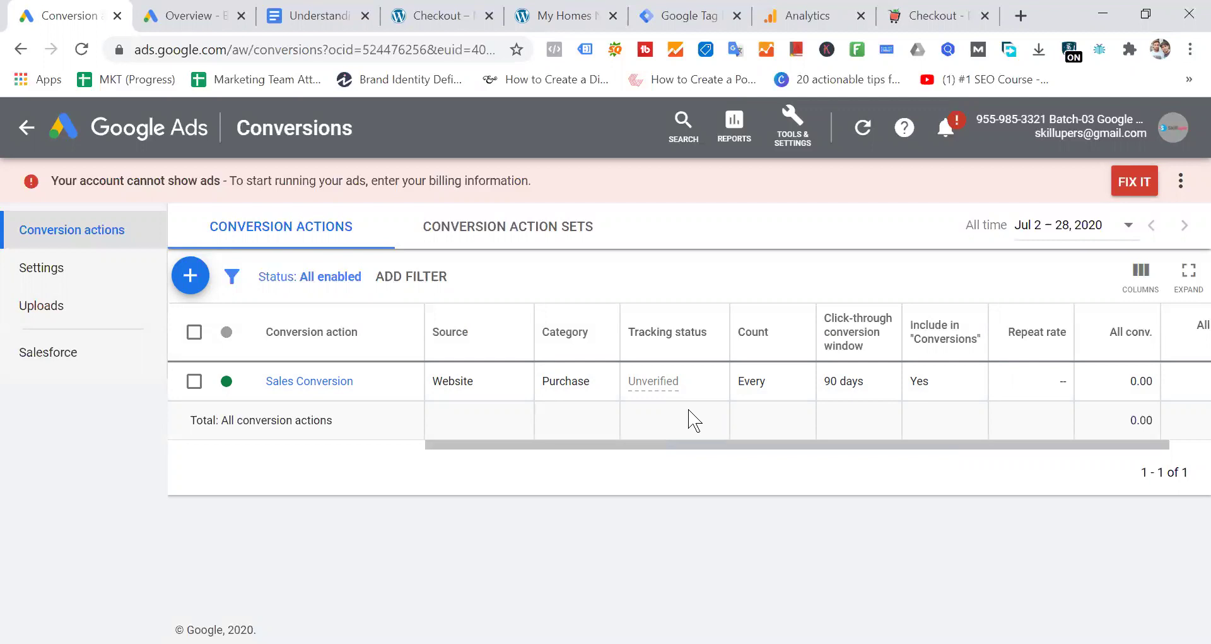
left_click(421, 15)
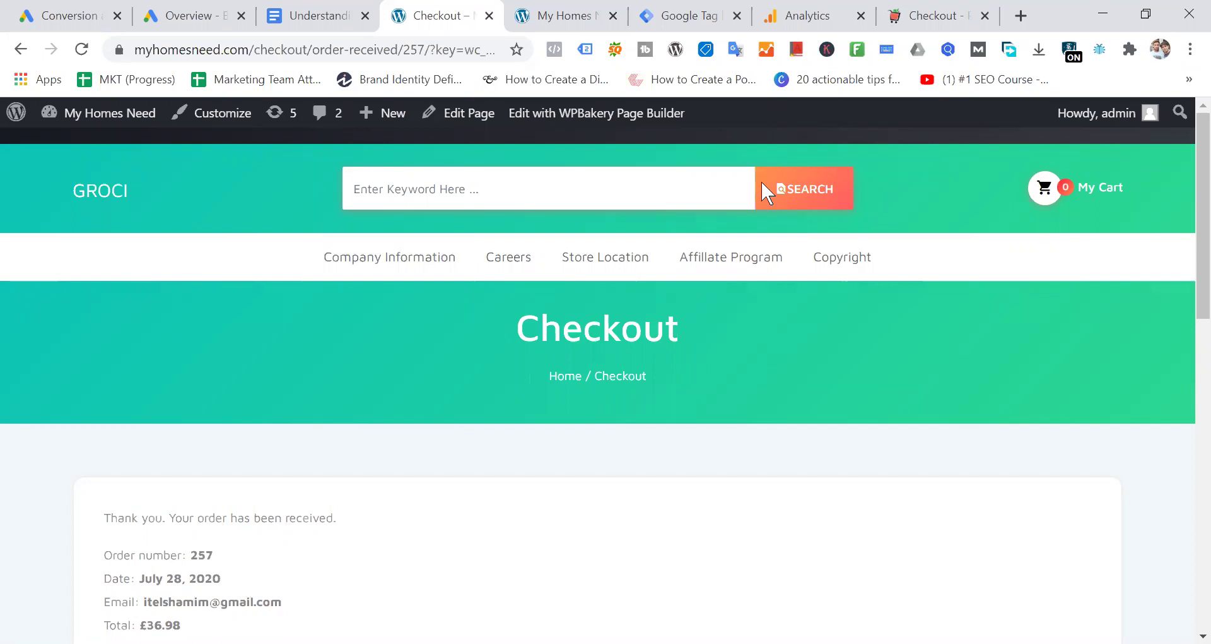
left_click(935, 15)
scroll(488, 382, "up", 15)
scroll(490, 388, "up", 1)
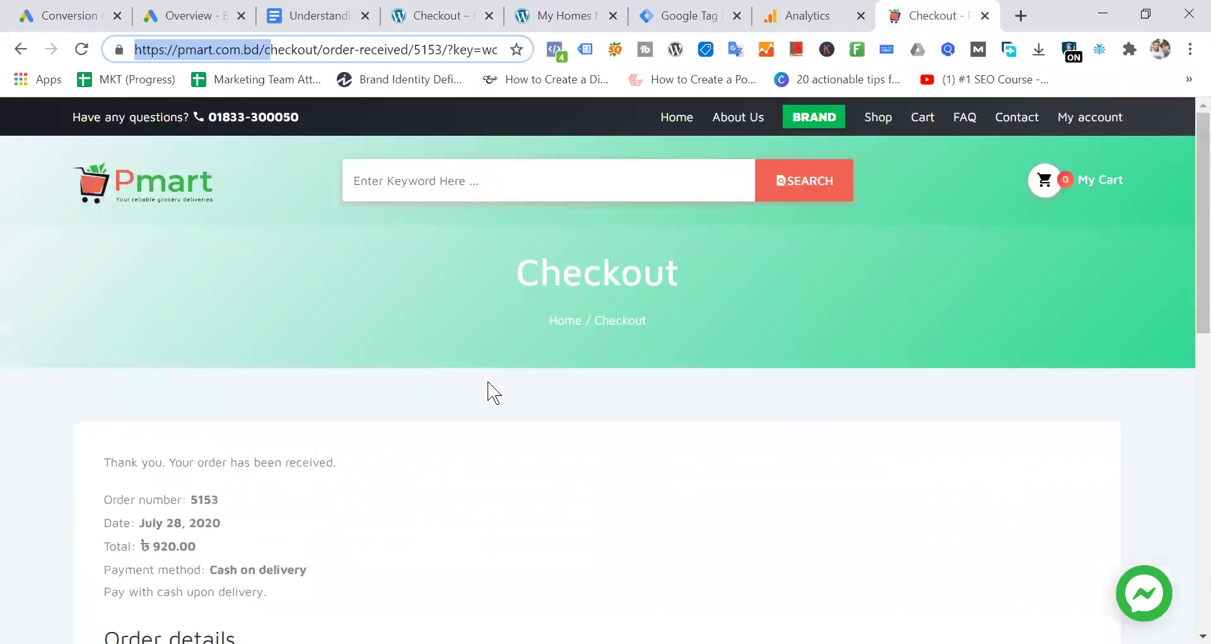
Step: Return to the conversion actions list and examine the Sales Conversion row across all columns, including conversions and conversion value
left_click(77, 17)
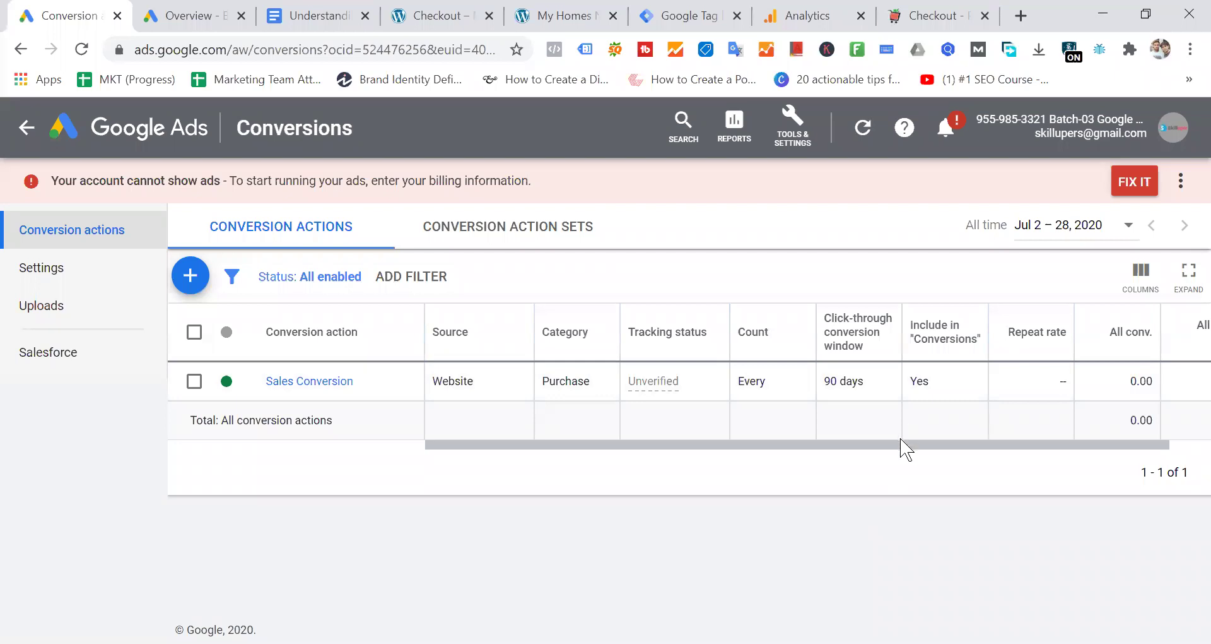
left_click(1193, 443)
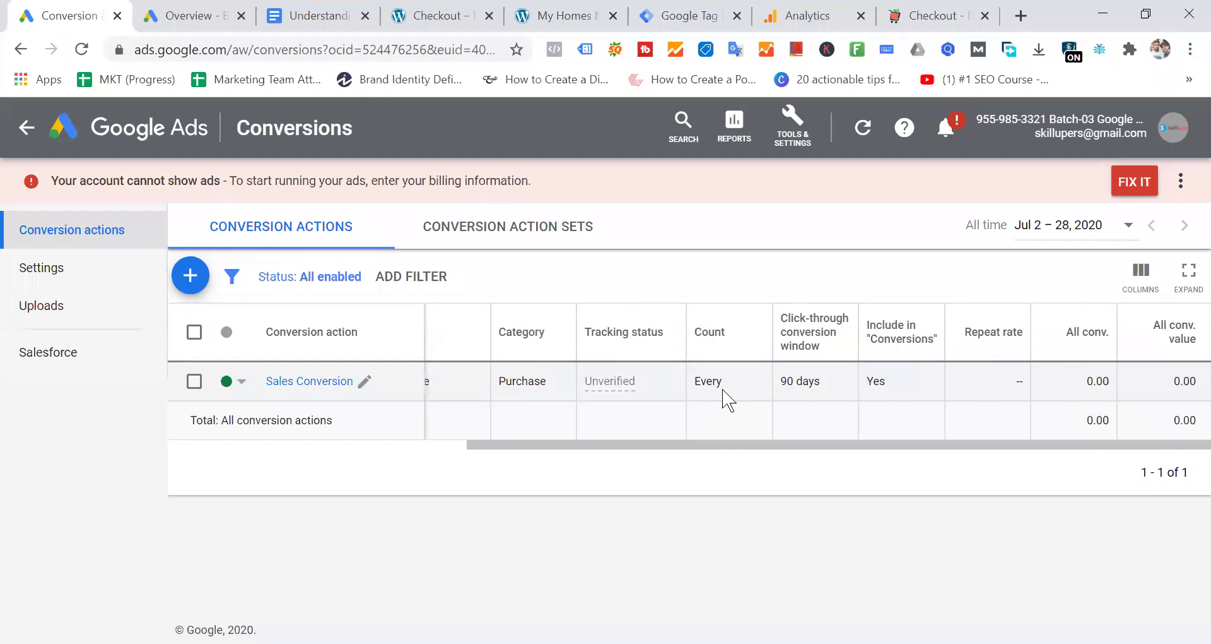
mouse_move(837, 353)
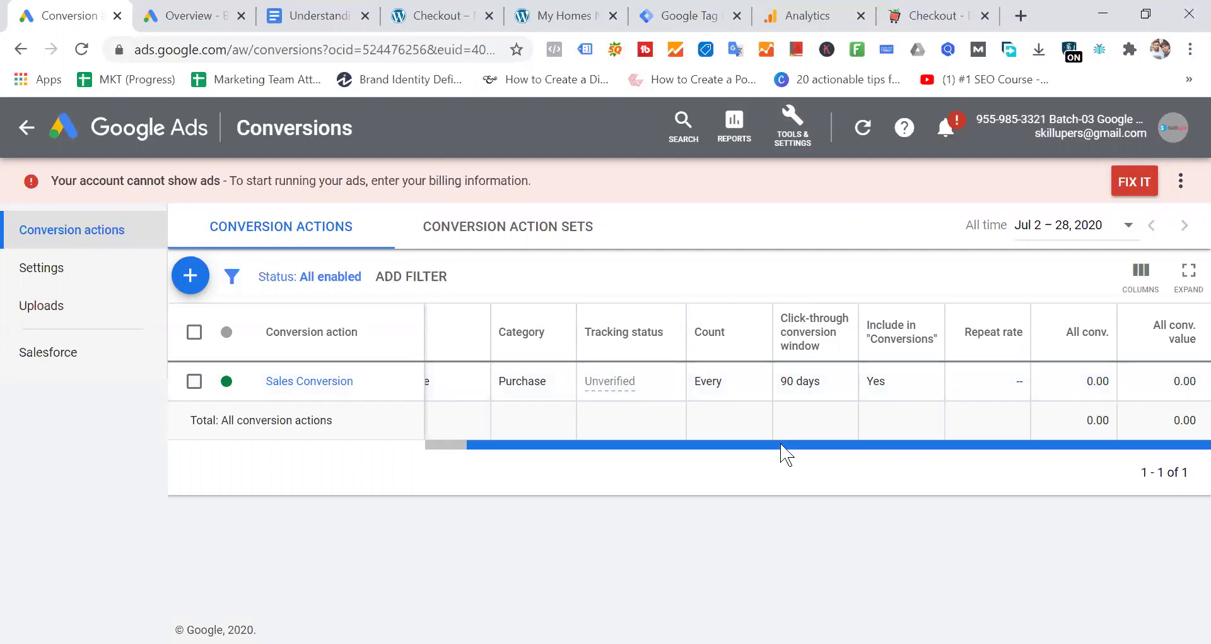
left_click_drag(787, 445, 387, 493)
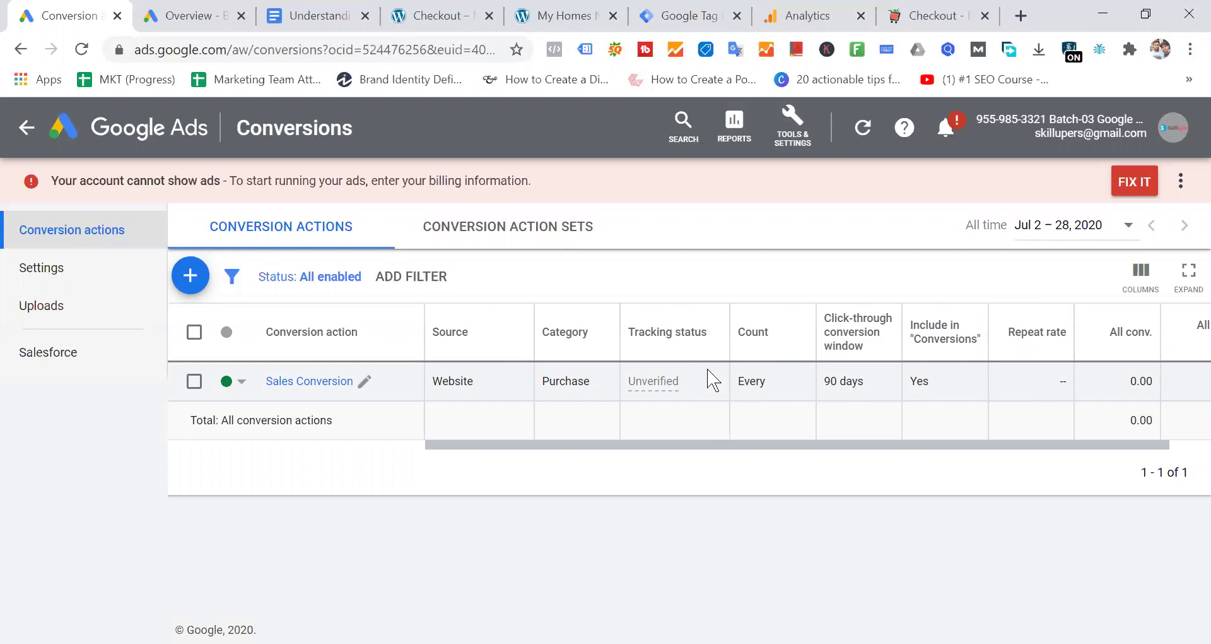
left_click_drag(768, 446, 936, 441)
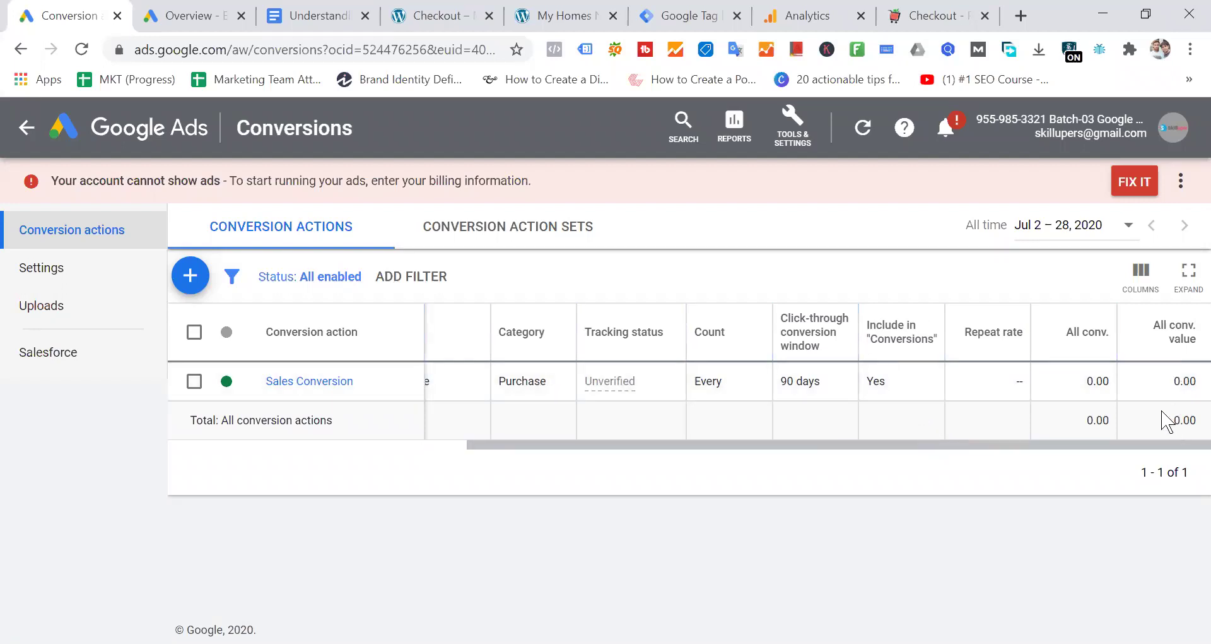
left_click_drag(1009, 446, 757, 459)
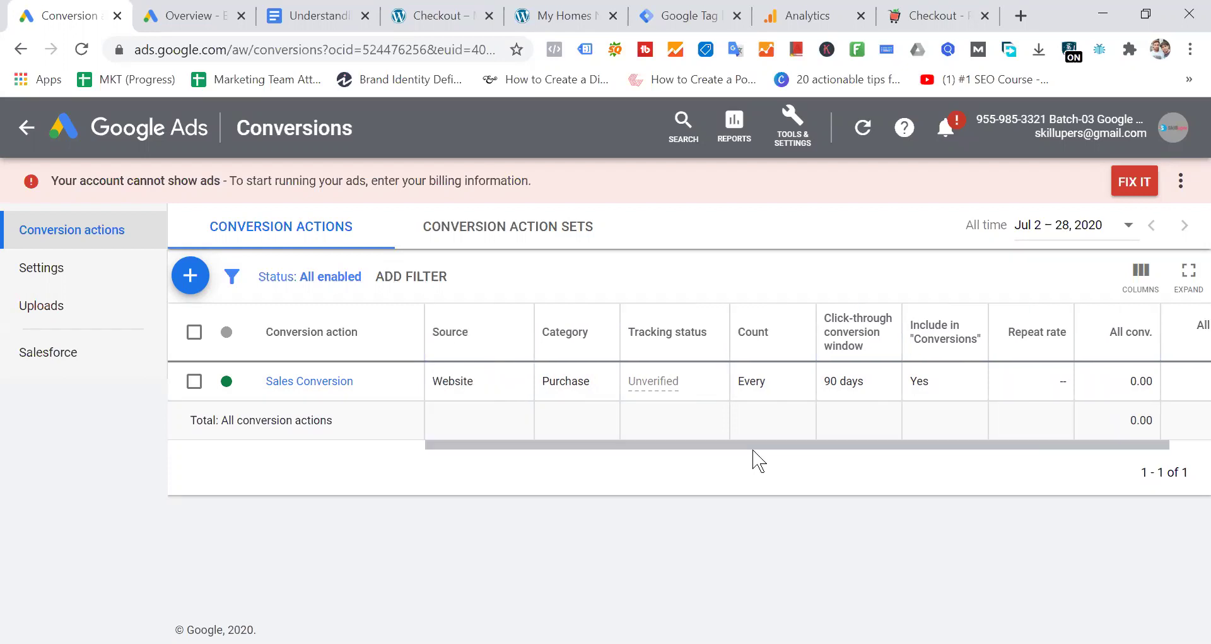
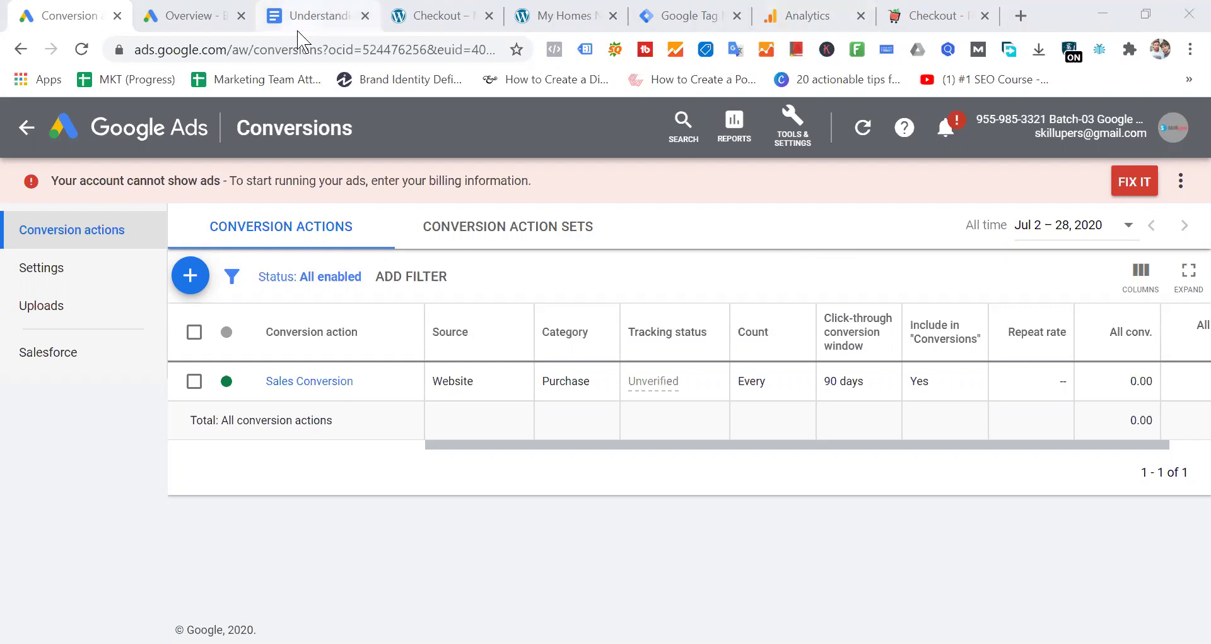
Step: Switch to Tag Manager, start a new tag in the Default Workspace and name it Google Ads Add to cart
left_click(922, 16)
left_click(703, 16)
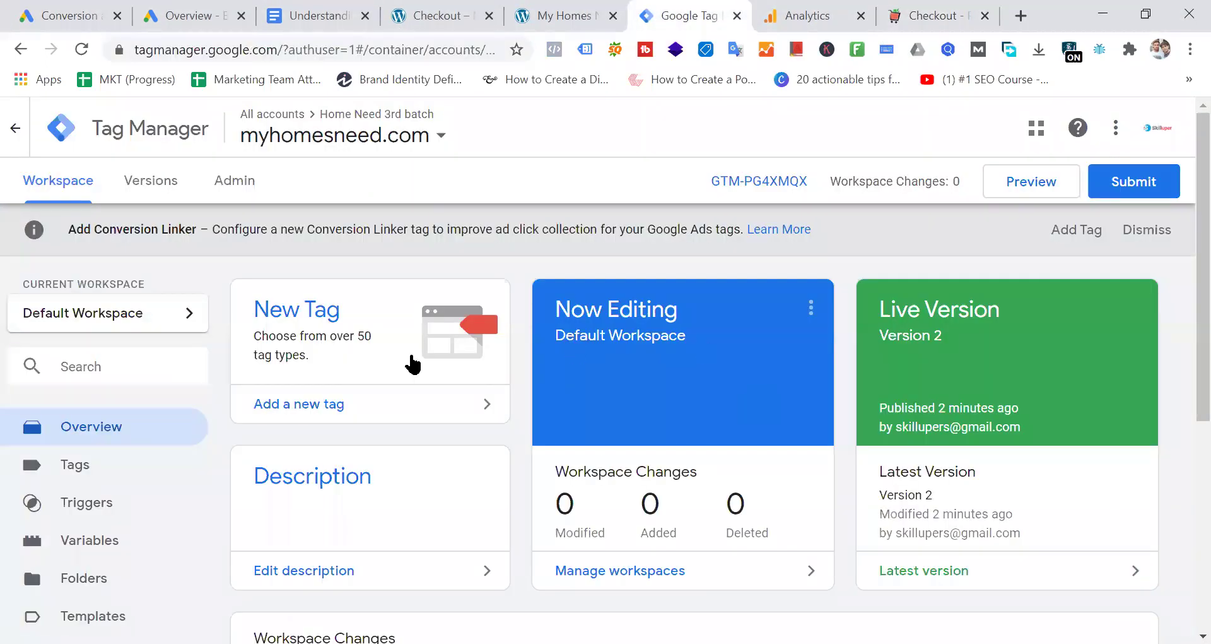
left_click(291, 328)
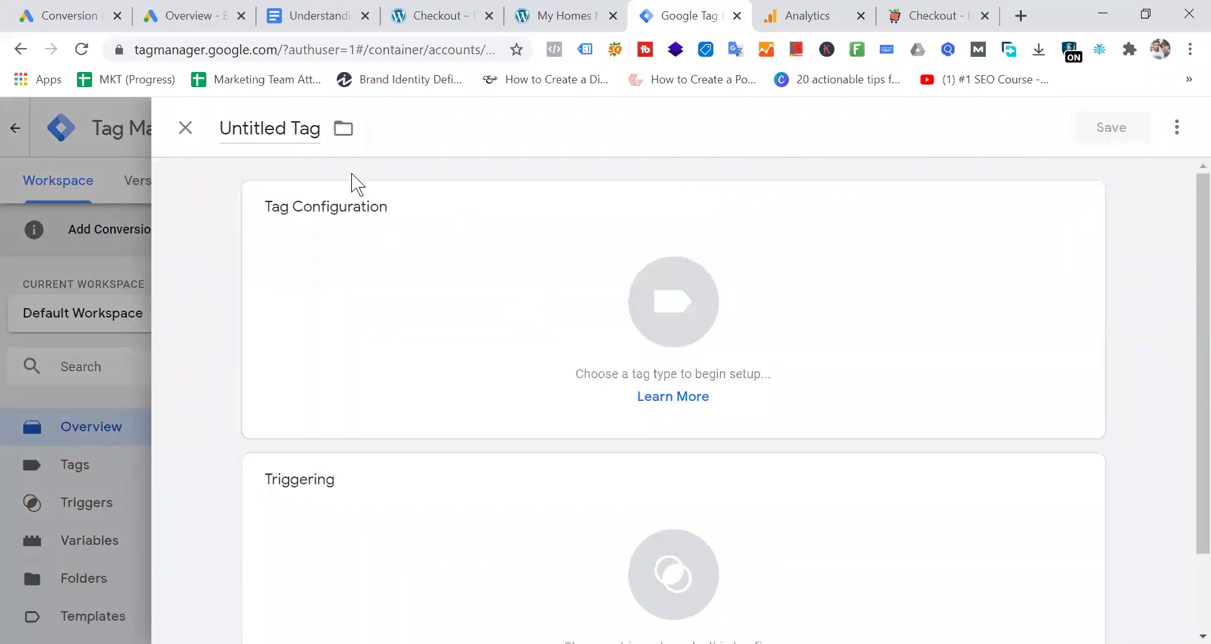
type("Go")
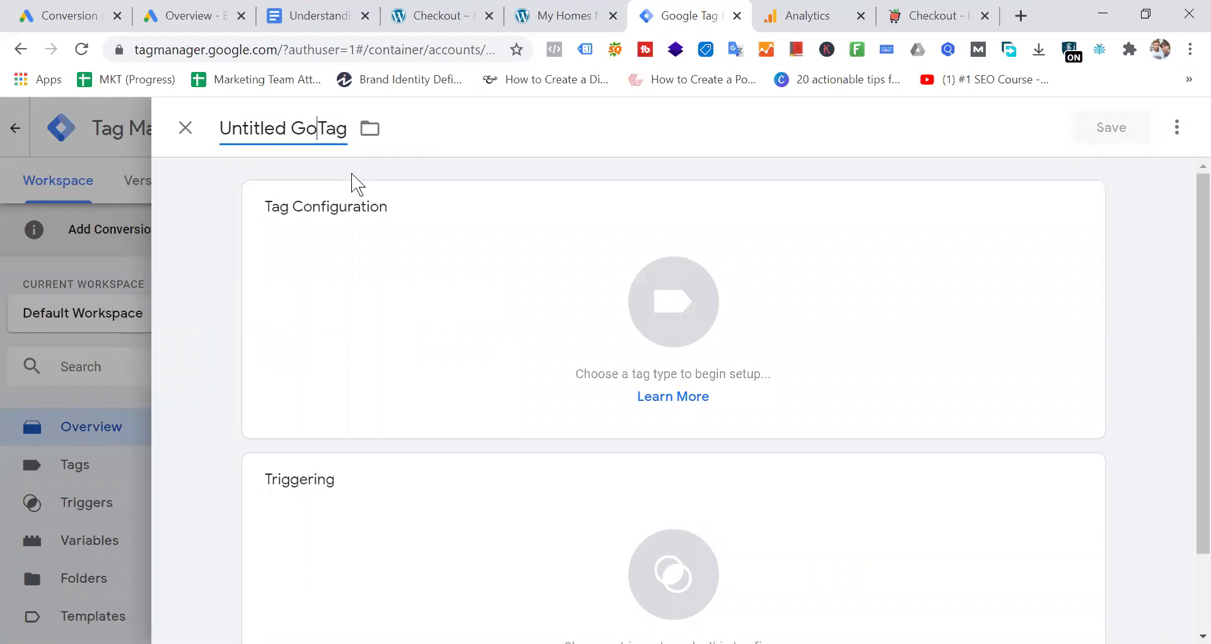
key("ctrl+a")
type("GO")
key("BackSpace")
type("oogl")
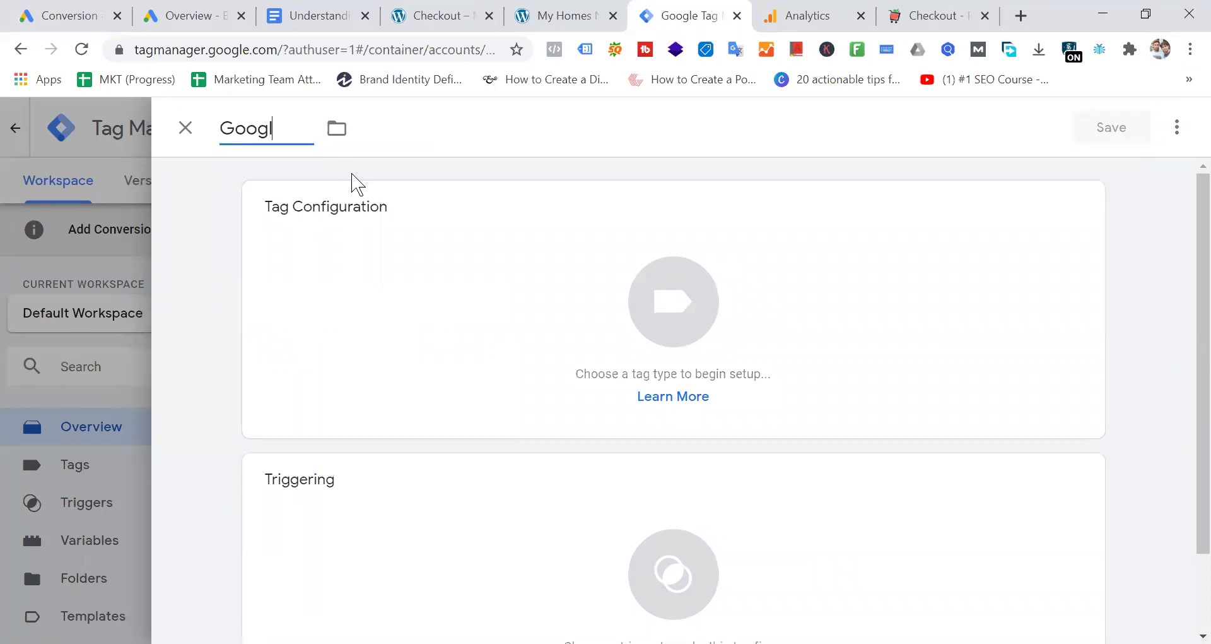
type("e Ads")
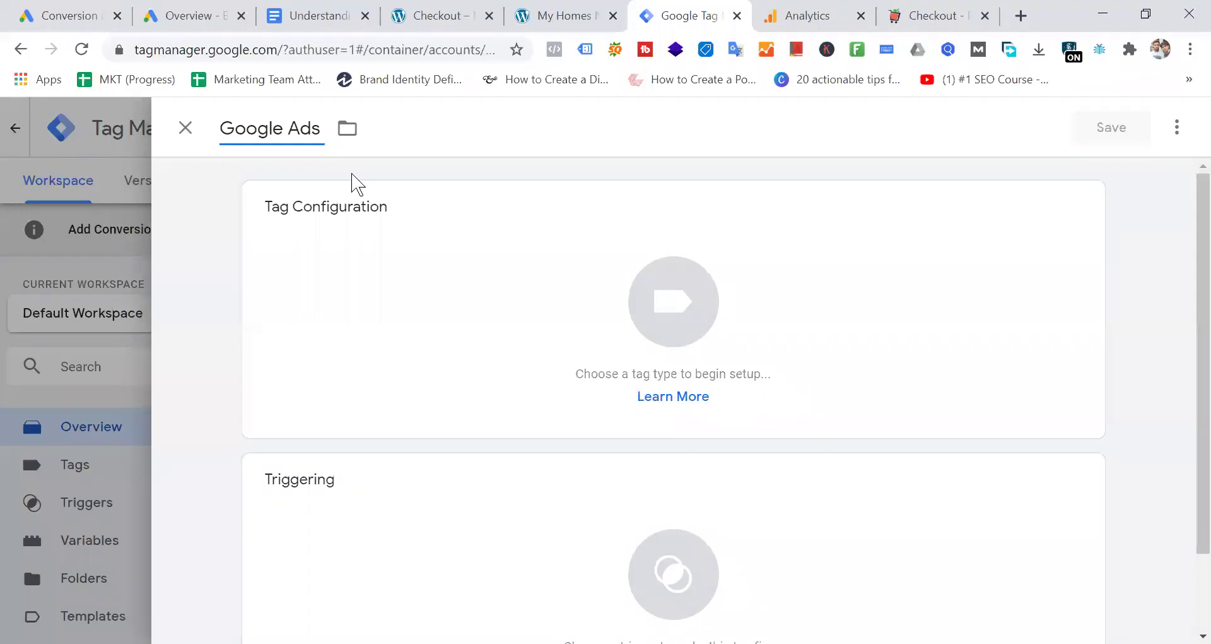
type("Add Cart")
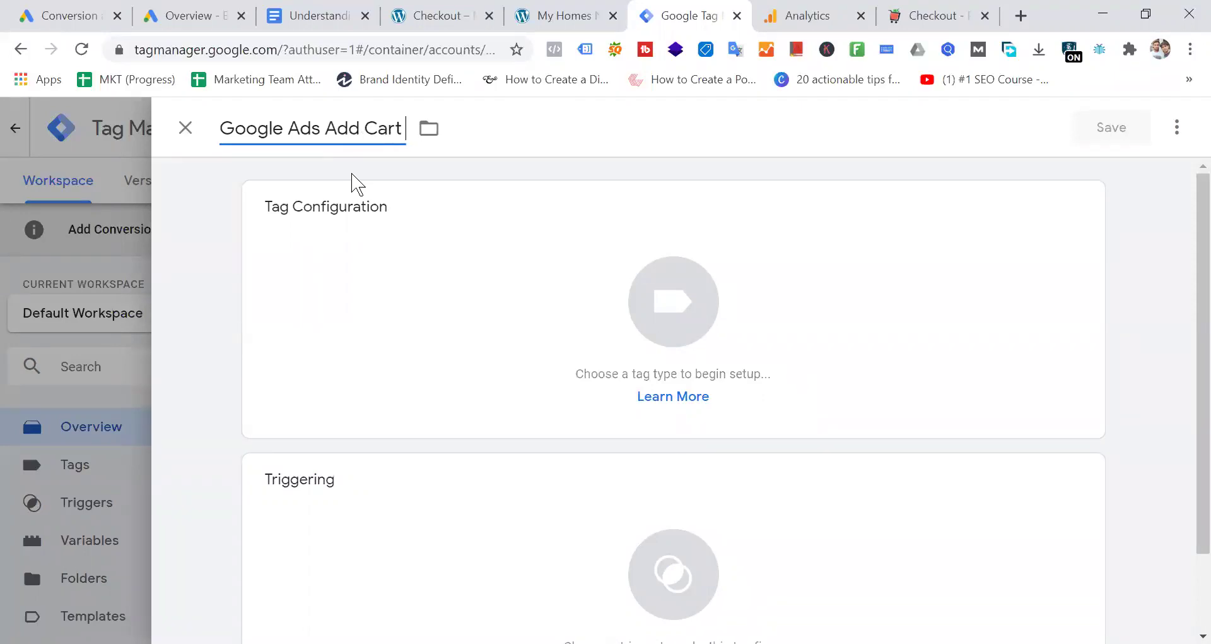
key("BackSpace")
key("BackSpace")
key("BackSpace")
key("BackSpace")
type("to")
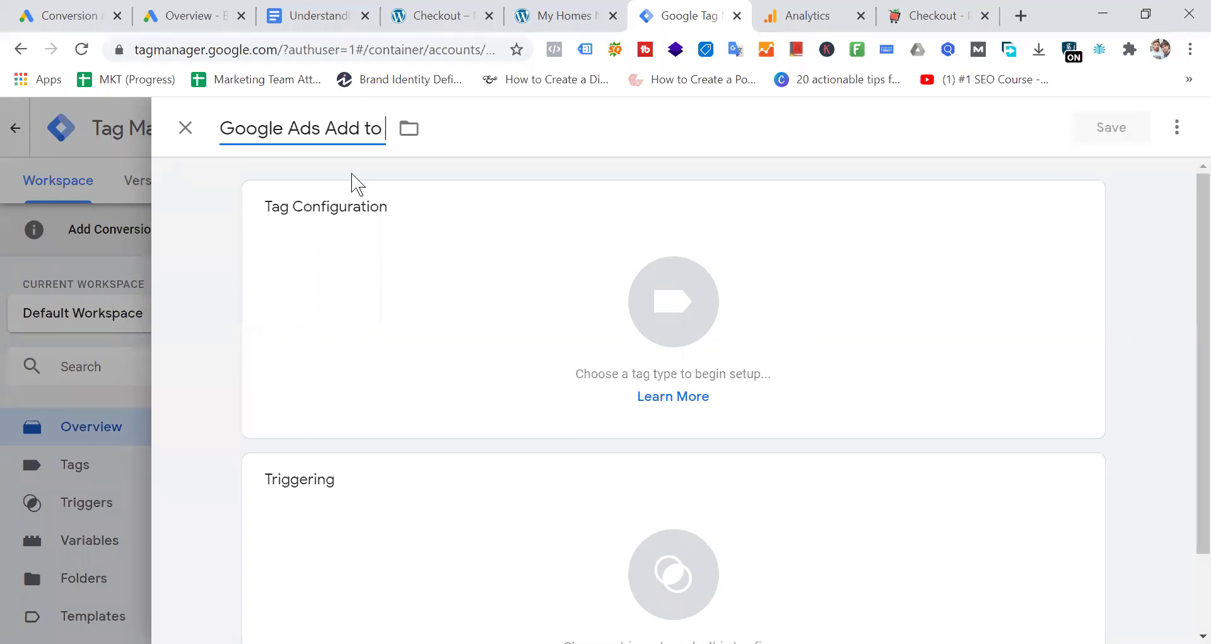
type(" cart")
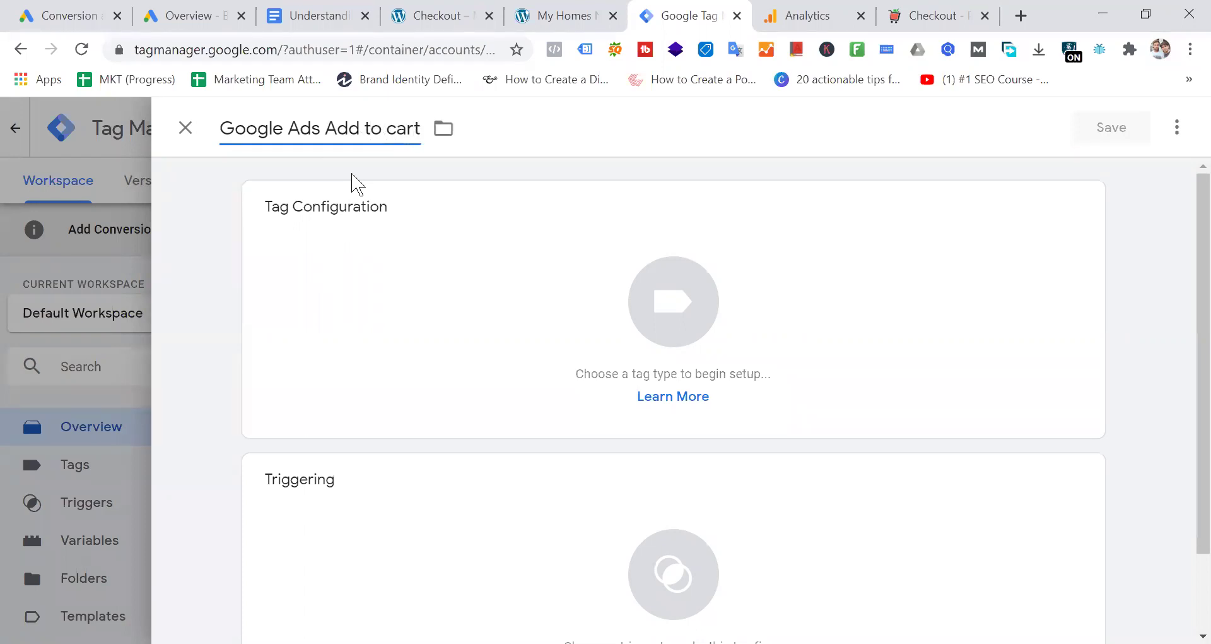
Step: Set the tag type of the Google Ads Add to cart tag to Google Ads Conversion Tracking
left_click(1164, 293)
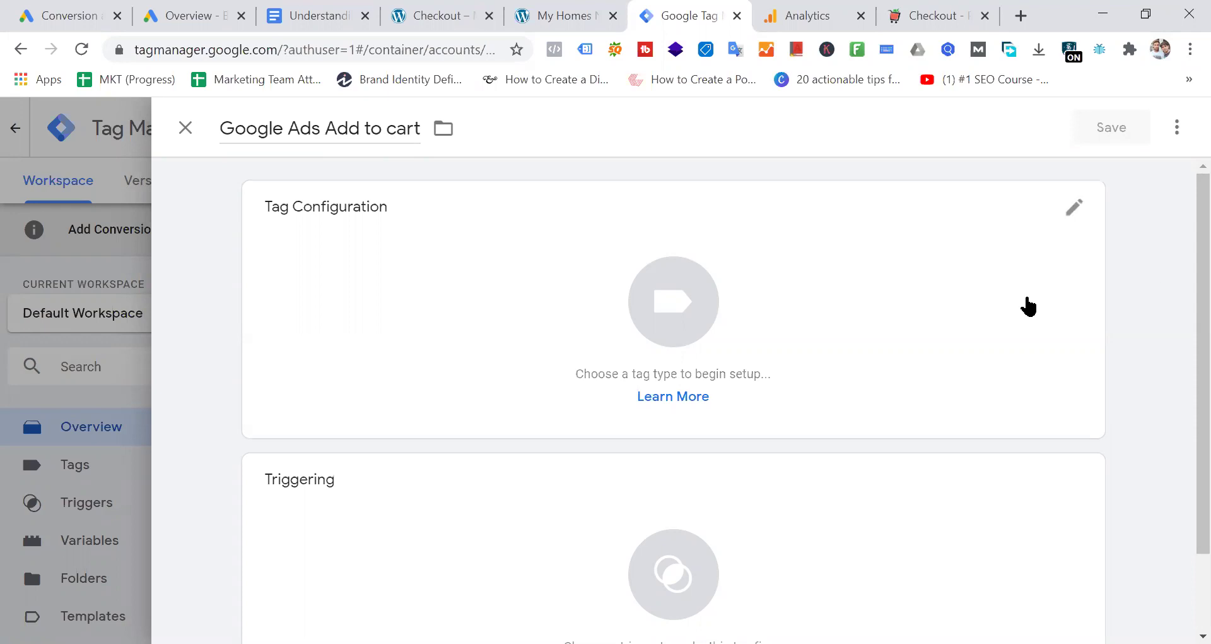
left_click(654, 309)
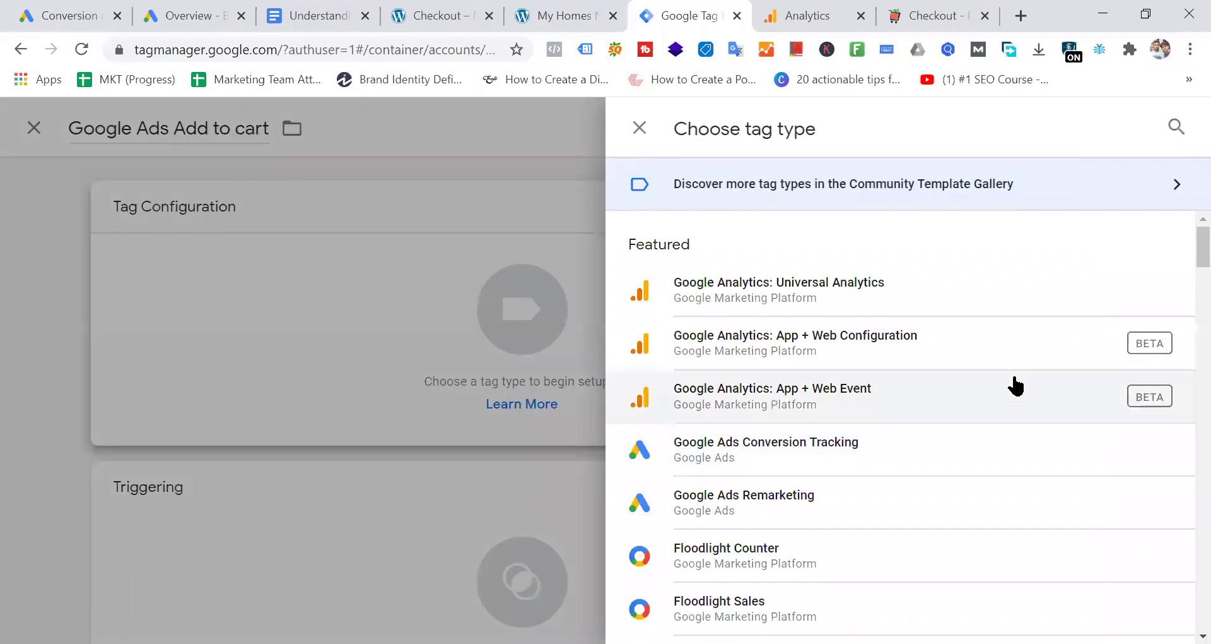
left_click(896, 462)
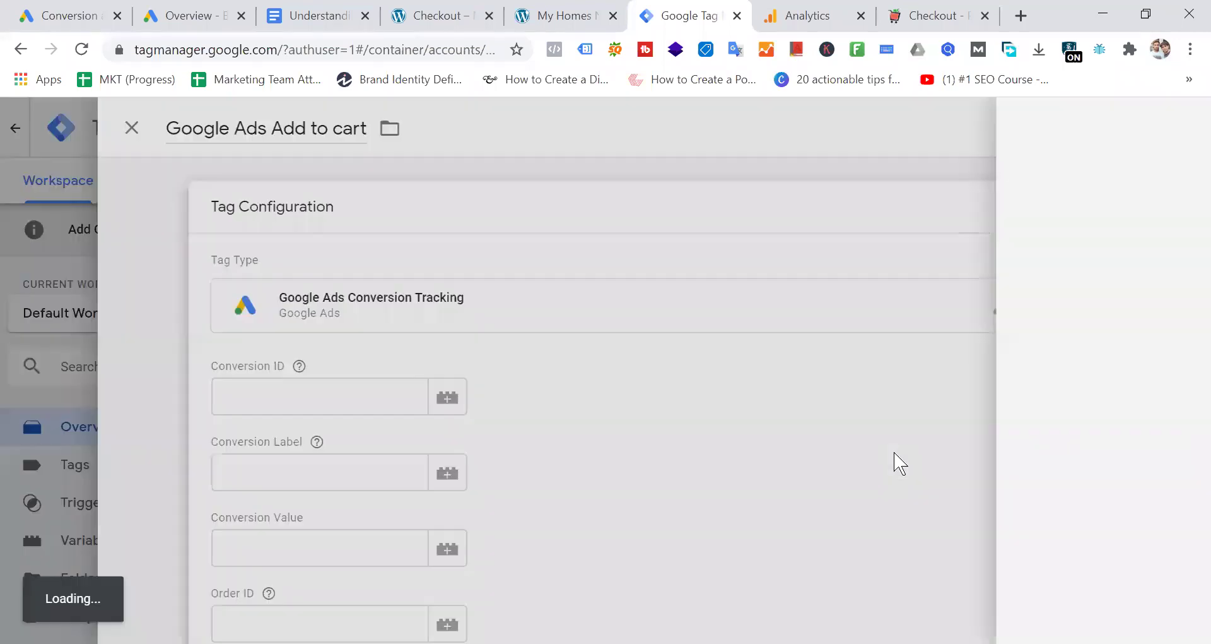
scroll(781, 335, "down", 1)
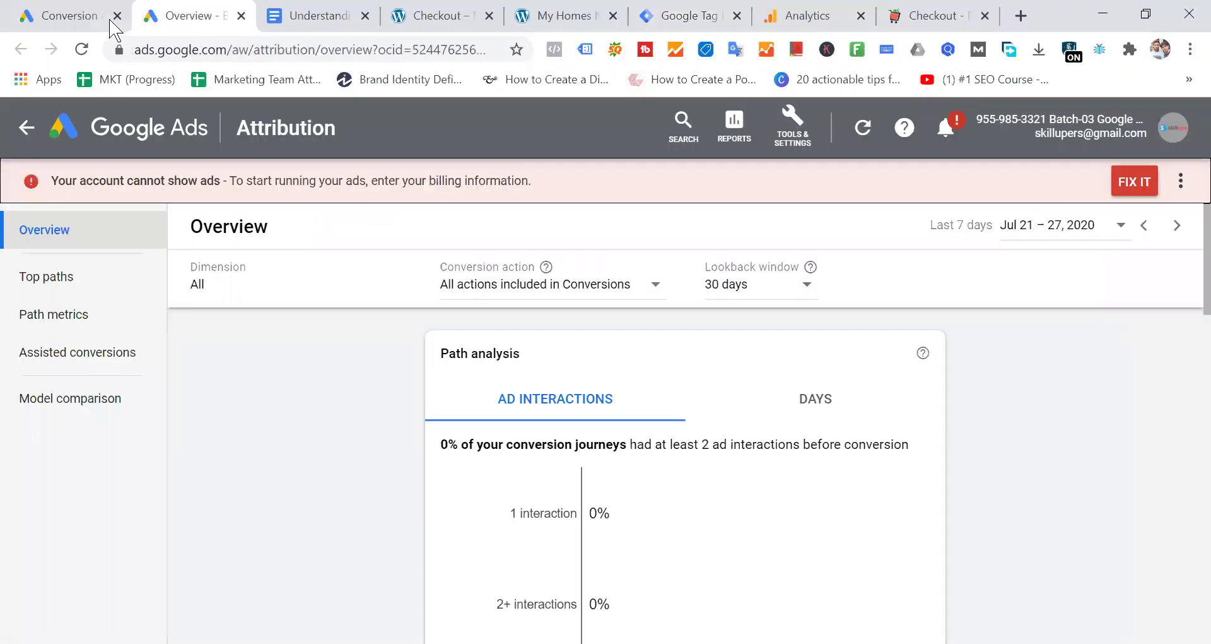
Step: Switch to Google Ads, open the Sales Conversion action and review its details and editable conversion settings
left_click(81, 19)
left_click(330, 386)
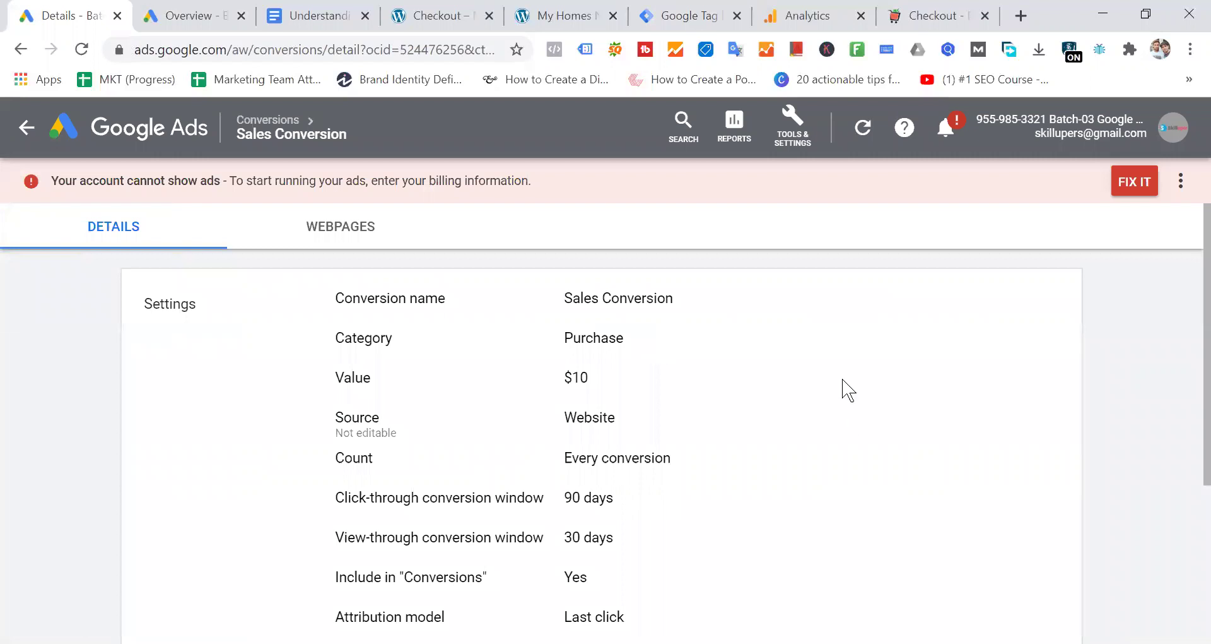
scroll(789, 386, "down", 4)
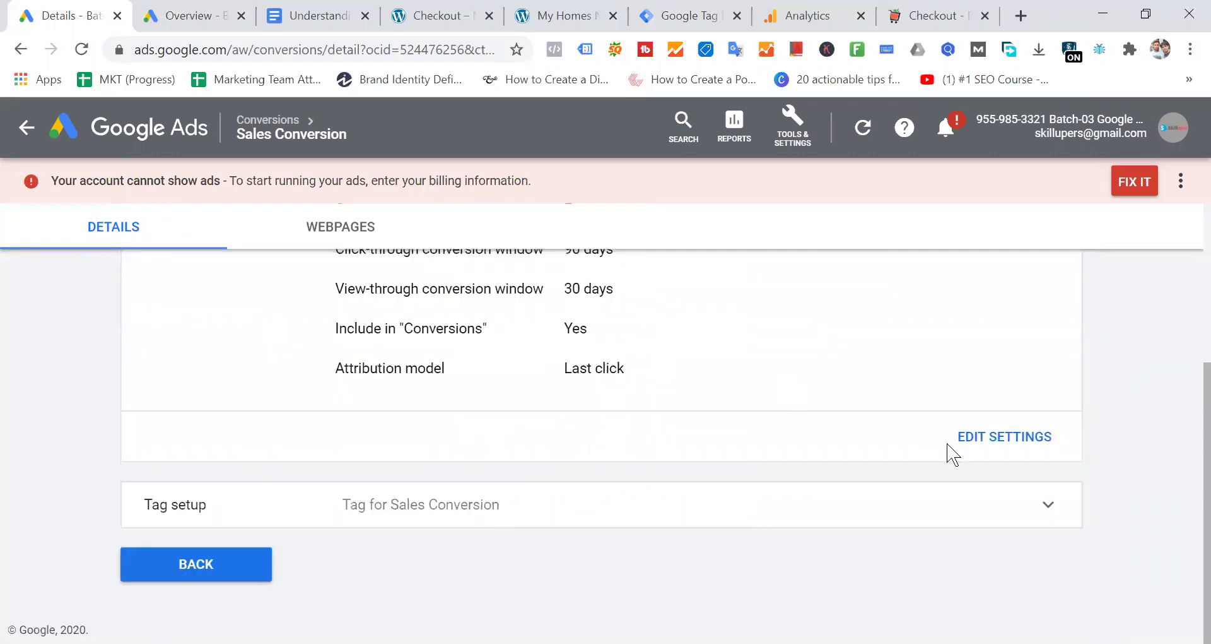
left_click(1007, 445)
scroll(536, 378, "down", 2)
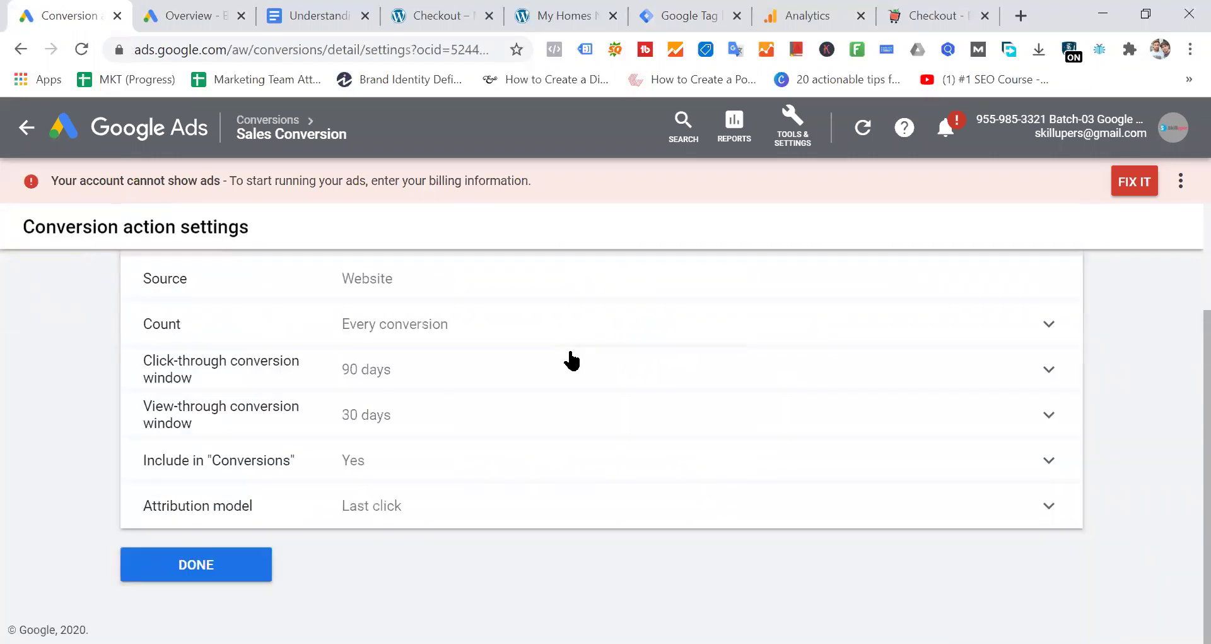
scroll(570, 359, "up", 2)
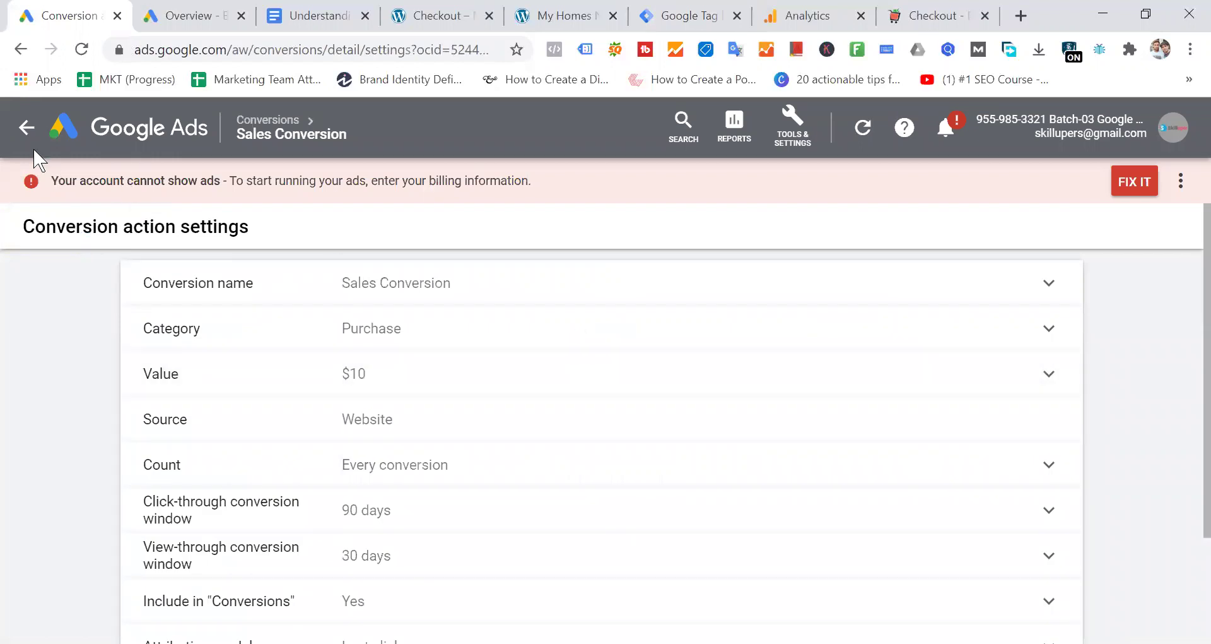
Step: Leave the Sales Conversion settings and reopen the account's conversion actions list
left_click(27, 127)
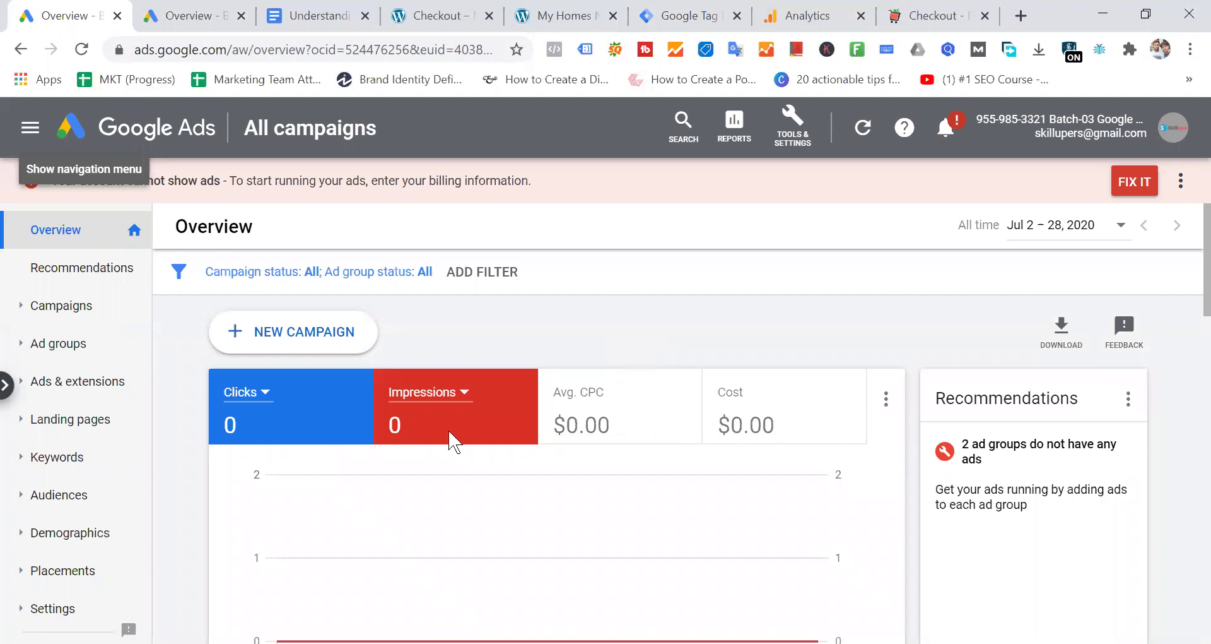
scroll(108, 374, "down", 1)
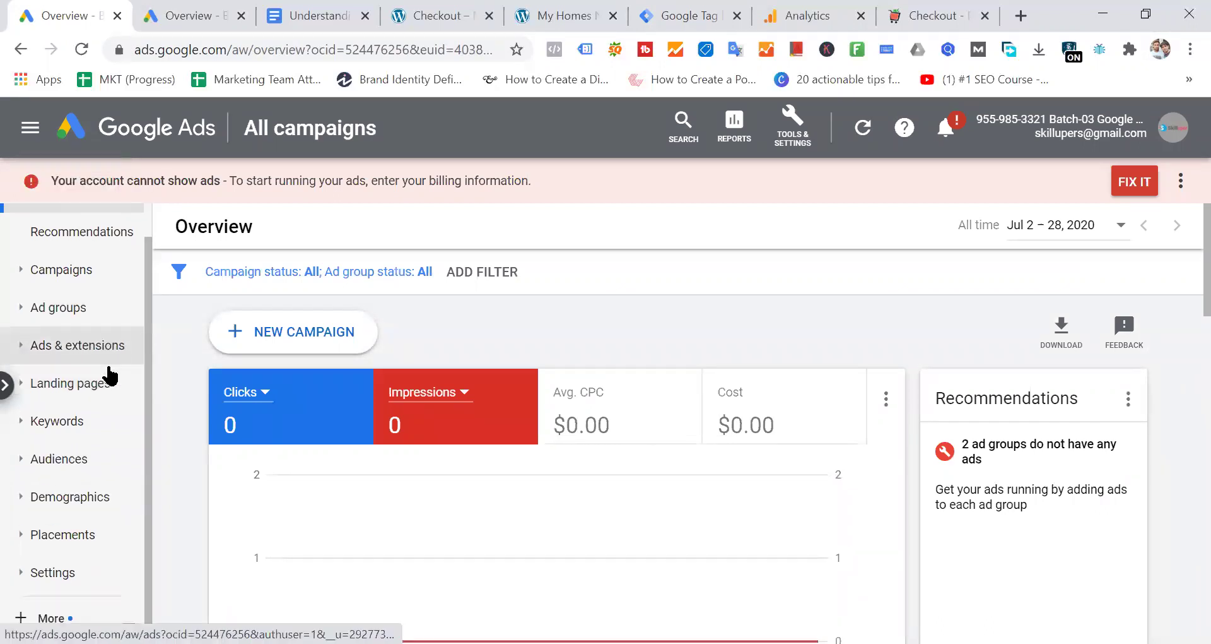
left_click(800, 154)
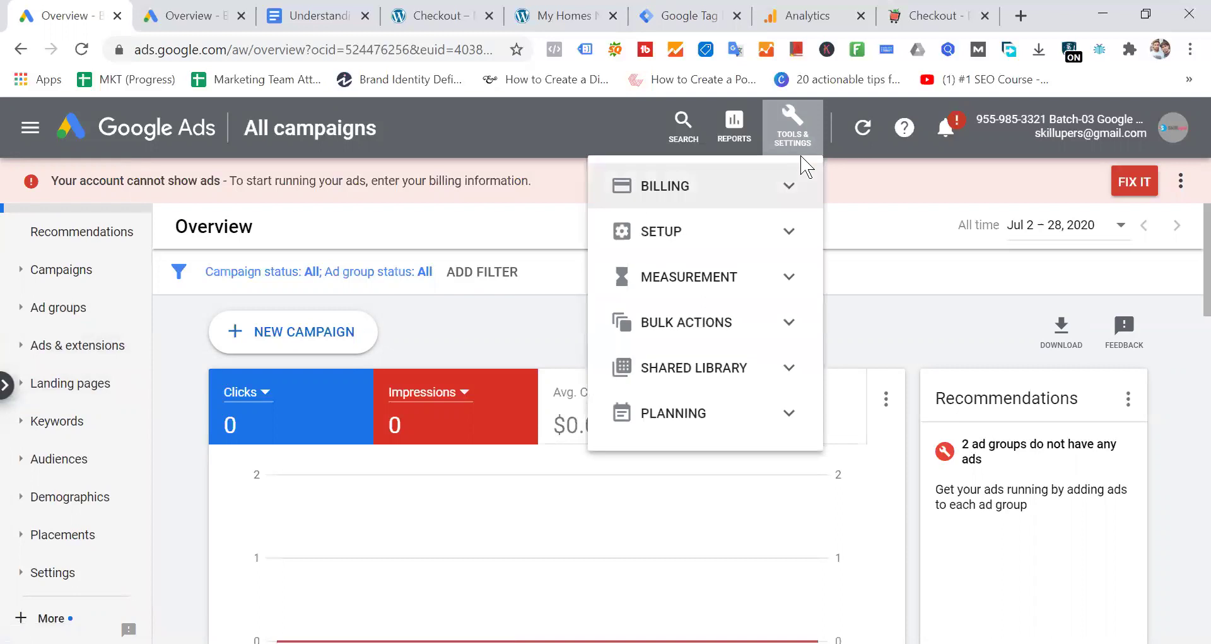
left_click(785, 239)
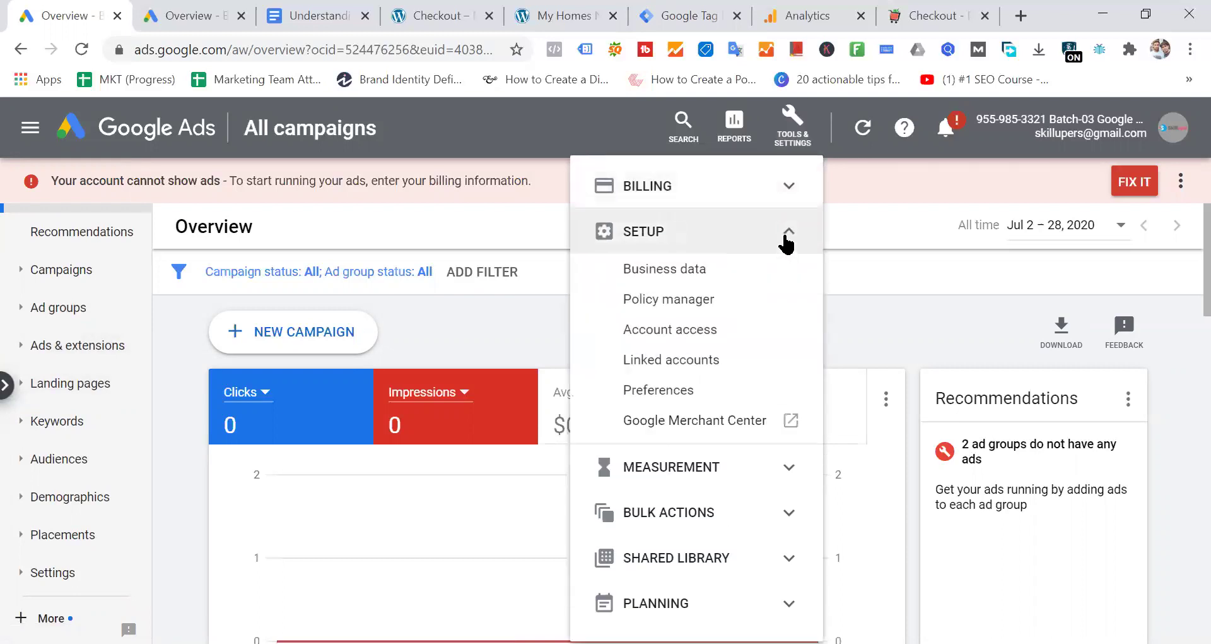
left_click(788, 470)
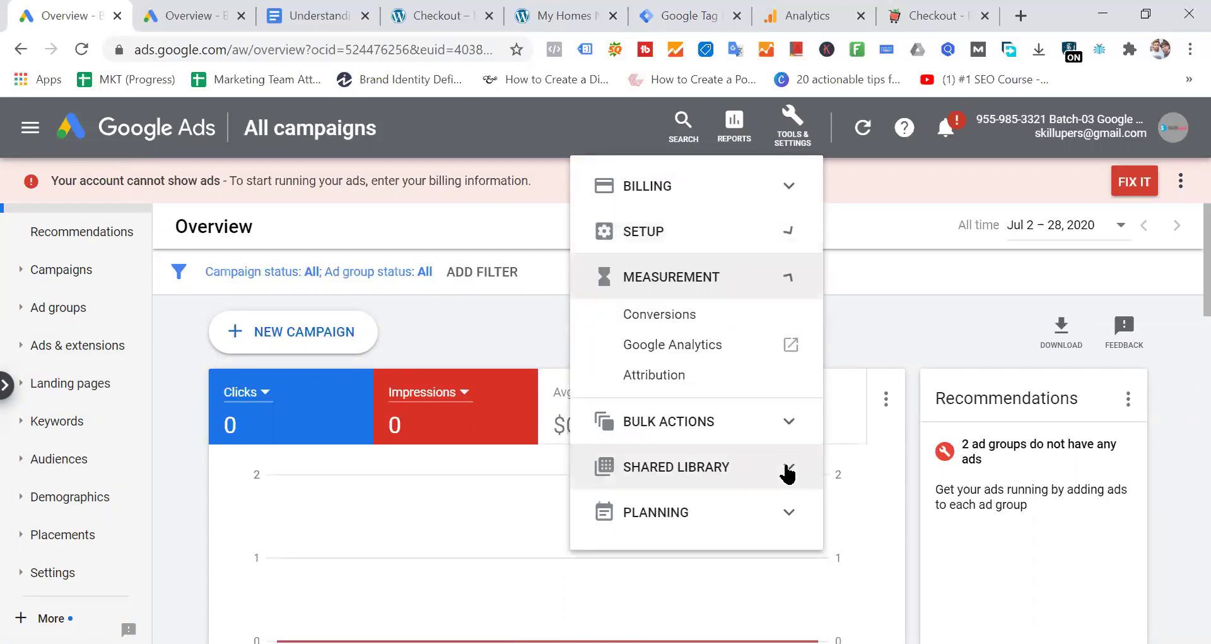
left_click(694, 325)
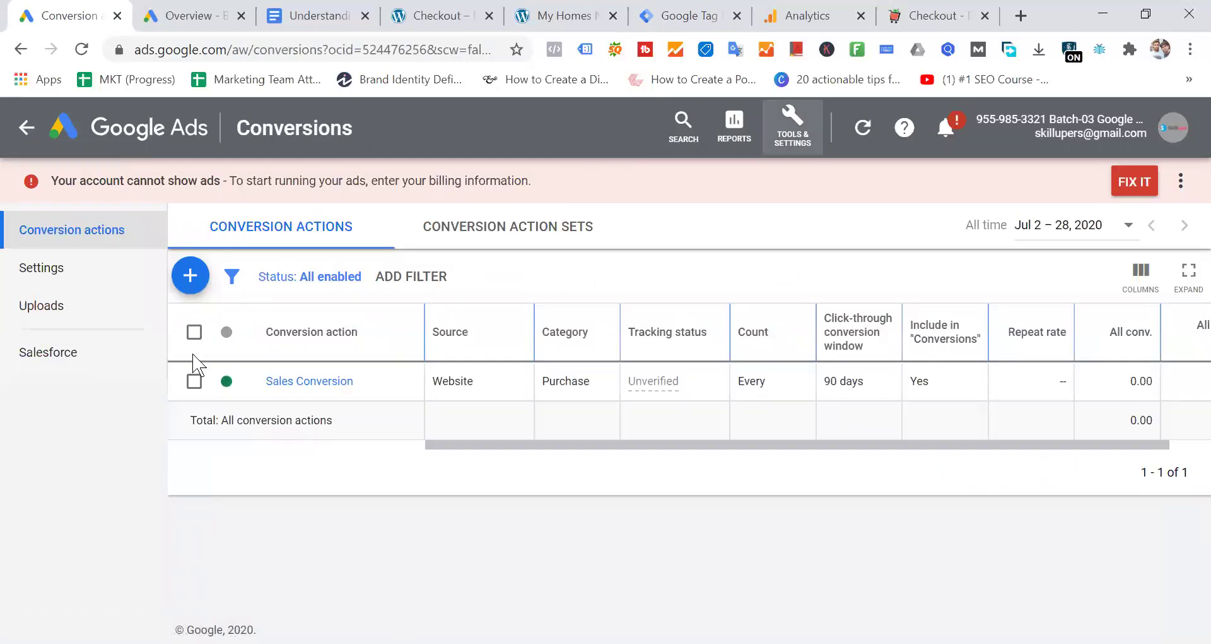
left_click(189, 273)
left_click(277, 449)
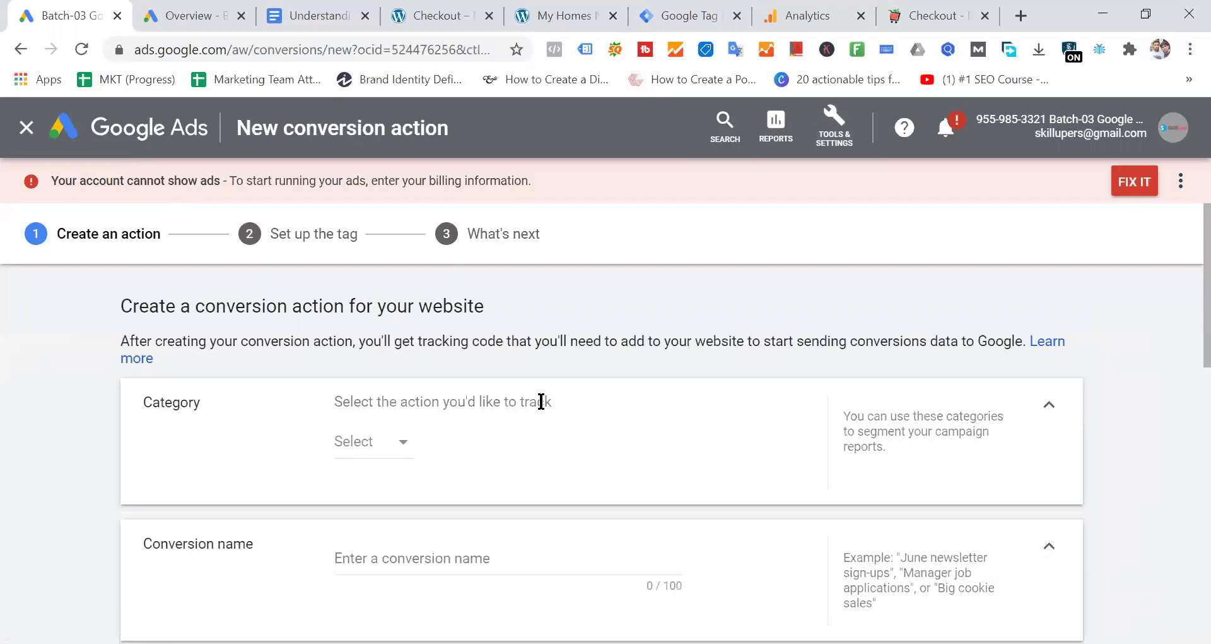
scroll(576, 365, "down", 10)
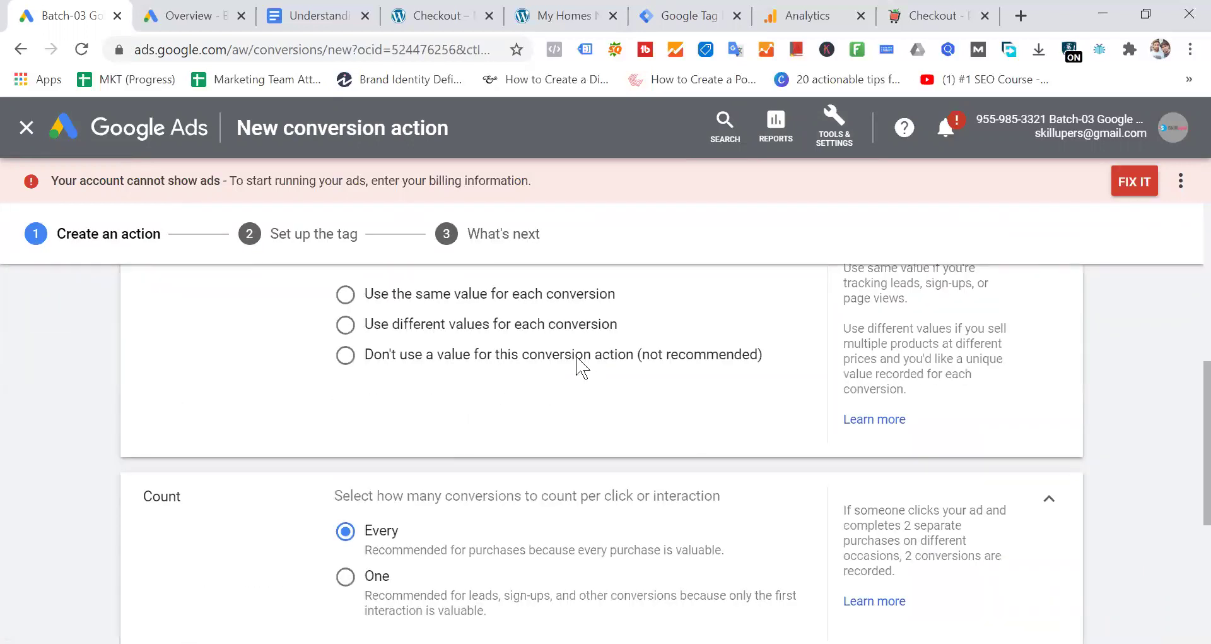
scroll(576, 362, "down", 5)
left_click(26, 128)
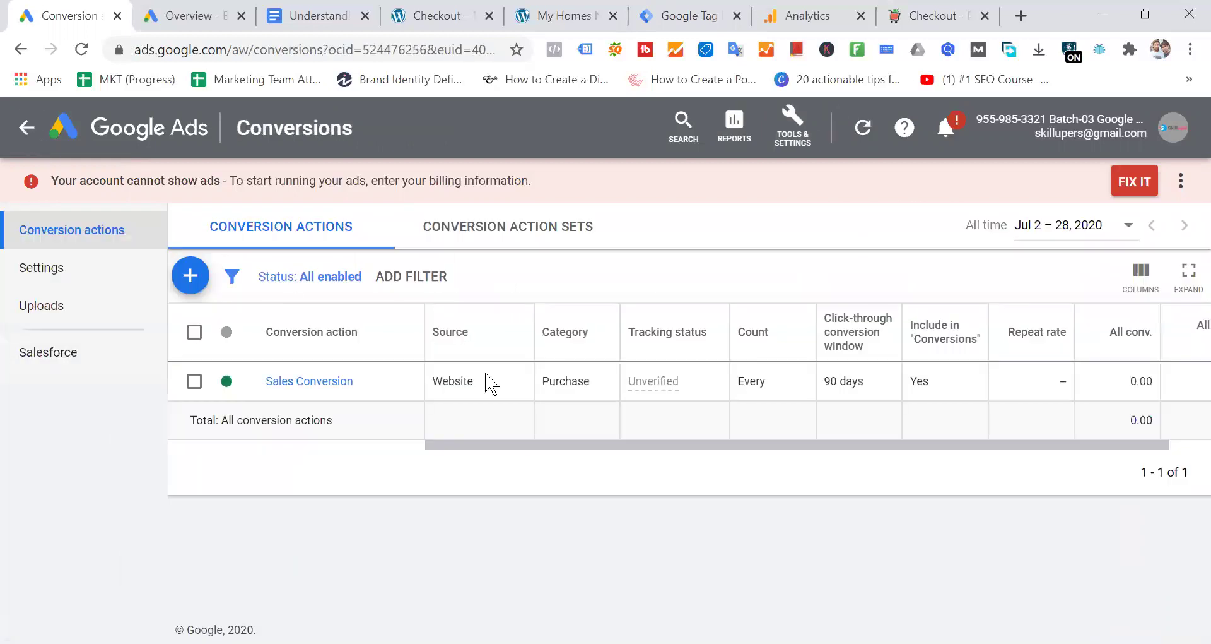
left_click(366, 382)
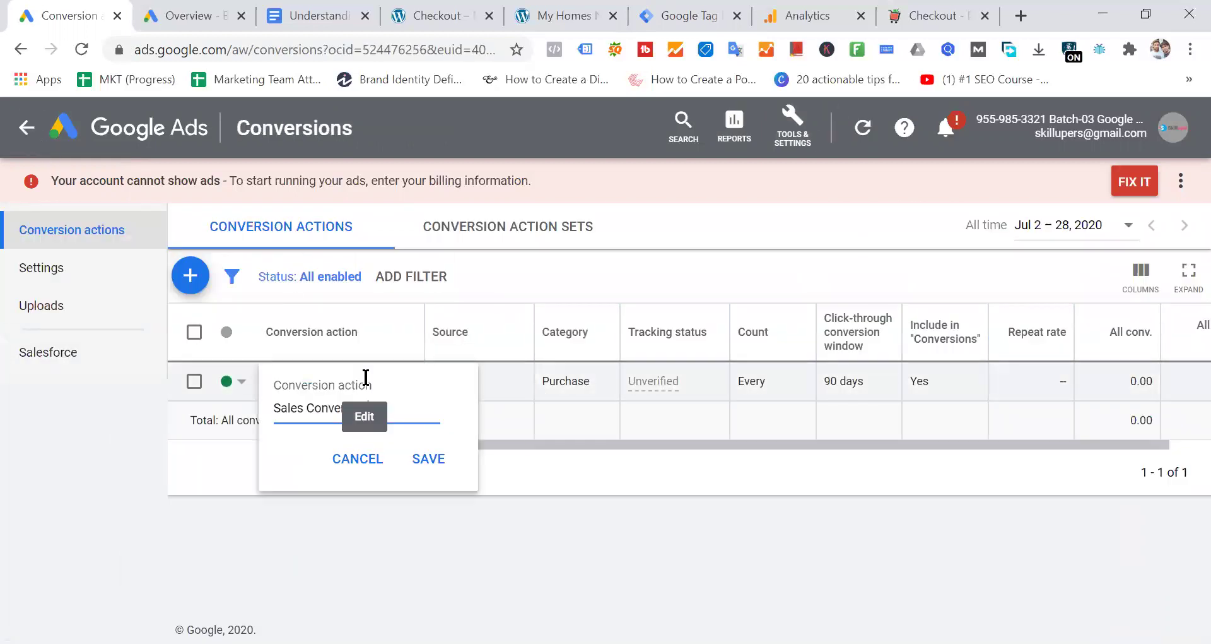
left_click(348, 467)
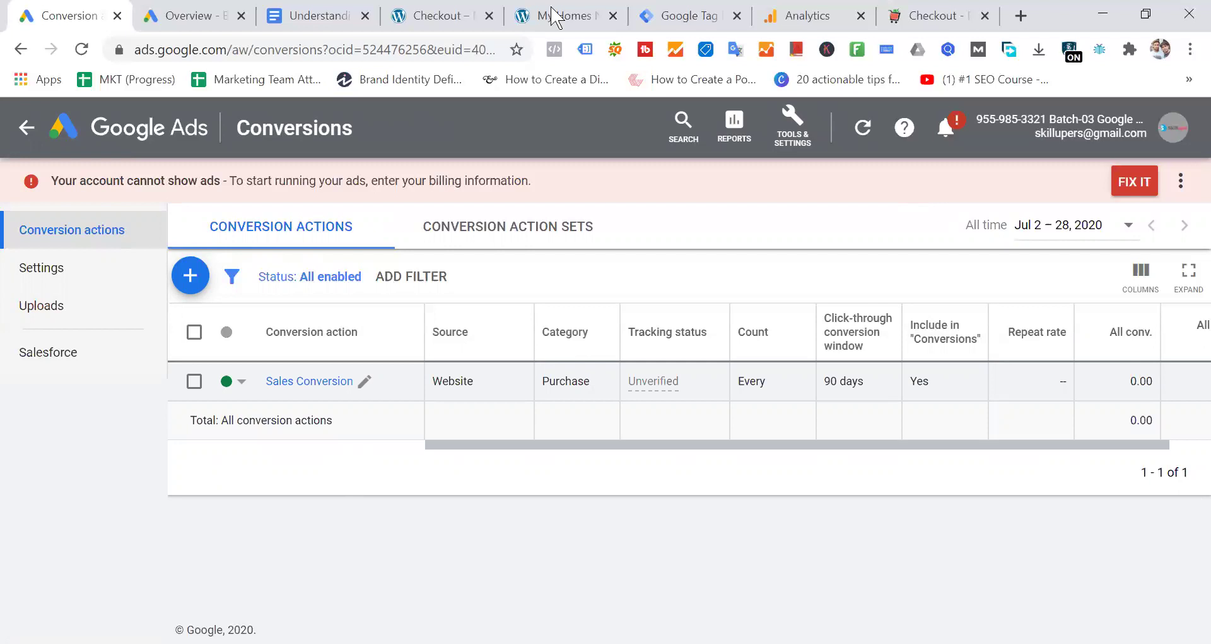
Step: Switch to the pmart.com.bd store, go to its home page and check the cart panel and page URL
left_click(927, 15)
left_click(340, 50)
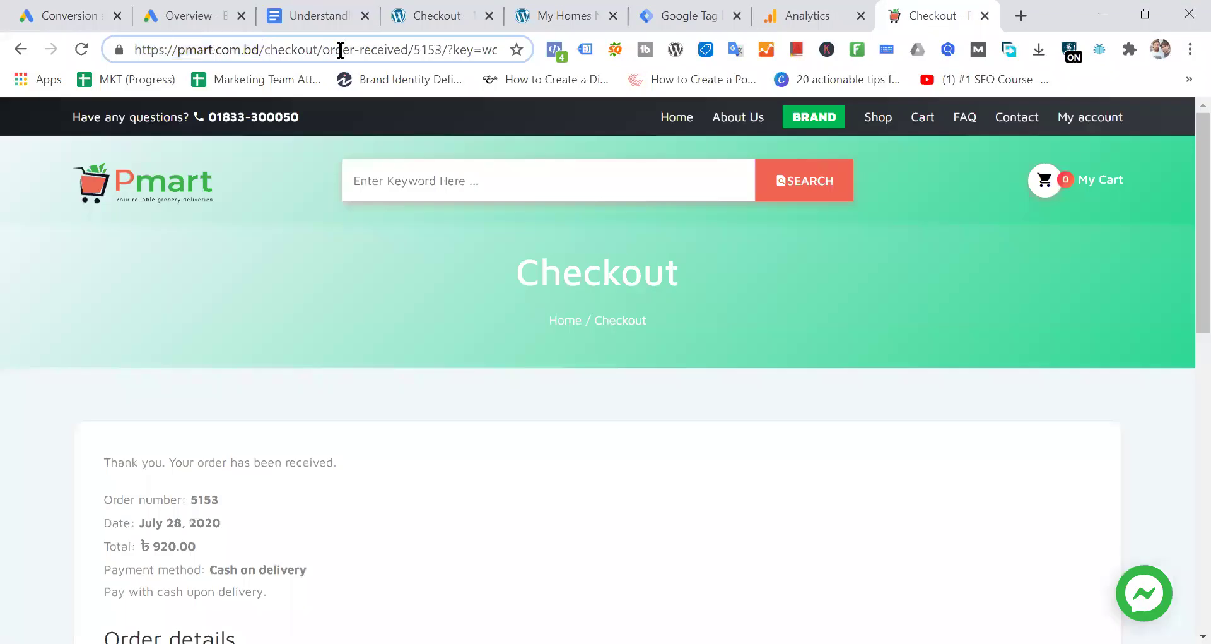
left_click(162, 186)
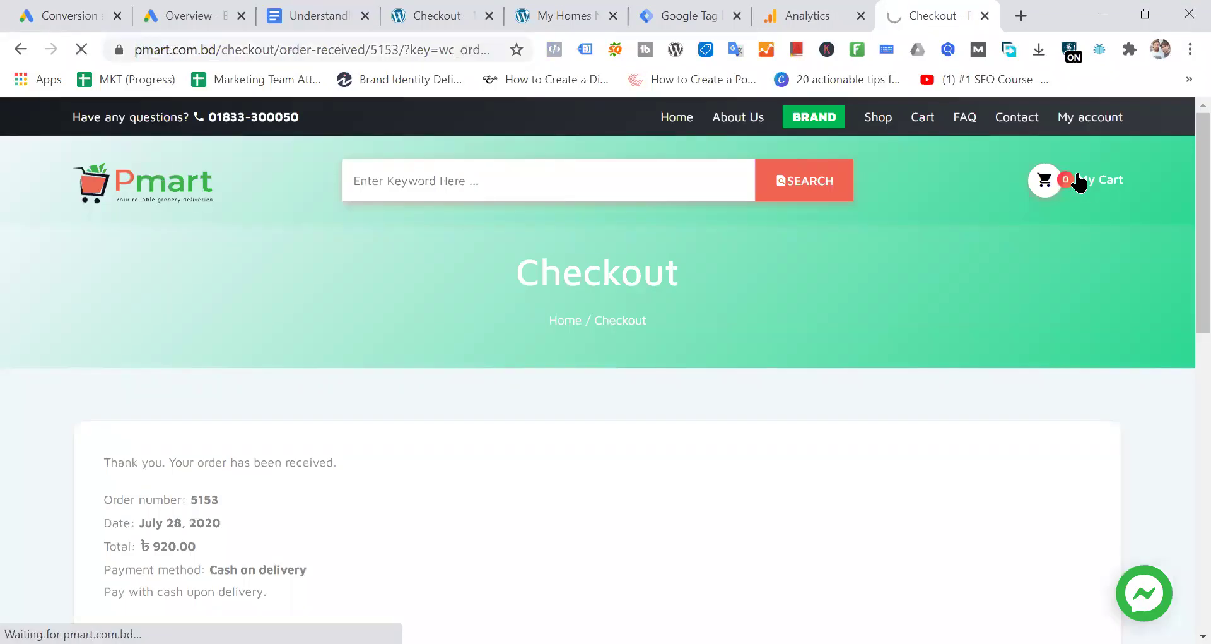
left_click(1089, 180)
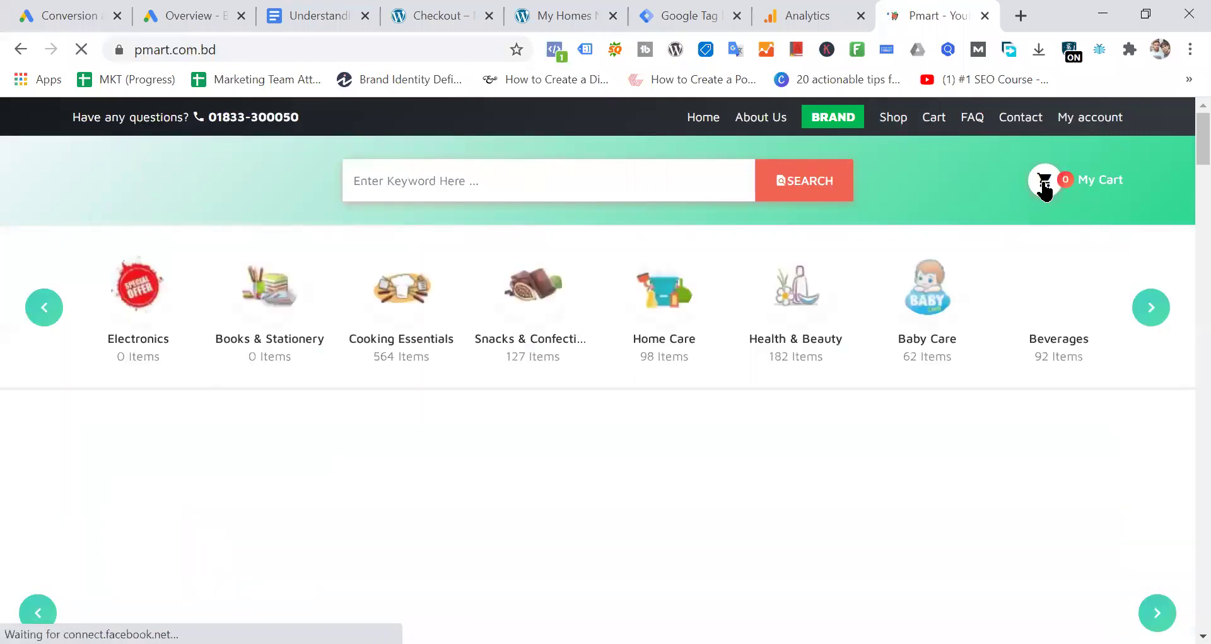
left_click(1046, 181)
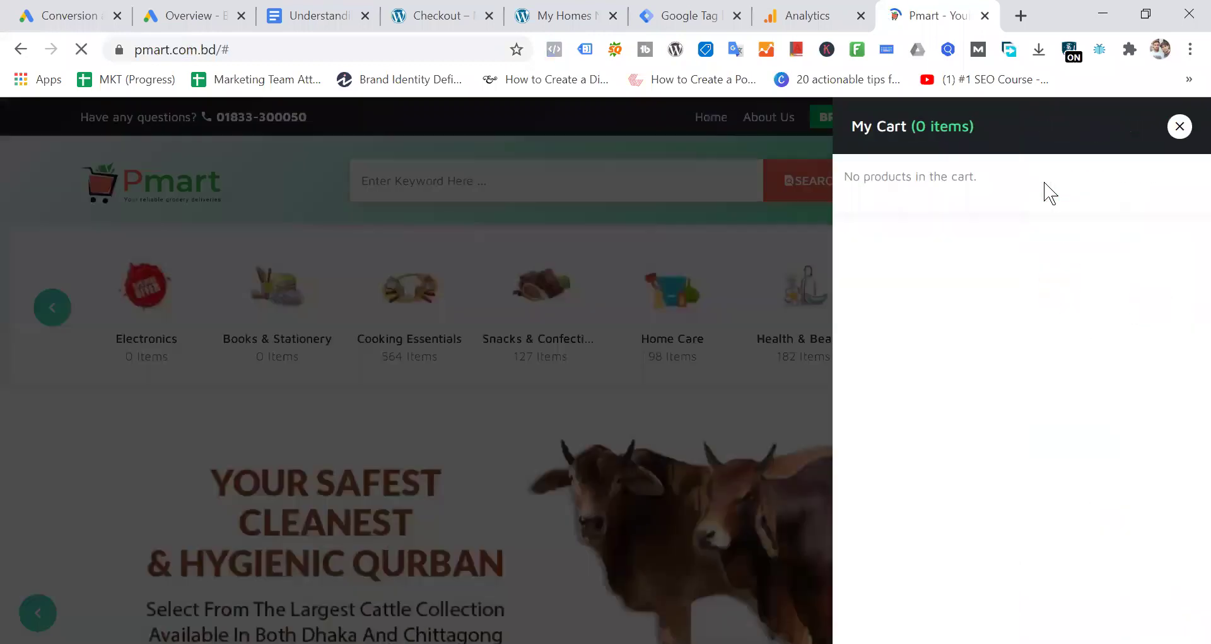
left_click(273, 48)
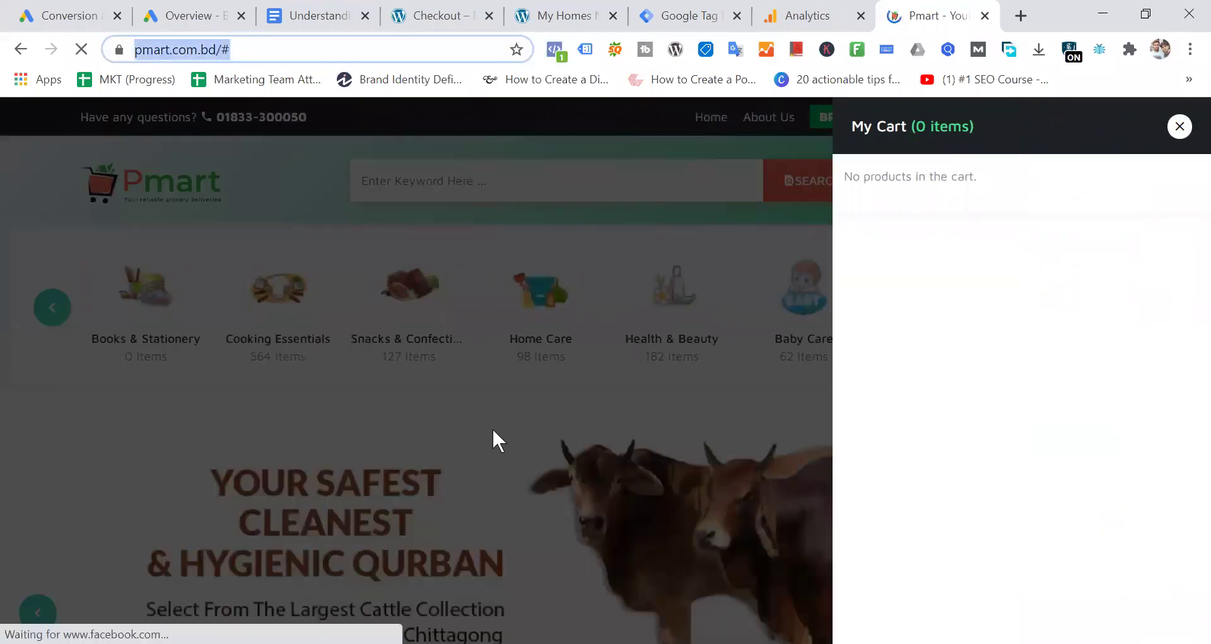
key("Return")
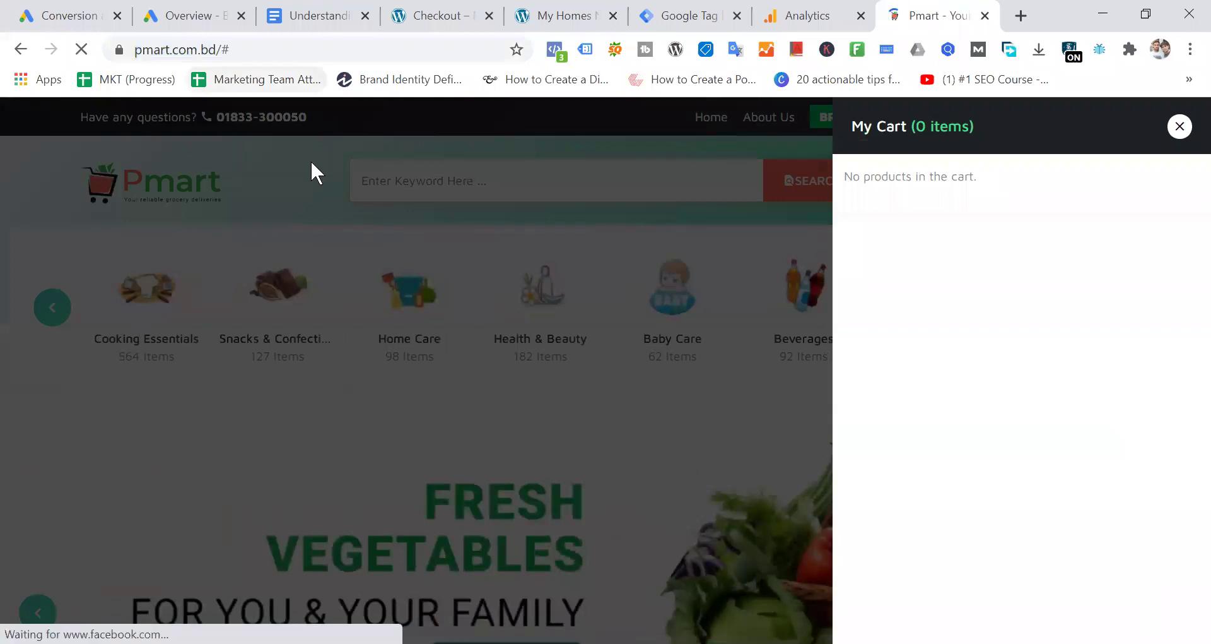
left_click(1178, 128)
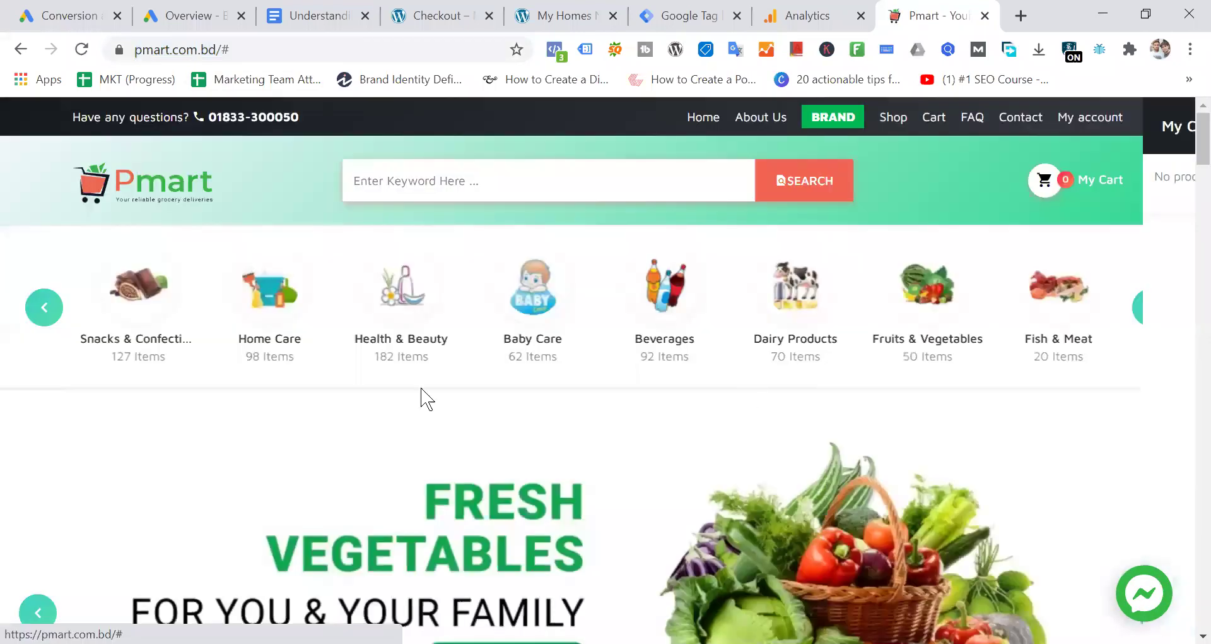
Step: Add one TEER MOSUR DAL 1 KG PKT to the cart, open the cart page and highlight /cart/ in its URL
scroll(454, 425, "down", 15)
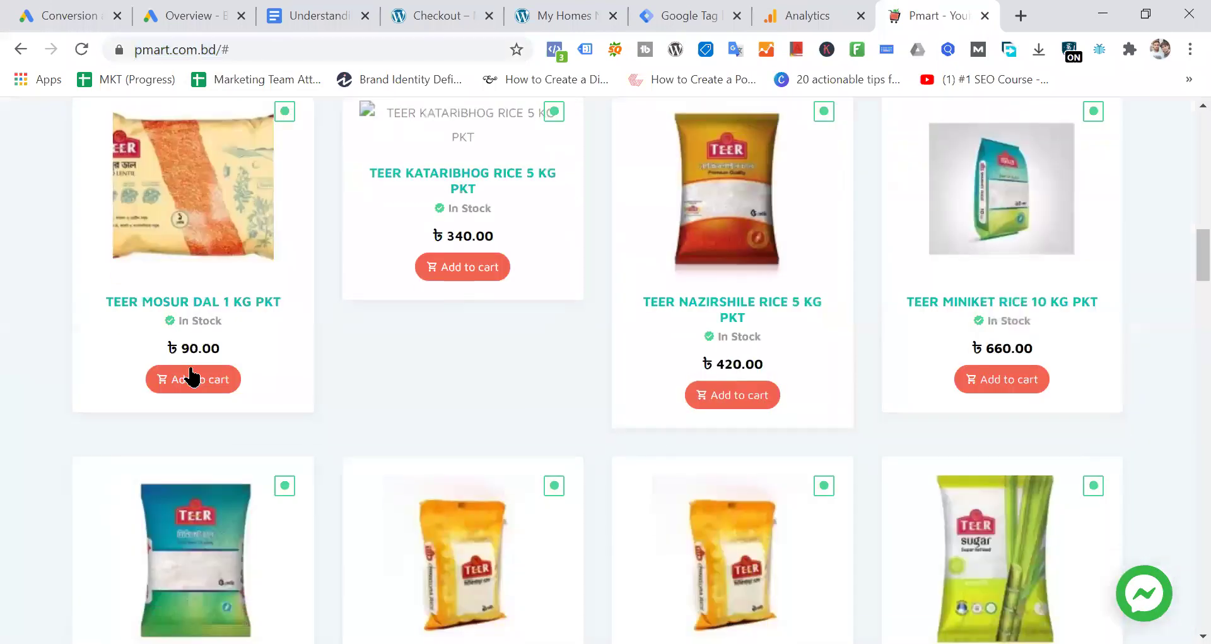
left_click(198, 311)
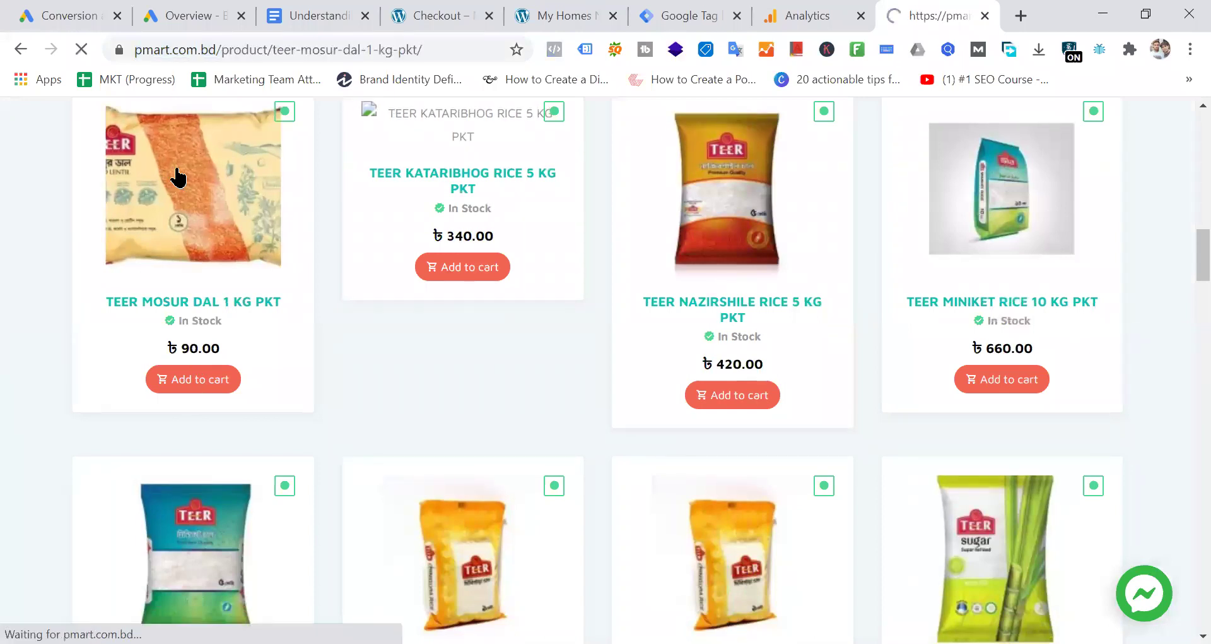
left_click(733, 466)
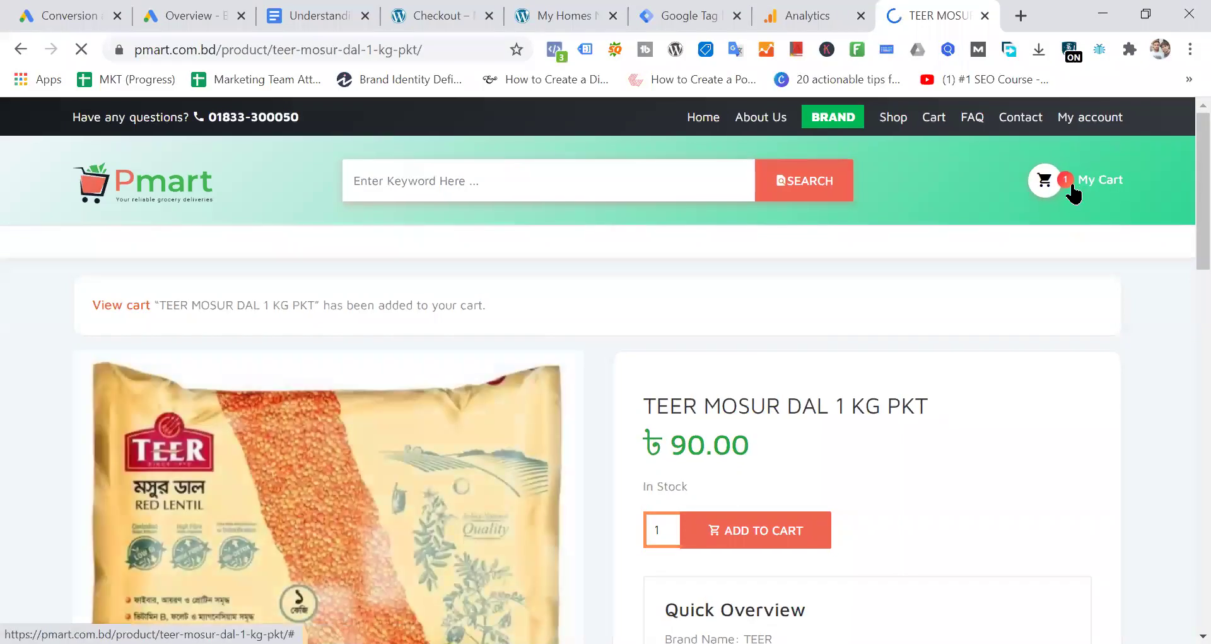
left_click(1073, 195)
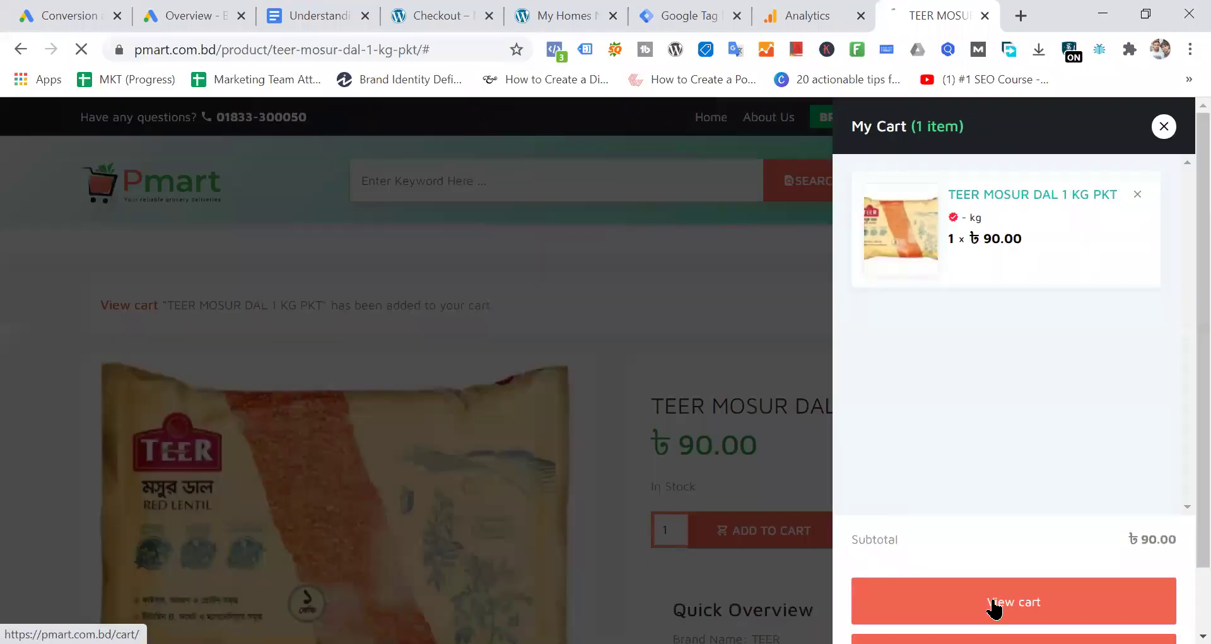
left_click(993, 607)
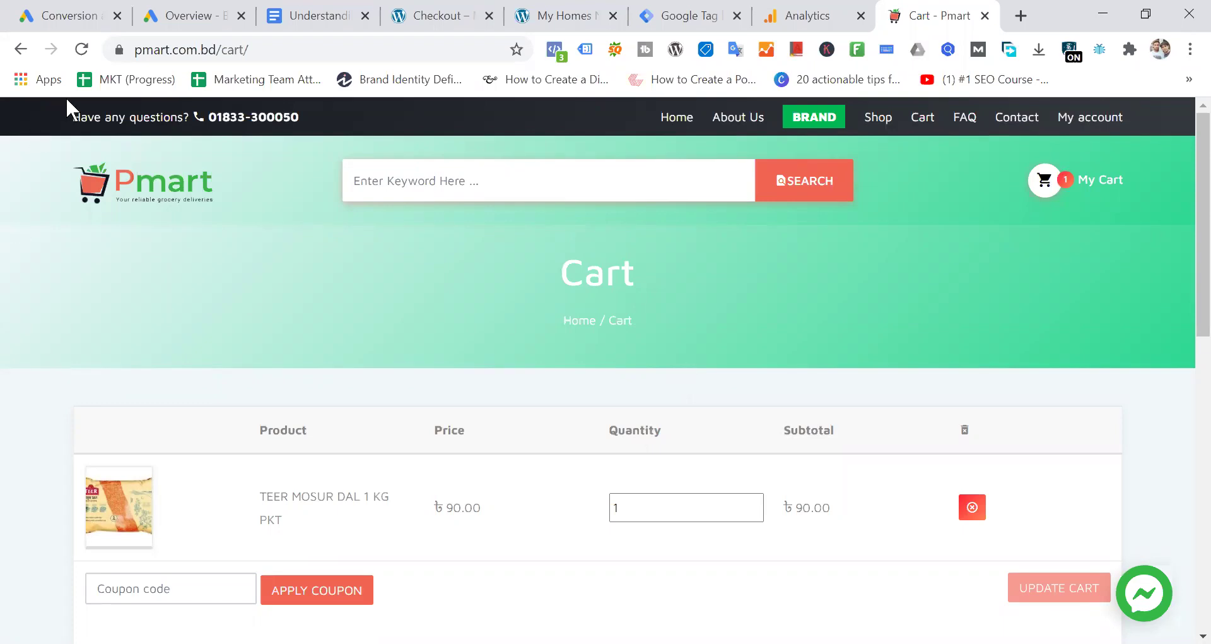
left_click(265, 40)
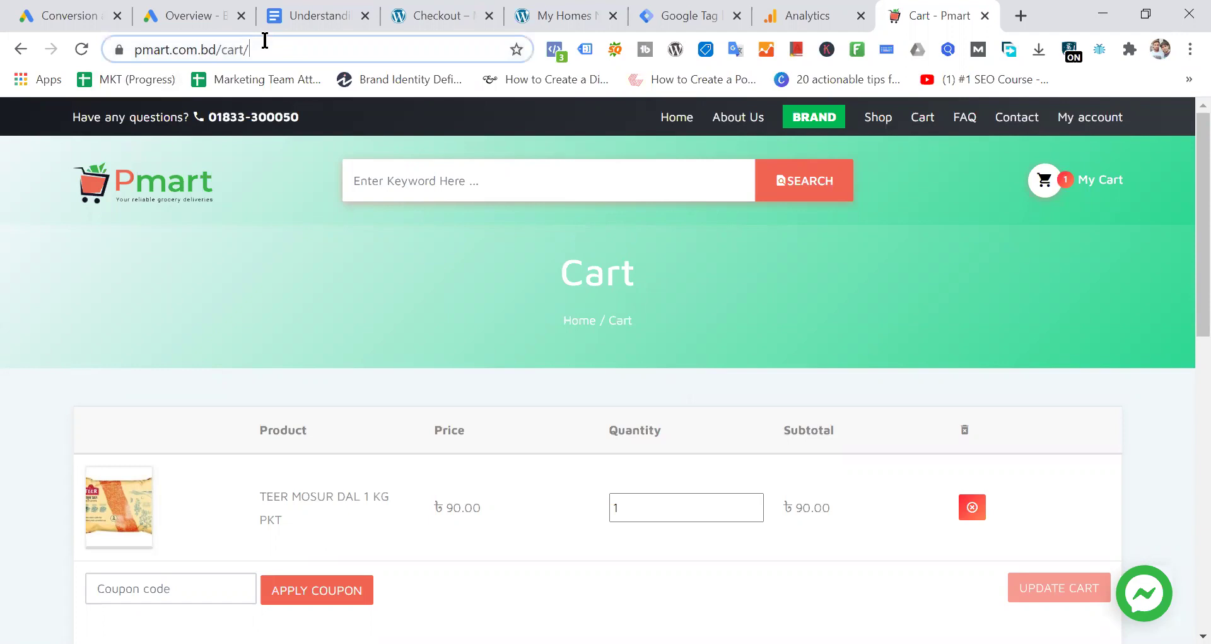
left_click_drag(228, 48, 219, 52)
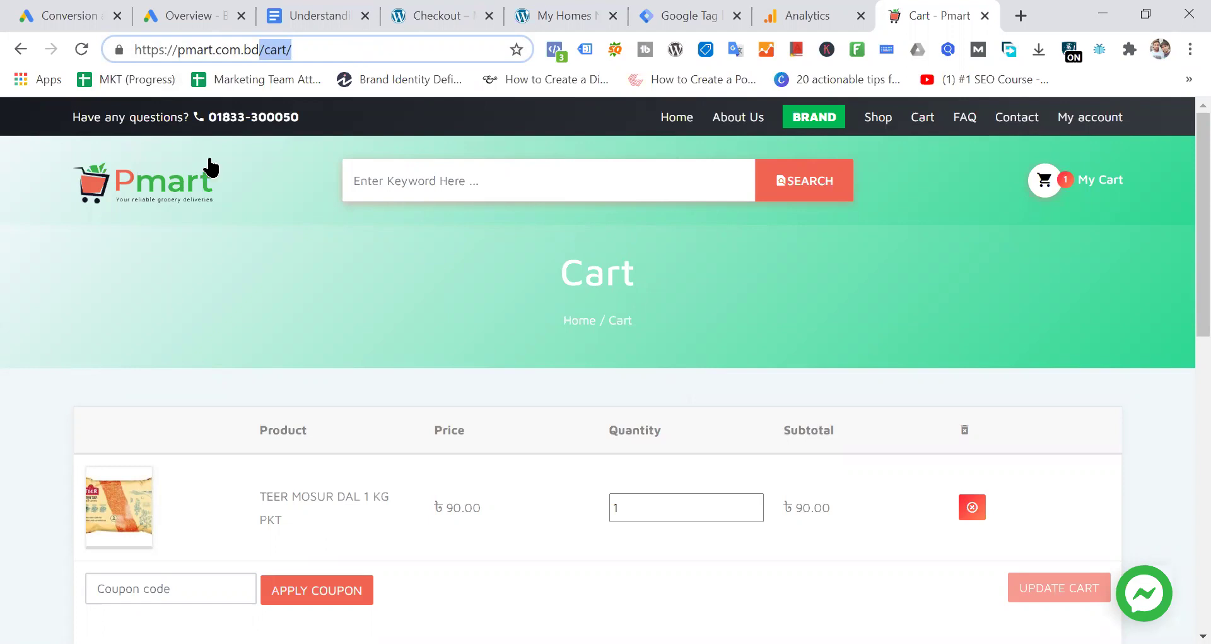
Step: Return to the Pmart home page, open the Home Care category and view the ACI DETERGENT POWDER SMART SUPREME 500 GM product page
left_click(176, 185)
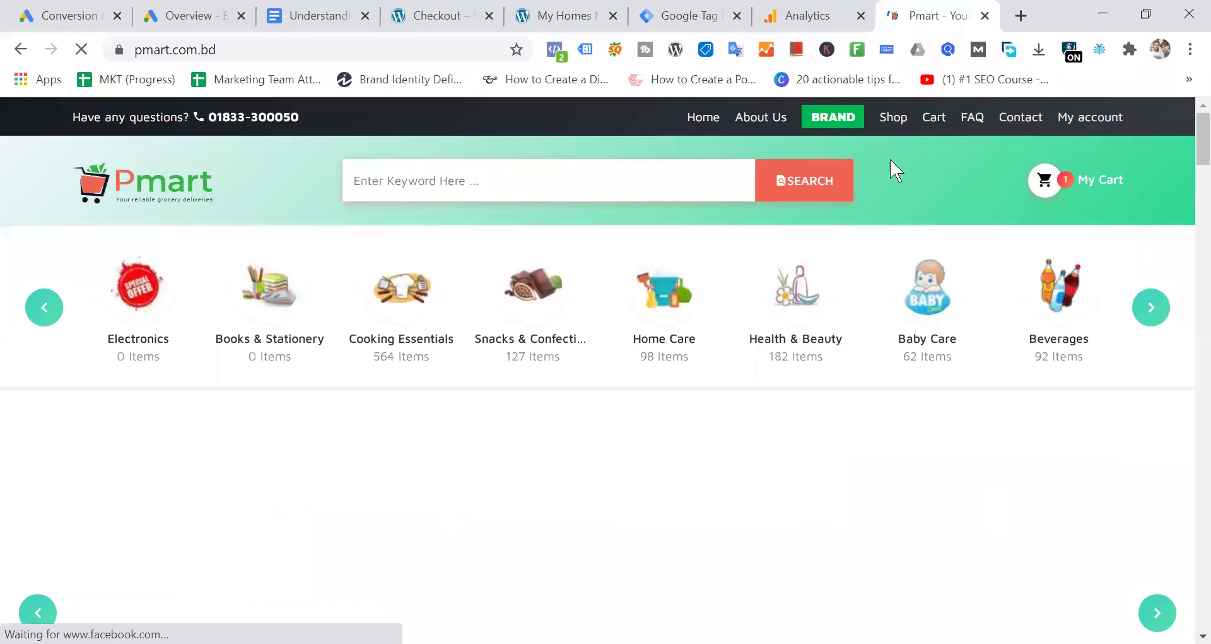
left_click(673, 307)
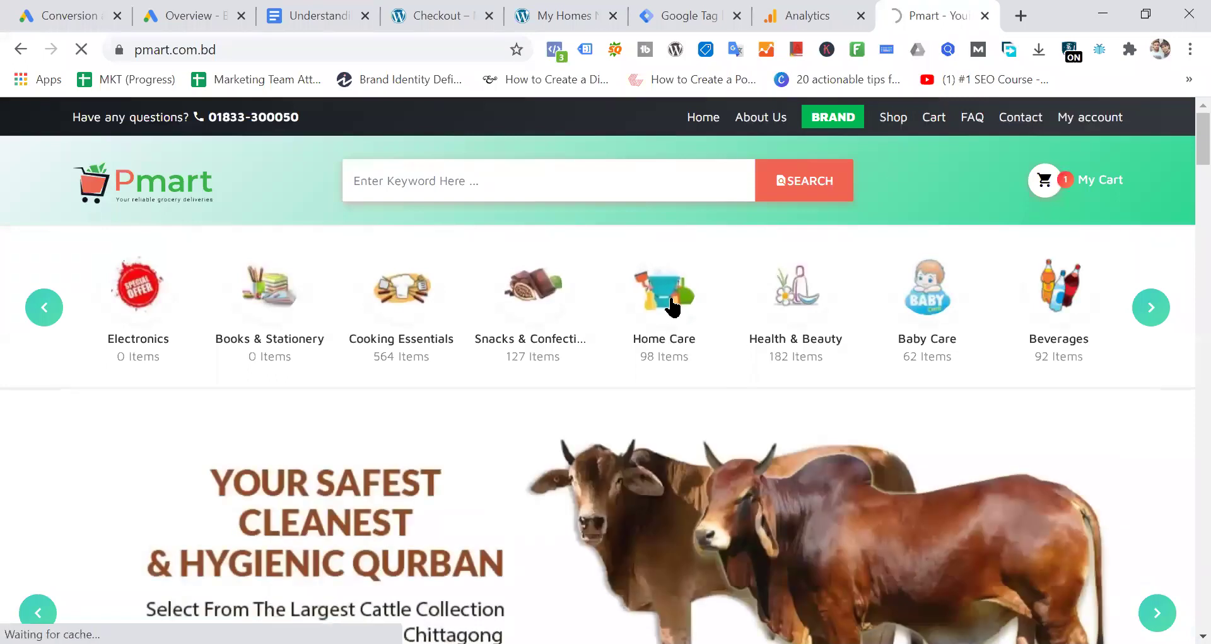
scroll(673, 308, "down", 7)
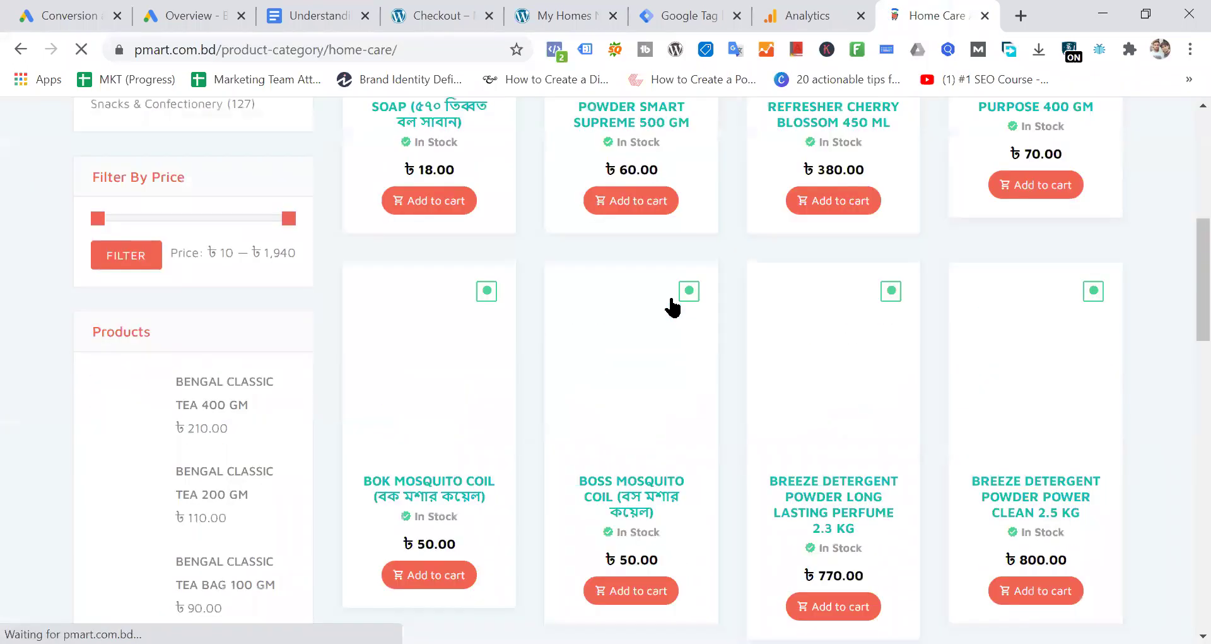
scroll(578, 306, "up", 4)
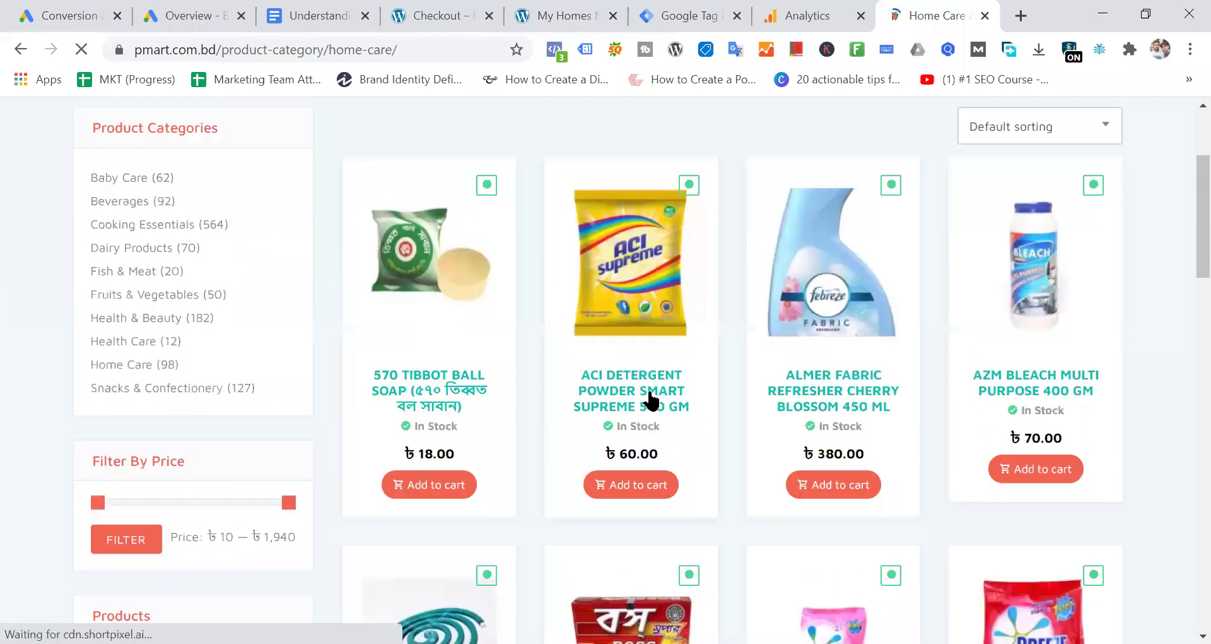
left_click(654, 385)
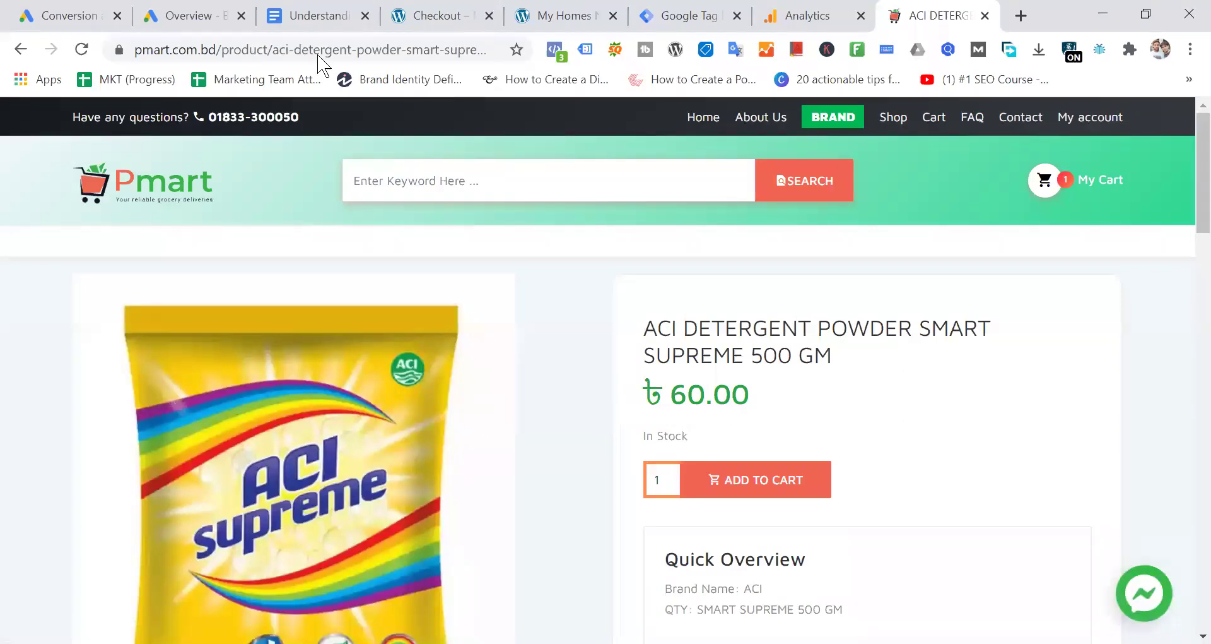
Step: Highlight the aci-detergent-powder-smart-supreme-500-gm/ part and the /product/ part of the product page's URL
left_click_drag(269, 49, 559, 56)
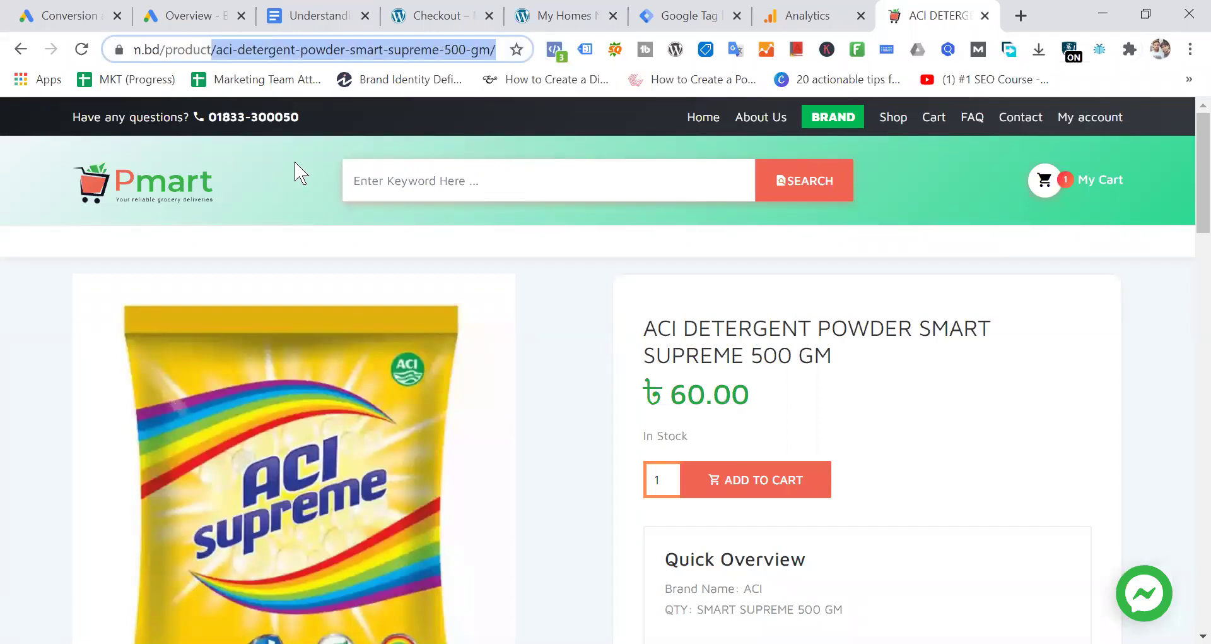
left_click_drag(272, 49, 682, 50)
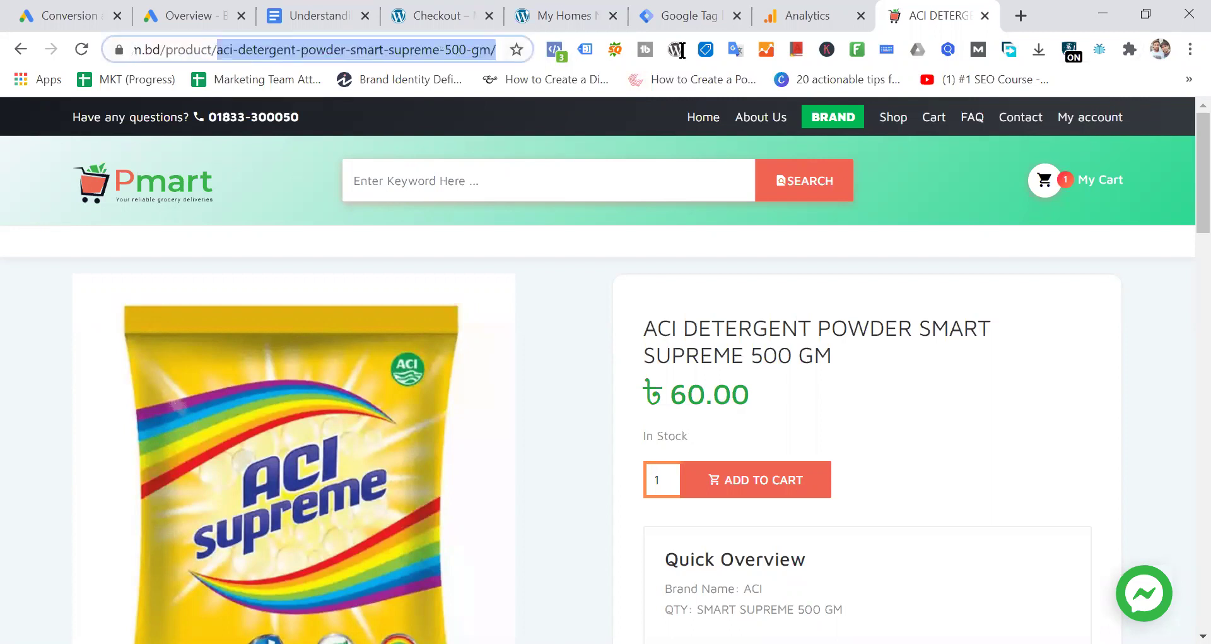
left_click_drag(162, 50, 215, 50)
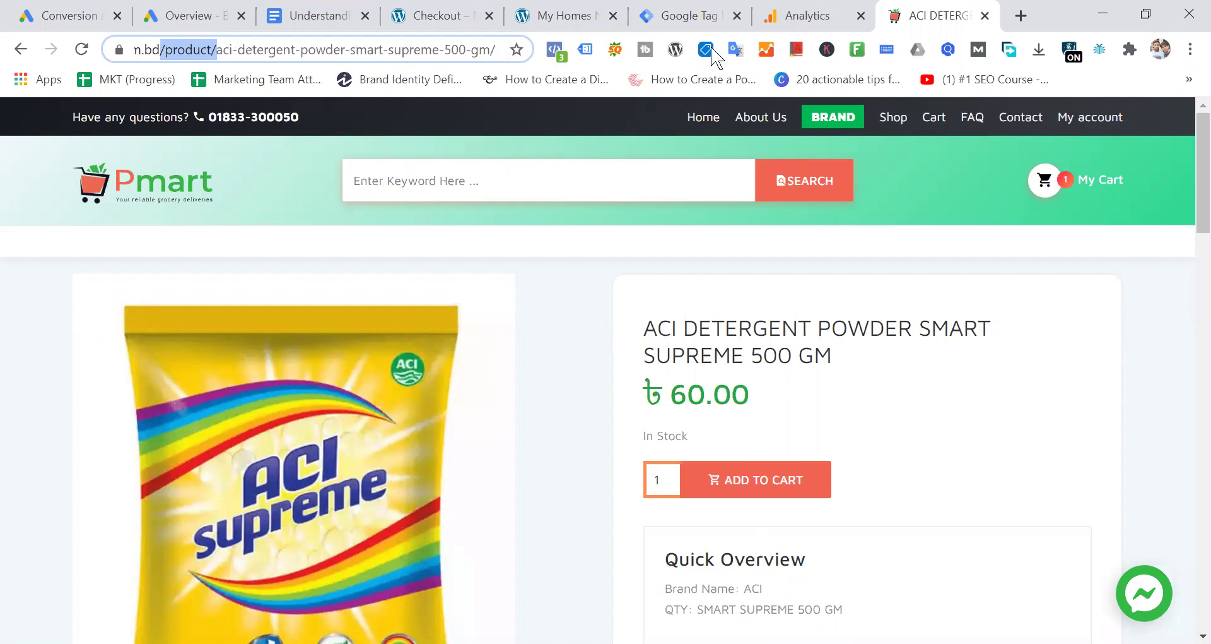
Step: Switch to Google Tag Manager and close the unfinished Google Ads Add to cart tag, discarding its unsaved changes
left_click(713, 16)
left_click(185, 128)
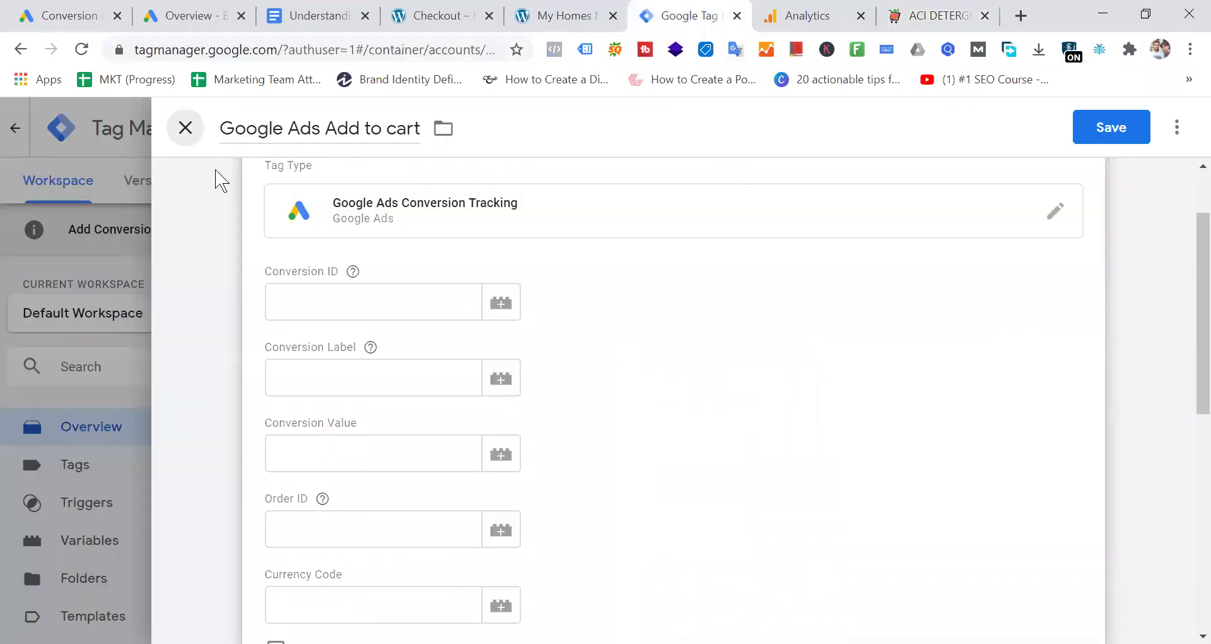
left_click(766, 353)
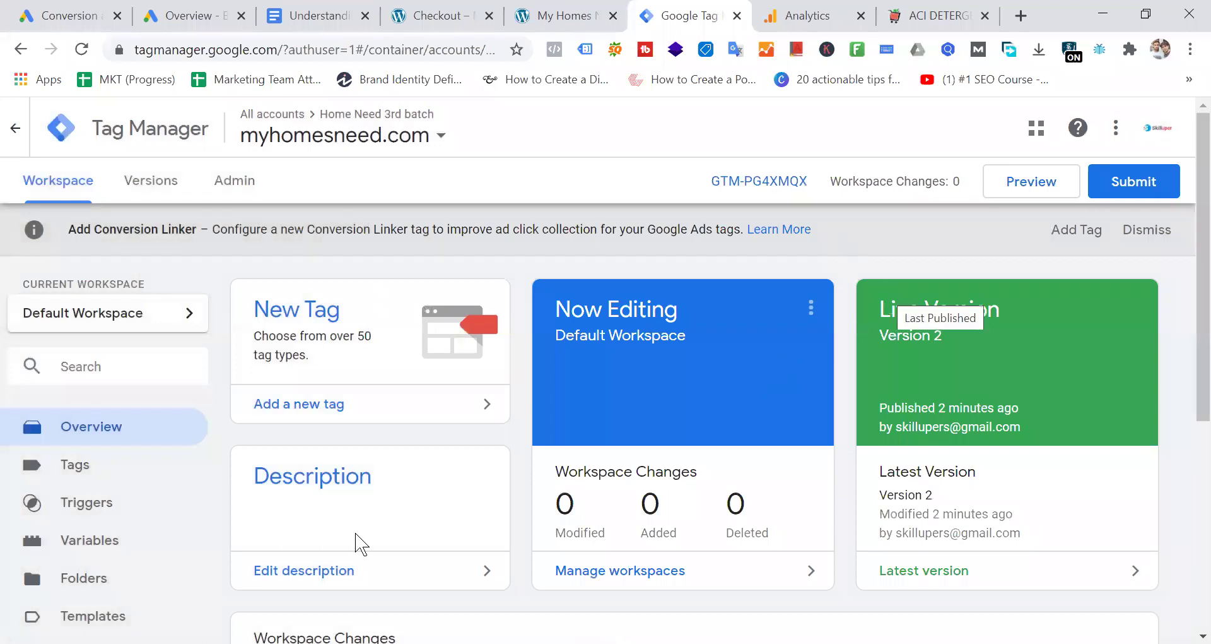
Step: Open the container's variables, start a new user-defined variable and leave it without creating anything
left_click(102, 550)
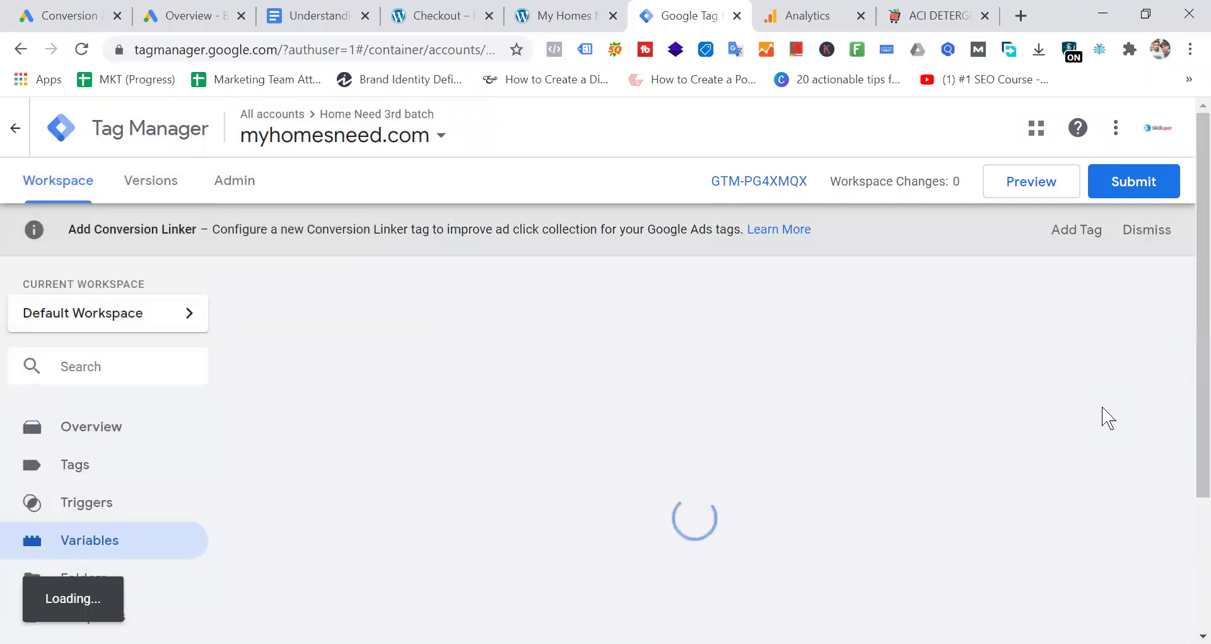
scroll(838, 422, "down", 3)
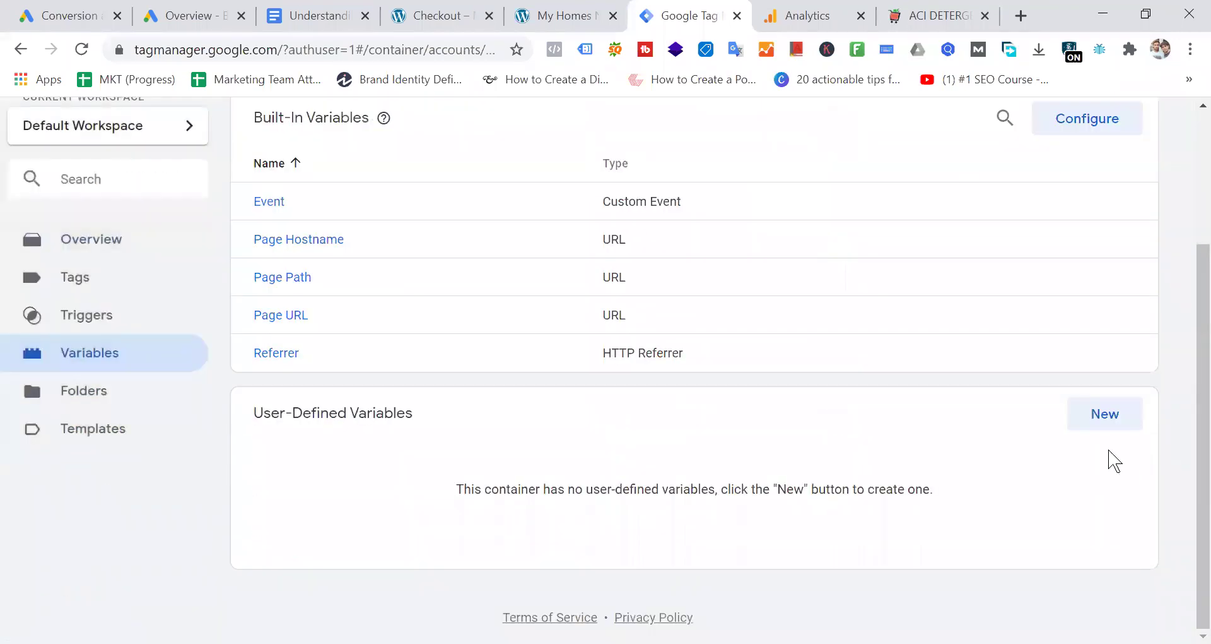
left_click(1107, 416)
key("Escape")
Step: Switch to Google Analytics and open the Audiences list under the Pmart property's audience definitions in the admin settings
left_click(780, 18)
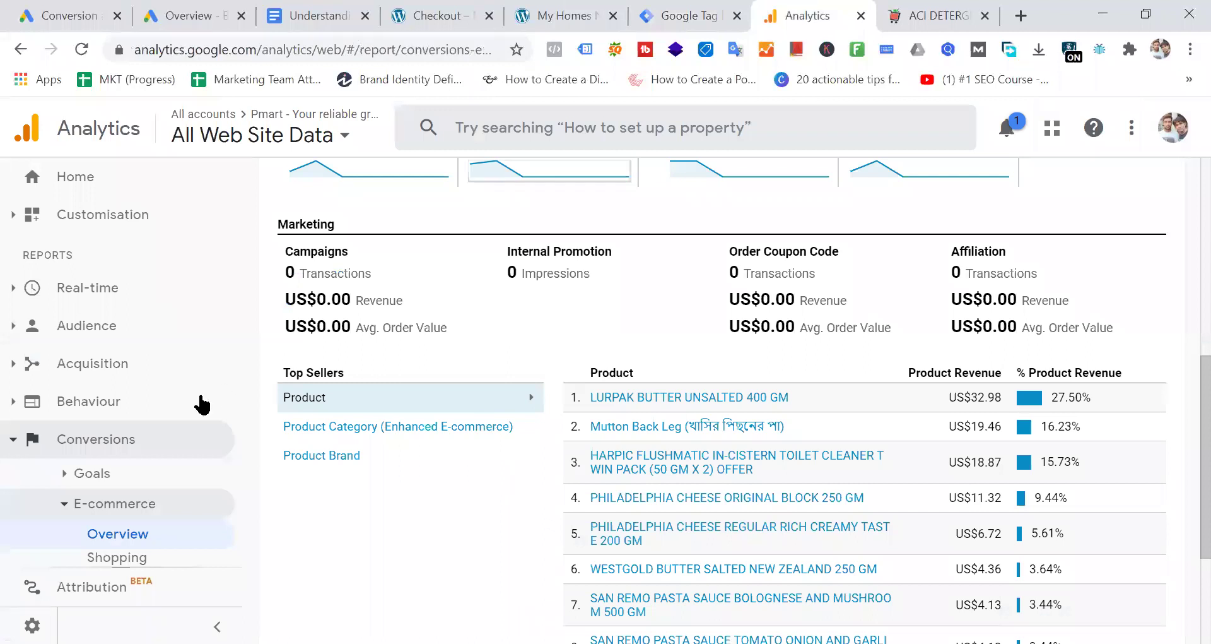
scroll(252, 306, "down", 3)
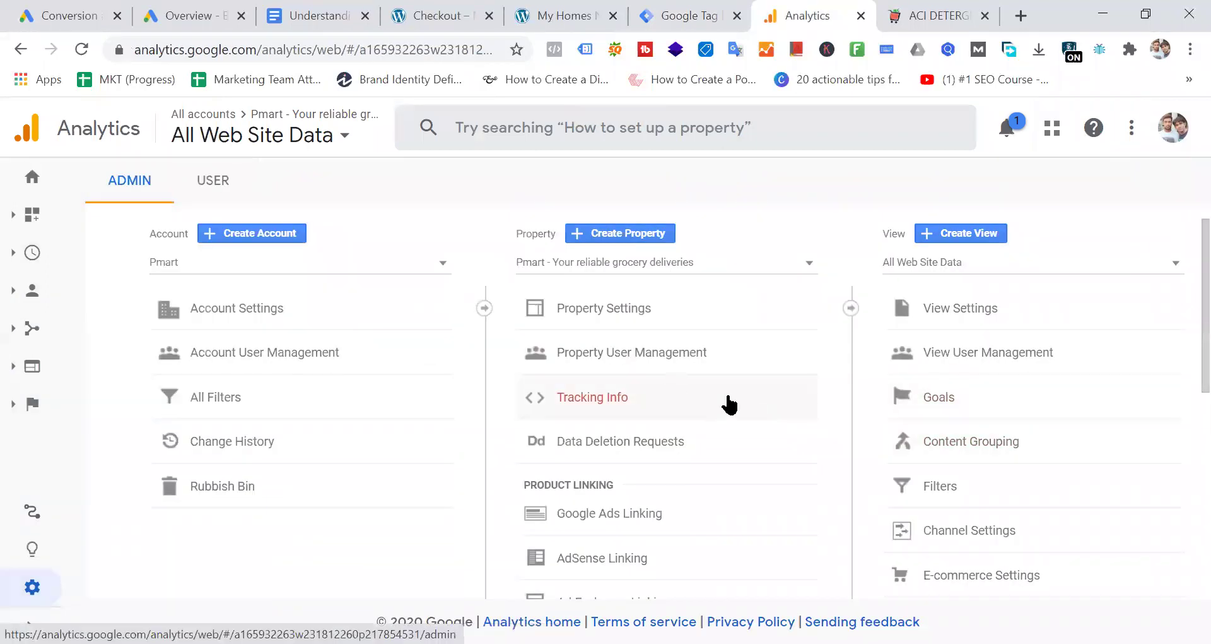
scroll(706, 404, "down", 4)
scroll(719, 401, "down", 2)
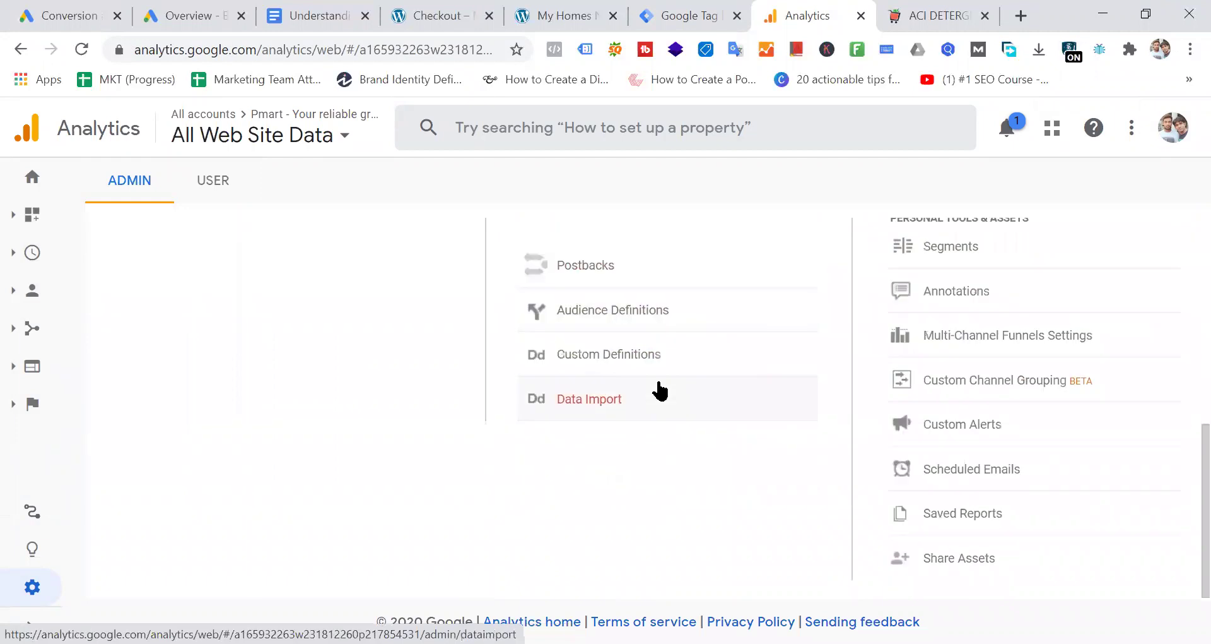
left_click(634, 317)
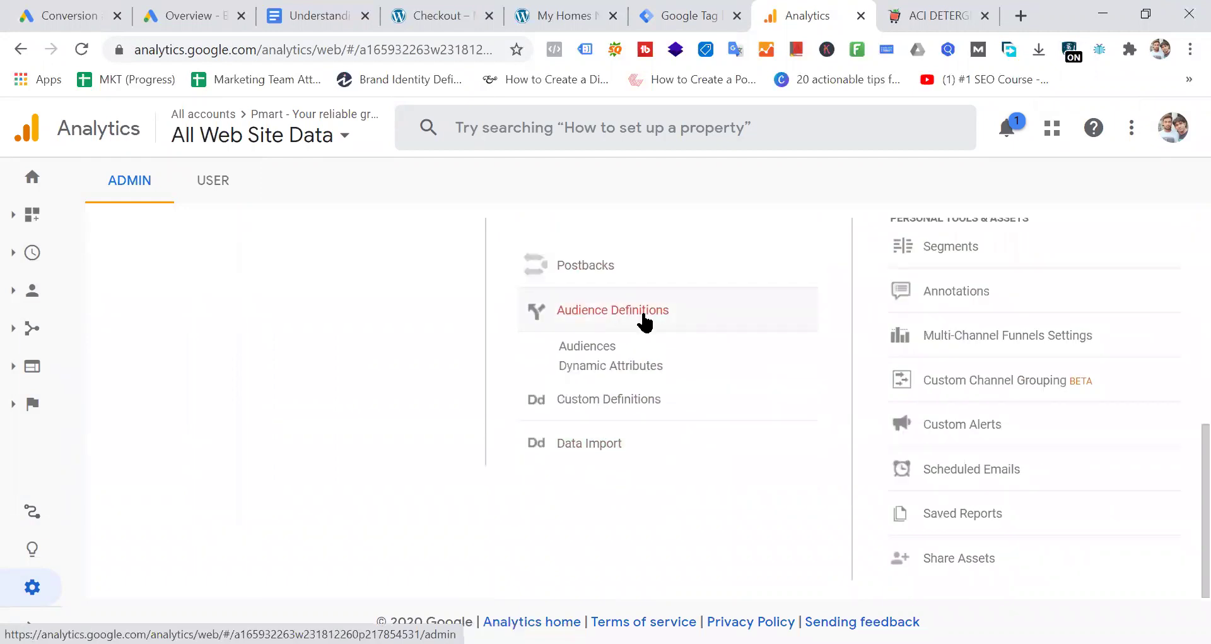
left_click(590, 346)
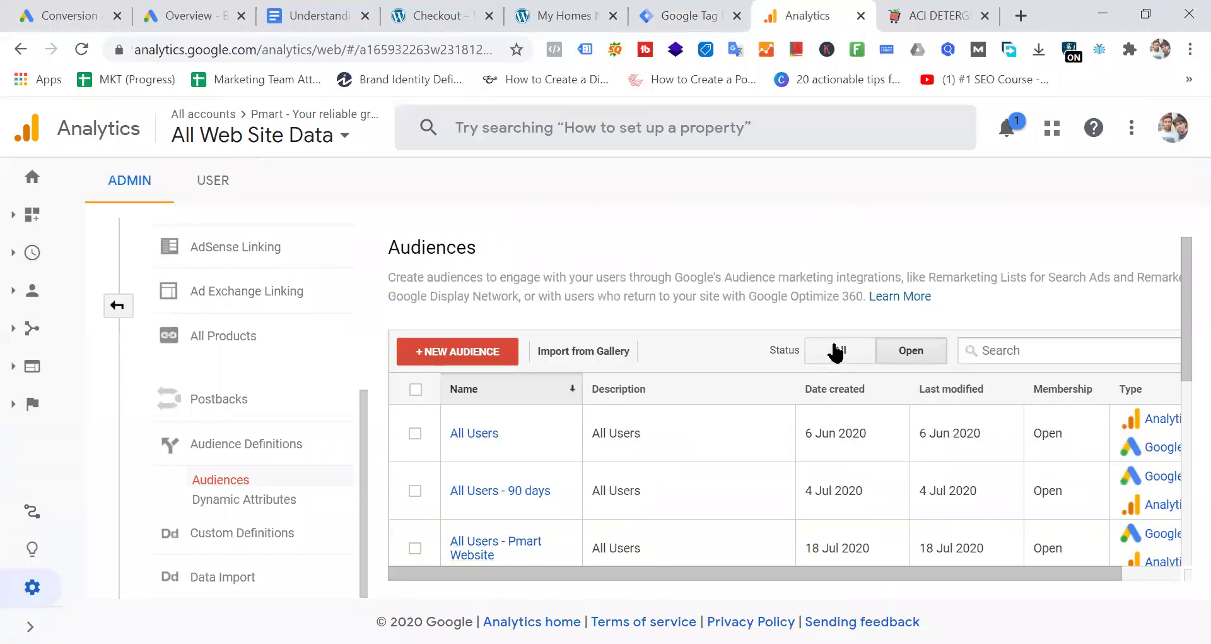
Step: Look through the Pmart property's existing audiences and their descriptions
scroll(844, 351, "down", 3)
scroll(843, 352, "up", 4)
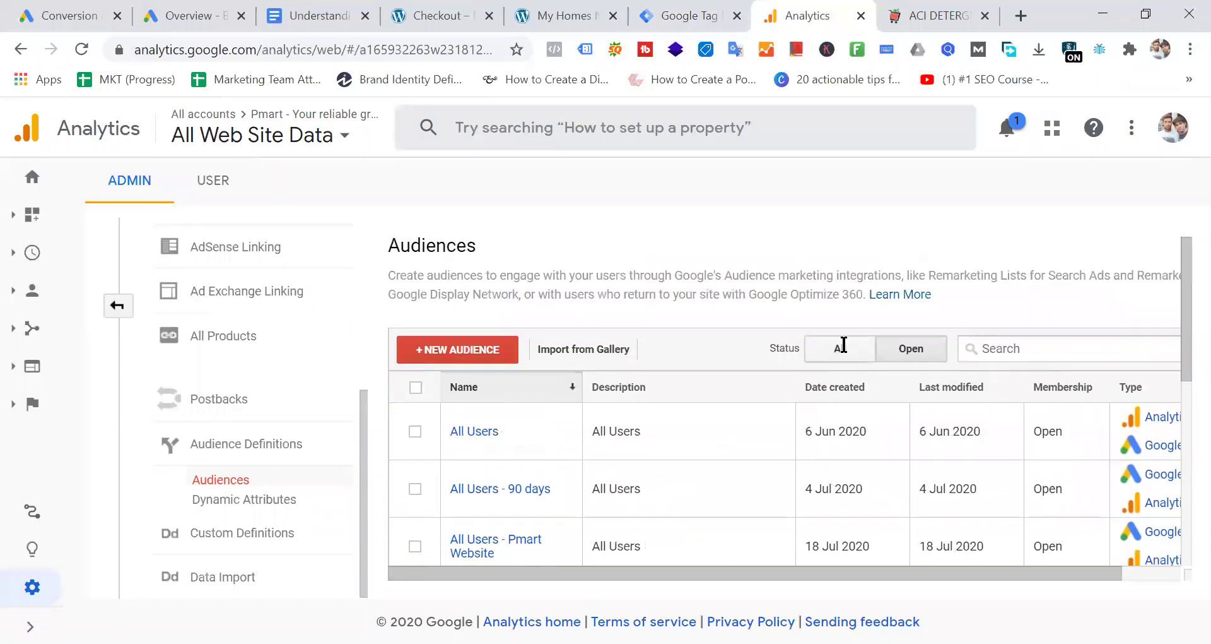
scroll(844, 352, "down", 6)
scroll(842, 350, "up", 6)
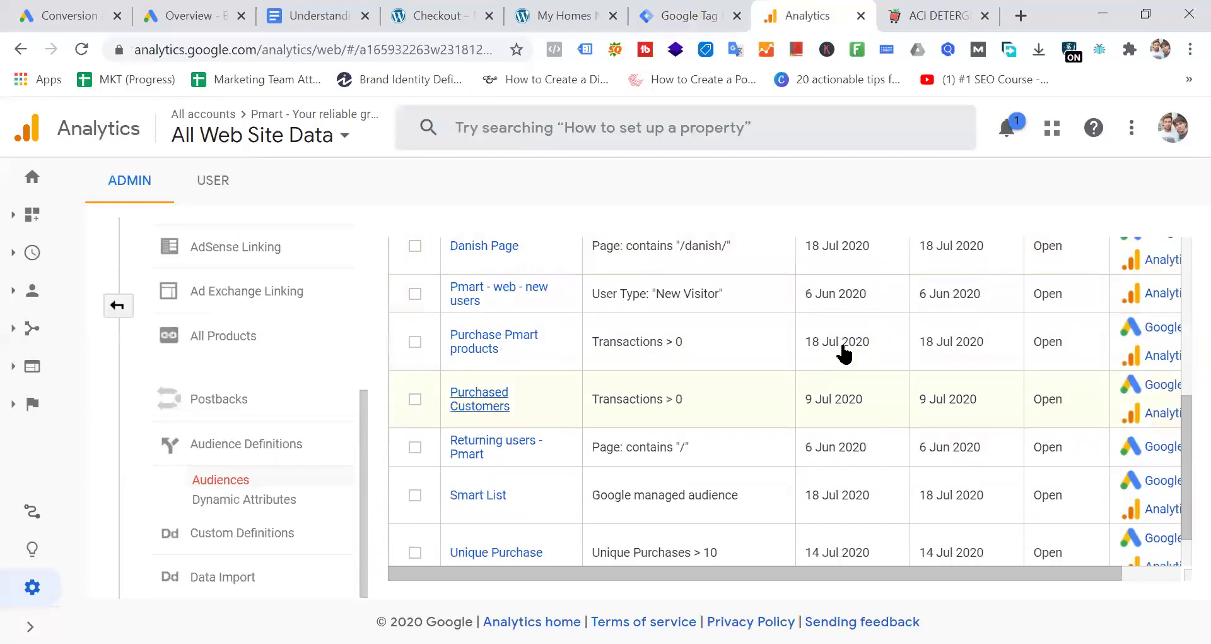
Step: Start a new audience from All Web Site Data, review the recommended audience definitions and leave the form without saving
left_click(463, 352)
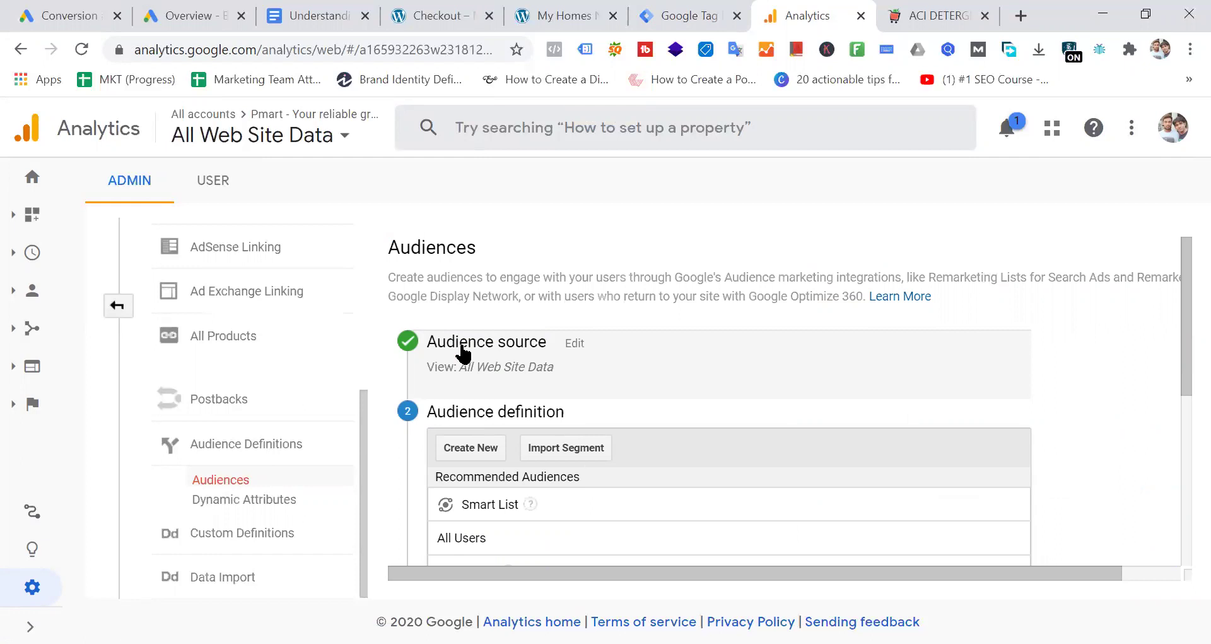
scroll(631, 328, "down", 5)
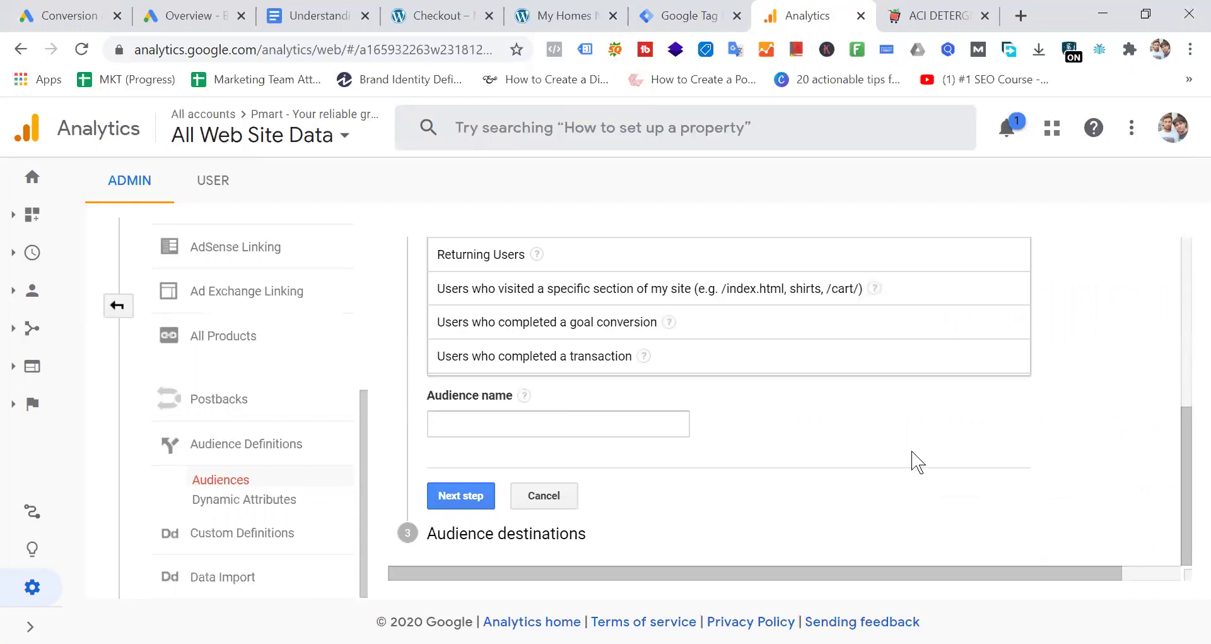
scroll(915, 460, "up", 1)
scroll(917, 461, "up", 5)
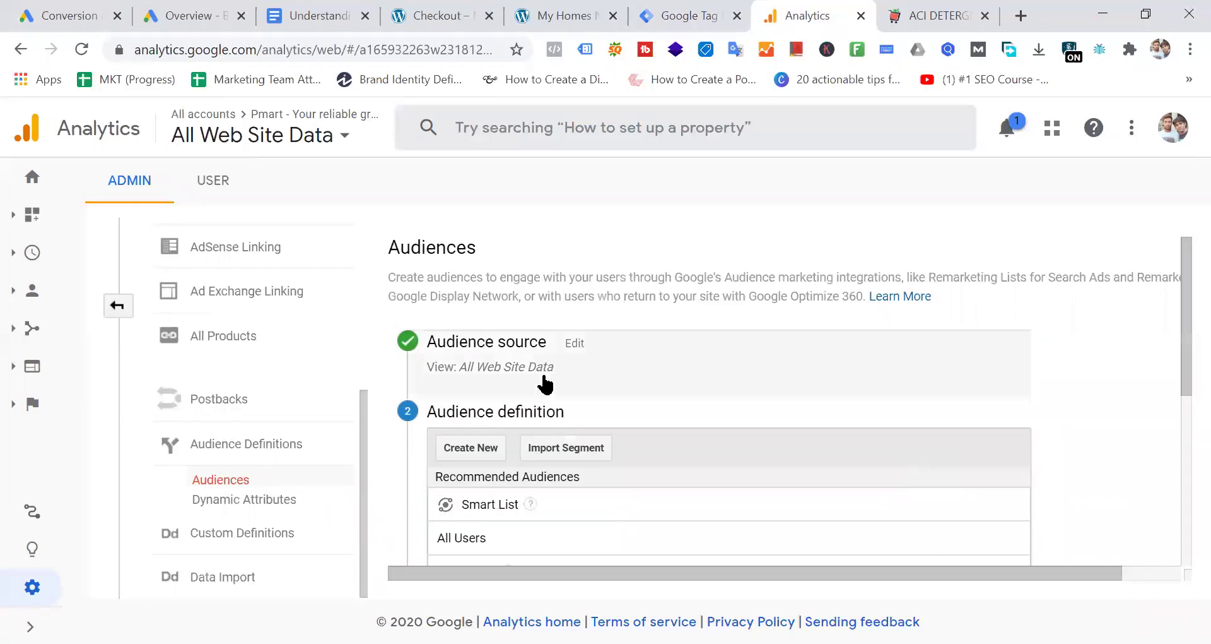
scroll(763, 377, "down", 5)
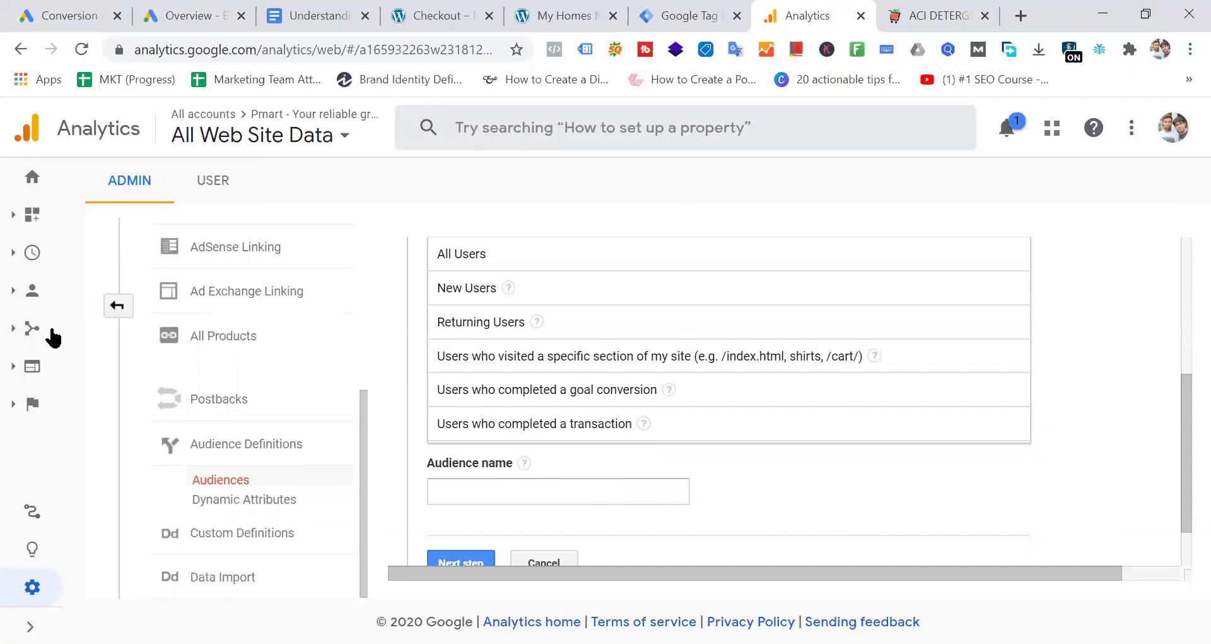
left_click(36, 187)
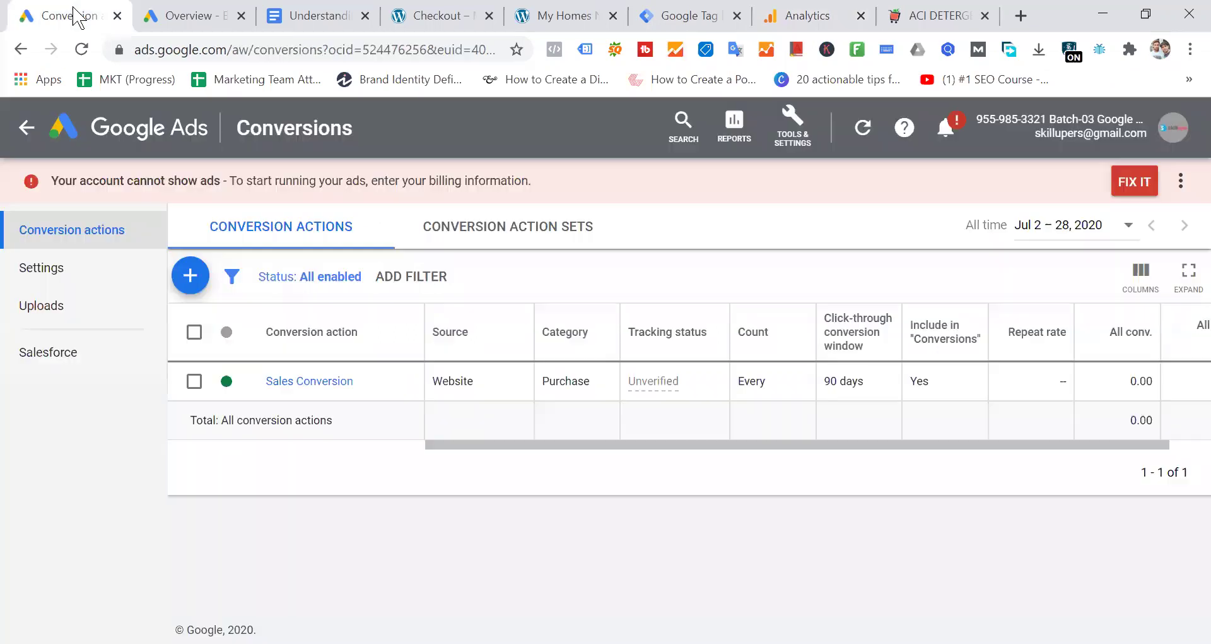
Step: Review the Google Ads conversion actions list alongside the myhomesneed.com order-received page and the Tag Manager variables
left_click(79, 14)
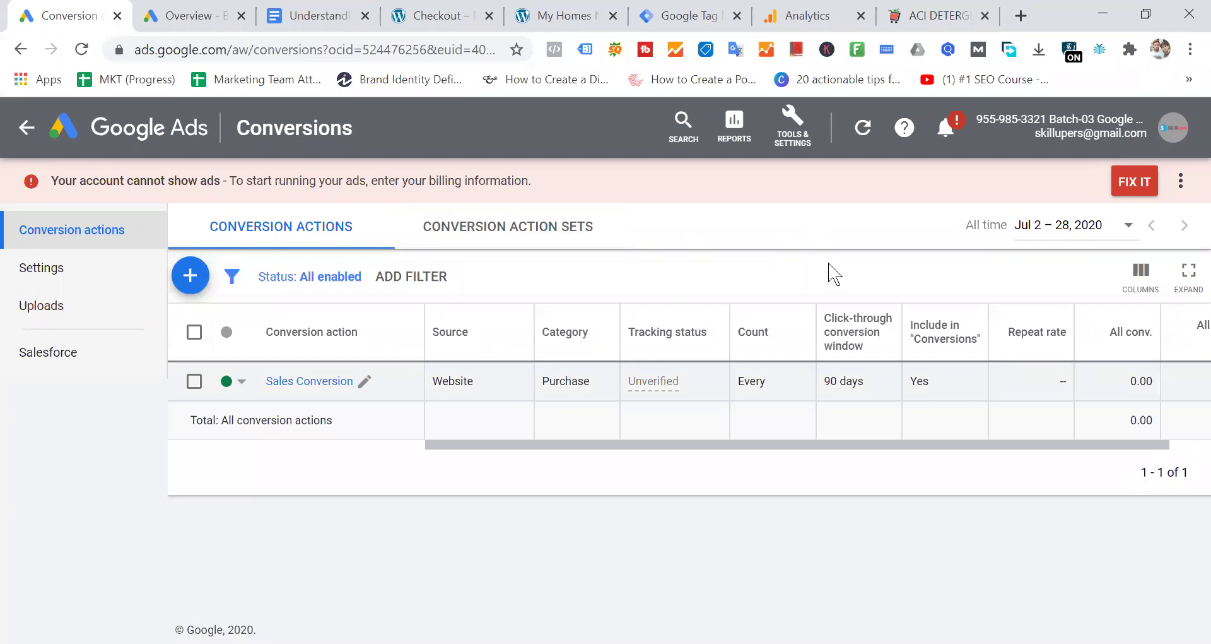
left_click(460, 11)
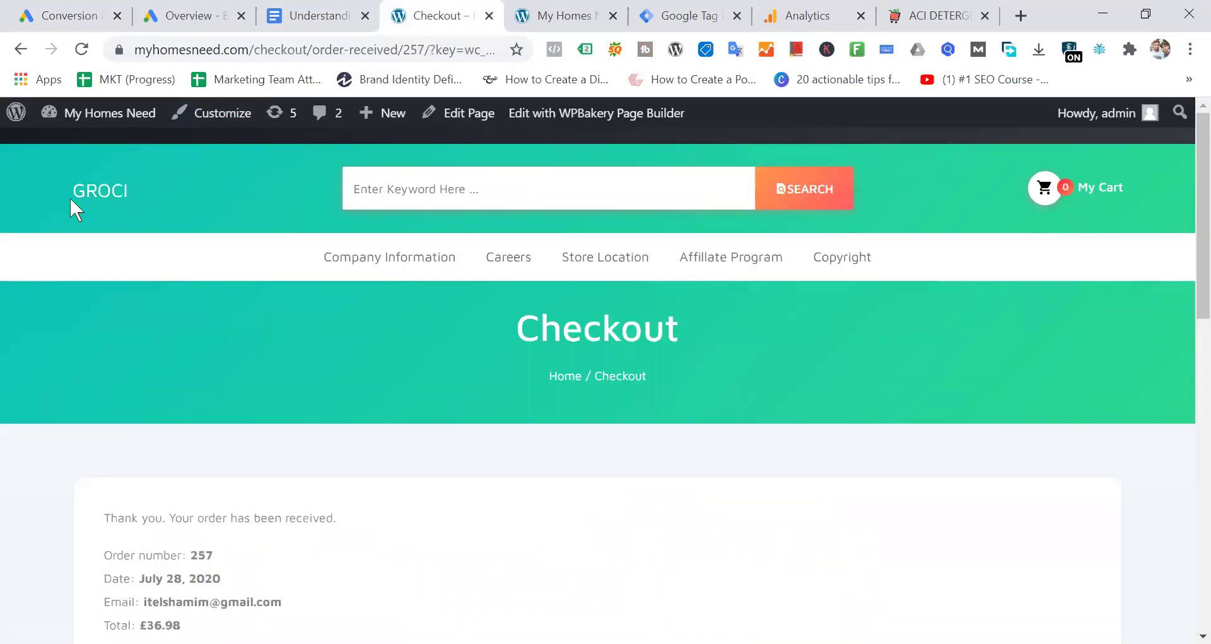
left_click(71, 17)
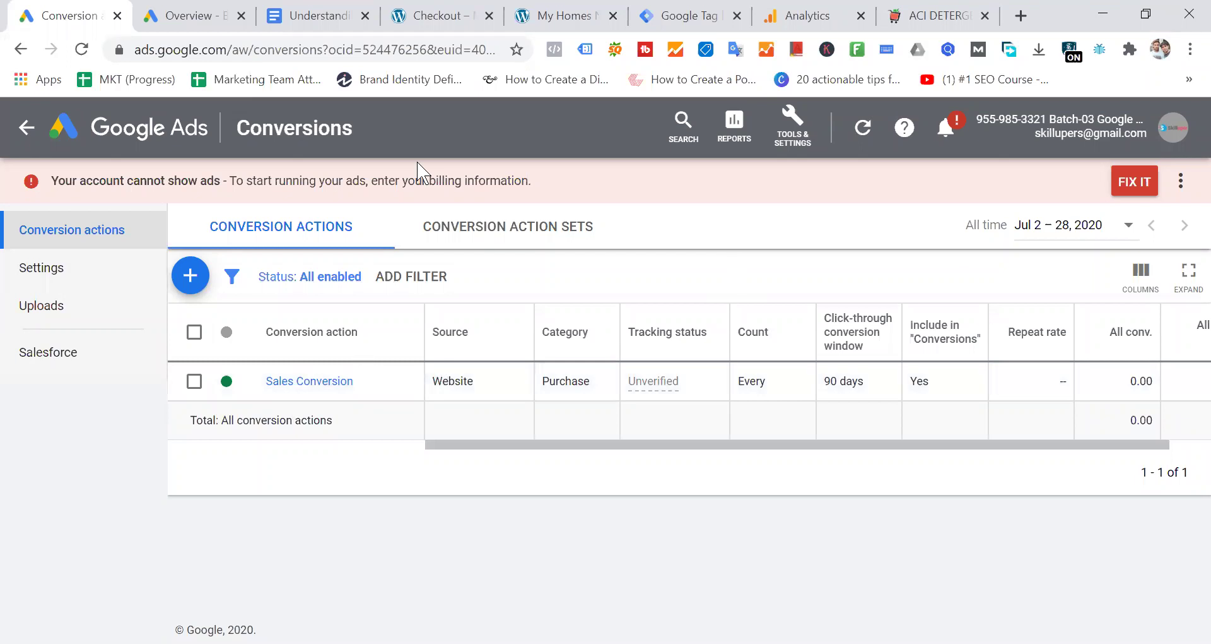
left_click(709, 16)
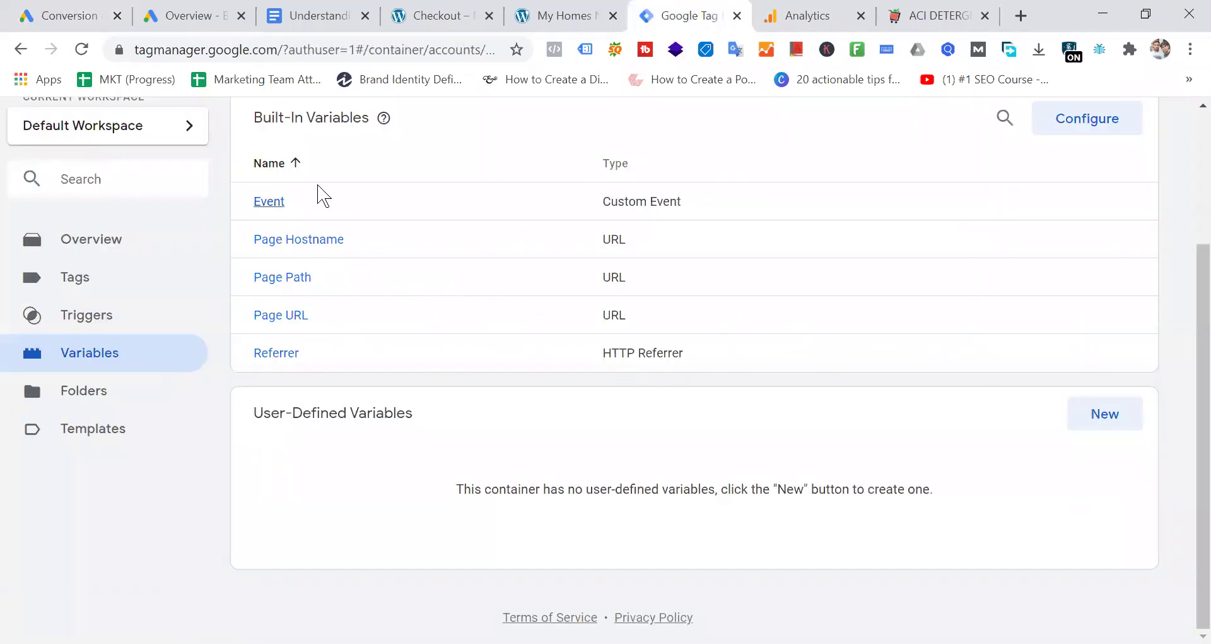
left_click(60, 16)
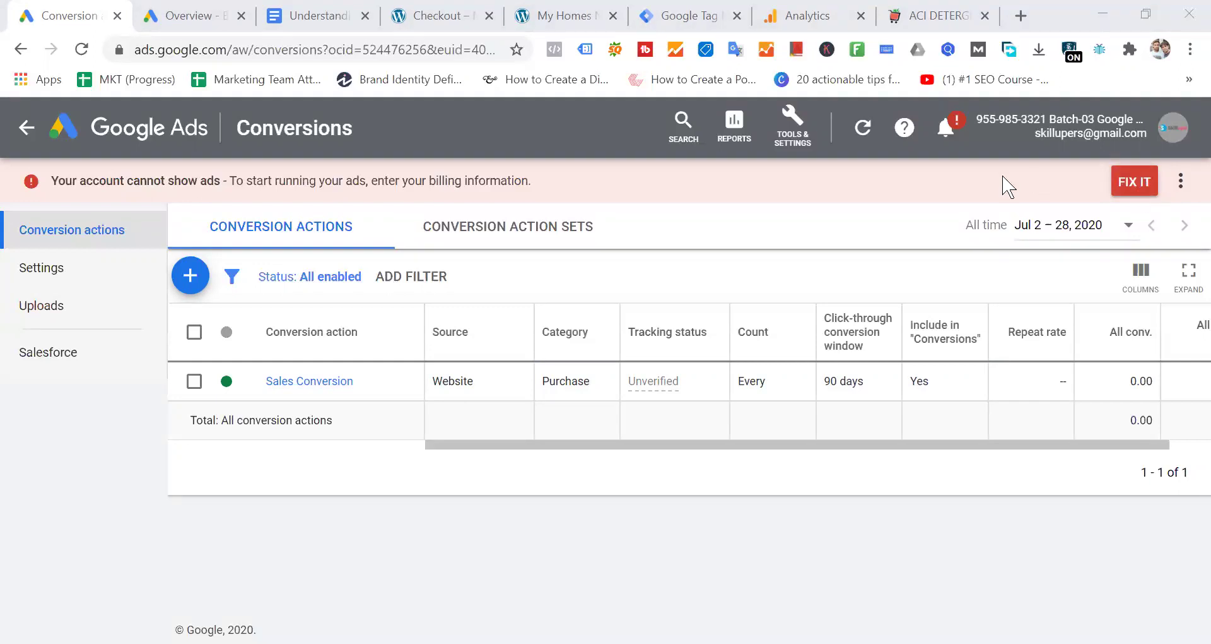
left_click(953, 181)
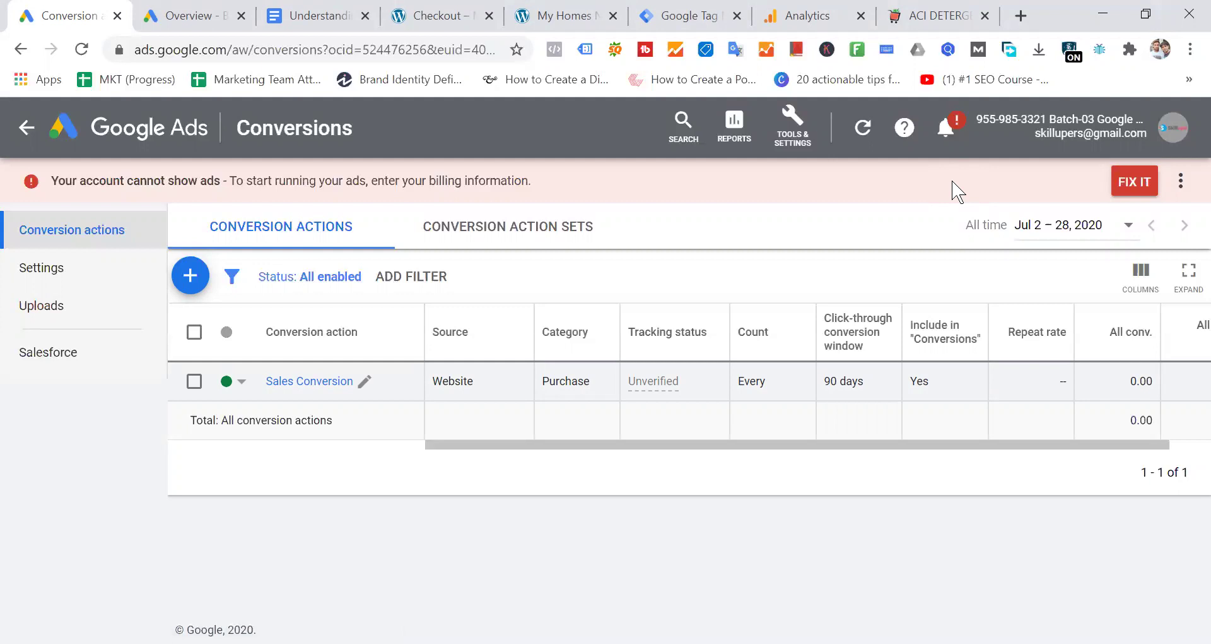
Step: Check the order-received page again, return to the Tag Manager workspace overview and display the GTM-PG4XMQX container's installation code
left_click(469, 9)
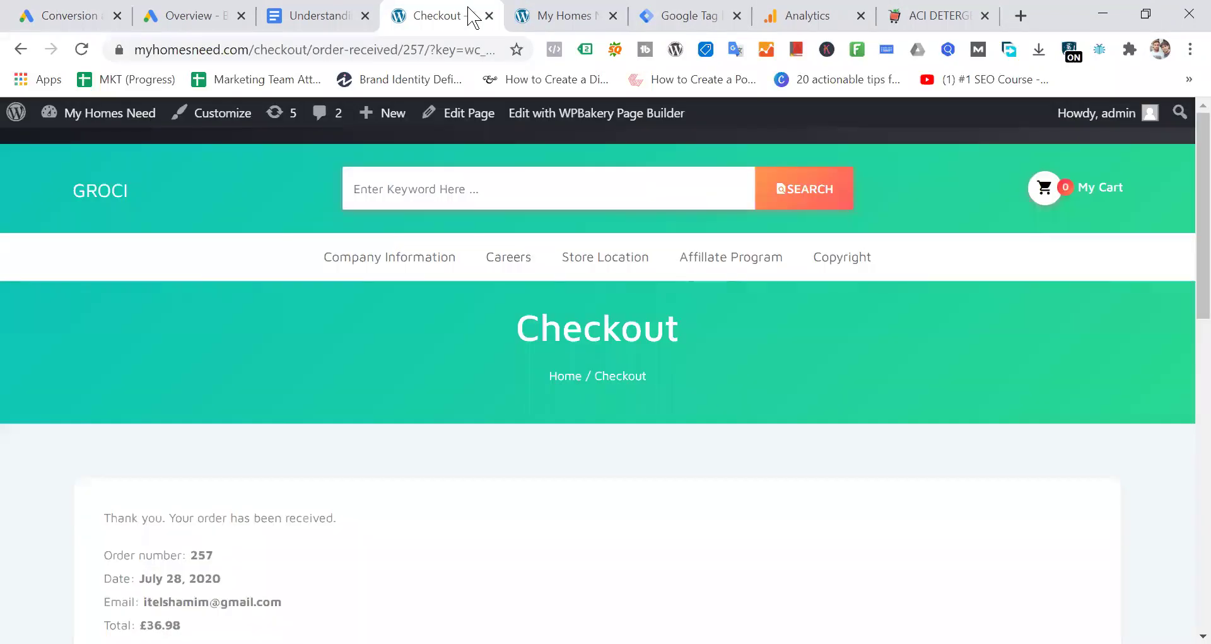
left_click(688, 17)
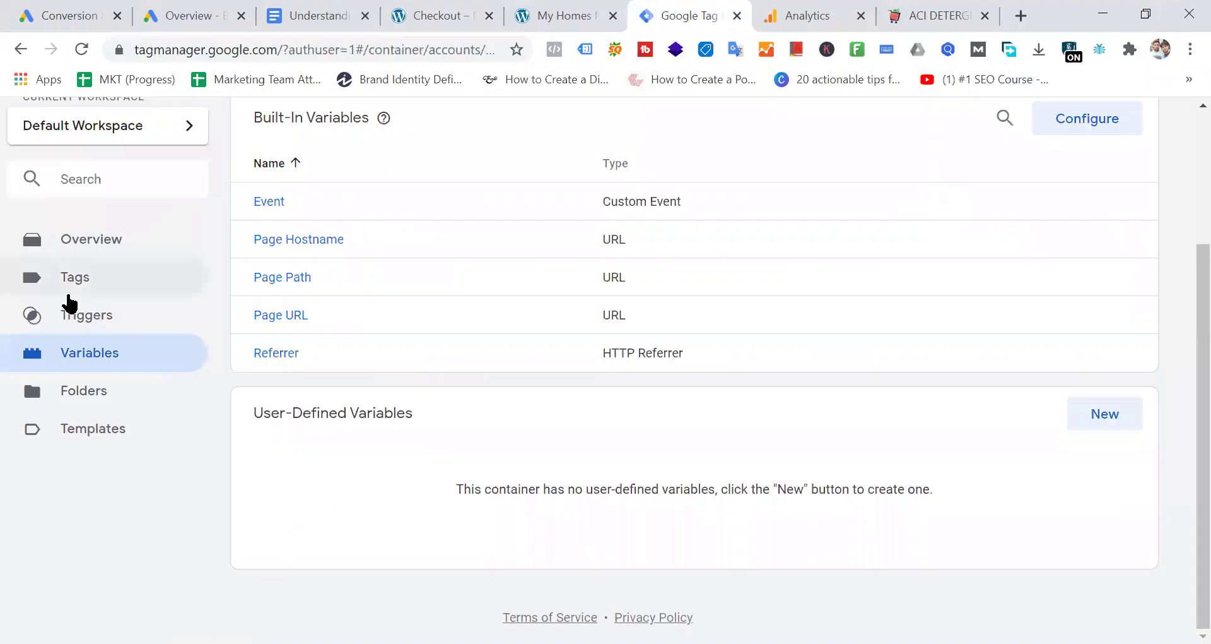
scroll(187, 256, "up", 1)
scroll(187, 255, "up", 2)
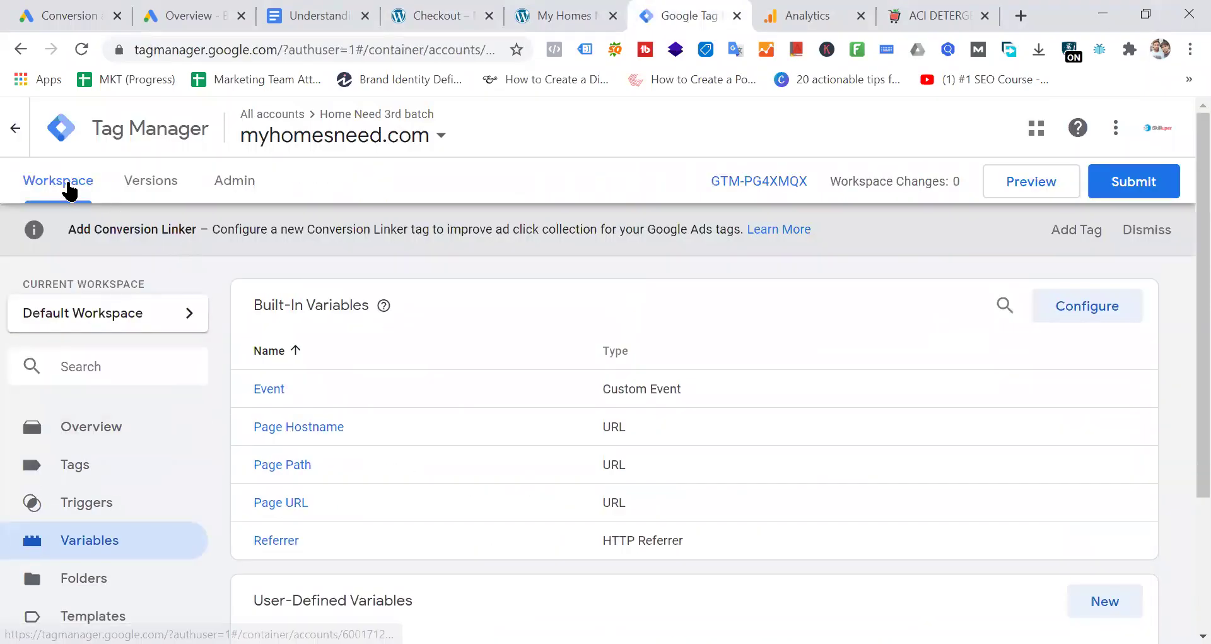
left_click(69, 188)
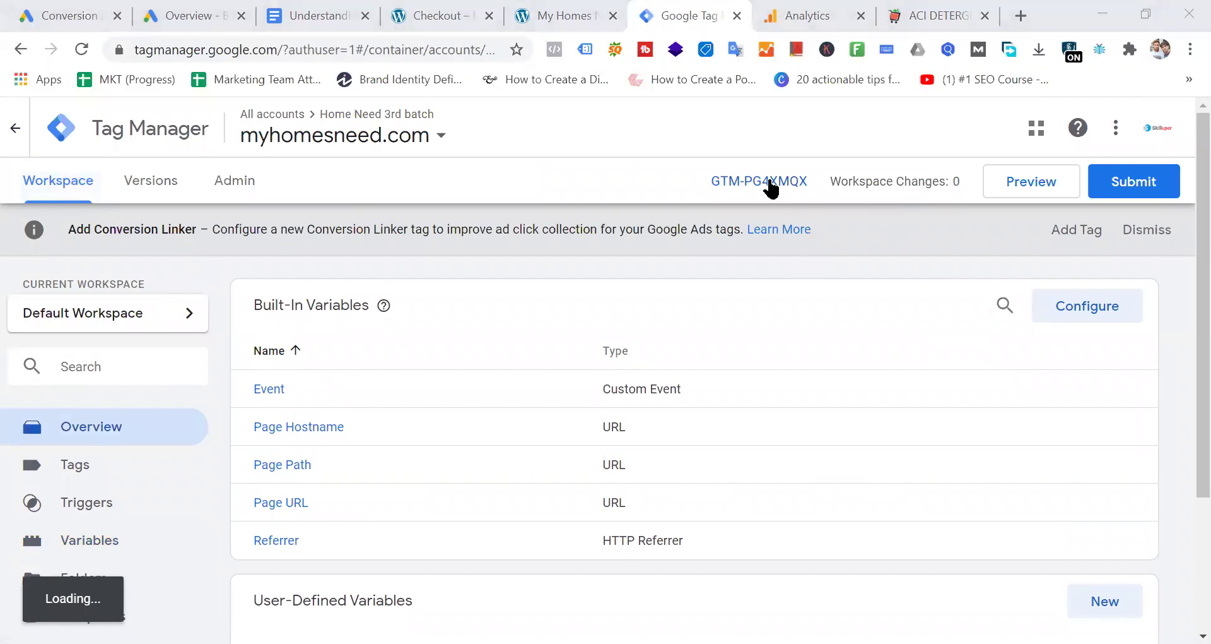
left_click(771, 183)
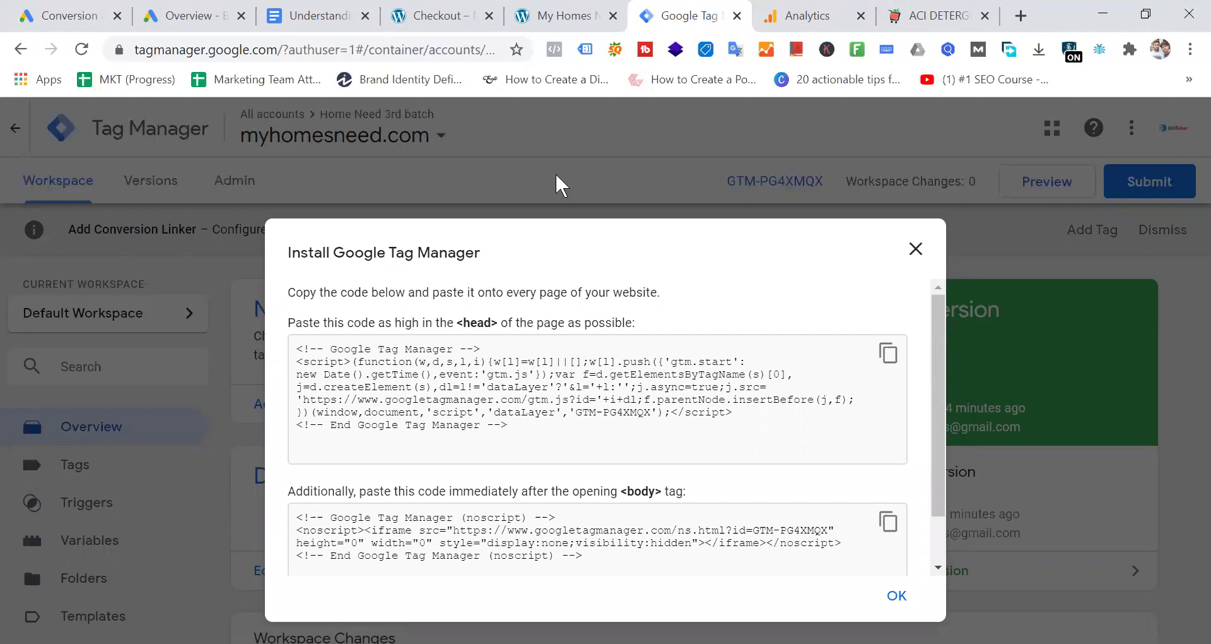
Step: Examine the Tag Assistant tag analysis for the myhomesneed.com order-received page and close it
left_click(464, 16)
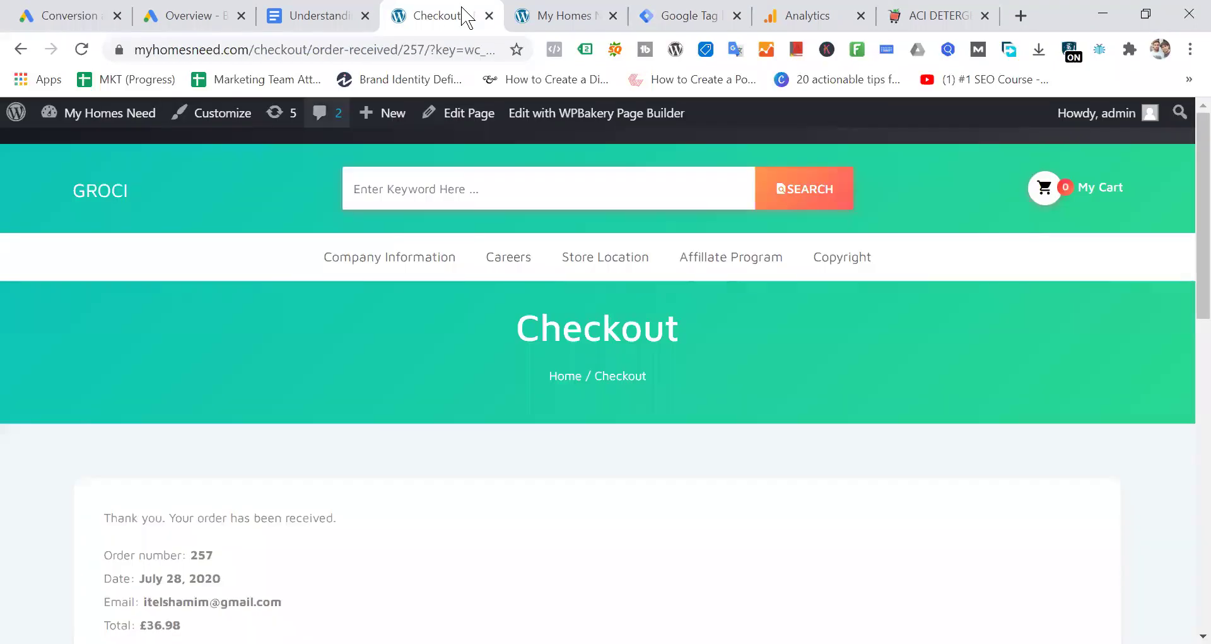
left_click(585, 51)
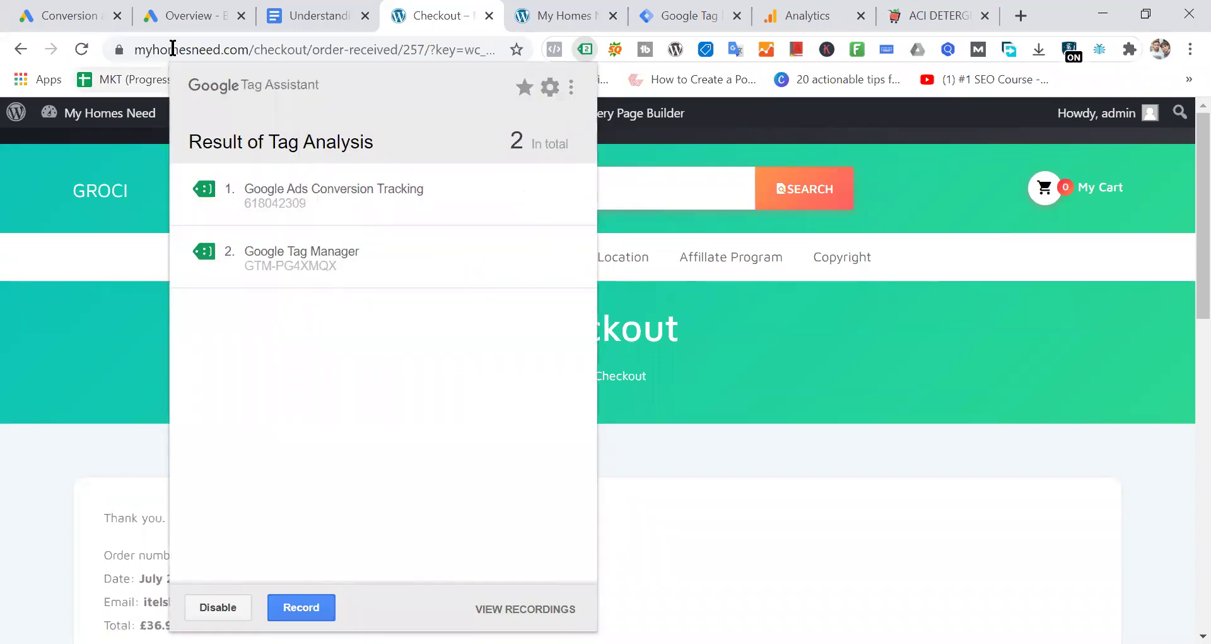
left_click(73, 167)
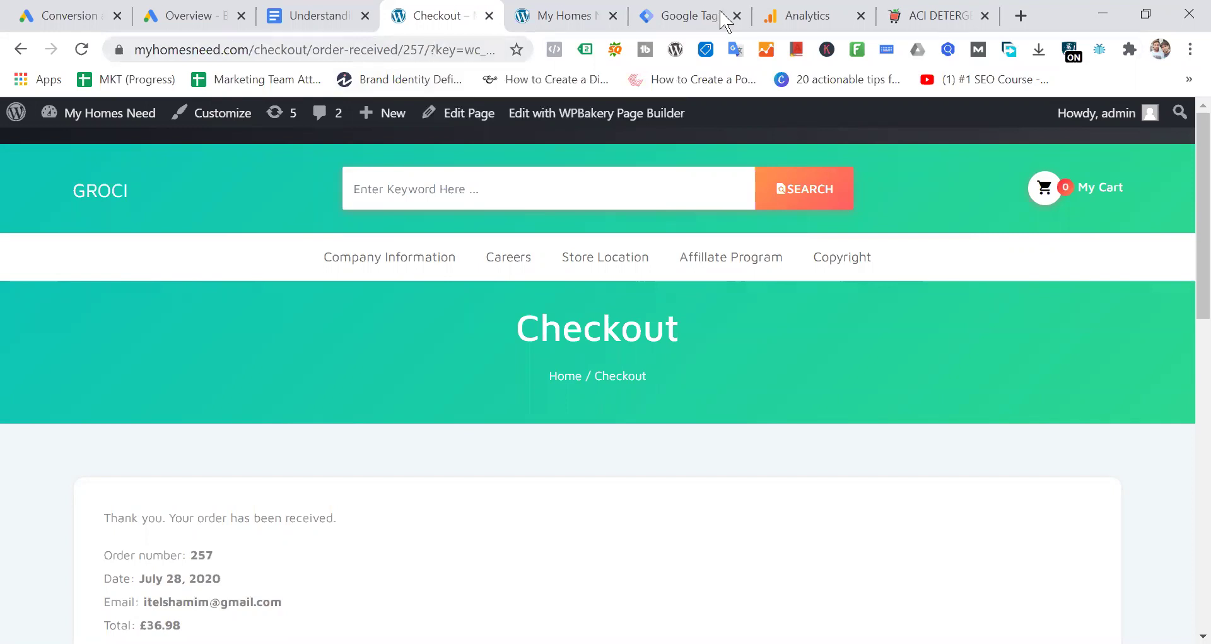
Step: Check Tag Assistant's status on the Tag Manager page, revisit the order-received page and display the Google Ads conversion actions list
left_click(698, 15)
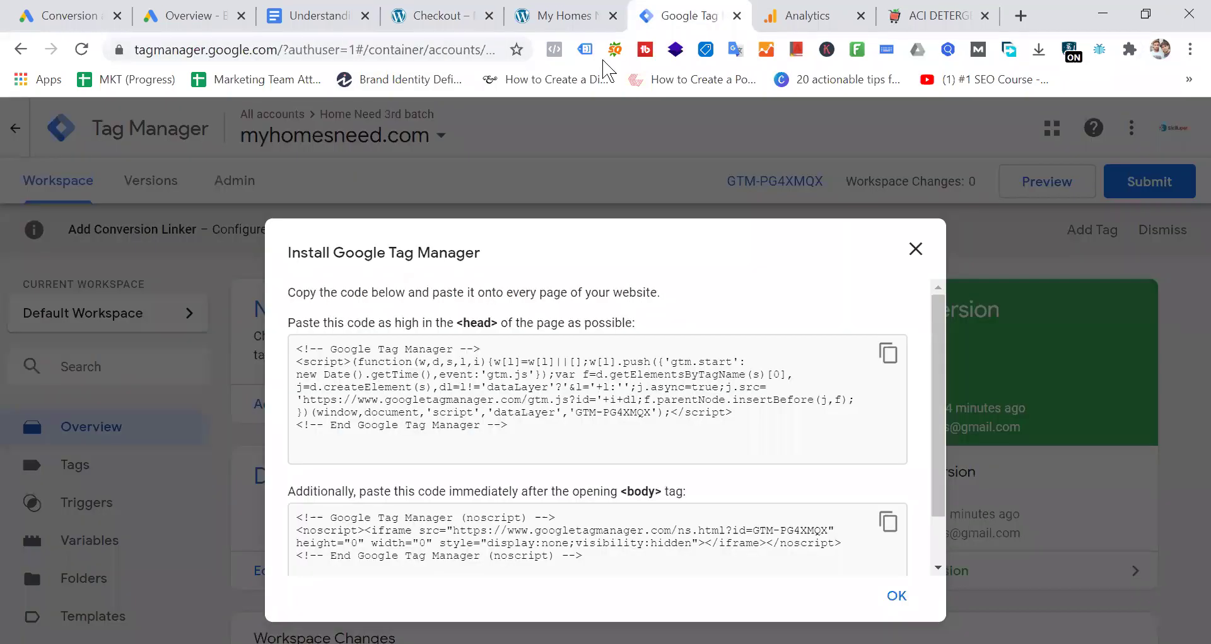
left_click(586, 50)
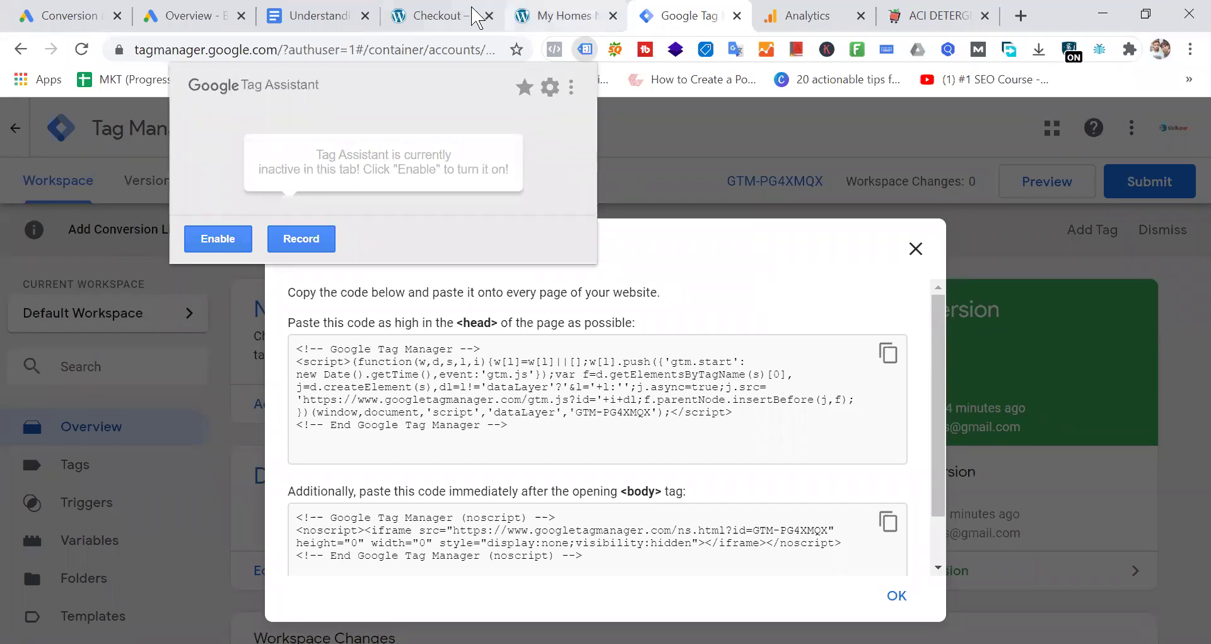
left_click(442, 16)
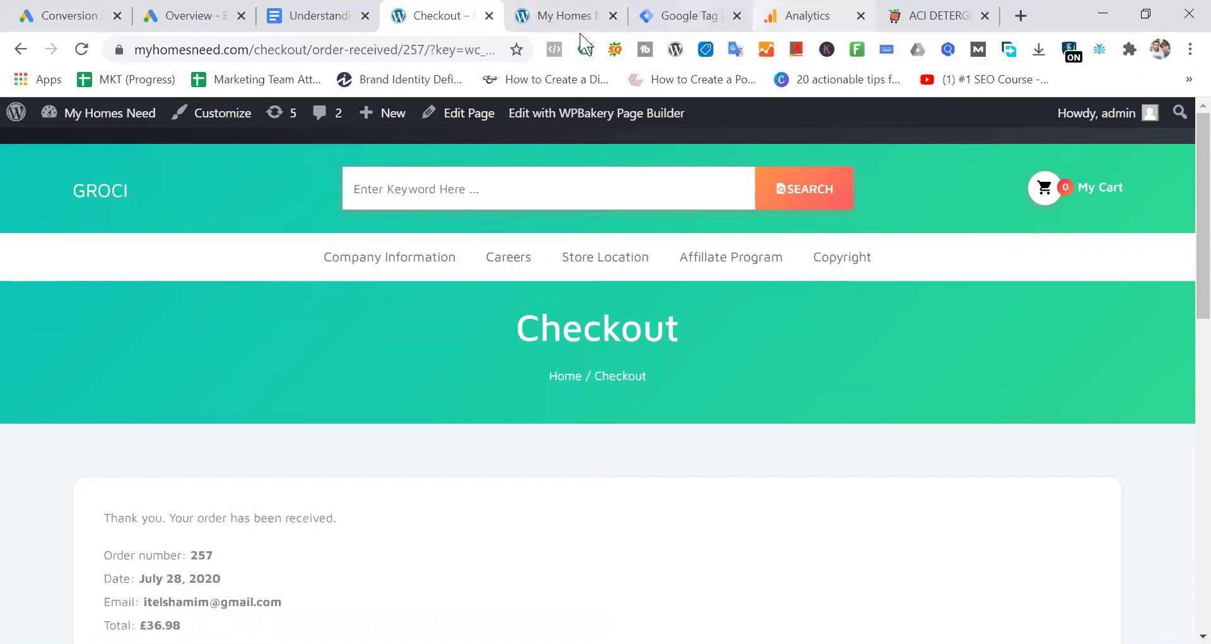
left_click(88, 17)
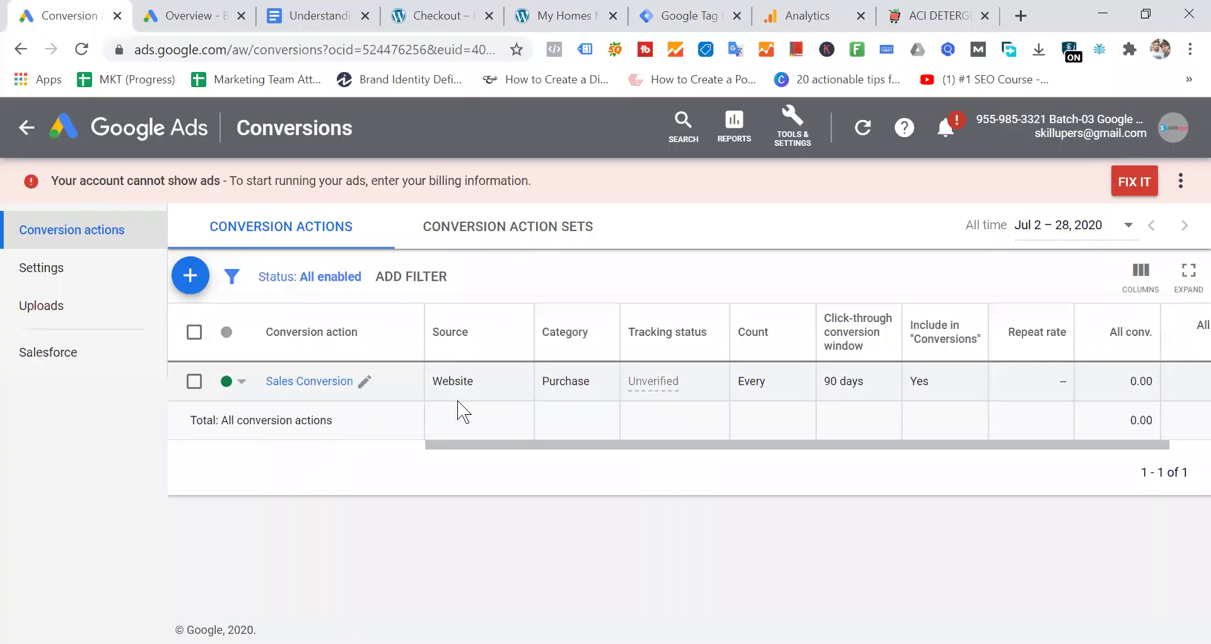